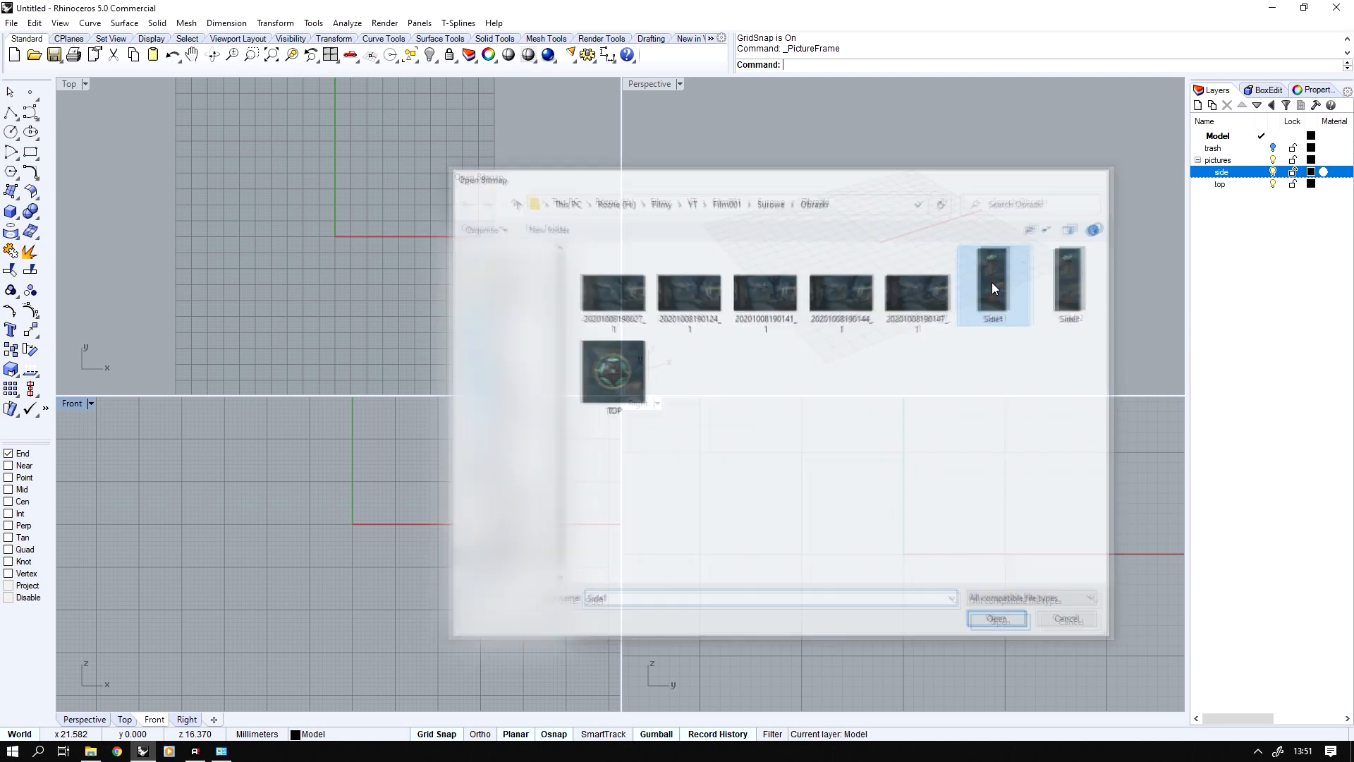
- Insert the Side1 image as an upright picture frame across the vertical axis in the Front view
scroll(312, 558, "up", 2)
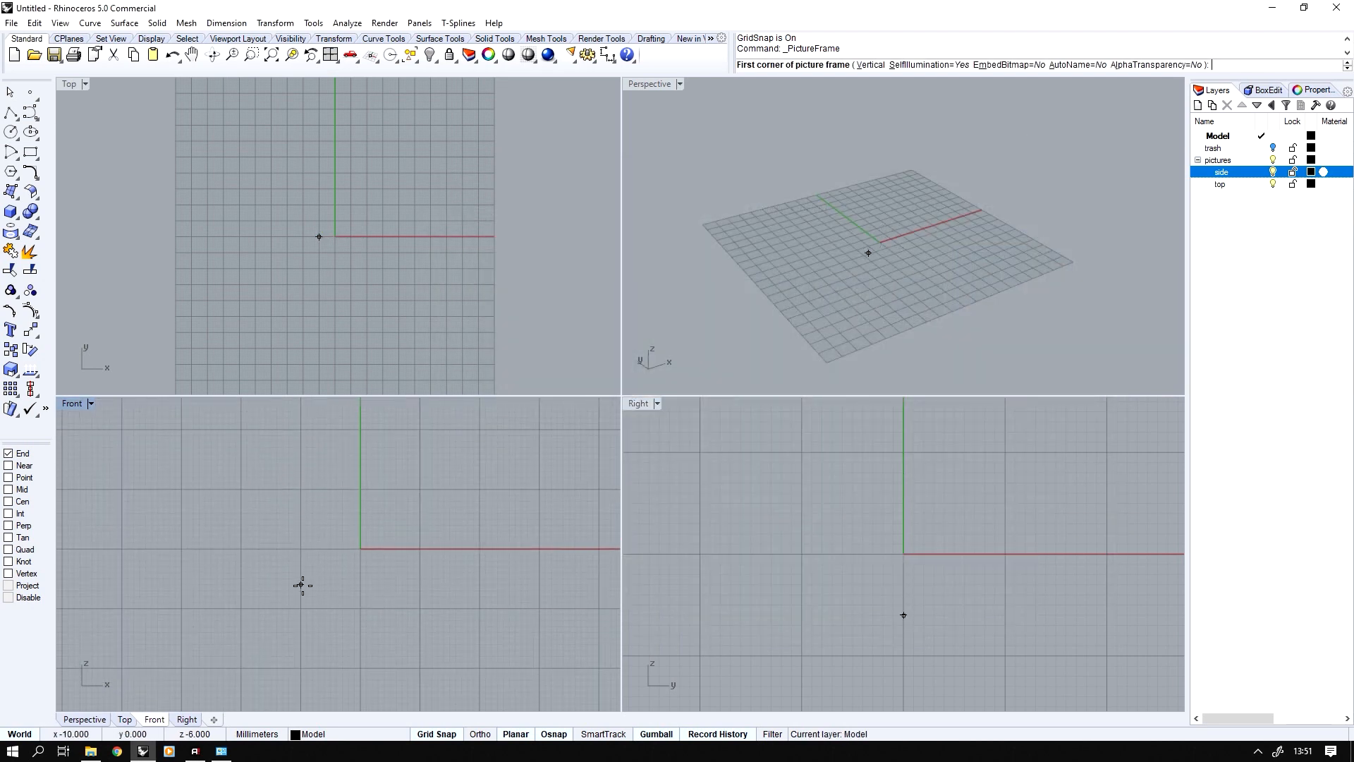
left_click(302, 585)
left_click(432, 584)
scroll(319, 608, "down", 2)
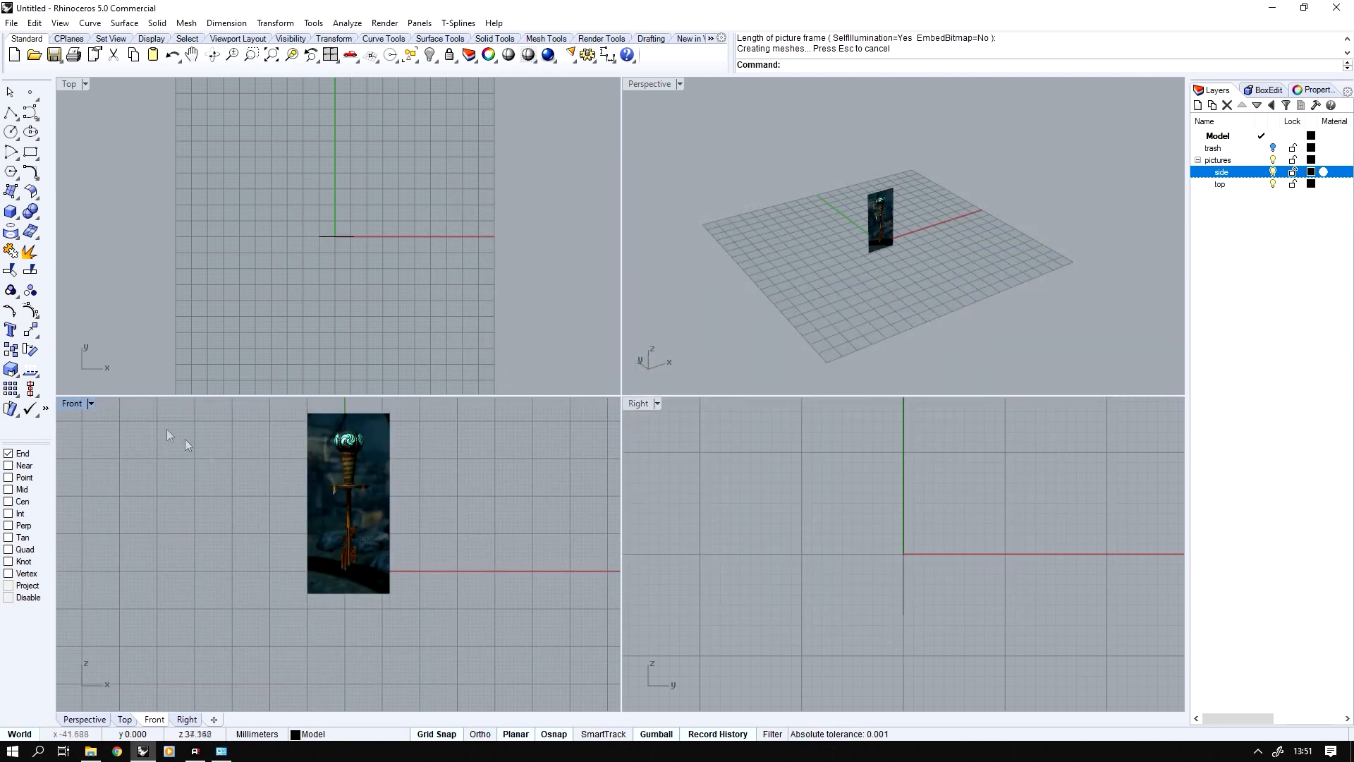
- Maximize the Front view and move the key picture down to centre it on the origin
double_click(65, 406)
left_click_drag(677, 340, 670, 478)
scroll(668, 523, "up", 2)
right_click_drag(669, 523, 605, 481)
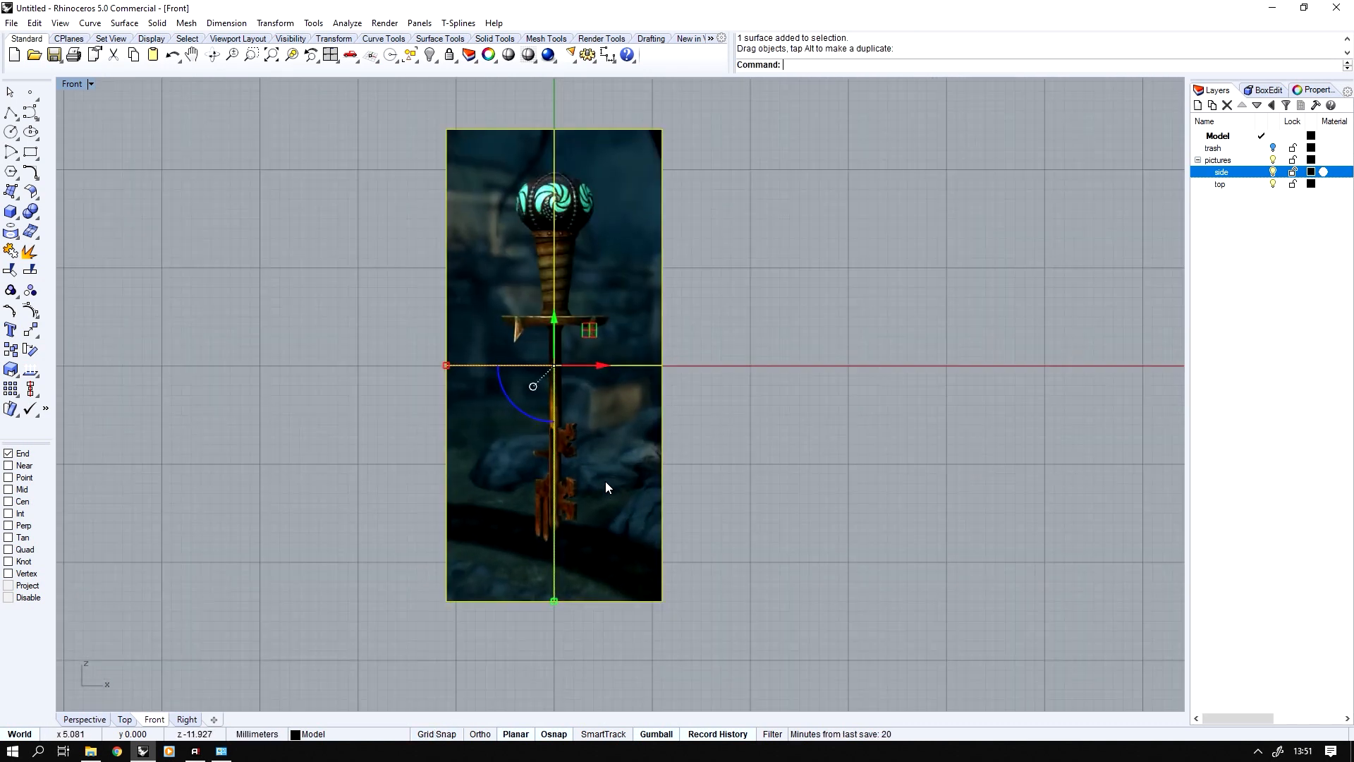
- Assign the picture frame to the side layer and set its material transparency to 80%
right_click(1224, 173)
left_click(1250, 417)
left_click(1308, 91)
left_click_drag(1225, 322, 1298, 324)
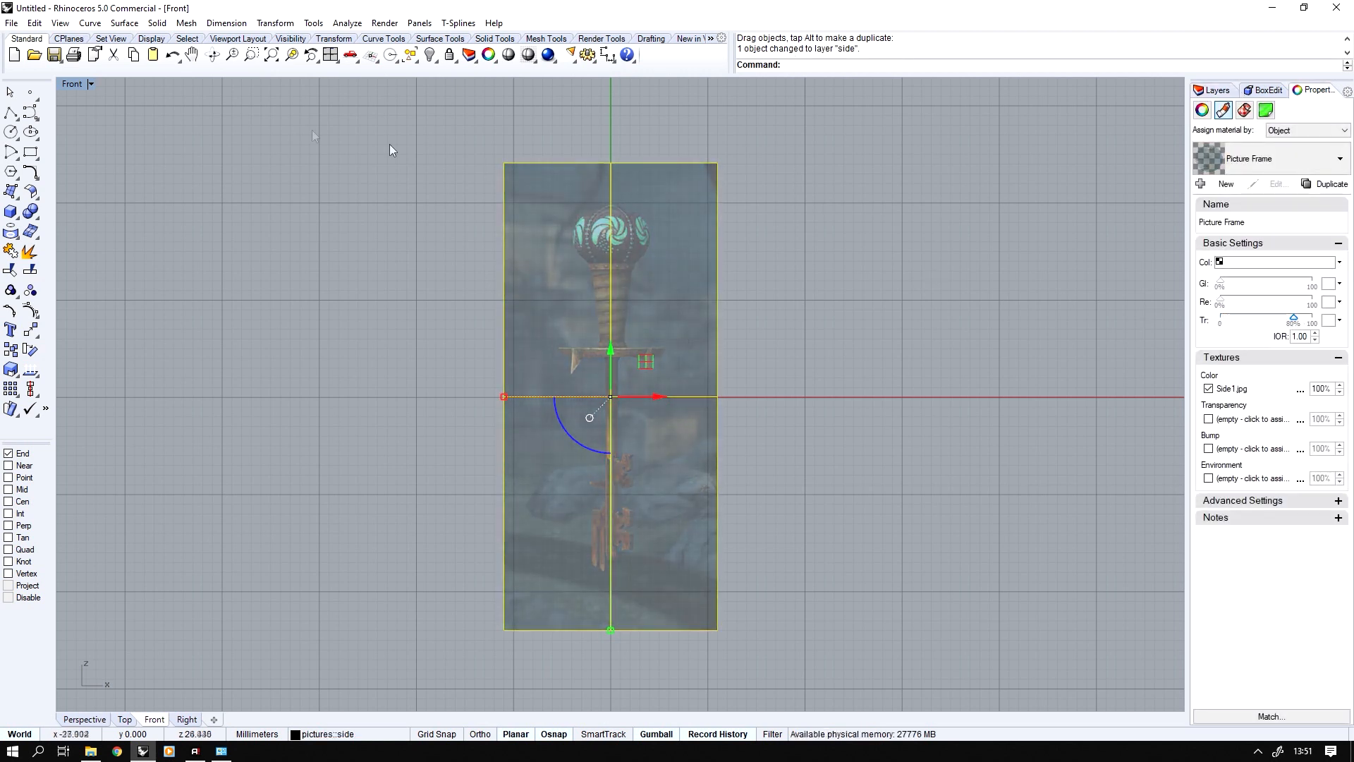
- Move the picture frame forward along the Y axis, away from the origin, and deselect it in the maximized Front view
key("ctrl+m")
right_click_drag(910, 233, 874, 210)
left_click_drag(875, 210, 910, 223)
right_click_drag(920, 373, 853, 328)
right_click_drag(368, 540, 306, 532)
scroll(306, 532, "down", 1)
double_click(66, 404)
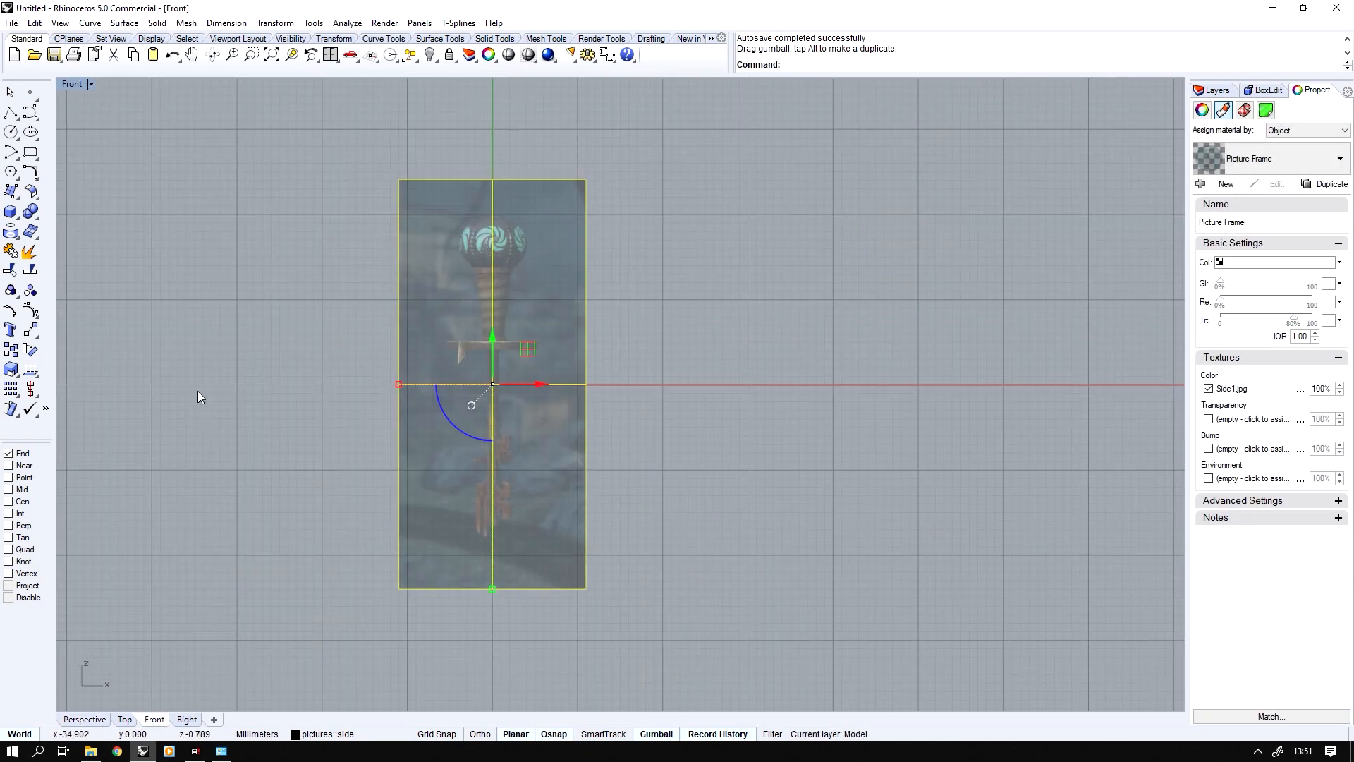
scroll(199, 393, "up", 1)
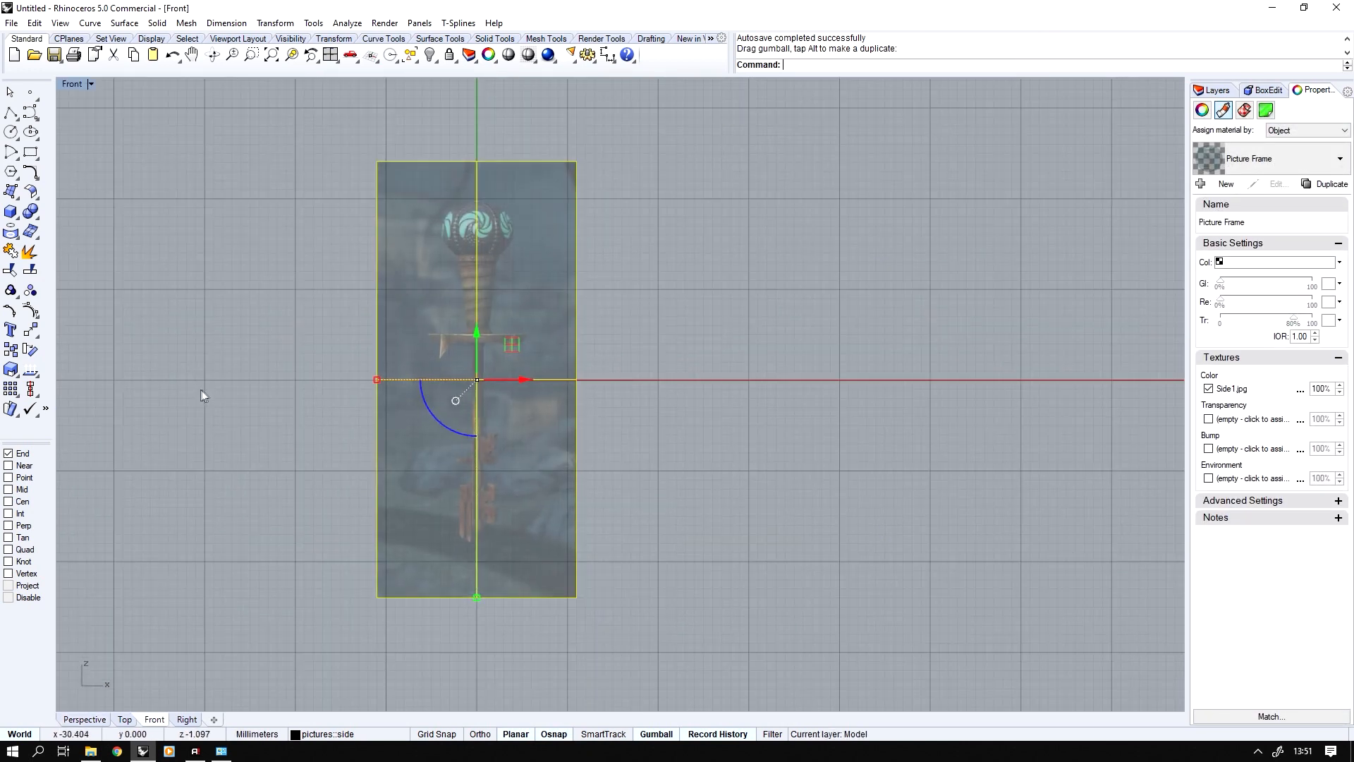
left_click(282, 272)
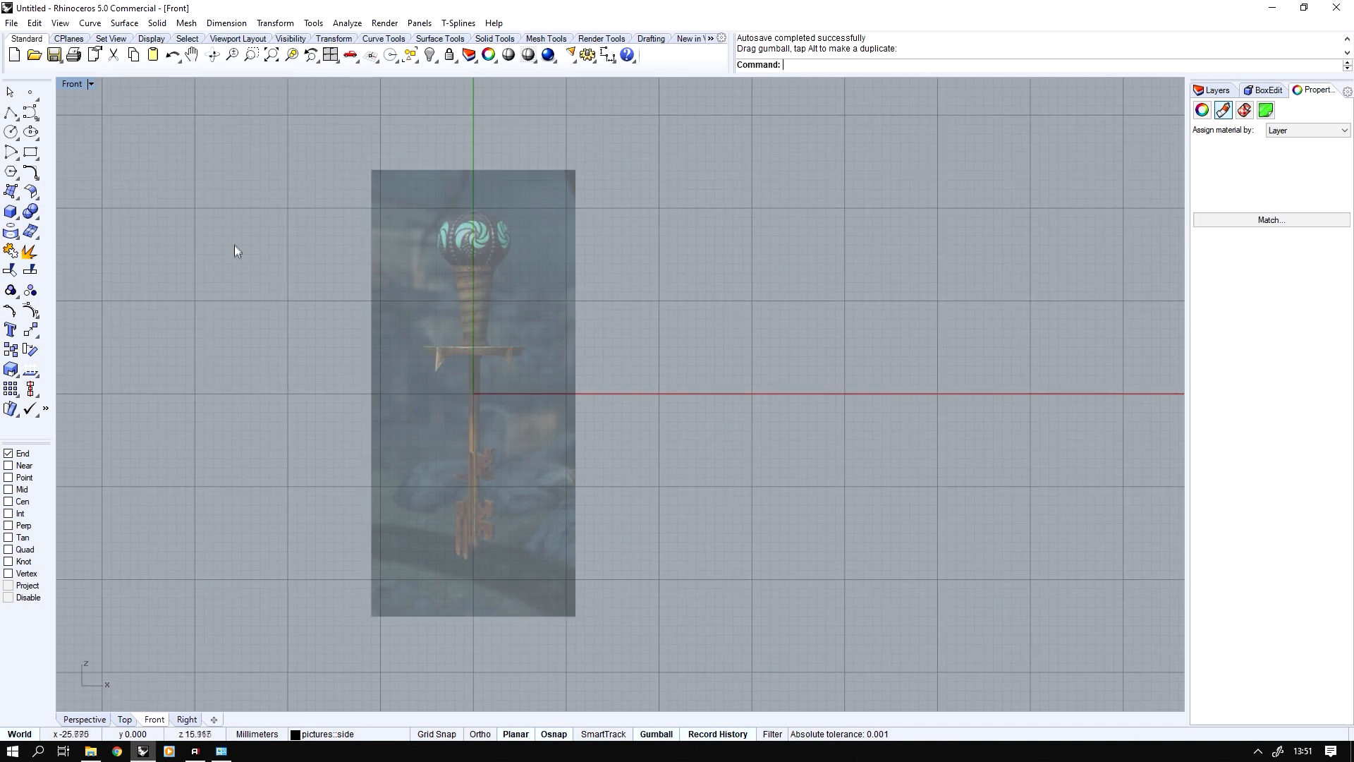
- Draw a rectangle from the top of the key on its centre axis down to its lower tip, extending past the picture's edge
left_click(30, 154)
scroll(574, 266, "up", 3)
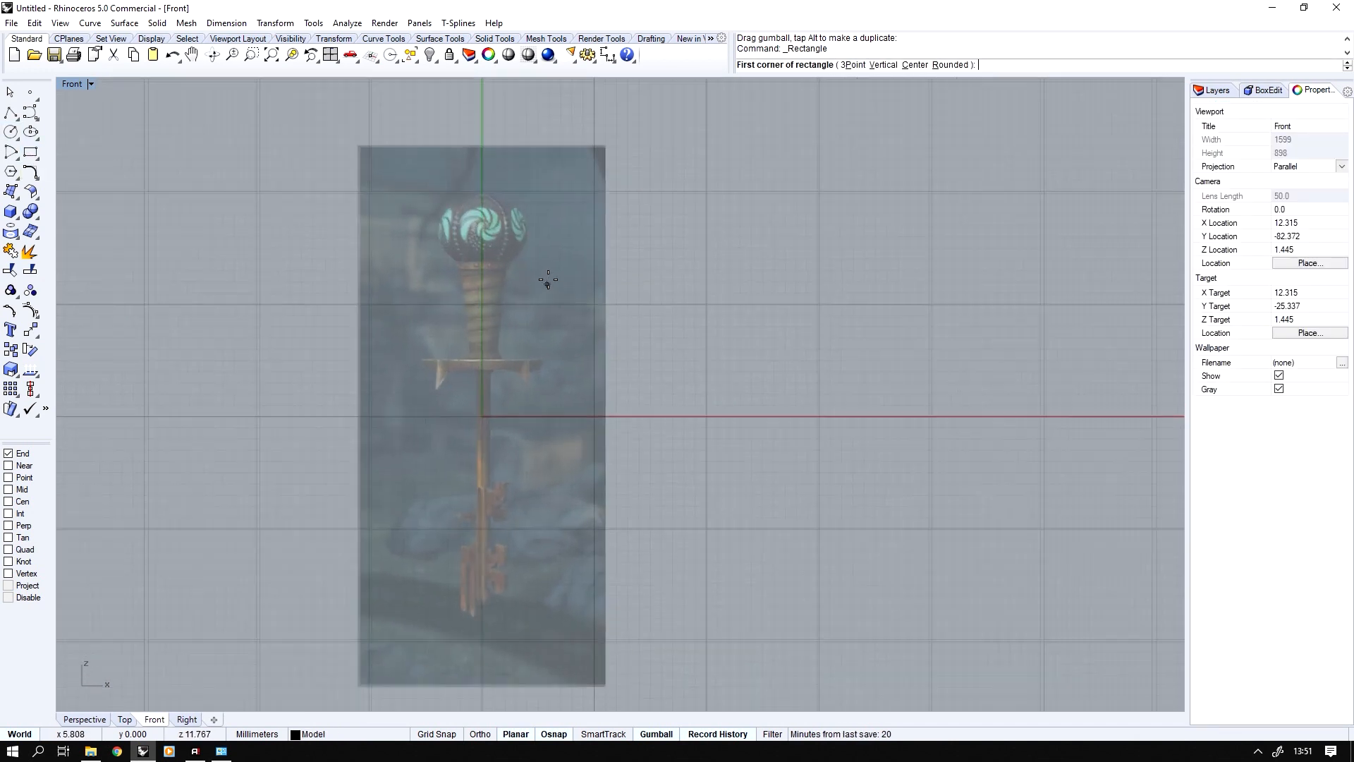
scroll(549, 280, "up", 1)
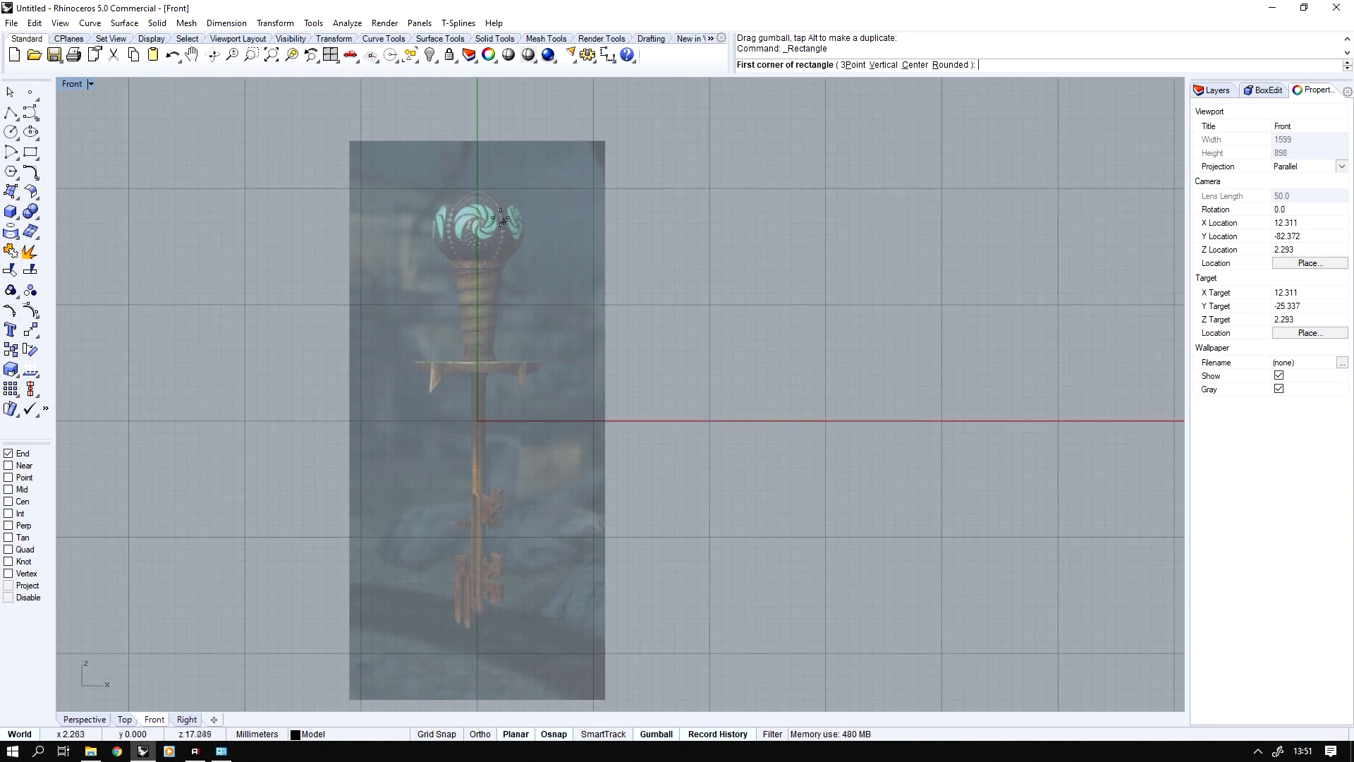
scroll(510, 243, "up", 3)
left_click(517, 269)
right_click_drag(641, 460, 577, 81)
scroll(586, 275, "up", 1)
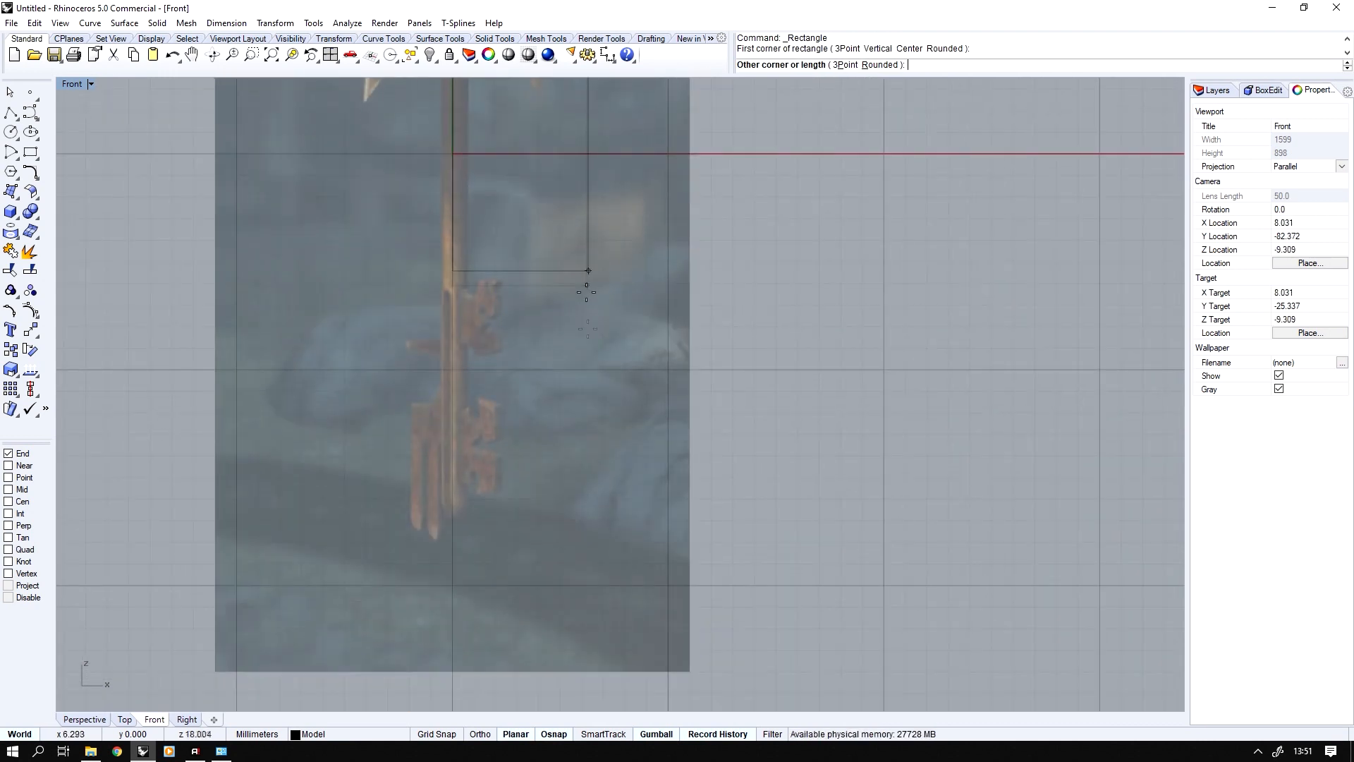
left_click(767, 539)
scroll(763, 548, "down", 5)
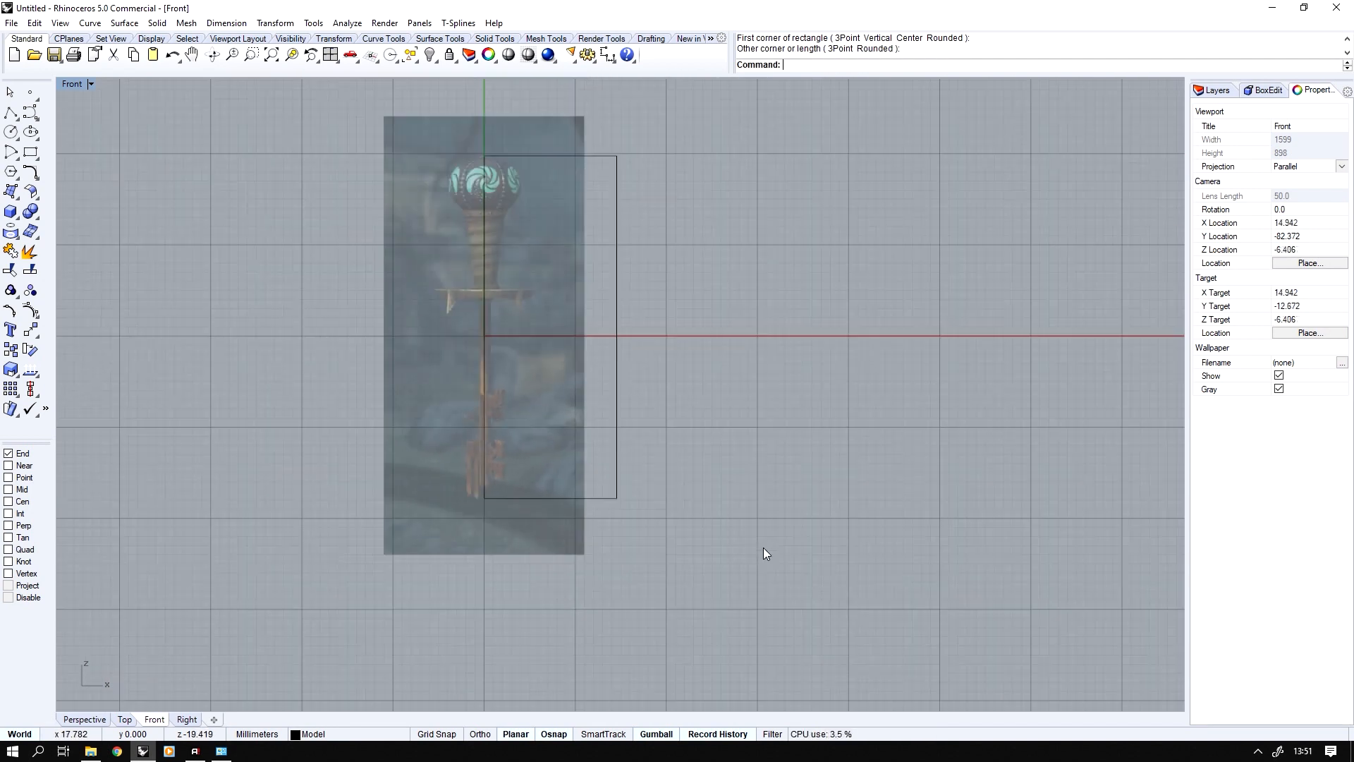
- Draw a guide polyline 150 mm straight up from the rectangle's outer lower corner, ending with a short horizontal segment
left_click(11, 113)
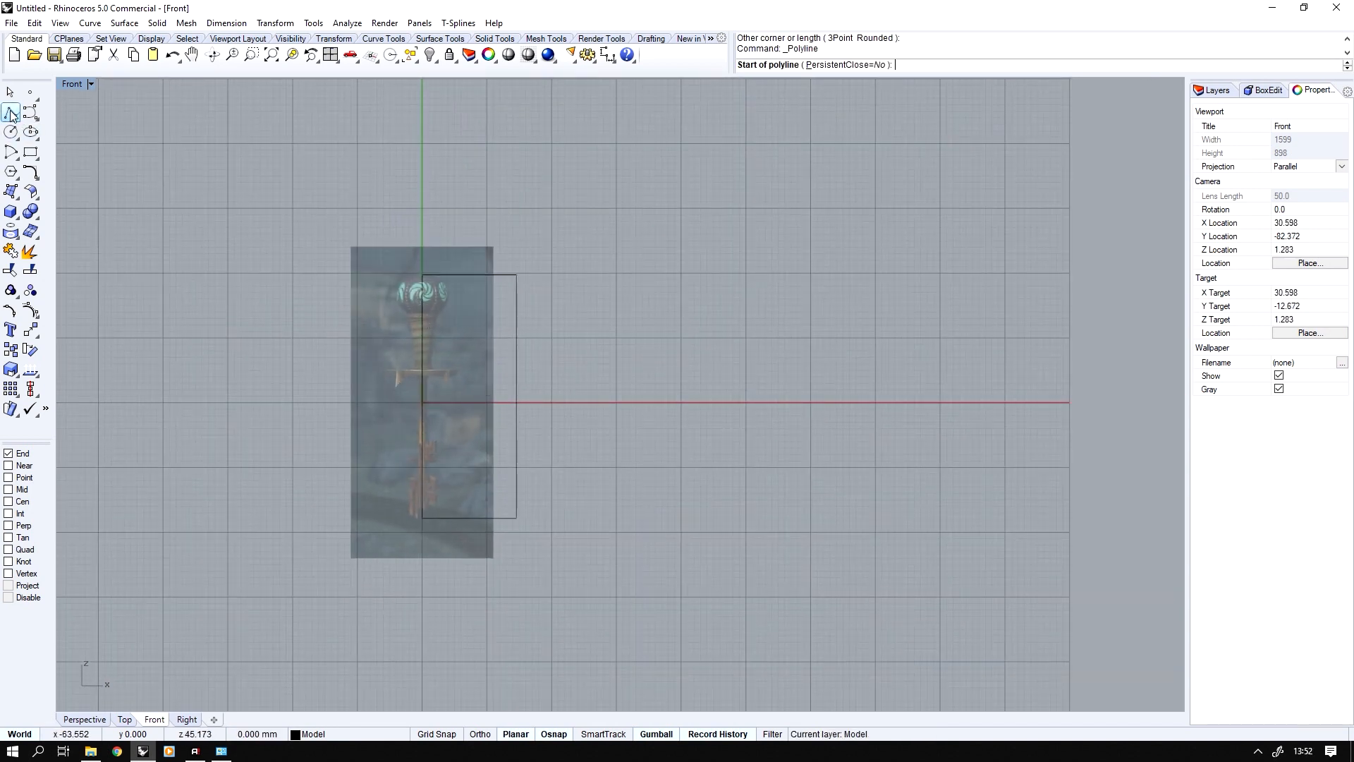
right_click_drag(638, 556, 641, 583)
left_click(517, 543)
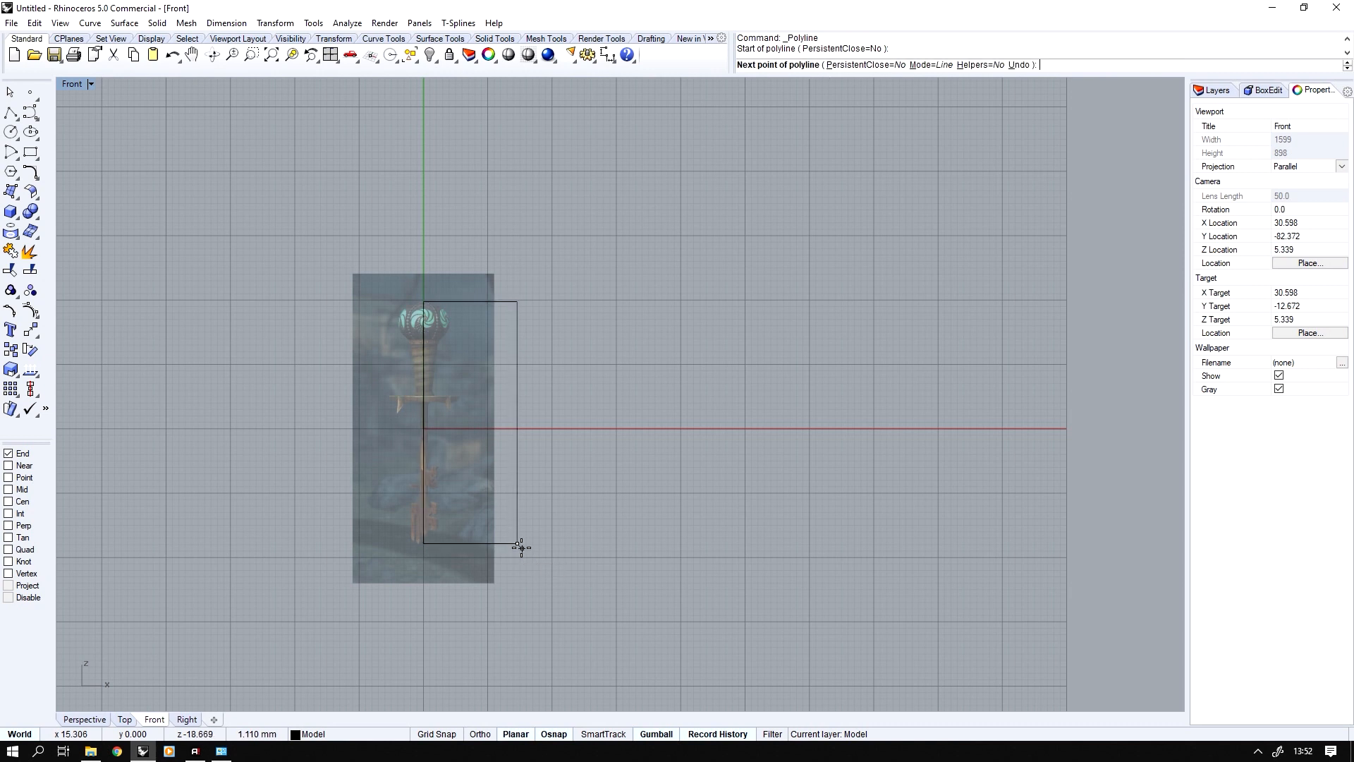
scroll(580, 402, "down", 2)
scroll(599, 432, "down", 2)
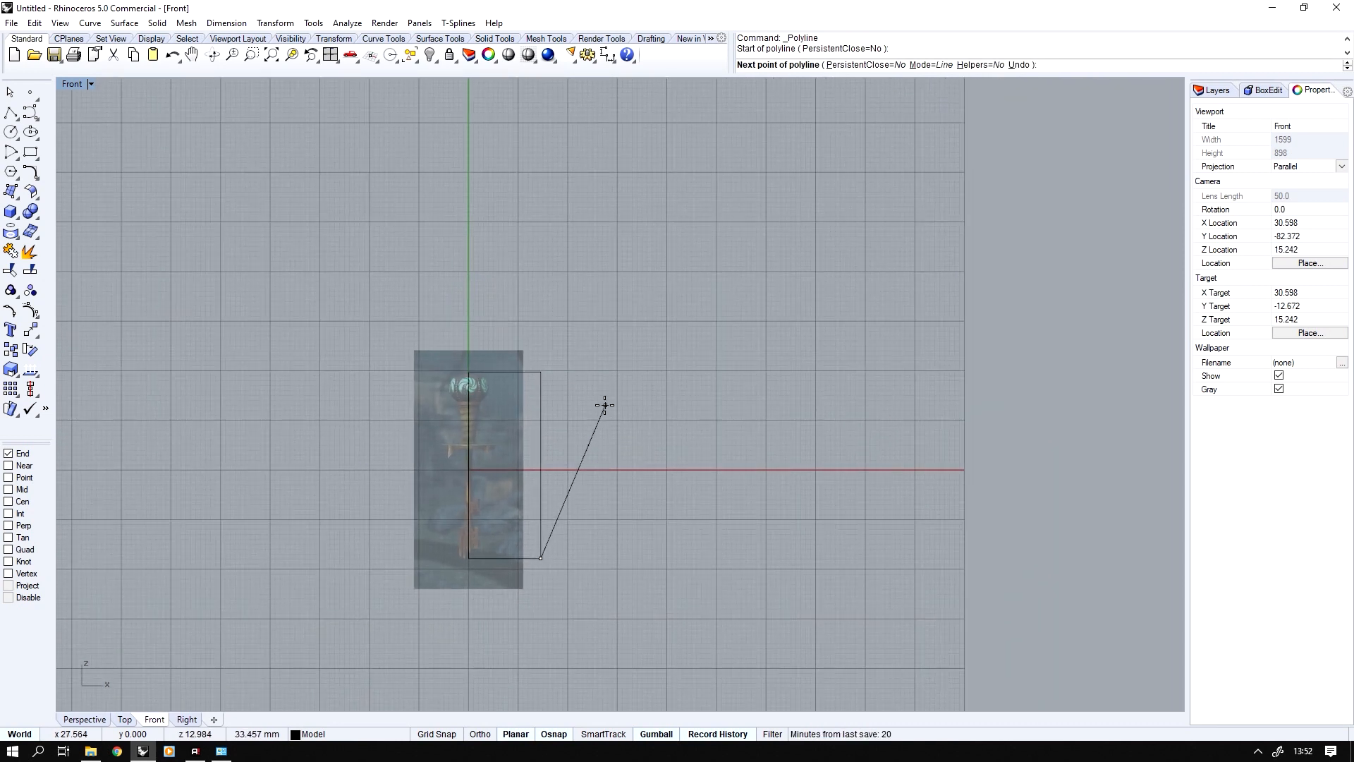
scroll(604, 405, "down", 1)
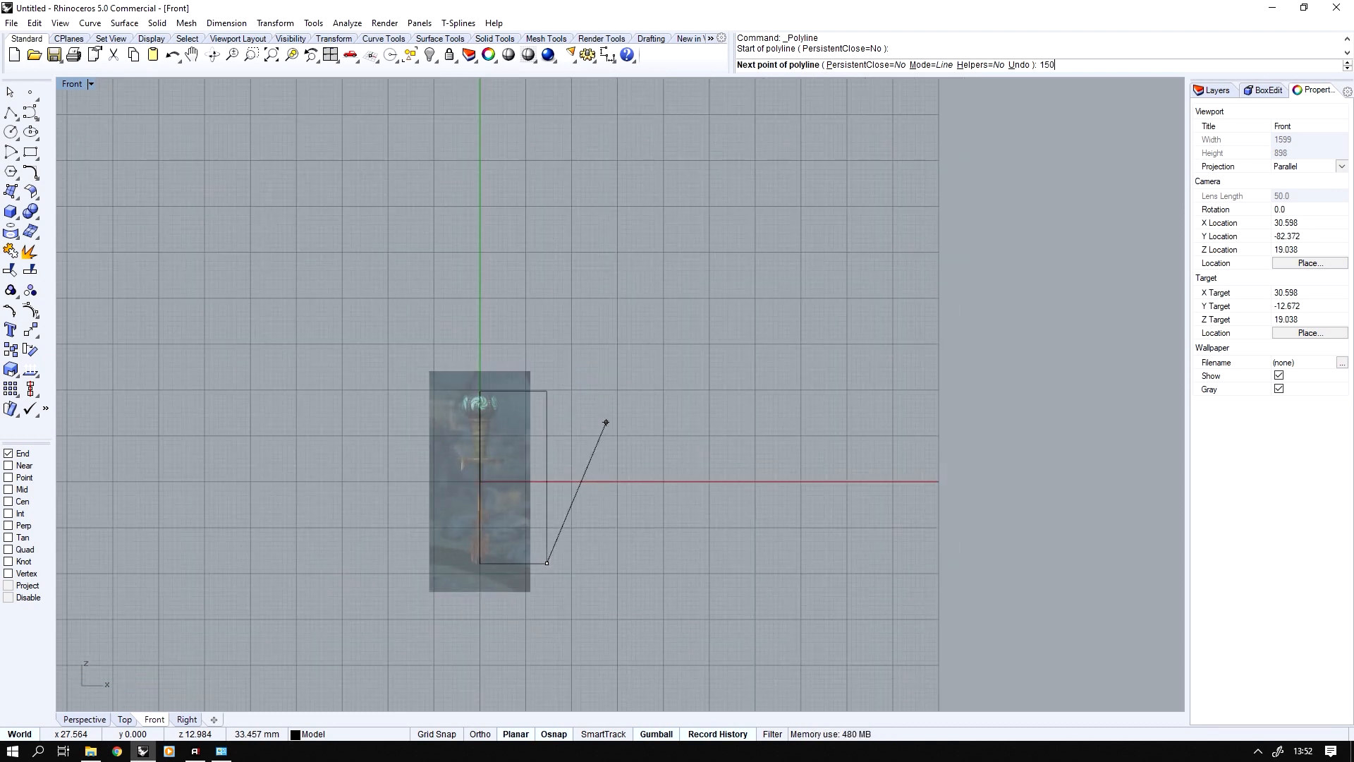
scroll(606, 423, "down", 3)
key("Return")
scroll(604, 405, "down", 2)
key("F8")
left_click(589, 150)
left_click(657, 160)
key("Return")
scroll(591, 383, "down", 1)
scroll(586, 384, "down", 1)
- Scale the picture and rectangle in 3D from the outer lower corner until the rectangle's height matches the 150 mm guide
left_click_drag(463, 426, 668, 635)
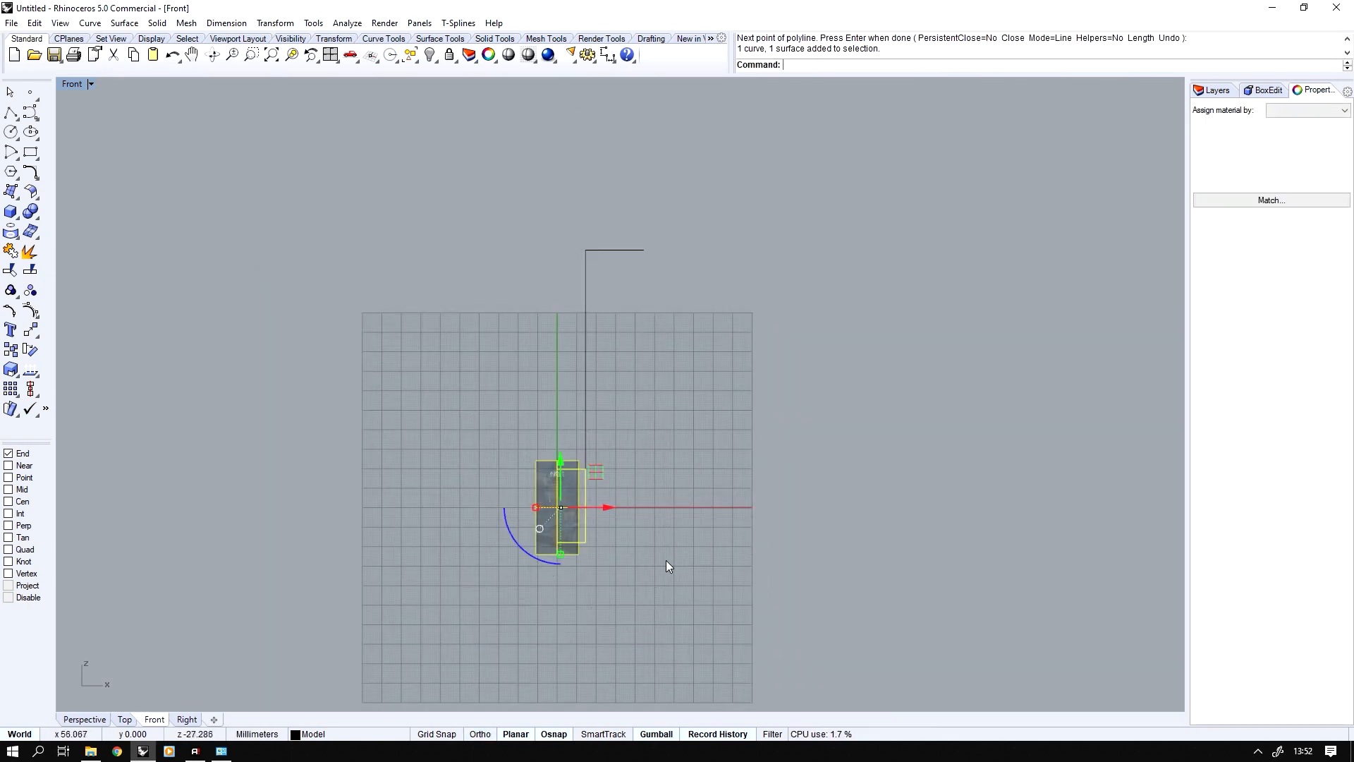
scroll(552, 500, "up", 12)
right_click_drag(585, 441, 520, 351)
scroll(520, 352, "up", 1)
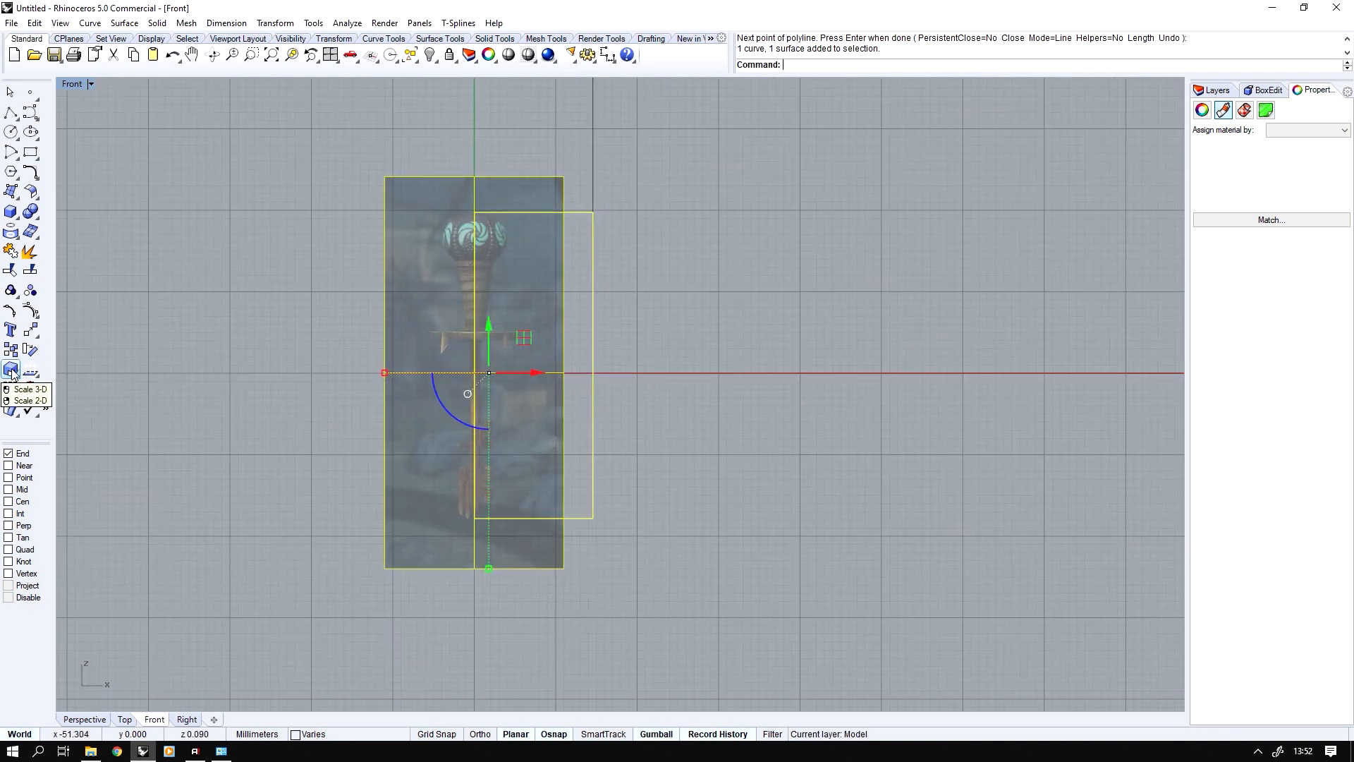
left_click(12, 374)
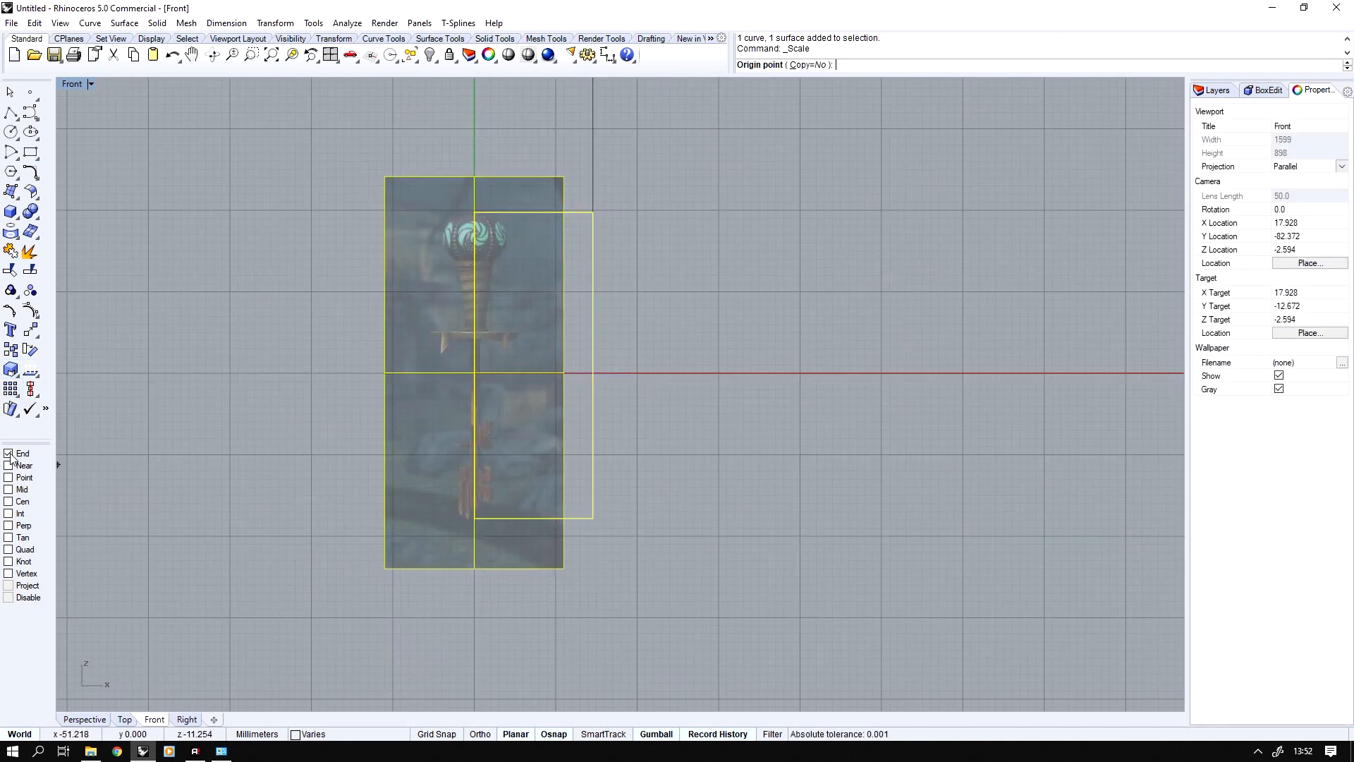
left_click(591, 520)
scroll(646, 423, "down", 2)
right_click_drag(648, 350, 650, 466)
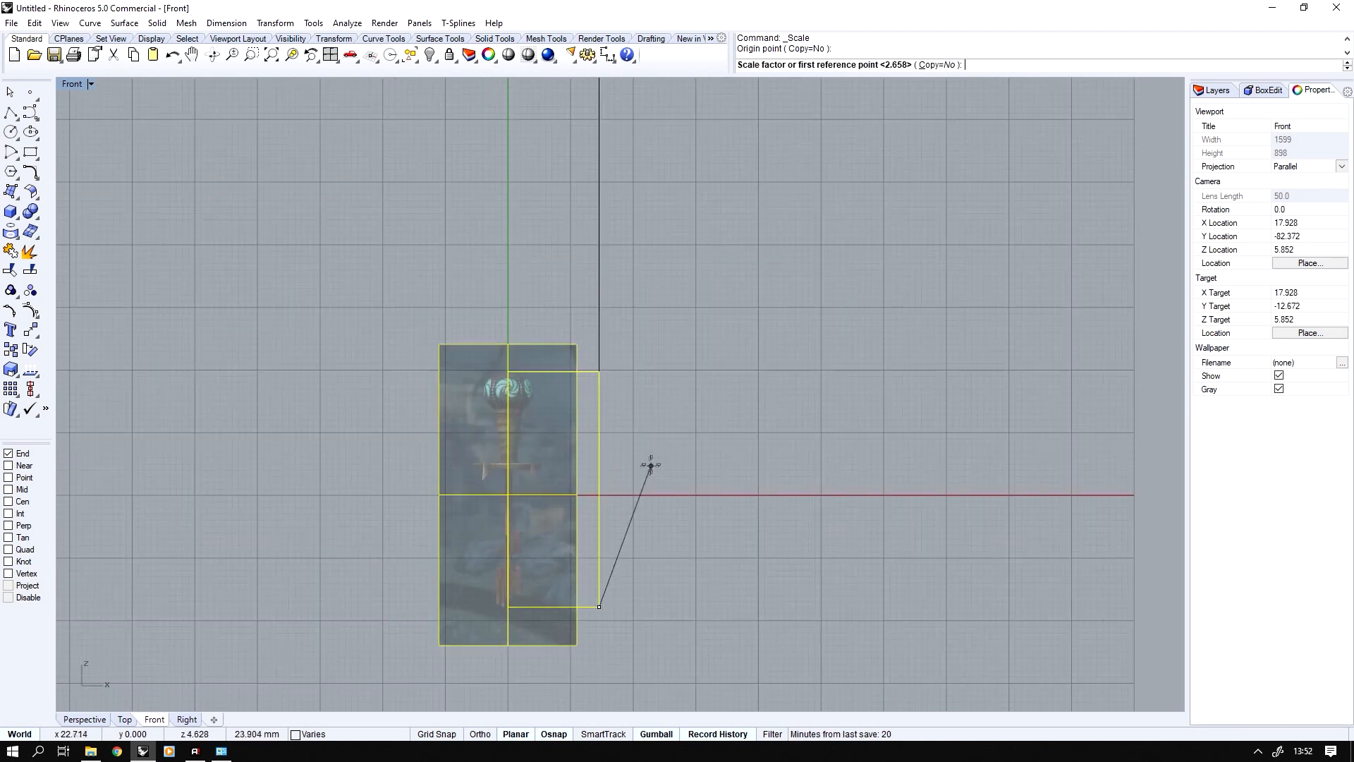
left_click(598, 372)
scroll(598, 372, "down", 2)
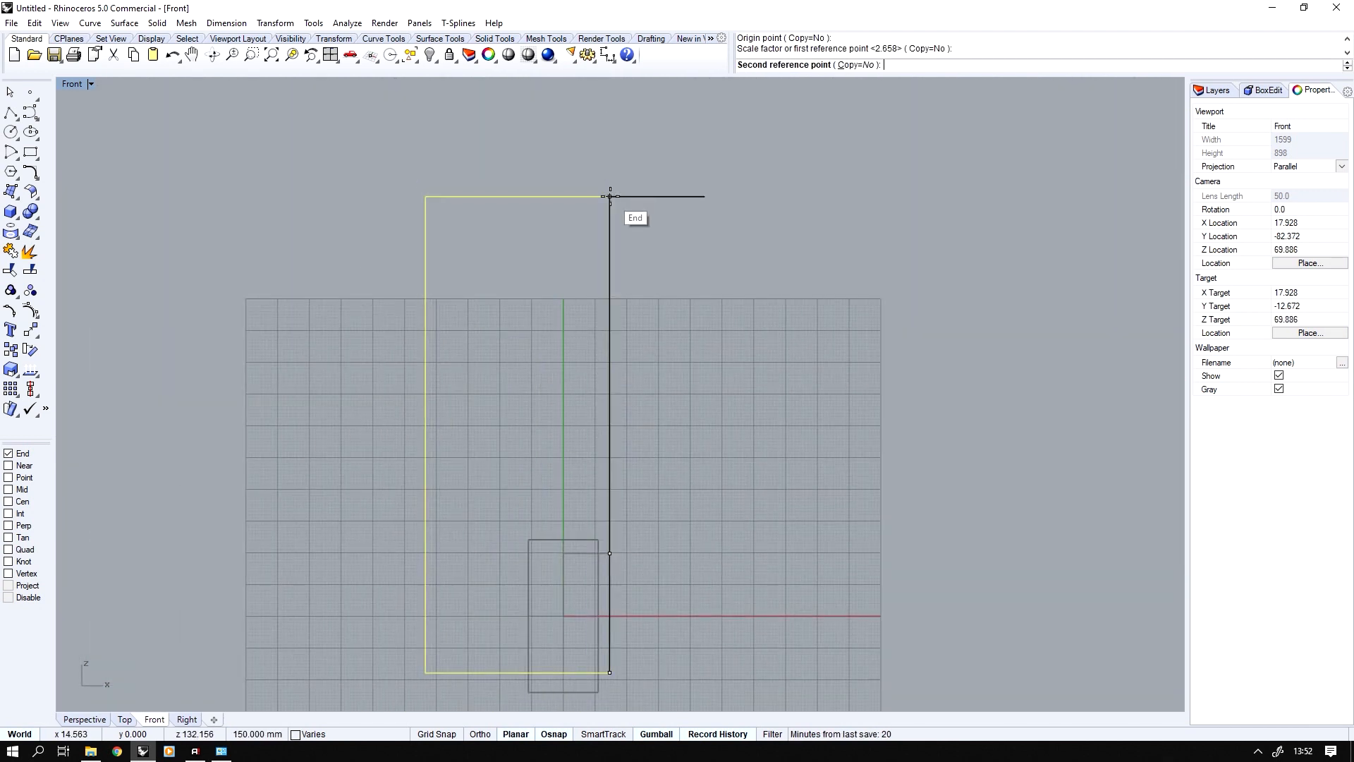
left_click(609, 196)
- Delete the guide polyline and check the scaled rectangle's size in BoxEdit
left_click(608, 206)
key("Delete")
left_click(609, 224)
left_click(1264, 89)
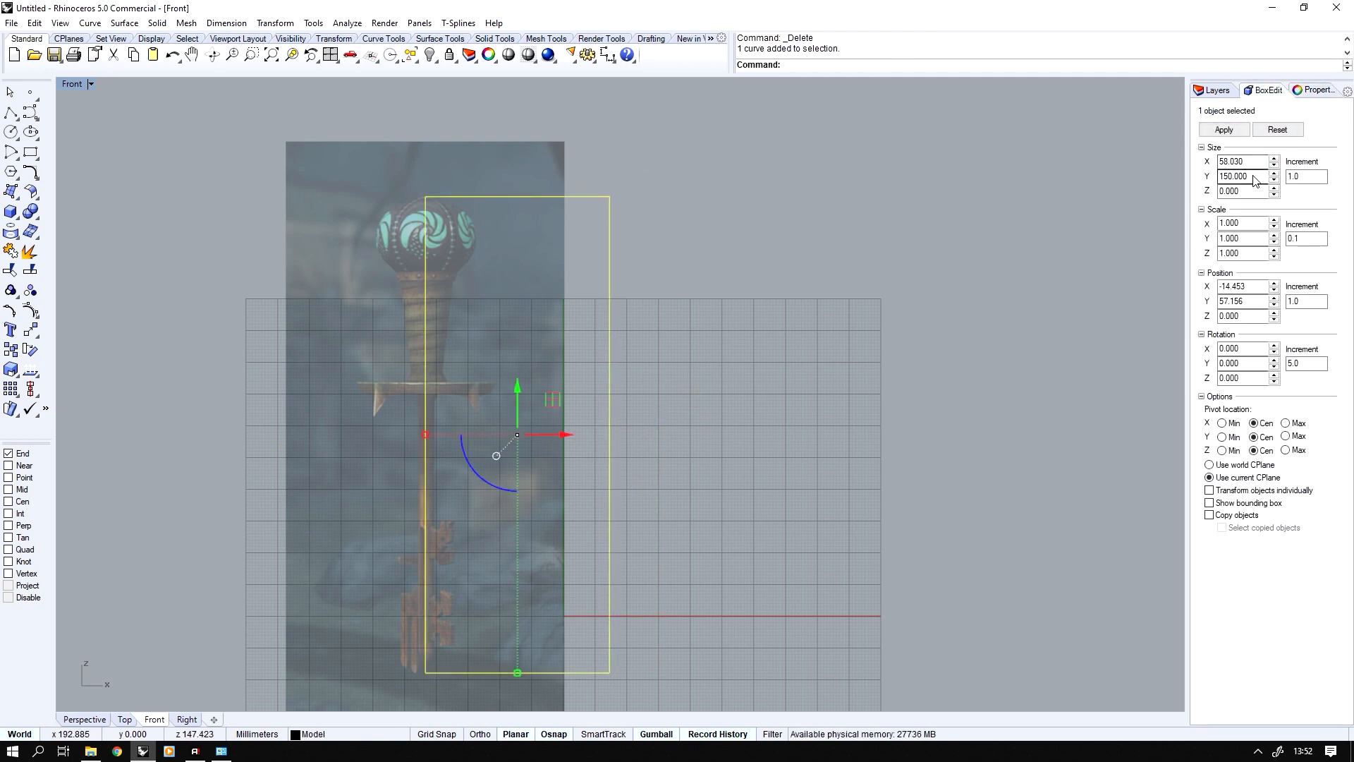
left_click(960, 264)
scroll(824, 333, "down", 3)
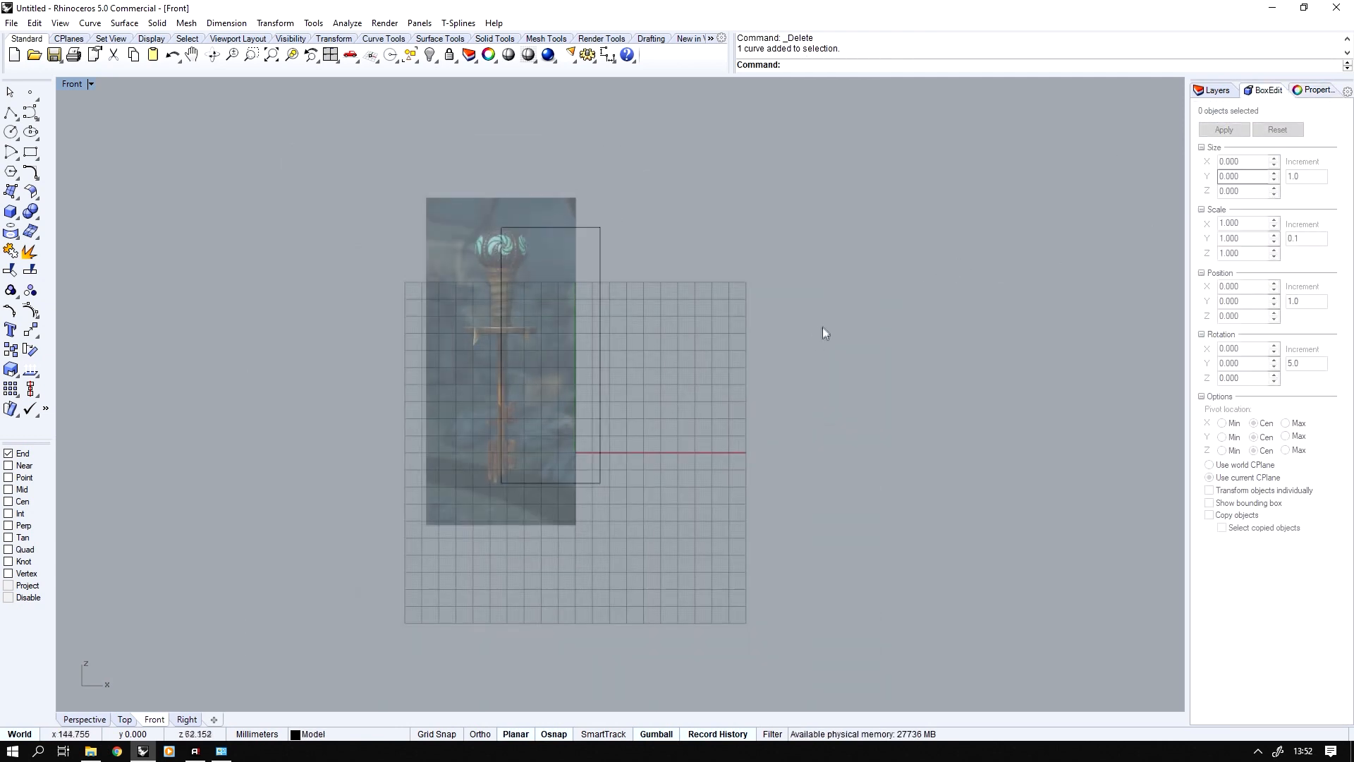
- Move the scaled picture so the key's shaft lies on the vertical axis and its guard on the horizontal axis
left_click_drag(550, 289, 614, 422)
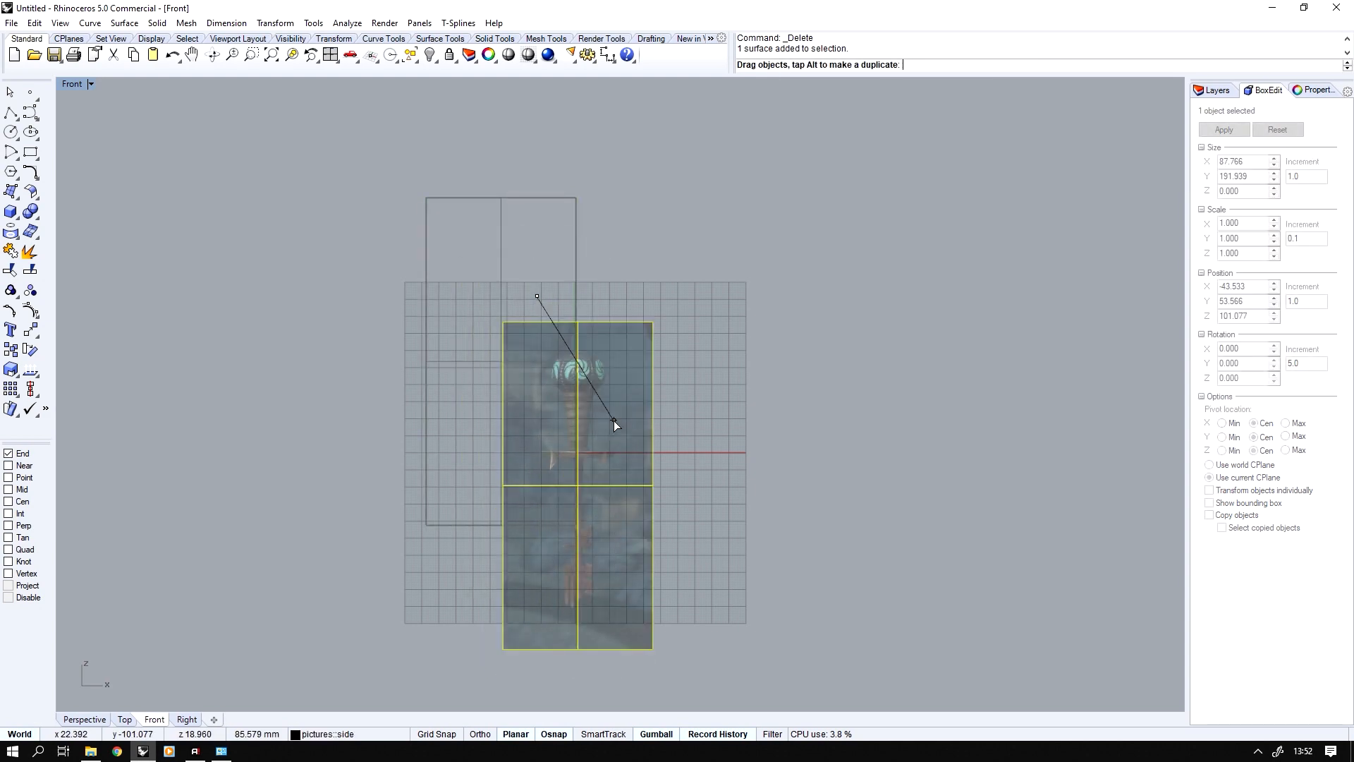
scroll(615, 421, "up", 3)
scroll(614, 422, "up", 5)
left_click_drag(730, 378, 712, 389)
scroll(713, 389, "down", 5)
key("Escape")
scroll(713, 388, "down", 3)
- Lock the side layer to keep the reference picture from being selected
left_click(1213, 91)
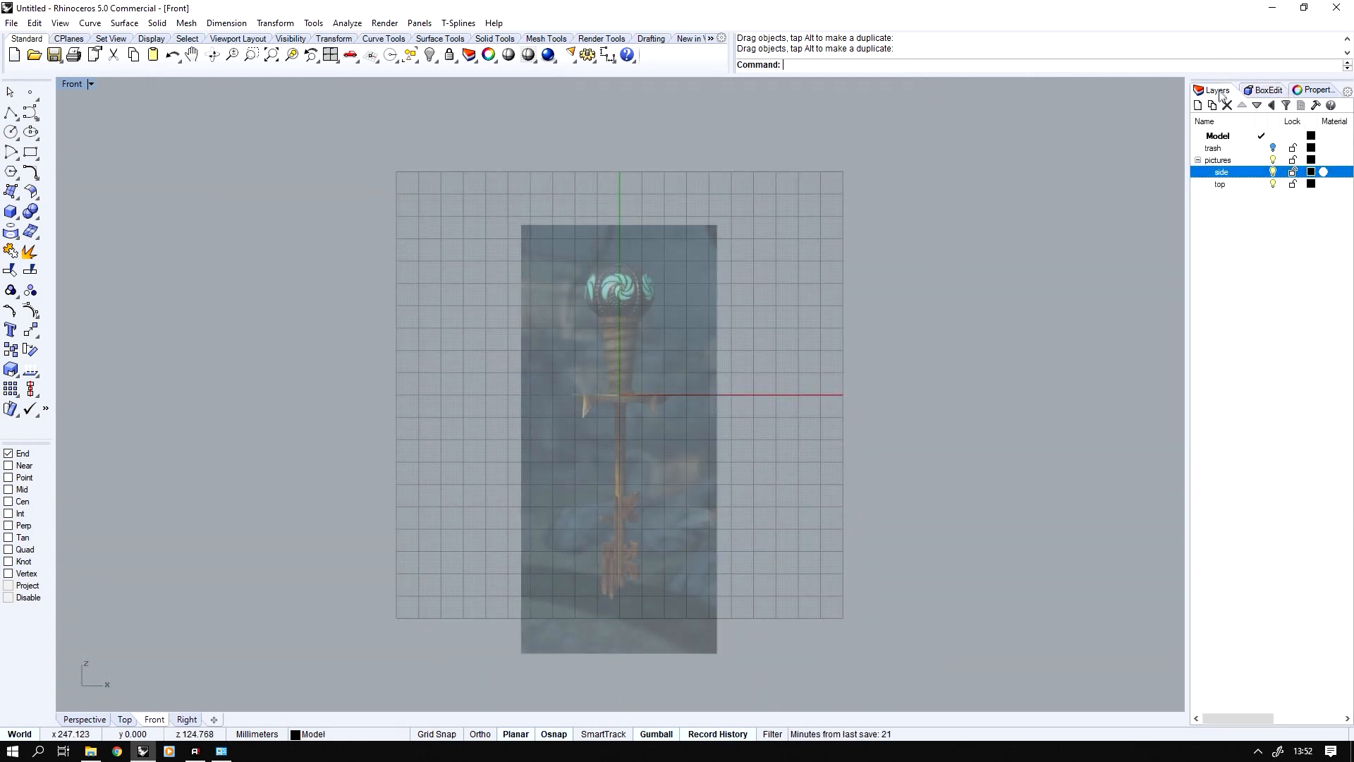
scroll(1243, 213, "up", 3)
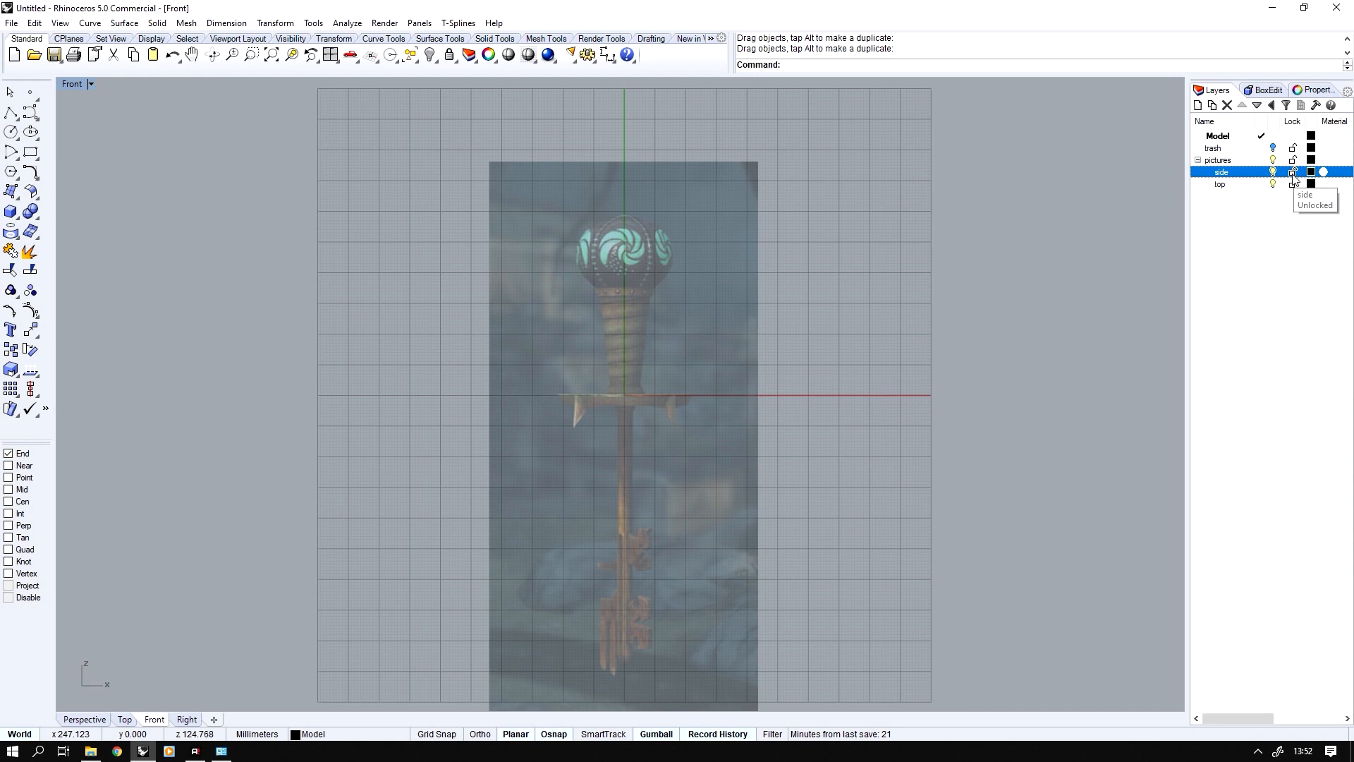
scroll(709, 353, "up", 4)
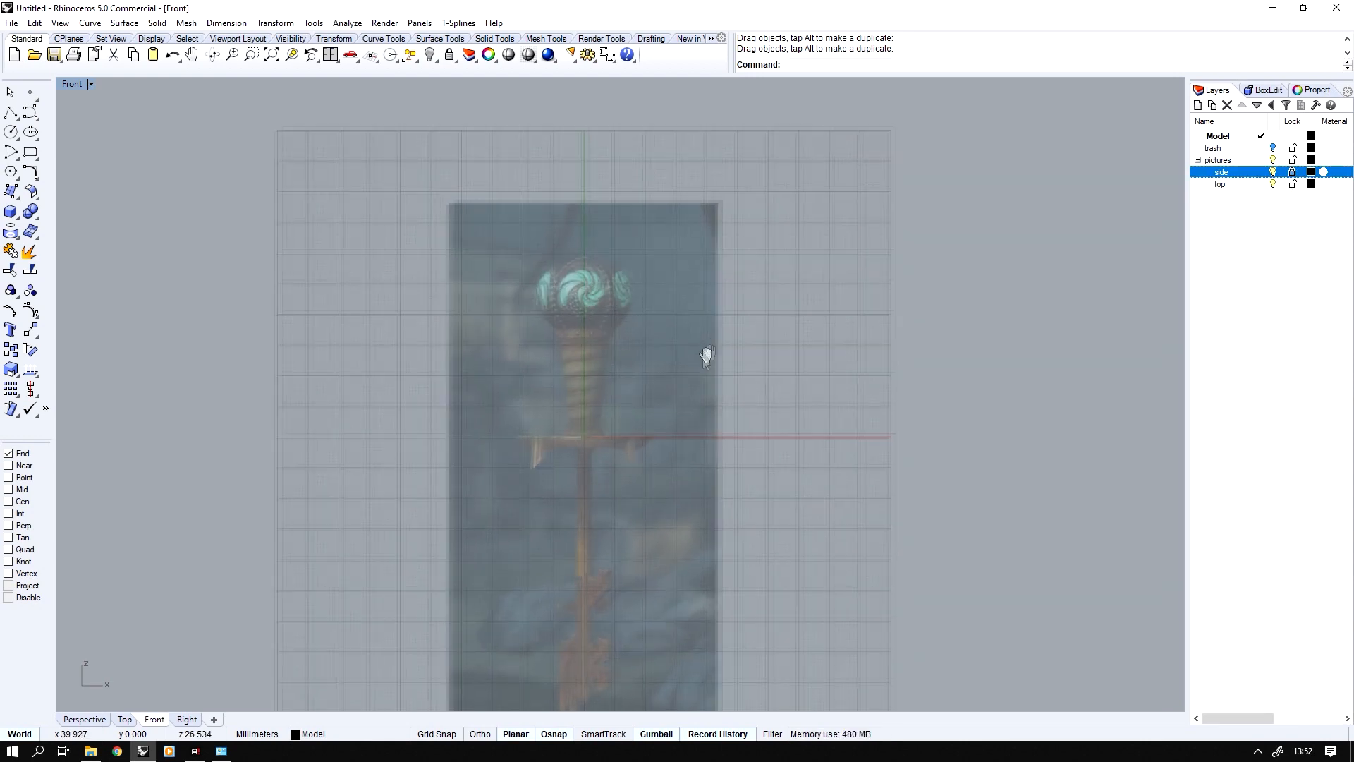
scroll(643, 242, "up", 4)
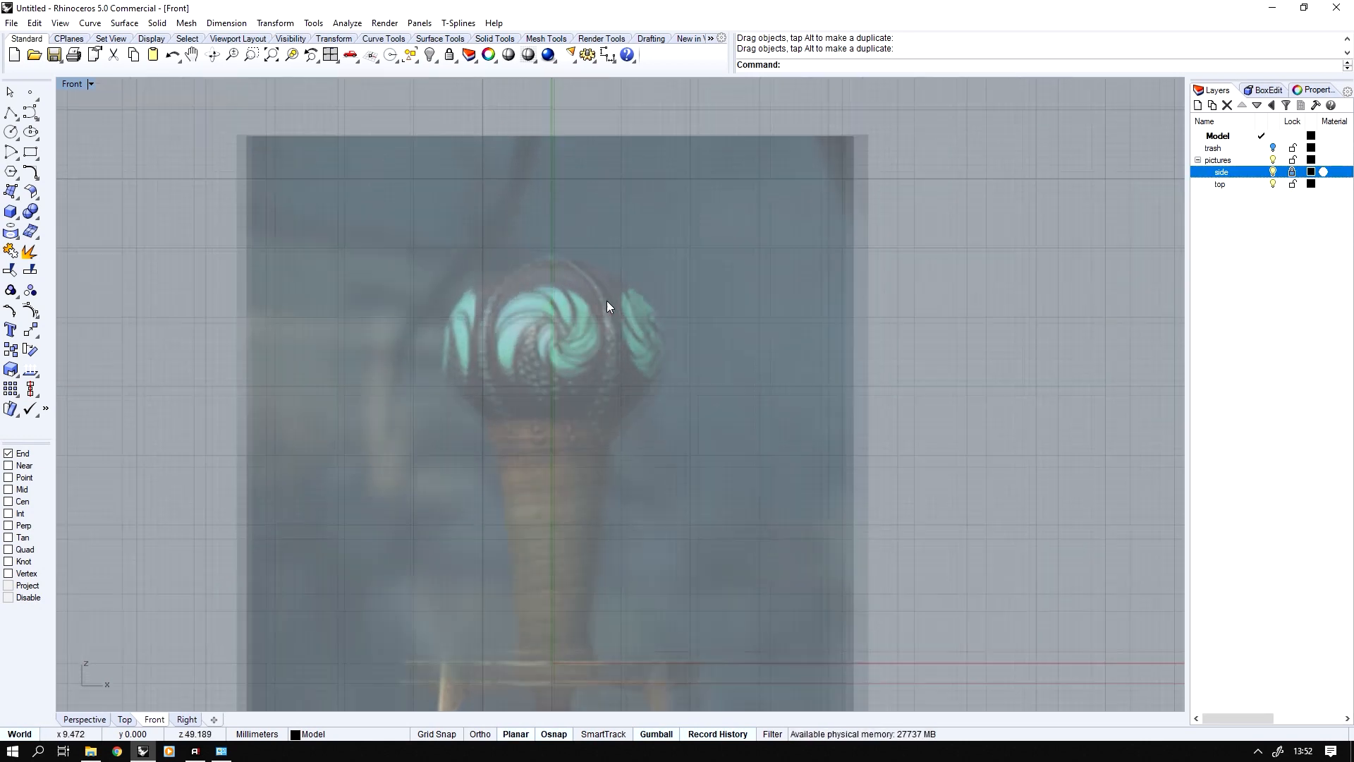
- Create a sphere with a radius of about 15.9 mm over the key's round head, centred on its swirl ornament
left_click(18, 218)
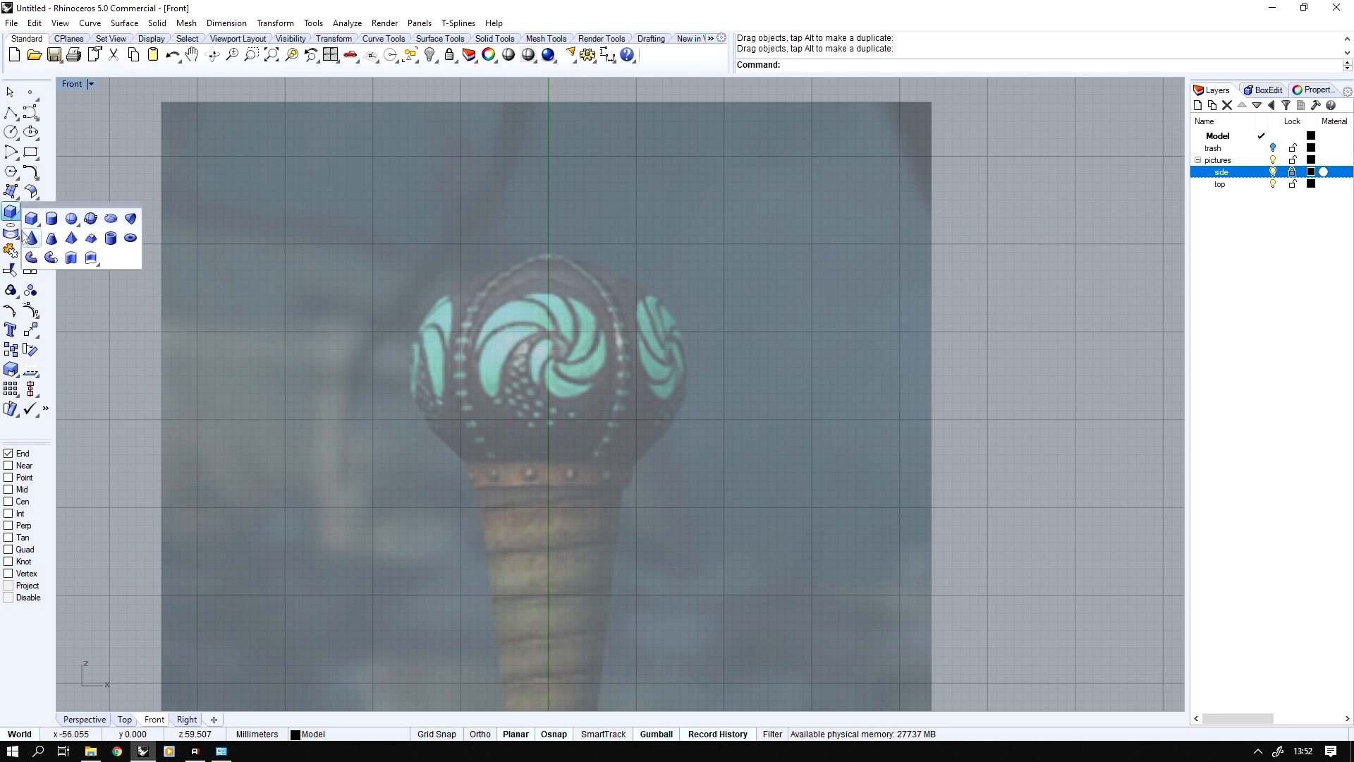
left_click(70, 219)
left_click(548, 361)
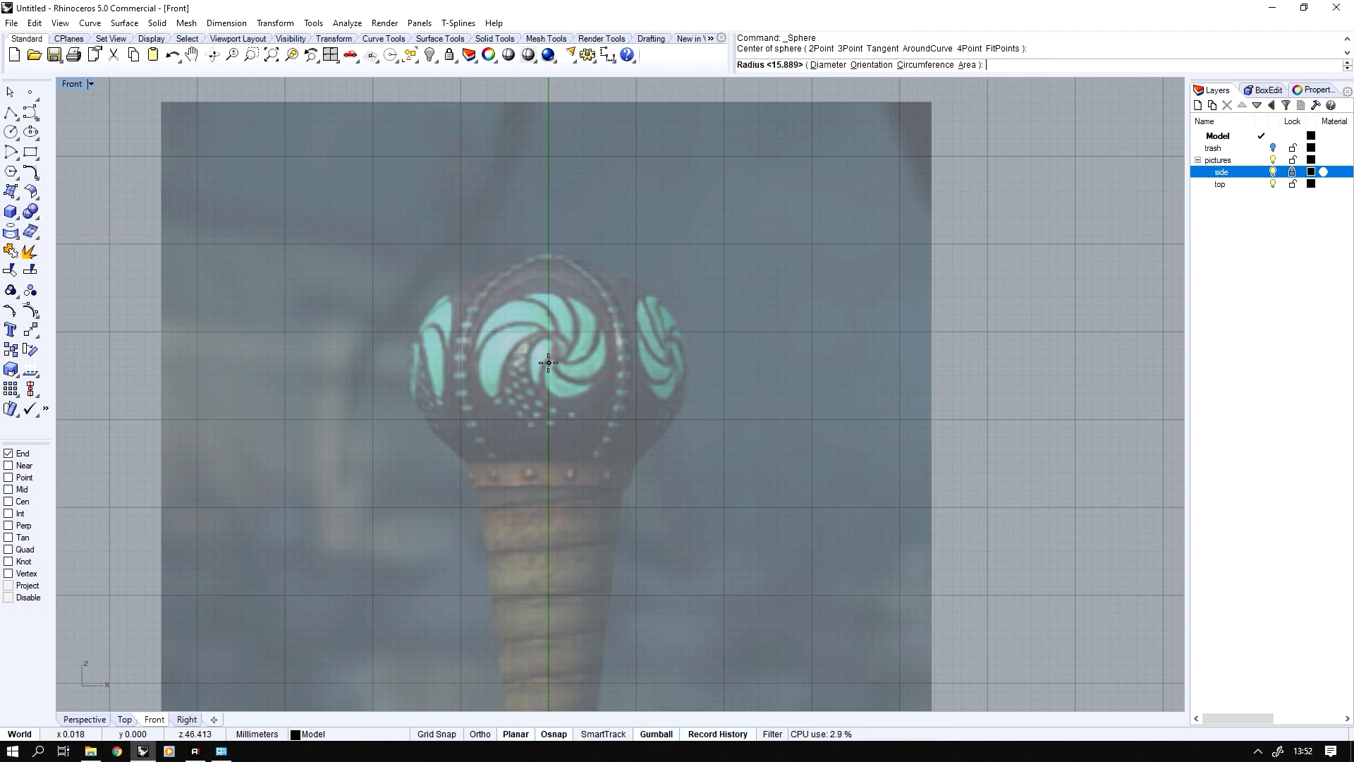
left_click(683, 415)
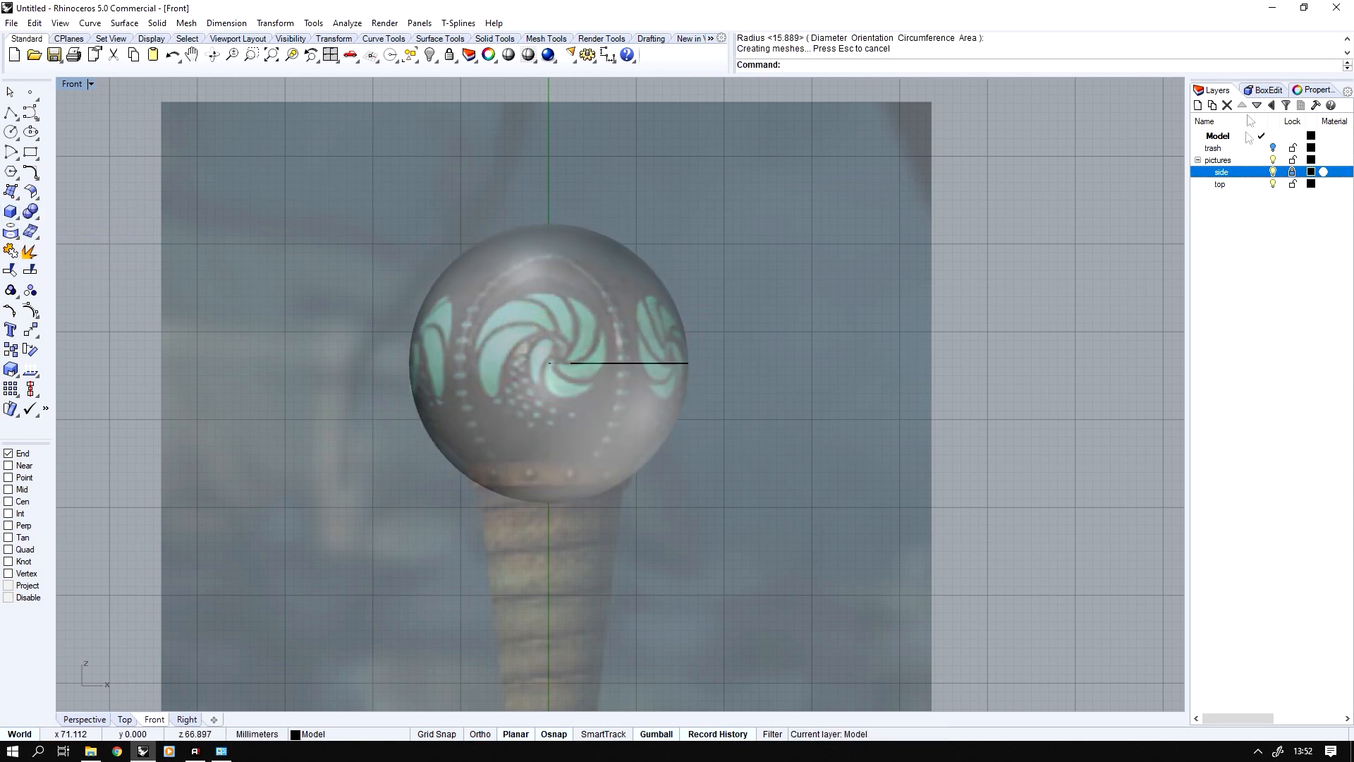
- Set the sphere's X position to 0 in BoxEdit
left_click(1273, 93)
left_click(649, 336)
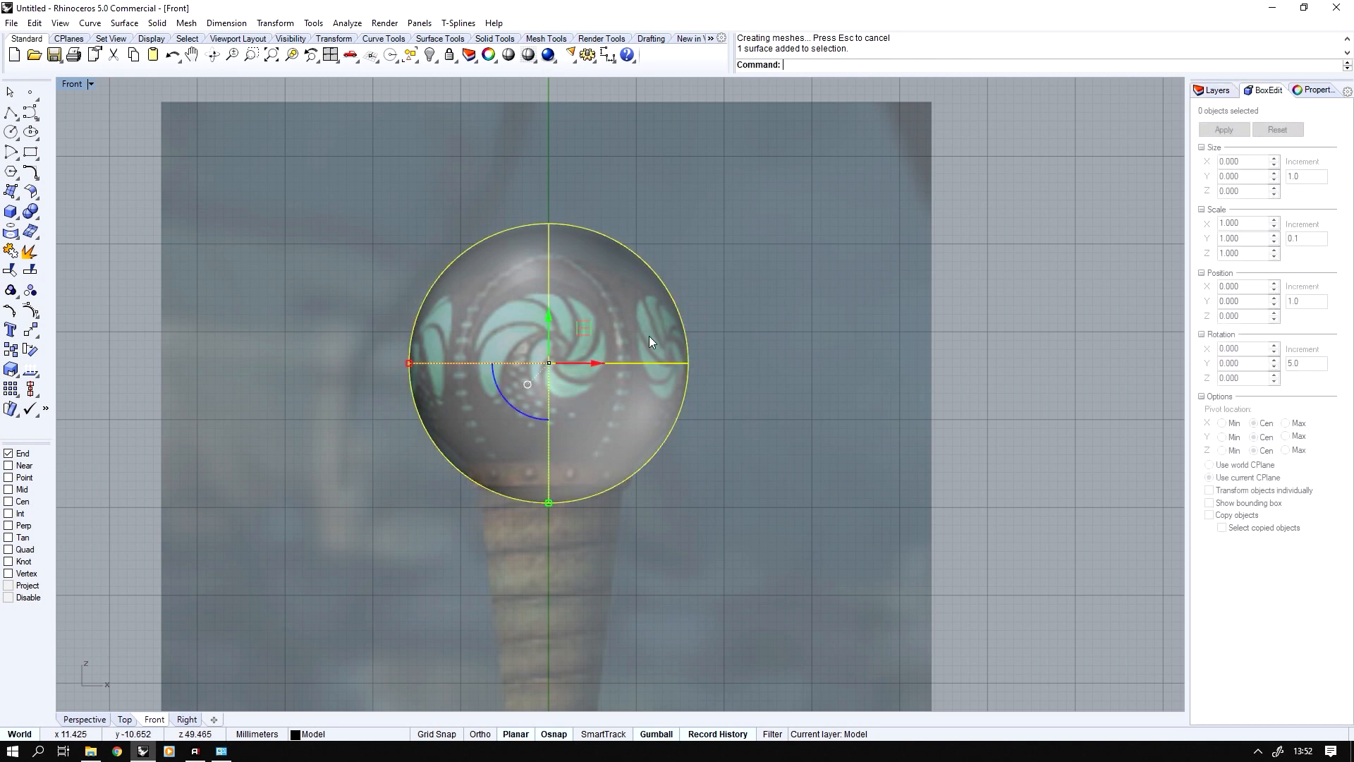
type("0")
key("Return")
- Raise the sphere slightly to Y position 46.571, hide it to compare with the reference, and undo the hiding
scroll(692, 330, "up", 2)
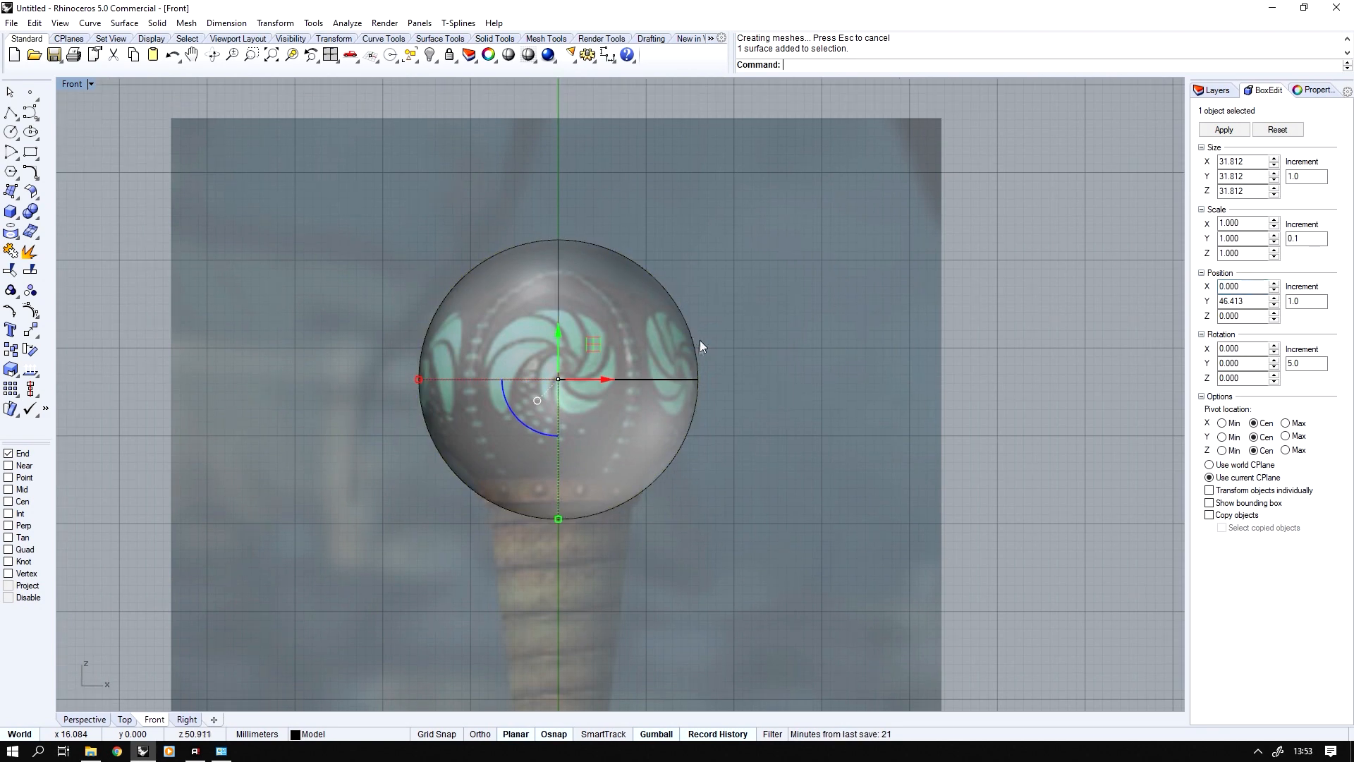
scroll(591, 366, "up", 3)
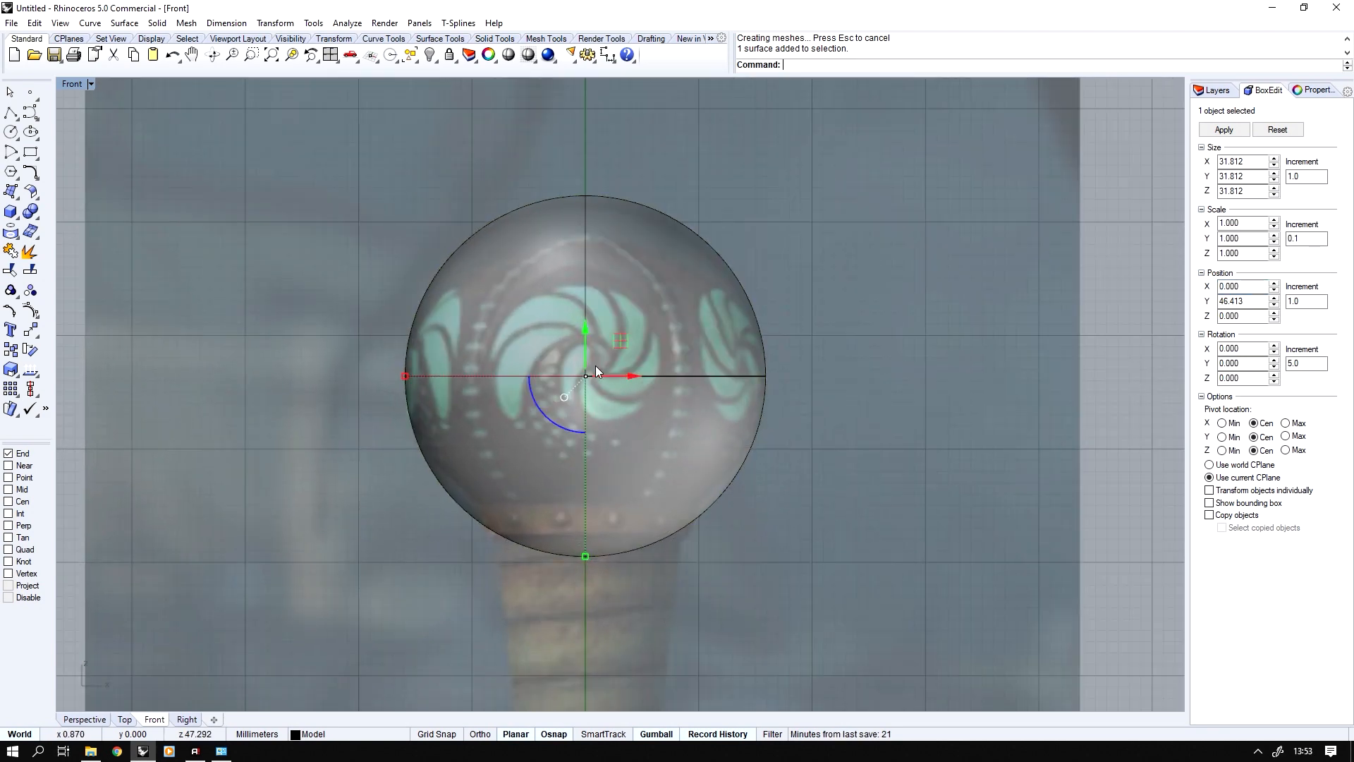
left_click_drag(584, 330, 580, 326)
left_click(411, 56)
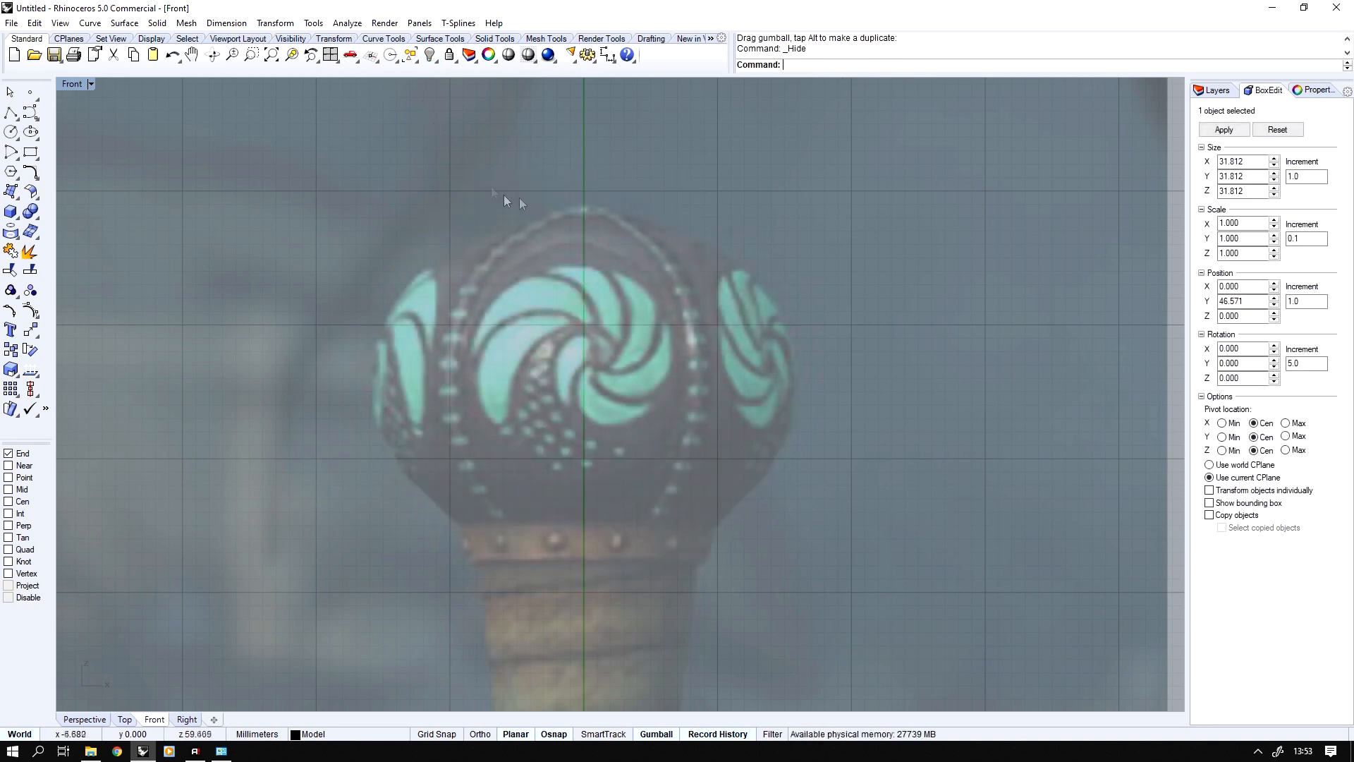
key("ctrl+z")
- Flatten the sphere vertically to about 28 mm and lower it about 1.1 mm to fit the key's head
left_click(570, 486)
mouse_move(582, 584)
left_mouse_down()
mouse_move(577, 546)
mouse_move(578, 558)
left_mouse_up()
mouse_move(581, 333)
left_mouse_down()
mouse_move(586, 355)
mouse_move(581, 336)
left_mouse_up()
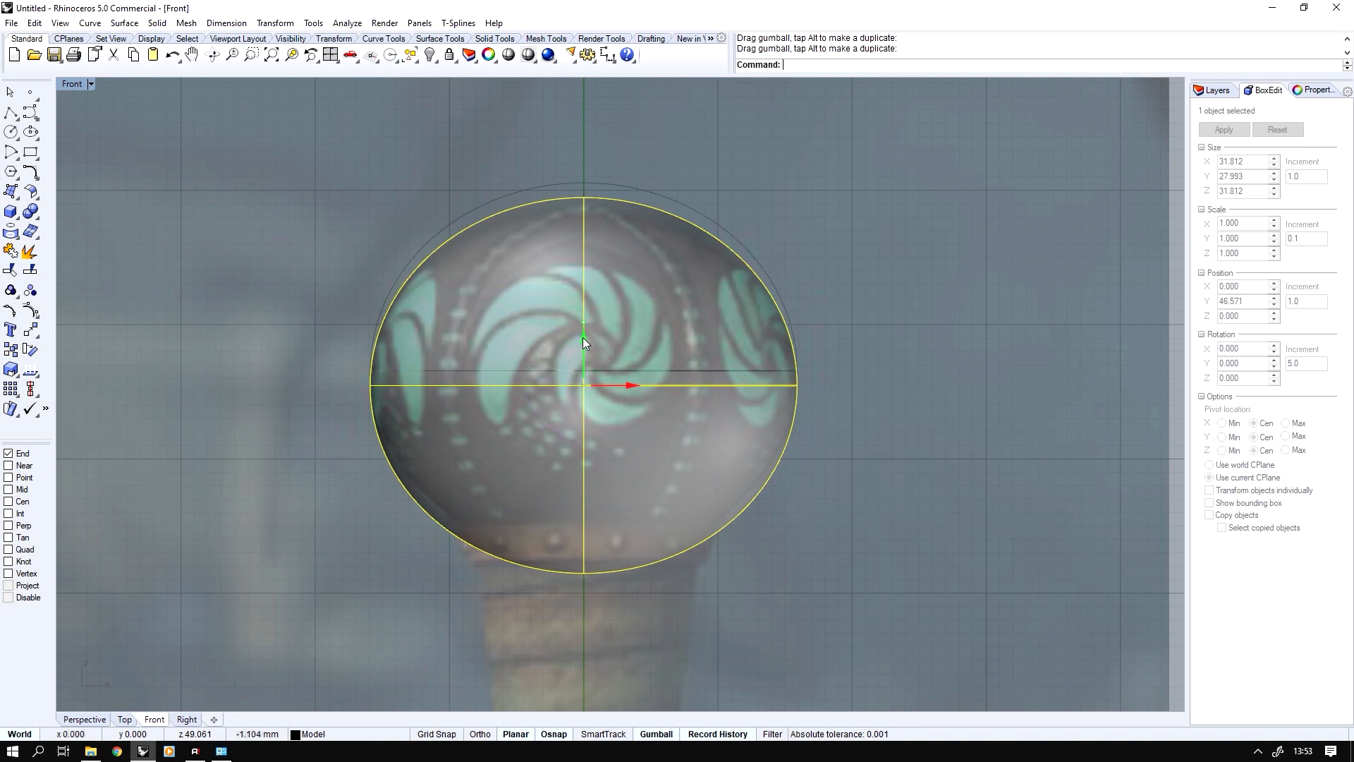
- Flatten the sphere slightly more in the vertical direction to match the outline of the key's head
left_click_drag(584, 570, 584, 564)
left_click(240, 221)
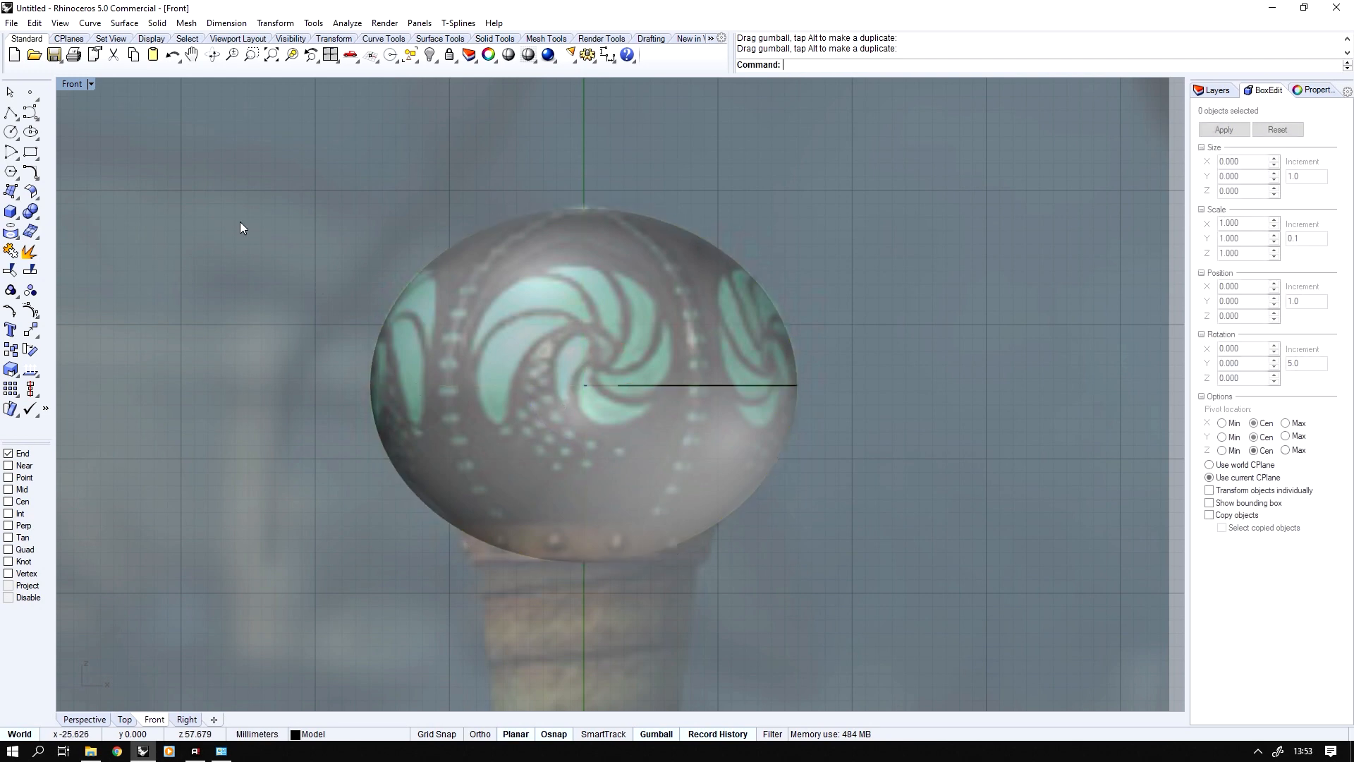
- Insert the TOP image as a picture frame in the Top view and move it near the origin
scroll(84, 113, "down", 4)
double_click(72, 84)
scroll(393, 223, "up", 5)
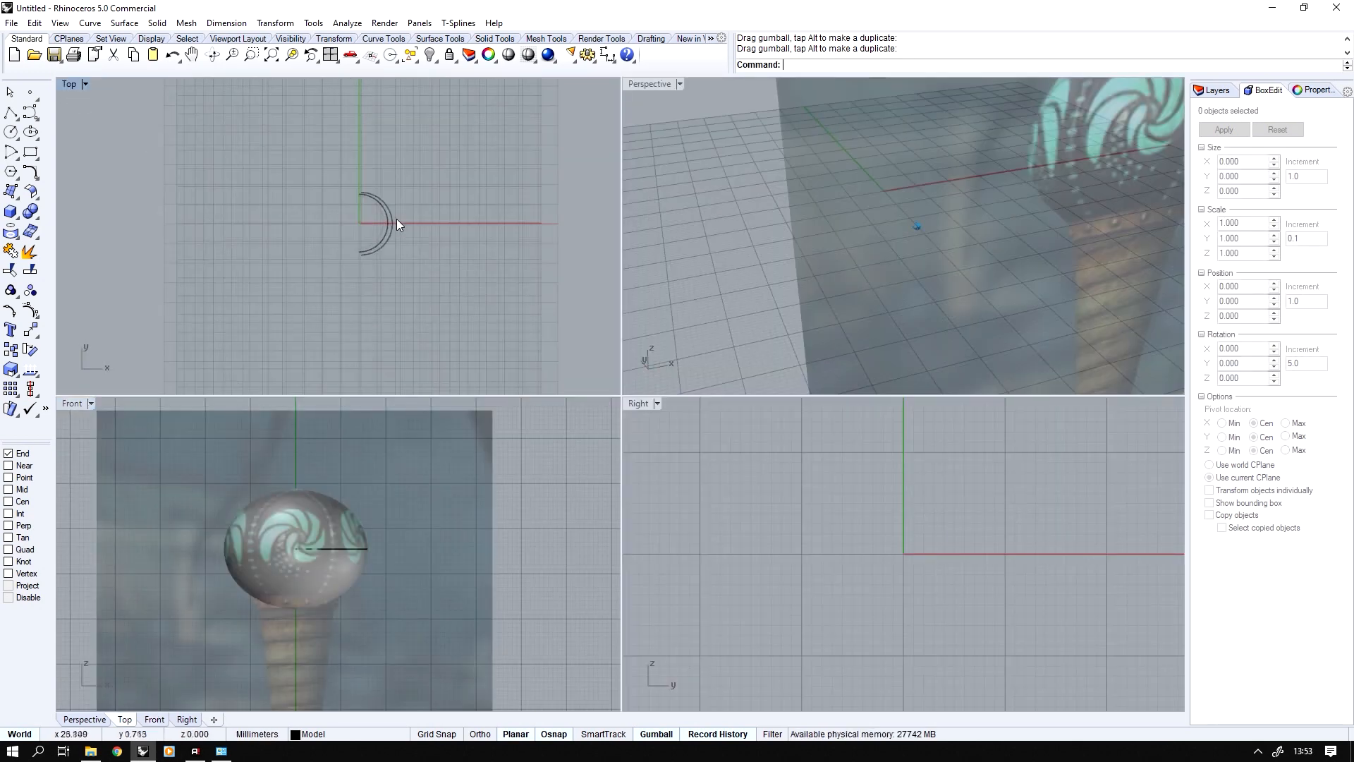
middle_click(336, 184)
left_click(360, 192)
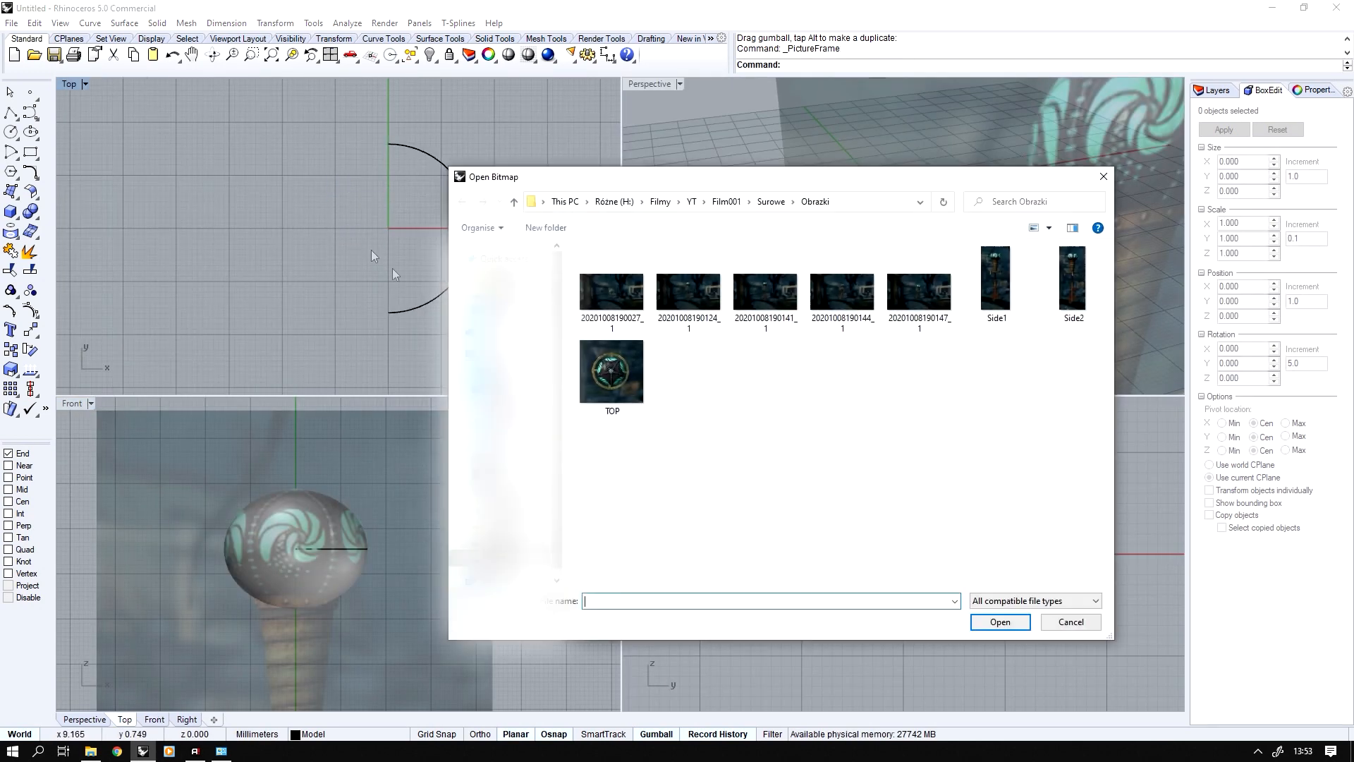
double_click(604, 383)
left_click(342, 259)
left_click(512, 262)
left_click_drag(420, 204, 380, 262)
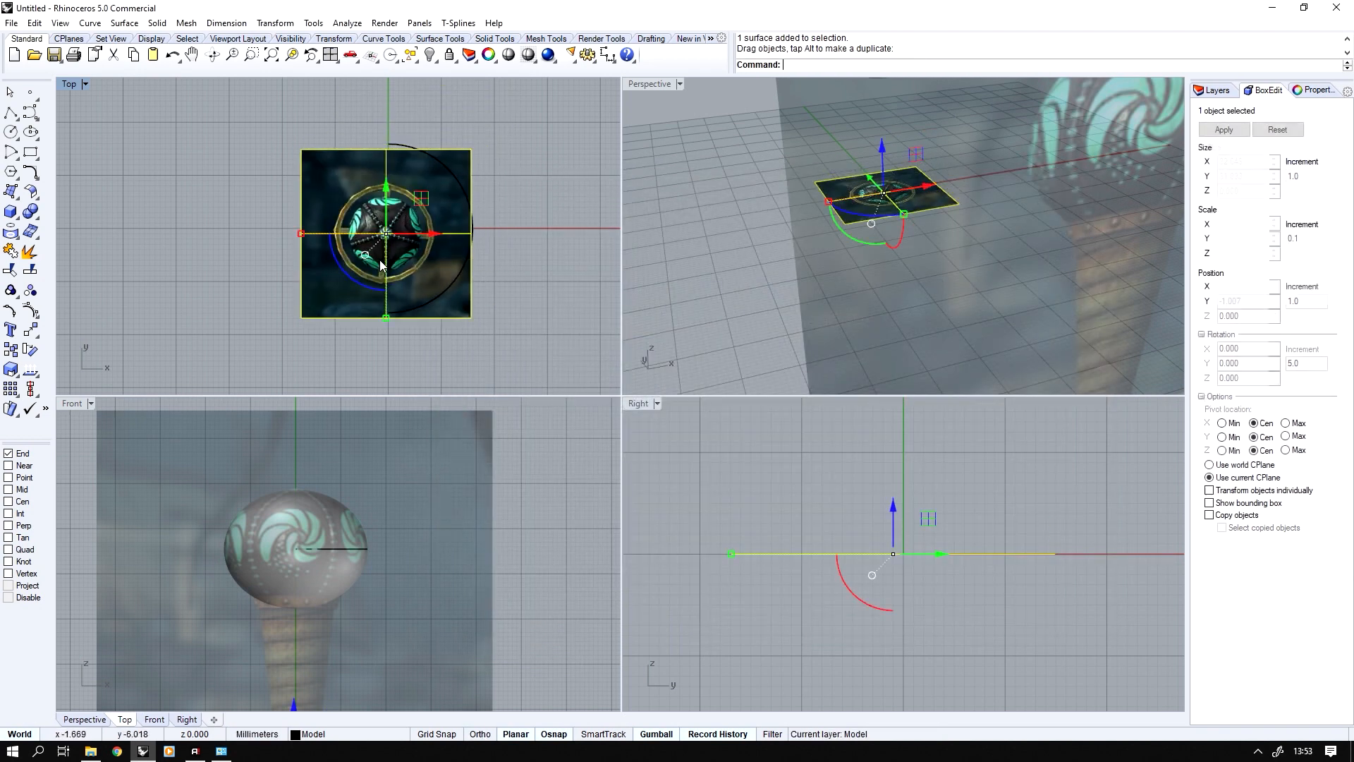
- Make the top picture's material semi-transparent and move the picture to the "top" layer
left_click(1314, 90)
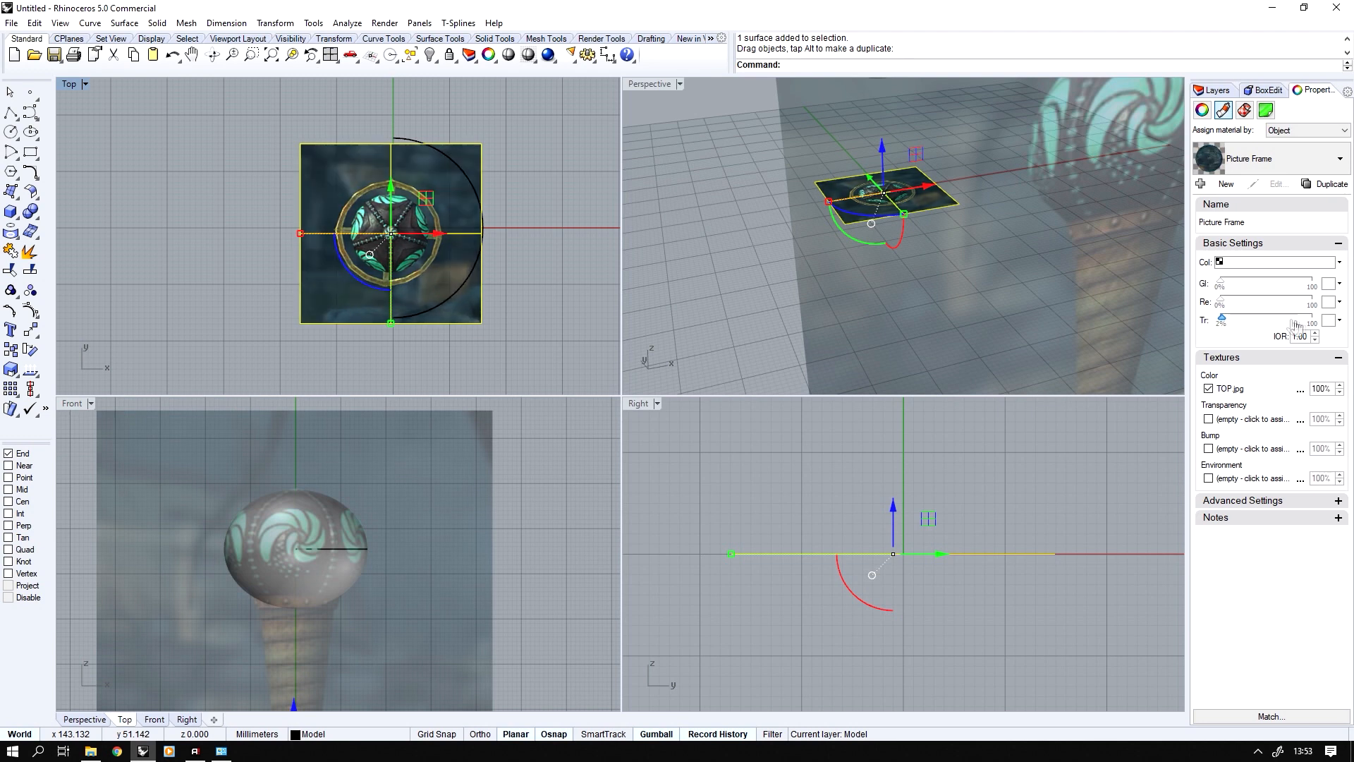
left_click_drag(1296, 323, 1300, 326)
left_click(1229, 95)
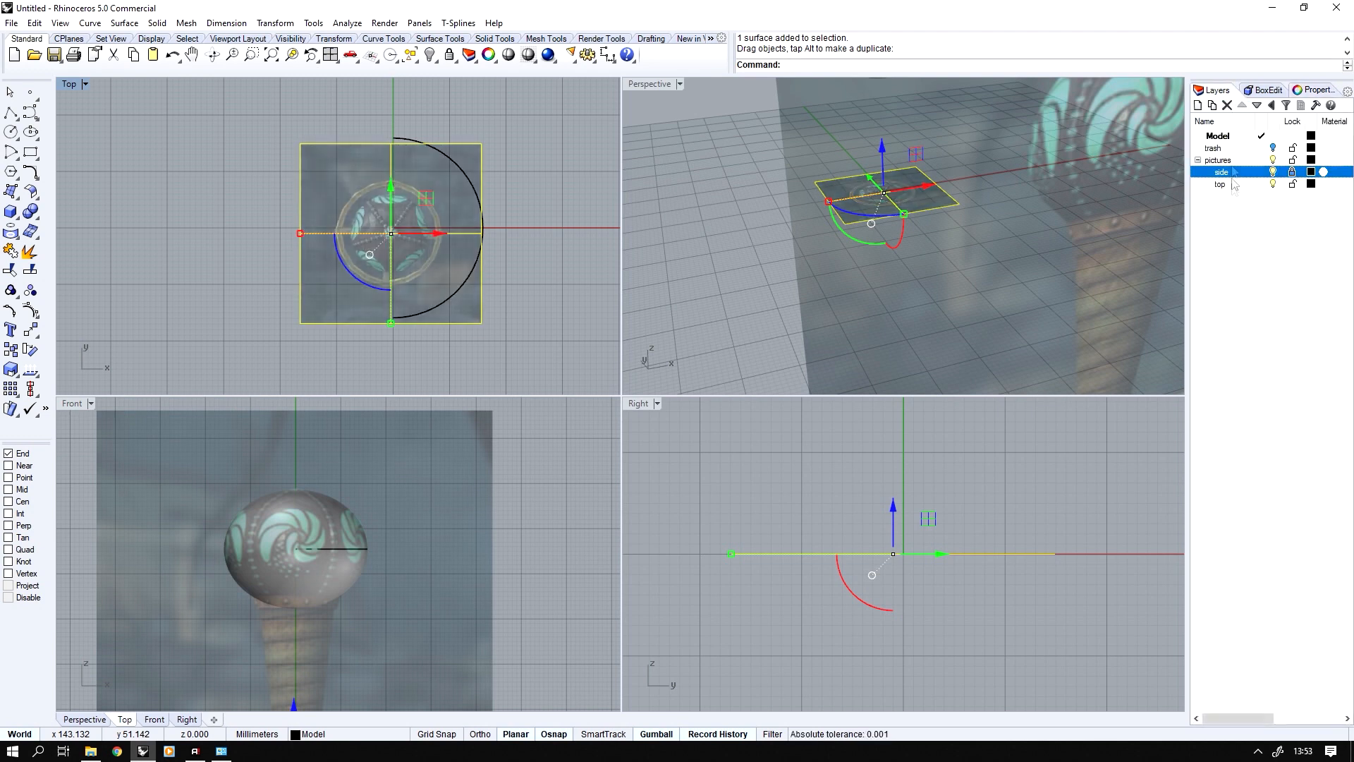
right_click(1220, 183)
left_click(1241, 431)
- Move the top picture so that the centre of its swirl ornament sits on the origin
scroll(444, 225, "up", 10)
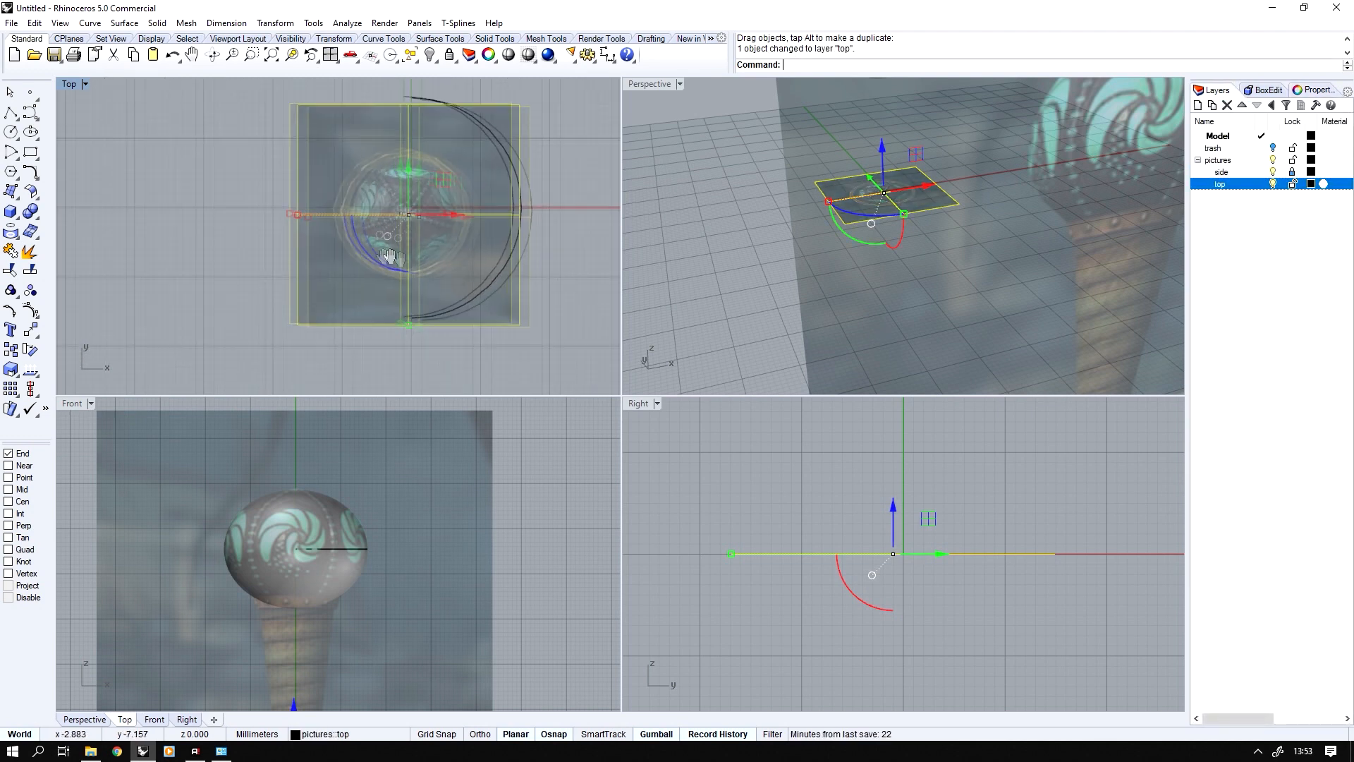
left_click_drag(473, 310, 510, 229)
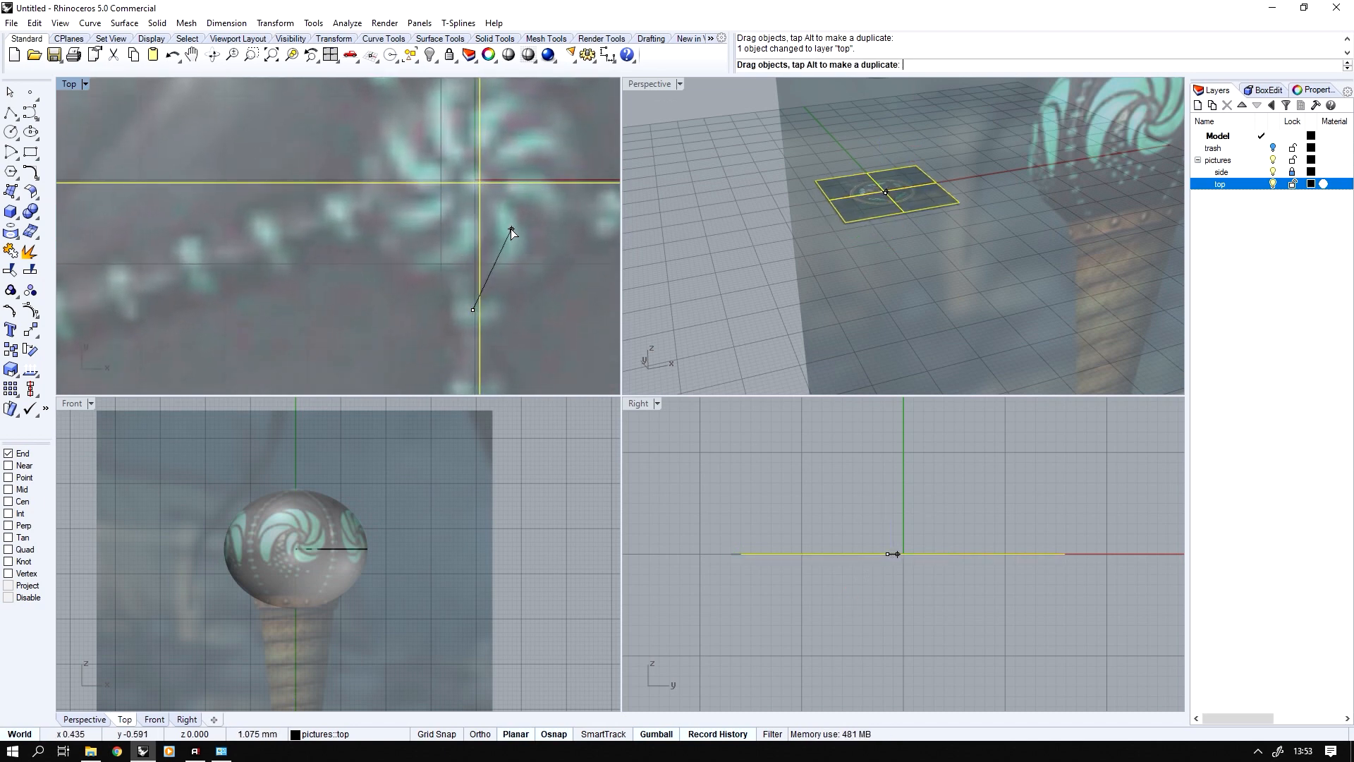
scroll(511, 229, "down", 5)
double_click(67, 84)
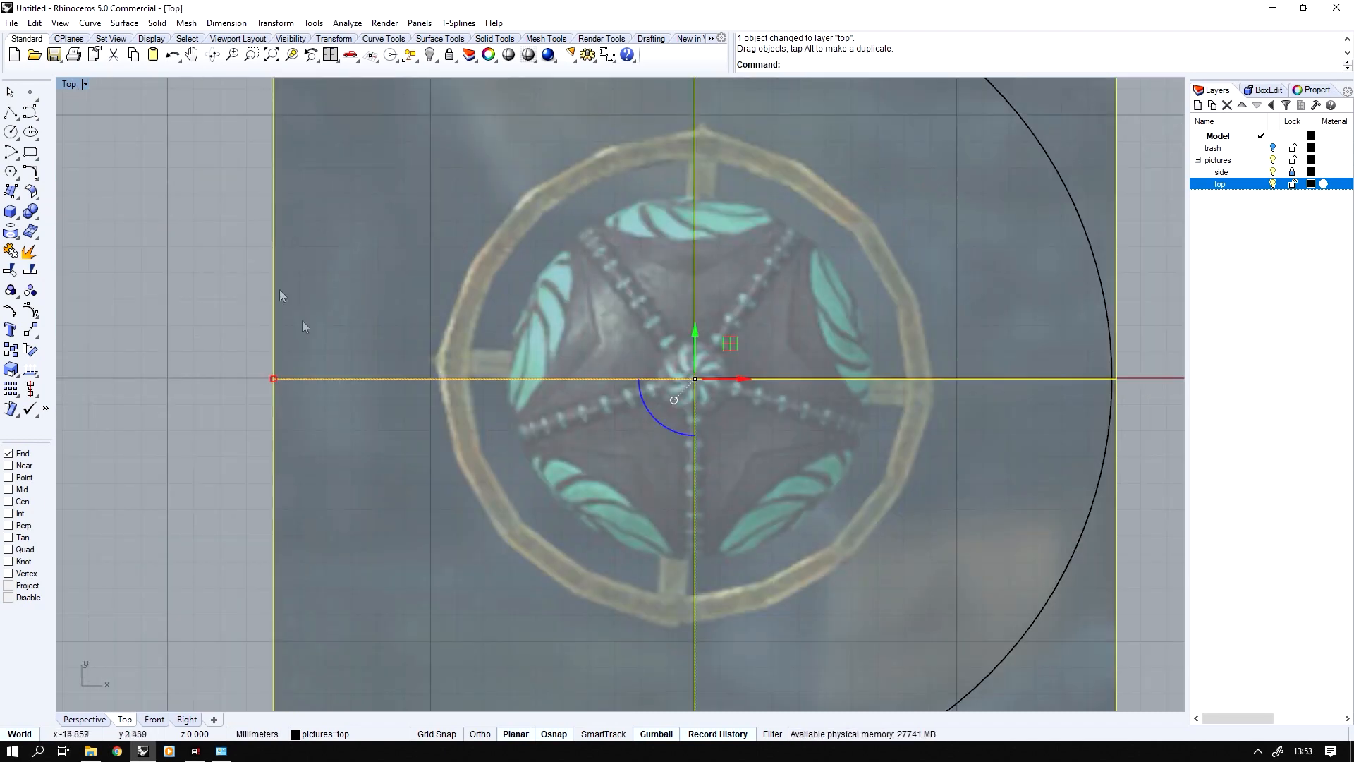
scroll(322, 379, "down", 4)
scroll(507, 397, "up", 4)
scroll(586, 372, "down", 6)
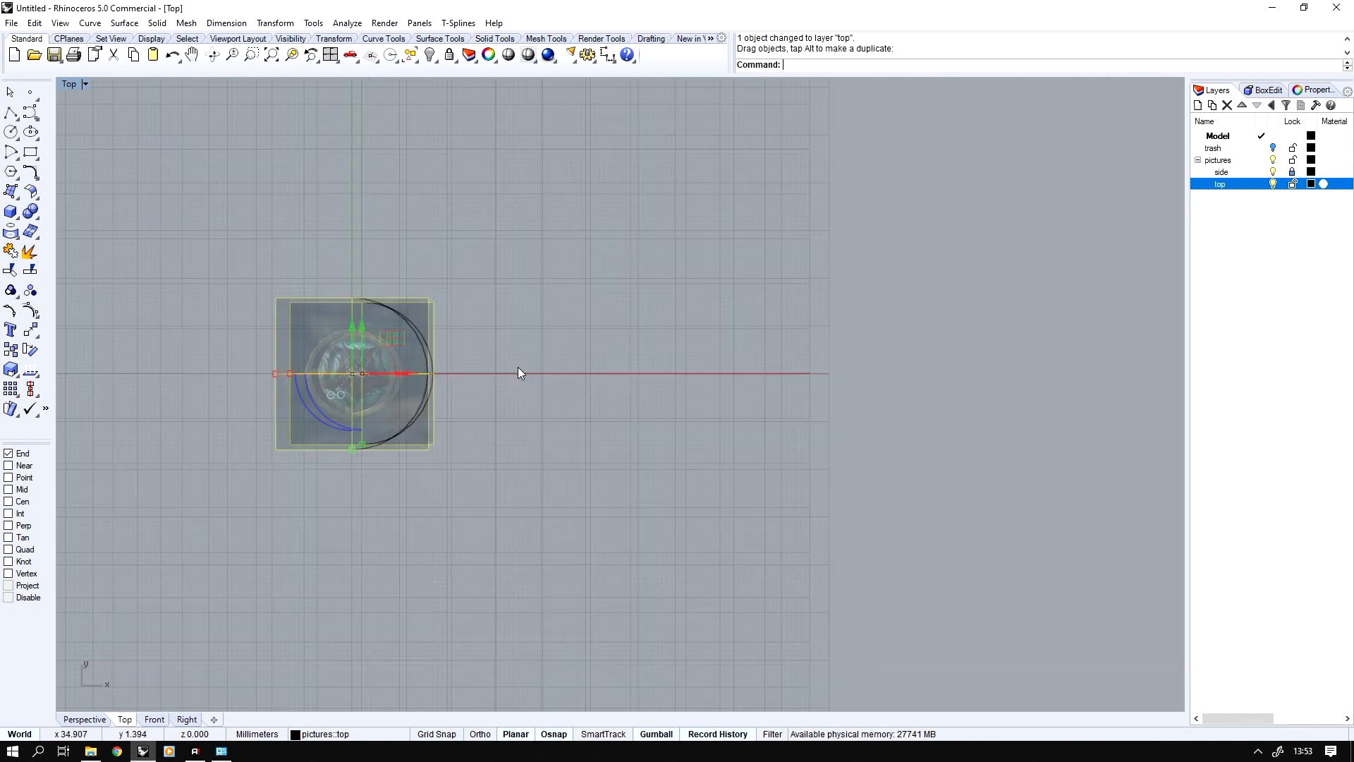
scroll(523, 372, "up", 4)
right_click(13, 368)
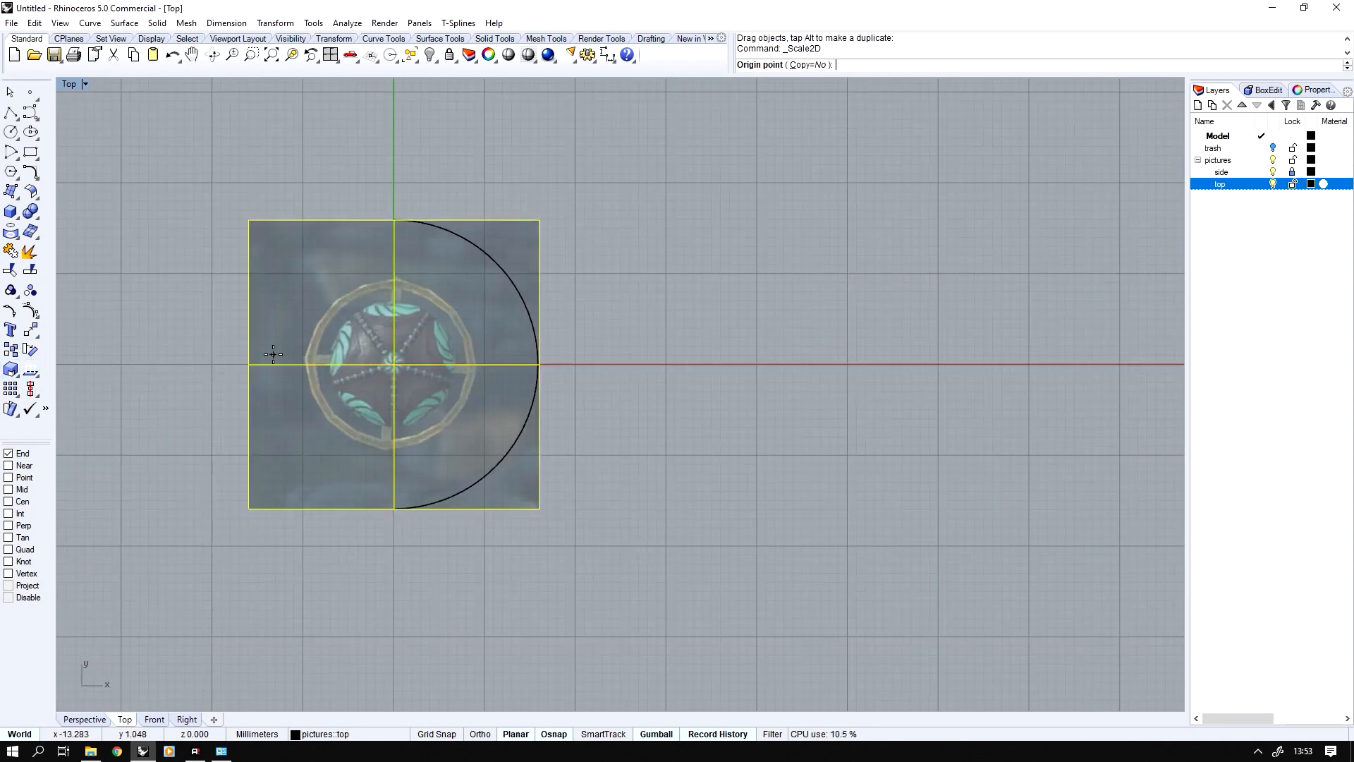
key("ctrl+s")
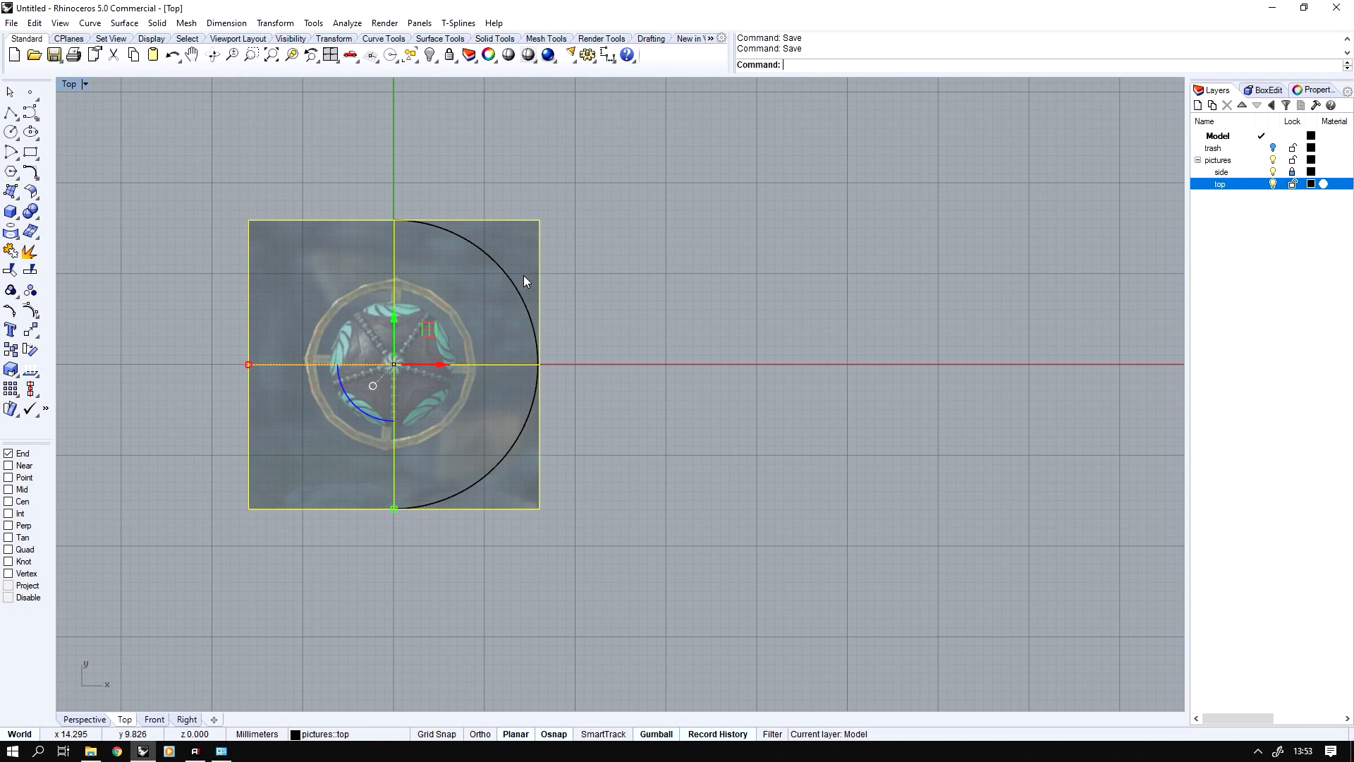
key("Escape")
- Scale the top picture in 2D from origin point 0 until the round head matches the sphere's outline
left_click(39, 373)
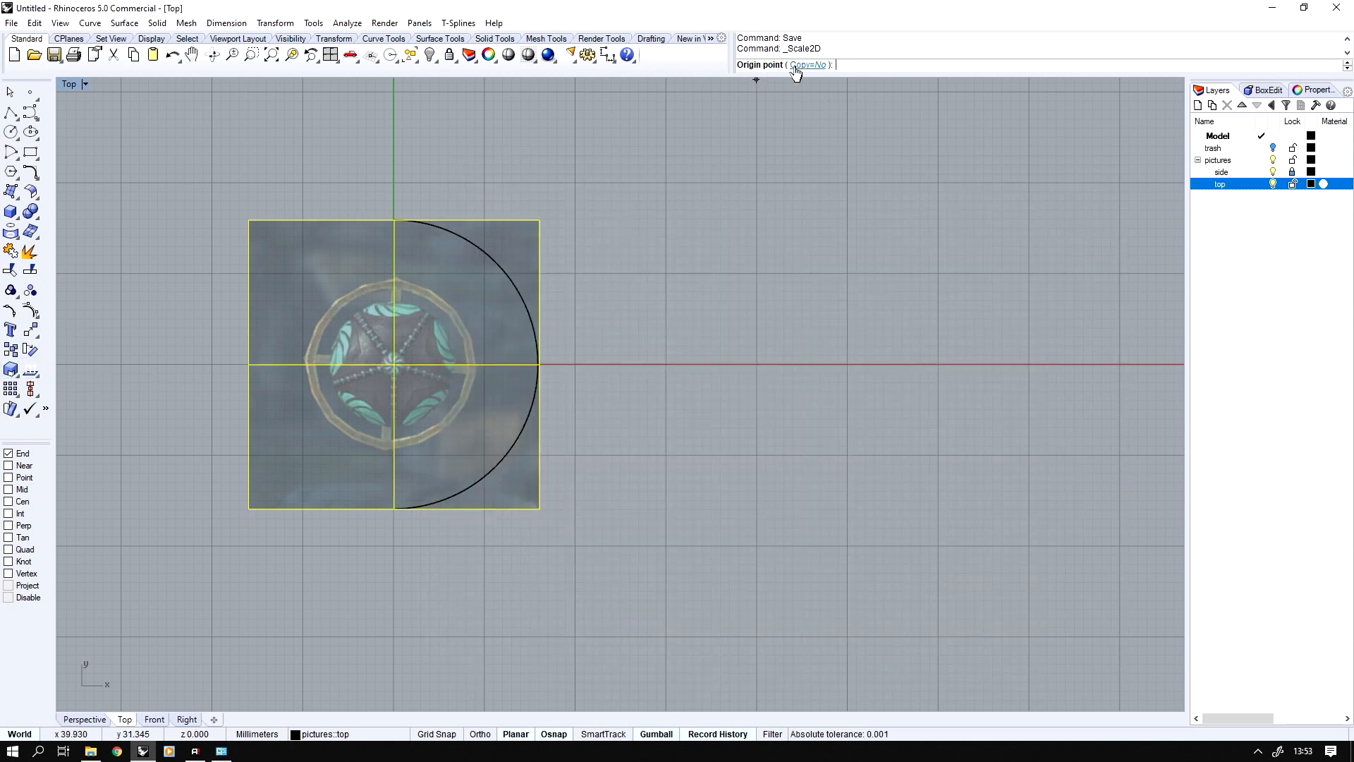
type("0")
key("Return")
scroll(744, 299, "up", 1)
left_click(713, 313)
scroll(877, 324, "down", 2)
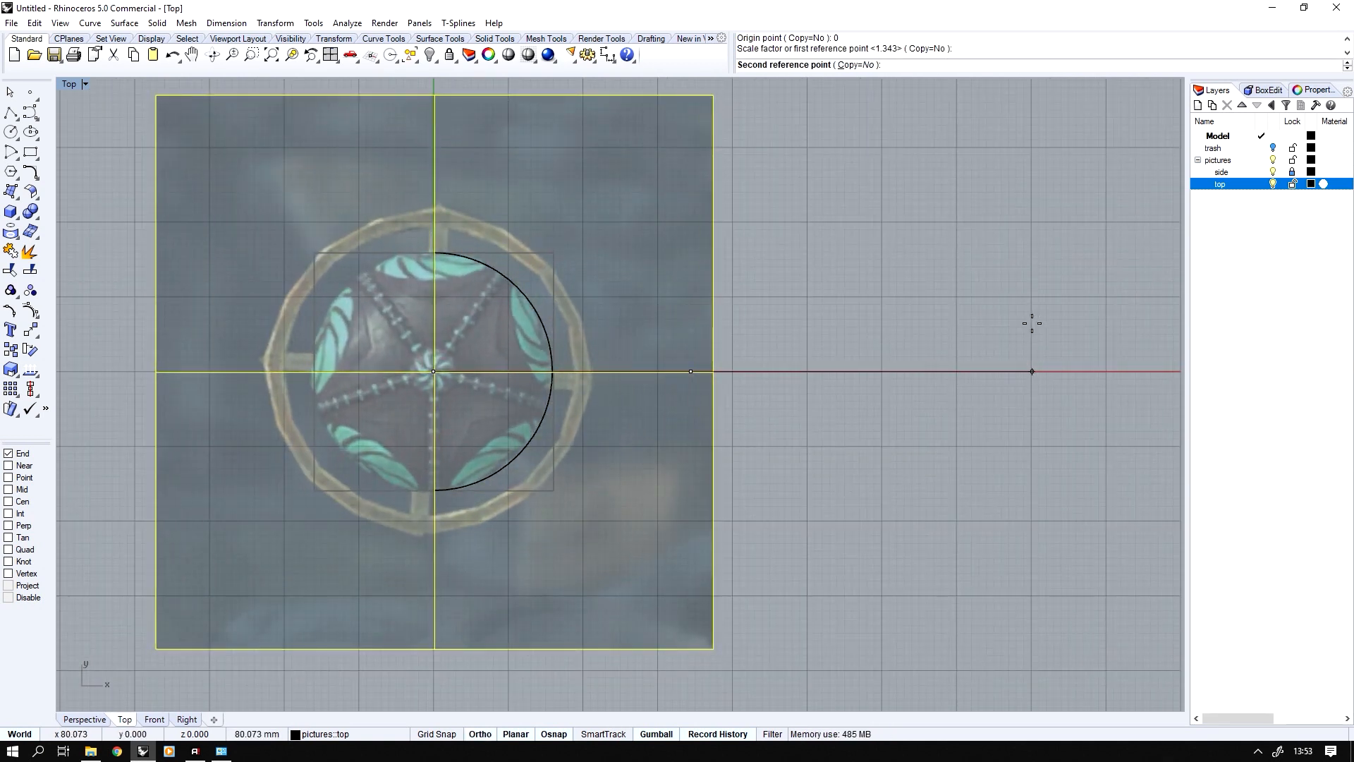
left_click(1032, 323)
scroll(924, 384, "up", 3)
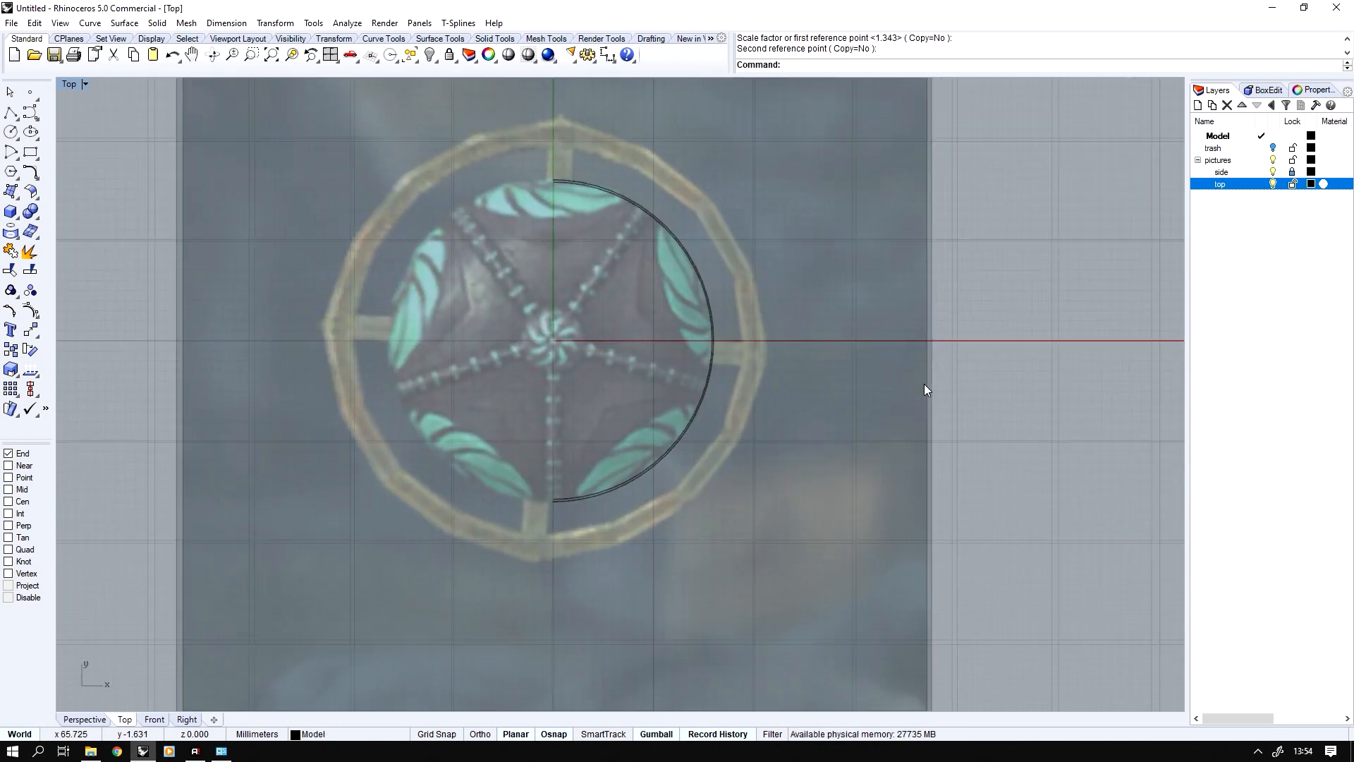
scroll(925, 383, "up", 2)
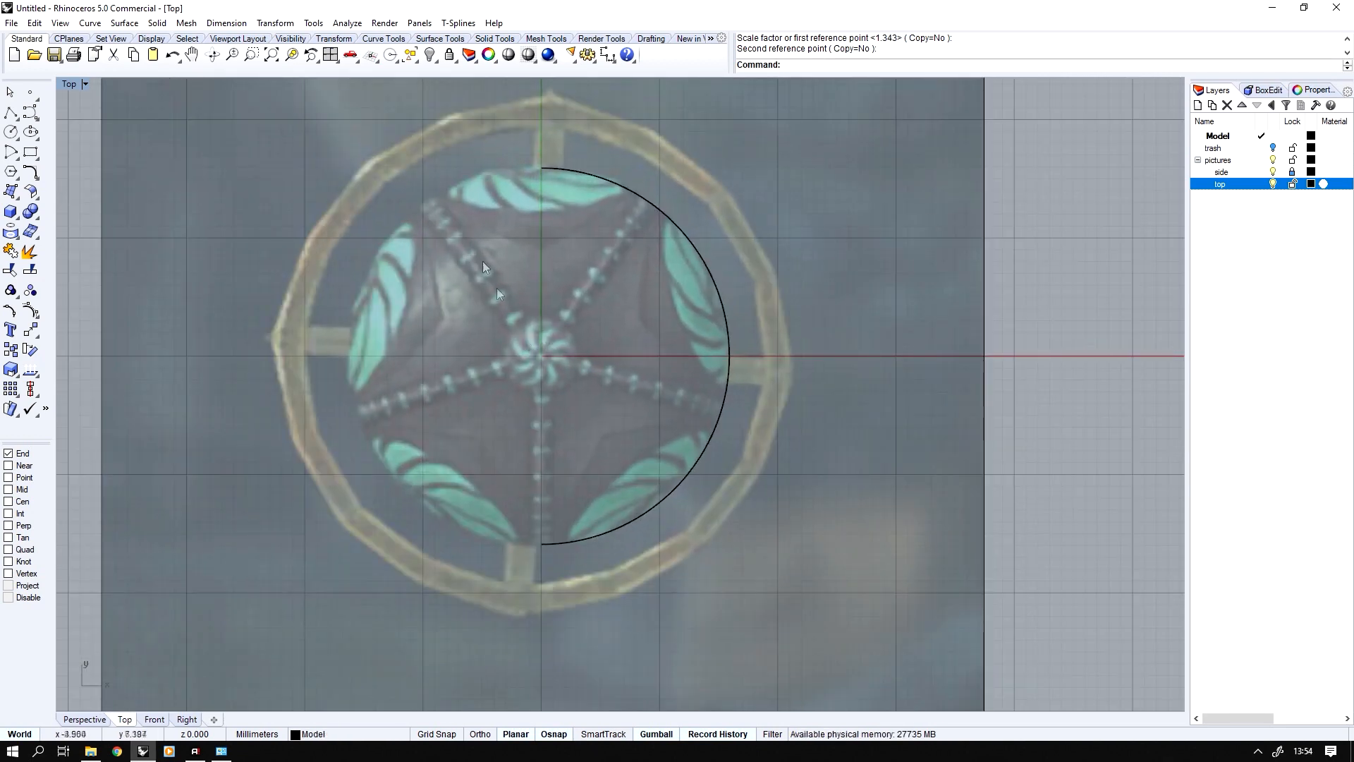
scroll(536, 360, "up", 3)
scroll(477, 339, "down", 1)
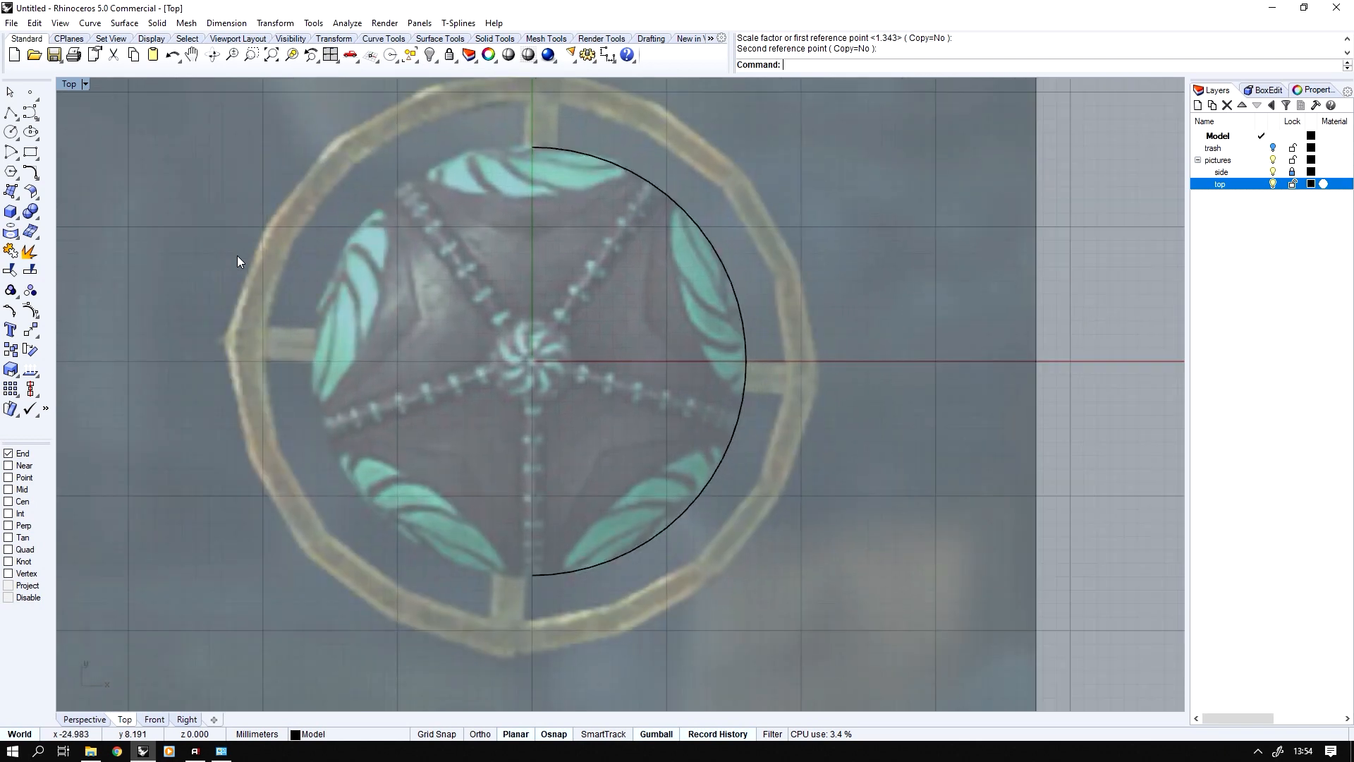
- Draw a circle centred at 0 around the central swirl in the Top view, with a radius of about 3.5 mm
double_click(69, 85)
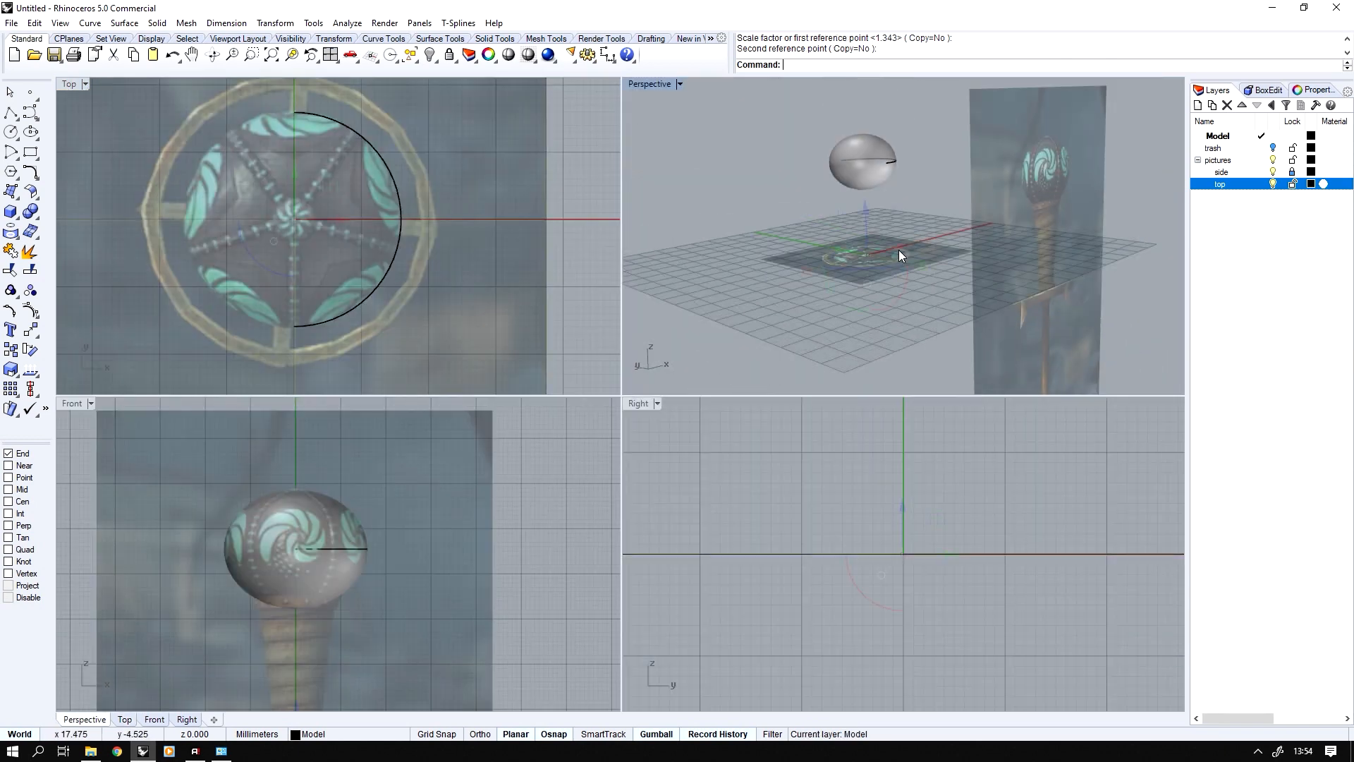
left_click(898, 251)
left_click(685, 226)
scroll(686, 226, "up", 1)
double_click(74, 88)
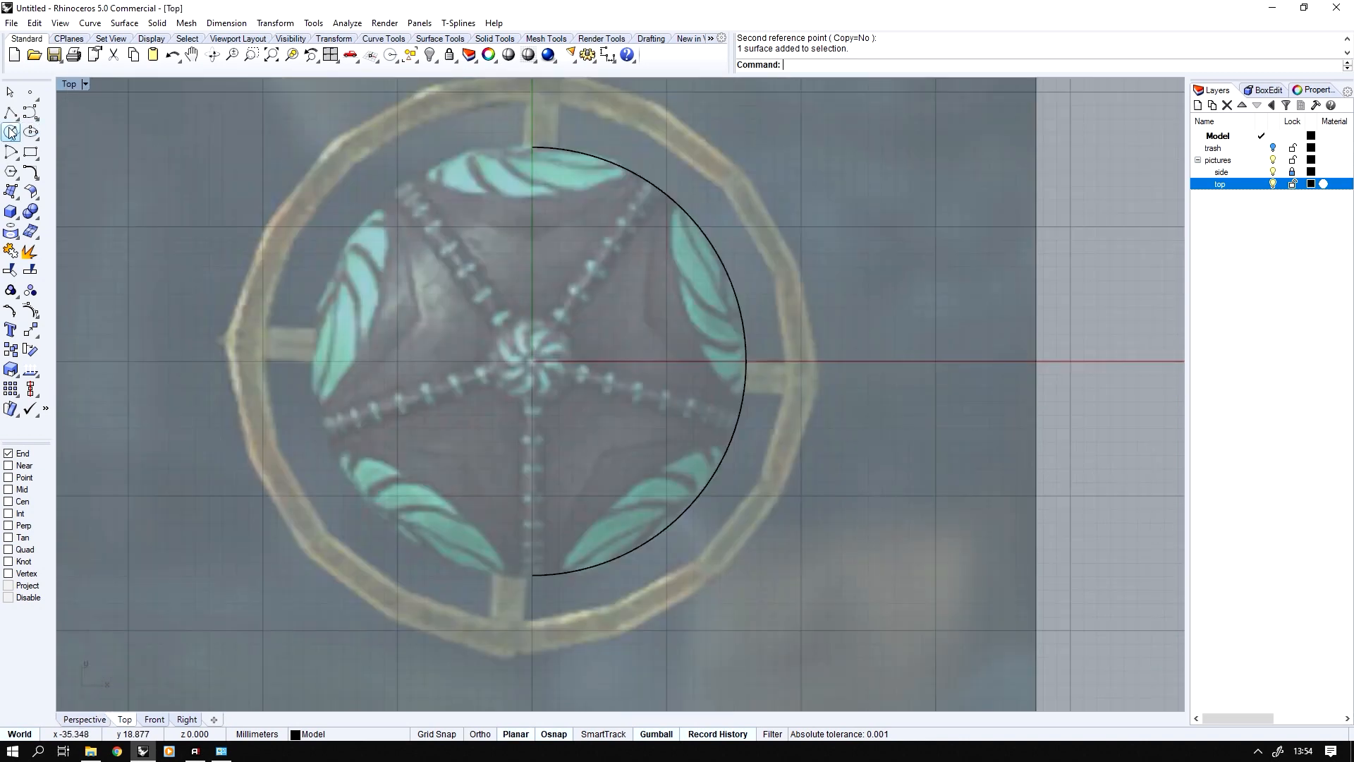
left_click(11, 133)
scroll(540, 372, "down", 1)
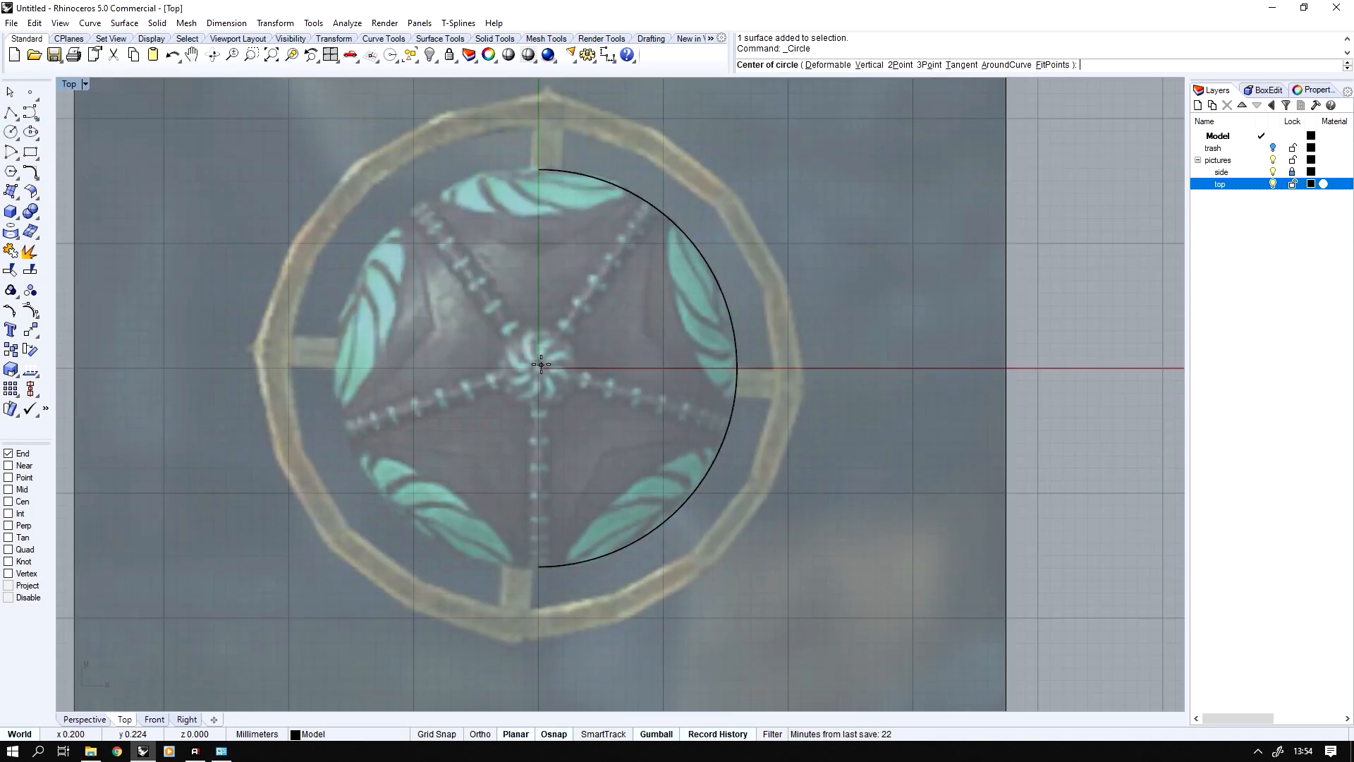
type("0")
key("Return")
scroll(541, 365, "up", 2)
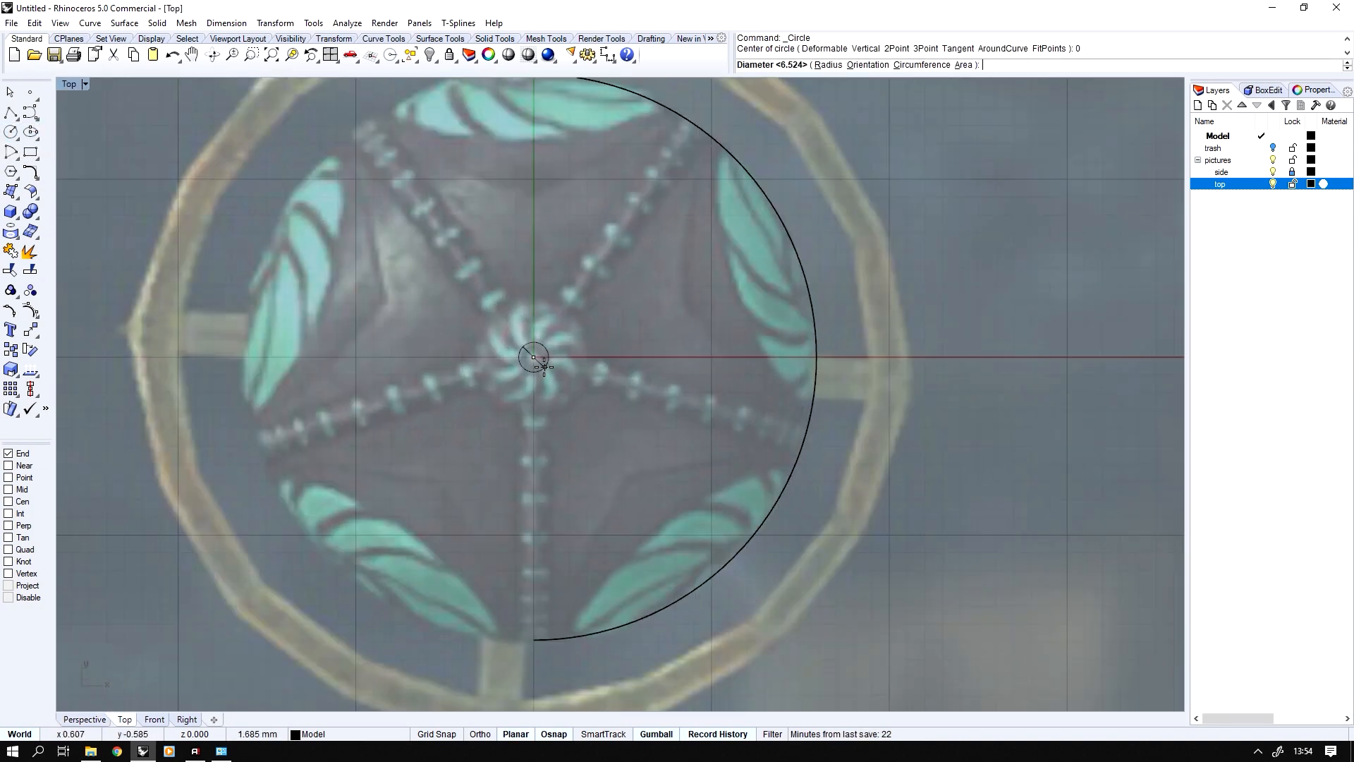
left_click(595, 310, "shift")
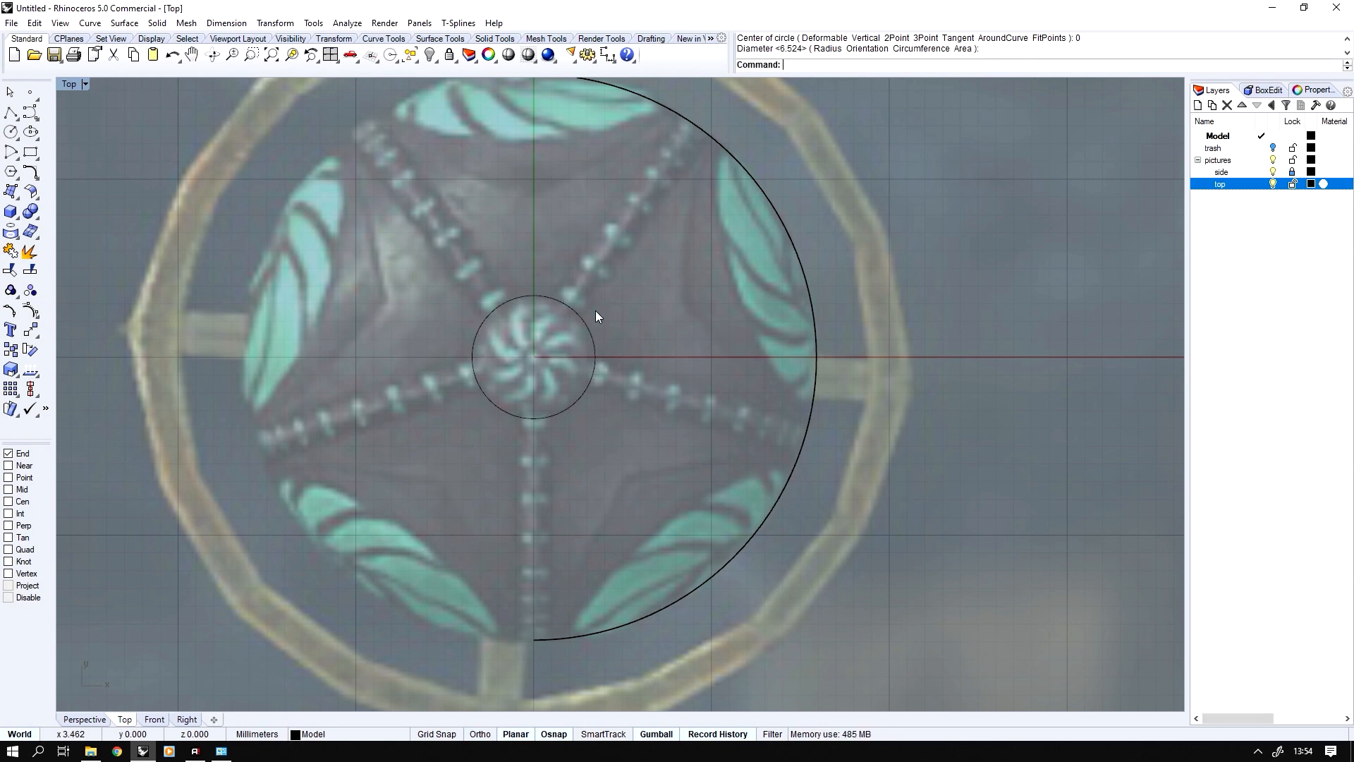
- Draw a straight polyline from the circle's centre down along the lower stitched seam to beyond the outer ring
left_click(11, 113)
scroll(67, 367, "down", 1)
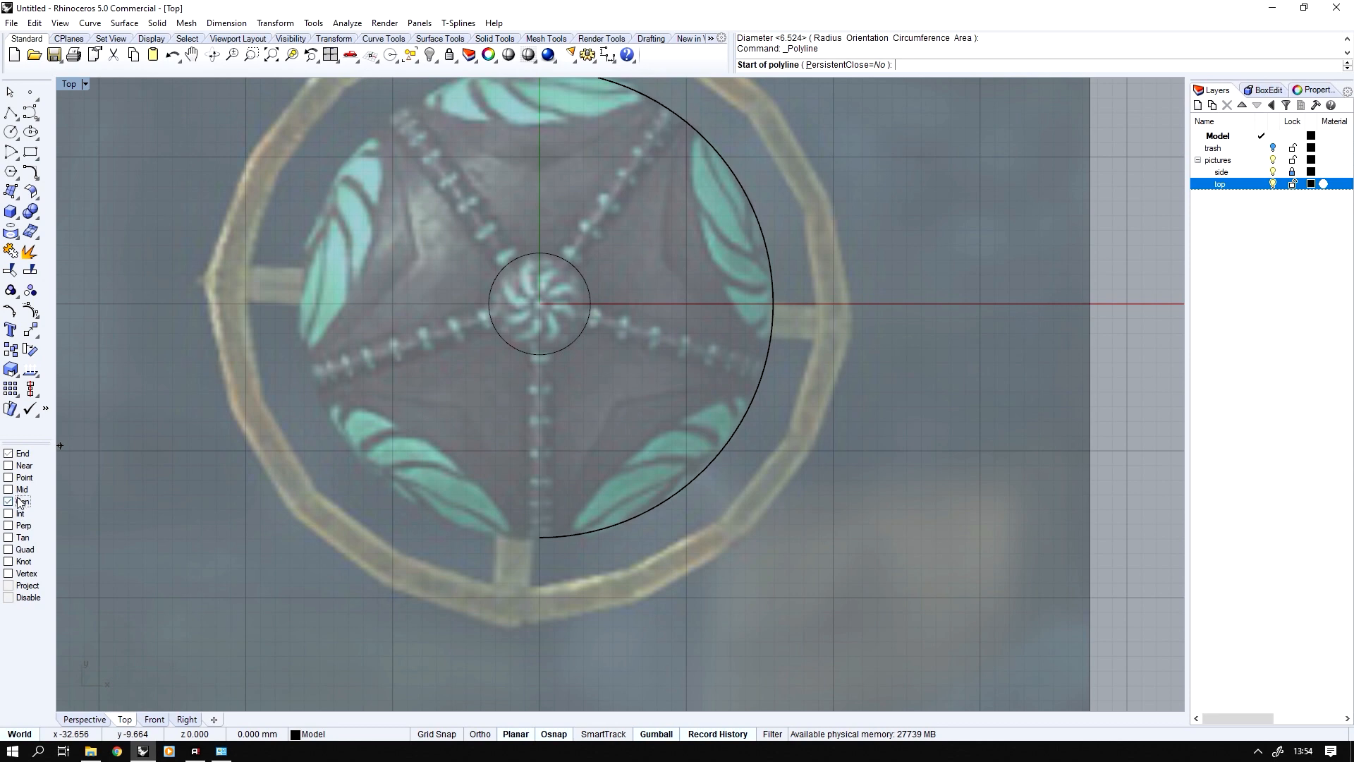
left_click(540, 303)
scroll(540, 303, "down", 1)
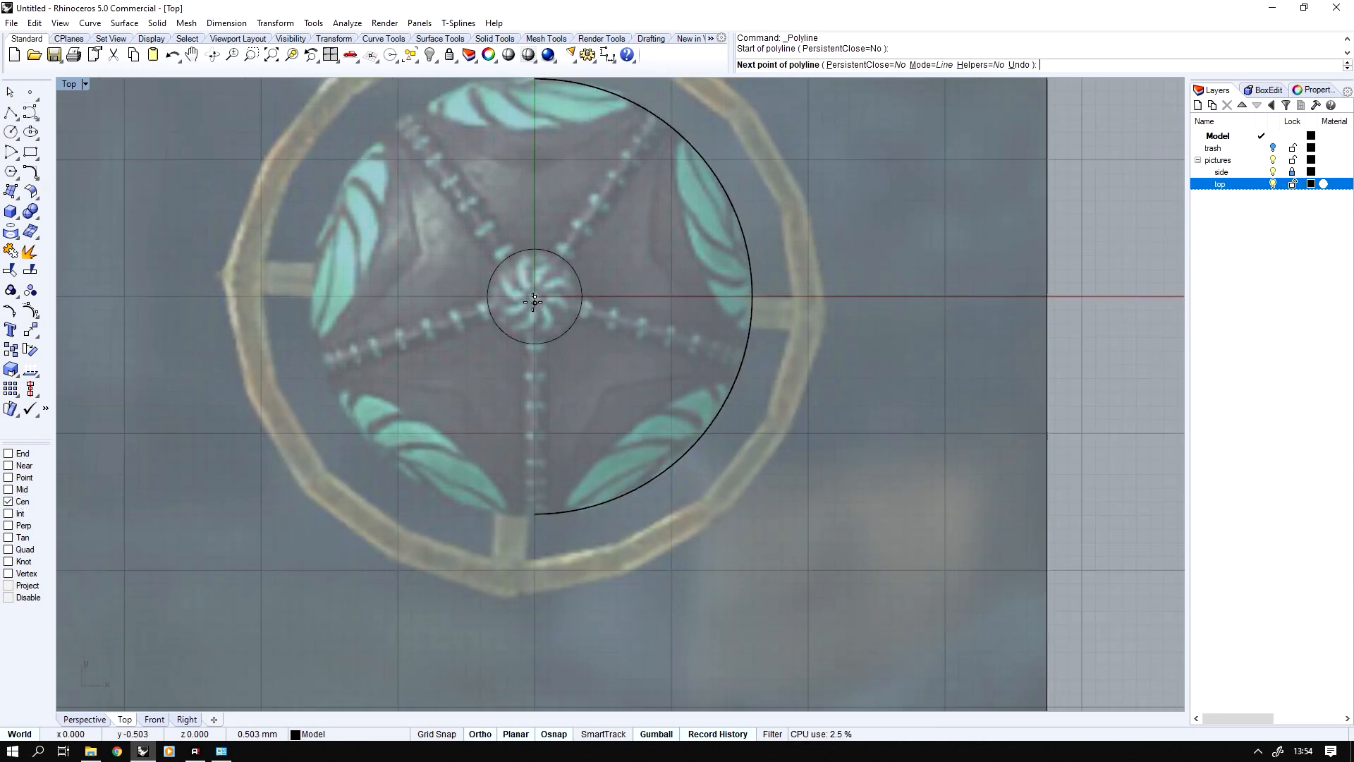
right_click_drag(535, 323, 535, 295)
left_click(535, 591)
key("Return")
- Undo the accidental move of the top picture and lock the "top" layer
mouse_move(632, 469)
left_mouse_down()
mouse_move(466, 605)
mouse_move(500, 551)
left_mouse_up()
key("ctrl+z")
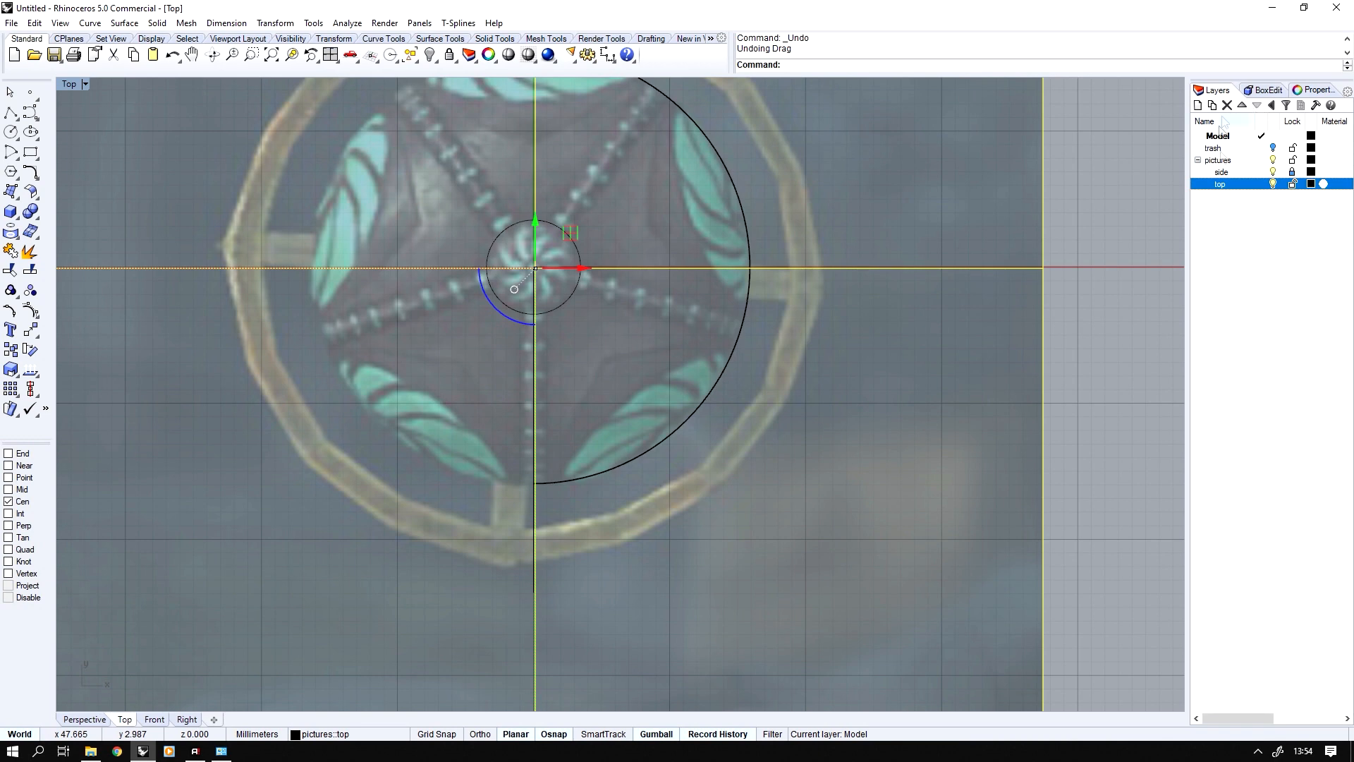
left_click(1293, 184)
- Offset the vertical line to both sides through a point just beside the stitched seam, and delete the original centre line
left_click(554, 367)
scroll(537, 360, "up", 3)
middle_click(537, 360)
left_click(545, 363)
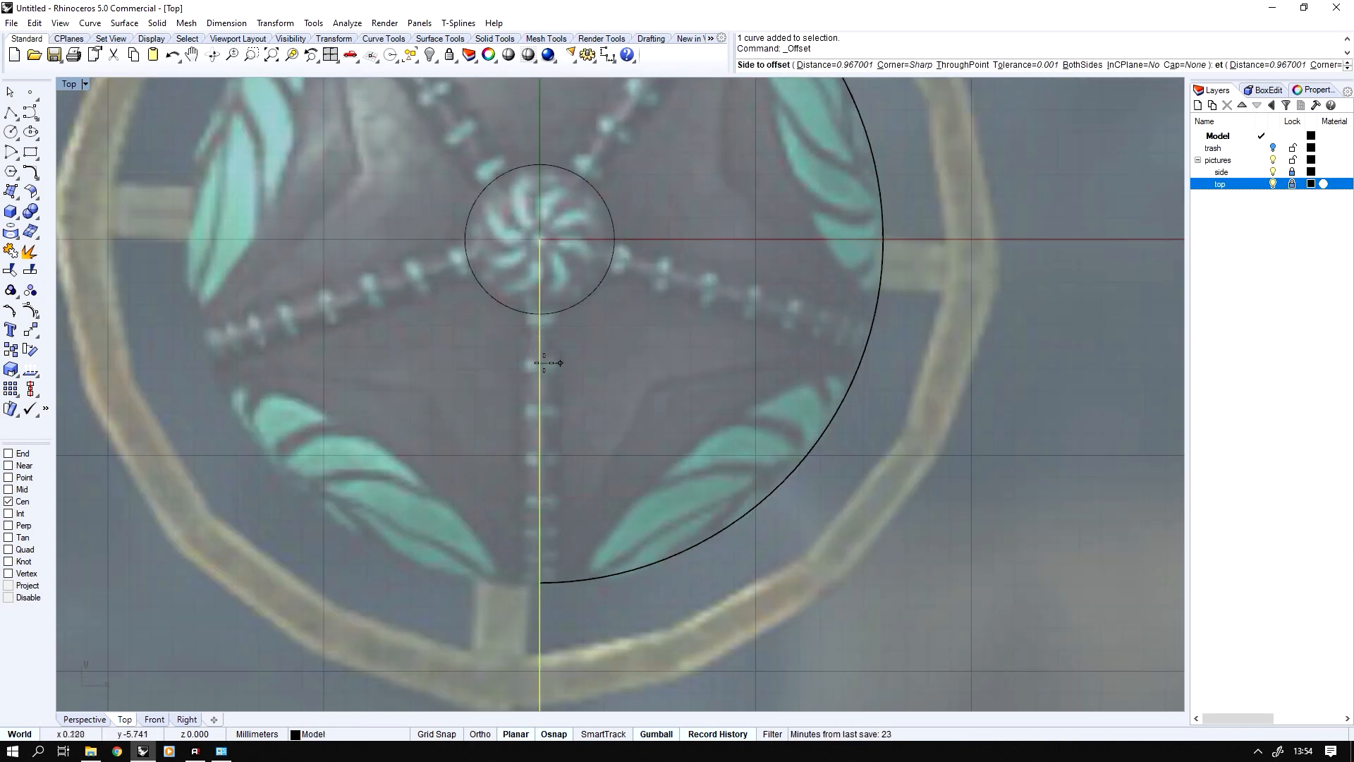
left_click(961, 65)
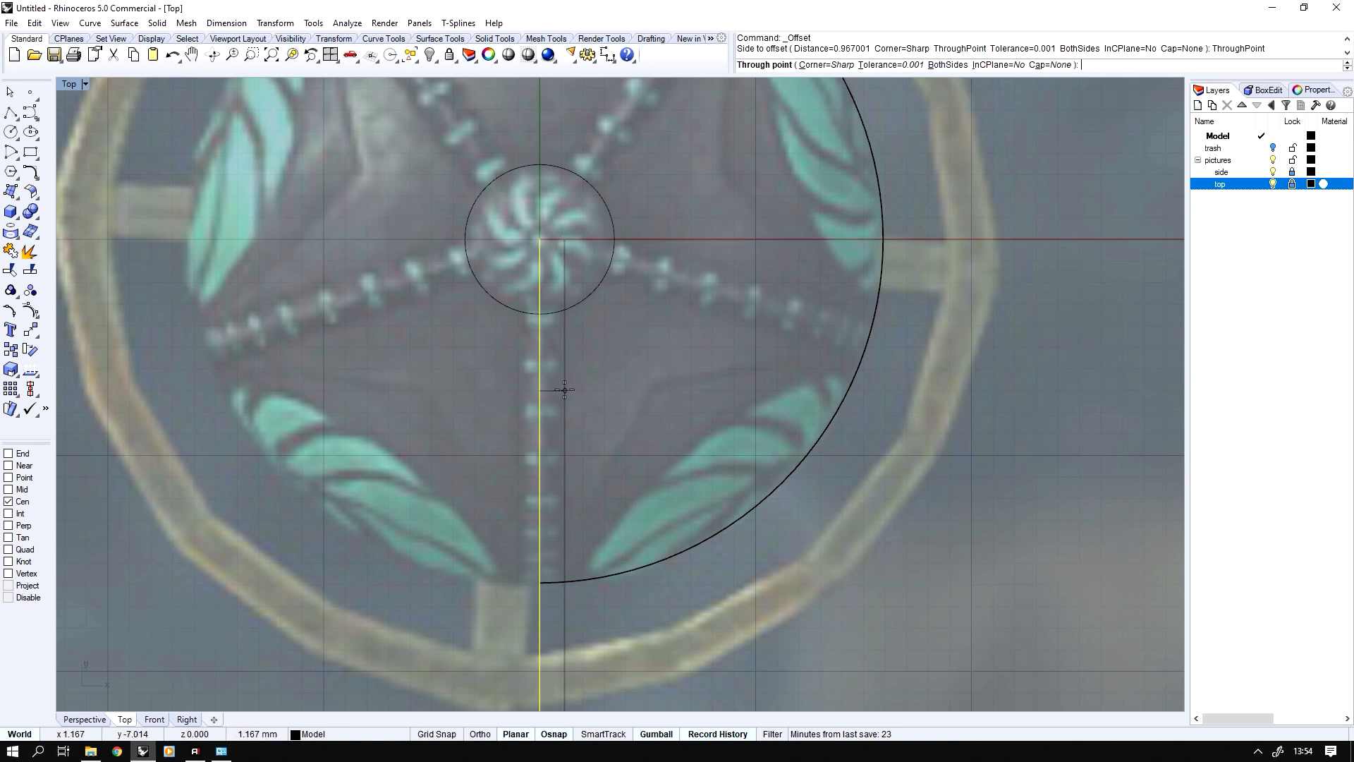
left_click(561, 389)
key("Return")
left_click(490, 374)
left_click(542, 371)
key("Delete")
scroll(565, 292, "down", 1)
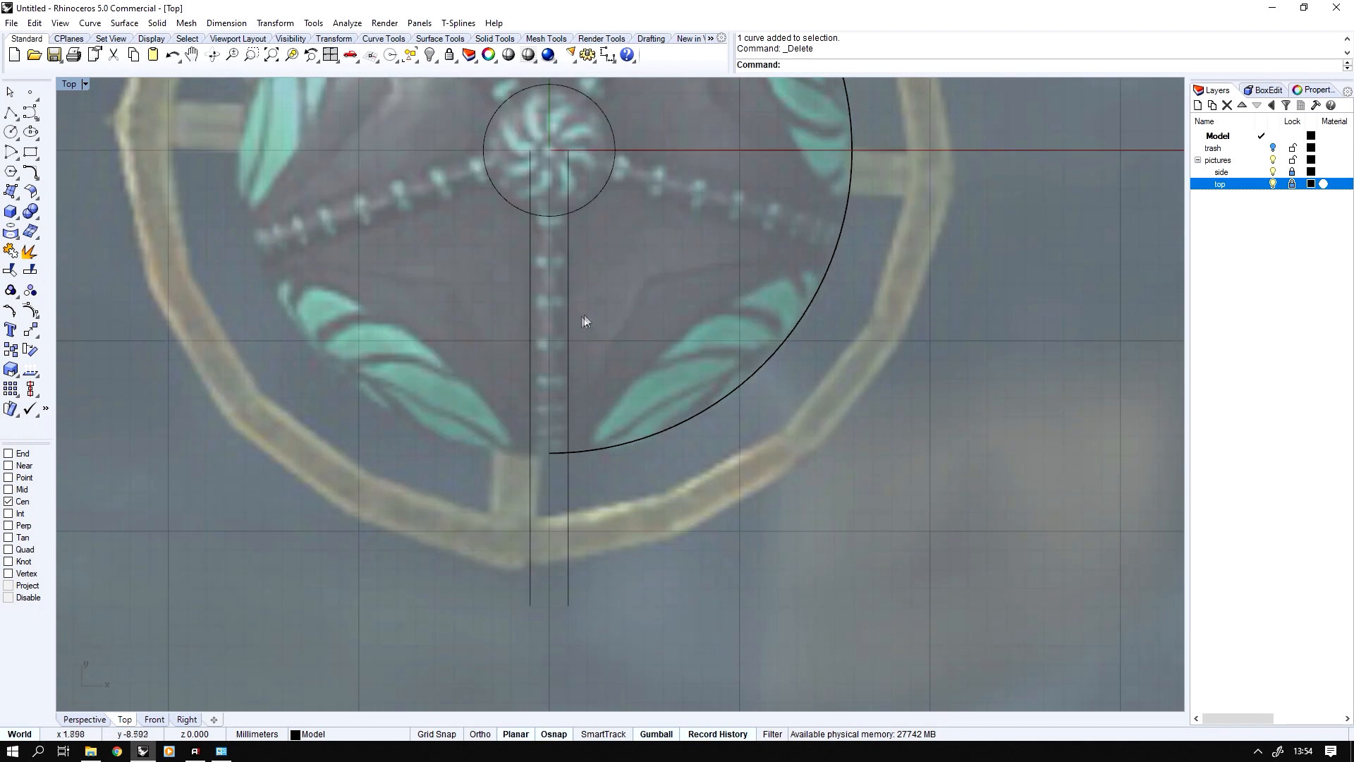
left_click_drag(492, 350, 495, 347)
scroll(514, 347, "down", 2)
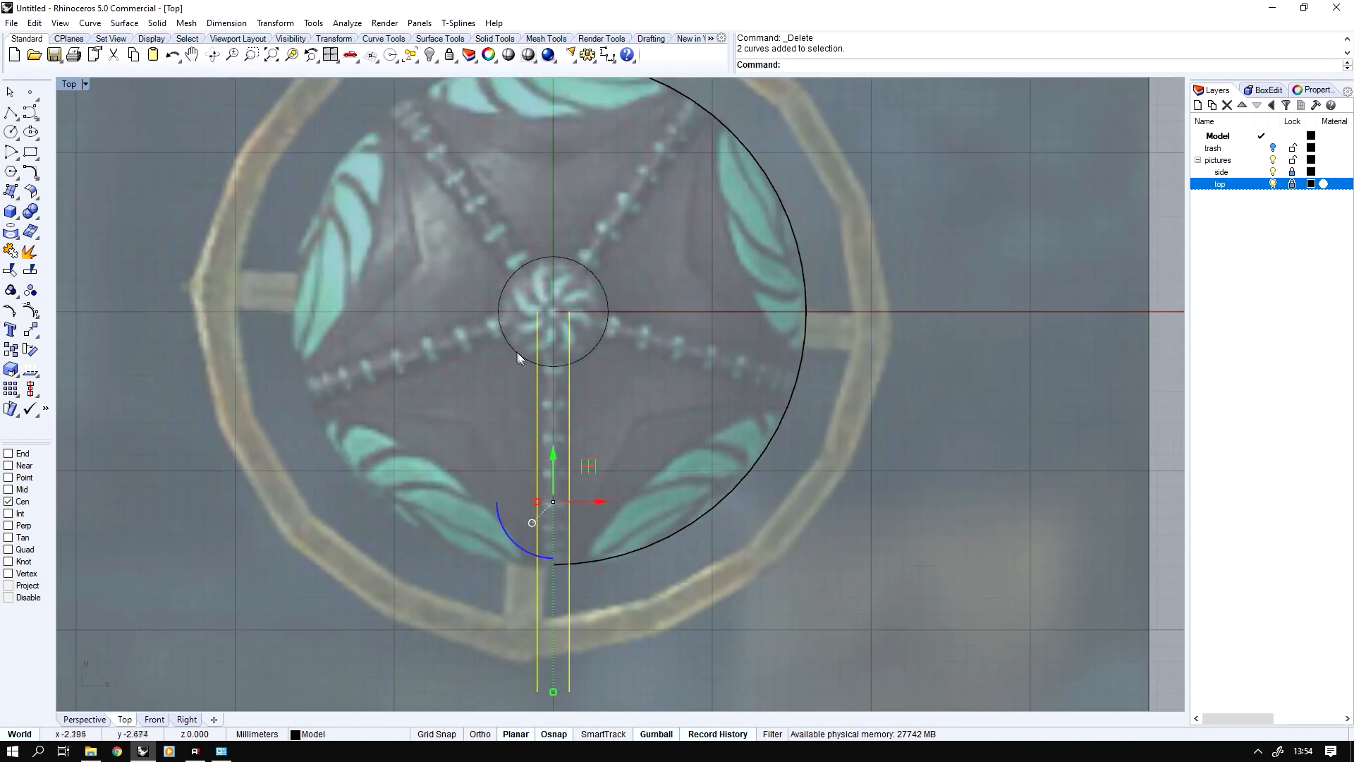
middle_click(518, 353)
left_click(554, 375)
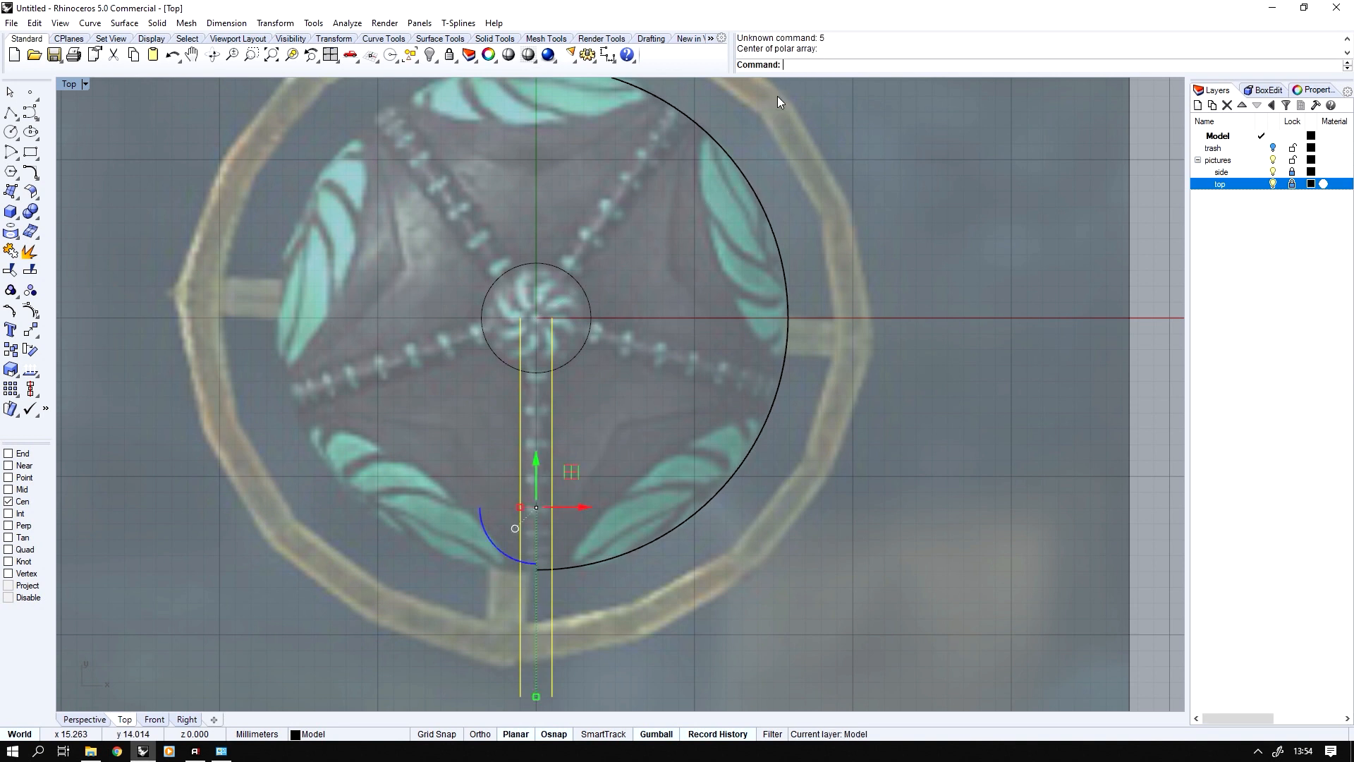
key("Return")
key("Escape")
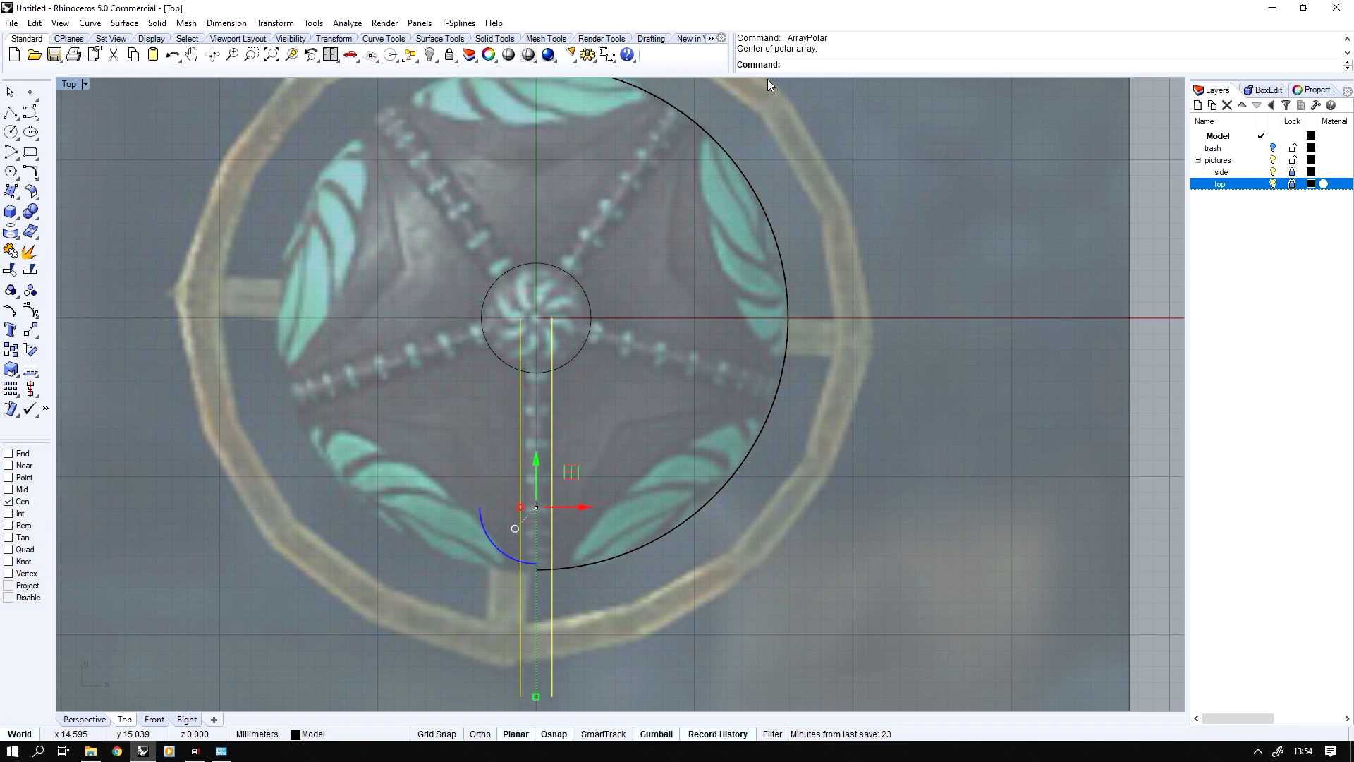
- Polar-array the two offset lines around point 0 with 5 items over a 360° fill angle
left_click_drag(672, 356, 504, 427)
right_click(620, 406)
type("0")
key("Return")
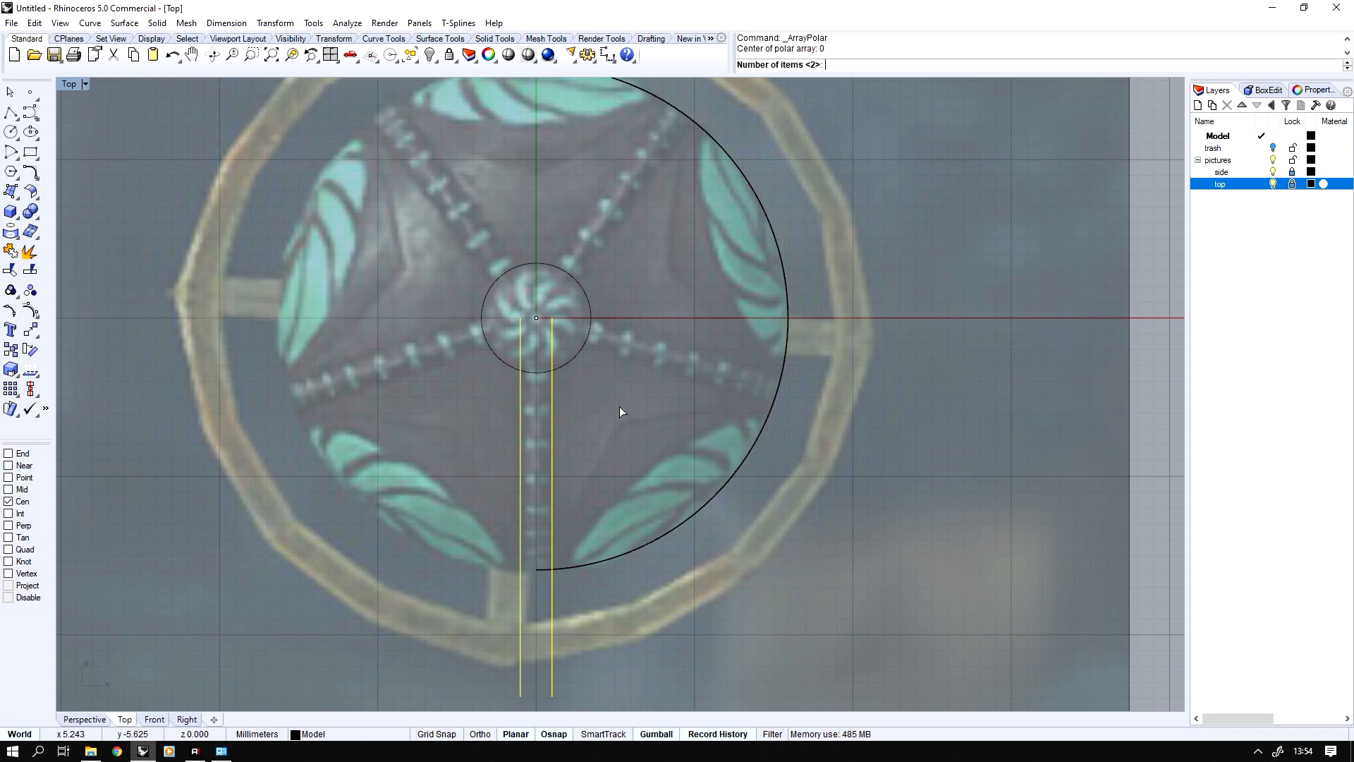
type("5")
key("Return")
key("Return")
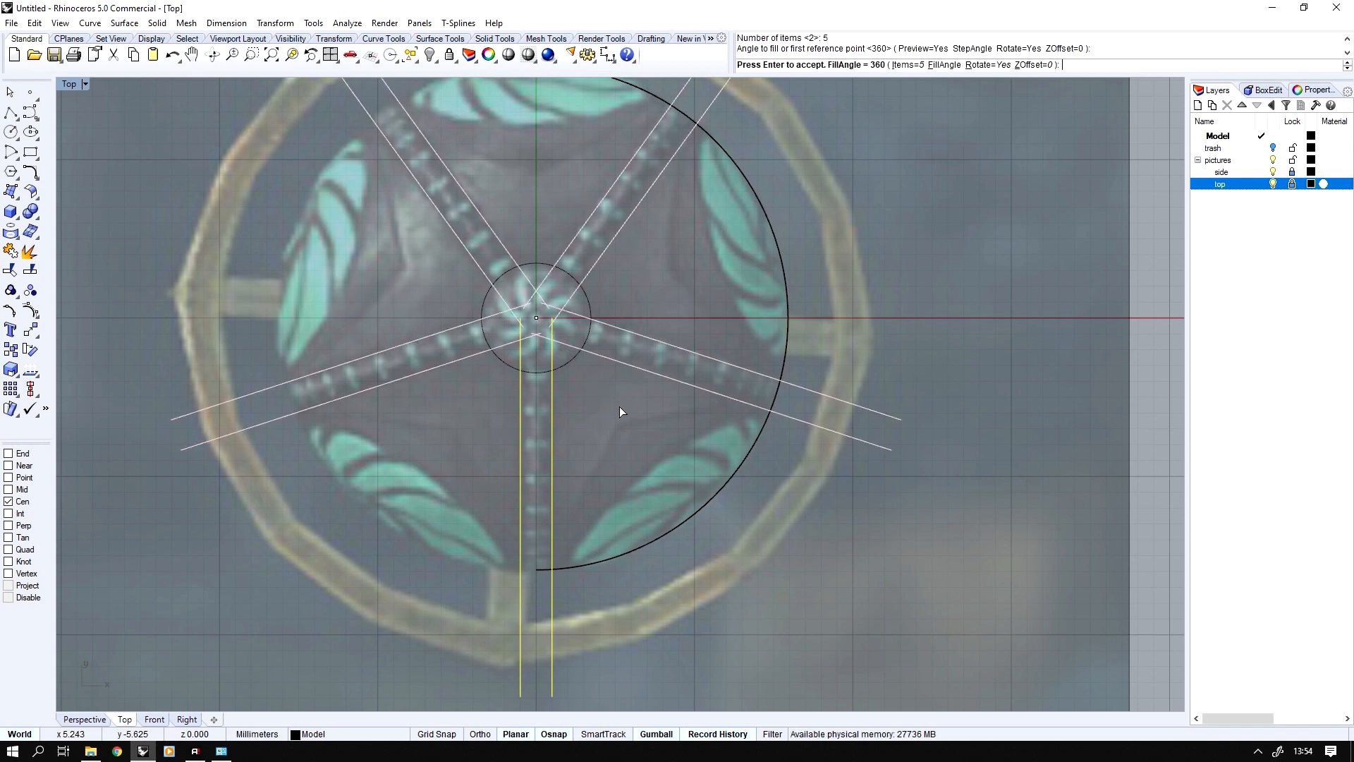
key("Return")
key("Escape")
- Hide everything except the small circle and the two lines bounding the lower-right segment between seams
scroll(620, 413, "up", 1)
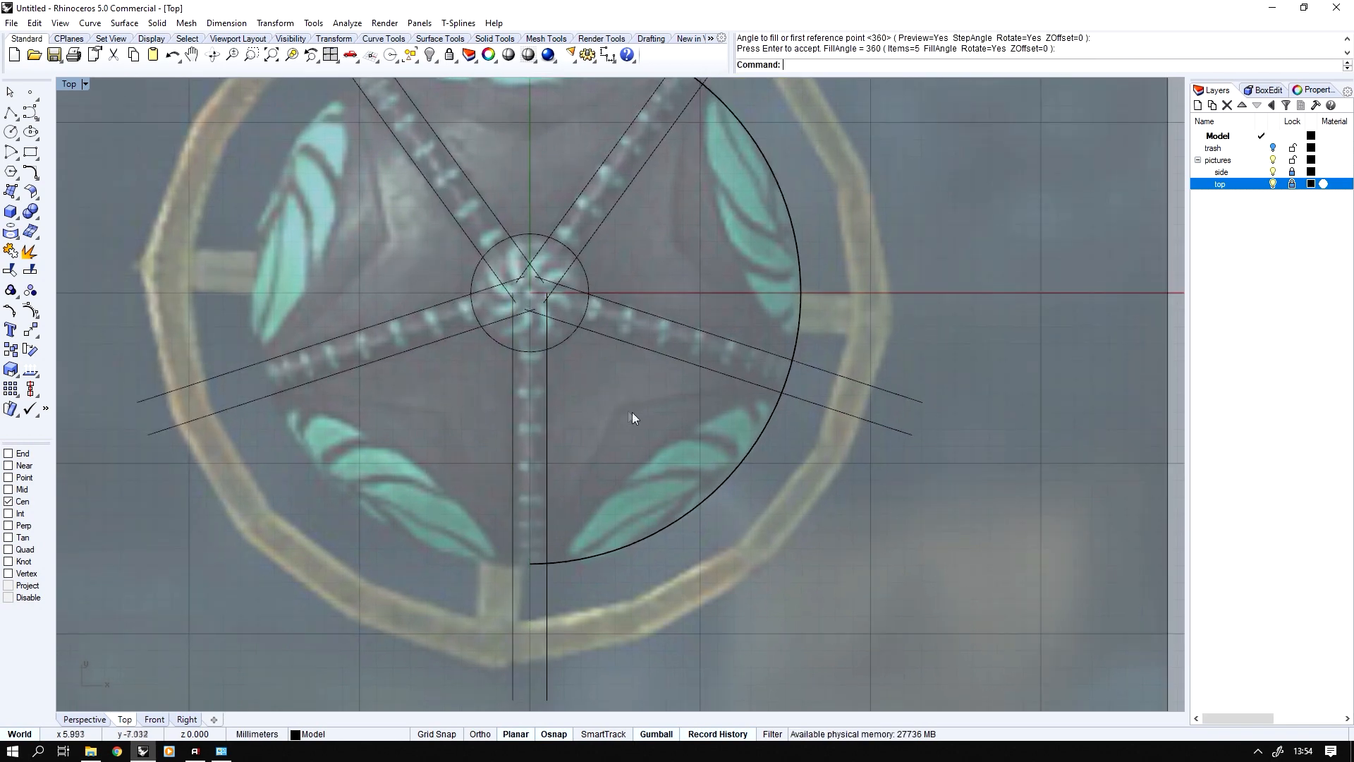
left_click(590, 332)
left_click(565, 338, "shift")
left_click(549, 362, "shift")
scroll(549, 361, "down", 1)
key("ctrl+i")
key("ctrl+h")
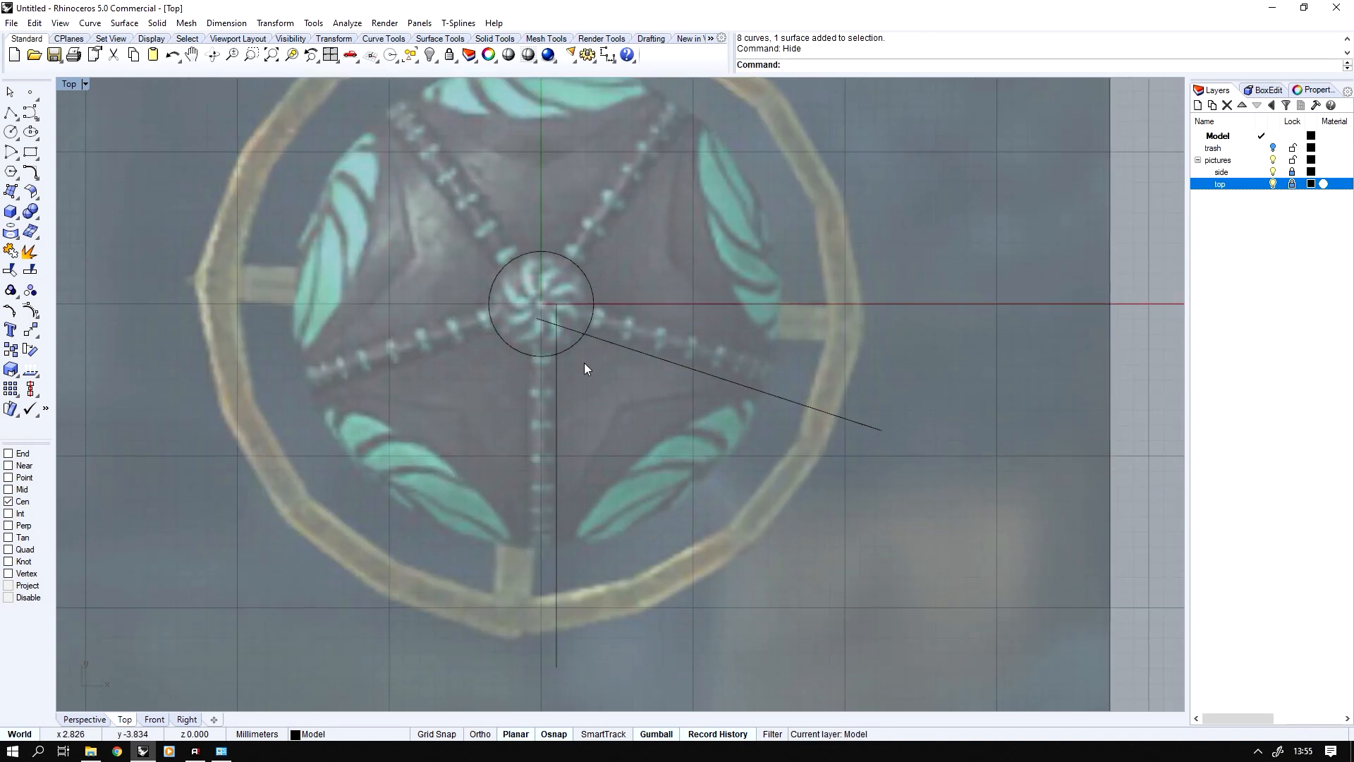
- Trim the small circle and the two lines against each other, leaving only the outline of the lower-right segment between seams
key("ctrl+a")
scroll(423, 416, "up", 1)
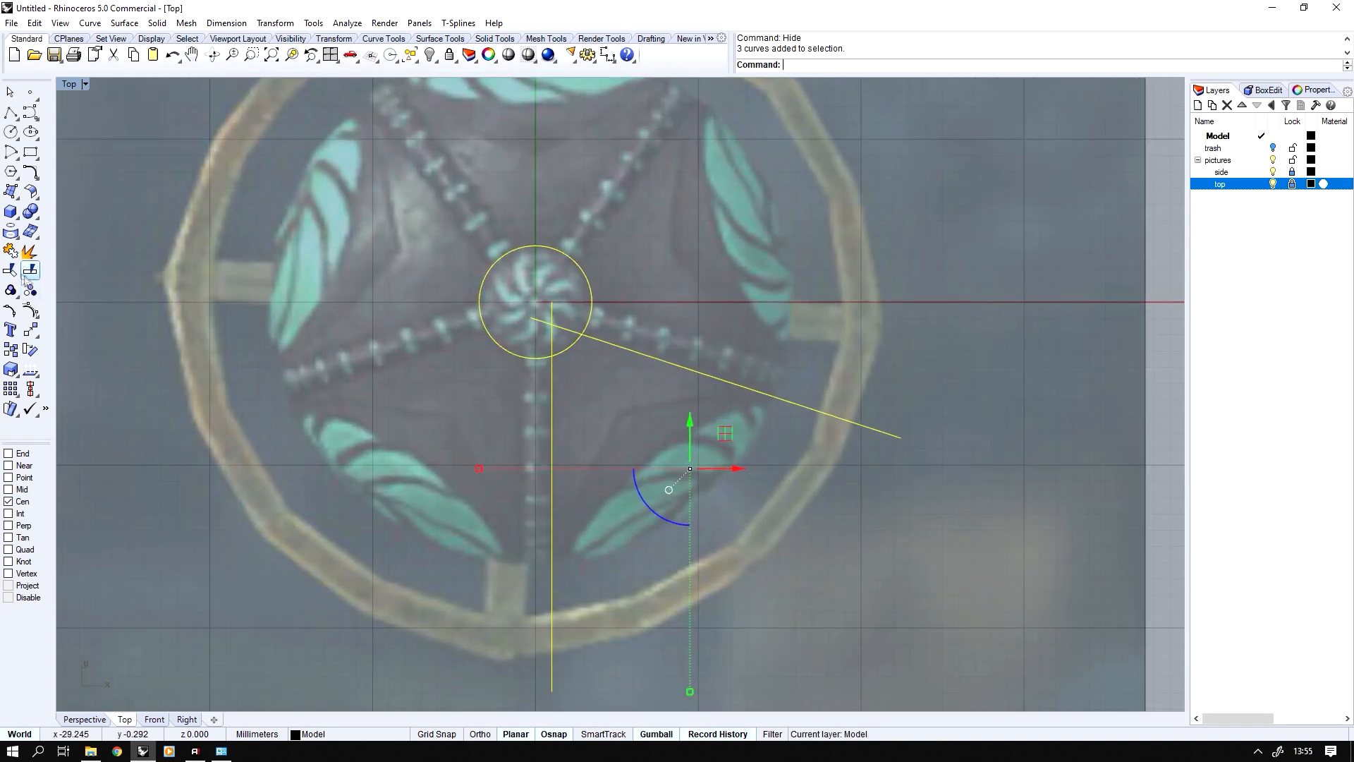
left_click(10, 271)
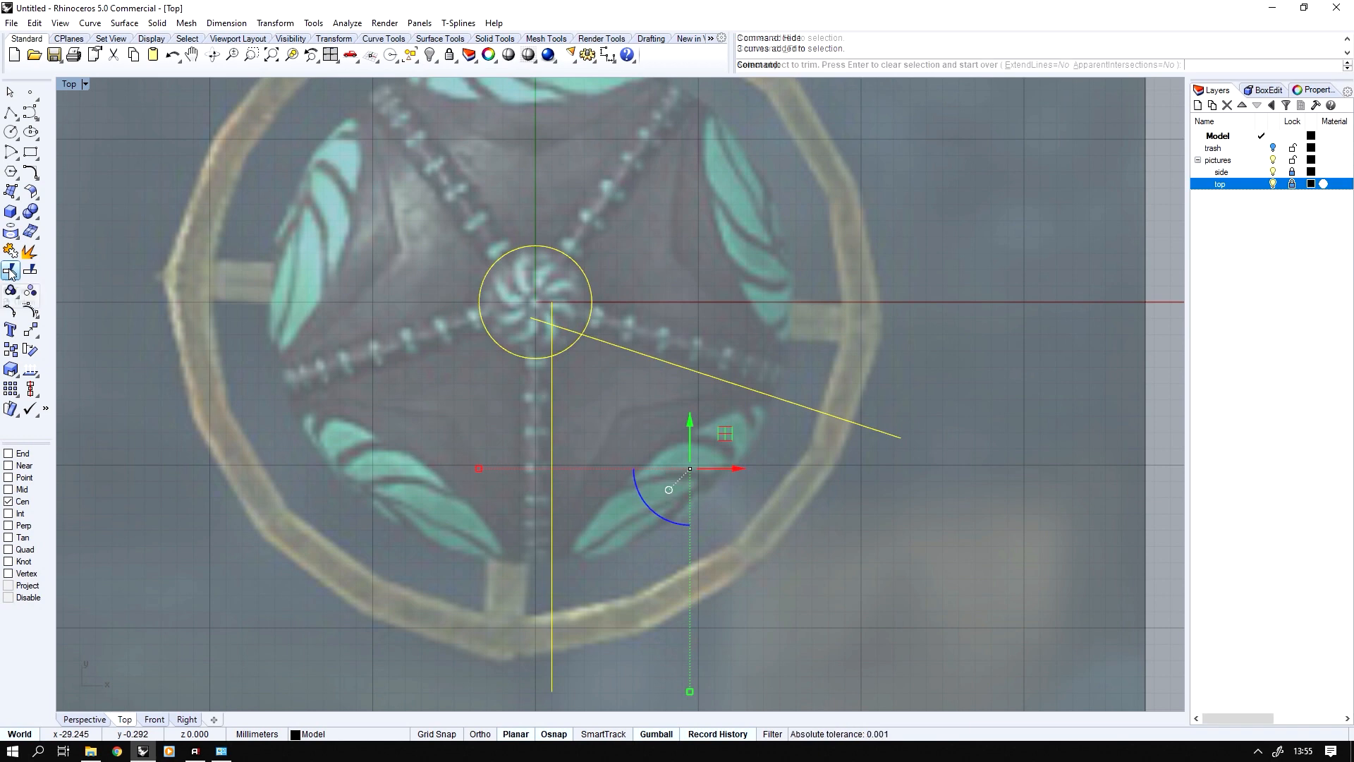
left_click(550, 321)
left_click(587, 276)
left_click(537, 321)
key("Return")
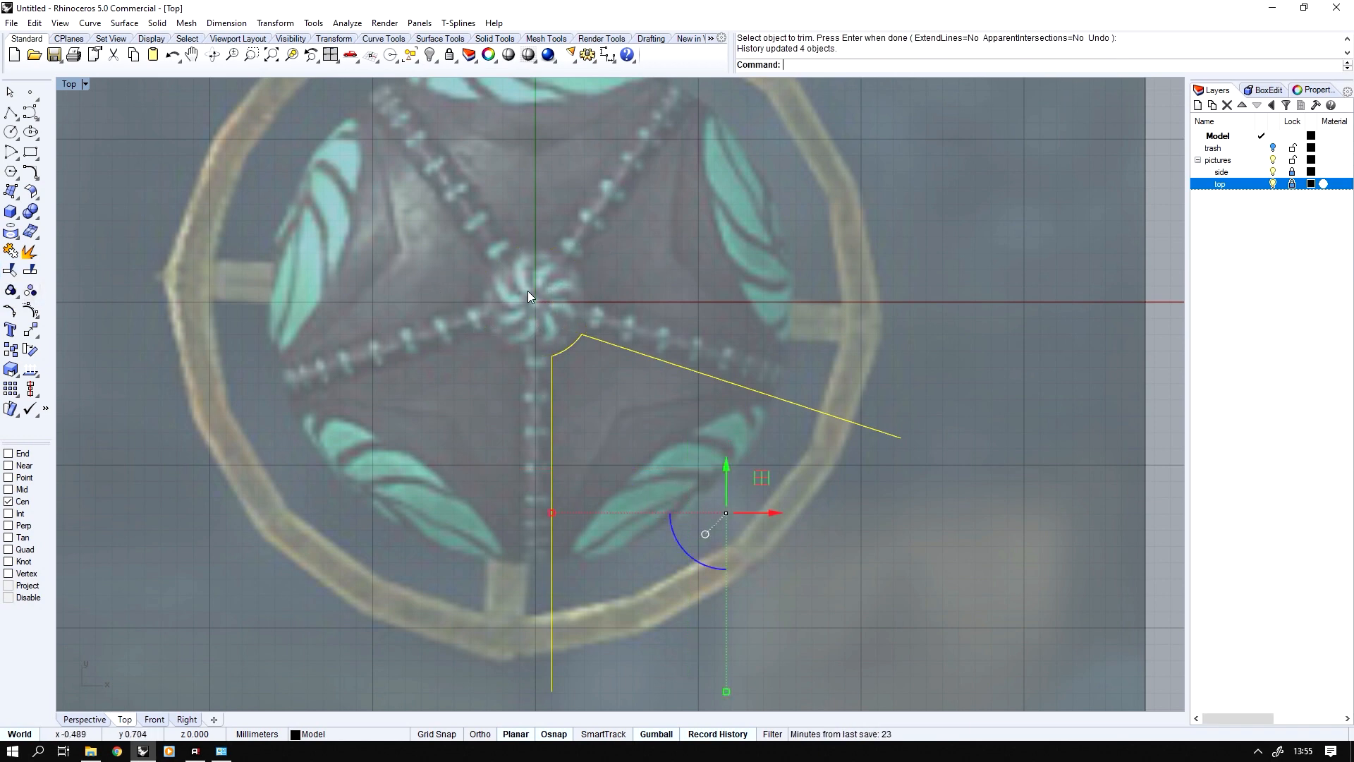
- Join the trimmed arc and two lines into one open curve
scroll(527, 290, "down", 3)
key("ctrl+a")
right_click(10, 251)
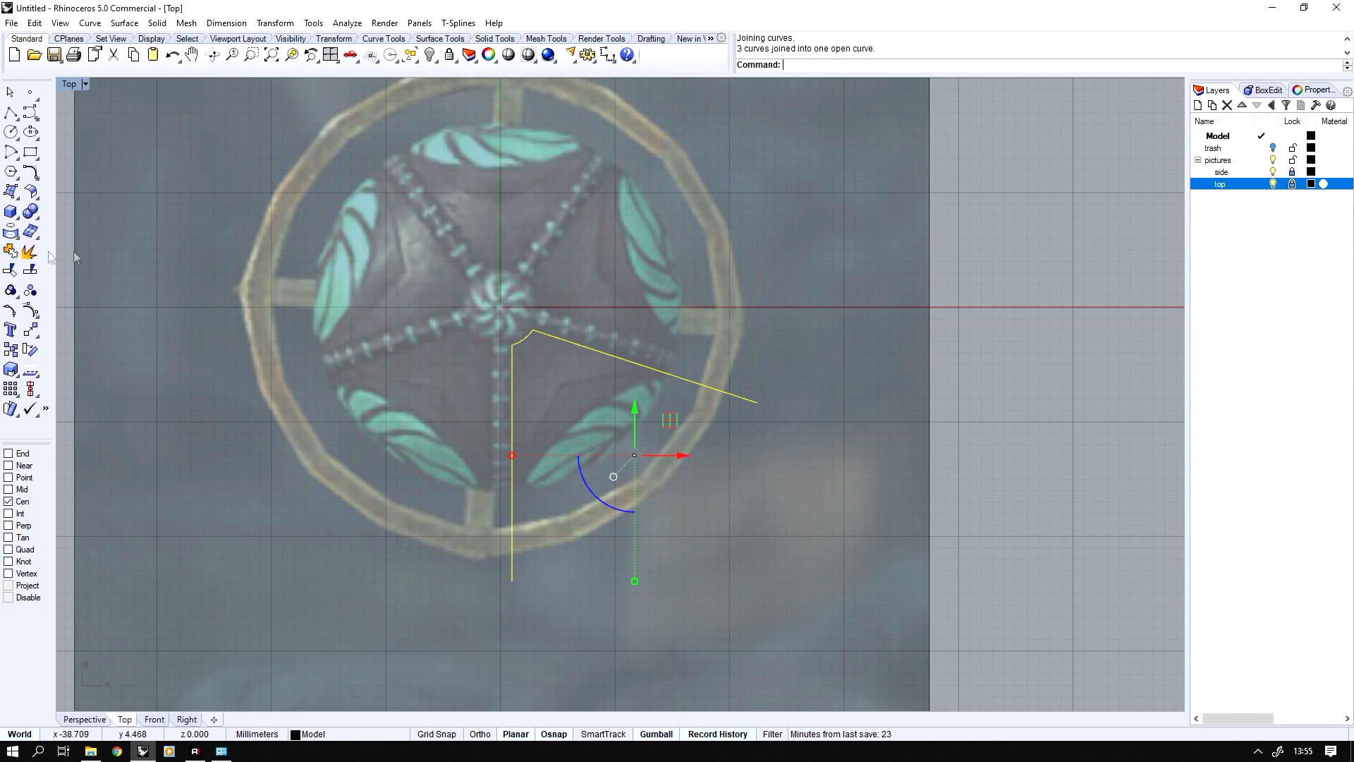
- Show the hidden objects and delete the leftover array curves, keeping the joined segment outline and the head surface
scroll(513, 318, "up", 2)
scroll(512, 317, "up", 1)
right_click_drag(512, 318, 543, 336)
left_click_drag(612, 249, 486, 311)
left_click(494, 337, "shift")
key("Delete")
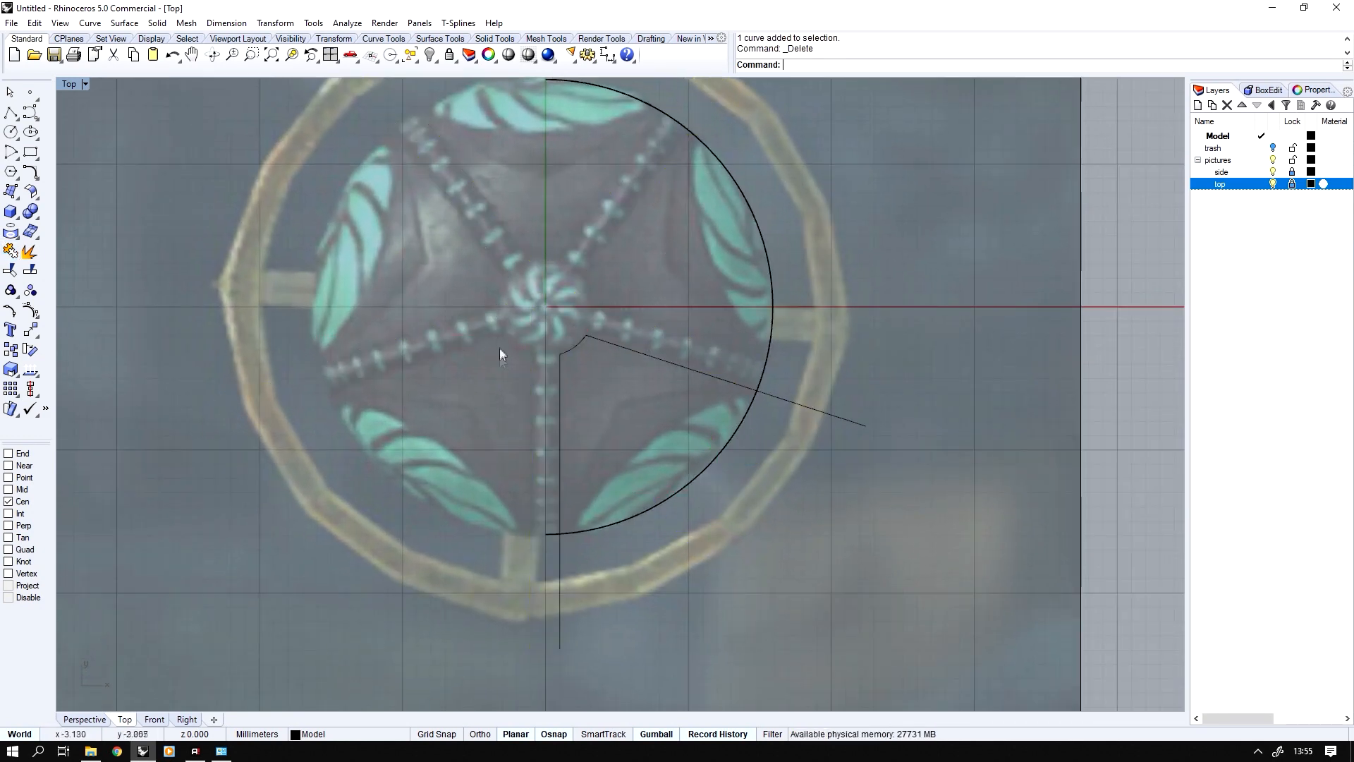
- Offset the head surface outward by 0.5 mm as a solid
scroll(554, 367, "down", 2)
double_click(66, 86)
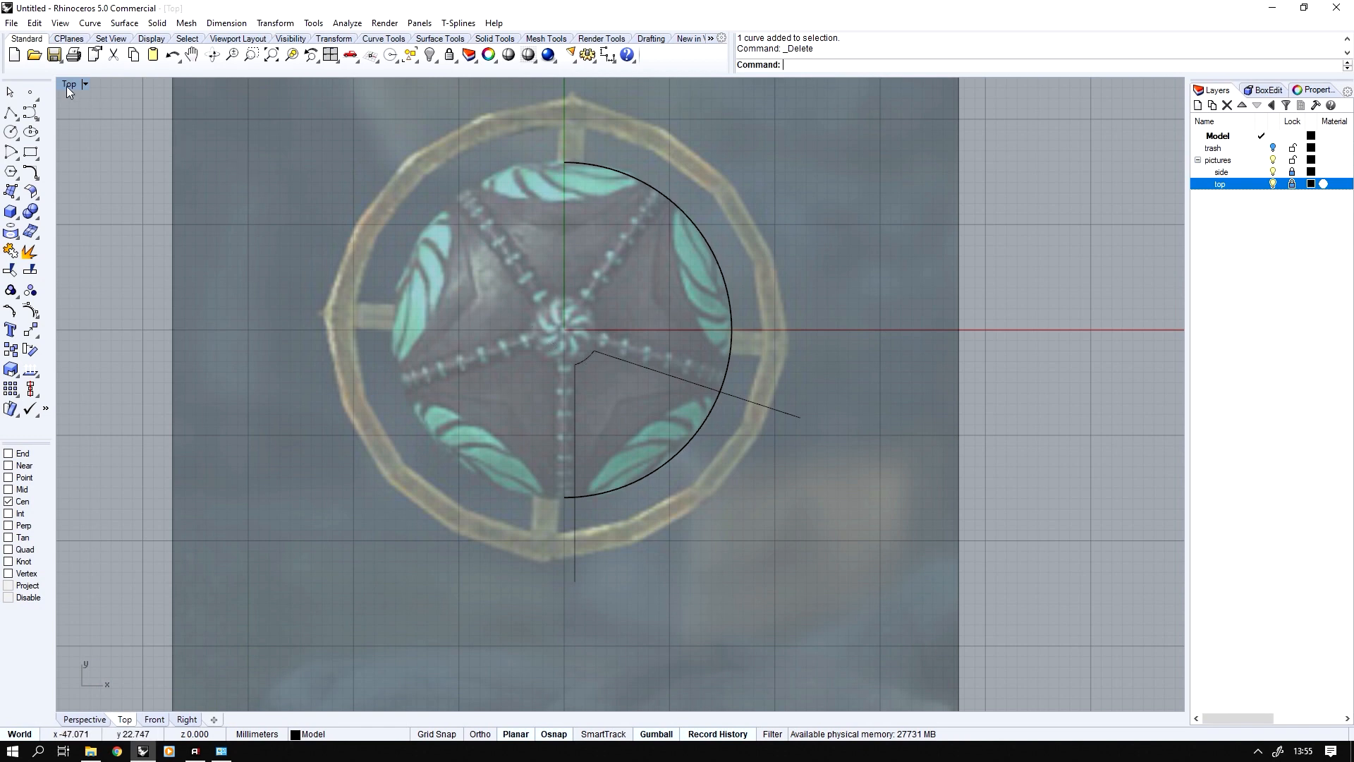
mouse_move(811, 212)
right_mouse_down()
mouse_move(880, 234)
mouse_move(811, 235)
right_mouse_up()
scroll(880, 234, "up", 2)
left_click(880, 234)
middle_click(811, 236)
scroll(811, 232, "up", 2)
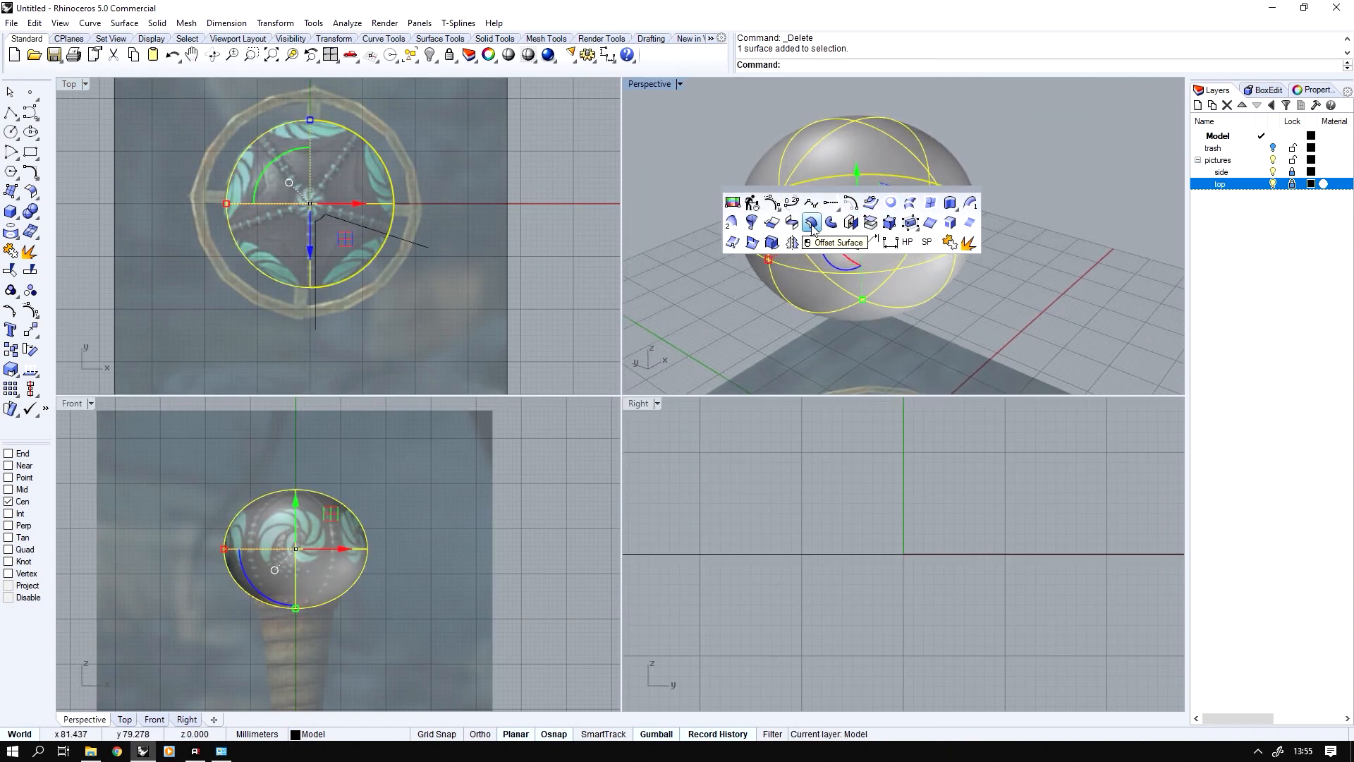
scroll(812, 229, "up", 1)
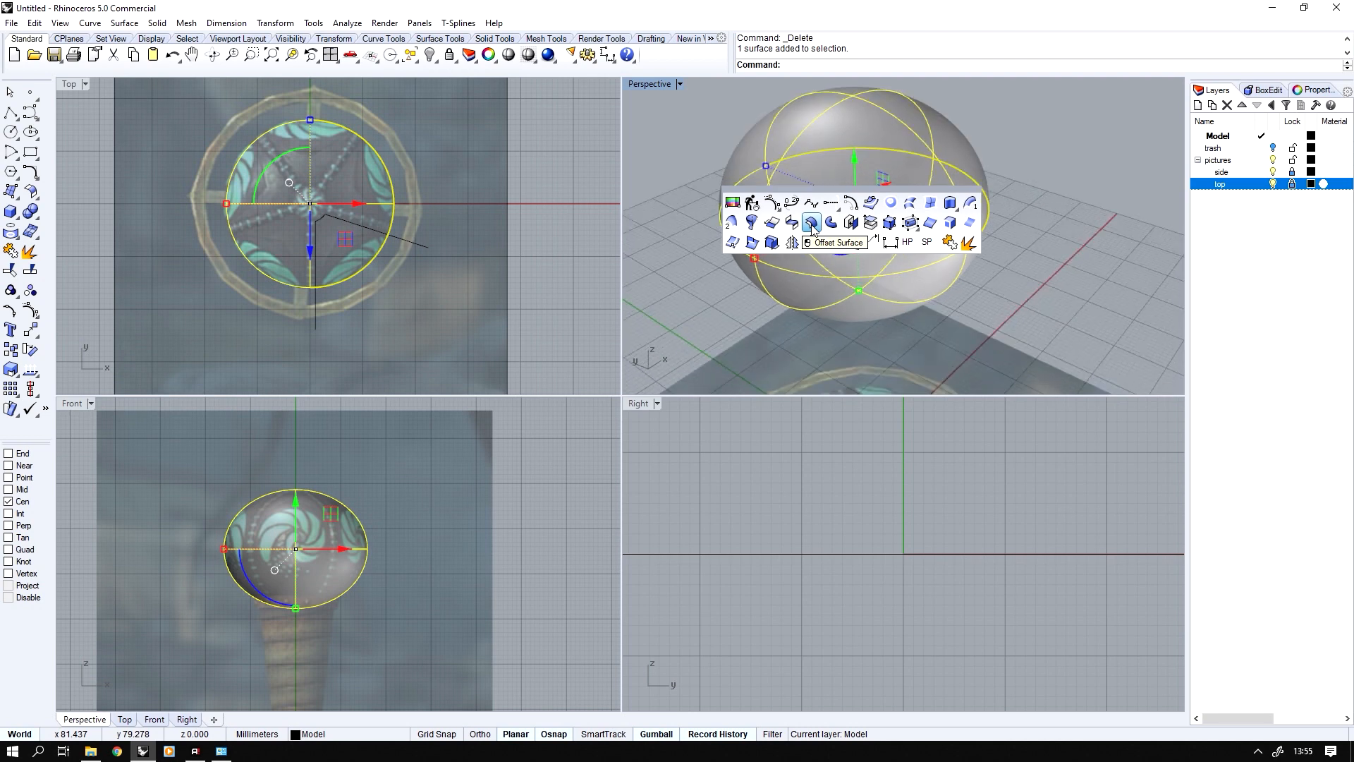
left_click(812, 225)
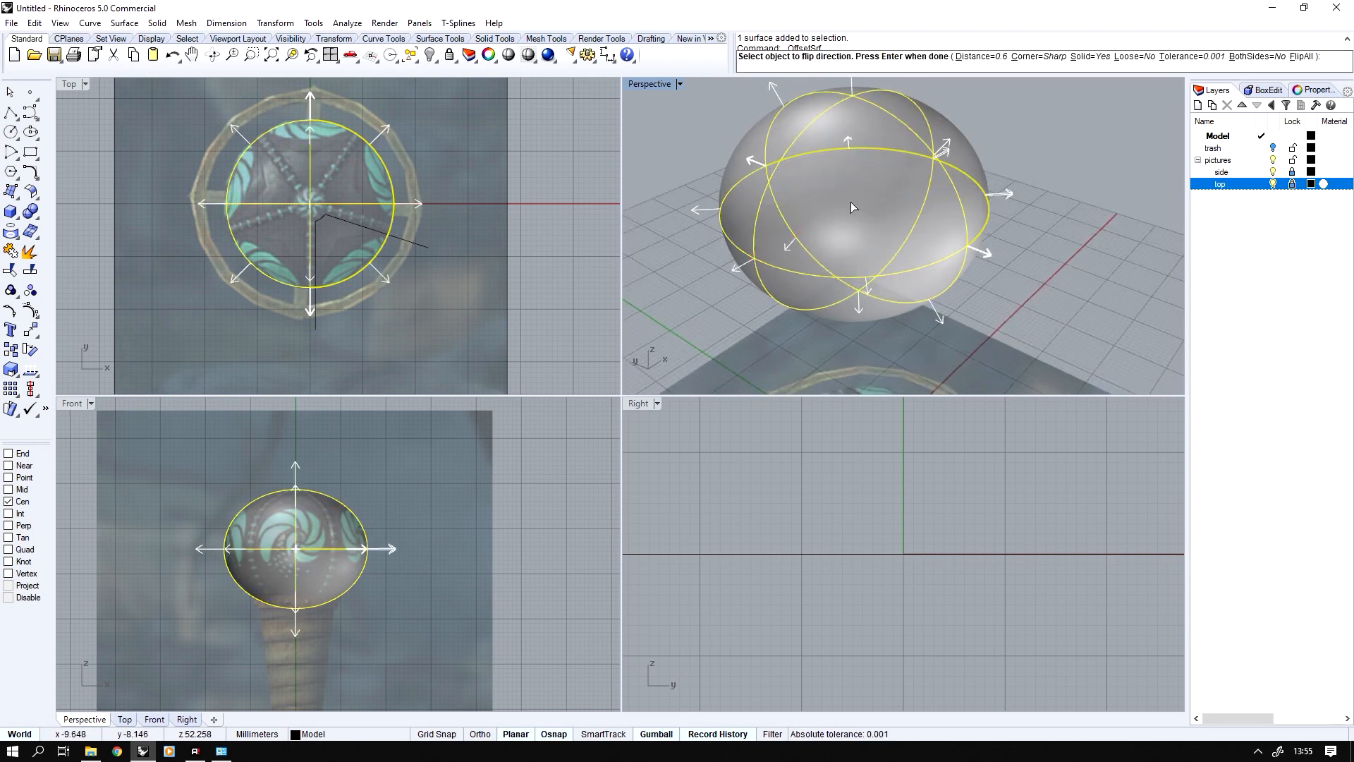
key("Return")
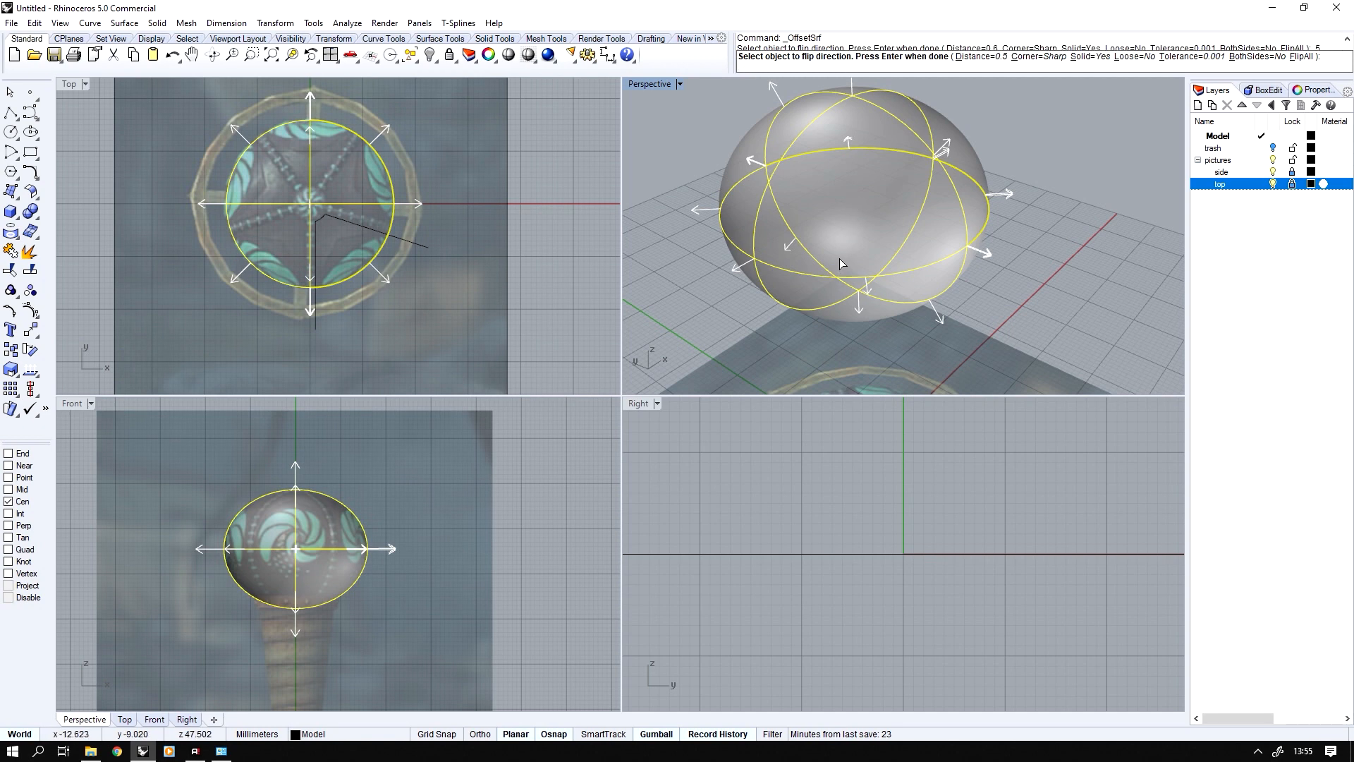
key("Return")
key("Escape")
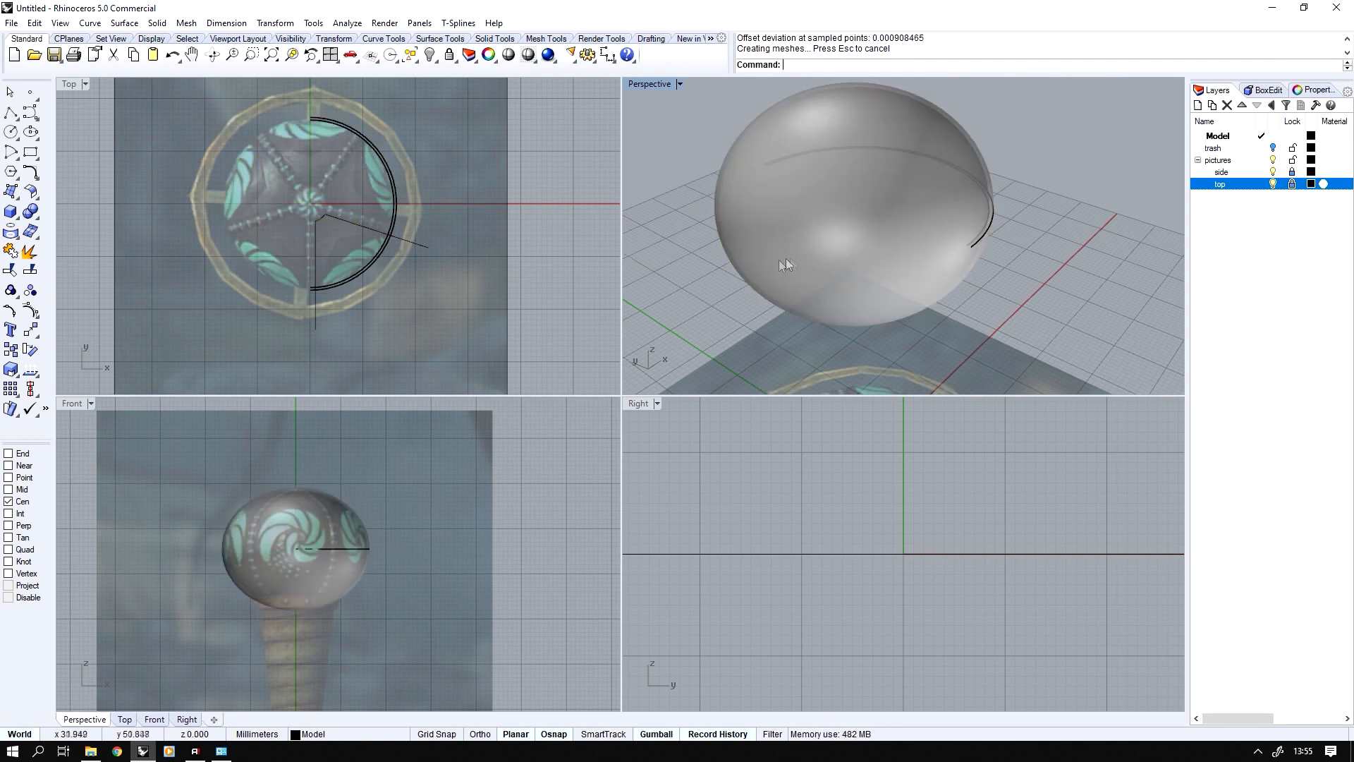
- Explode the offset head solid into its separate inner and outer surfaces
left_click(974, 250)
scroll(975, 244, "up", 3)
scroll(948, 213, "down", 3)
middle_click(890, 192)
scroll(958, 247, "down", 2)
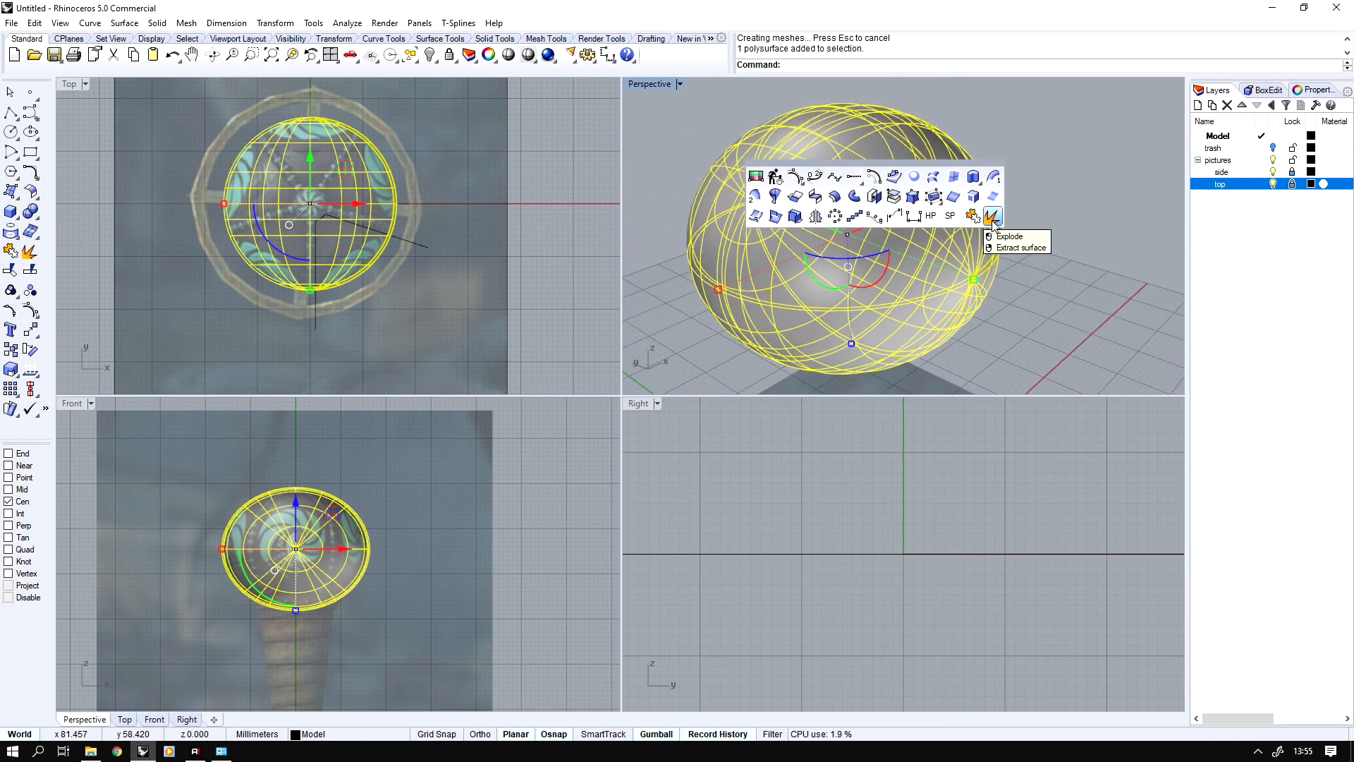
left_click(992, 220)
left_click(953, 253)
left_click(432, 55)
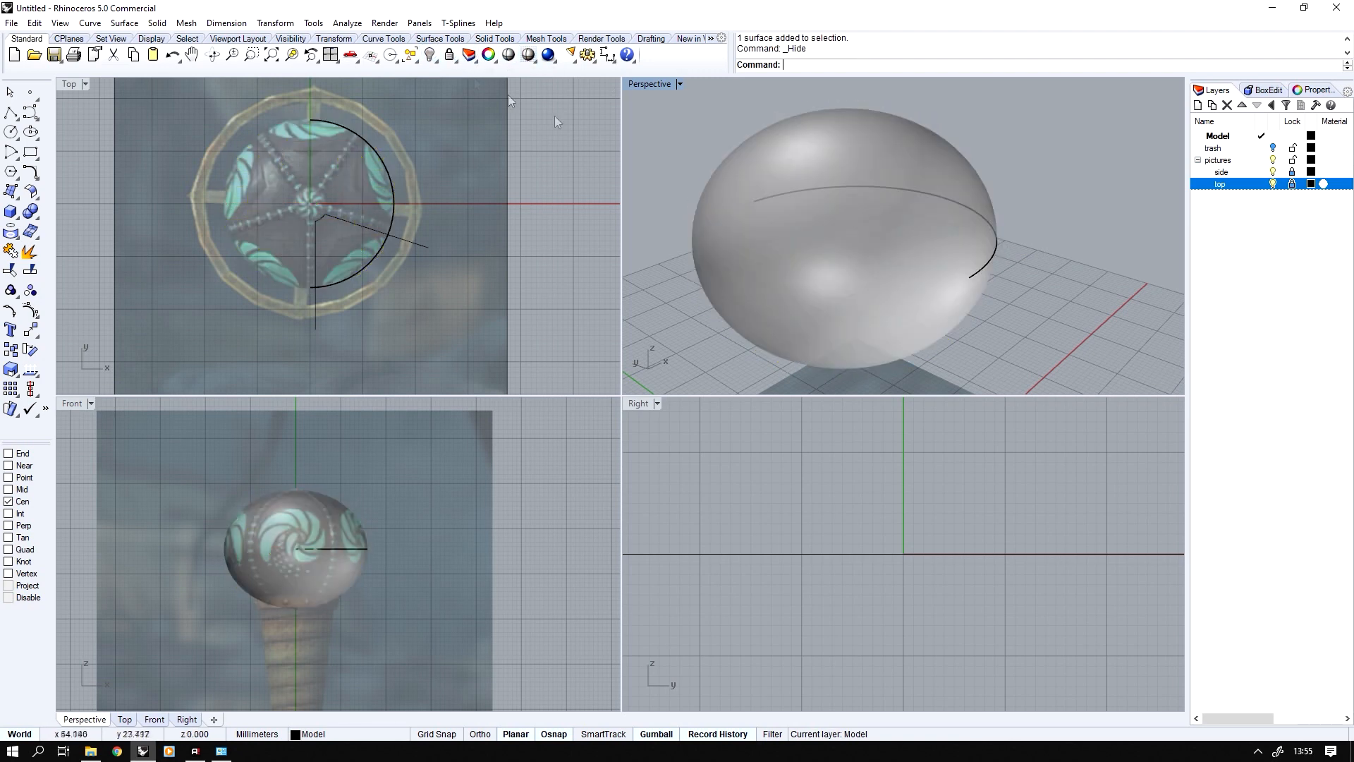
key("ctrl+z")
- Hide everything except the outer head surface and the joined segment outline
scroll(1051, 288, "up", 2)
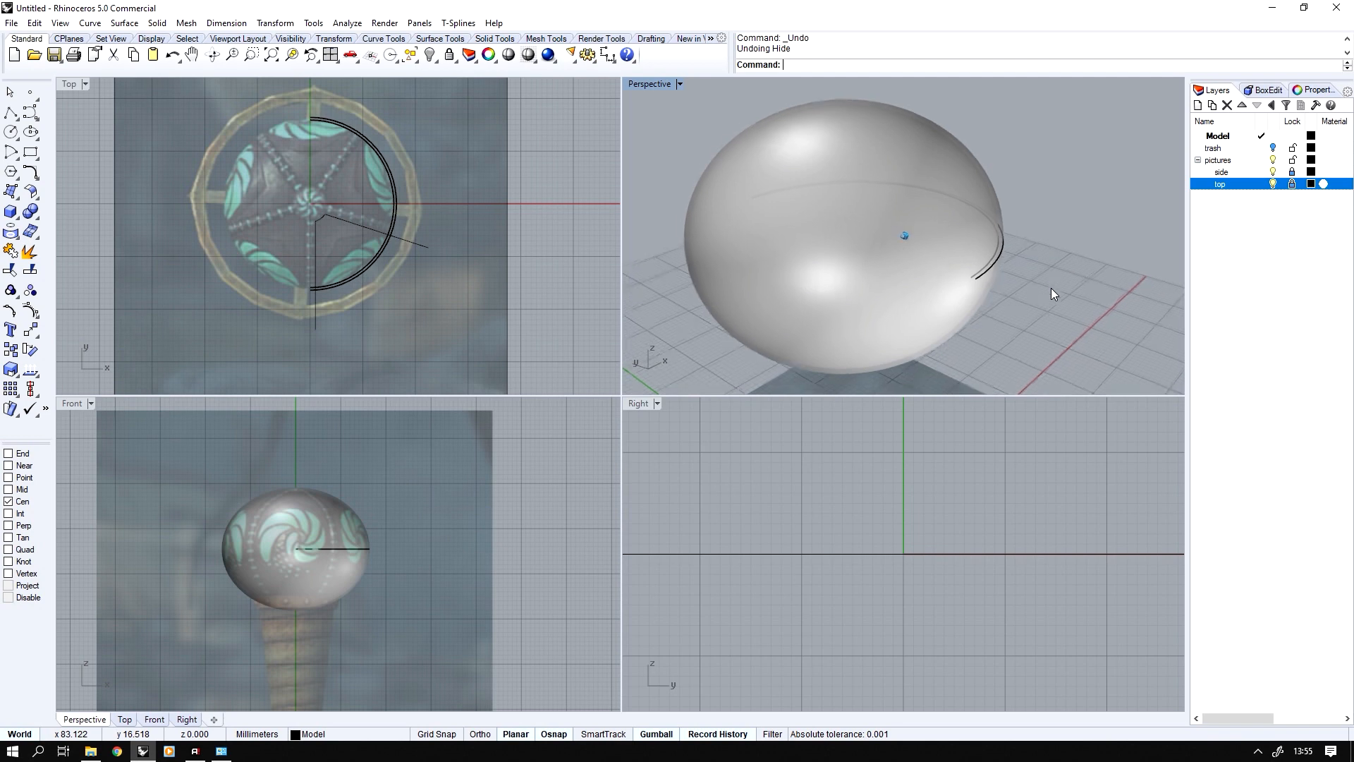
left_click(987, 274)
right_click_drag(987, 273, 941, 217)
scroll(941, 216, "up", 5)
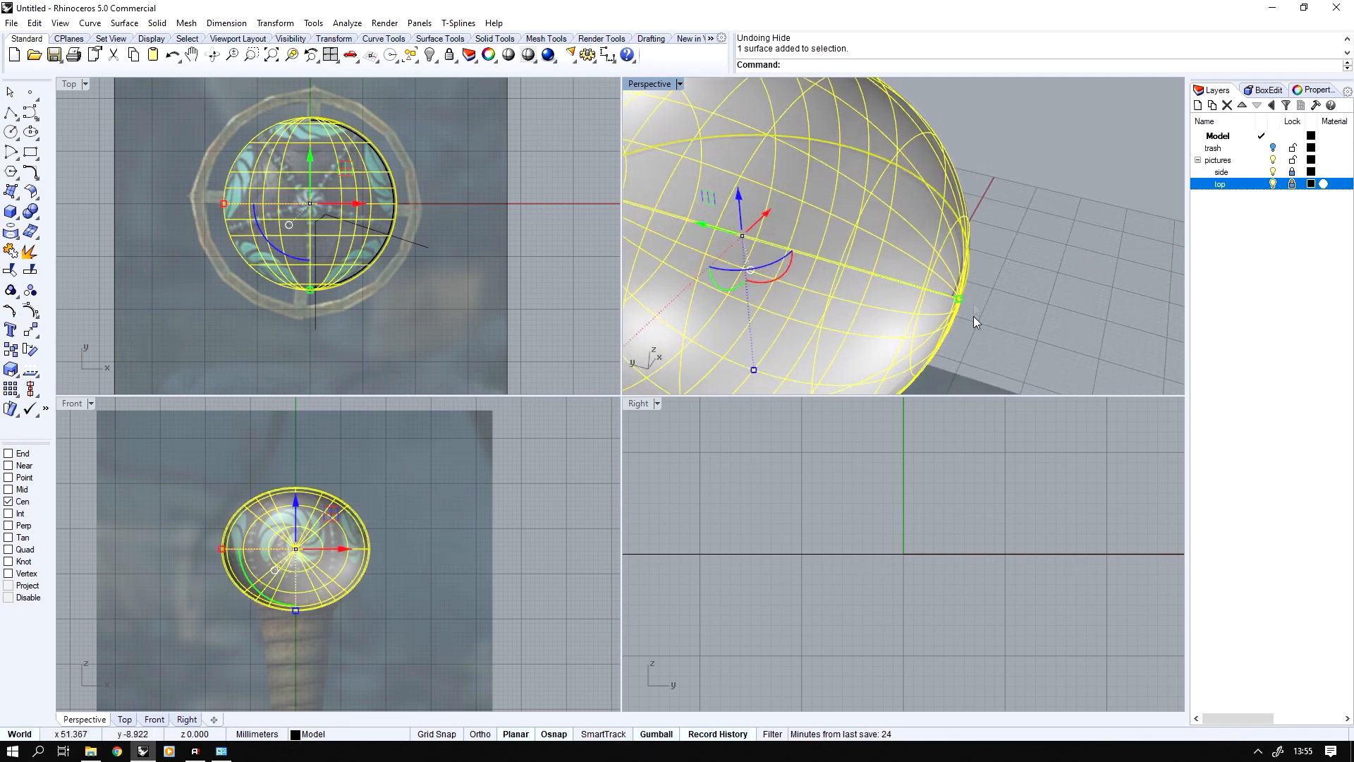
scroll(423, 240, "up", 3)
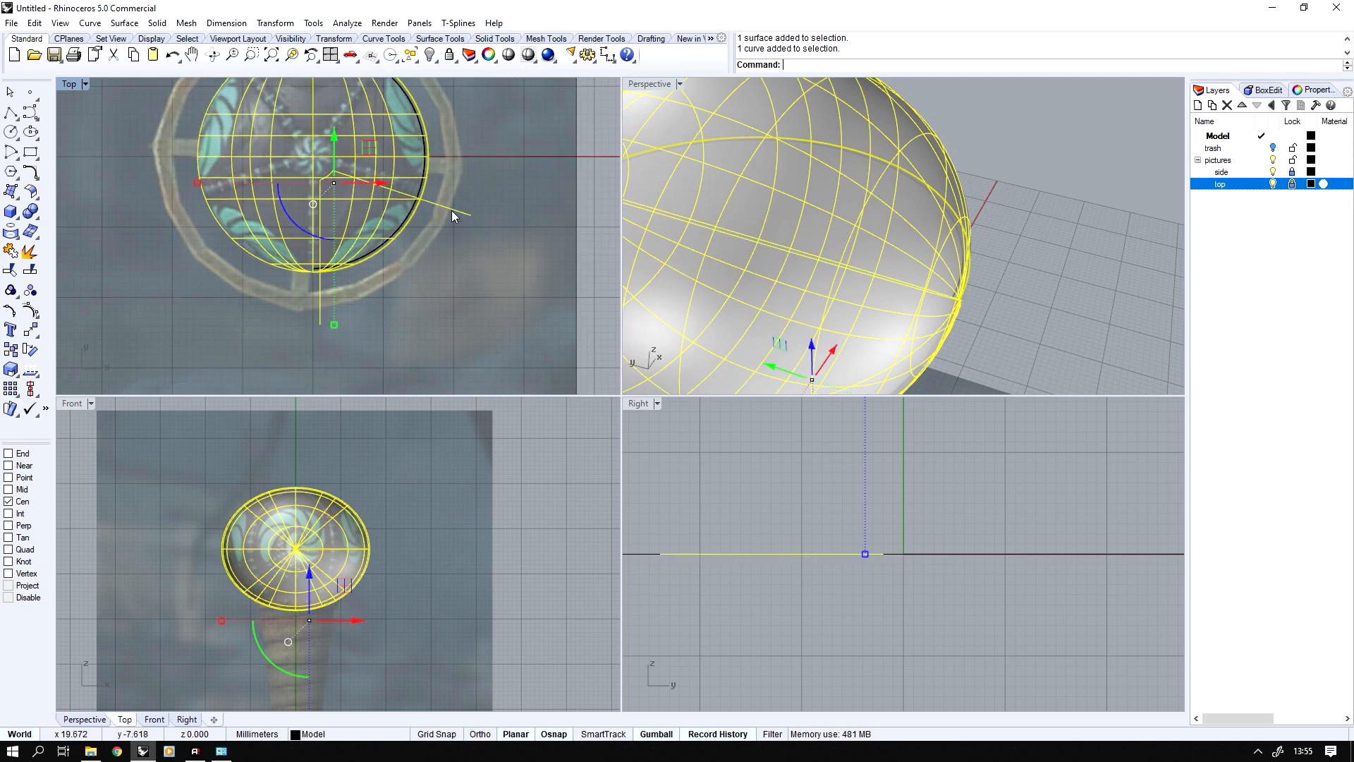
scroll(451, 210, "down", 2)
key("ctrl+h")
- Raise the segment outline to just below the head and extrude it straight up past the head's top as an open surface
scroll(840, 241, "down", 5)
right_click_drag(841, 241, 717, 275)
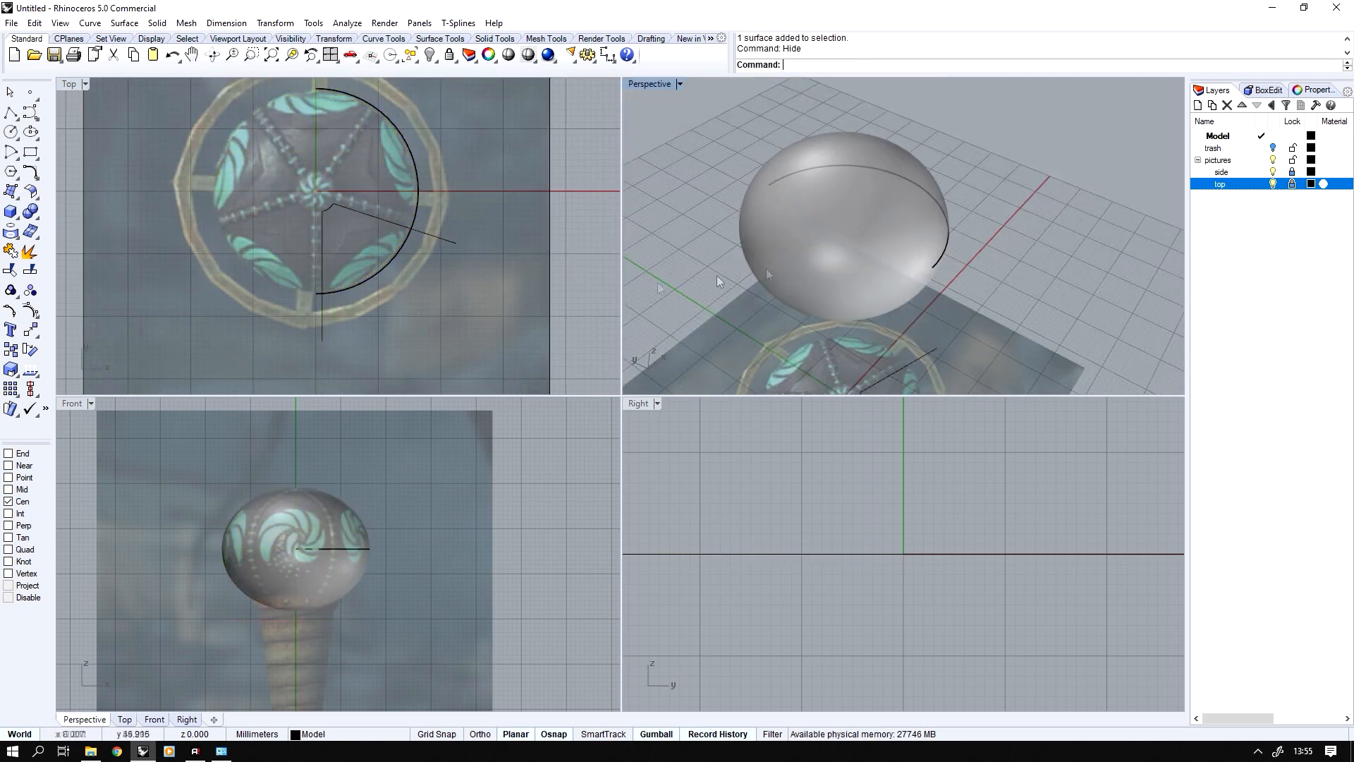
left_click(441, 238)
scroll(834, 291, "down", 5)
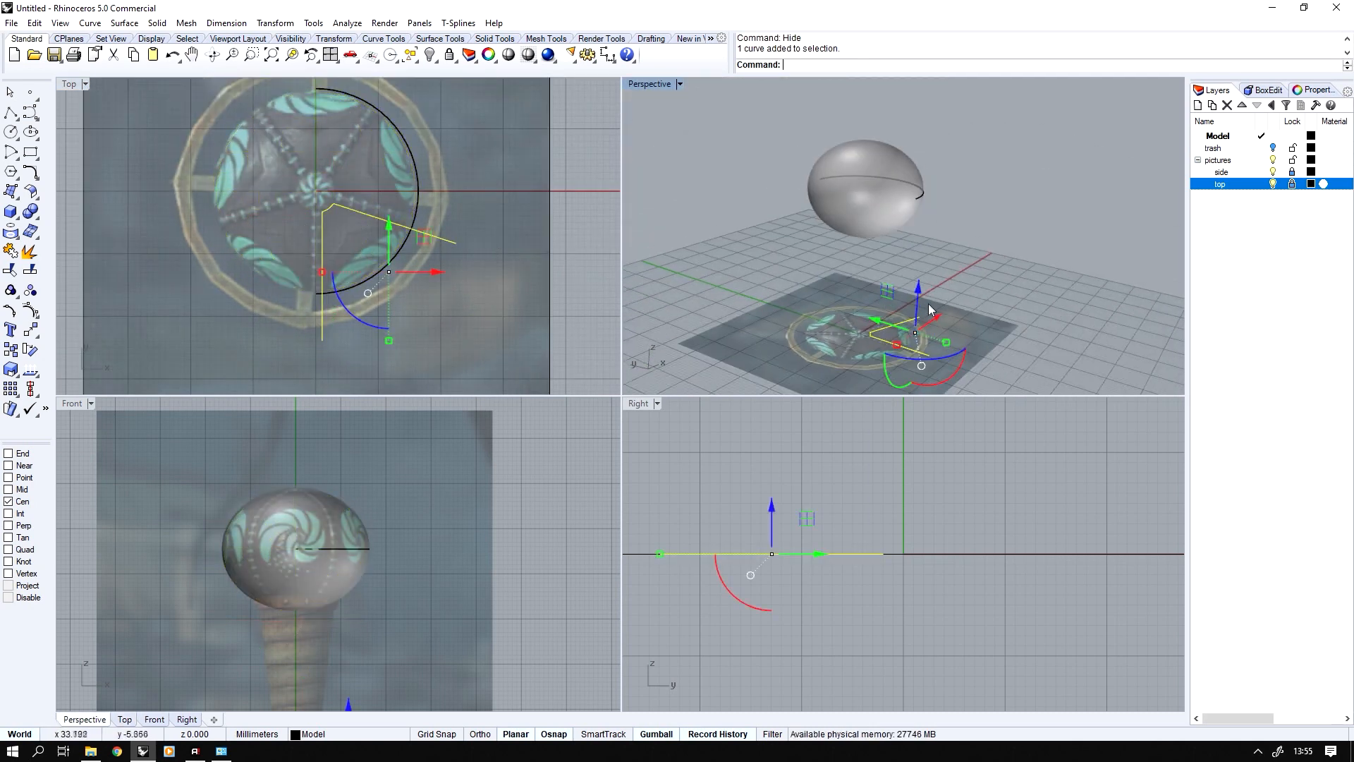
left_click_drag(928, 303, 919, 227)
right_click_drag(900, 216, 903, 234)
scroll(903, 234, "up", 1)
middle_click(903, 234)
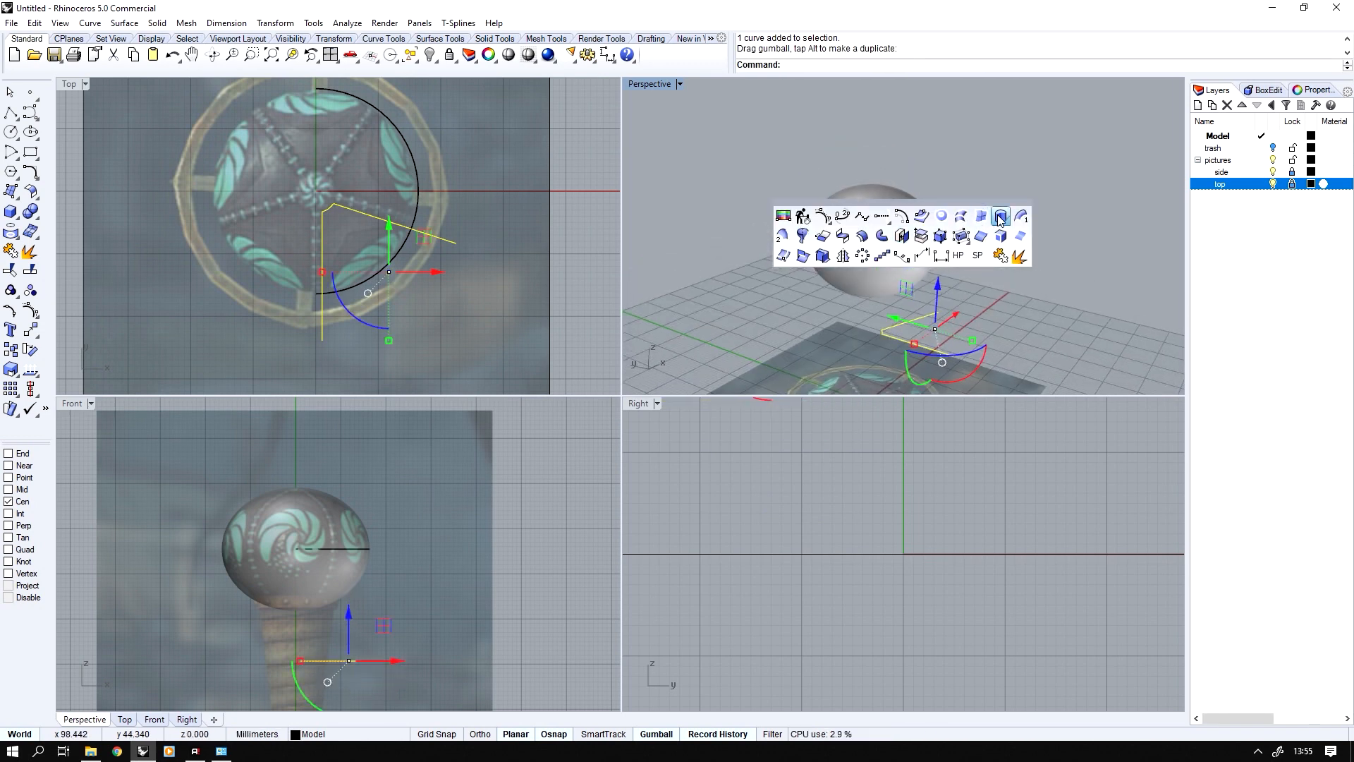
left_click(1000, 217)
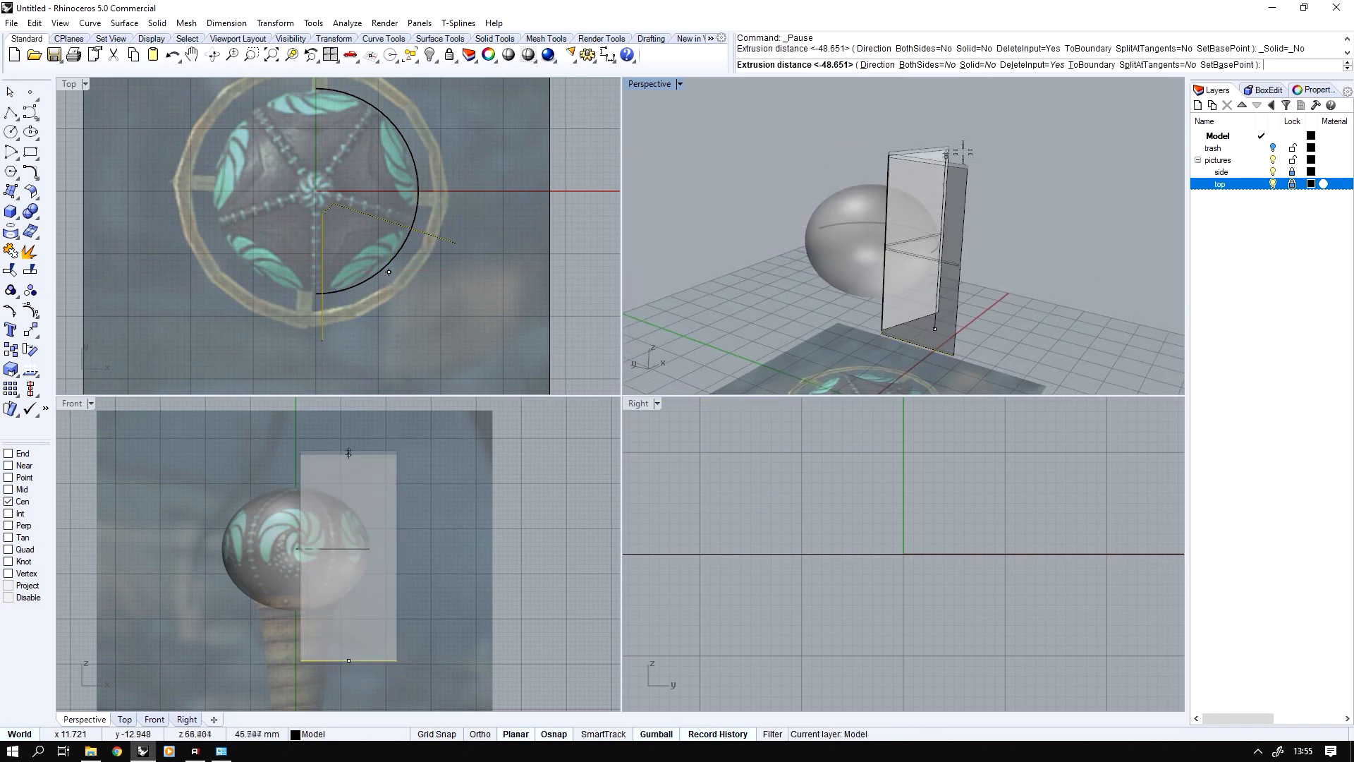
left_click(965, 160)
right_click_drag(965, 159, 858, 179)
- Polar-array the extruded segment wall around point 0 with 5 items over a 360° fill angle
right_click_drag(998, 232, 890, 182)
left_click(890, 182)
middle_click(314, 241)
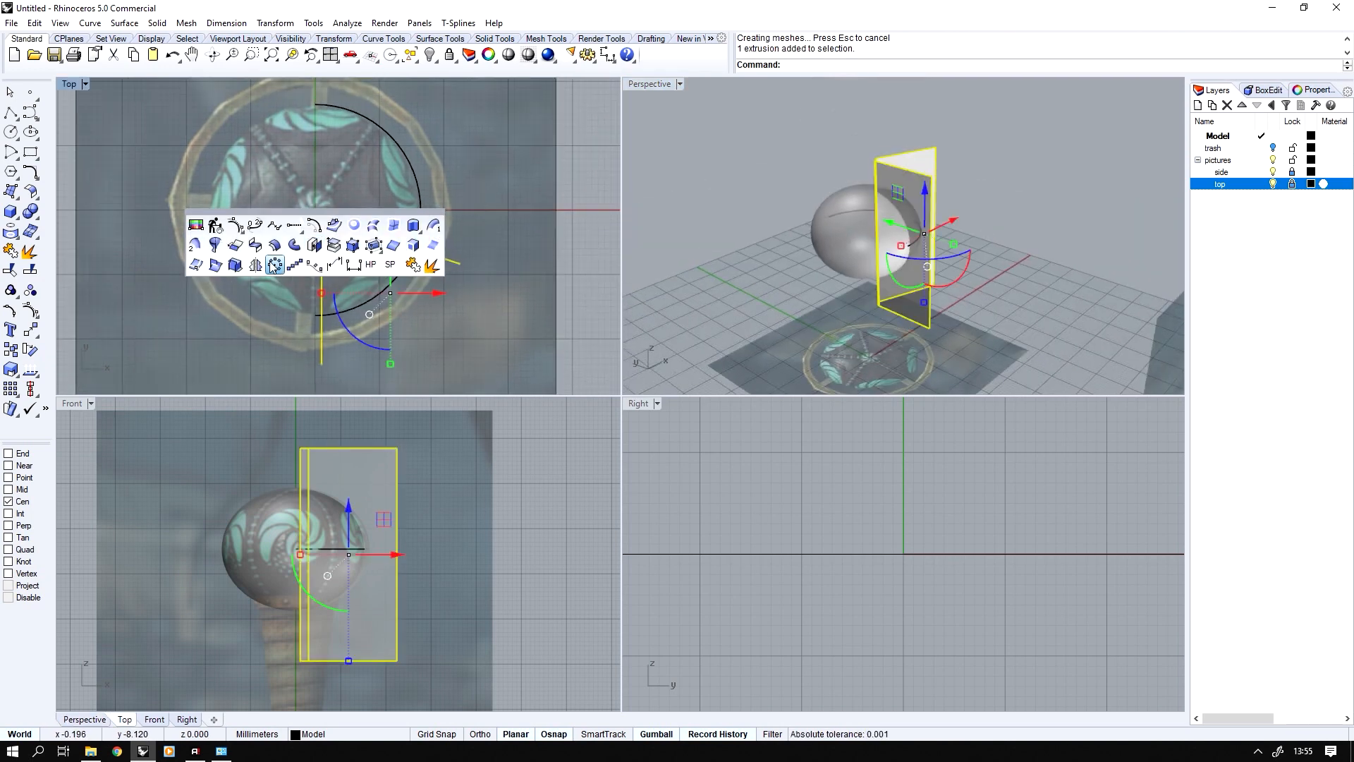
left_click(274, 265)
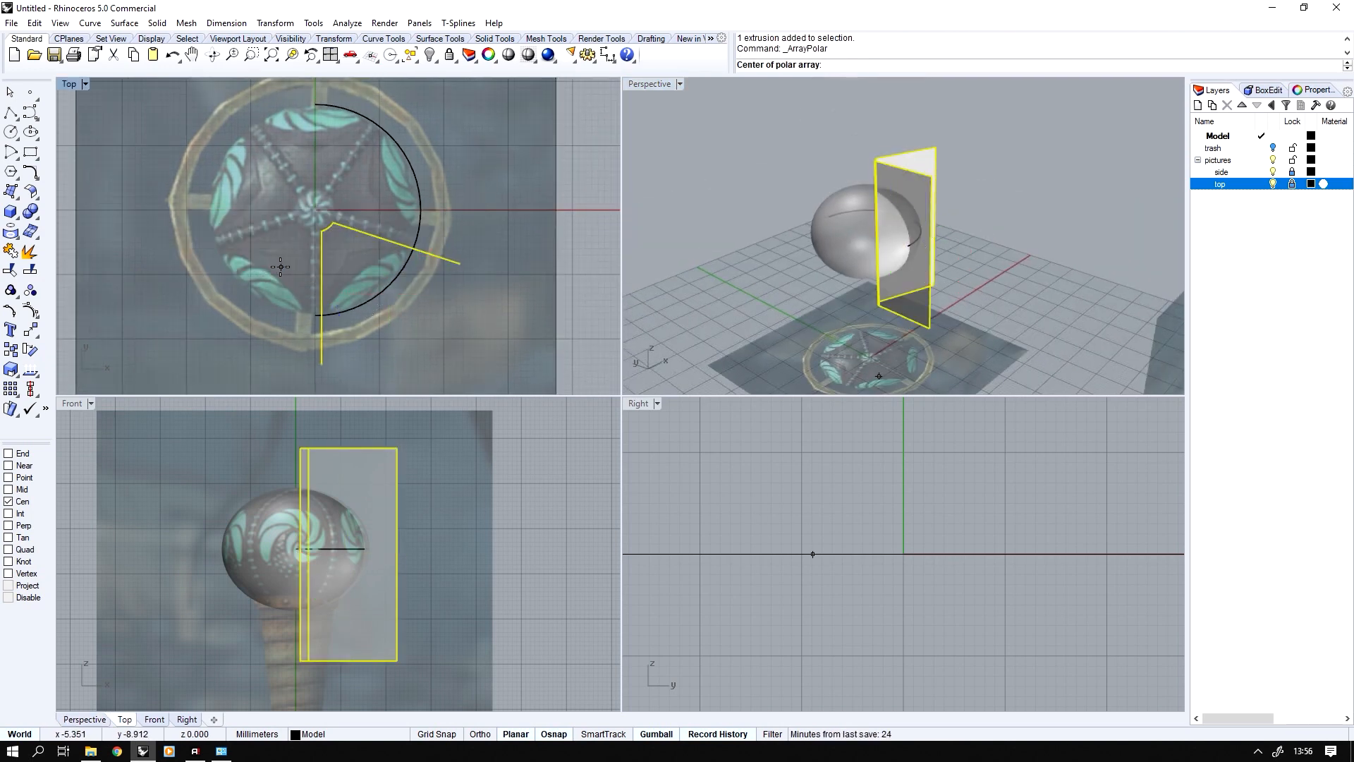
left_click(280, 267)
key("Return")
key("Return")
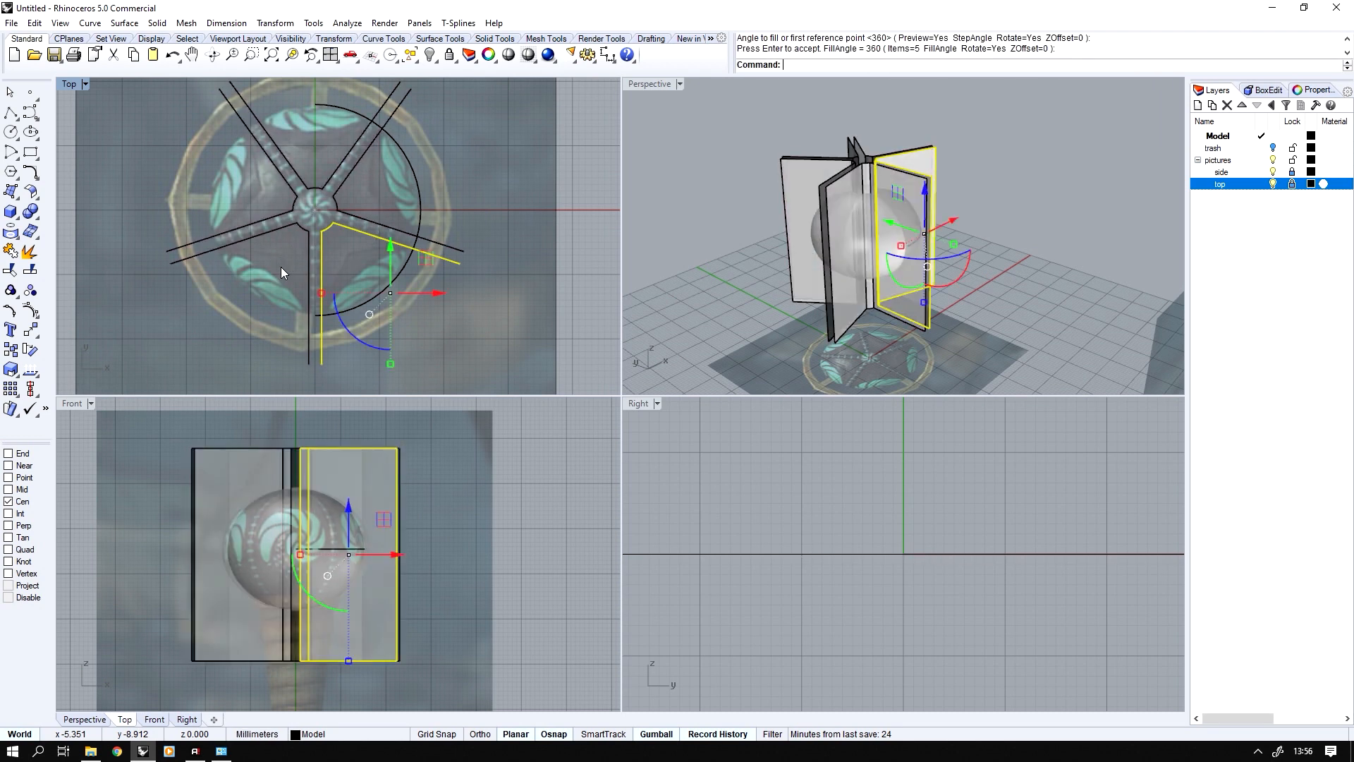
key("Return")
- Maximize the Perspective view and set its display mode to Shaded
double_click(663, 83)
scroll(563, 353, "up", 2)
left_click(85, 83)
left_click(111, 138)
- Create closed solids from the outer head surface and the five intersecting extruded walls
middle_click(587, 339)
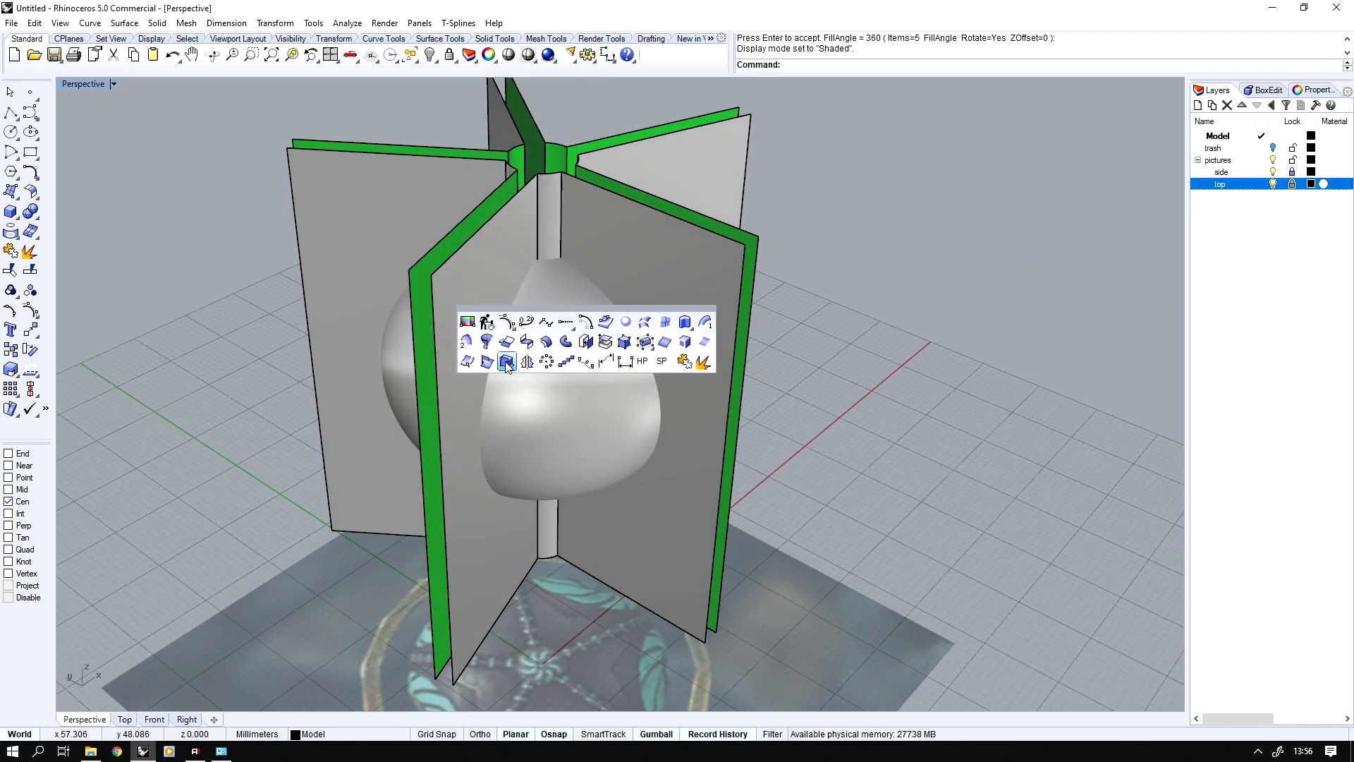
left_click(507, 362)
left_click(580, 382)
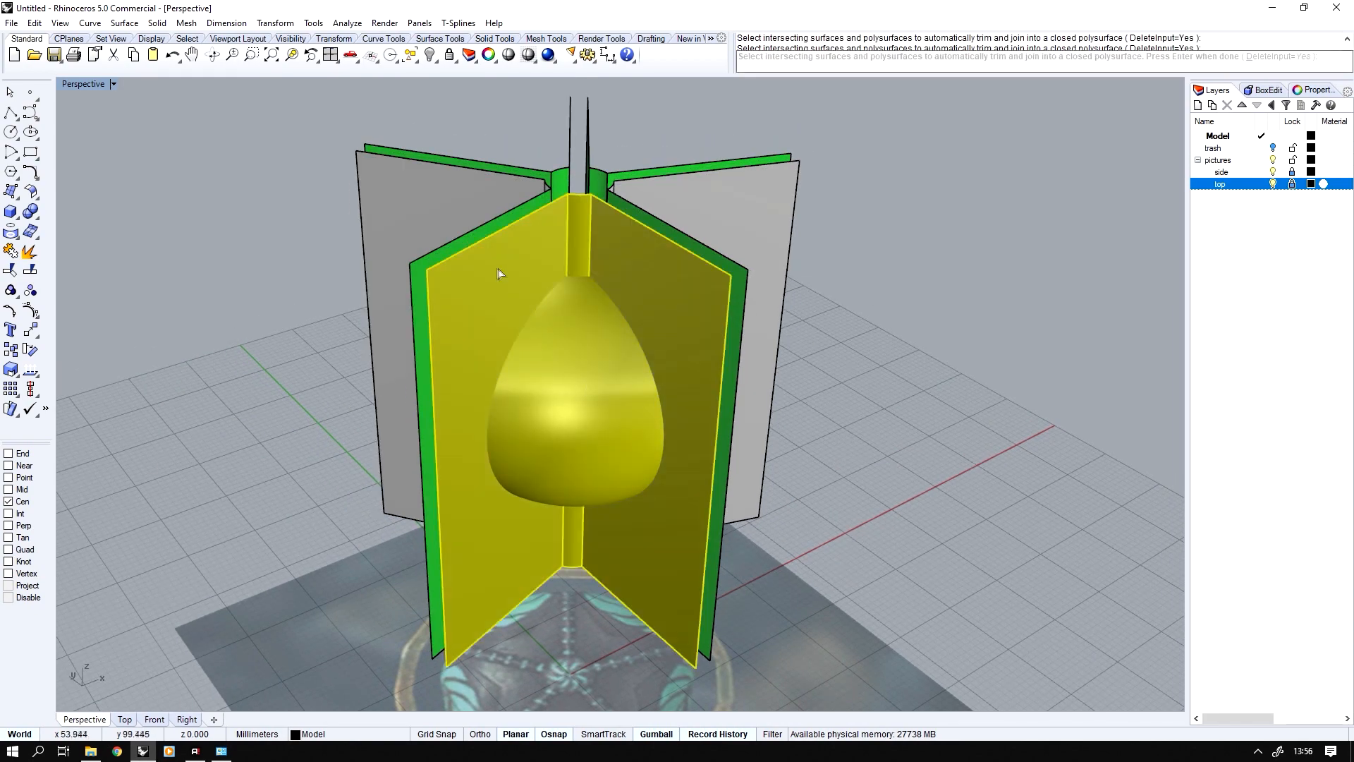
left_click(498, 268)
left_click(622, 253)
right_click_drag(637, 251, 679, 245)
left_click(621, 210)
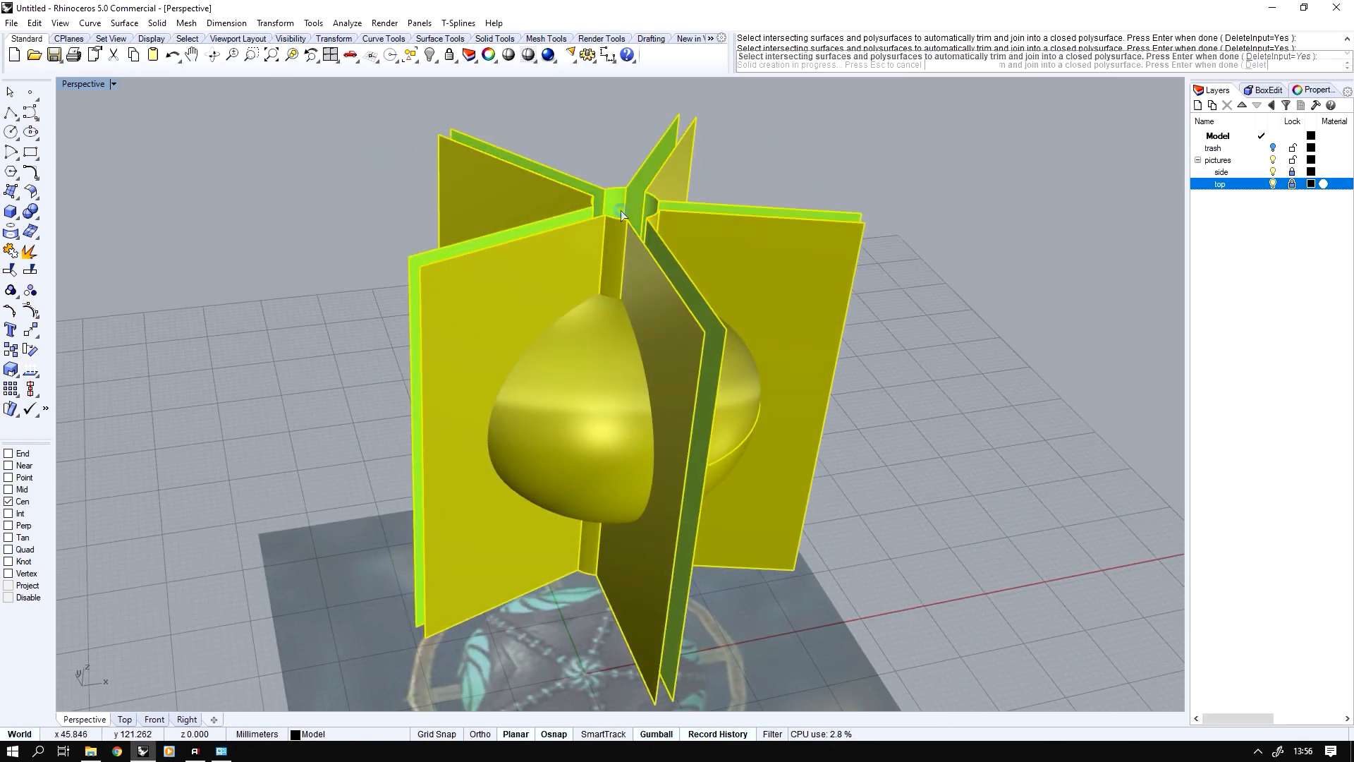
right_click(621, 210)
- Remove the five segment pieces between the seam bands and show the hidden inner head surface
right_click_drag(623, 212, 613, 354)
left_click(610, 355)
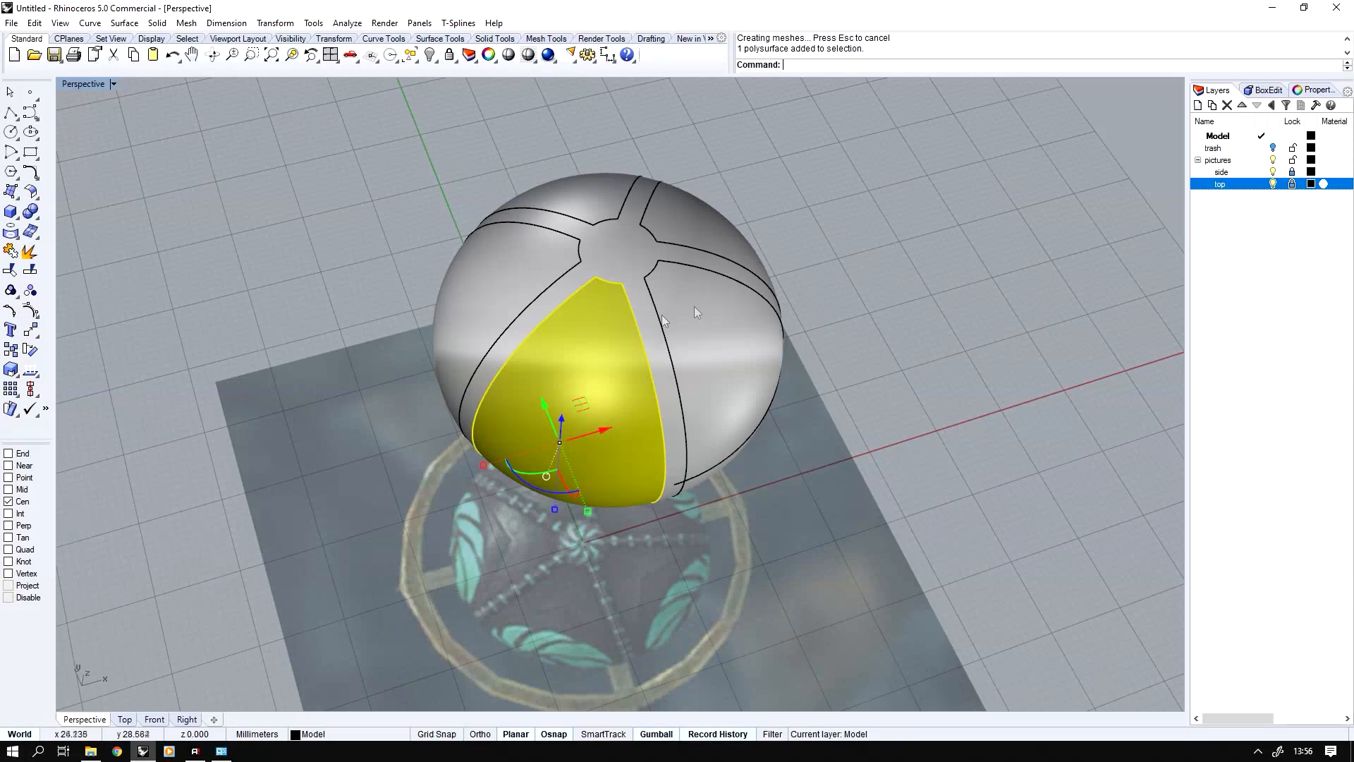
left_click(697, 308, "shift")
left_click(682, 220, "shift")
left_click(570, 201, "shift")
left_click(510, 276, "shift")
key("ctrl+h")
key("ctrl+alt+h")
right_click_drag(637, 286, 619, 355)
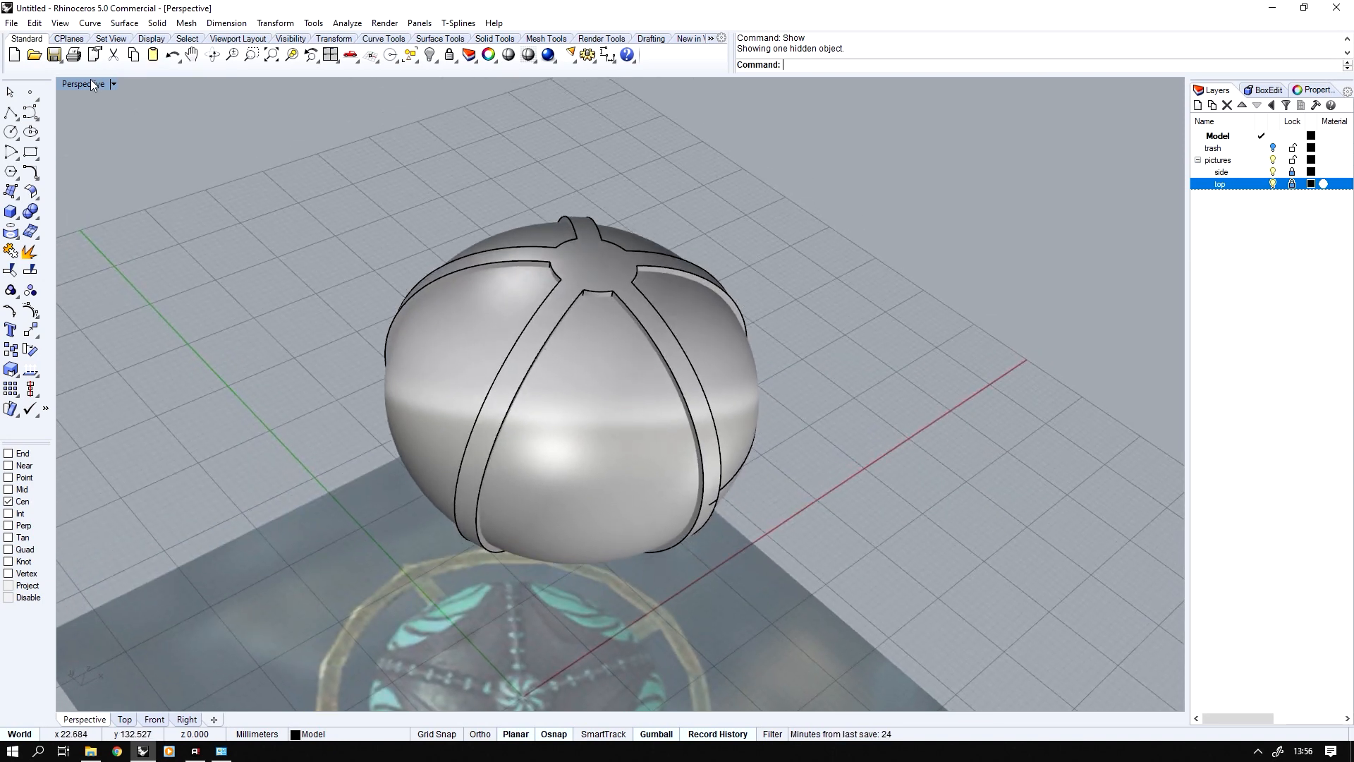
- Examine the star-shaped seam band against the side and top reference pictures in the four-view layout
double_click(90, 83)
scroll(339, 588, "up", 5)
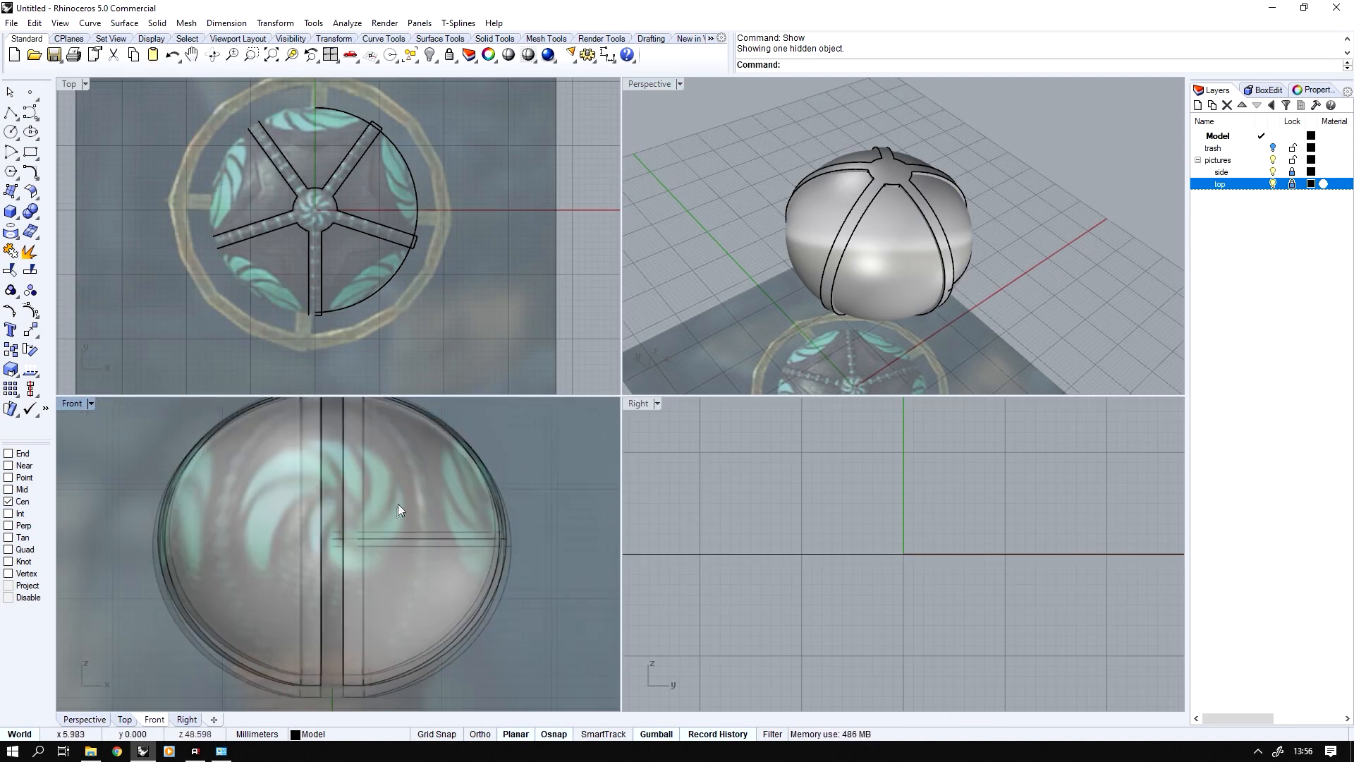
scroll(399, 510, "up", 2)
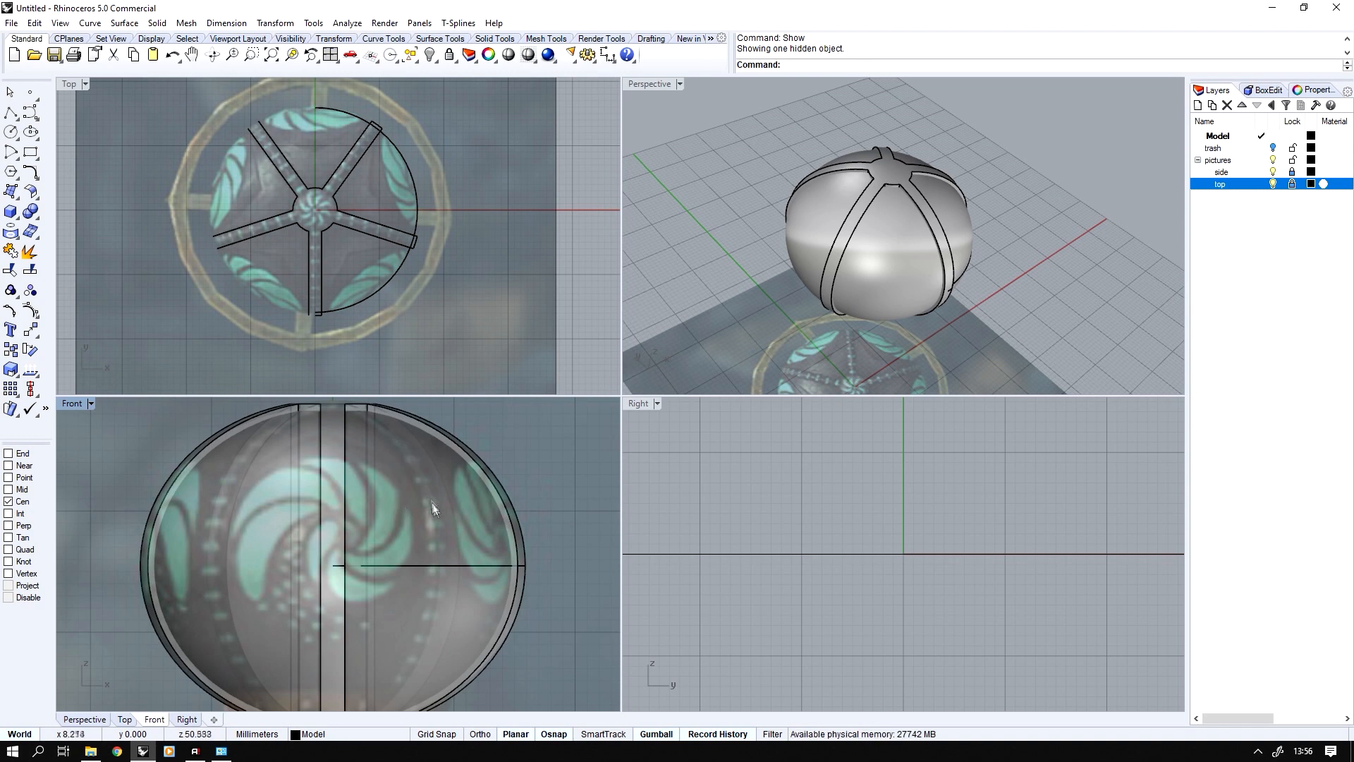
right_click_drag(773, 236, 806, 233)
left_click(805, 233)
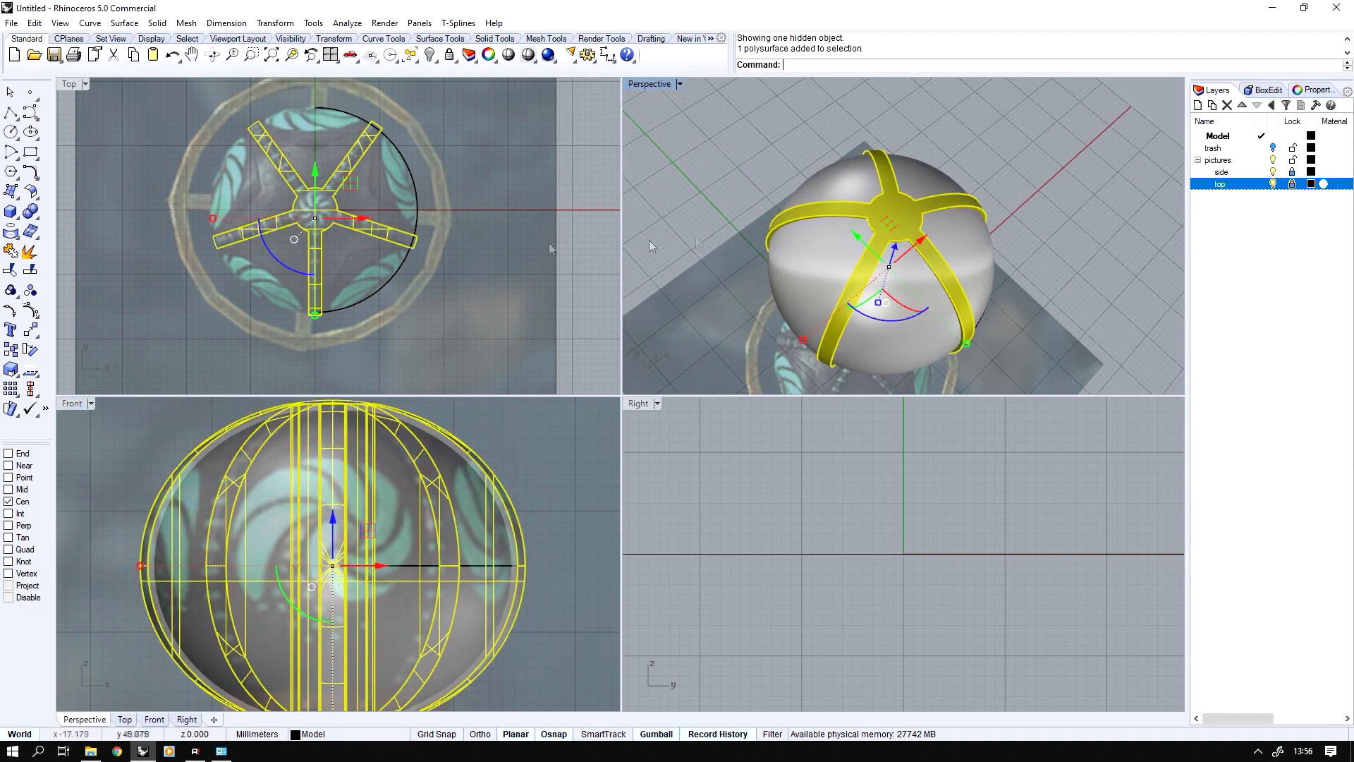
left_click(457, 309)
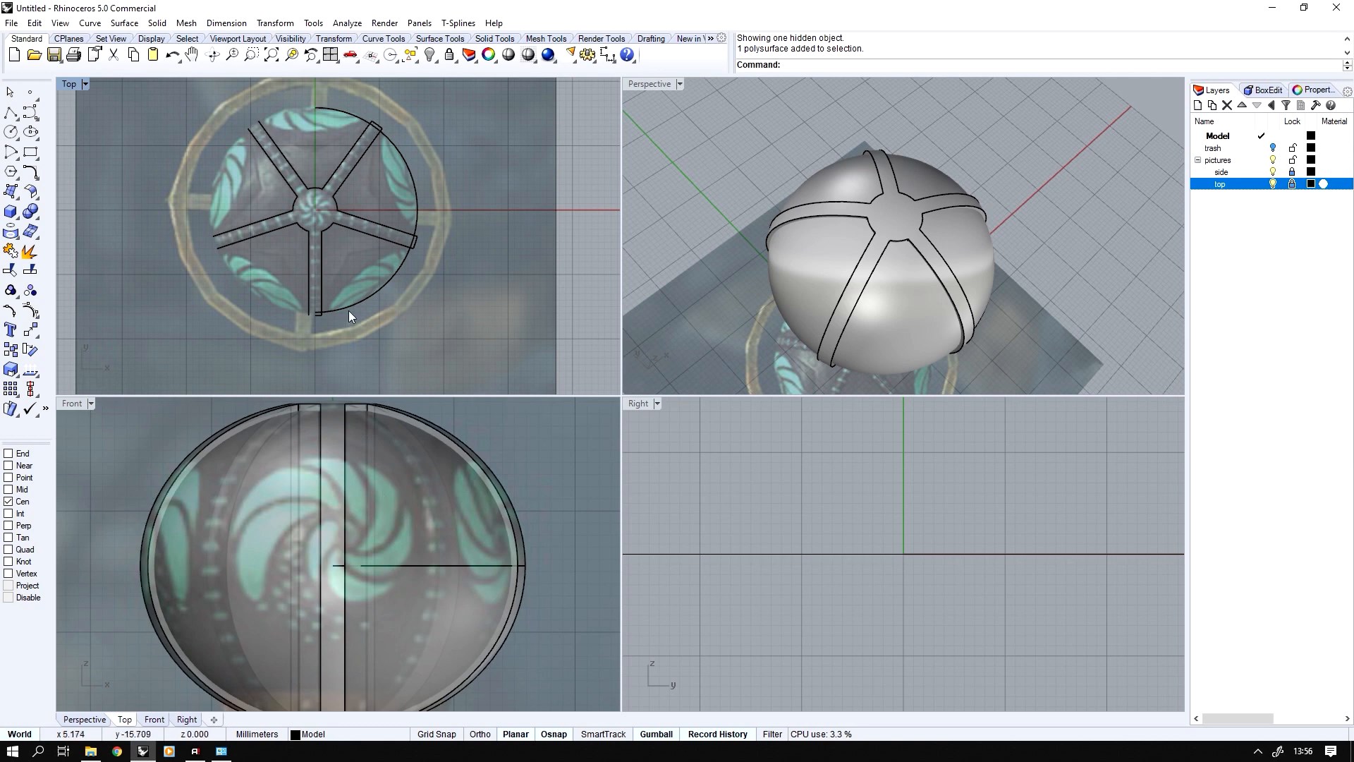
- Draw a straight vertical polyline in the Top view from the hub along the lower seam band to beyond the head's outline
scroll(356, 256, "up", 4)
scroll(345, 166, "up", 2)
scroll(346, 166, "up", 1)
scroll(295, 229, "up", 1)
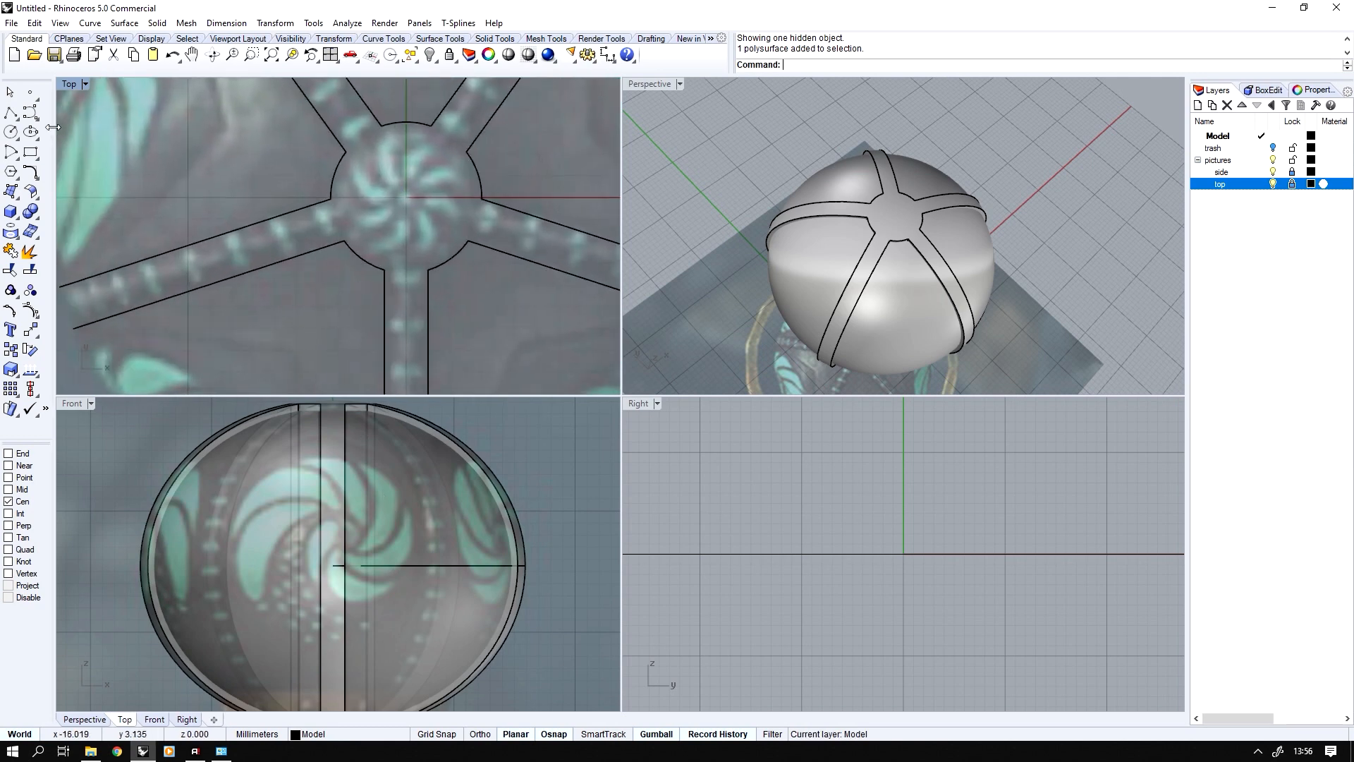
left_click(11, 114)
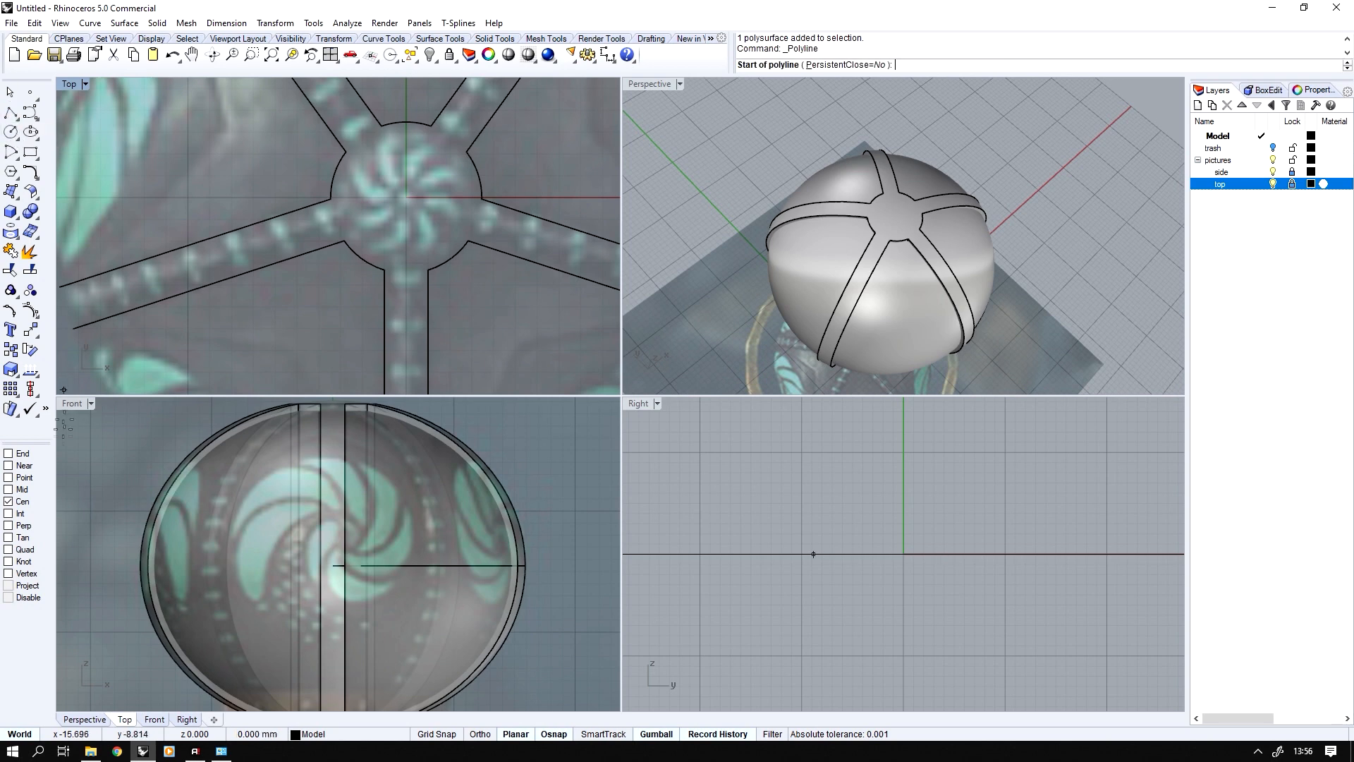
left_click(460, 262)
scroll(423, 261, "down", 5)
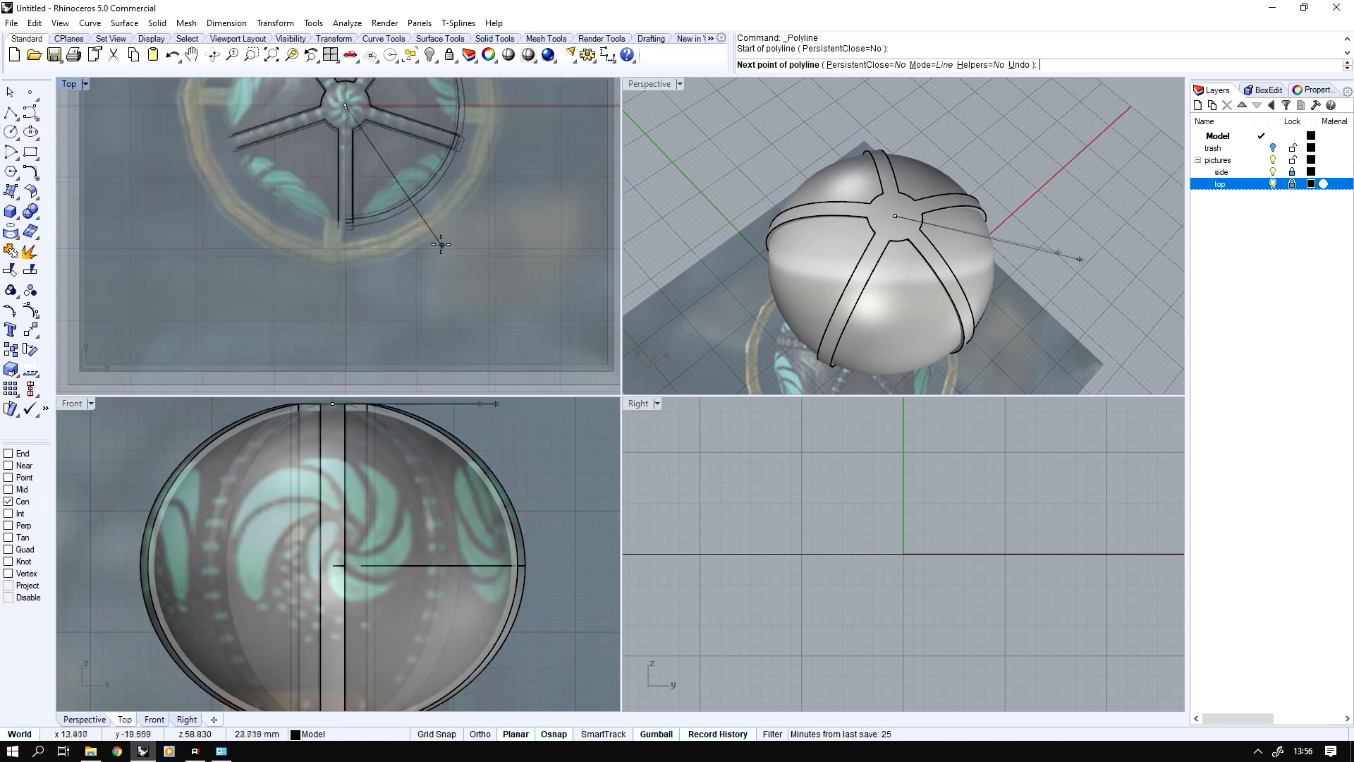
left_click(344, 252)
key("Return")
scroll(346, 239, "up", 2)
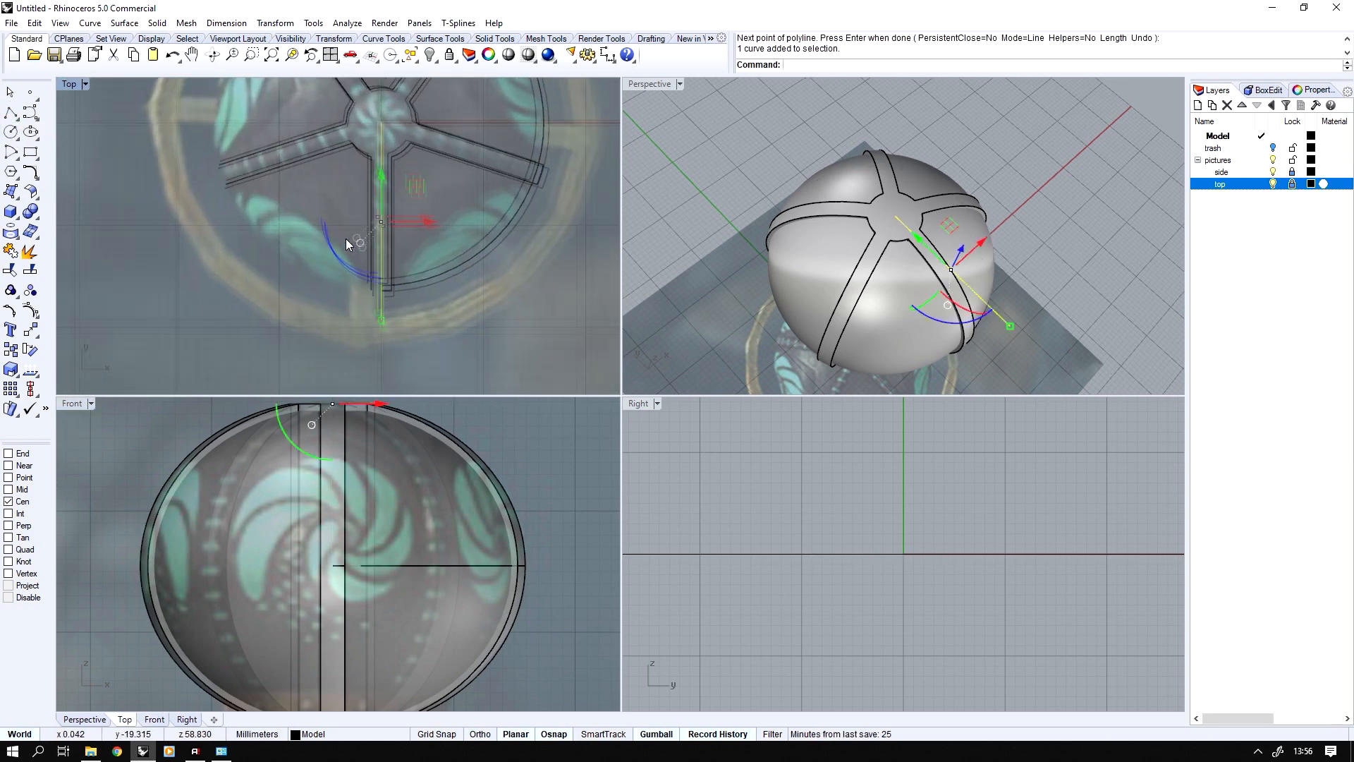
- Project the straight line onto the star-shaped seam band and delete the original line
scroll(161, 234, "up", 1)
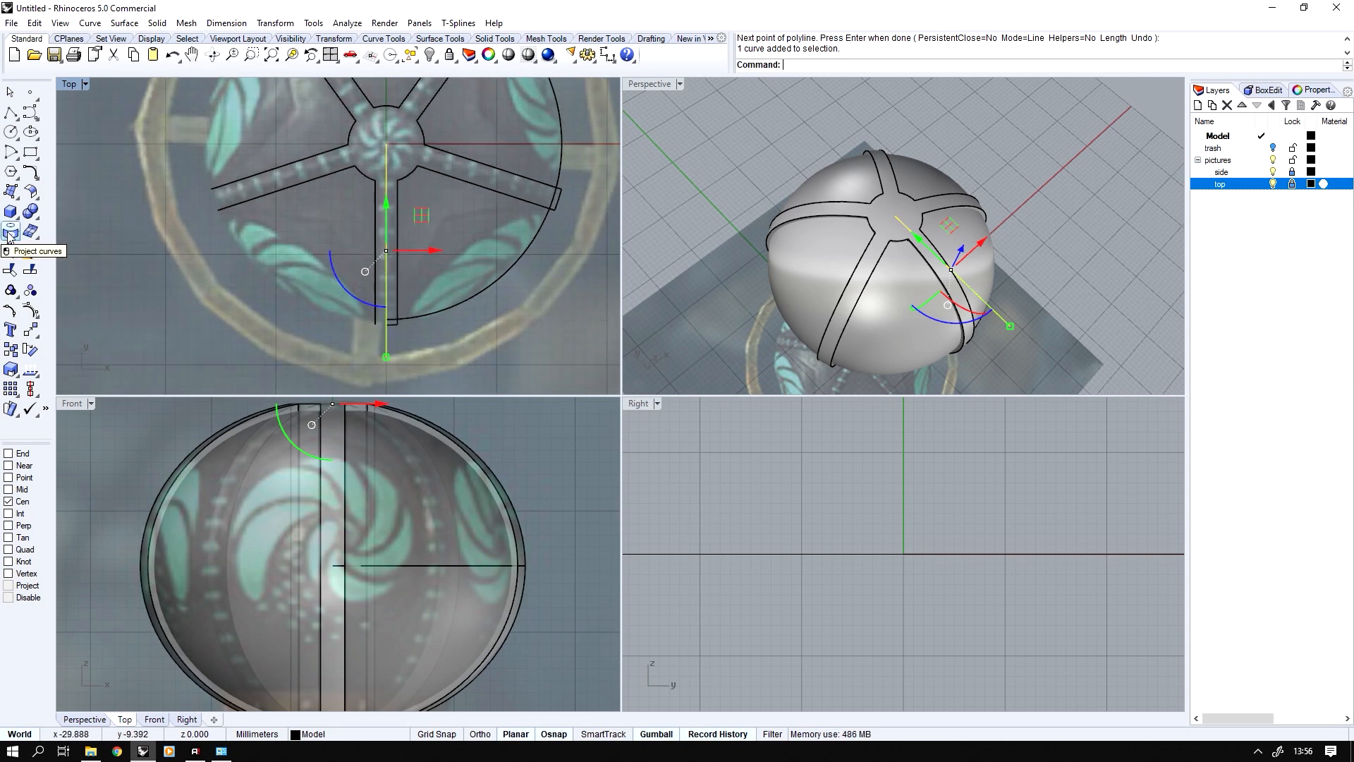
left_click(10, 232)
left_click(322, 180)
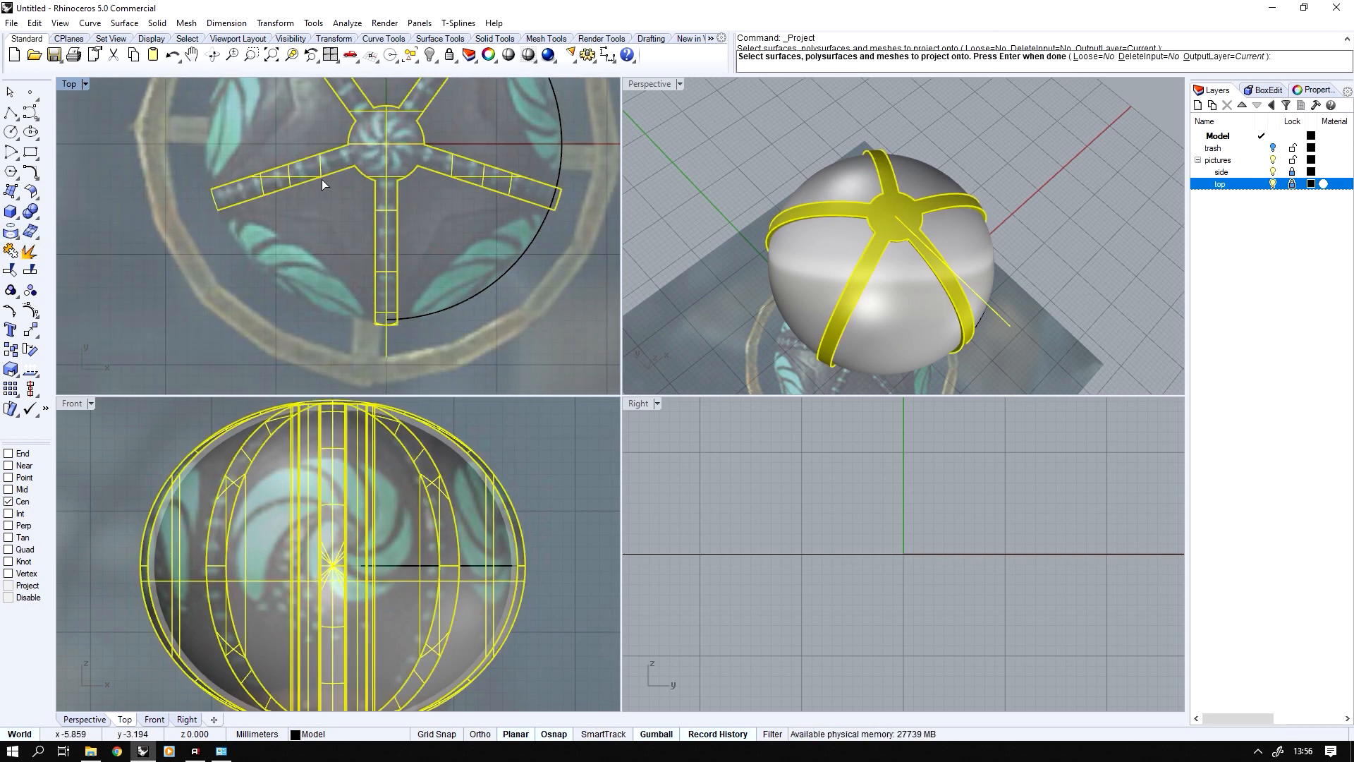
key("Return")
scroll(979, 281, "up", 4)
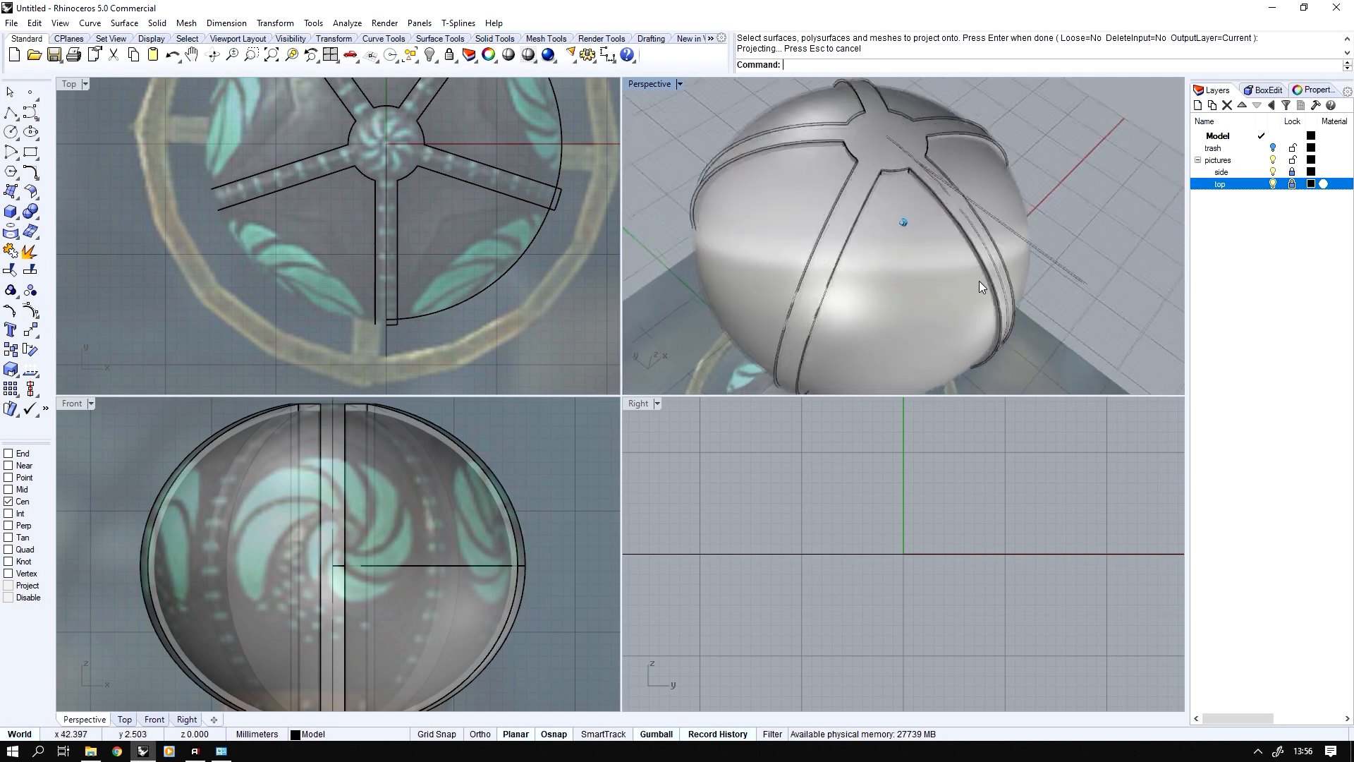
left_click(1082, 272)
key("Delete")
- Place a point on the projected curve just outside the central hub, using the Near snap
scroll(1071, 271, "up", 5)
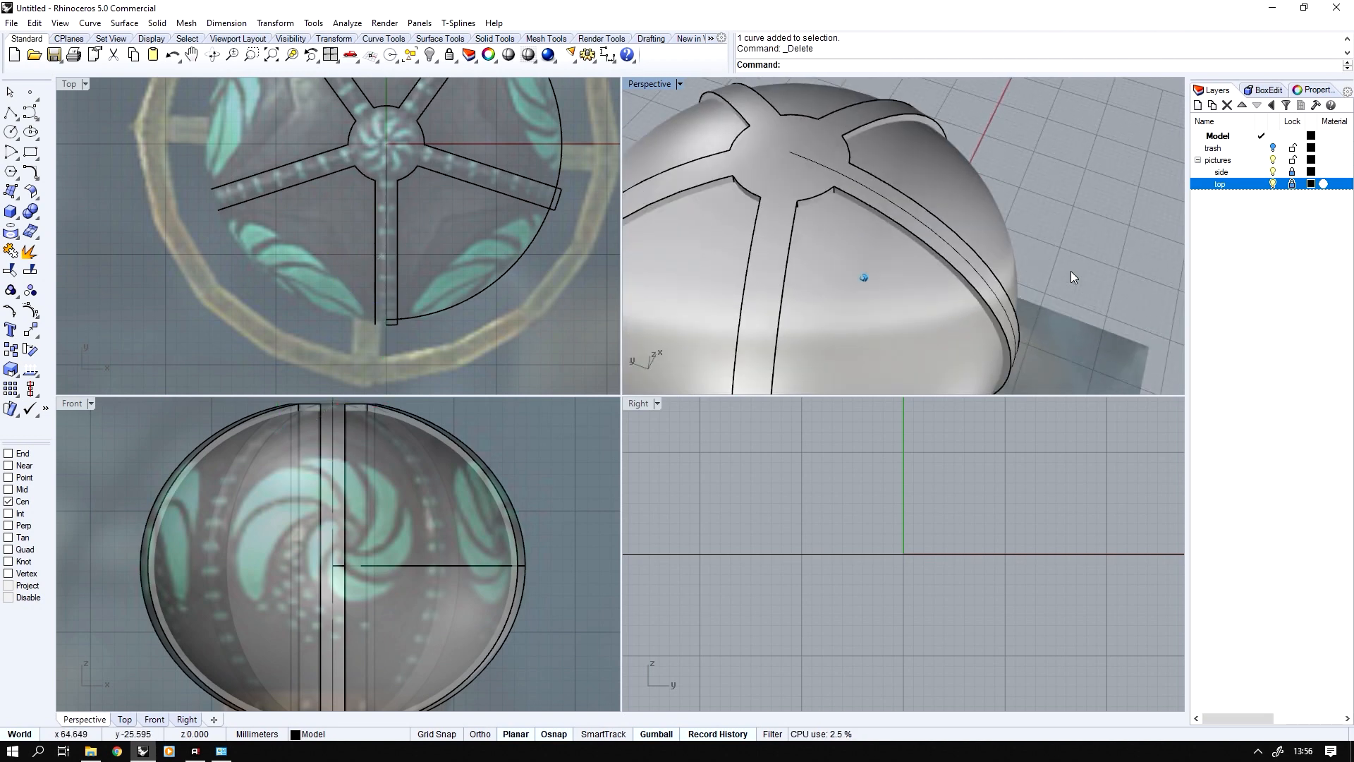
left_click(31, 92)
scroll(387, 183, "up", 3)
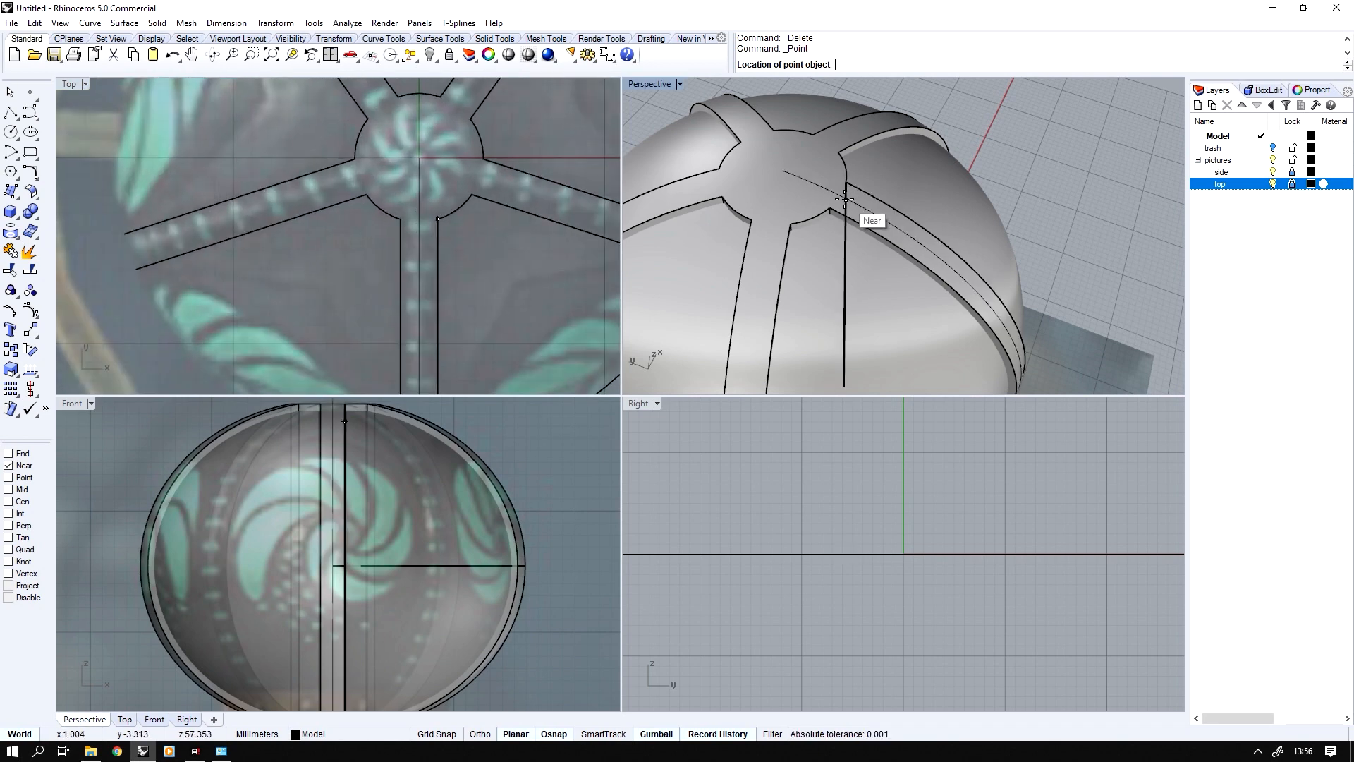
left_click(844, 198)
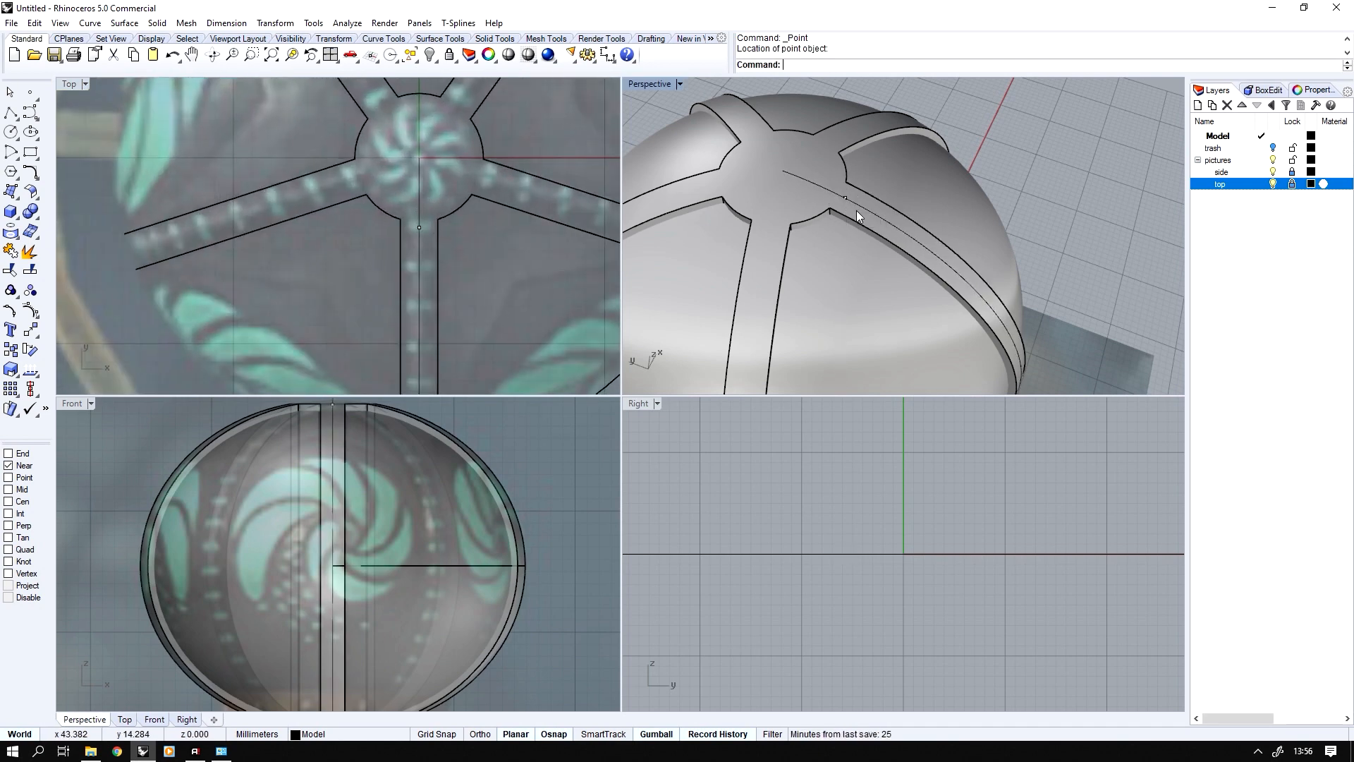
- Place a second point on the projected curve near the underside of the head in the Front view
scroll(854, 212, "down", 1)
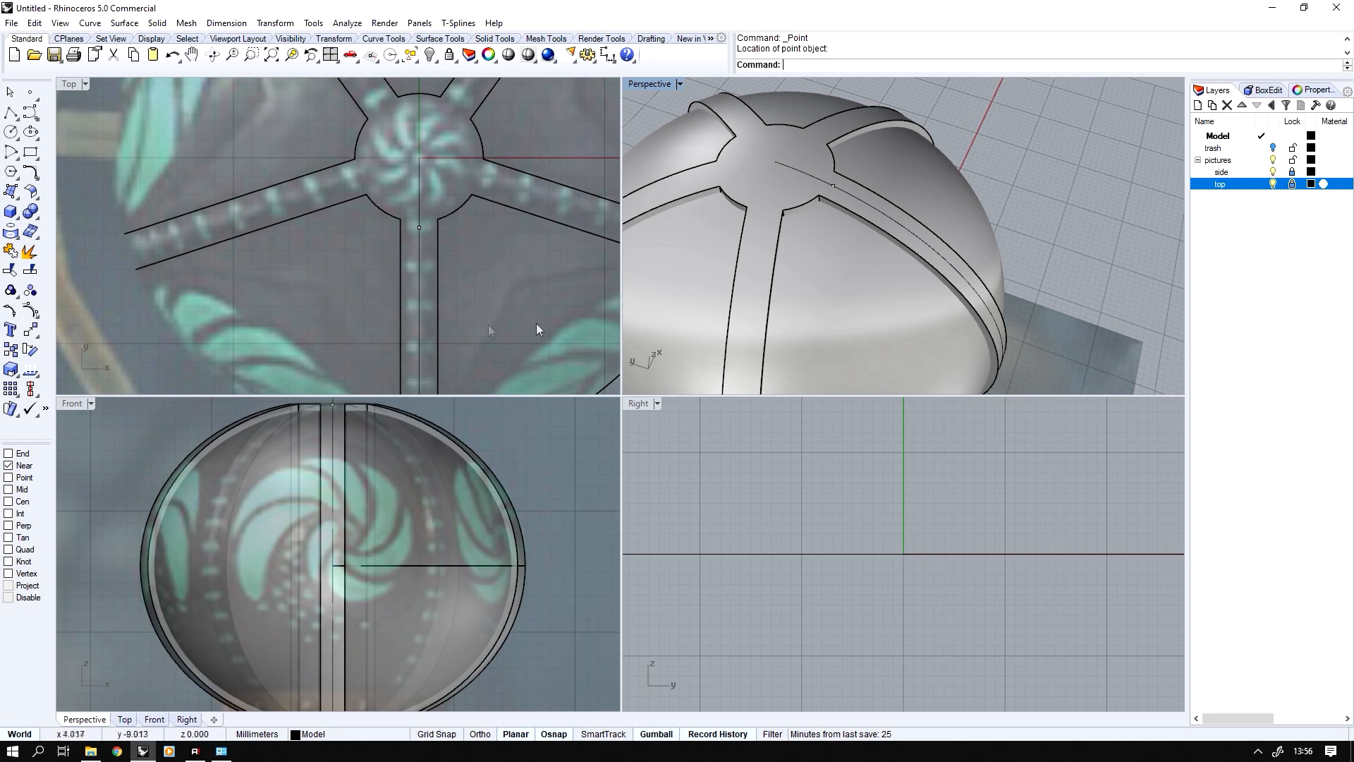
right_click_drag(872, 262, 798, 134)
right_click_drag(397, 561, 397, 474)
scroll(396, 561, "up", 1)
scroll(396, 561, "up", 2)
right_click(395, 611)
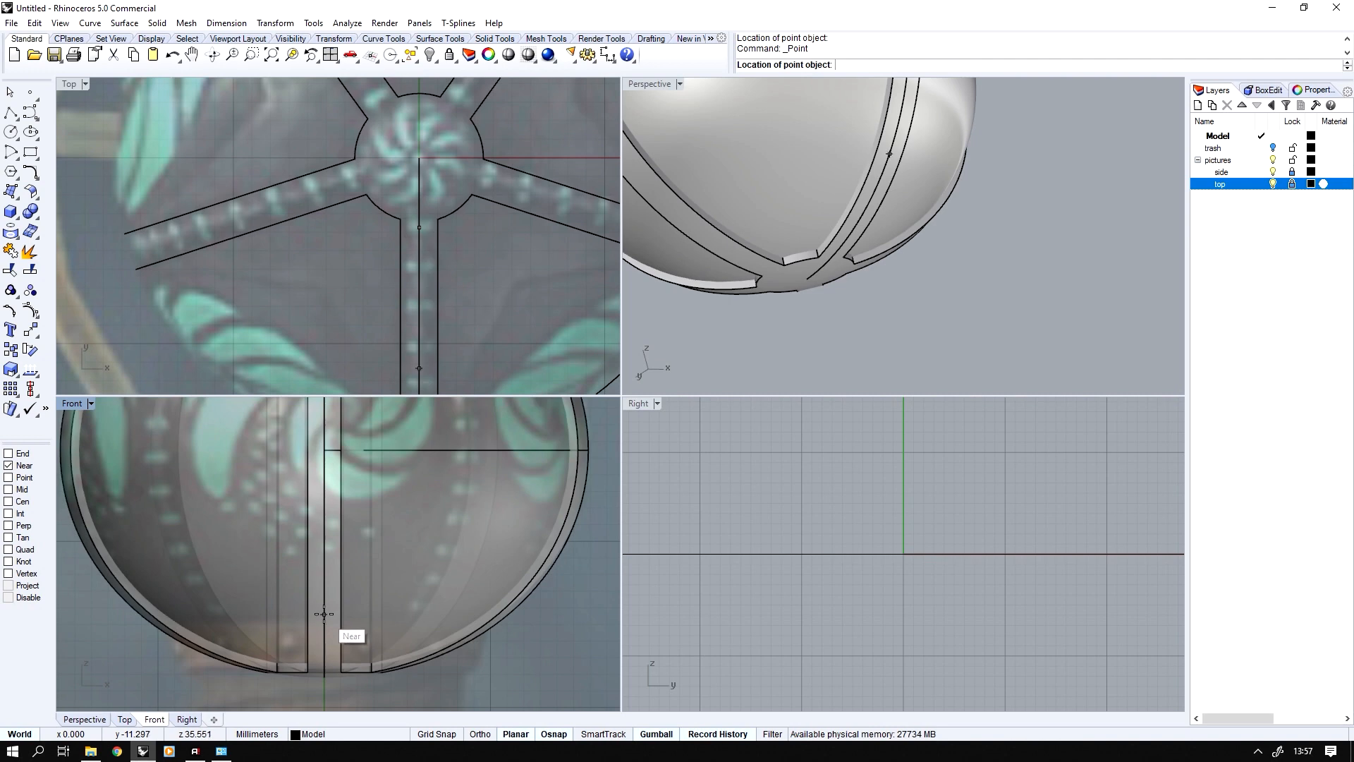
left_click(324, 610)
right_click(325, 610)
key("Escape")
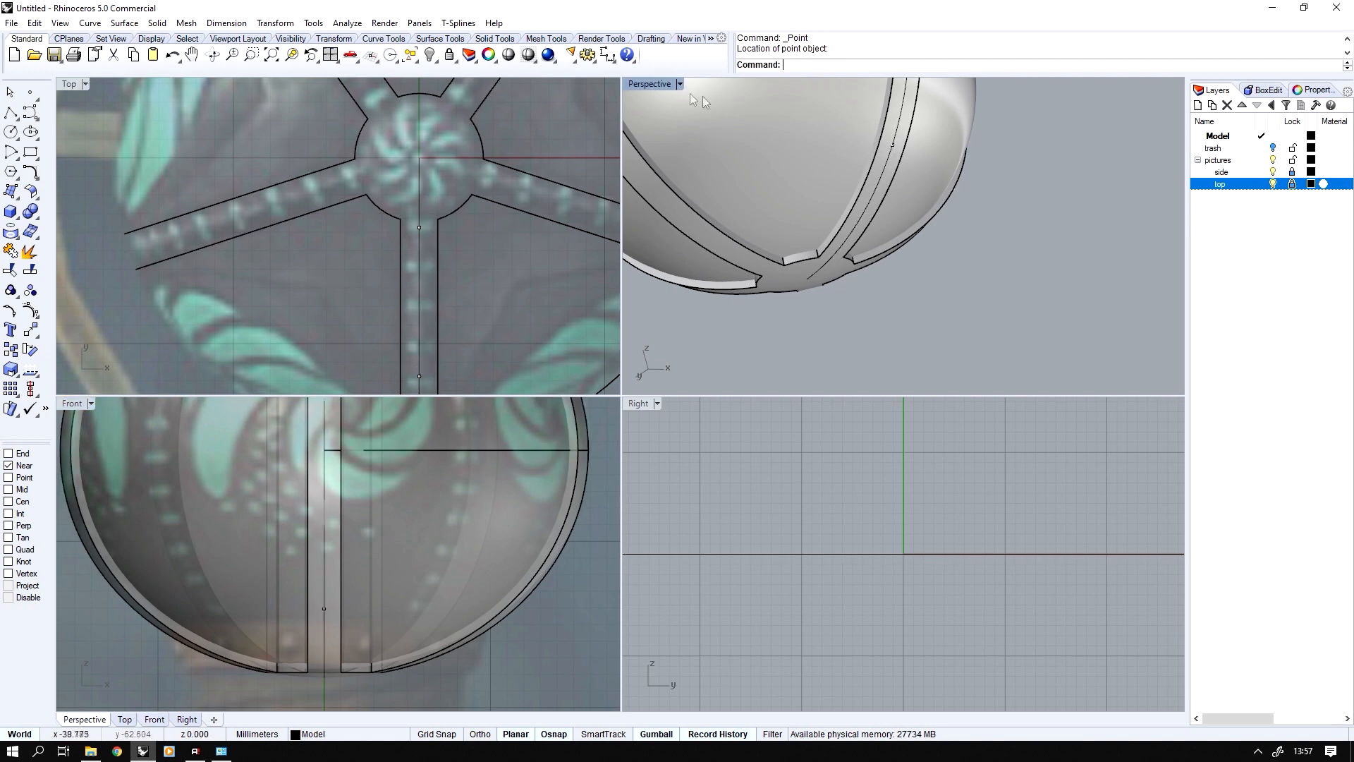
- Isolate the projected seam curve and its two points by hiding the other geometry in the maximized Perspective view
double_click(657, 85)
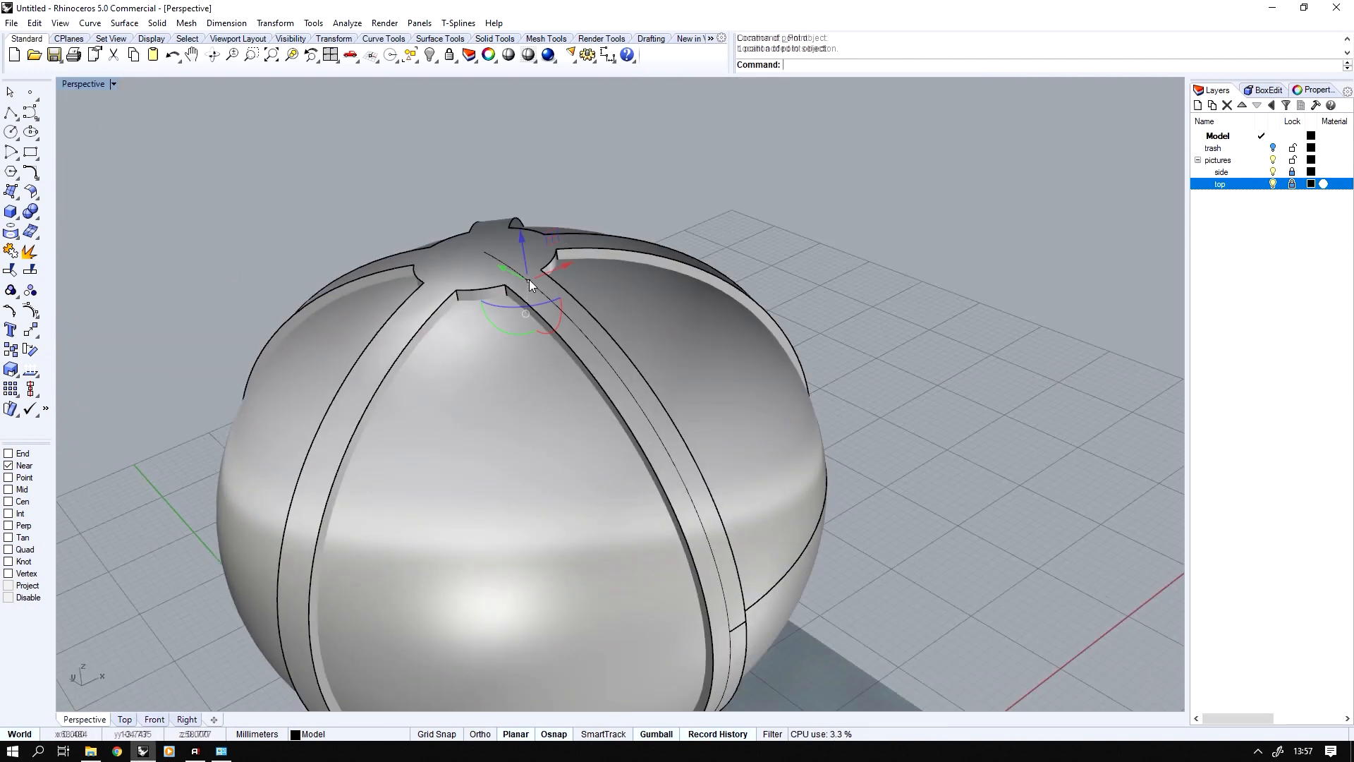
left_click(529, 279)
left_click(688, 282)
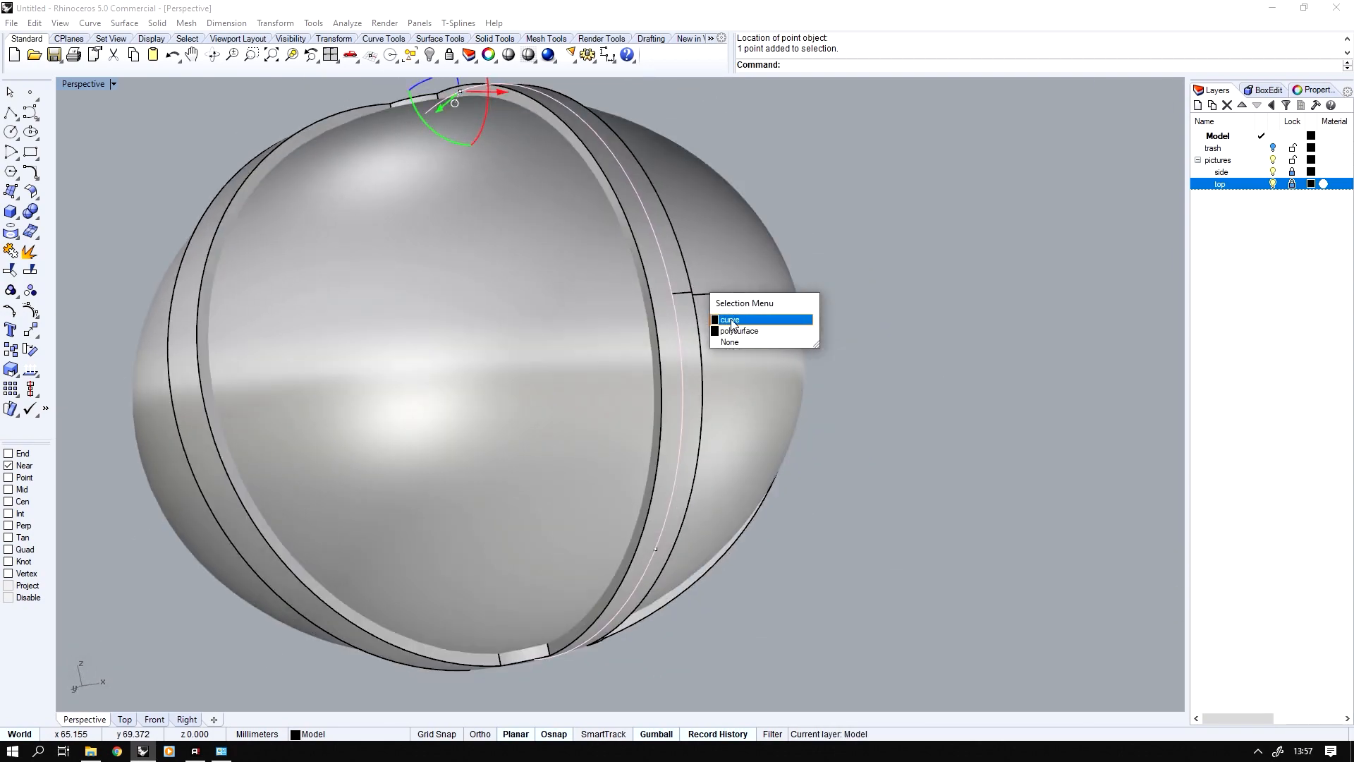
left_click(713, 314)
left_click(752, 463)
key("ctrl+h")
- Trim both ends of the projected curve at the two points
left_click_drag(479, 306, 518, 351)
left_click_drag(507, 496, 579, 584, "shift")
left_click(11, 271)
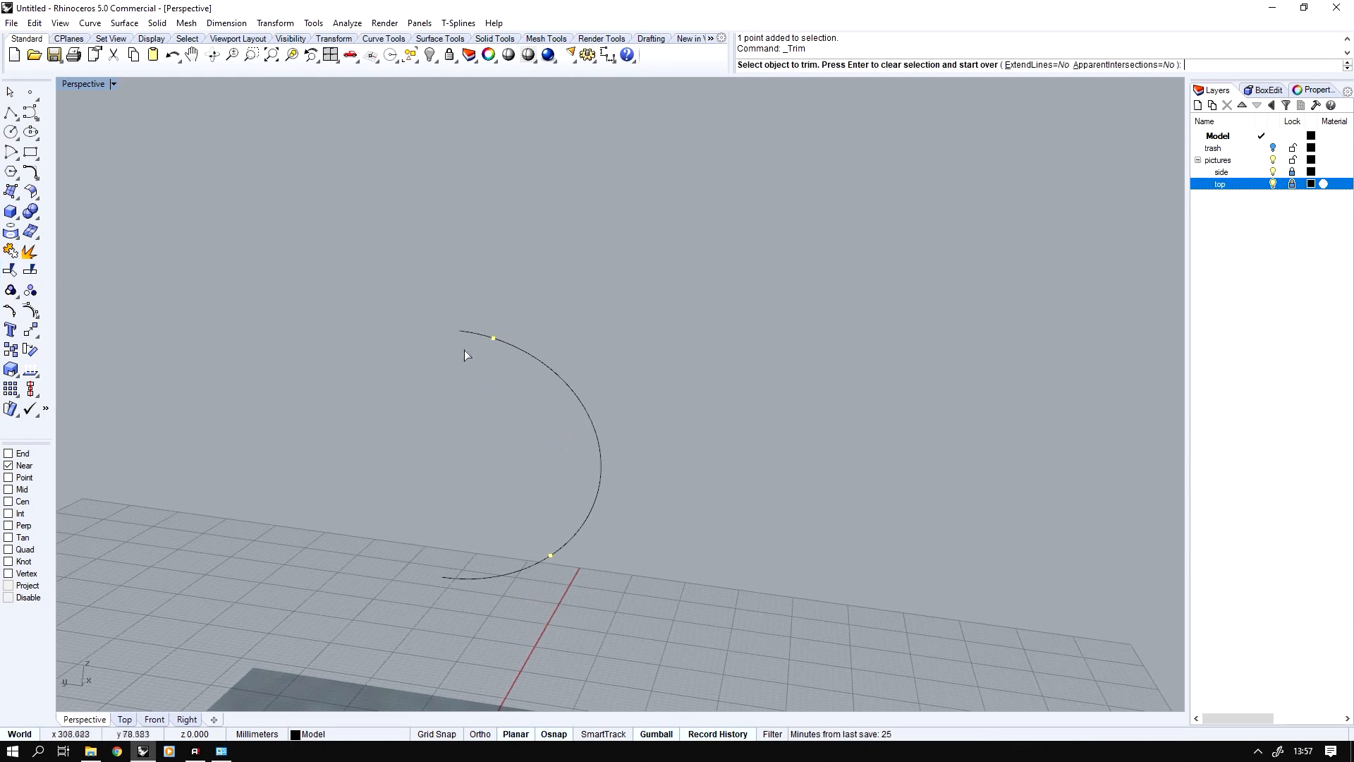
left_click(514, 574)
right_click(510, 570)
- Delete the two cutting points and show the hidden head geometry again
left_click_drag(500, 535, 602, 598)
left_click_drag(474, 315, 543, 387, "shift")
key("Delete")
right_click_drag(544, 387, 536, 380)
type("show")
key("Return")
- Create a sphere slightly narrower than the seam band, centred on the upper end of the trimmed curve
scroll(522, 381, "up", 8)
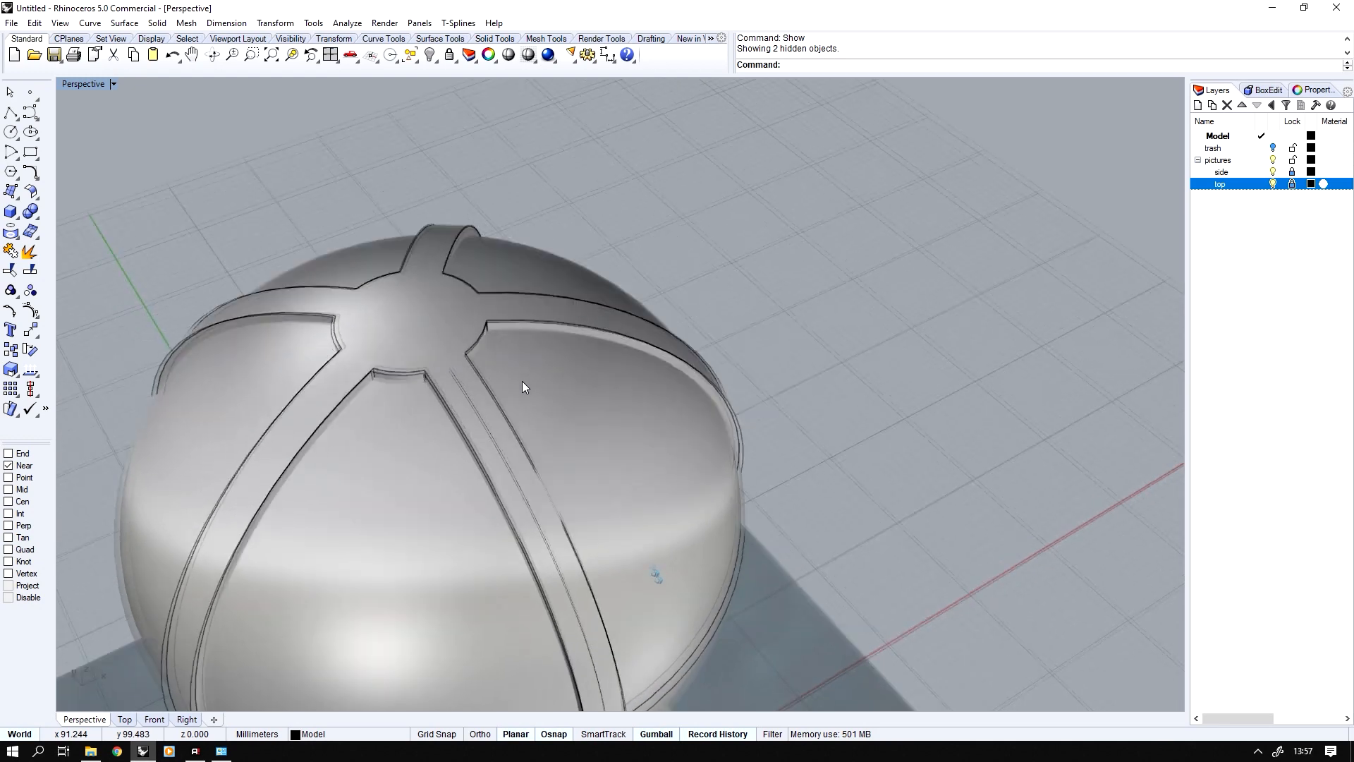
left_click(11, 211)
left_click(46, 217)
scroll(520, 367, "up", 4)
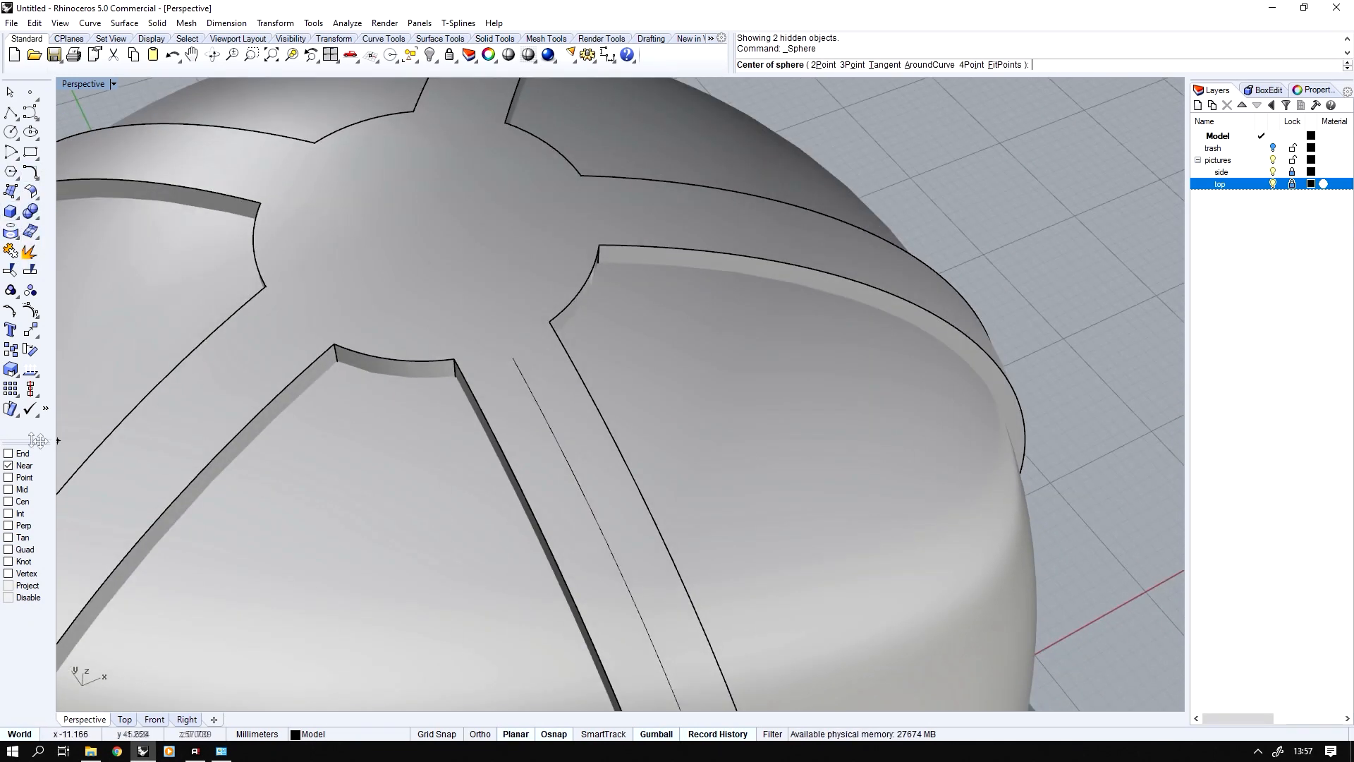
right_click(24, 454)
left_click(513, 357)
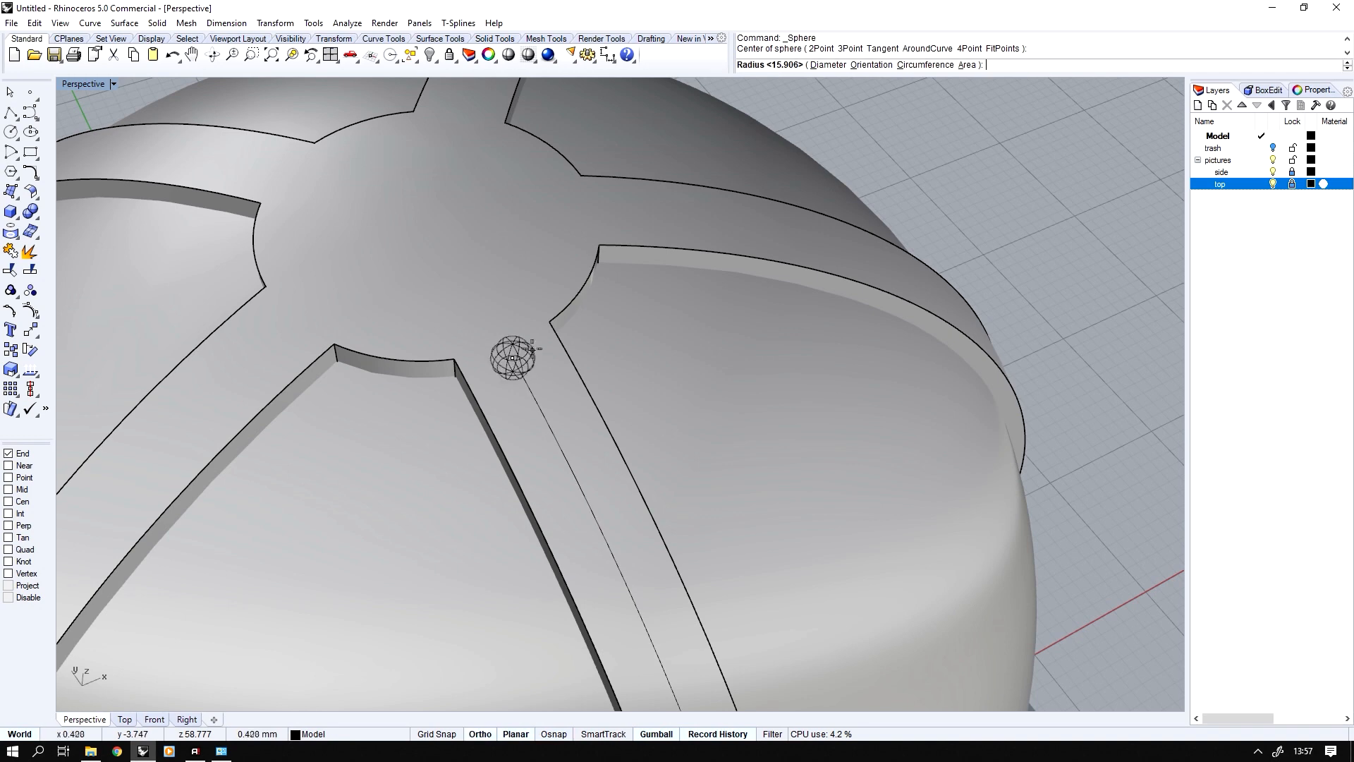
left_click(545, 353)
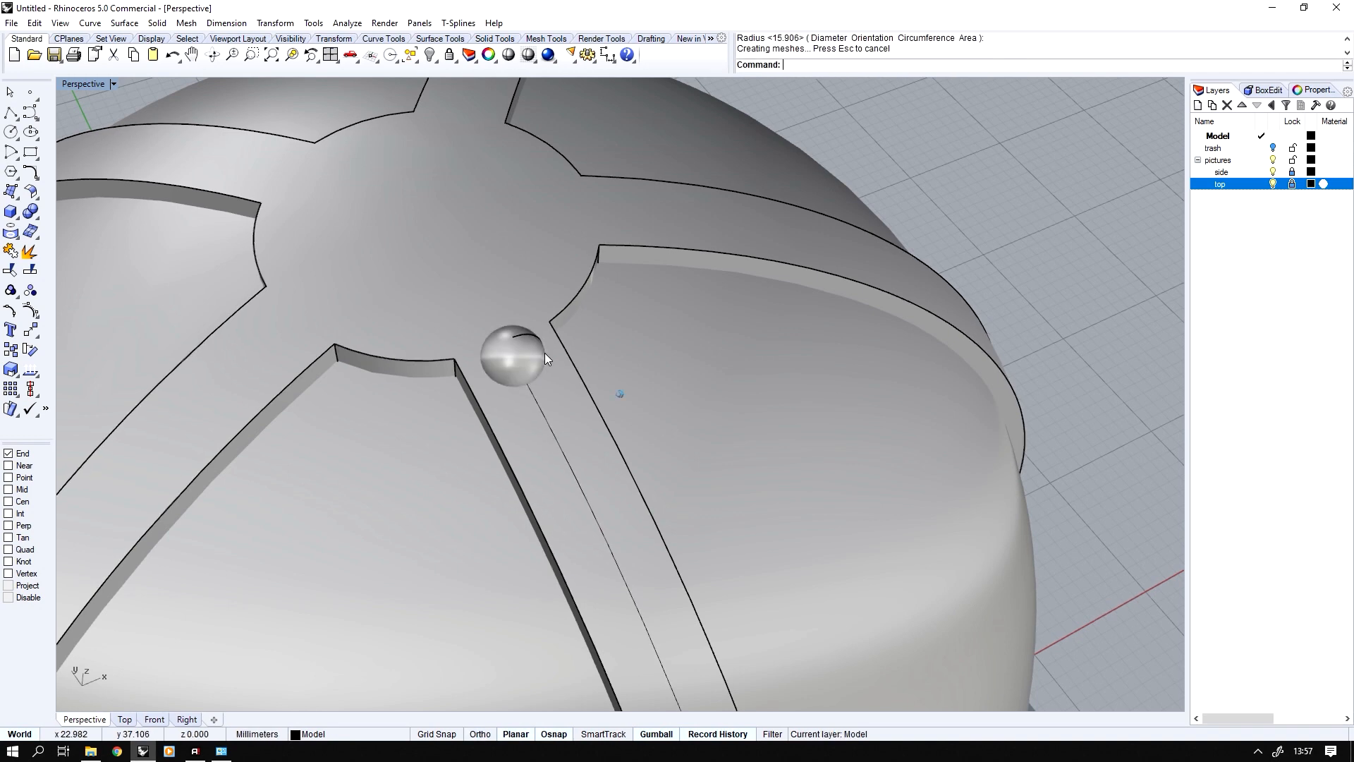
- Array the sphere along the trimmed curve with 15 items and Freeform orientation
scroll(544, 353, "down", 5)
scroll(545, 353, "down", 4)
left_click(514, 270)
middle_click(575, 280)
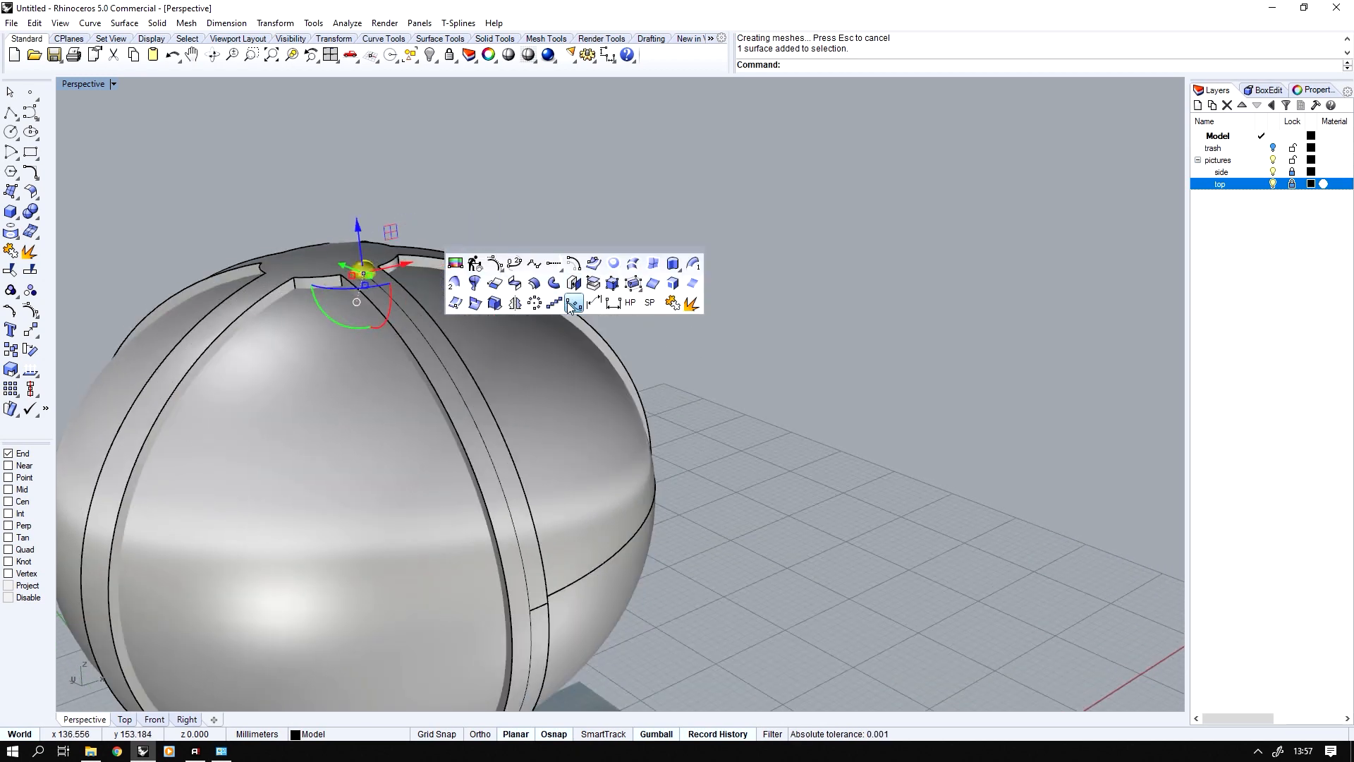
left_click(575, 304)
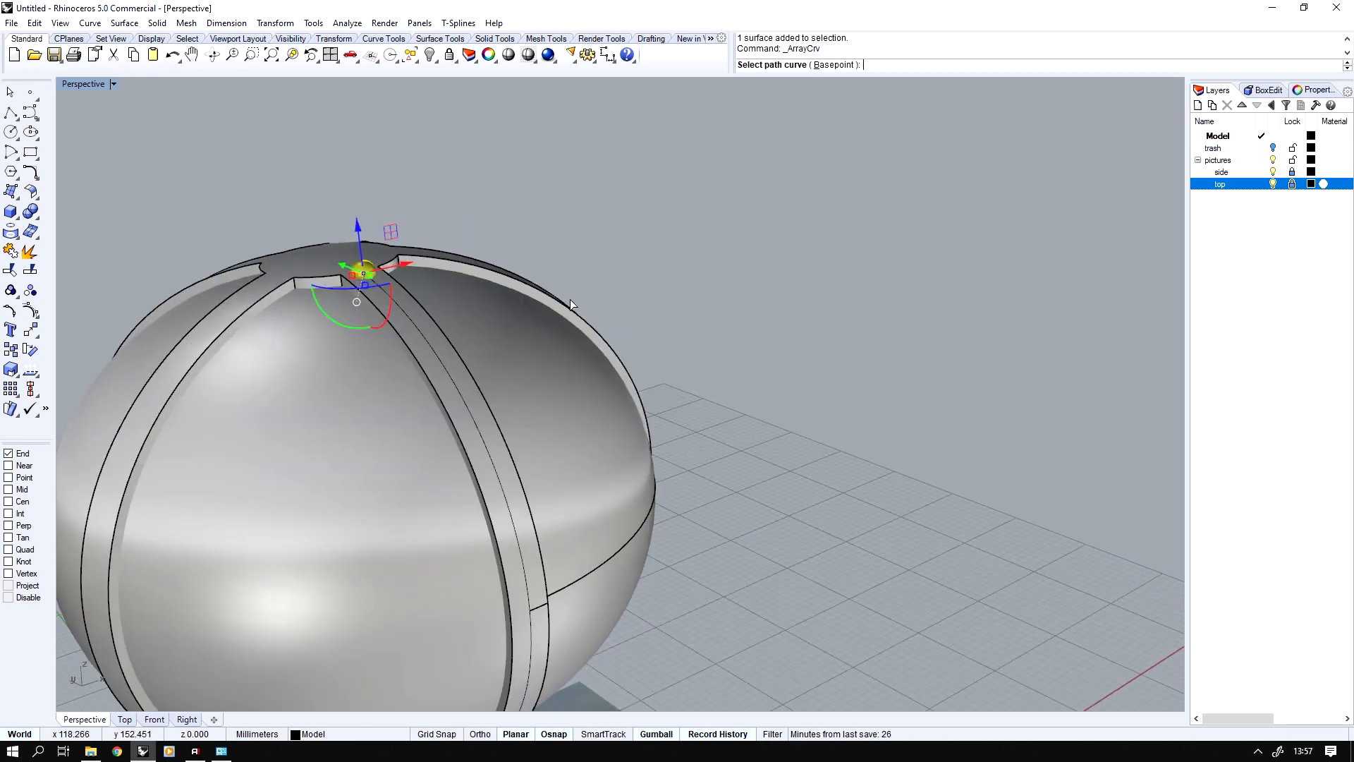
scroll(395, 472, "up", 2)
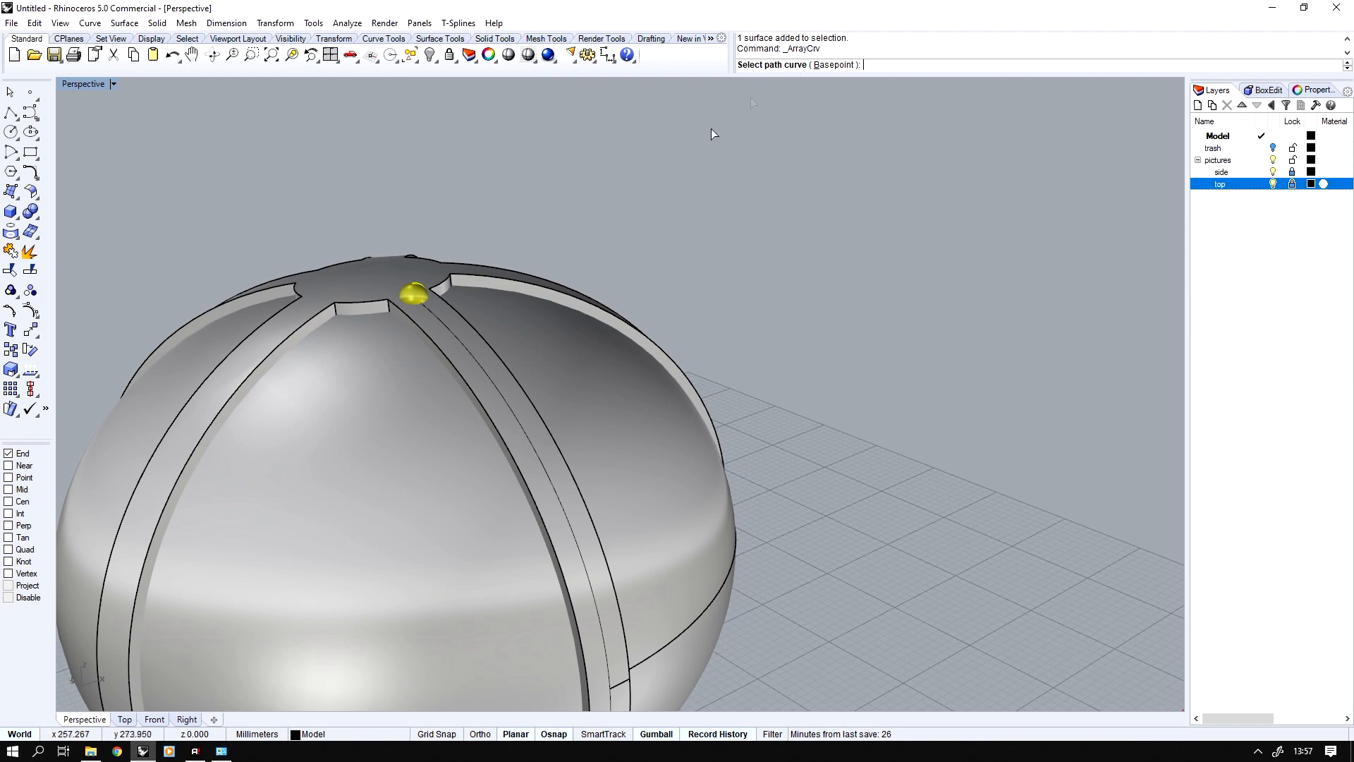
left_click(433, 313)
key("Return")
key("Return")
left_click(422, 314)
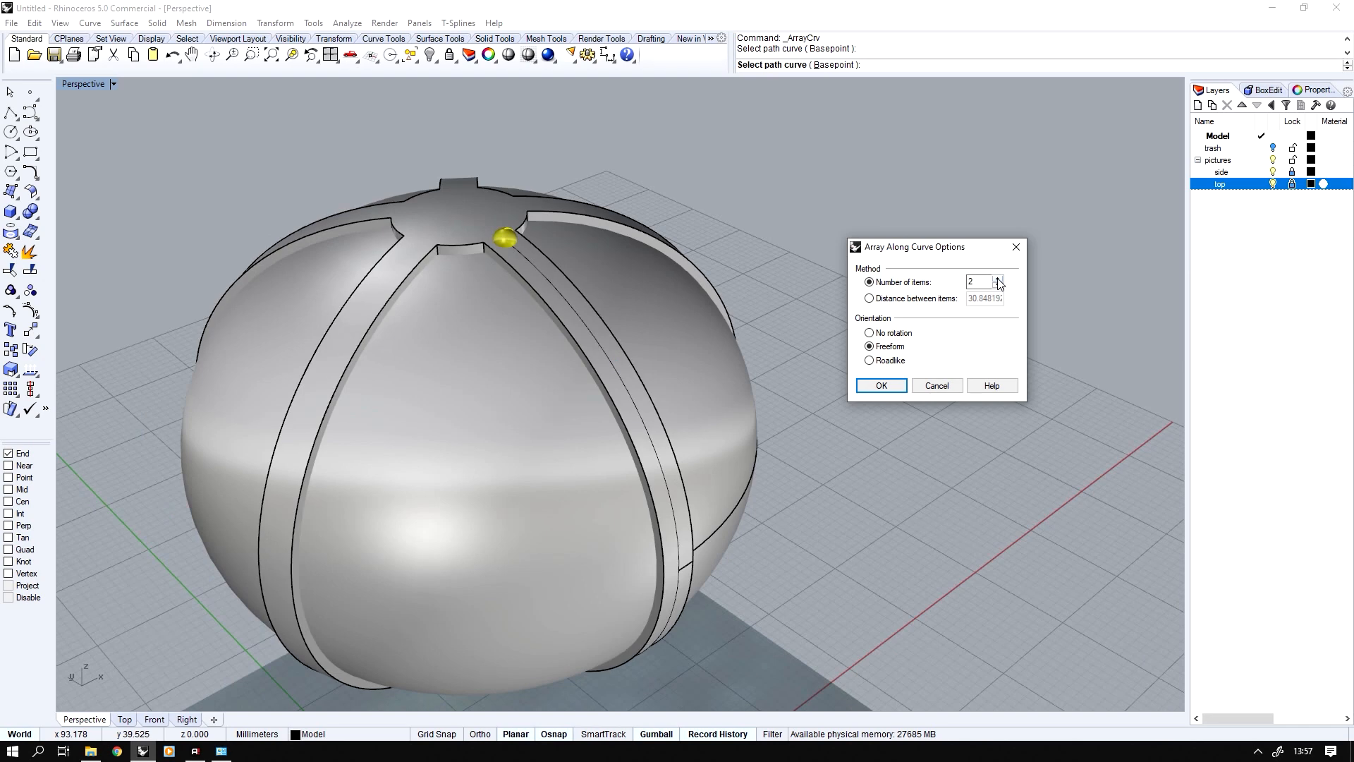
double_click(79, 84)
scroll(392, 570, "down", 5)
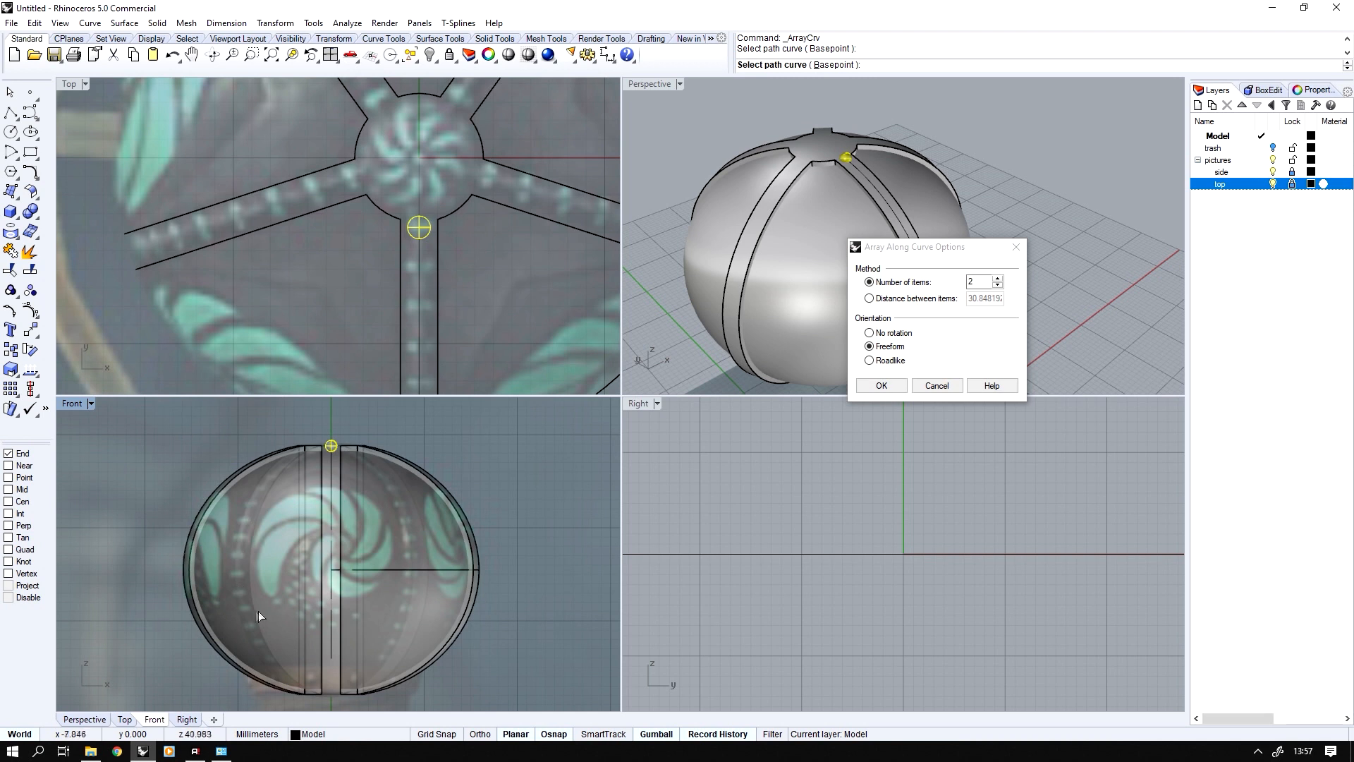
left_click(963, 282)
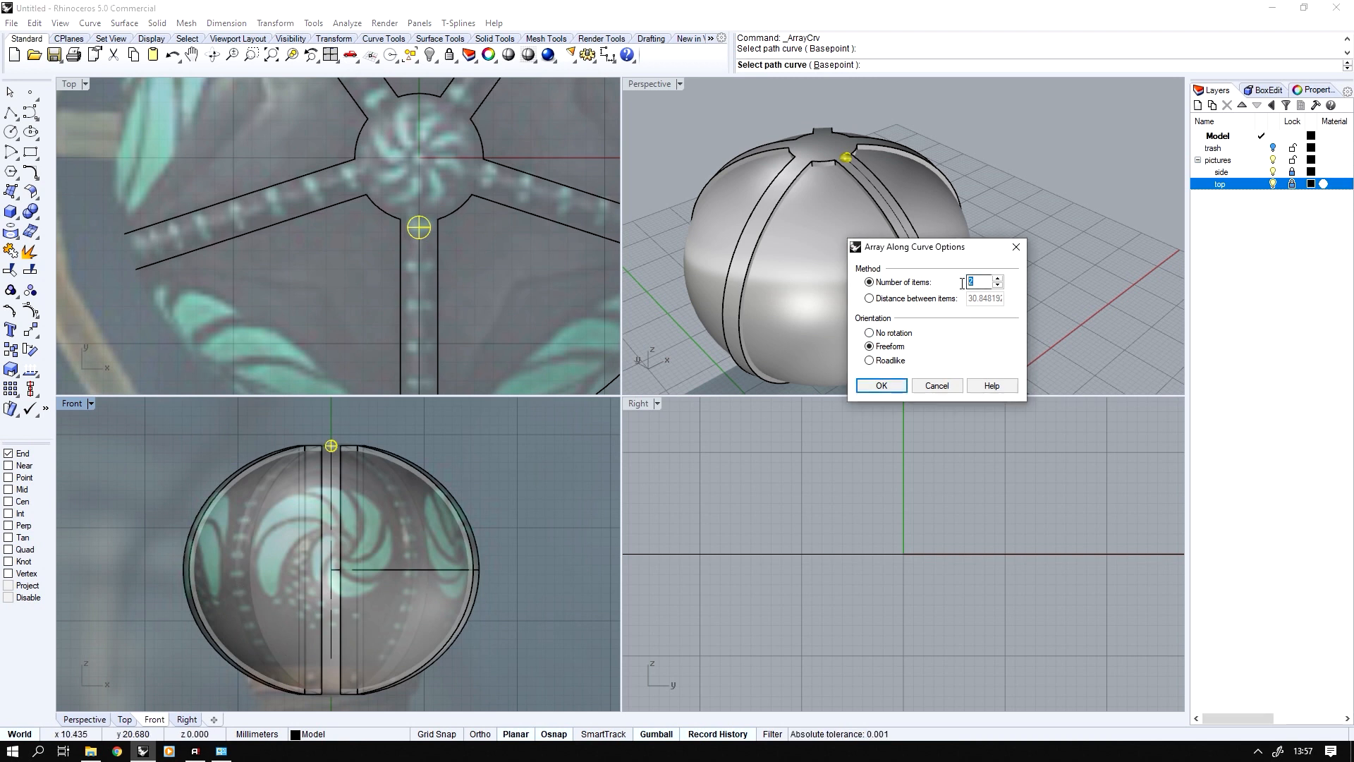
type("15")
key("Return")
right_click_drag(961, 284, 770, 287)
- Delete the path curve running through the row of spheres
left_click(419, 248)
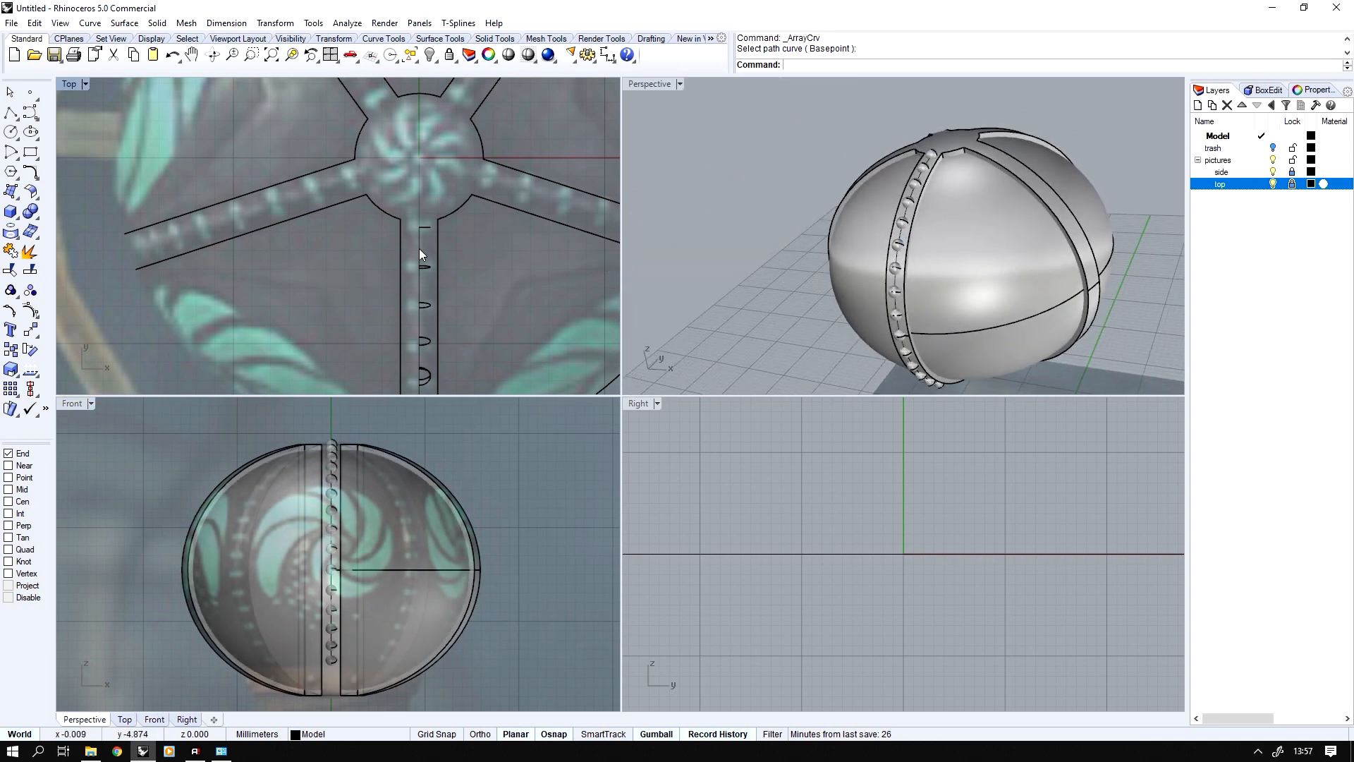
right_click_drag(896, 233, 916, 227)
key("Delete")
- Group the 15 spheres on the lower seam band
scroll(917, 219, "up", 5)
scroll(402, 237, "down", 3)
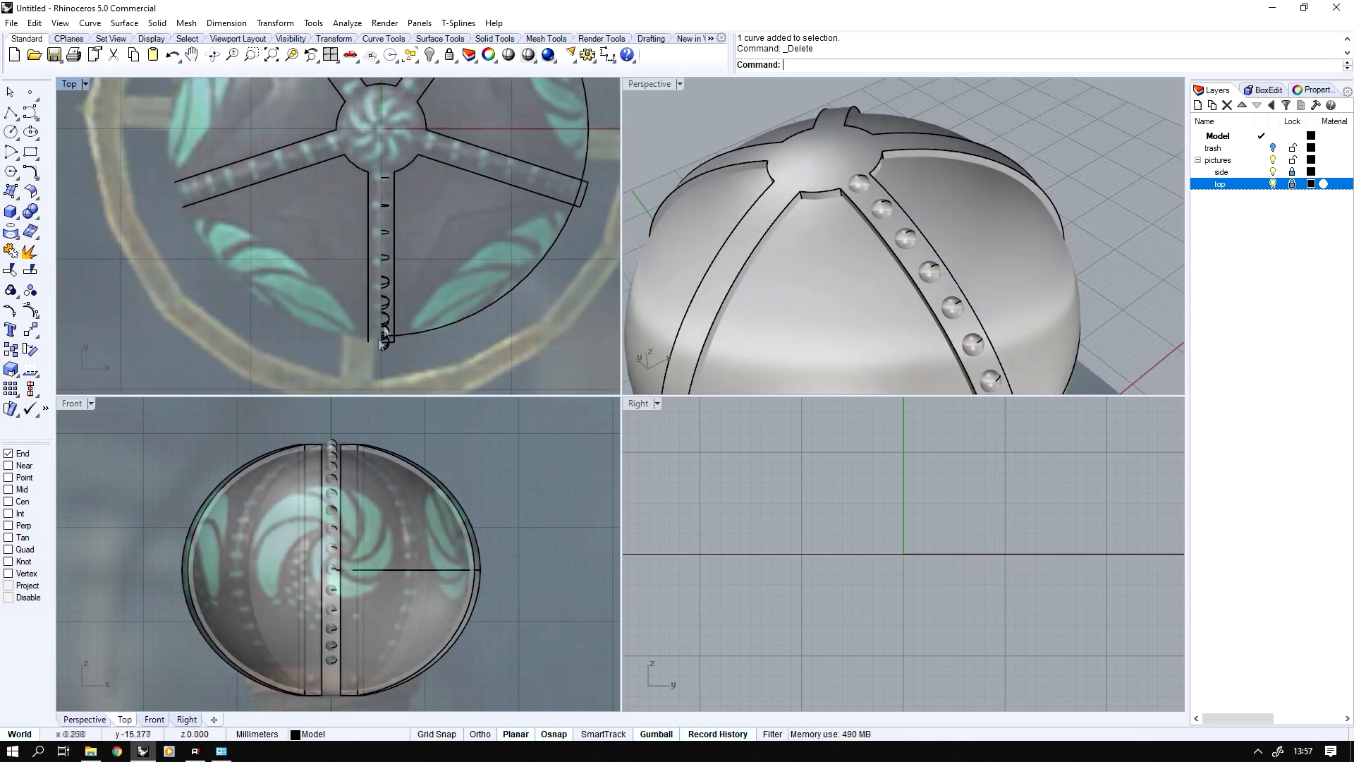
left_click_drag(353, 353, 415, 169)
scroll(923, 243, "down", 6)
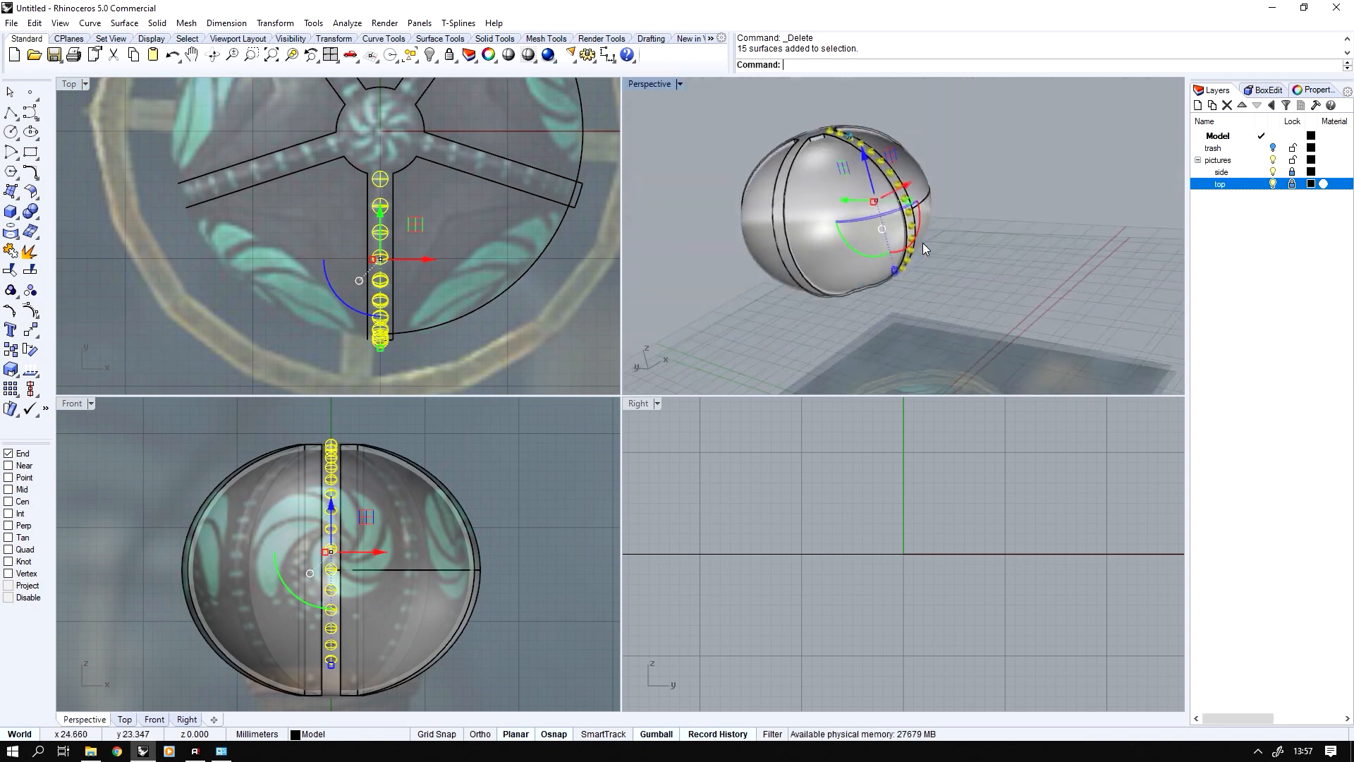
right_click_drag(923, 243, 906, 257)
left_click(10, 251)
- Polar-array the sphere group around the origin in the Top view with 5 items over 360 degrees
right_click_drag(383, 137, 394, 233)
middle_click(394, 233)
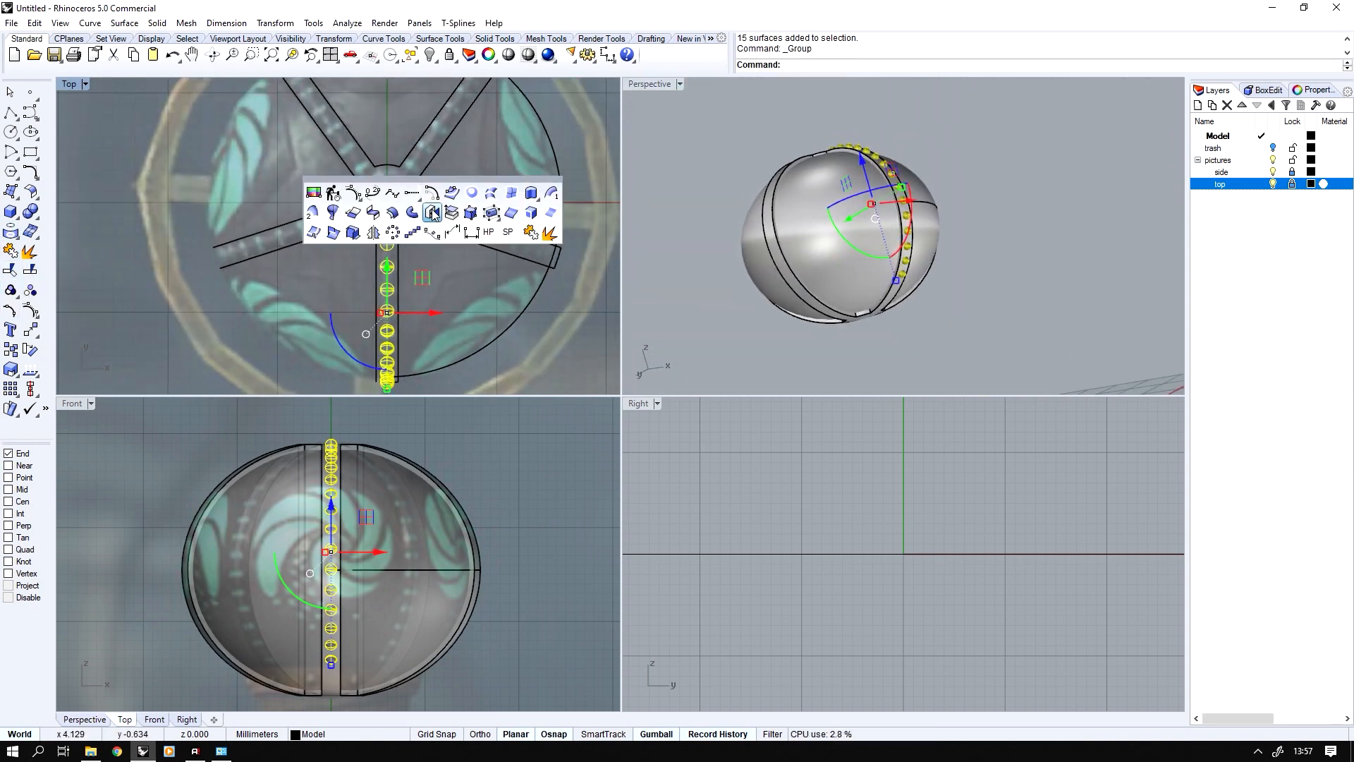
left_click(393, 233)
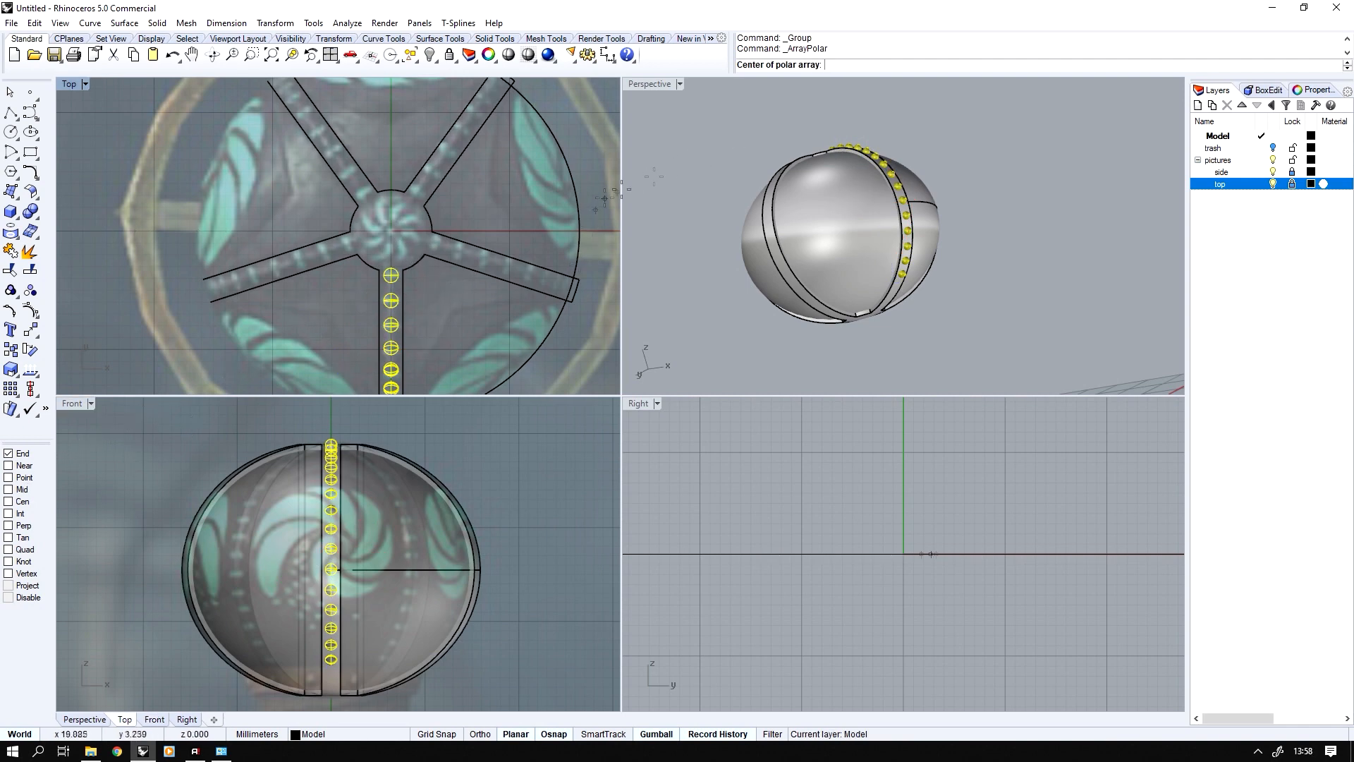
type("0")
key("Return")
key("Return")
key("Return")
key("Return")
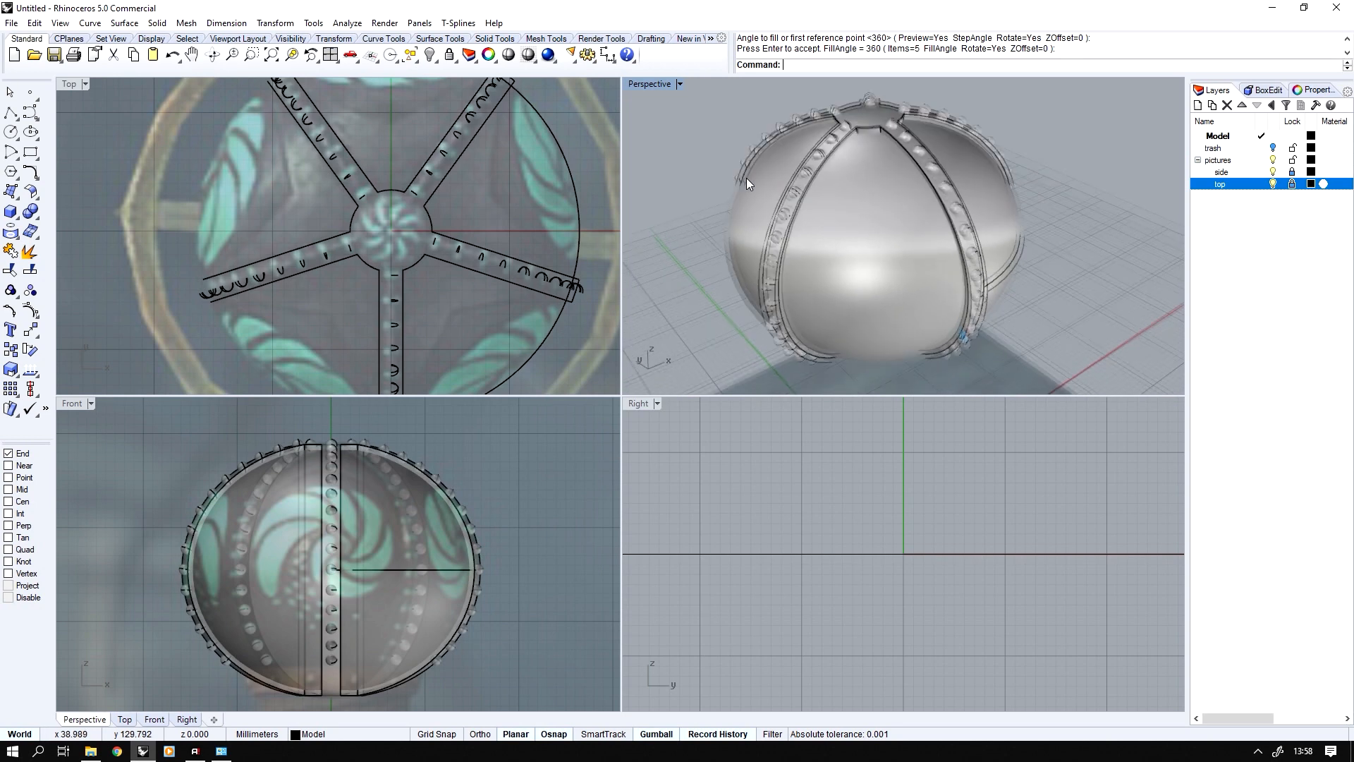
- Draw a circle about 0.8 mm in diameter centred on the origin in the Top view
scroll(367, 248, "up", 3)
scroll(352, 251, "up", 2)
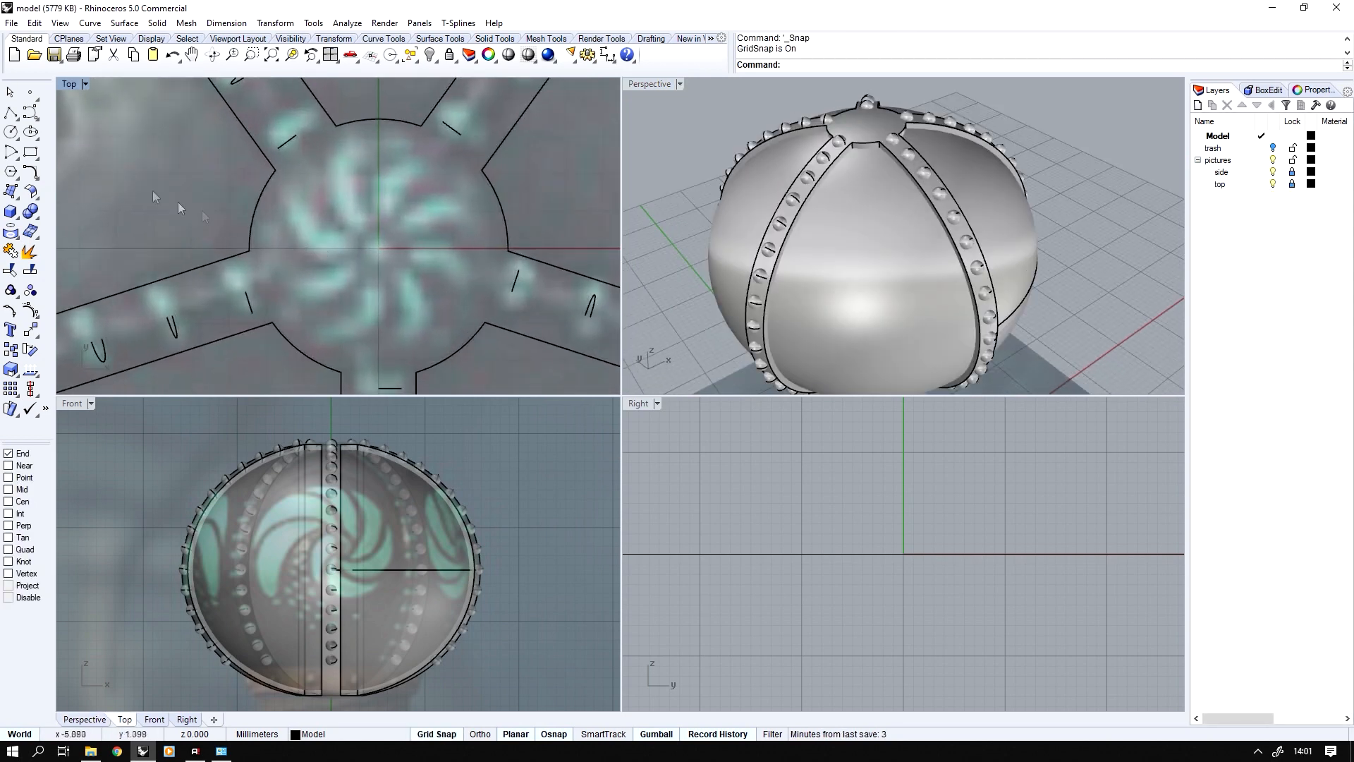
left_click(12, 134)
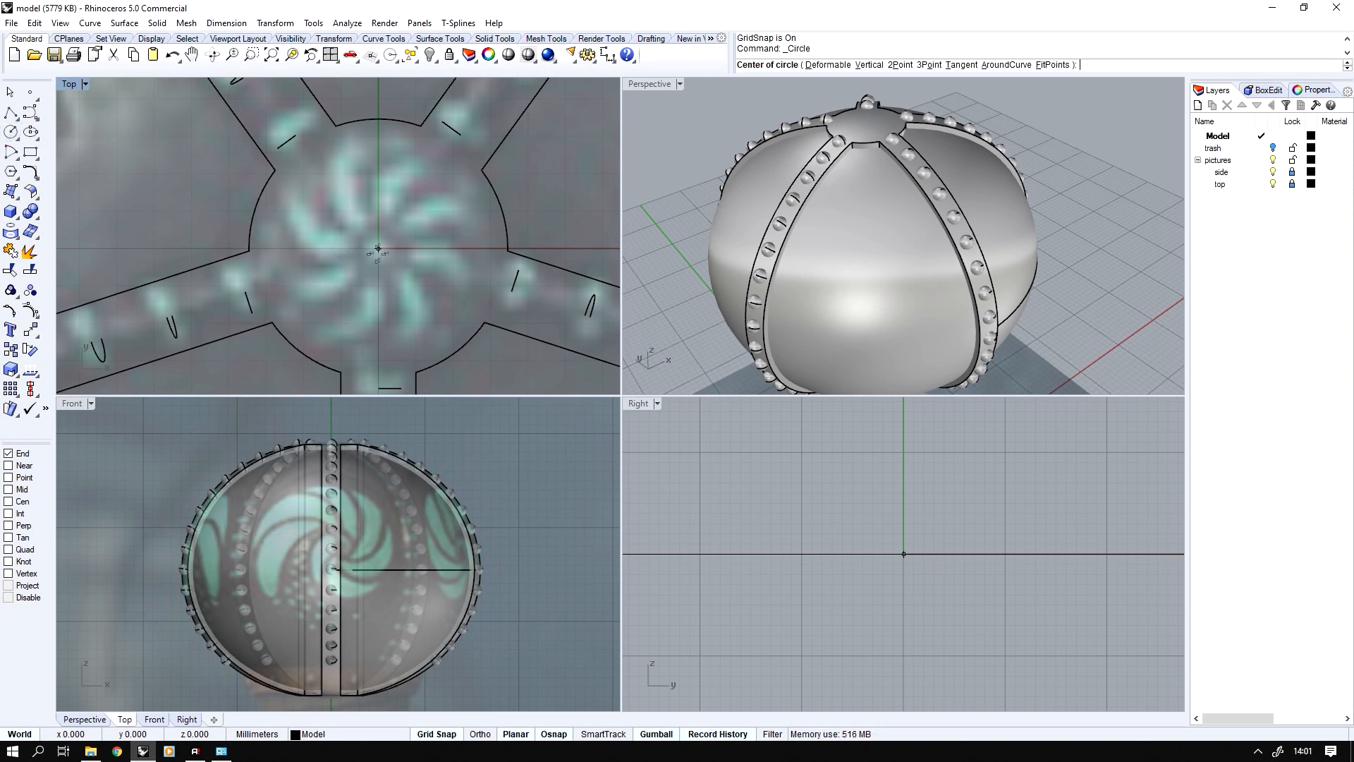
left_click(378, 249)
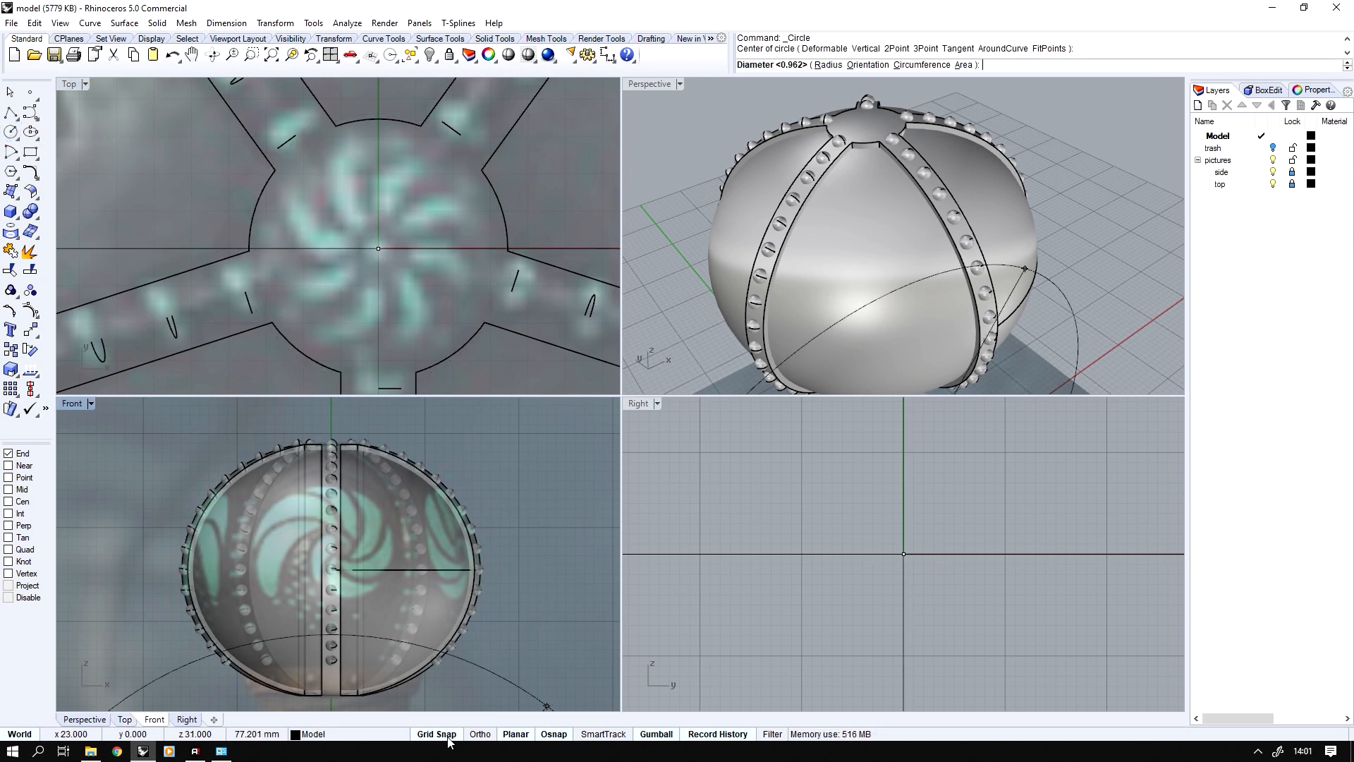
key("shift")
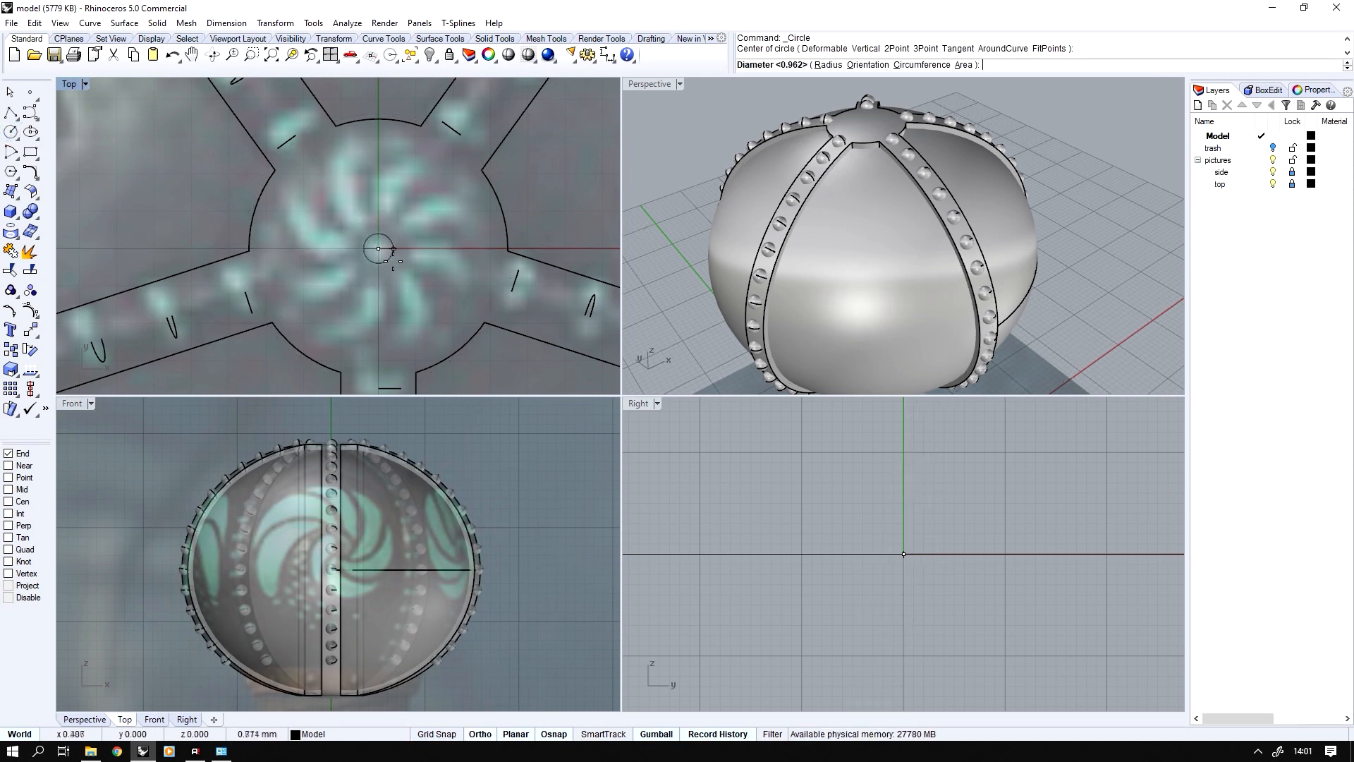
left_click(393, 251)
- Draw a narrow upright ellipse above the small circle, over the reference swirl blade in the Top view
scroll(392, 170, "up", 2)
scroll(372, 237, "up", 1)
right_click_drag(193, 188, 178, 194)
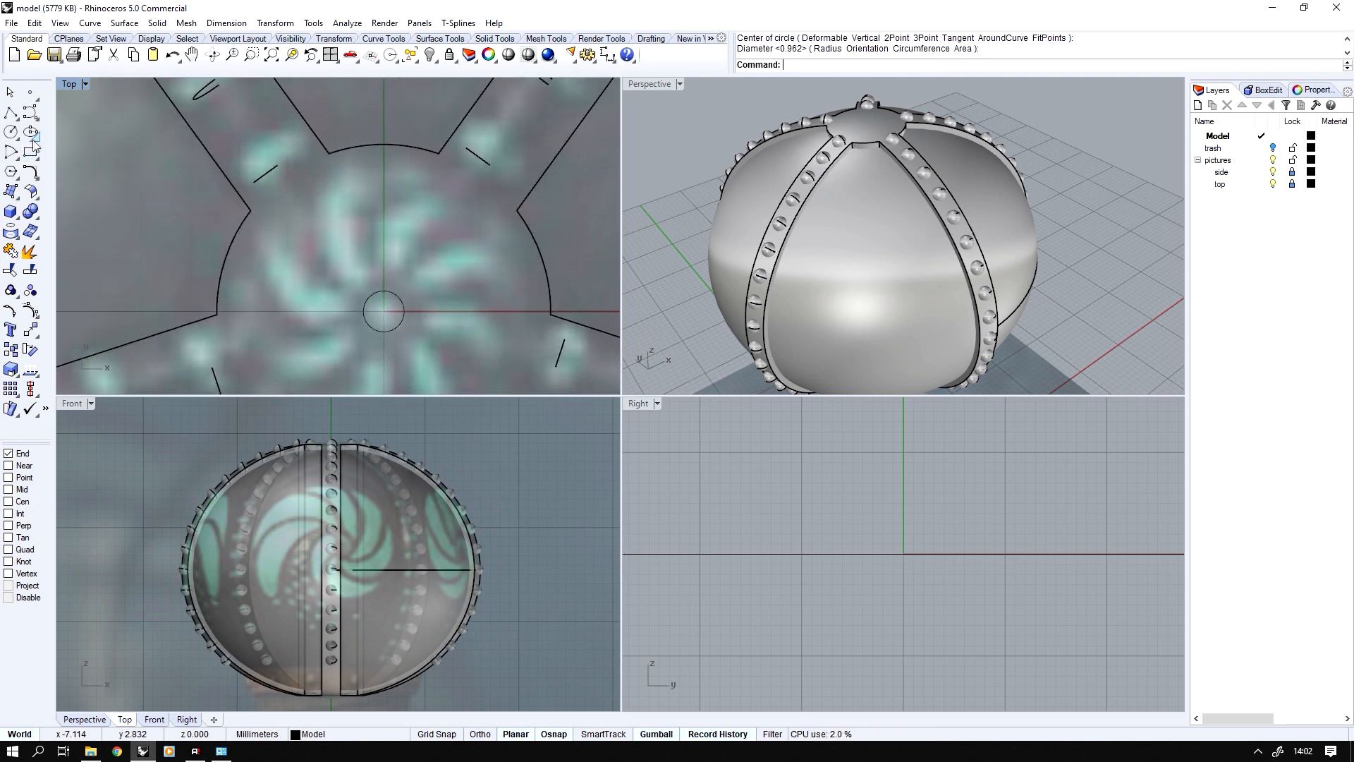
left_click(31, 134)
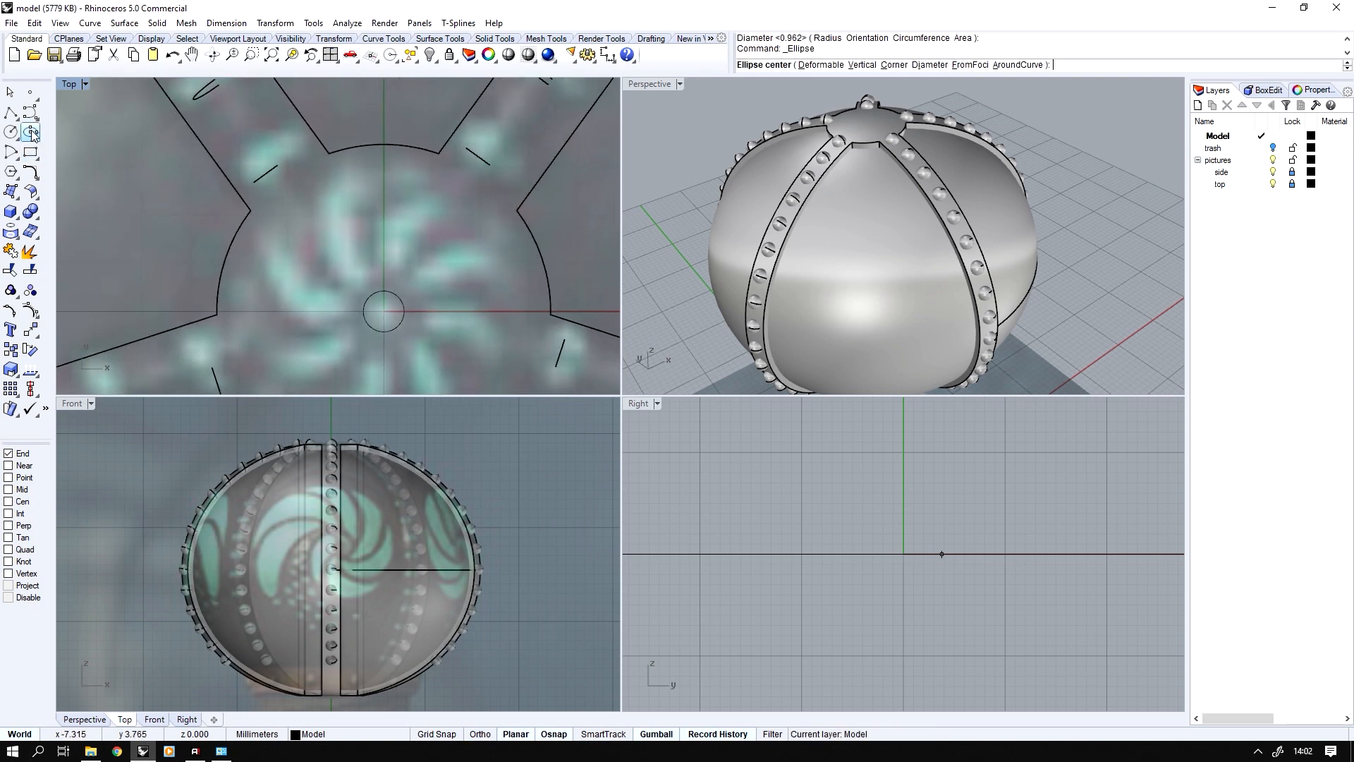
left_click(386, 226)
left_click(386, 178)
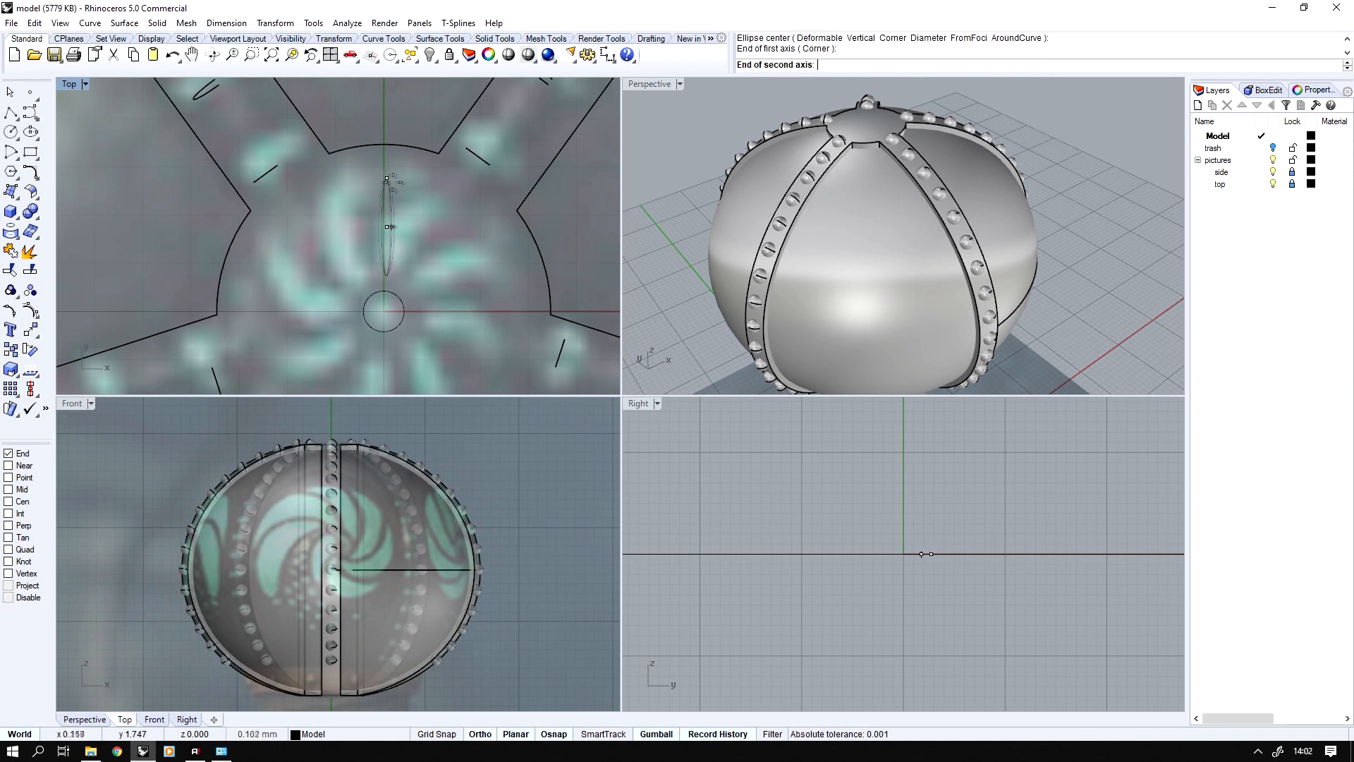
left_click(402, 227)
- Apply a bounding-box control cage to the ellipse on the CPlane with 4 points per direction, degree 3 and a Global region
left_click(396, 201)
middle_click(395, 202)
scroll(395, 201, "up", 2)
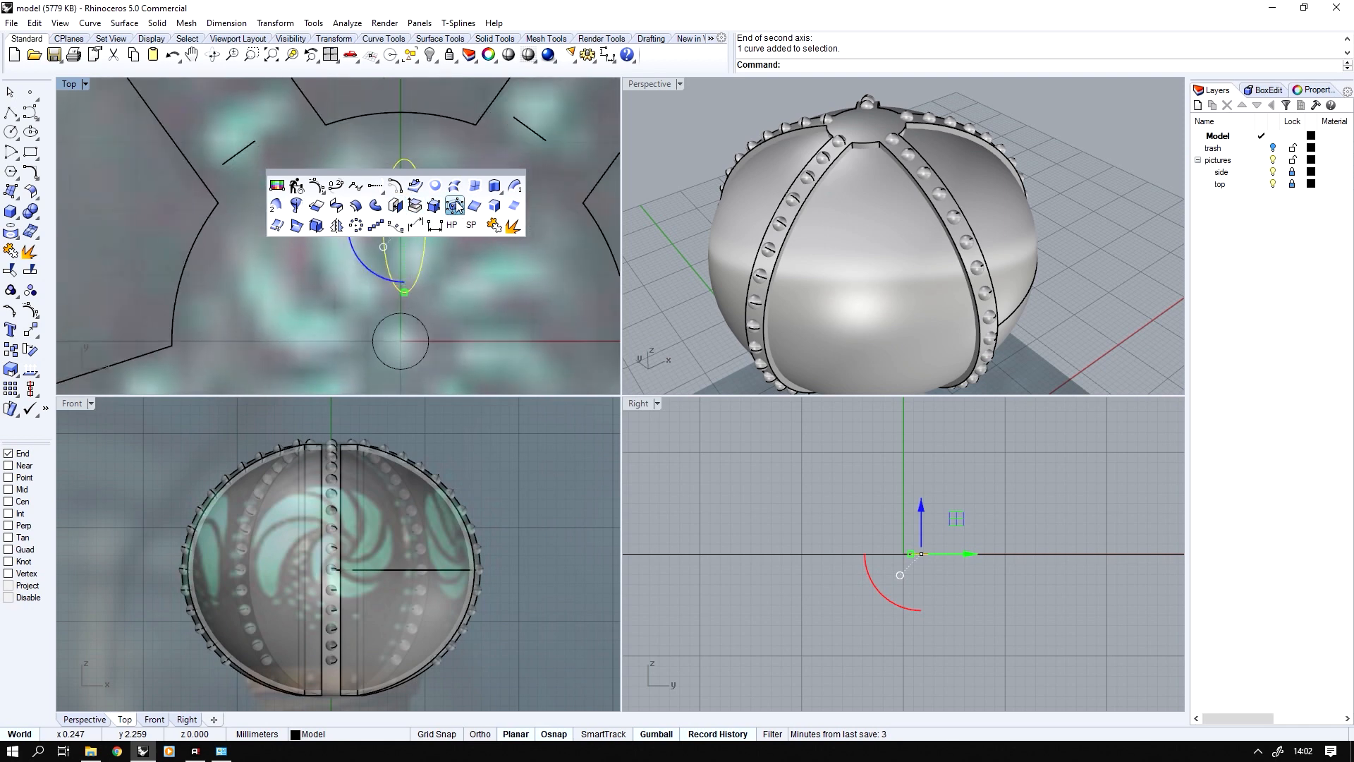
left_click(456, 205)
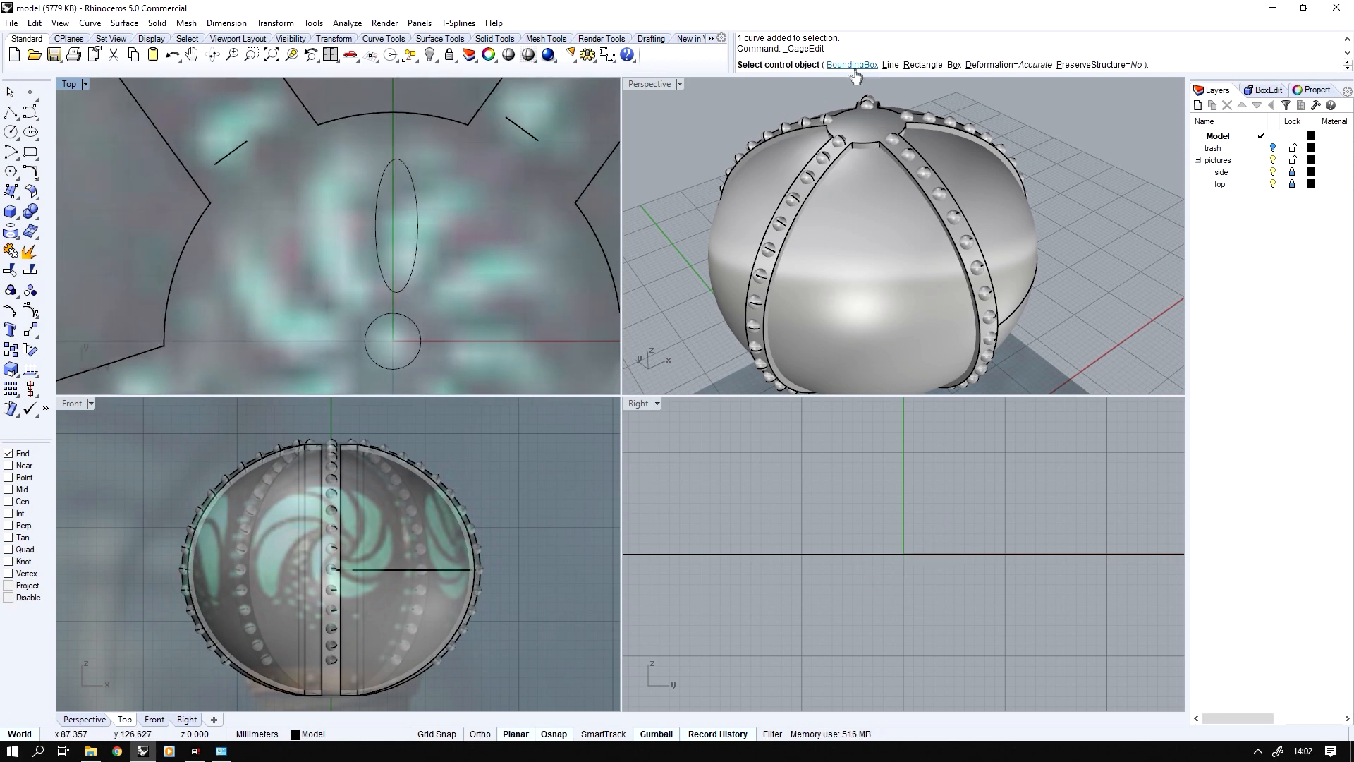
left_click(852, 65)
left_click(874, 67)
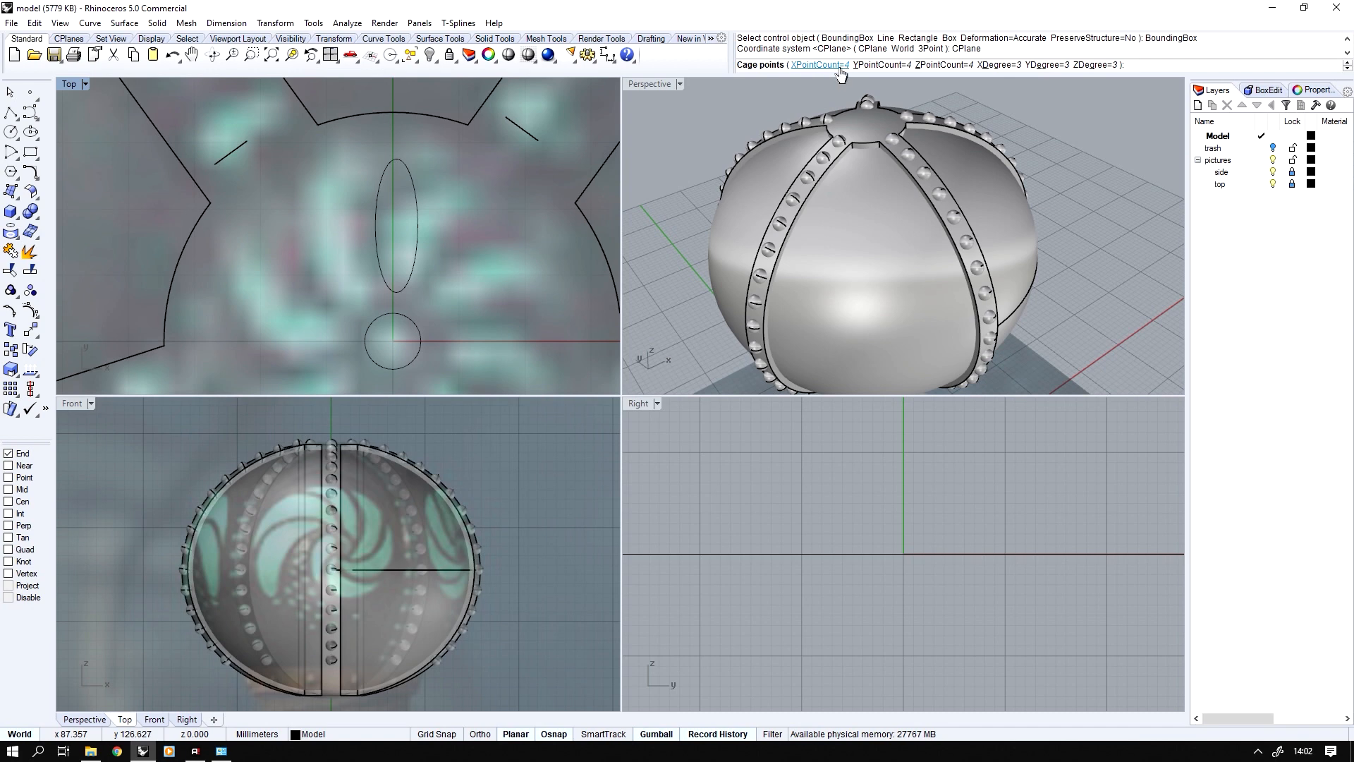
key("Return")
key("Return")
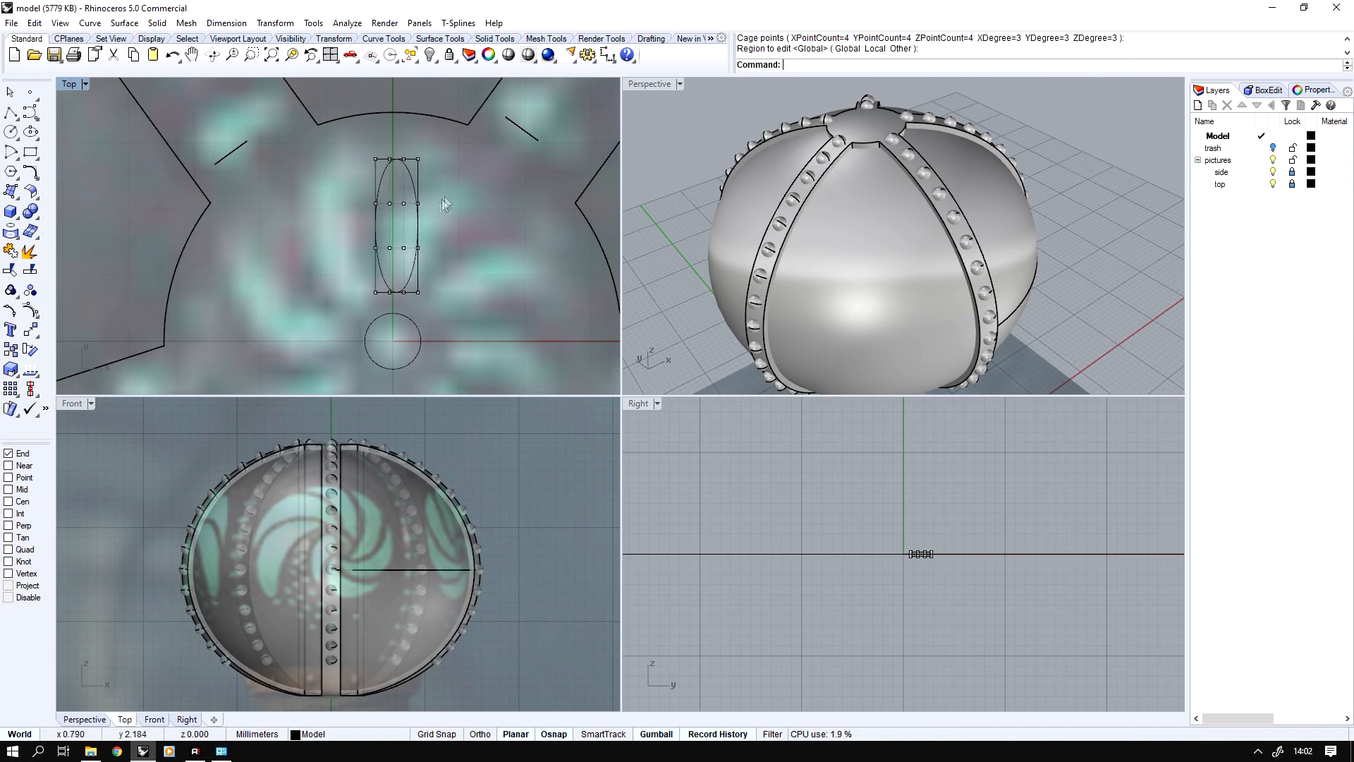
- Bend the ellipse into a crescent by shifting its middle cage points sideways and adjusting the cage to match the reference swirl blade
scroll(334, 226, "up", 3)
left_click_drag(466, 261, 385, 165)
left_click_drag(472, 221, 407, 219)
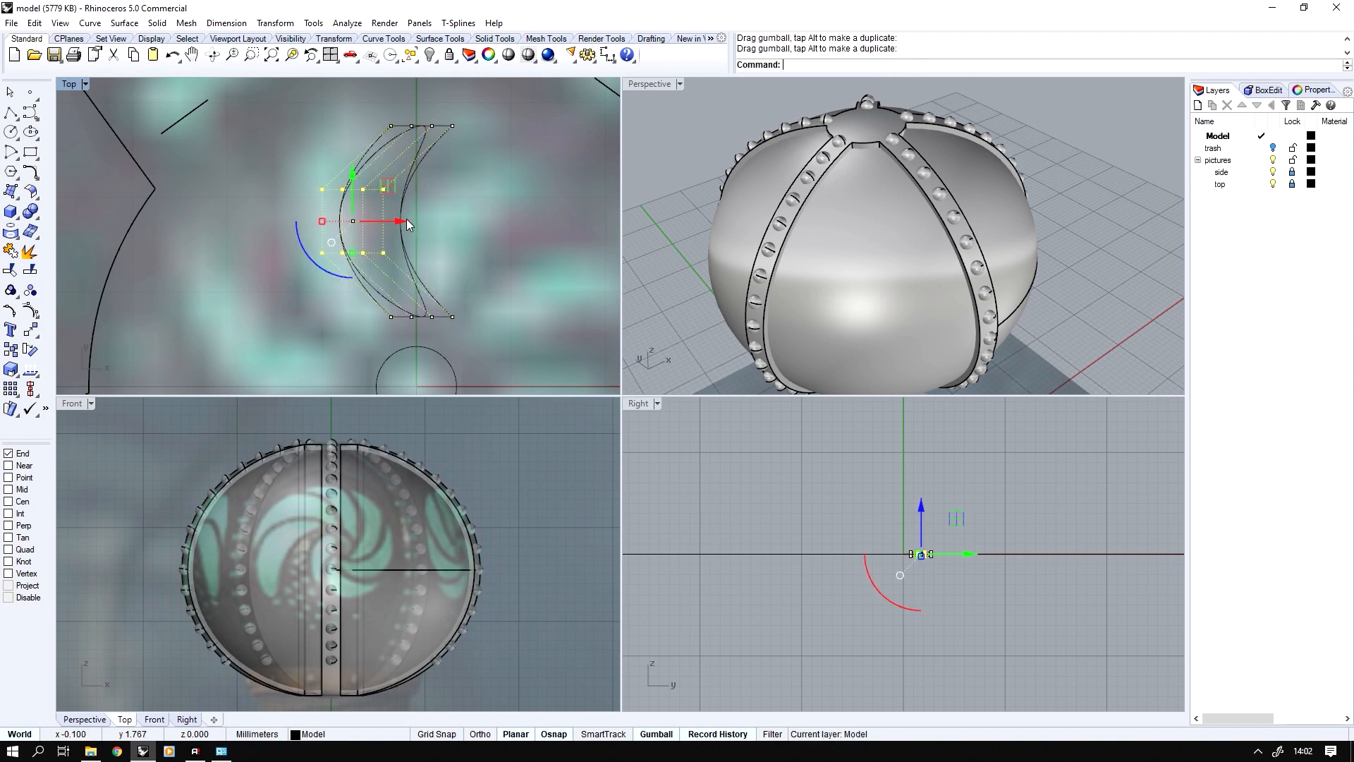
scroll(345, 239, "down", 4)
left_click_drag(428, 163, 375, 146)
scroll(374, 213, "up", 2)
left_click(346, 216)
scroll(343, 218, "up", 1)
left_click_drag(303, 206, 364, 316)
left_click_drag(367, 259, 358, 244)
scroll(367, 258, "down", 2)
- Delete the control cage around the crescent
key("Escape")
key("Escape")
left_click(401, 171)
key("Delete")
- Shift the crescent sideways and set its centre X position to 0
left_click(387, 199)
scroll(386, 201, "down", 9)
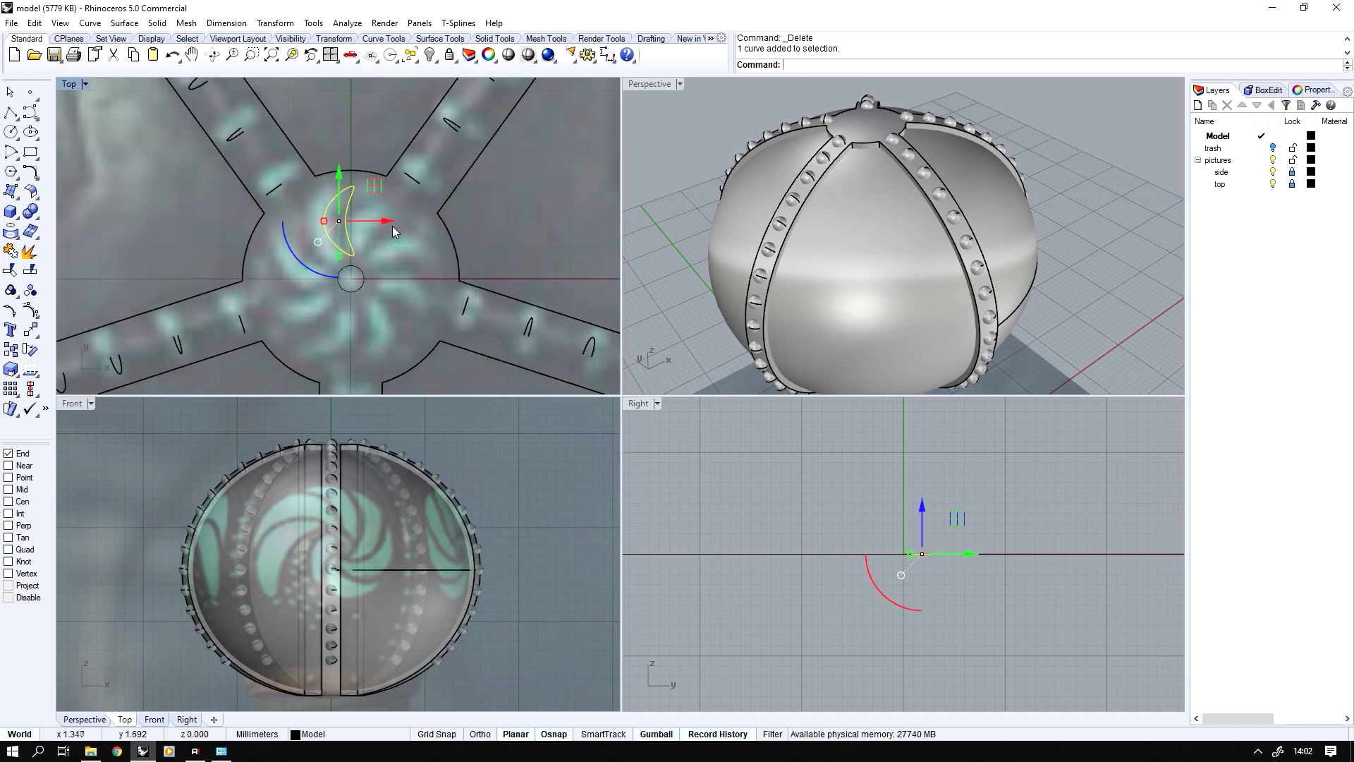
scroll(392, 225, "up", 4)
scroll(405, 183, "up", 2)
left_click_drag(401, 194, 421, 195)
left_click(1262, 91)
left_click_drag(1257, 287, 1140, 290)
type("0")
key("Return")
- Rotate the crescent clockwise and move it up to about Y 1.82, over the reference swirl blade
scroll(522, 217, "down", 1)
left_click(468, 217)
left_click(409, 227)
left_click_drag(378, 231, 350, 228)
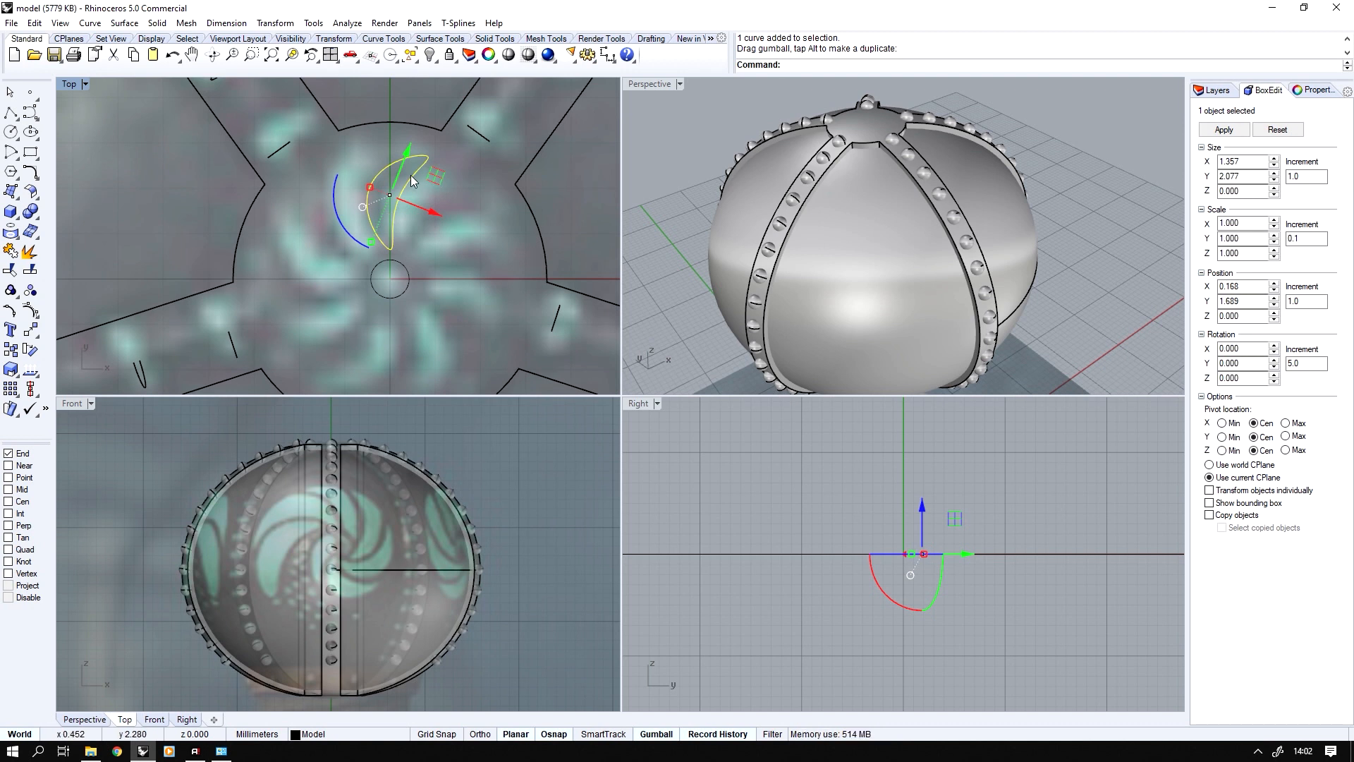
scroll(412, 182, "down", 1)
left_click(358, 211)
left_click(395, 110)
left_click_drag(393, 185, 394, 179)
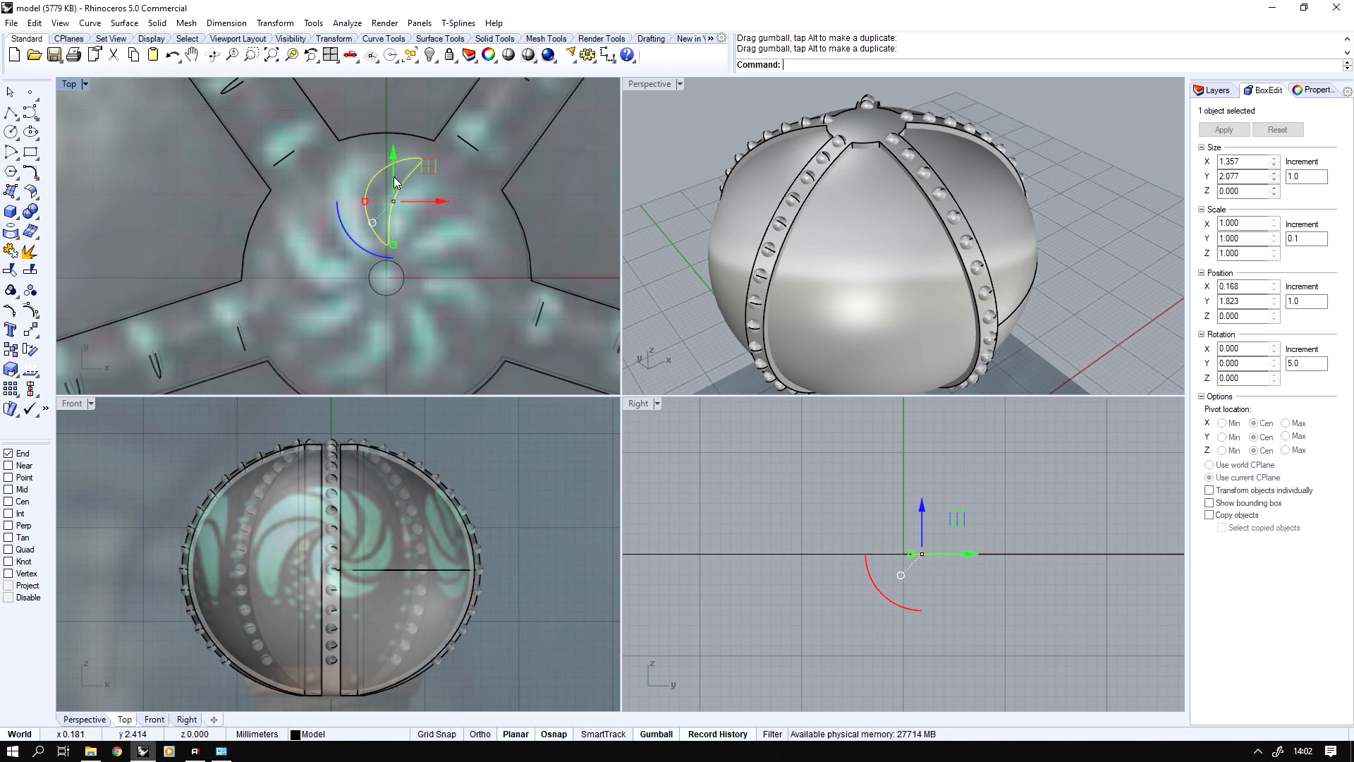
scroll(395, 185, "down", 1)
right_click_drag(394, 228, 391, 213)
left_click(391, 213)
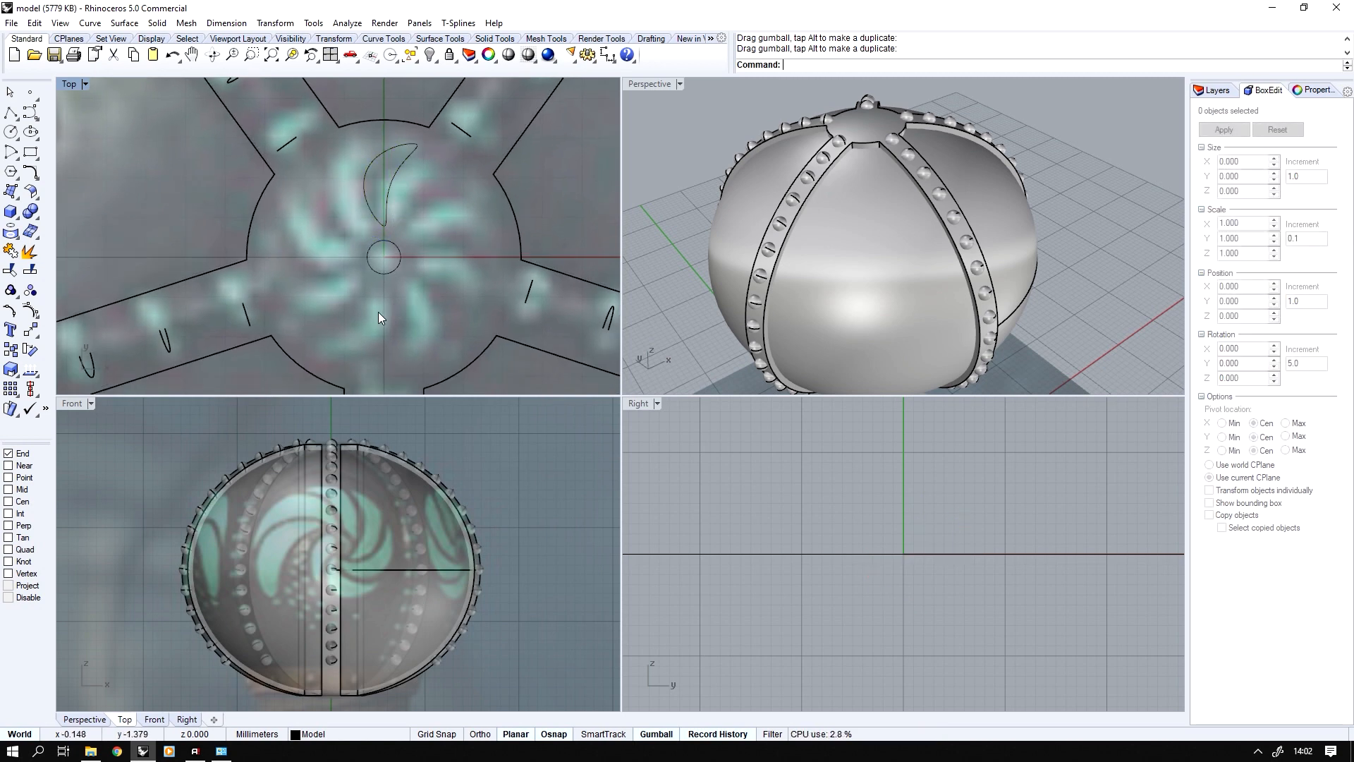
- Polar-array the crescent around the small circle's centre with 8 items over 360 degrees, using only the Cen object snap
left_click(387, 216)
middle_click(384, 225)
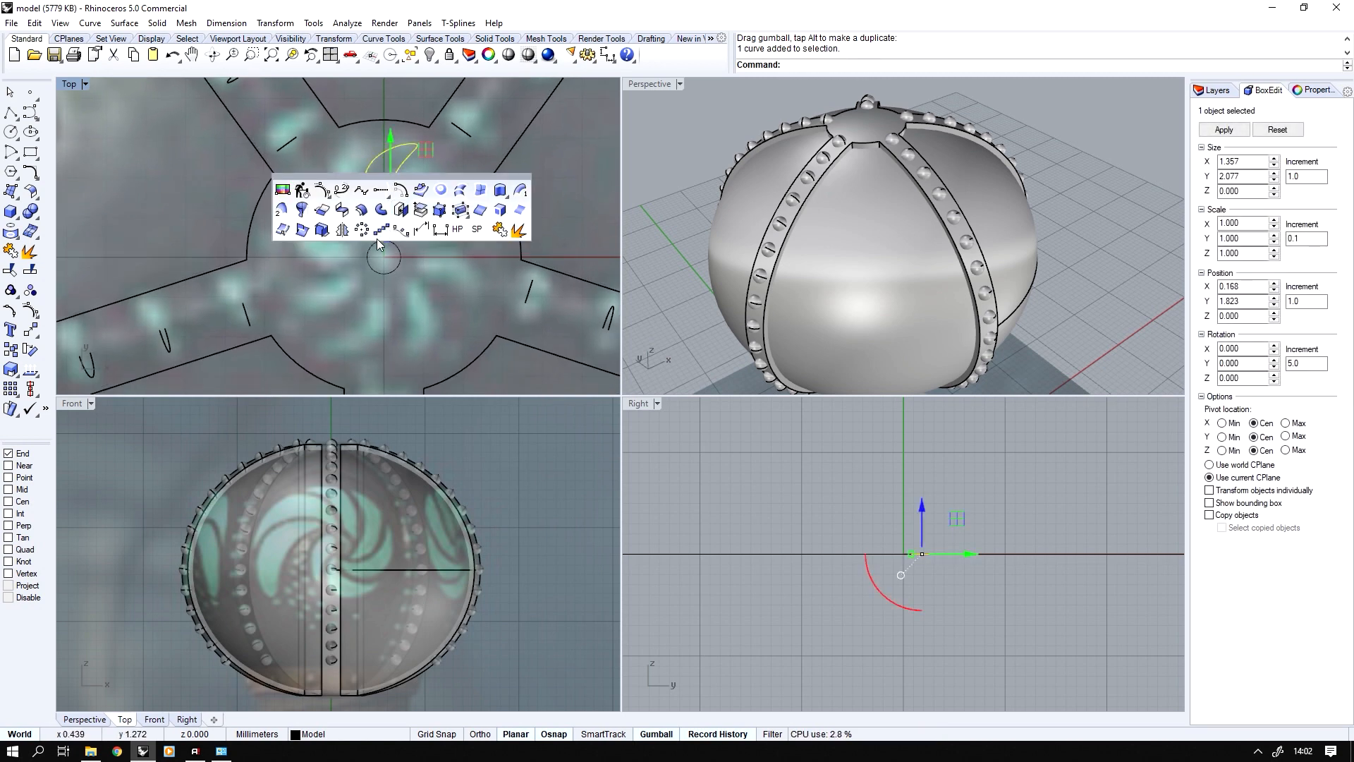
scroll(385, 227, "up", 1)
right_click_drag(384, 227, 399, 227)
middle_click(365, 225)
left_click(378, 241)
left_click(9, 453)
left_click(8, 502)
left_click(413, 261)
type("8")
key("Return")
key("Return")
key("Return")
scroll(449, 227, "down", 3)
key("Escape")
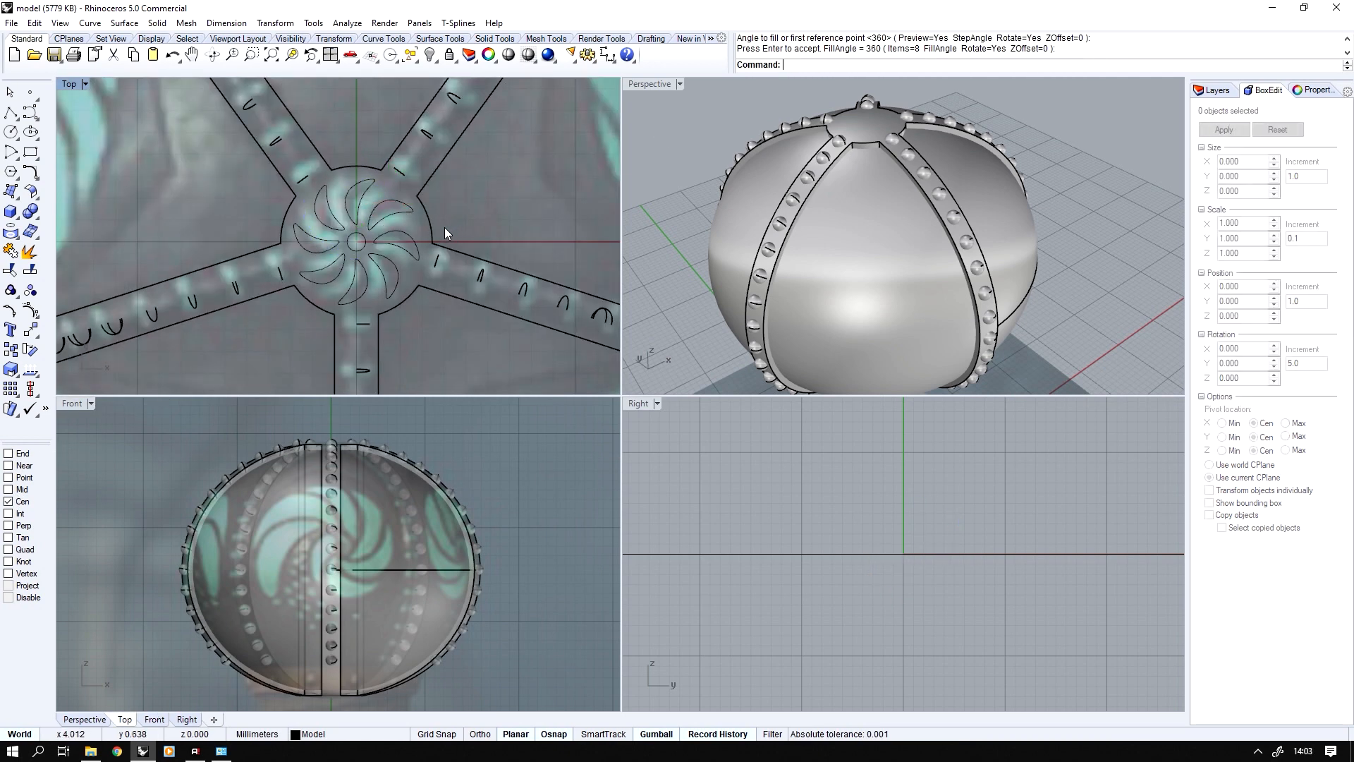
- Project the eight crescents and the centre circle onto the seam band from the Top view
left_click_drag(339, 297, 325, 298)
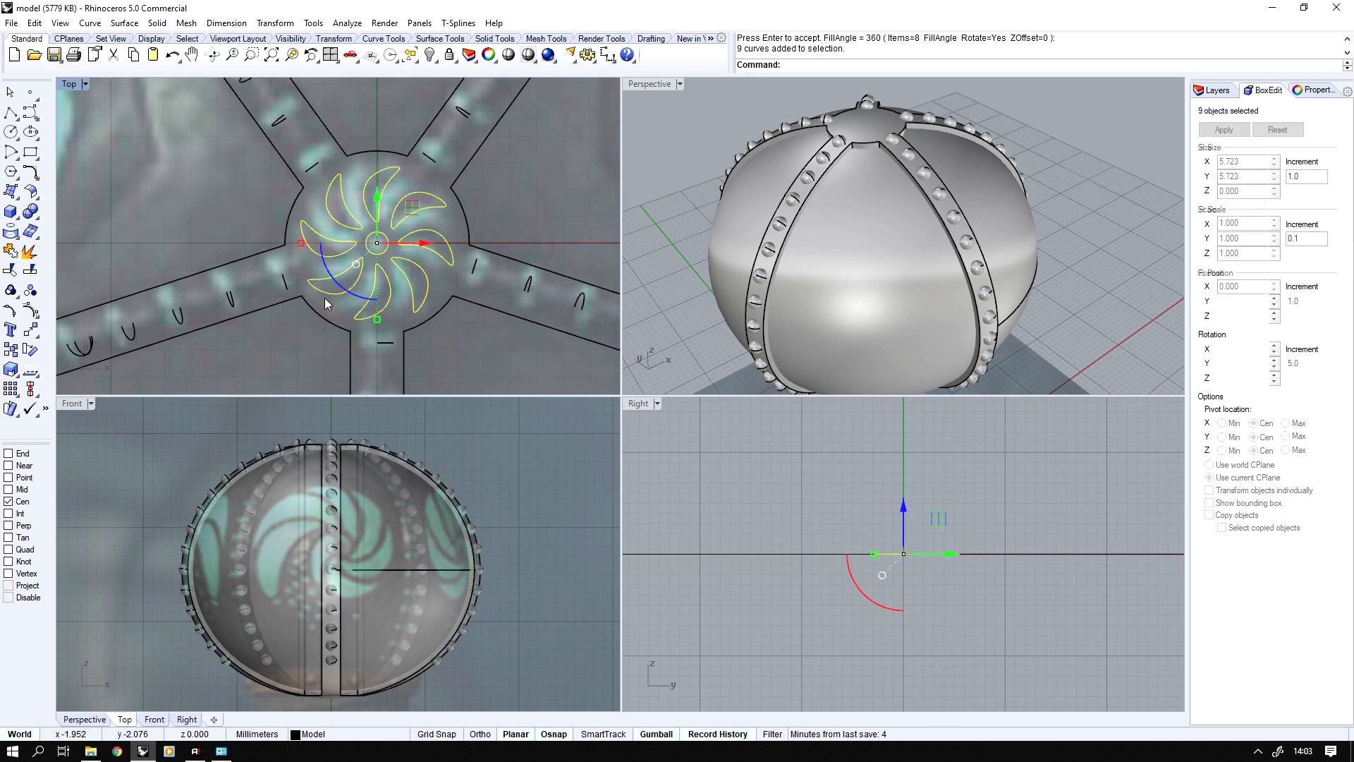
left_click(9, 235)
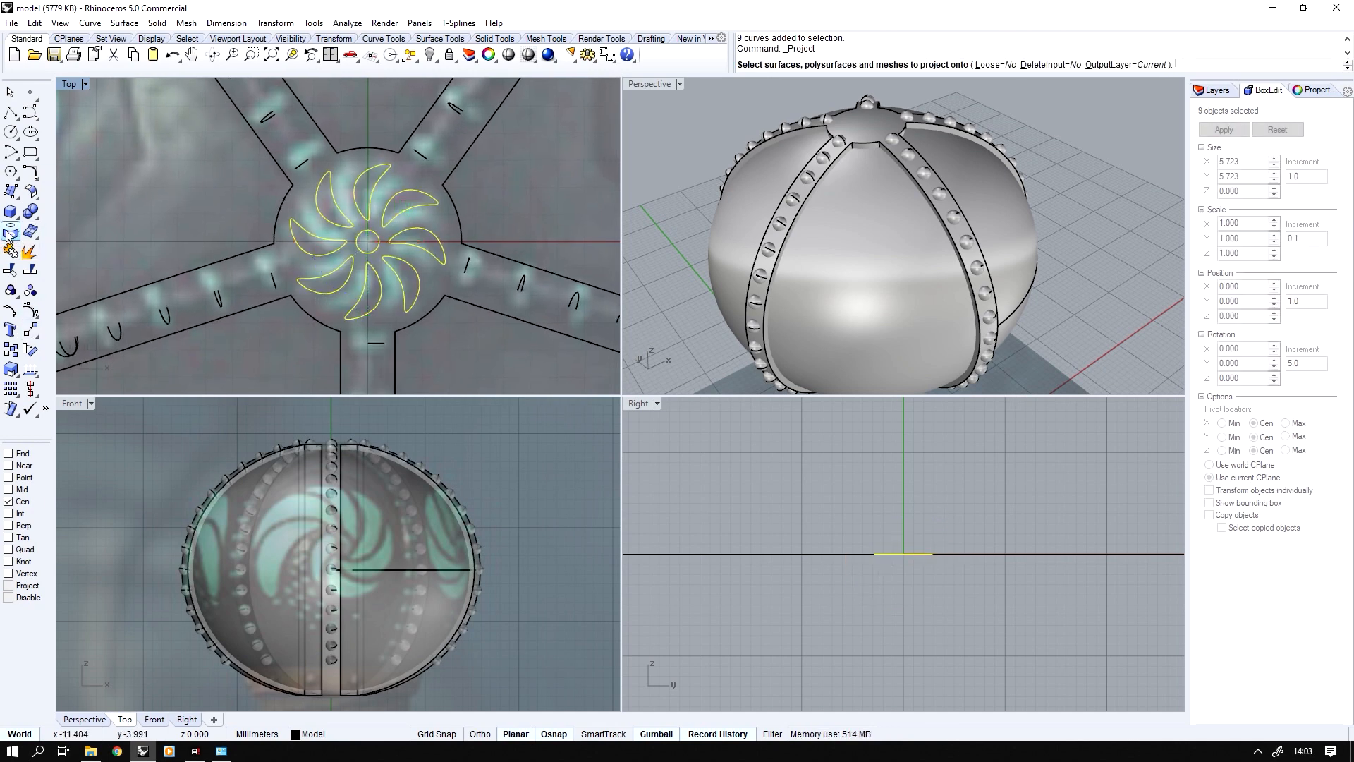
left_click(445, 194)
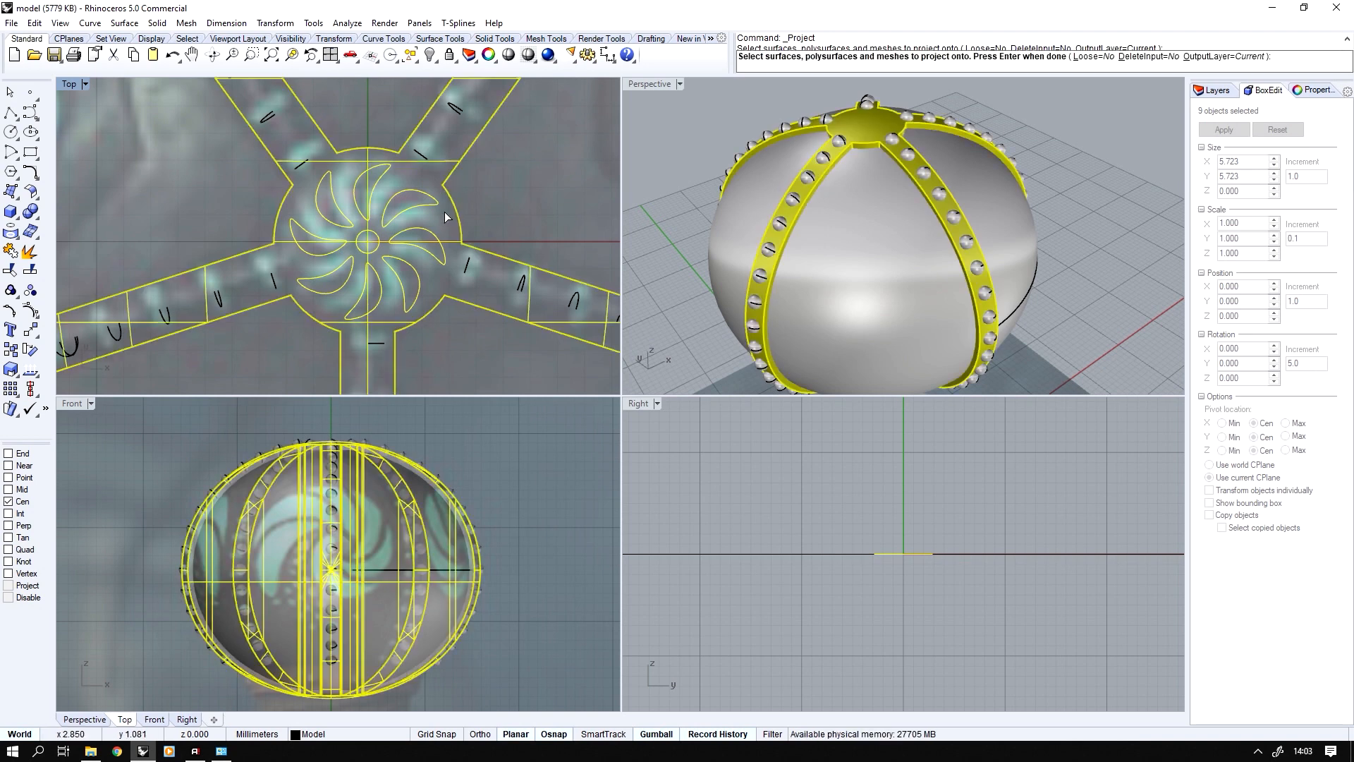
key("Return")
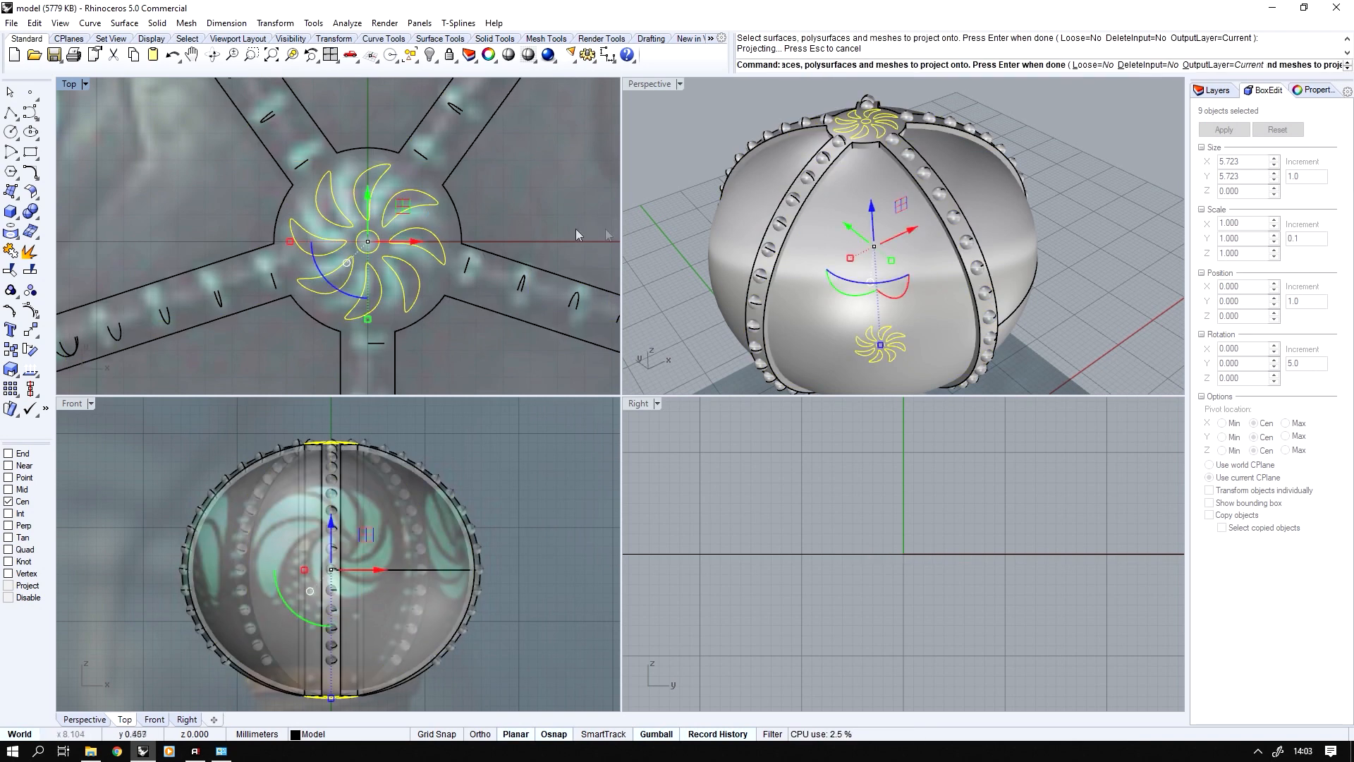
- Delete the nine surplus swirl curves beneath the top disc, working in a maximized Perspective view
double_click(649, 84)
right_click_drag(635, 85, 610, 449)
scroll(670, 446, "up", 5)
key("Delete")
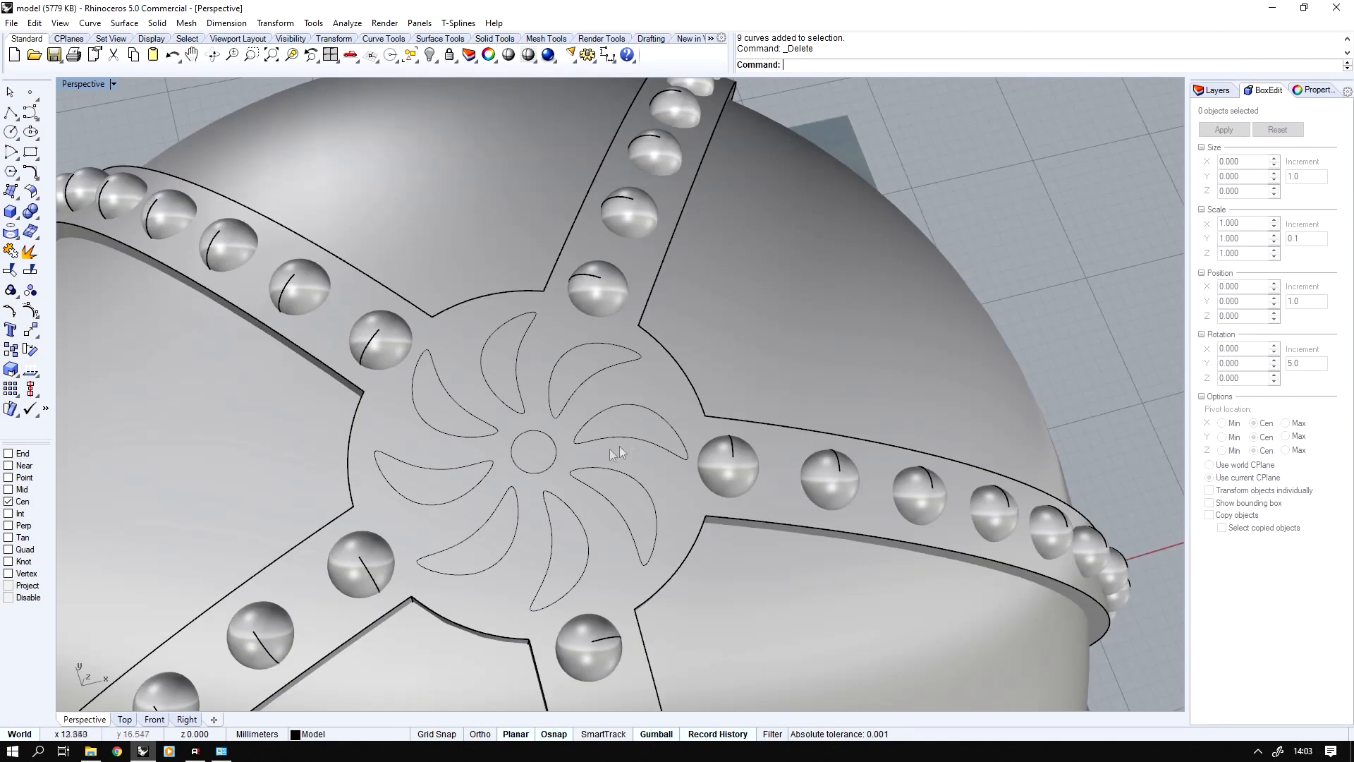
- Split the seam band with the eight projected crescents and the centre circle on its top disc
left_click(582, 457)
right_click_drag(137, 277, 36, 251)
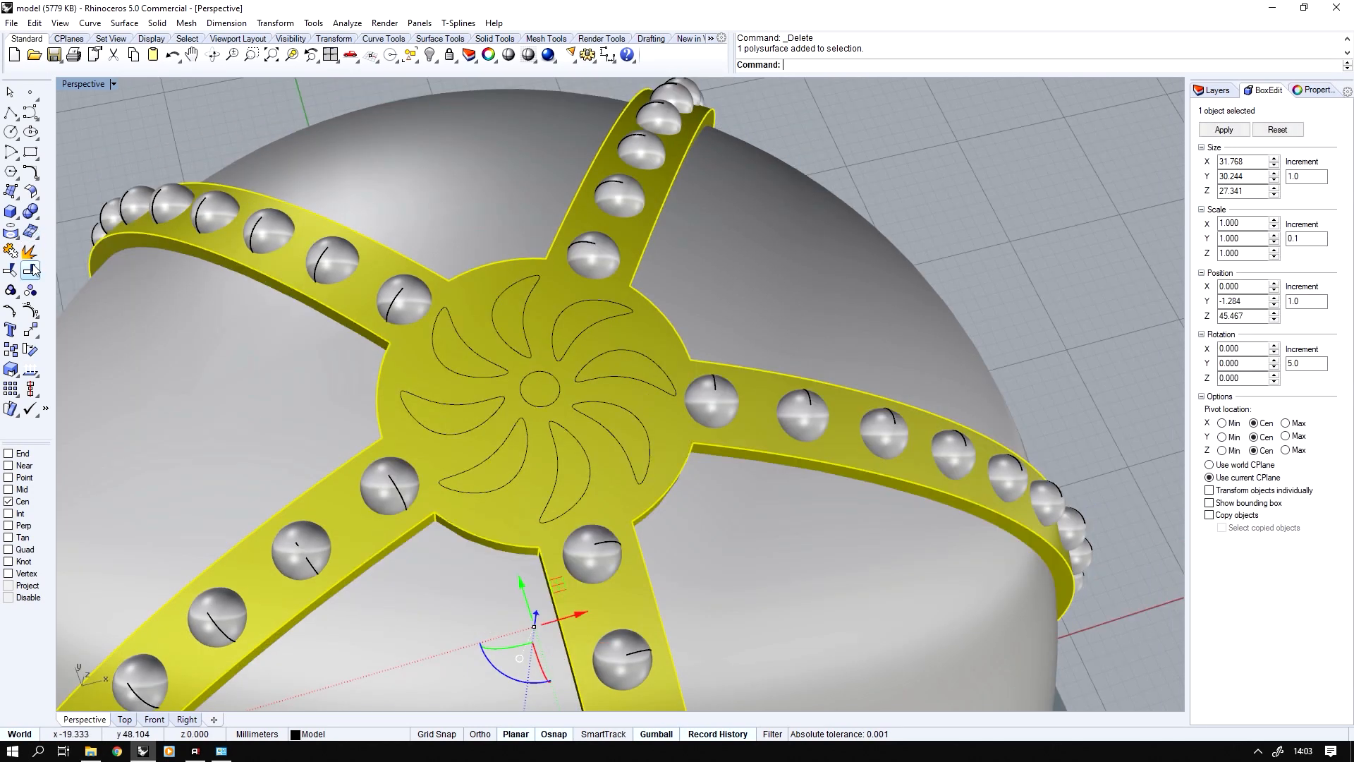
left_click(31, 270)
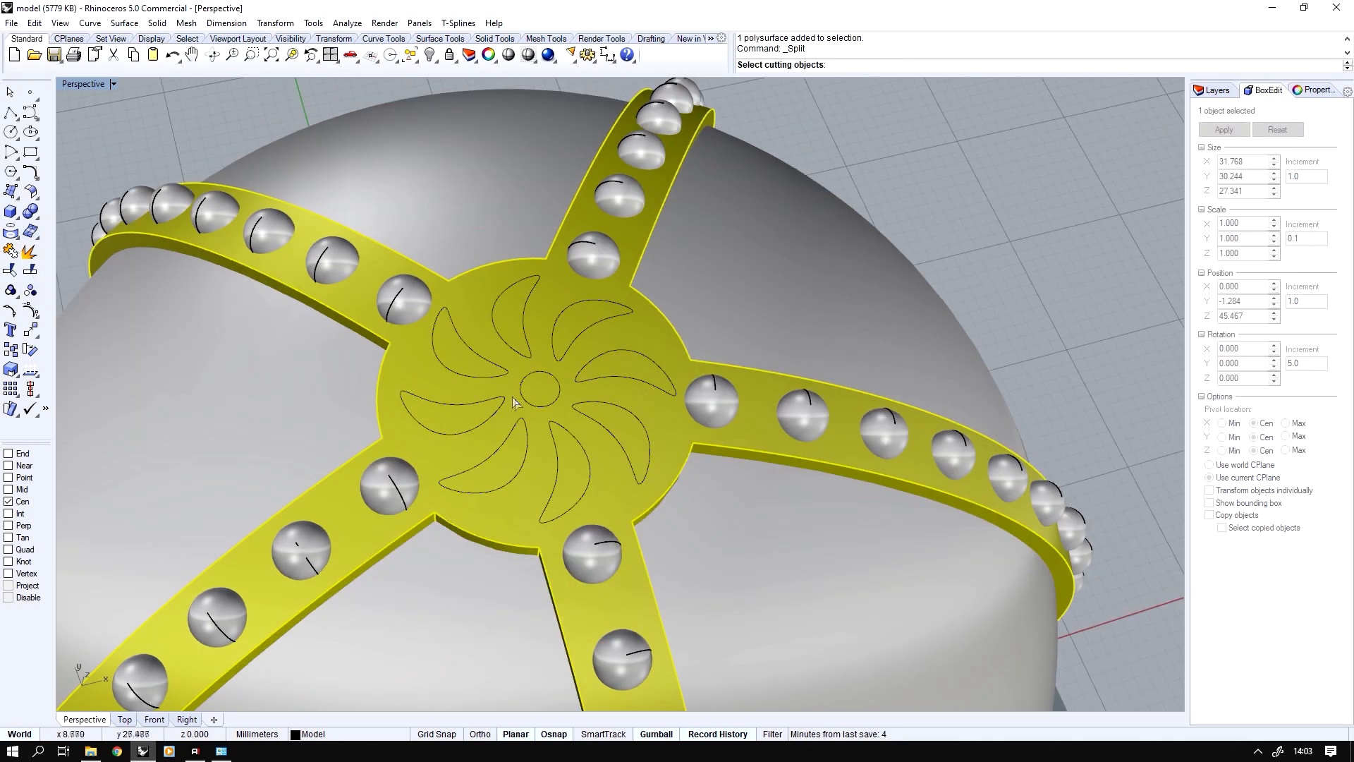
left_click(481, 378)
left_click(501, 400)
left_click(524, 423)
left_click(554, 427)
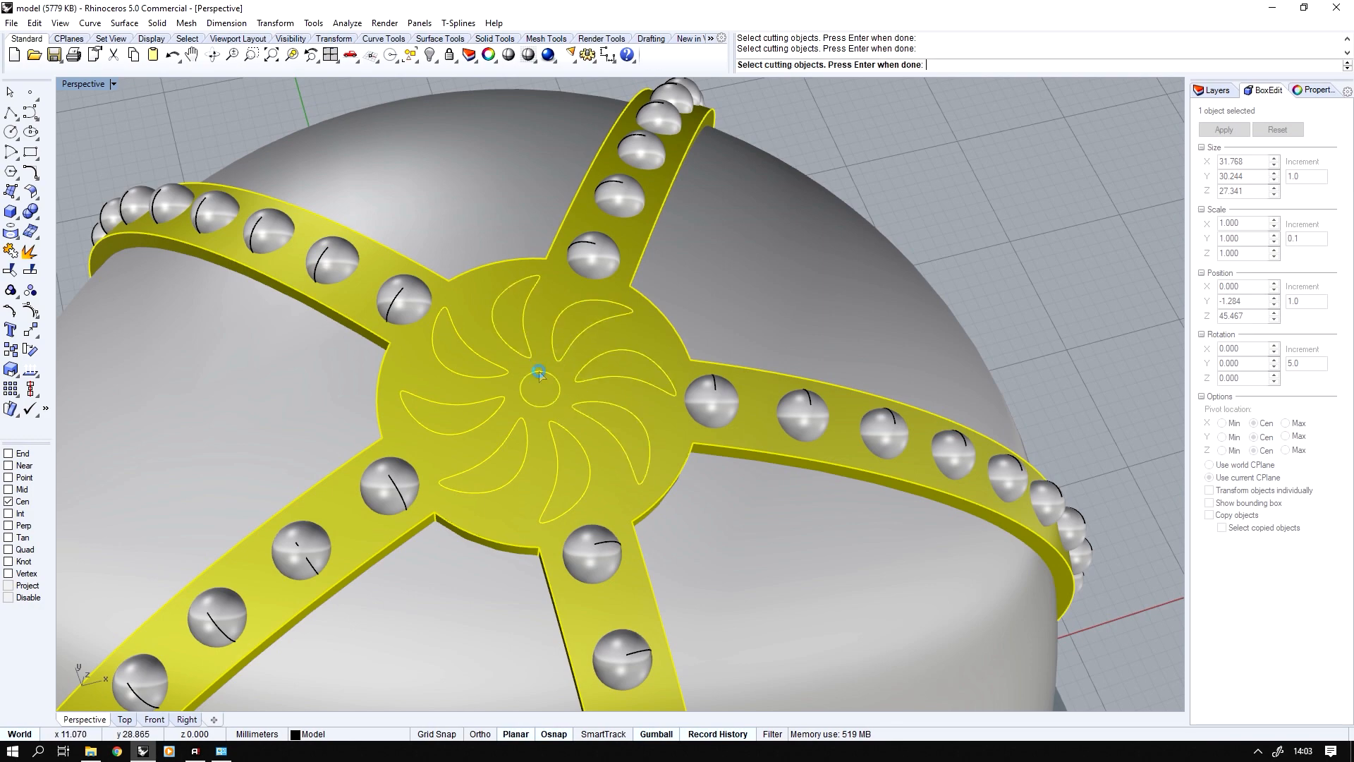
key("Return")
- Offset the eight crescent surfaces and the centre disc surface 0.45 mm inward as solids, with all directions flipped
scroll(541, 371, "up", 5)
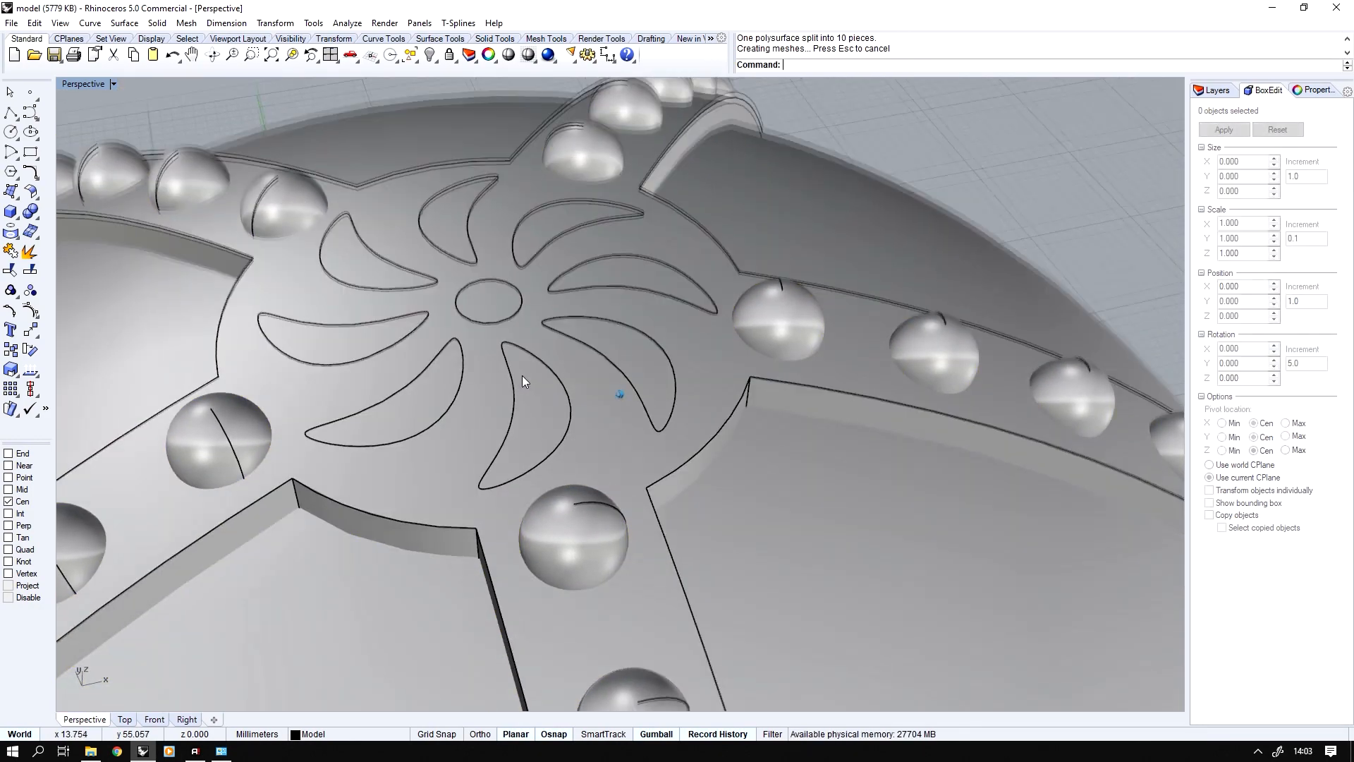
scroll(512, 395, "up", 2)
left_click(501, 415)
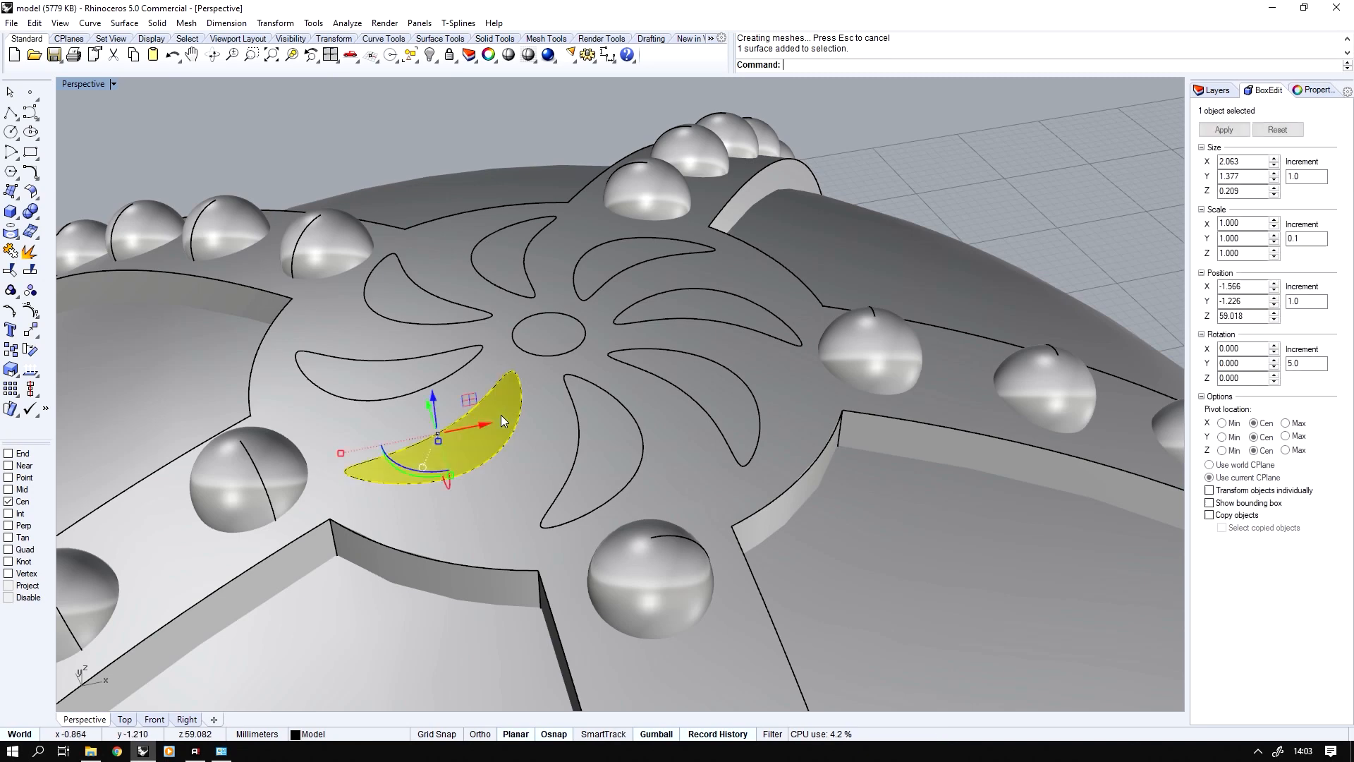
left_click(596, 432, "shift")
left_click(694, 390, "shift")
left_click(675, 309, "shift")
left_click(695, 383, "shift")
left_click(619, 260, "shift")
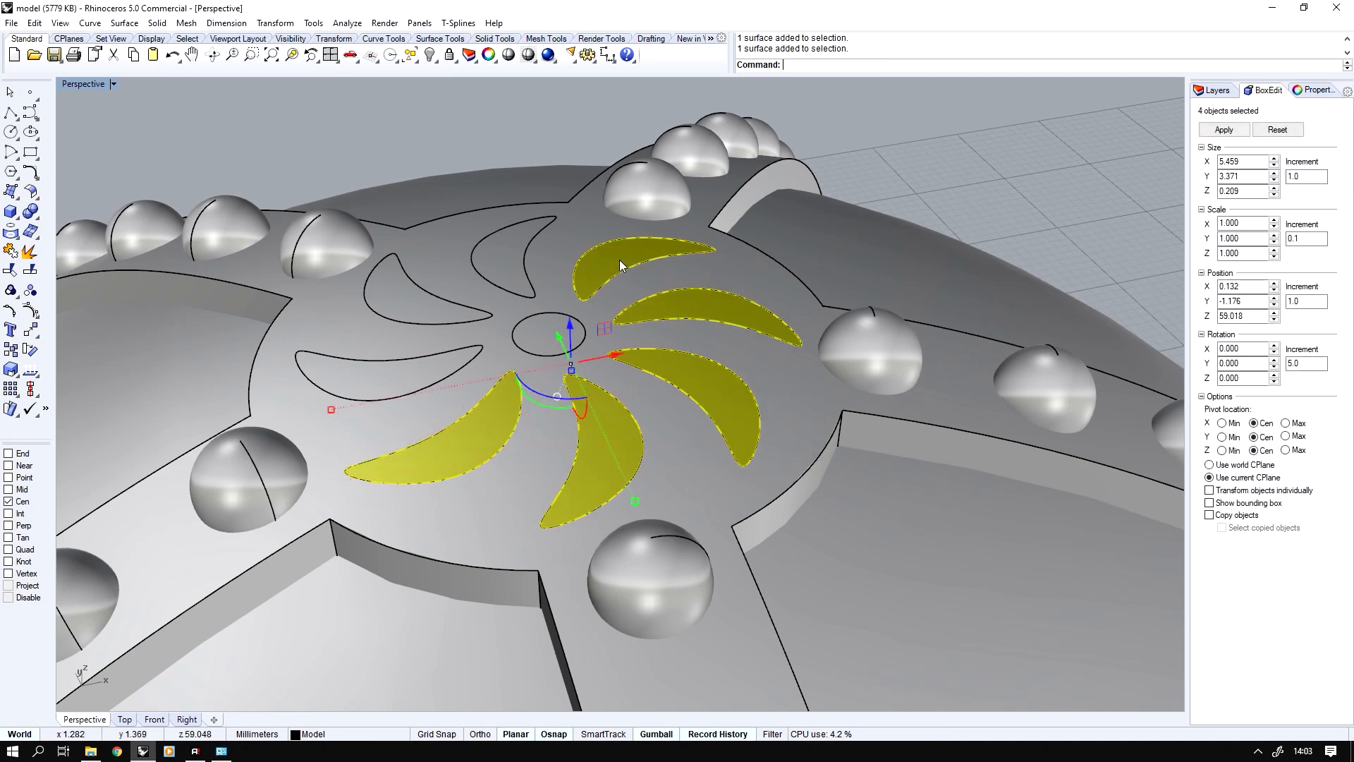
left_click(502, 262, "shift")
left_click(416, 295, "shift")
left_click_drag(400, 372, 408, 370, "shift")
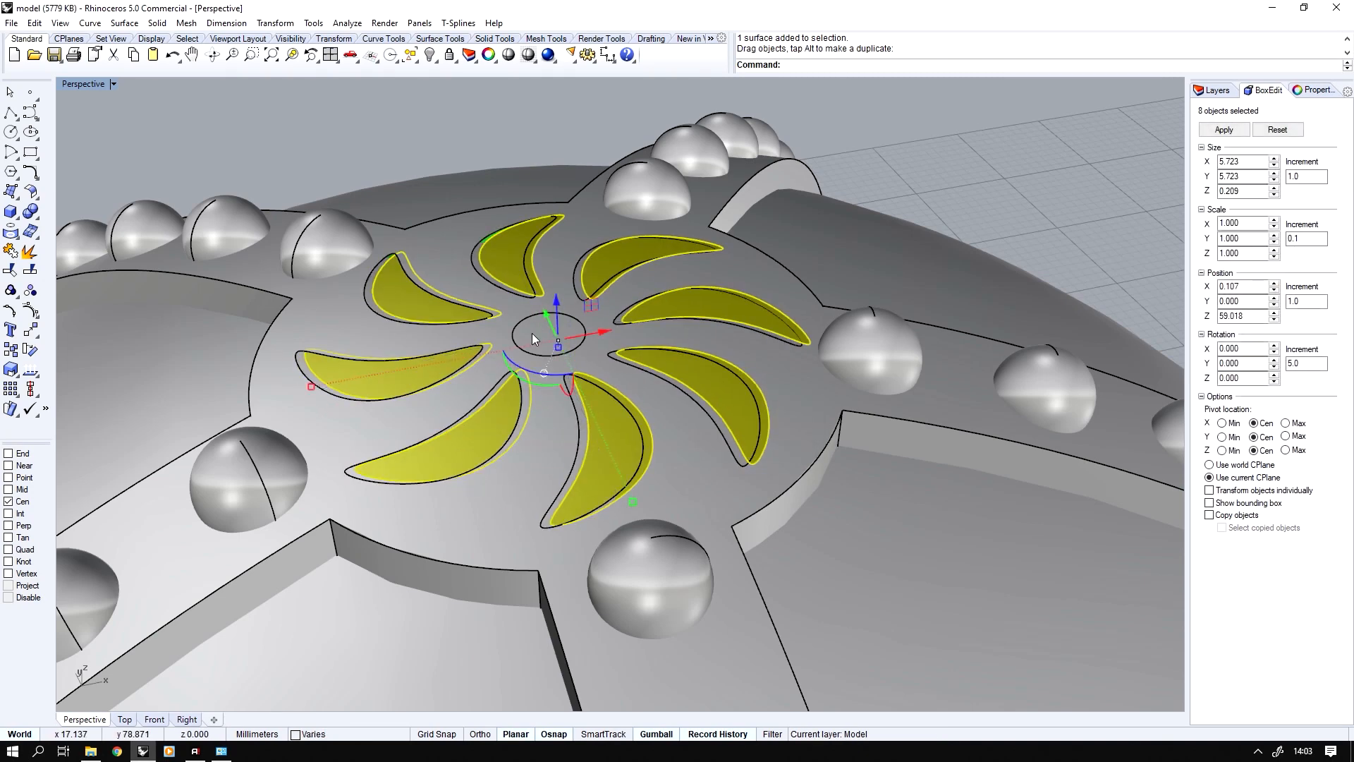
key("ctrl+z")
left_click(529, 335, "shift")
middle_click(471, 372)
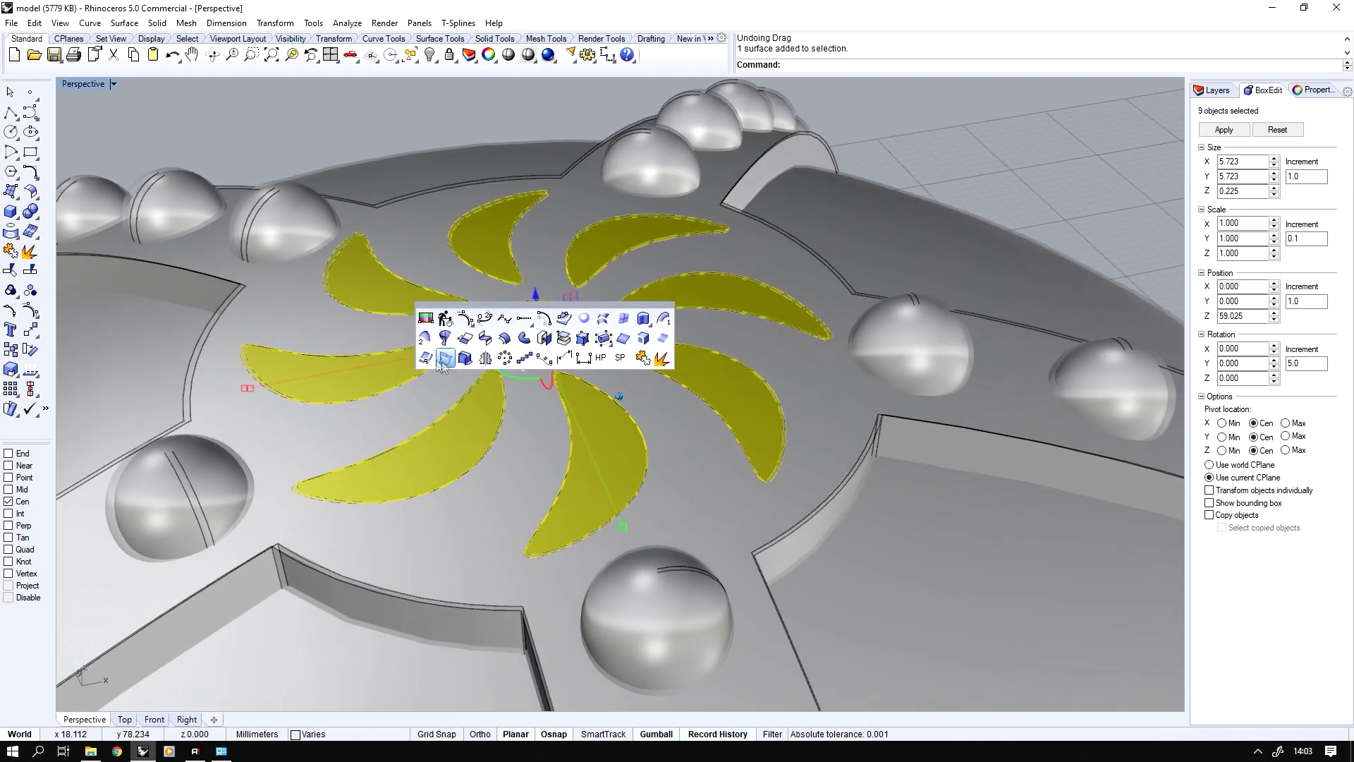
left_click(505, 339)
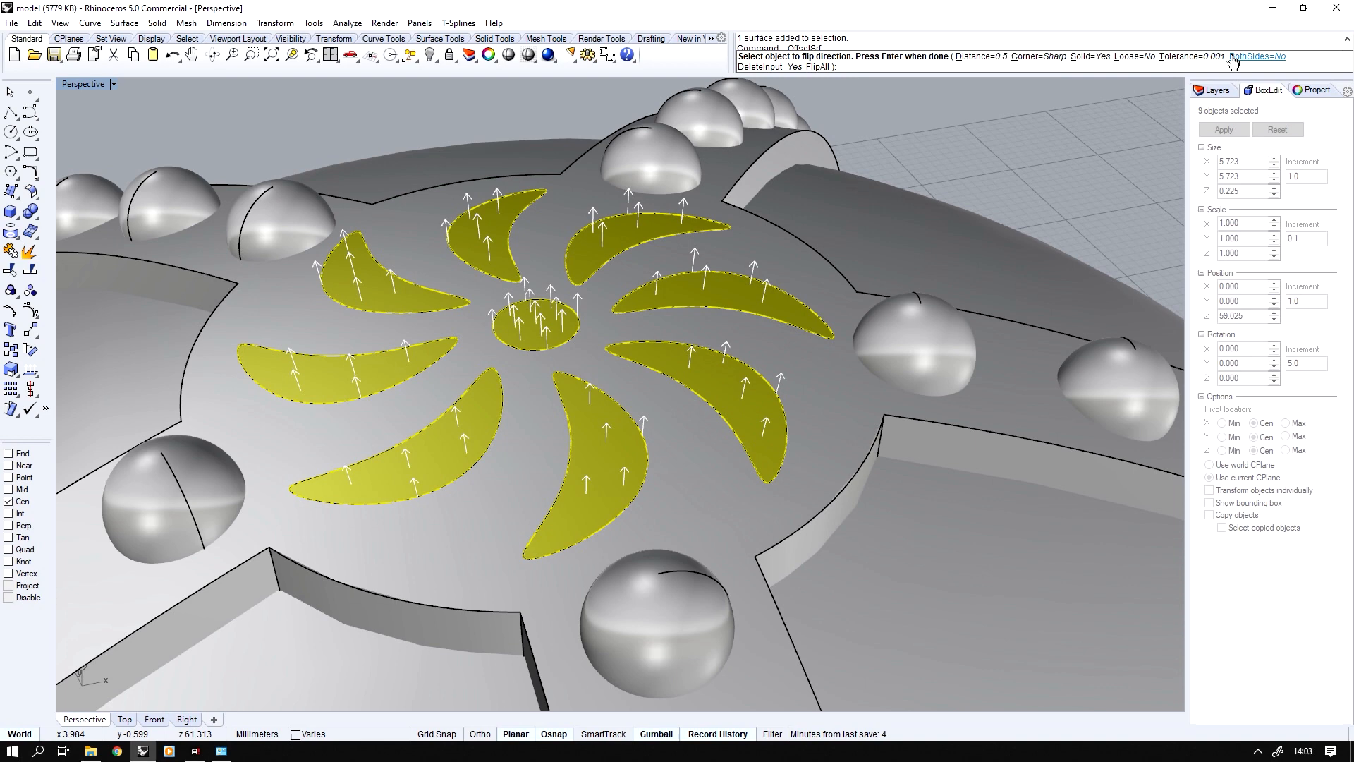
left_click(821, 66)
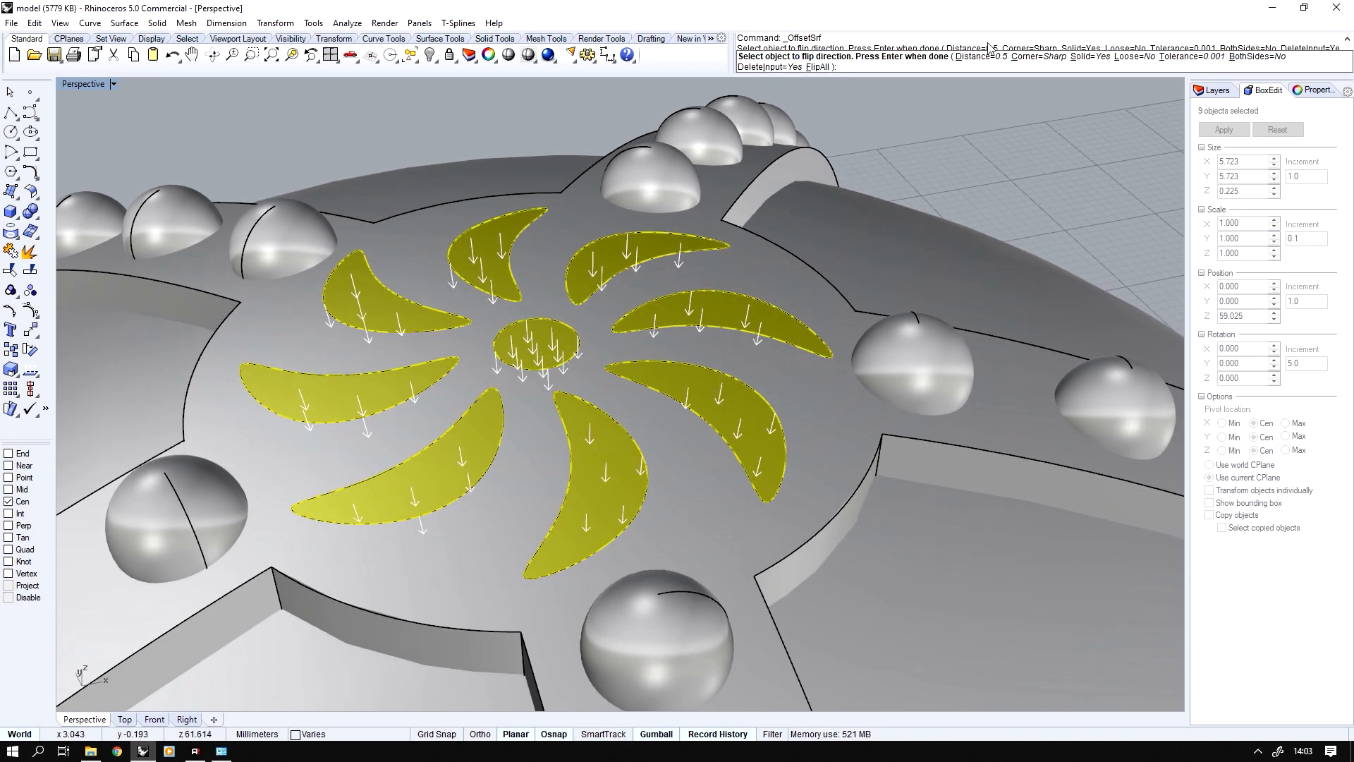
left_click(982, 57)
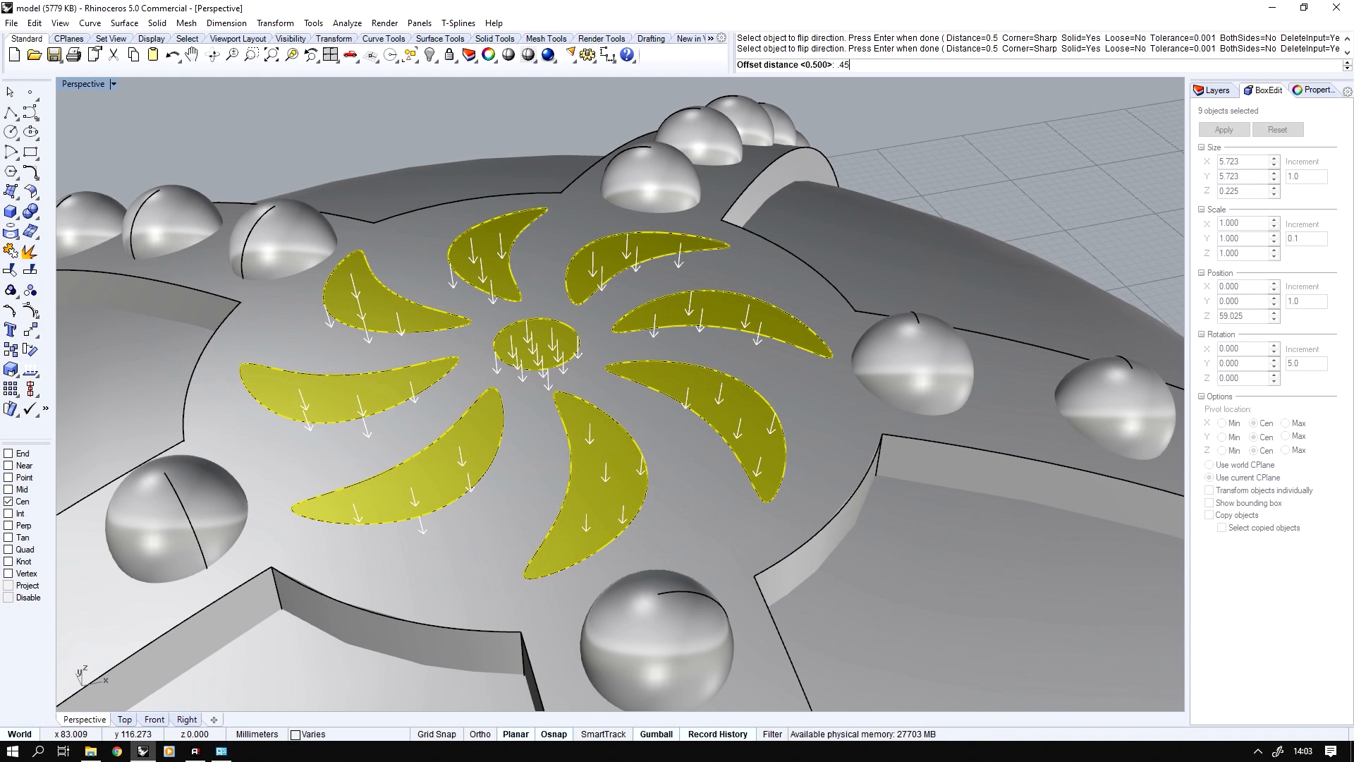
key("Return")
key("Return")
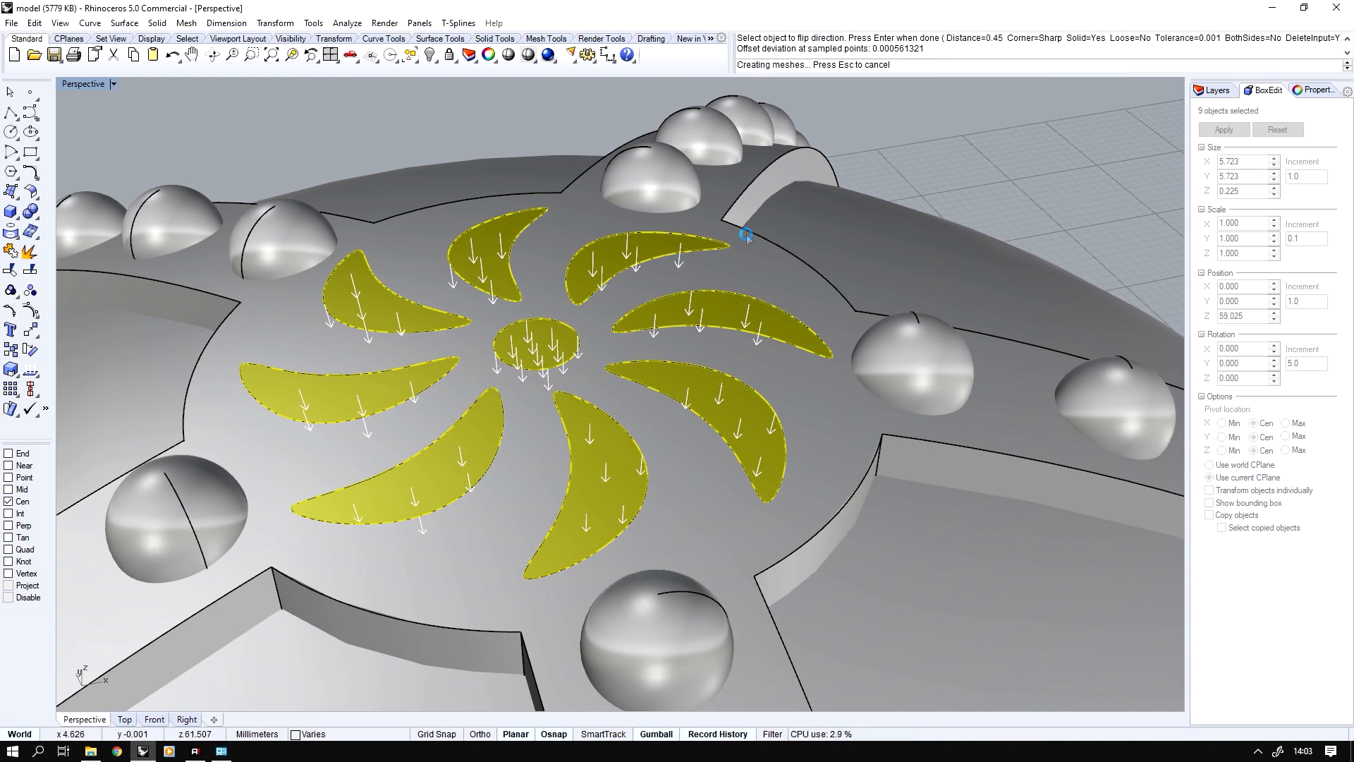
- Delete the top faces of the eight crescent solids and the centre disc solid on the seam band's top disc
key("Escape")
left_click(346, 387, "shift")
left_click(447, 448, "shift")
left_click(596, 434, "shift")
left_click(683, 377, "shift")
left_click(681, 311, "shift")
left_click(597, 245, "shift")
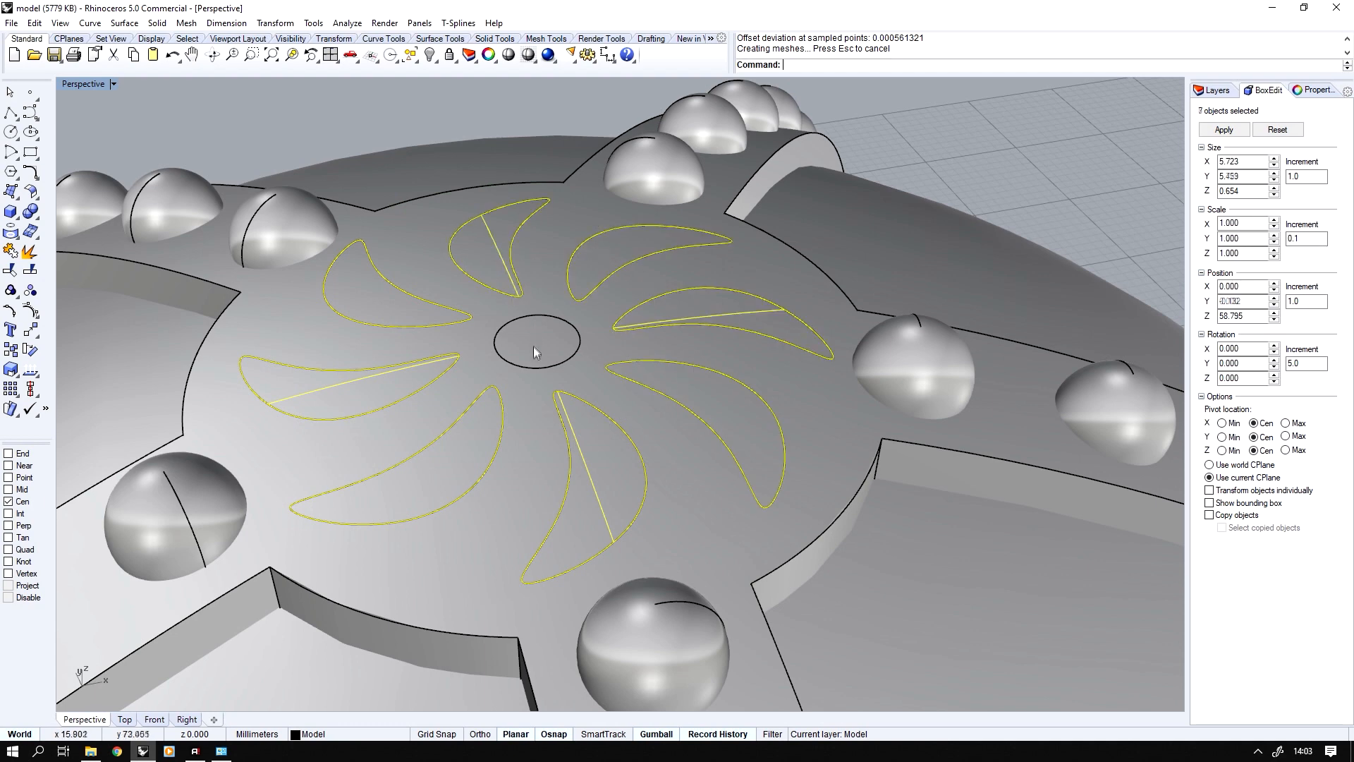
left_click(580, 328, "shift")
key("Delete")
- Join the opened crescent and centre disc recesses with the seam band into one polysurface
right_click_drag(580, 327, 580, 328)
scroll(579, 328, "down", 4)
left_click_drag(742, 199, 155, 621)
right_click_drag(272, 409, 301, 451)
left_click(11, 250)
left_click(285, 209)
right_click_drag(285, 209, 301, 362)
scroll(286, 210, "down", 6)
scroll(287, 210, "down", 4)
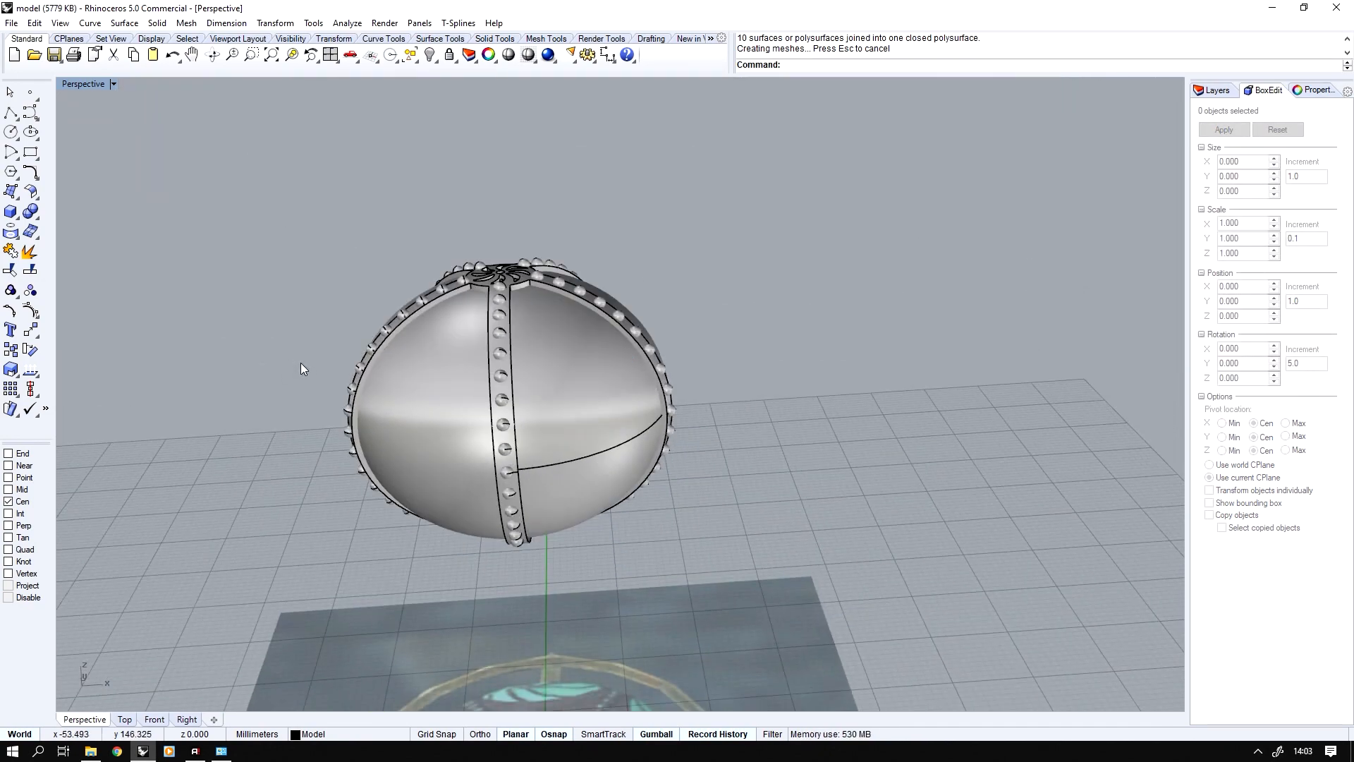
- Rotate all model objects 180 degrees about the origin (0) in the Top view
double_click(83, 84)
scroll(381, 544, "up", 4)
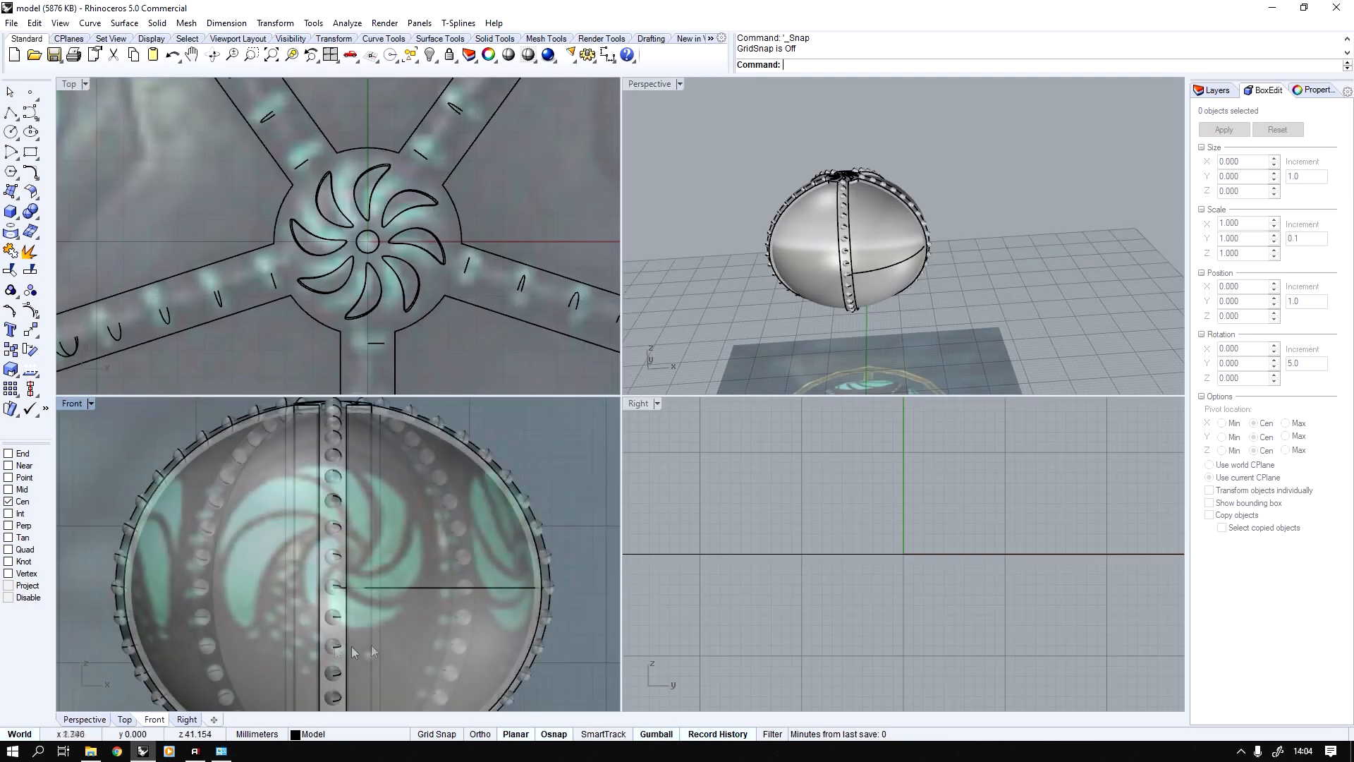
scroll(283, 591, "down", 4)
scroll(331, 244, "down", 8)
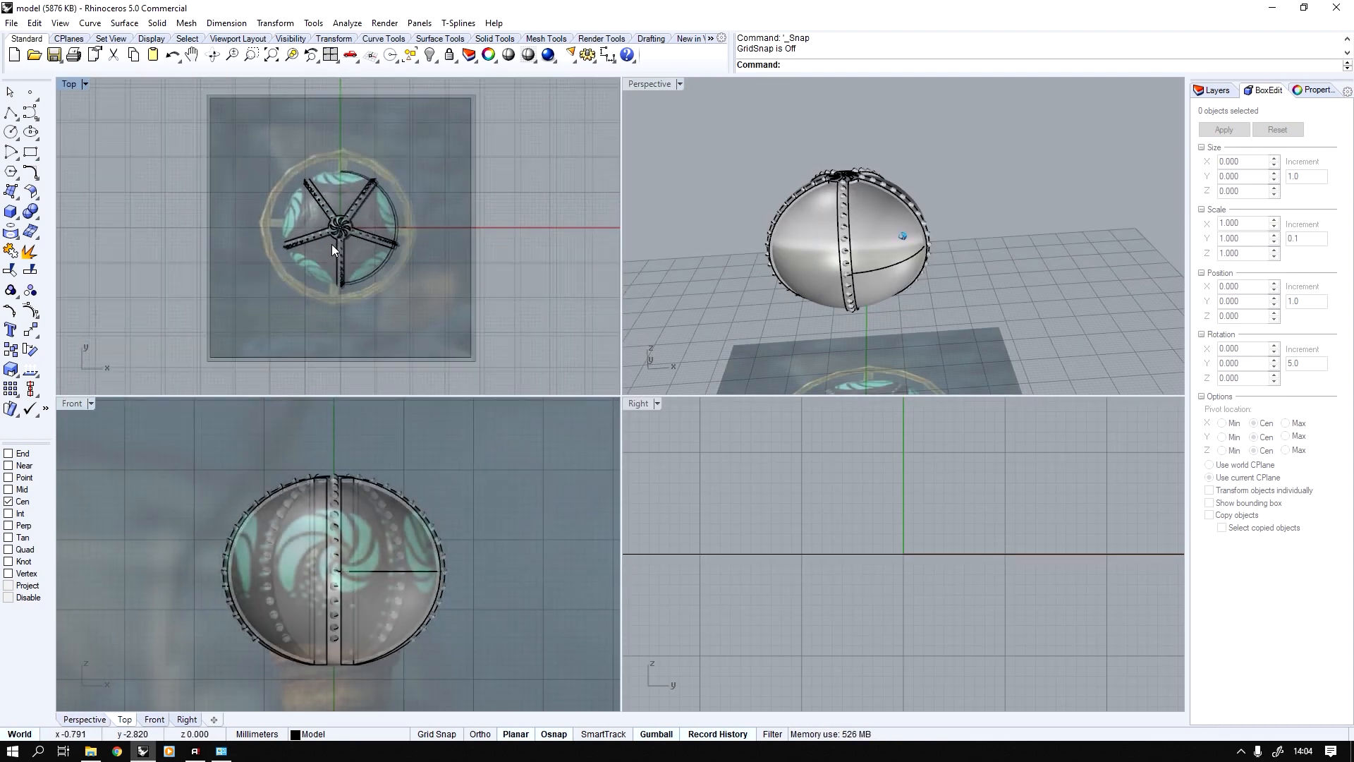
key("ctrl+a")
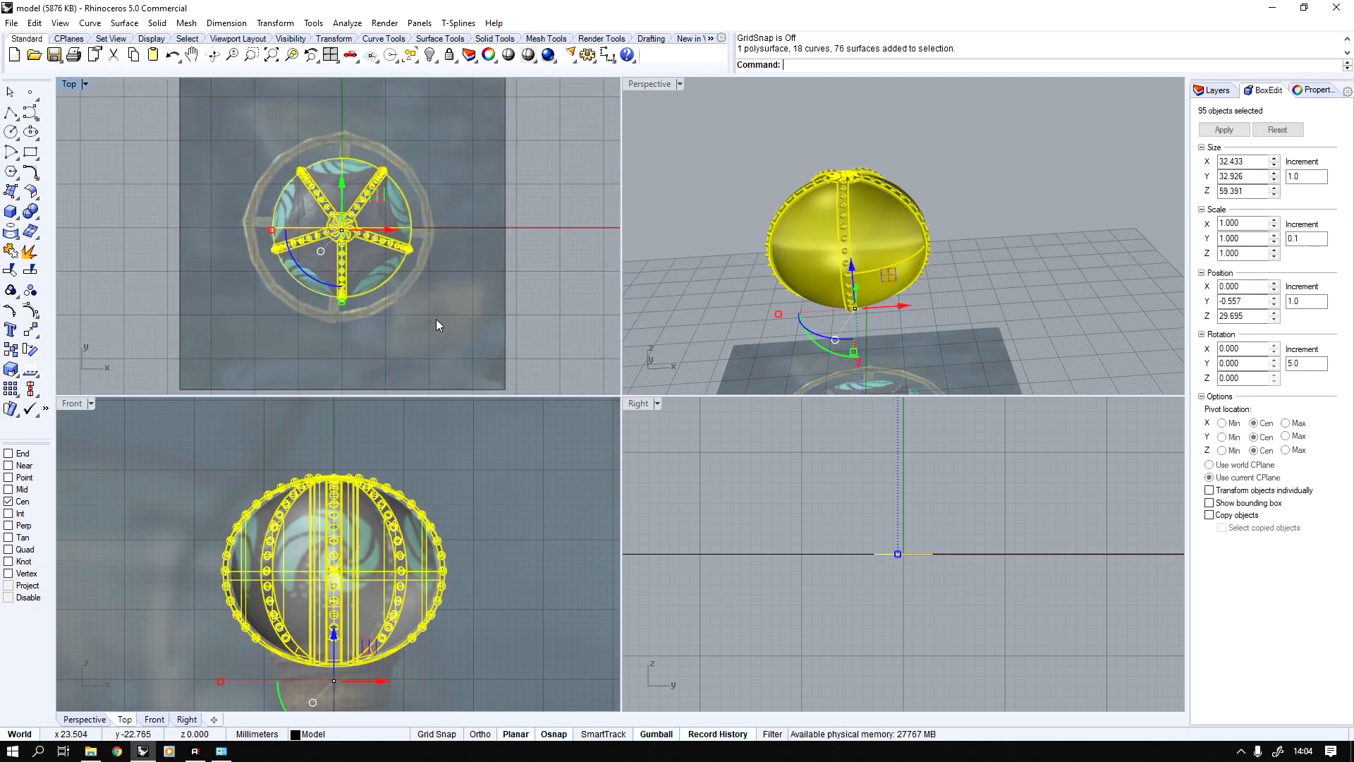
scroll(436, 319, "up", 8)
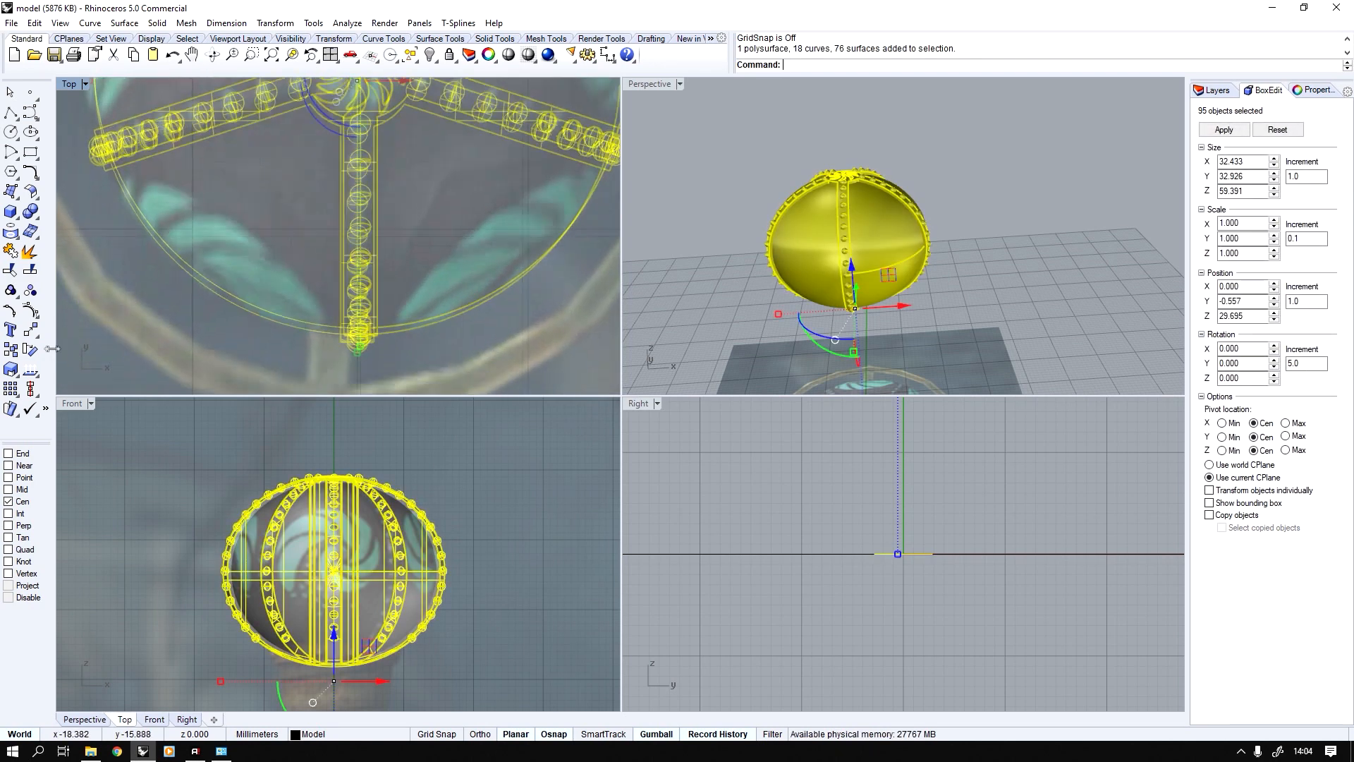
left_click(30, 350)
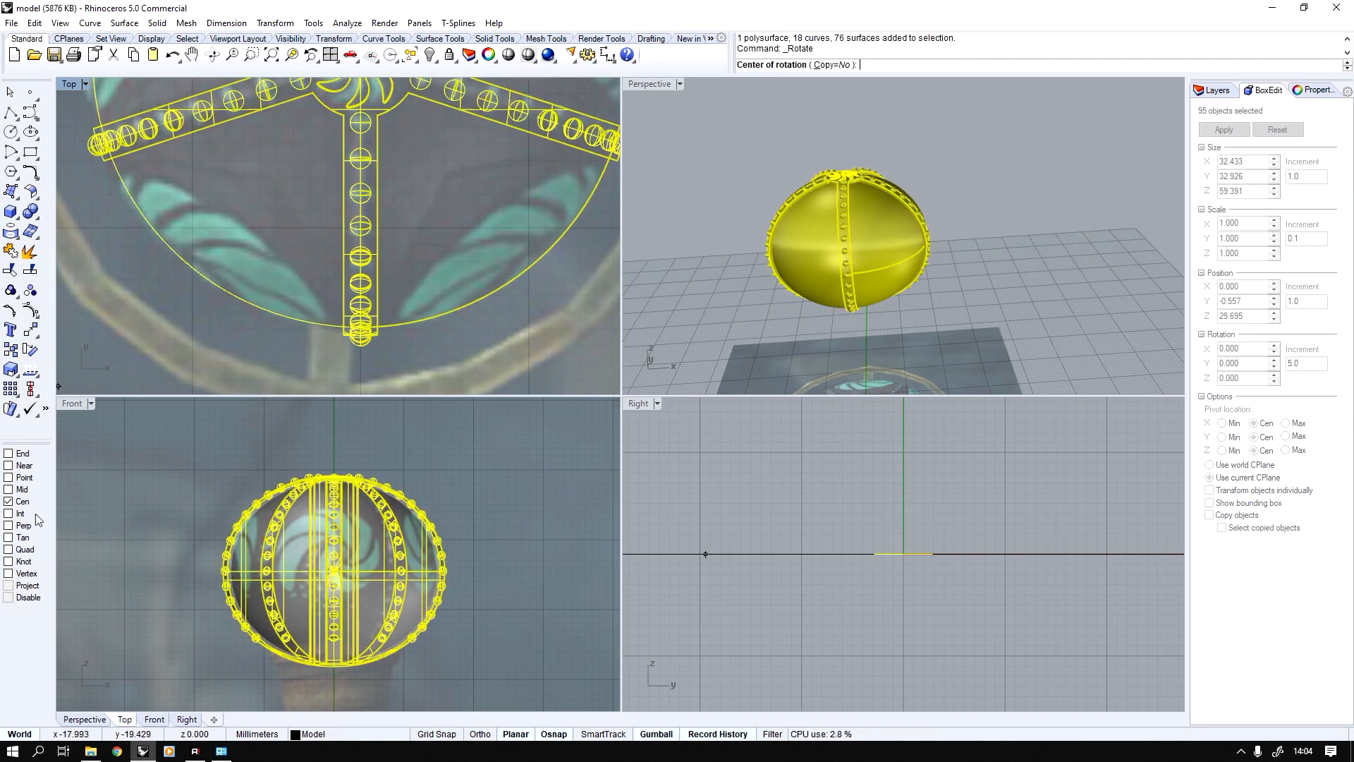
scroll(246, 300, "down", 4)
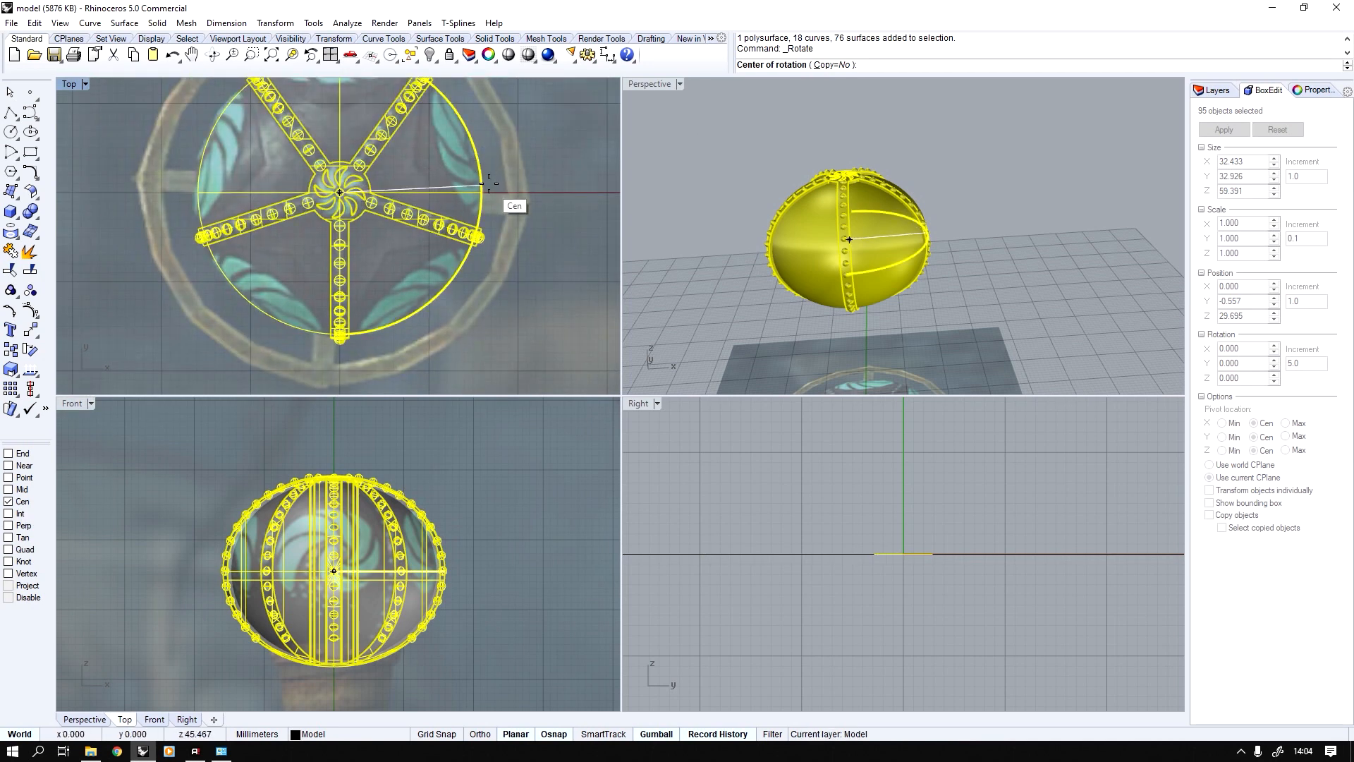
key("Return")
scroll(339, 227, "down", 2)
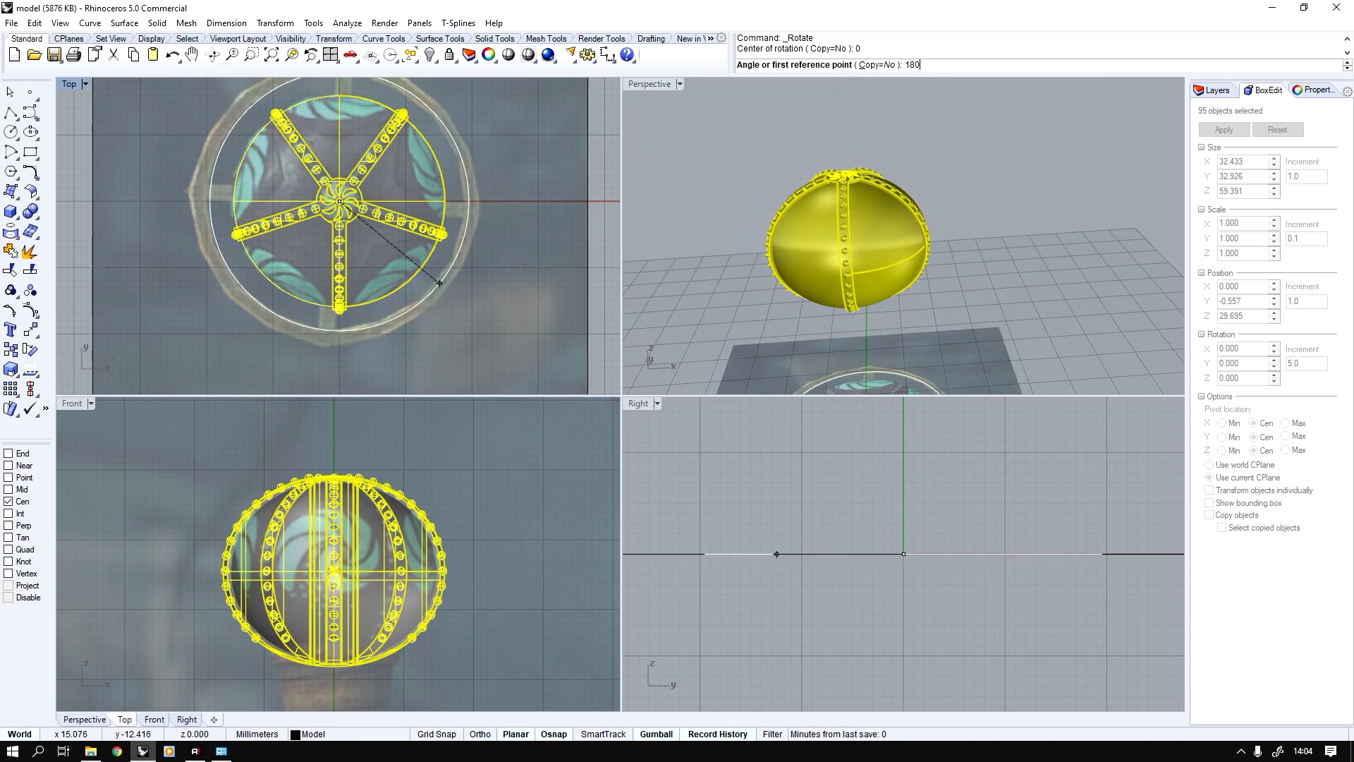
key("Return")
key("Escape")
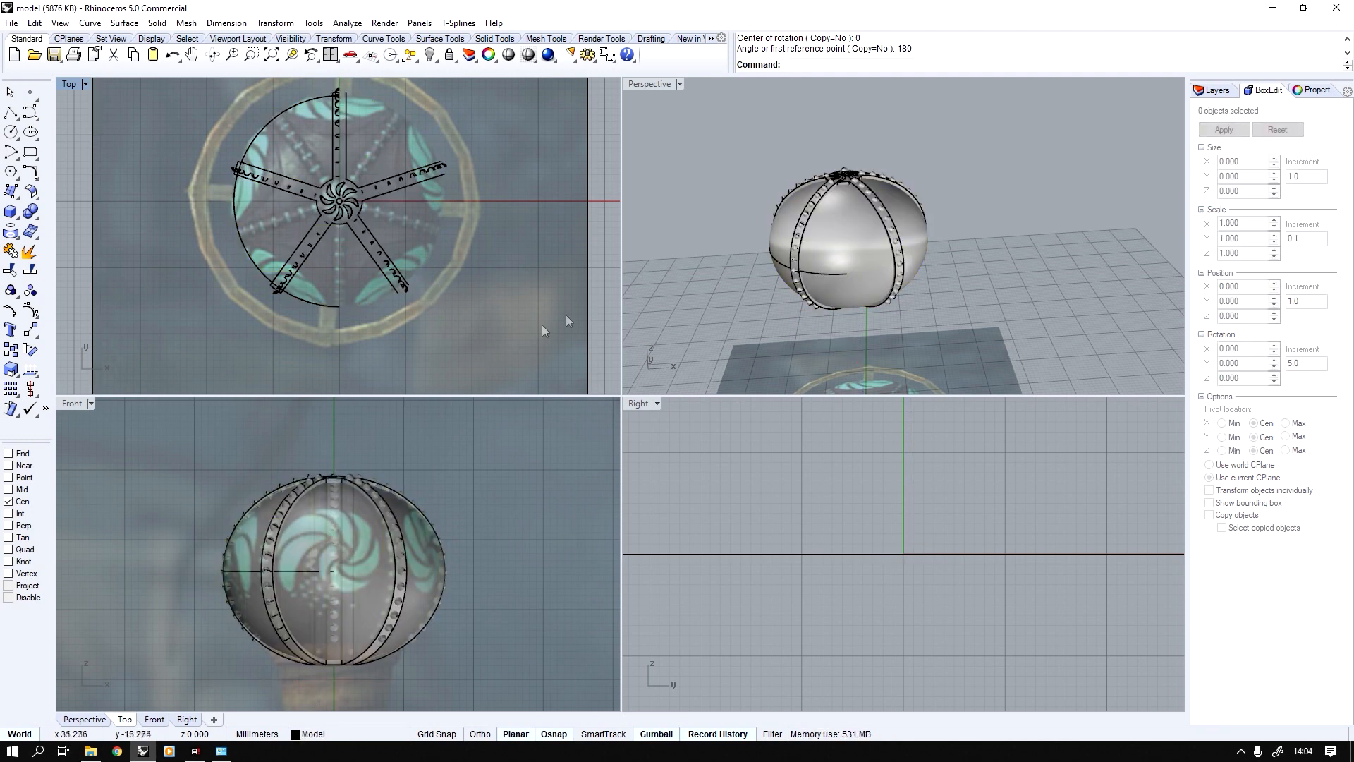
- Examine the rotated head against the swirl motif of the side reference picture in the Front view
scroll(746, 294, "up", 5)
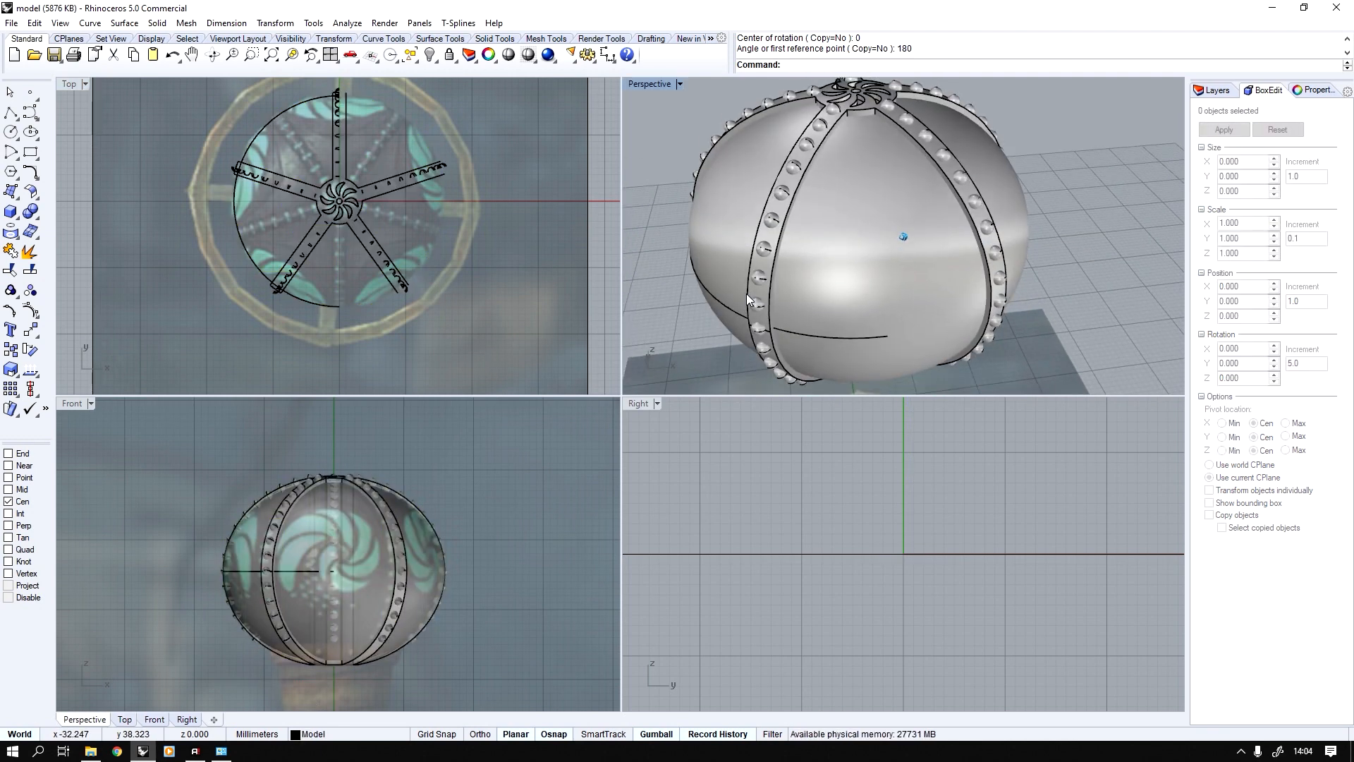
scroll(399, 553, "up", 5)
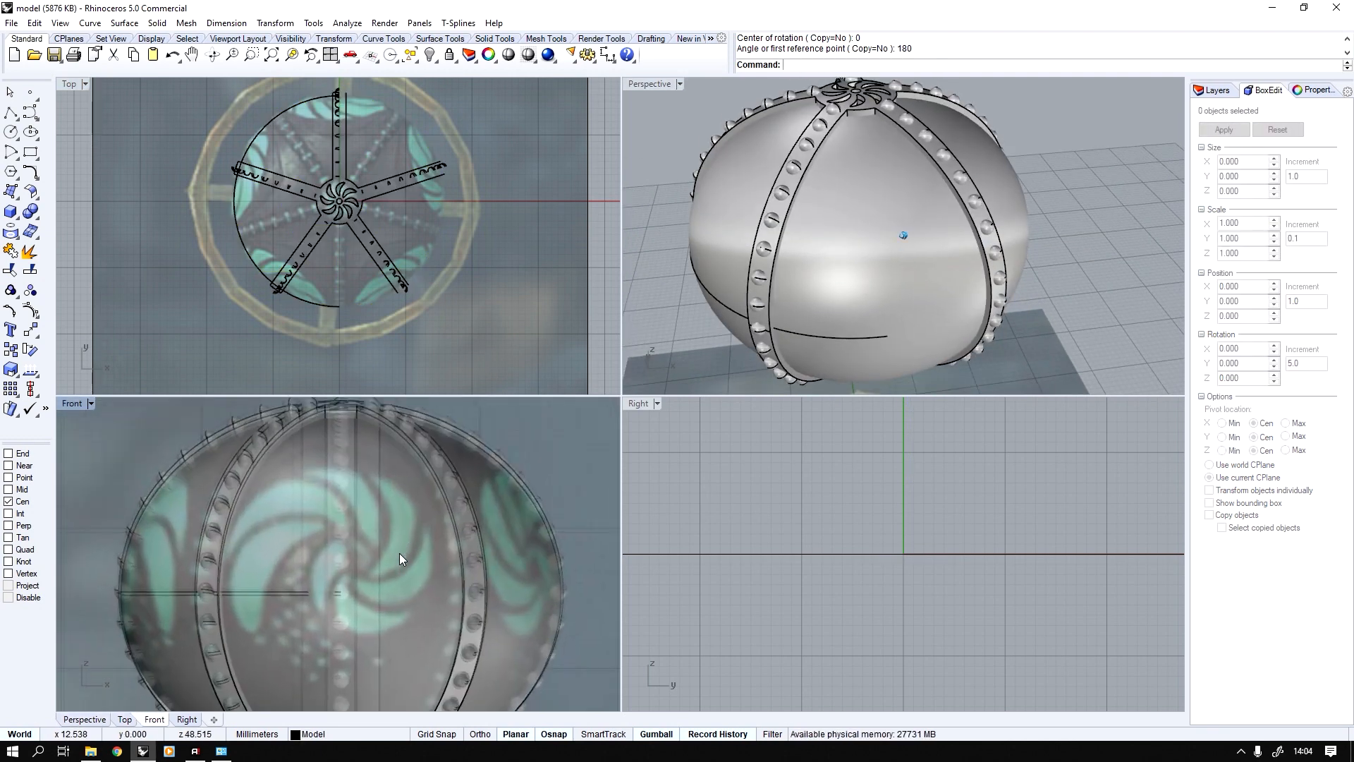
double_click(72, 403)
scroll(426, 367, "down", 3)
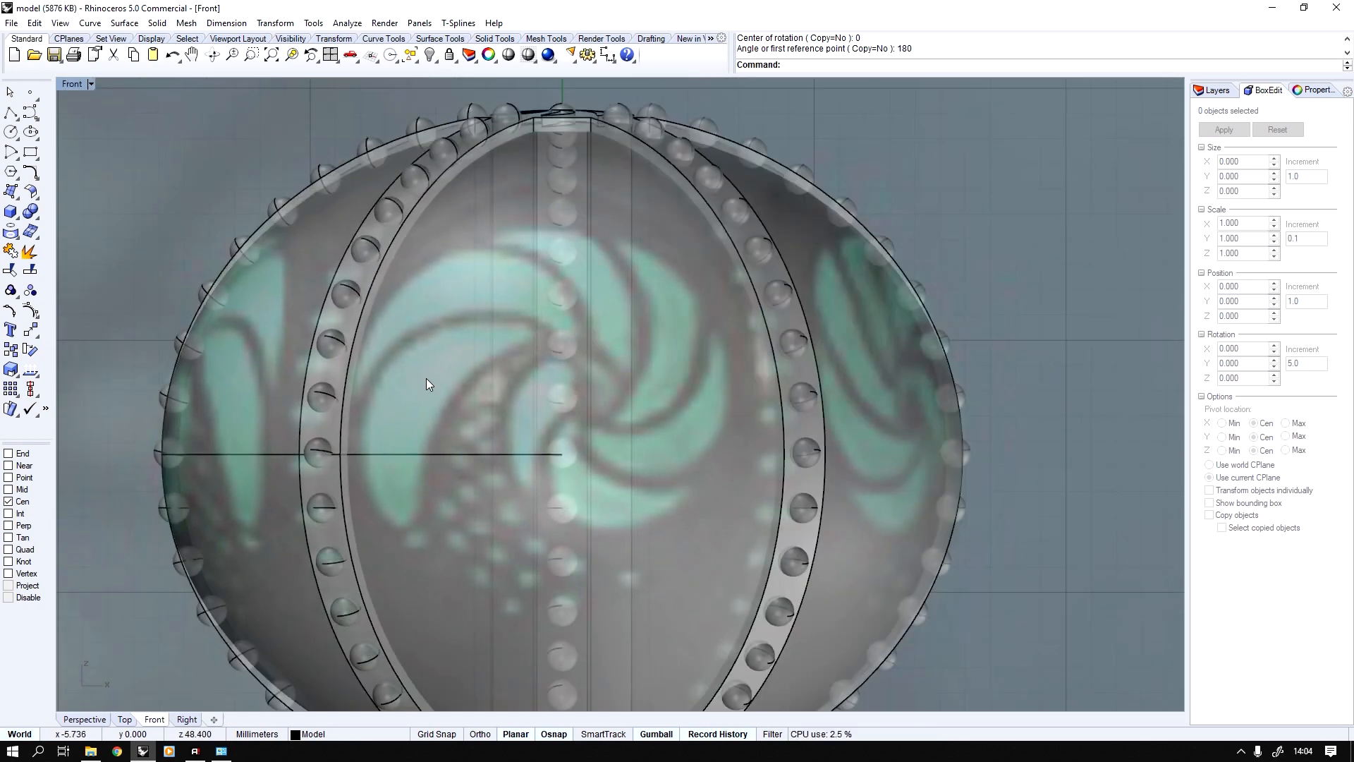
scroll(427, 366, "down", 3)
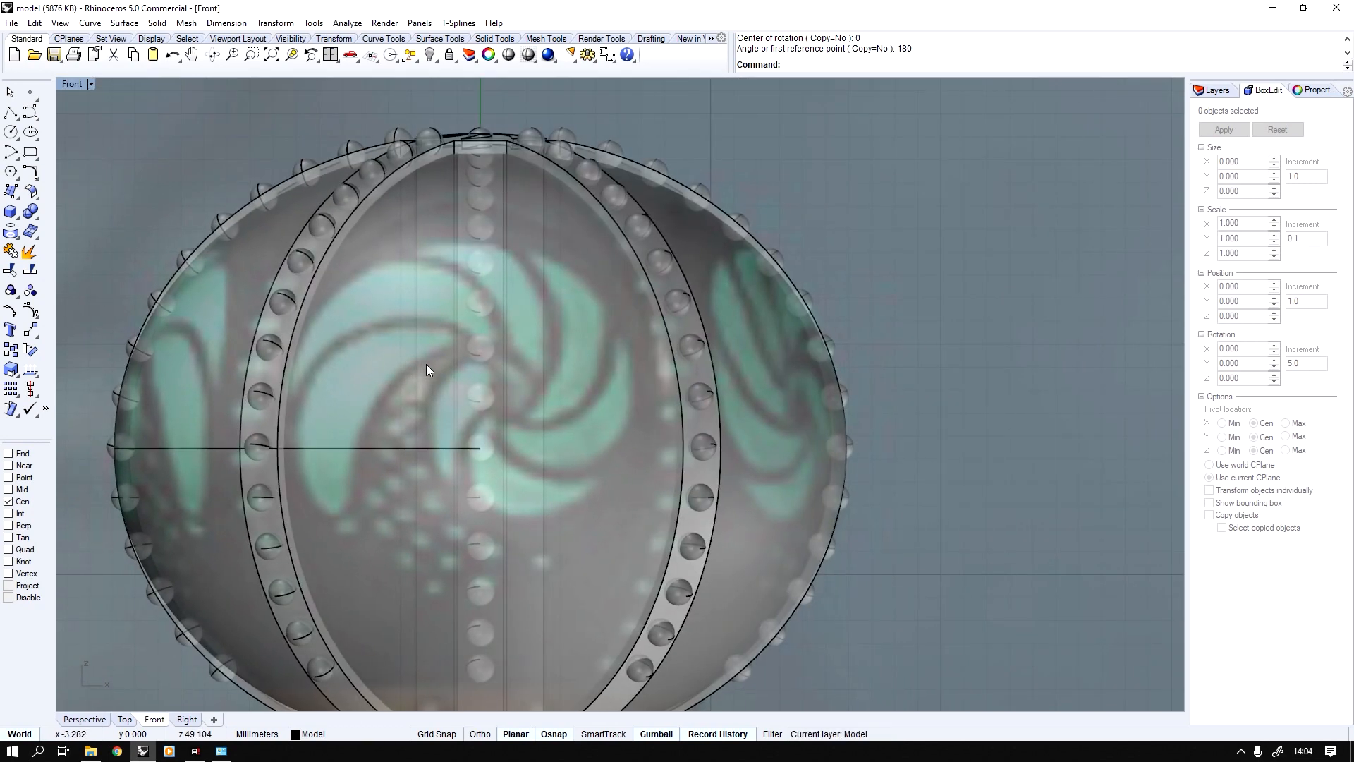
scroll(426, 365, "up", 1)
scroll(426, 364, "down", 2)
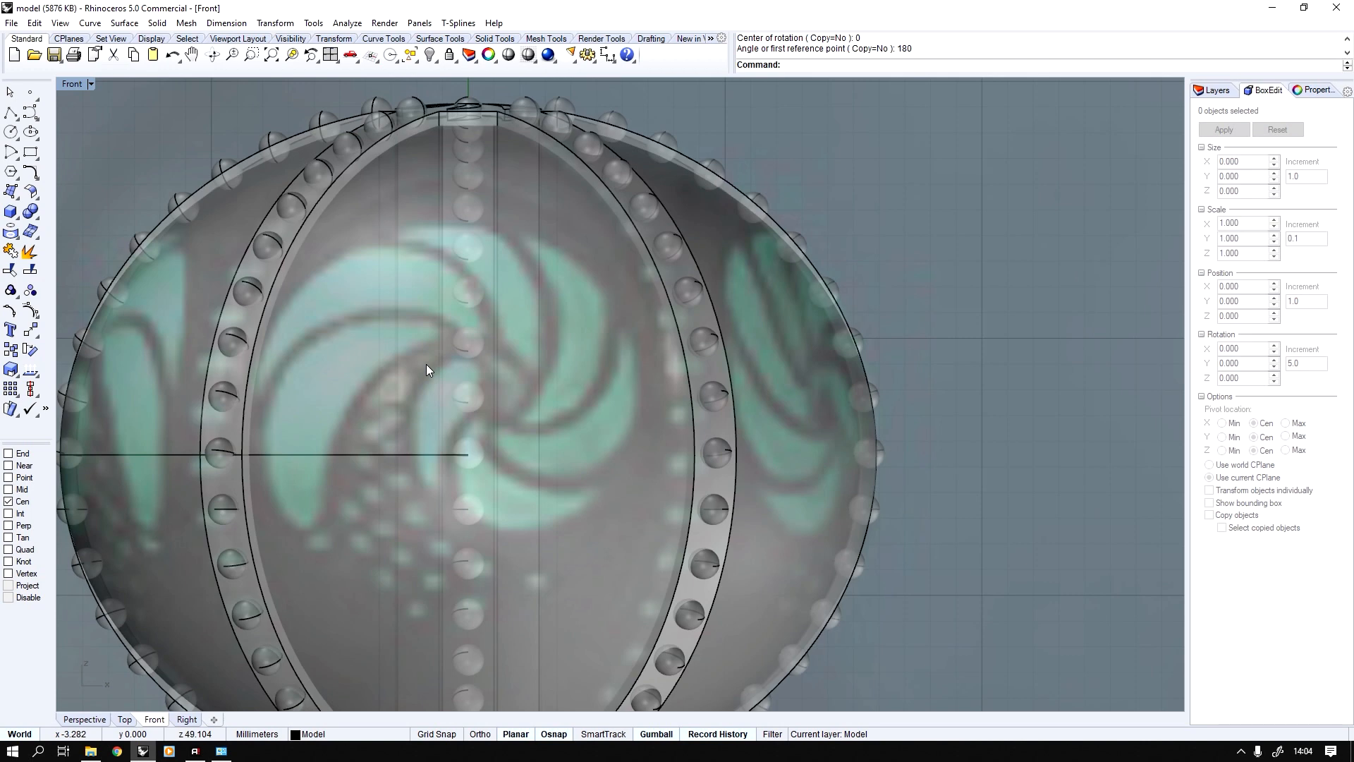
double_click(73, 83)
- Create a new layer named work
left_click(1212, 90)
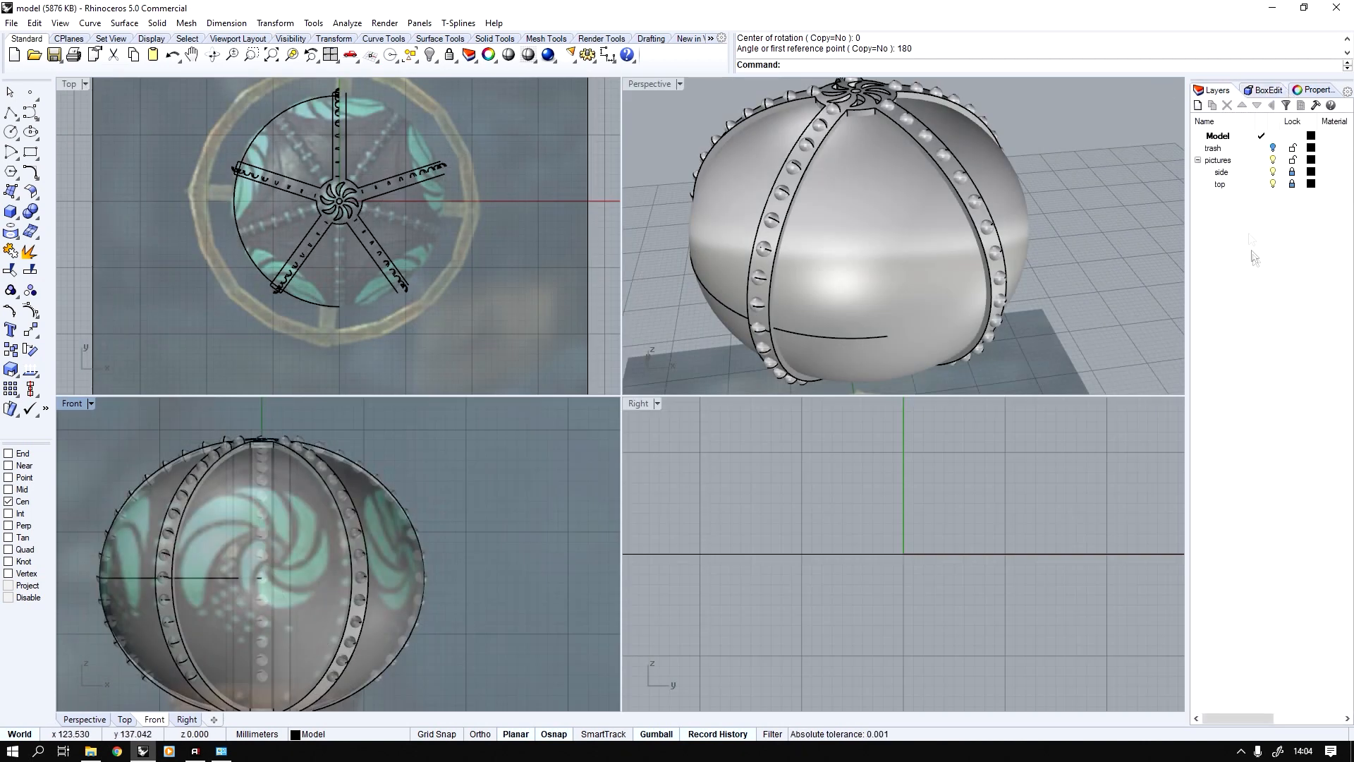
right_click(1243, 235)
left_click(1274, 243)
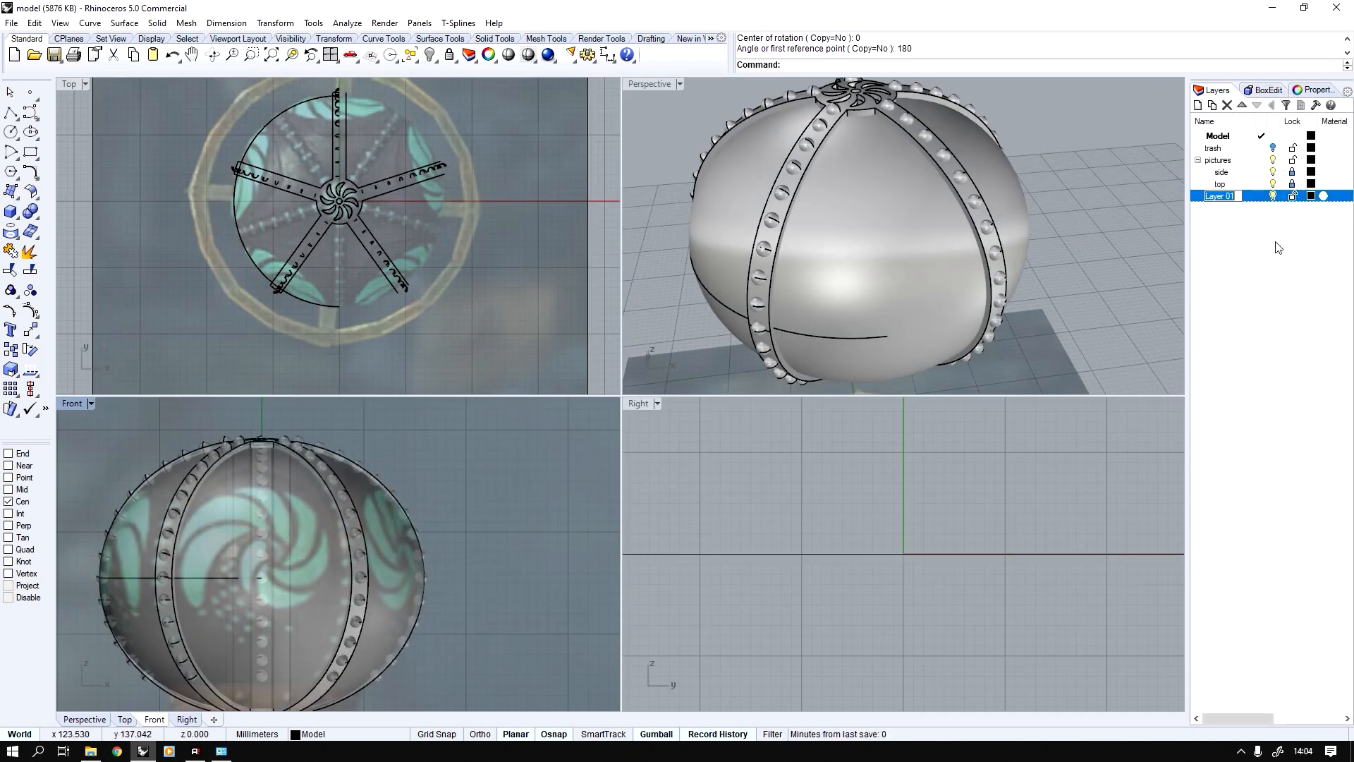
scroll(338, 233, "down", 3)
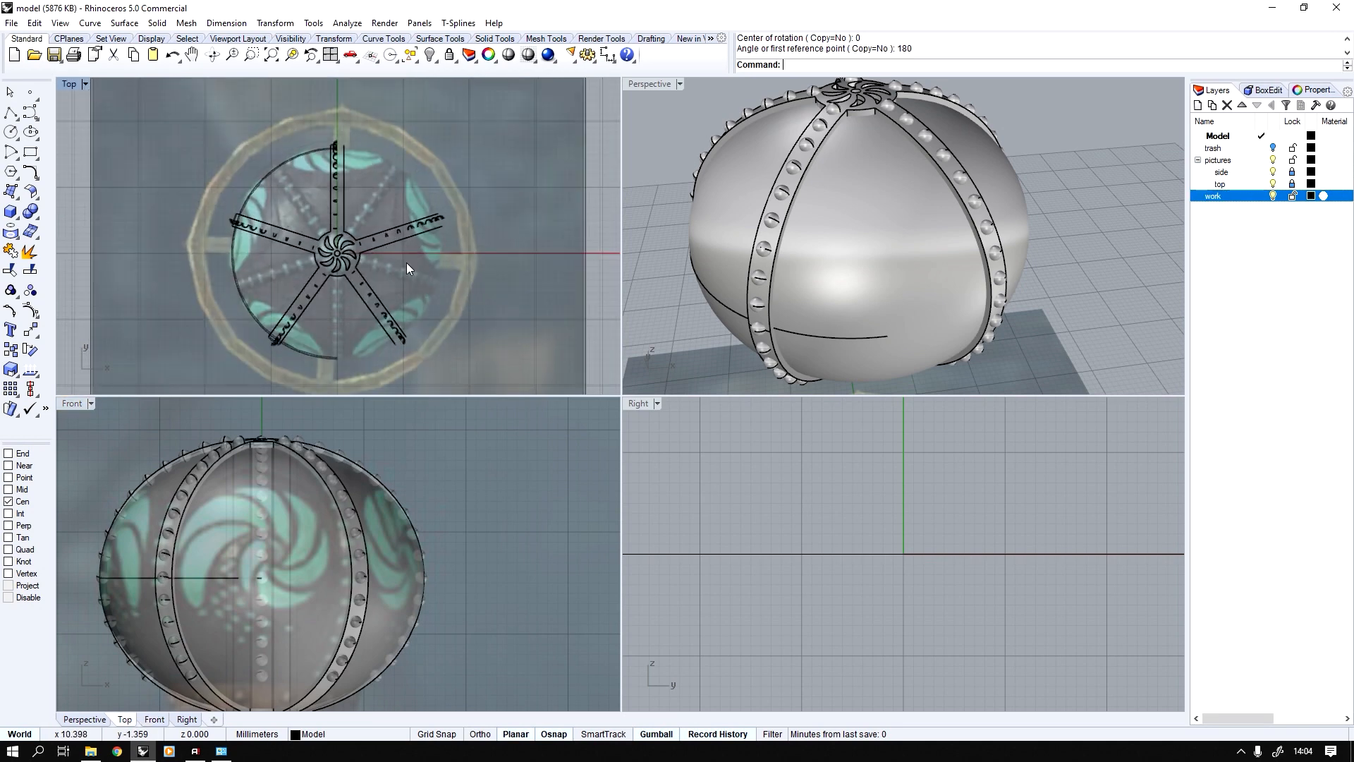
scroll(810, 230, "down", 3)
left_click_drag(810, 230, 873, 339)
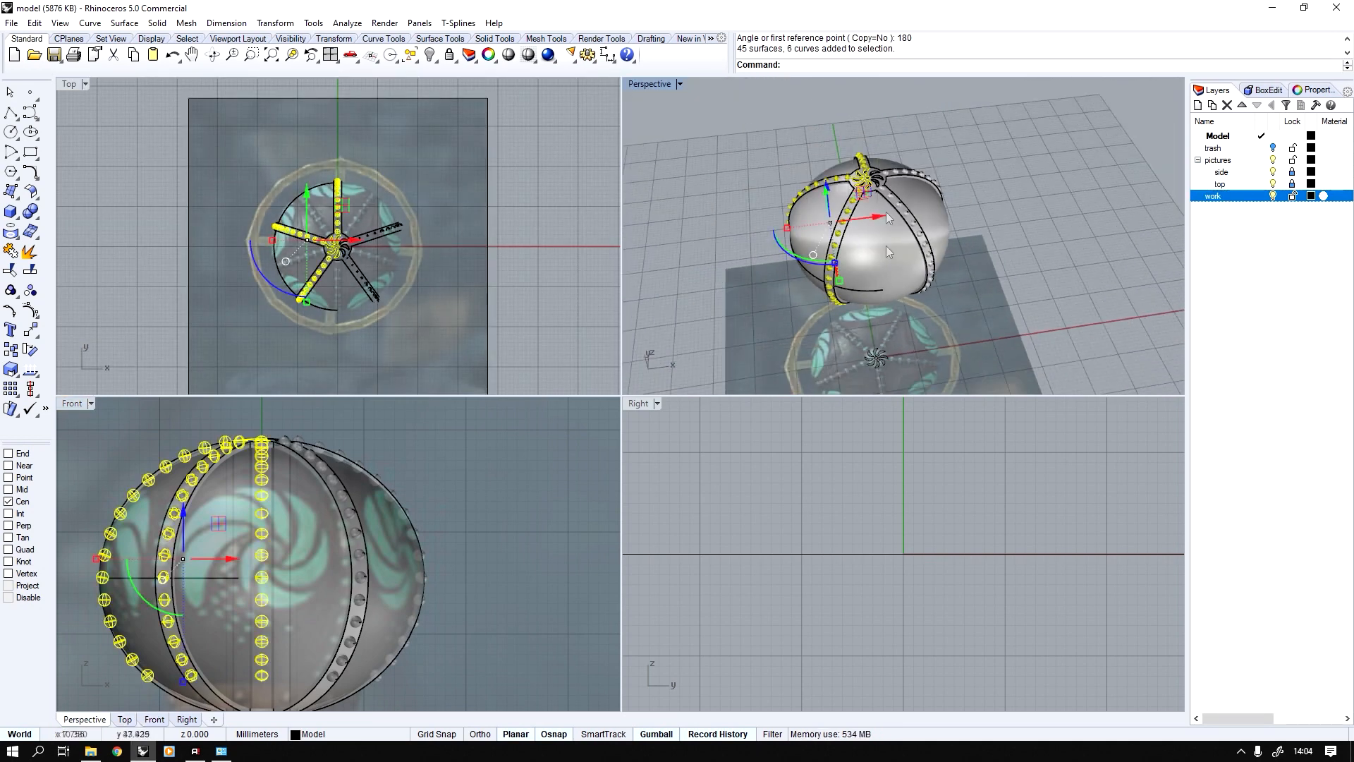
left_click_drag(838, 116, 1009, 307, "shift")
scroll(949, 270, "up", 4)
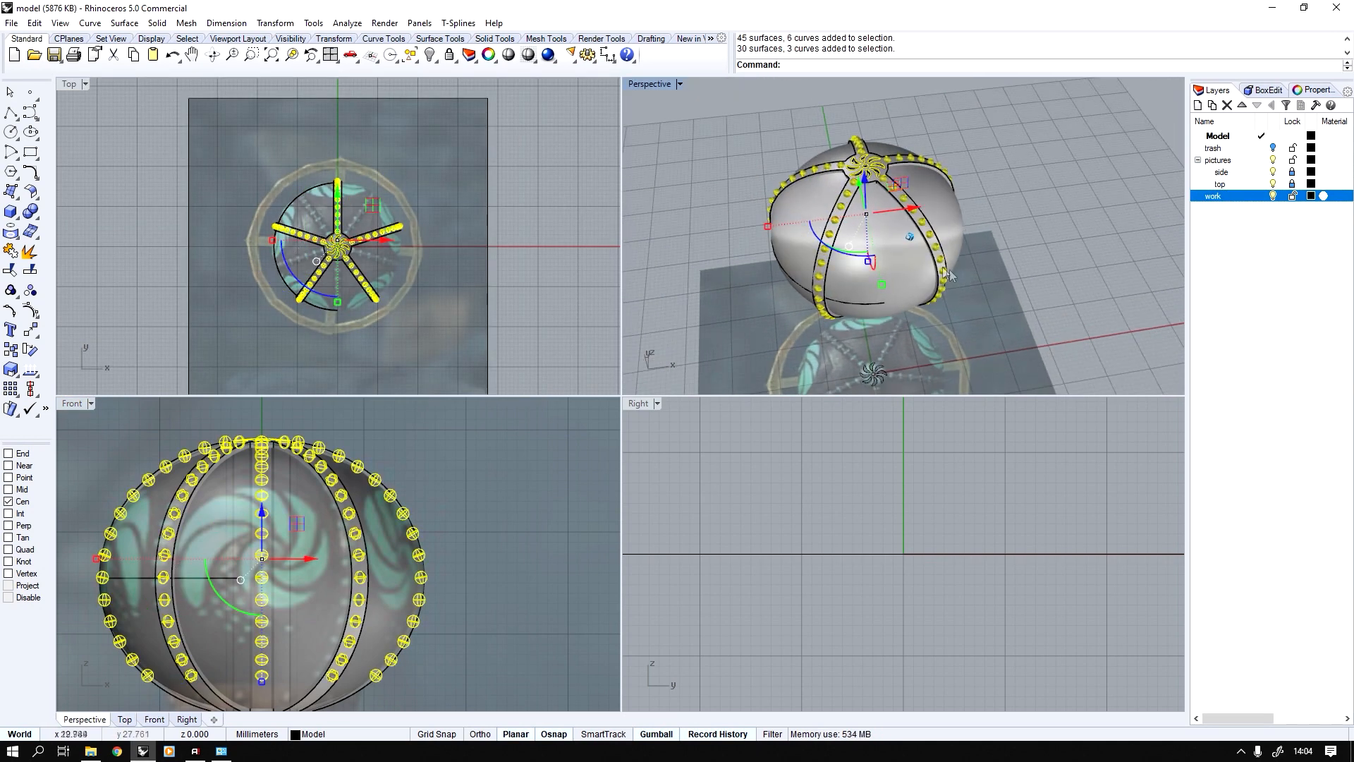
left_click(872, 167, "shift")
right_click(1232, 197)
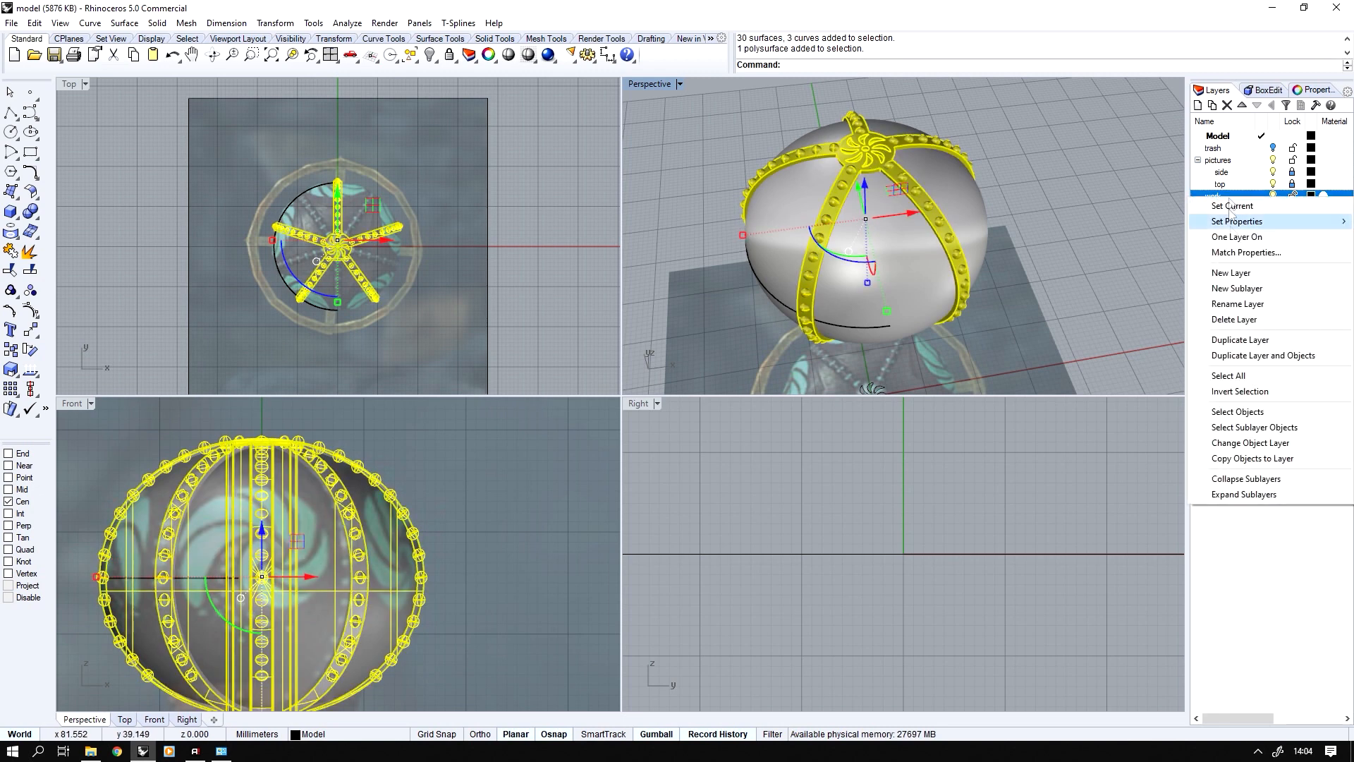
left_click(1233, 443)
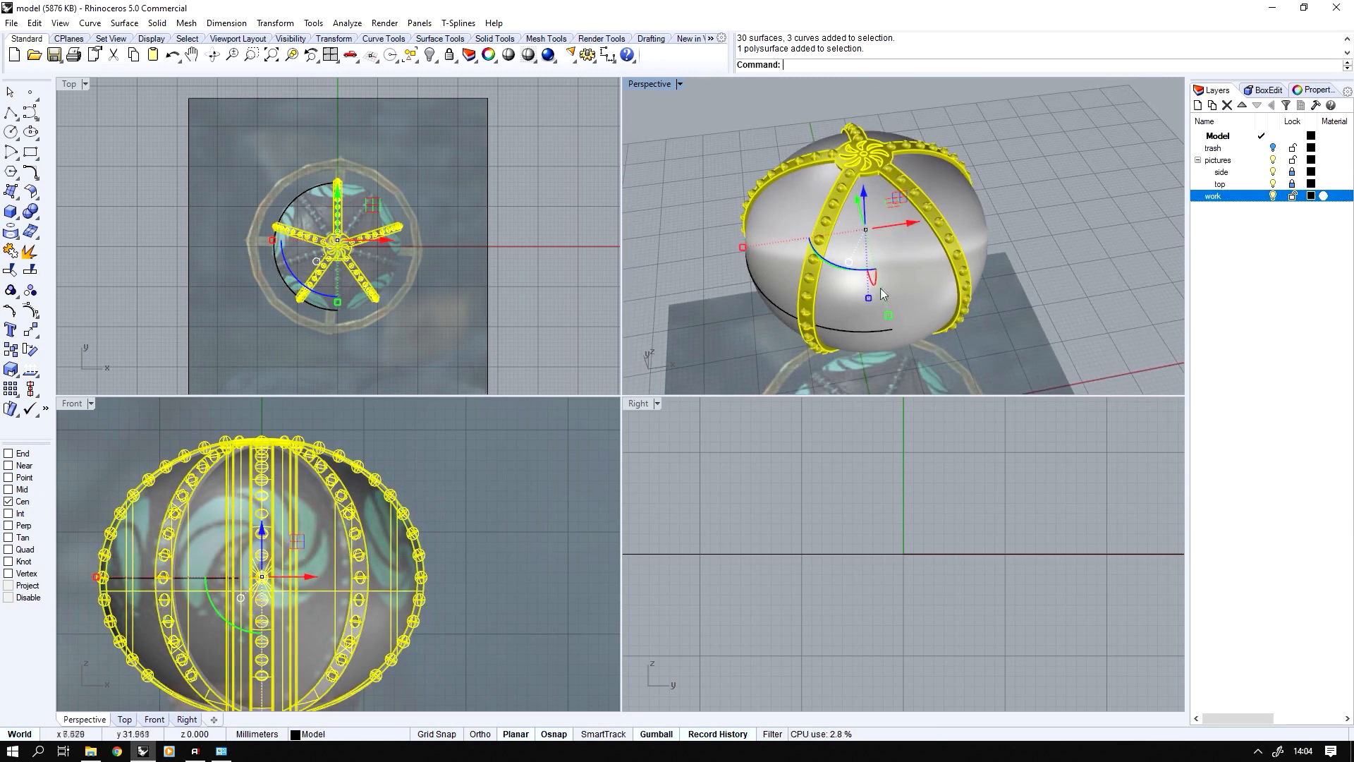
- Move the round head surface to the work layer
left_click(877, 296)
right_click(1218, 198)
left_click(1234, 451)
- Make the work layer current and hide the Model layer
left_click(1261, 196)
left_click(1273, 136)
key("Escape")
- Draw two straight diagonal polylines along the two long sides of the swirl's lower-left crescent in a maximized Front view
right_click_drag(304, 599, 346, 547)
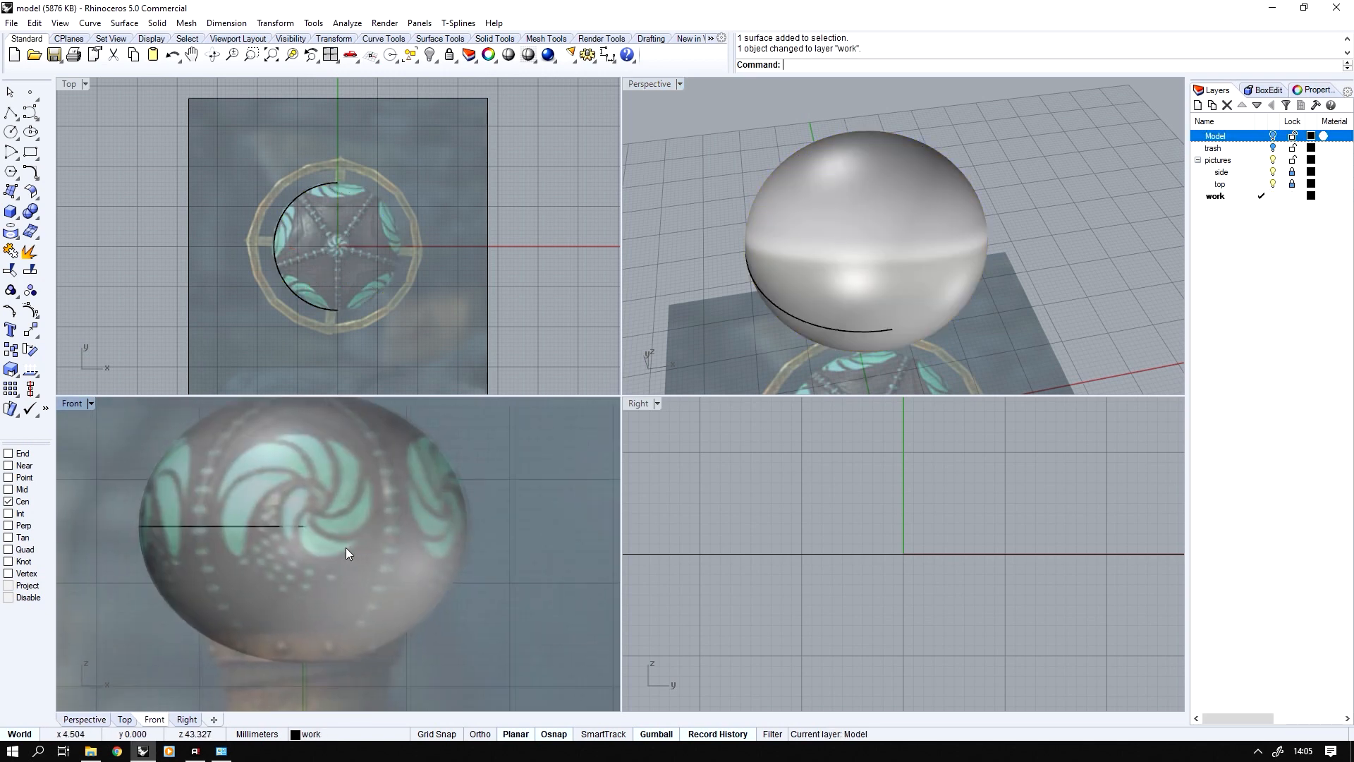
scroll(346, 547, "up", 1)
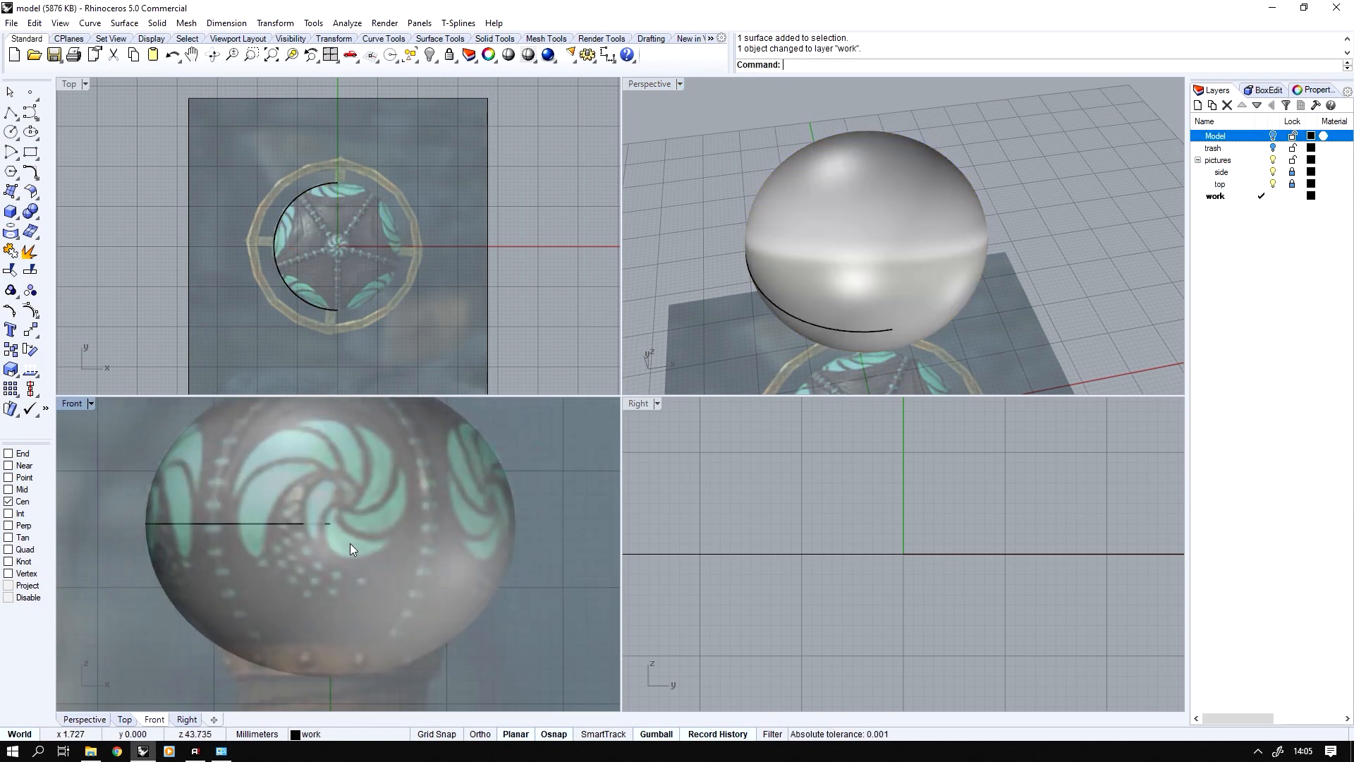
scroll(350, 544, "up", 2)
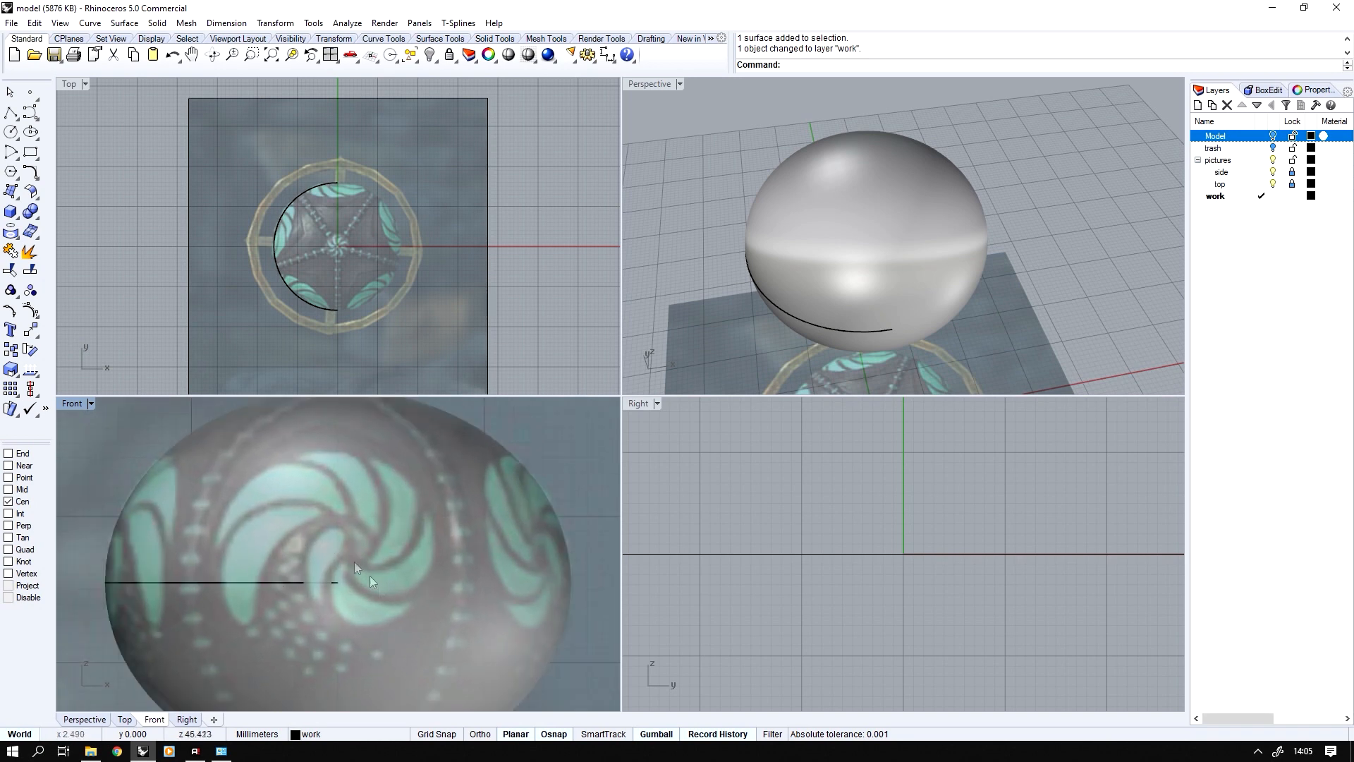
scroll(370, 576, "down", 1)
double_click(72, 404)
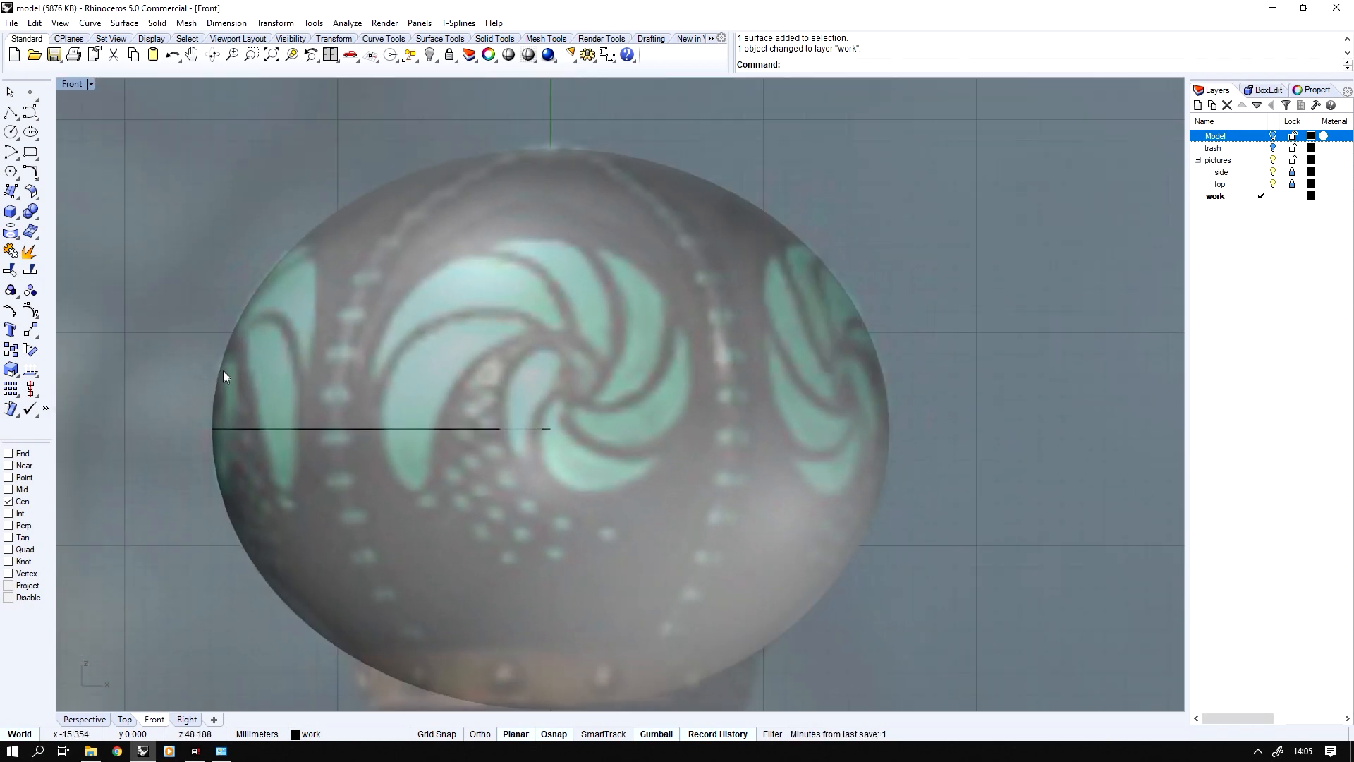
scroll(215, 193, "up", 2)
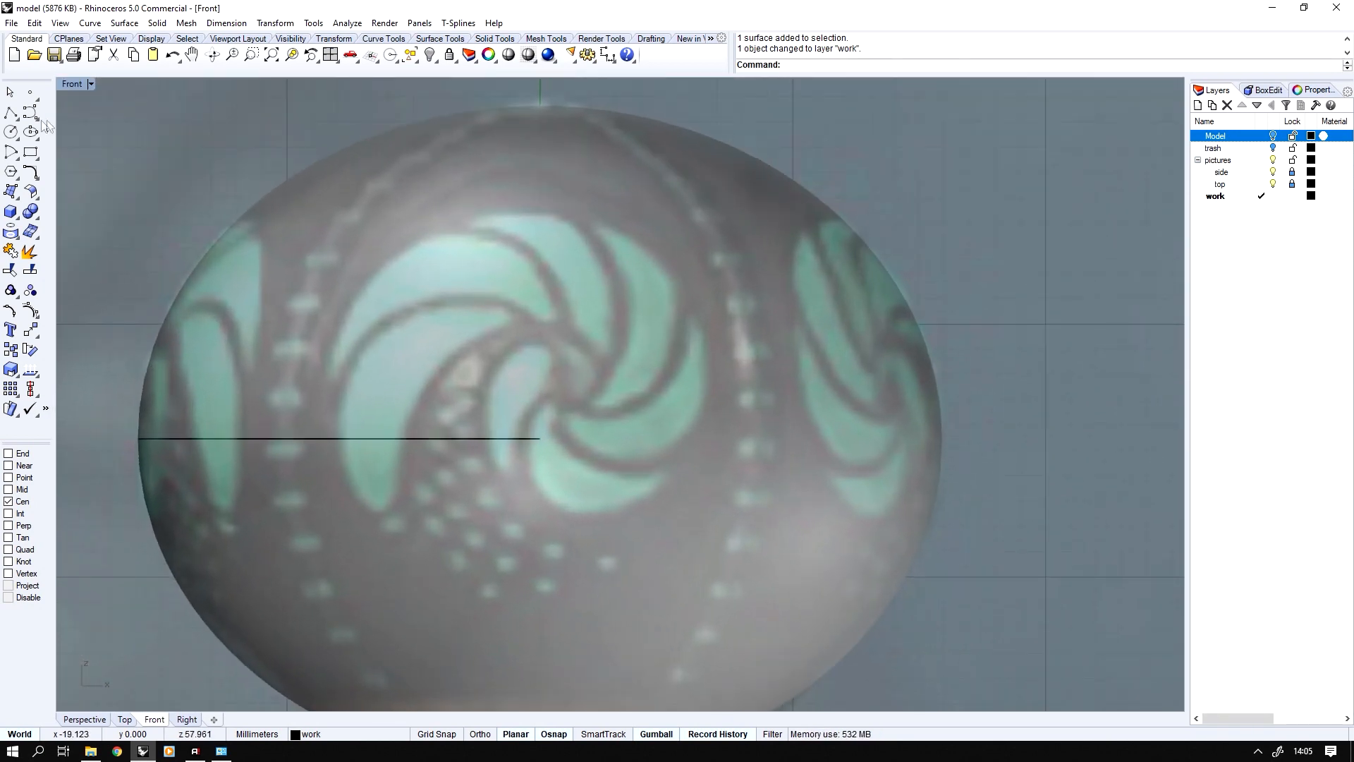
left_click(12, 113)
scroll(472, 341, "up", 1)
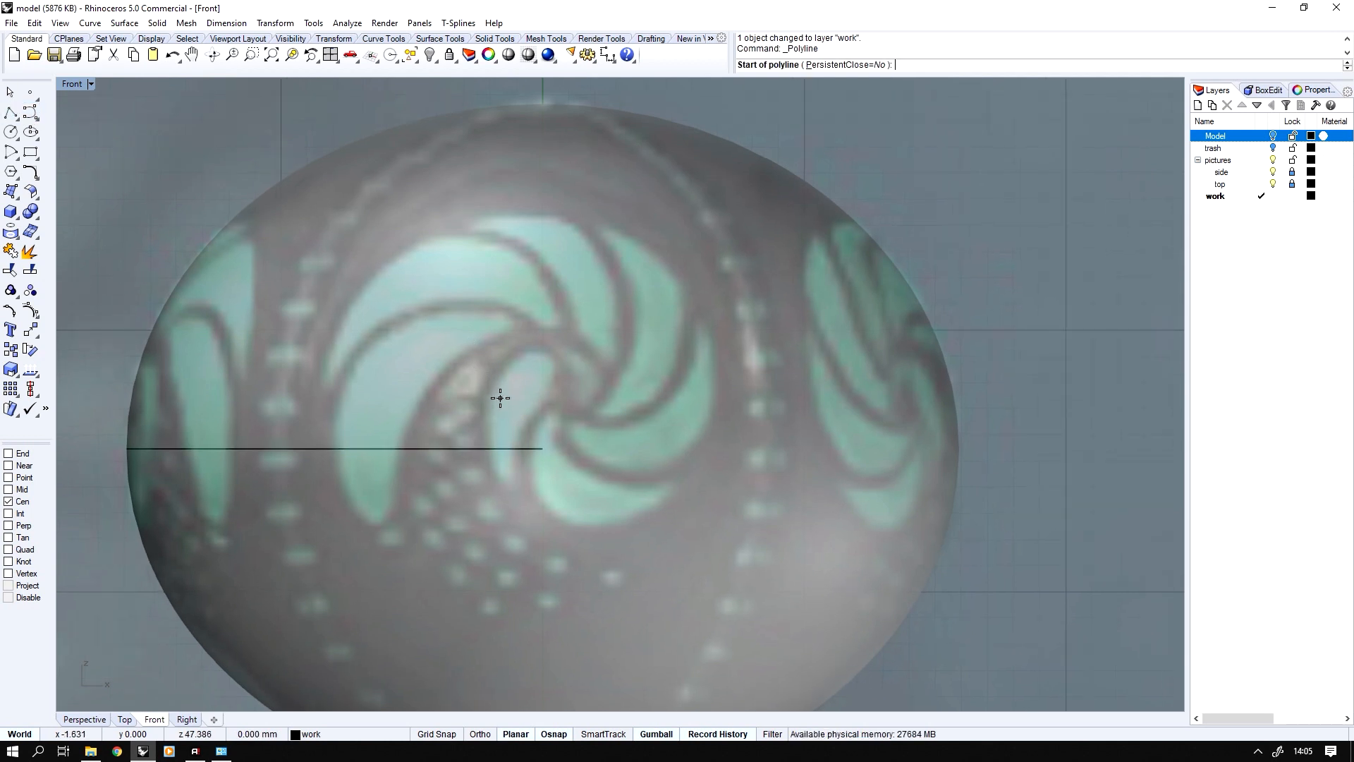
left_click(484, 340)
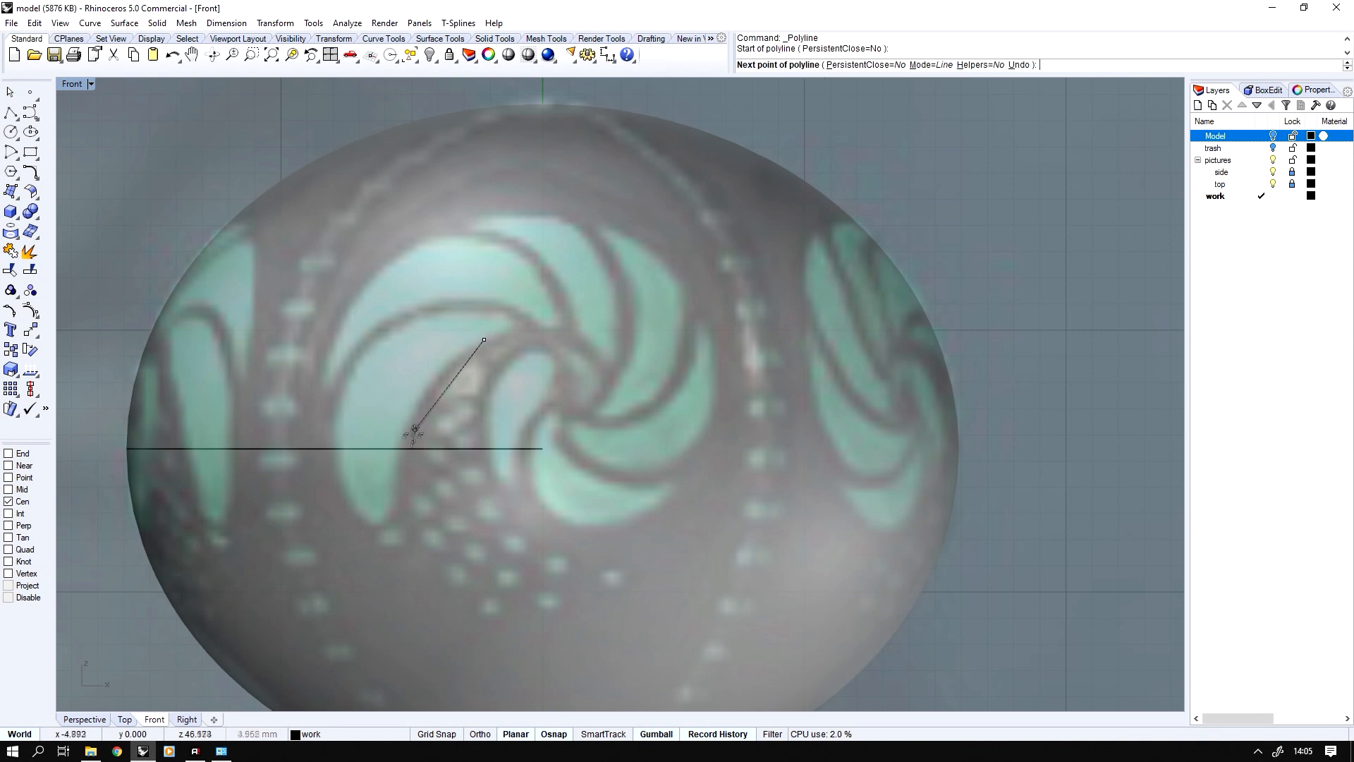
right_click(393, 482)
right_click(393, 482)
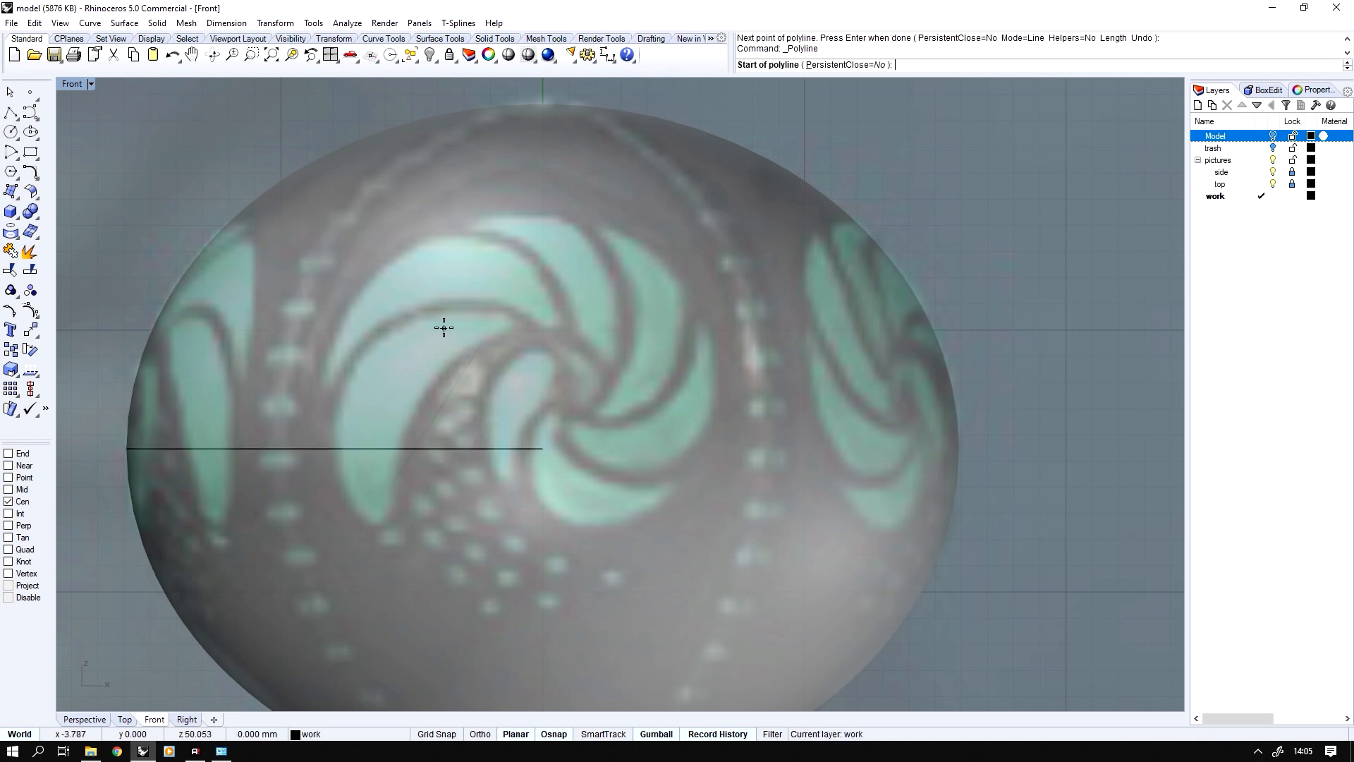
left_click(467, 310)
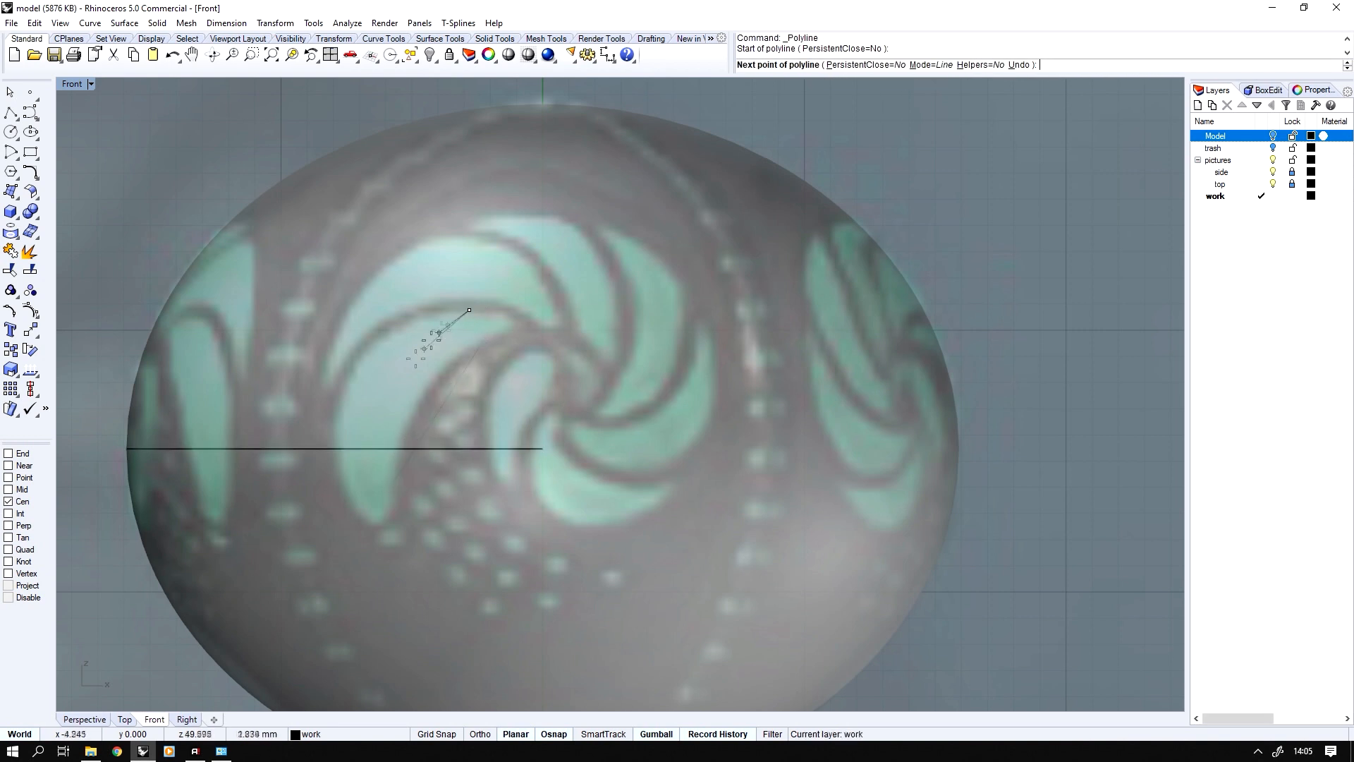
key("Escape")
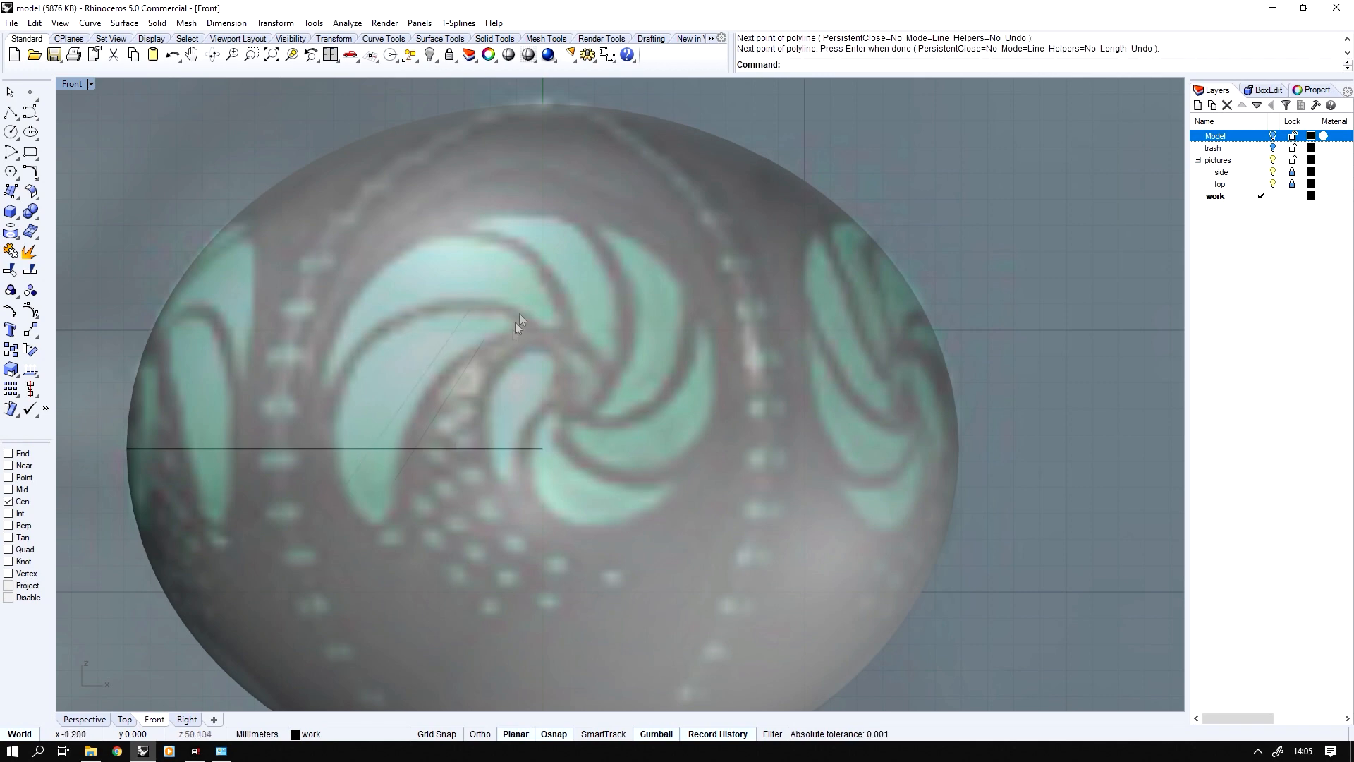
- Undo the accidental drag of the head surface and lock the surface in place
left_click(383, 388)
key("ctrl+z")
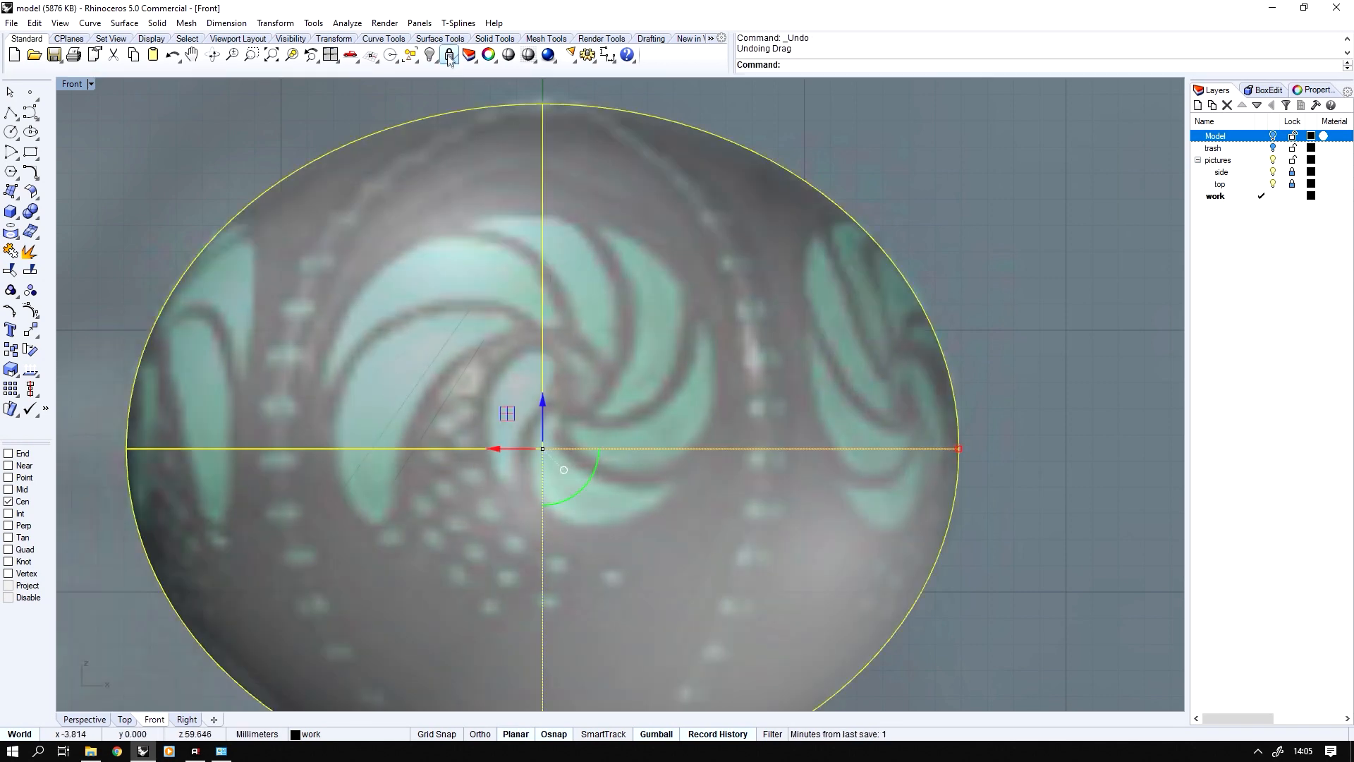
left_click(449, 55)
- Rebuild the two straight lines along the lower-left crescent with point count 4 and degree 3
scroll(423, 353, "down", 1)
left_click(532, 346)
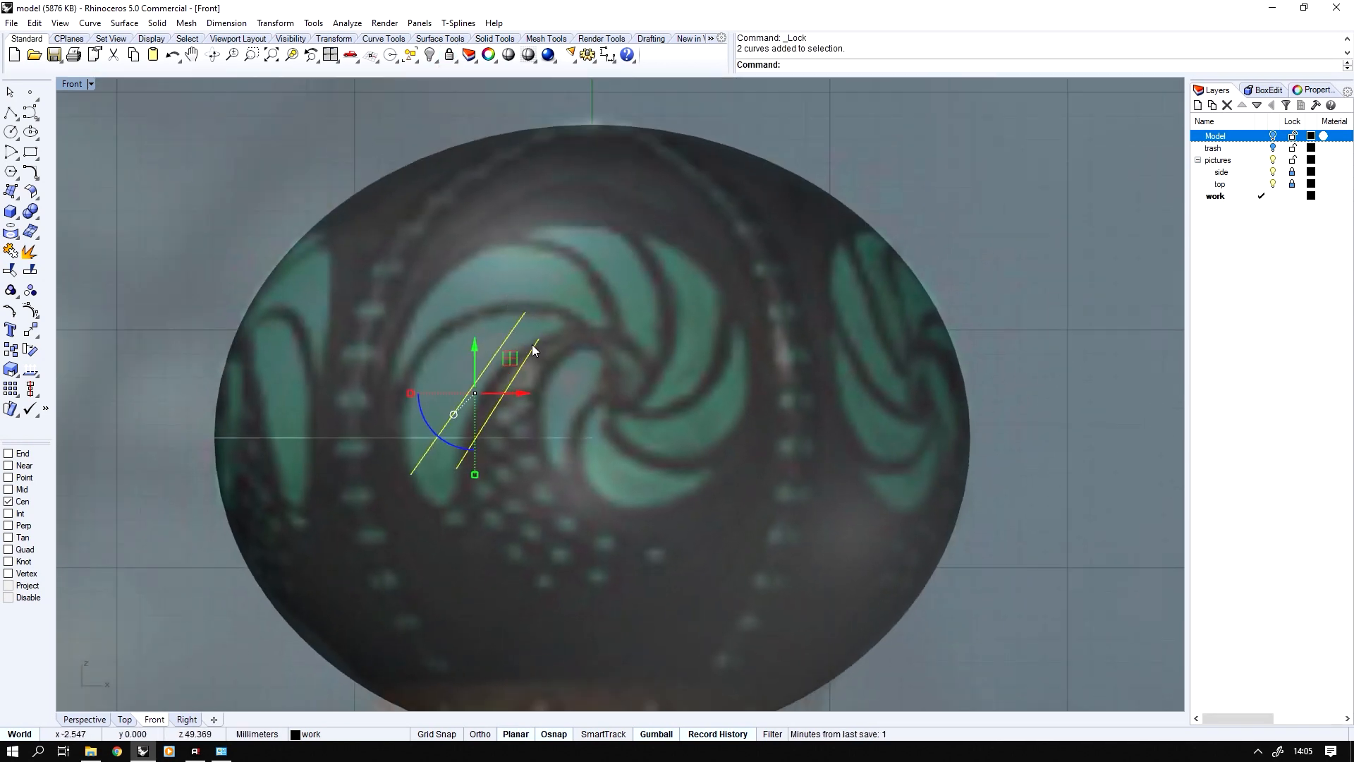
middle_click(533, 346)
left_click(433, 328)
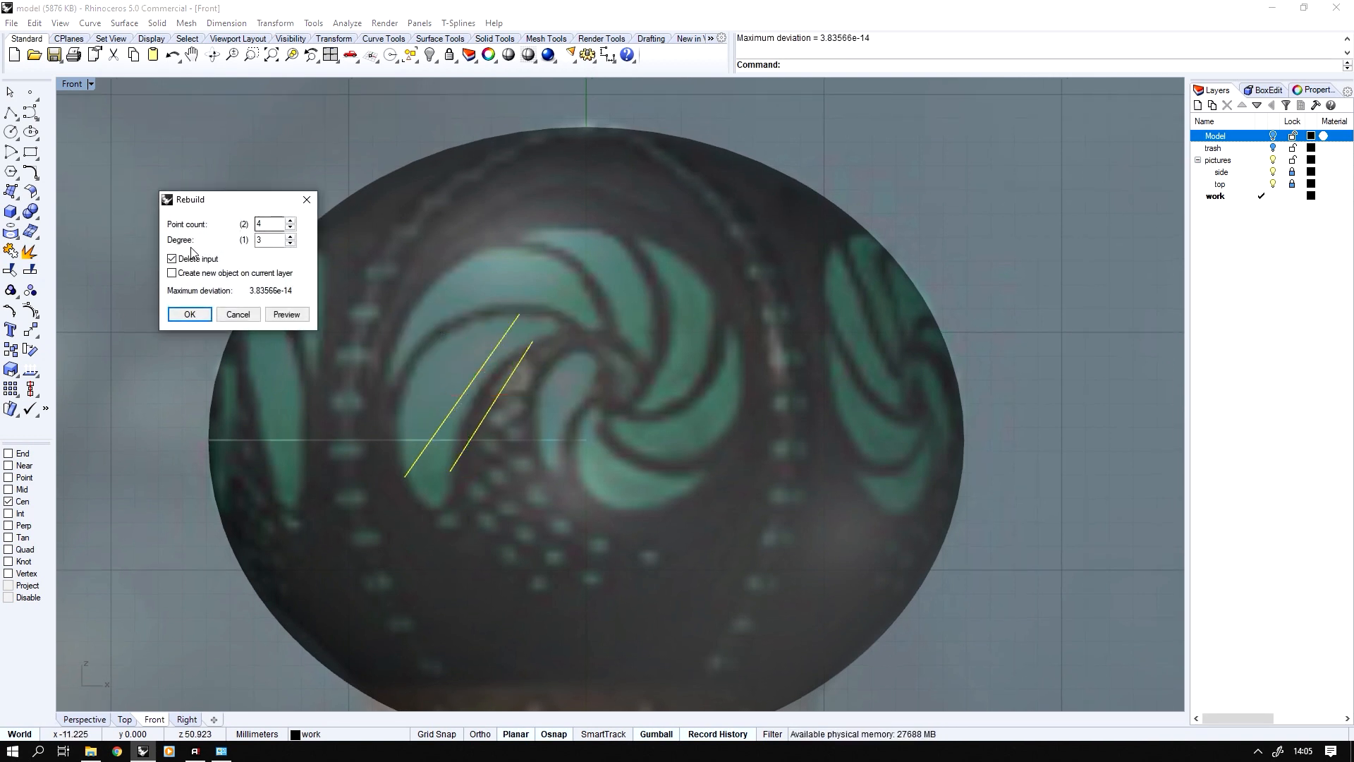
left_click(192, 318)
- Bend both curves along the lower-left crescent's edges by moving their middle control points, with the gumball aligned to the object
middle_click(402, 380)
scroll(402, 381, "up", 2)
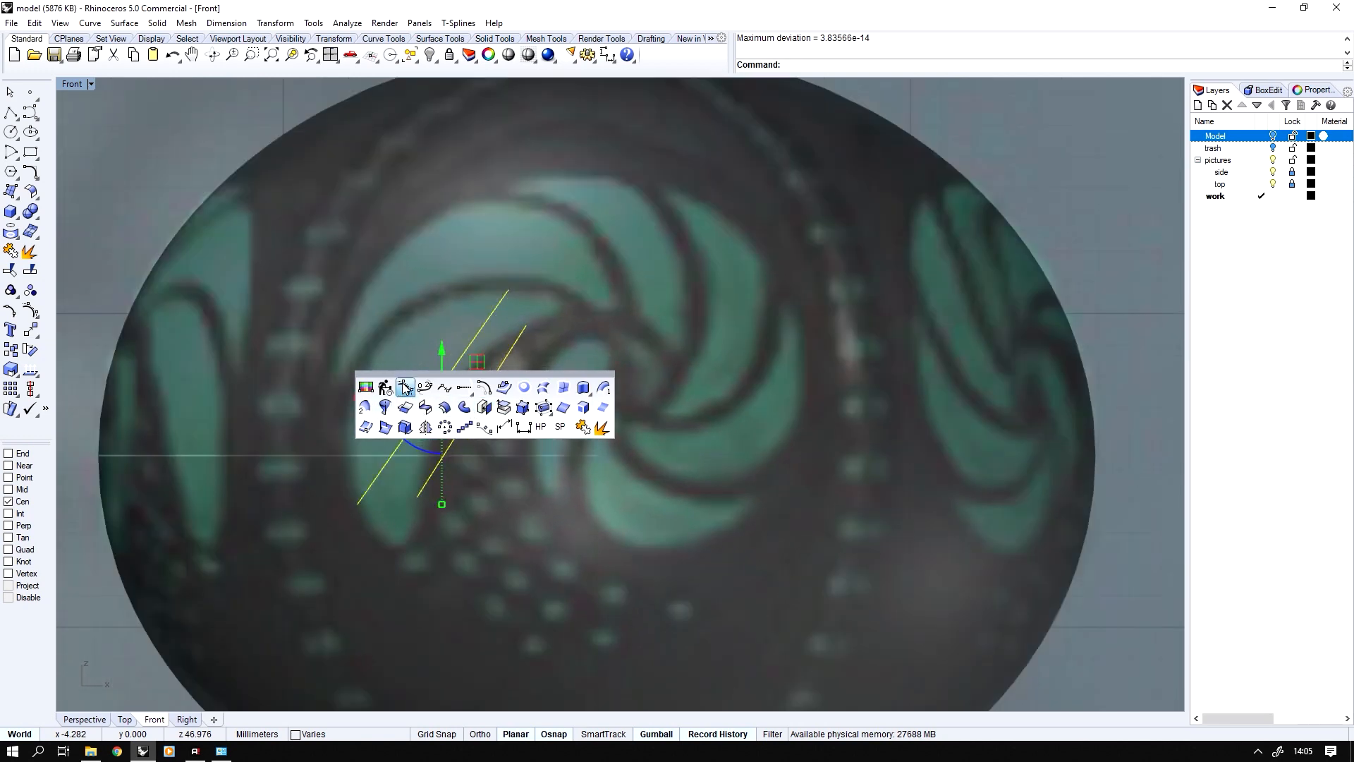
left_click(402, 383)
scroll(376, 344, "down", 1)
left_click_drag(376, 344, 485, 446)
left_click_drag(488, 367, 333, 364)
left_click(379, 413)
left_click(333, 364)
left_click(388, 266)
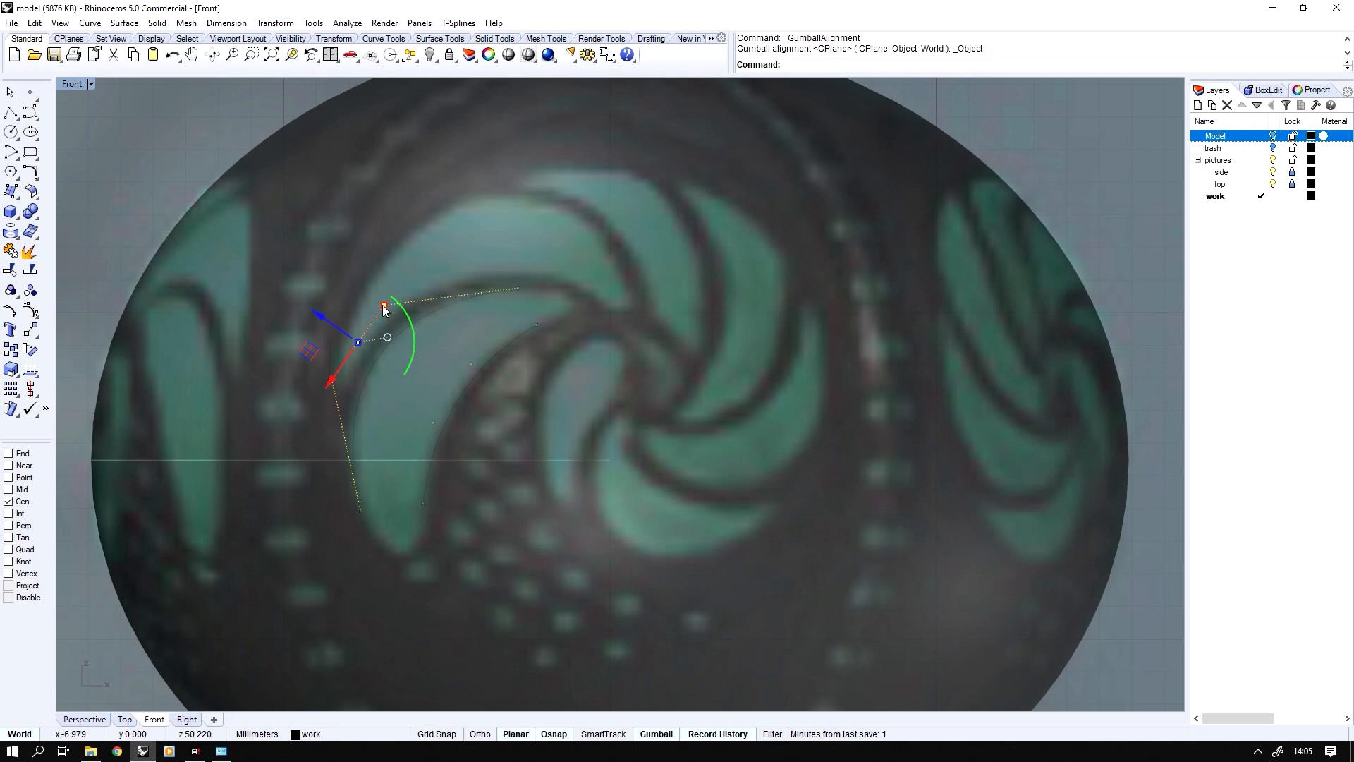
left_click_drag(393, 300, 393, 300)
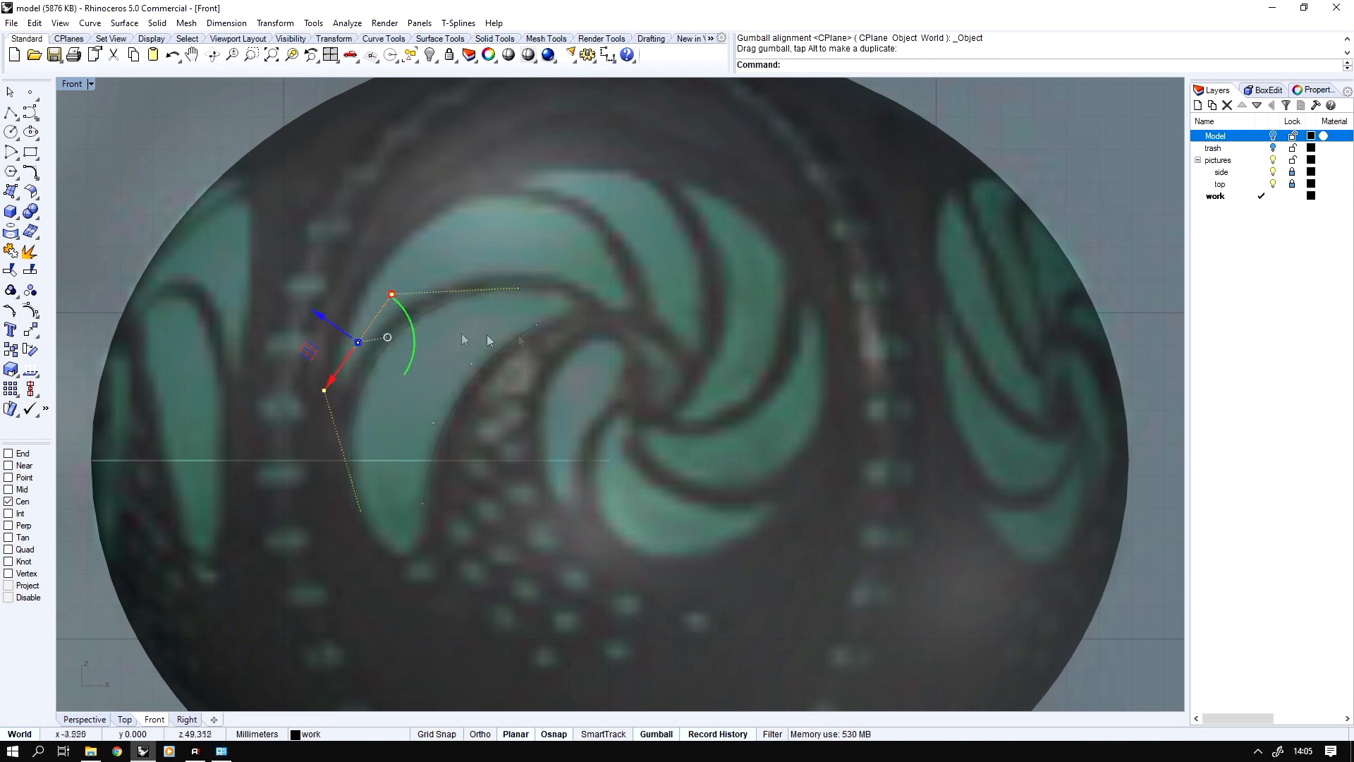
middle_click(452, 305)
left_click(475, 315)
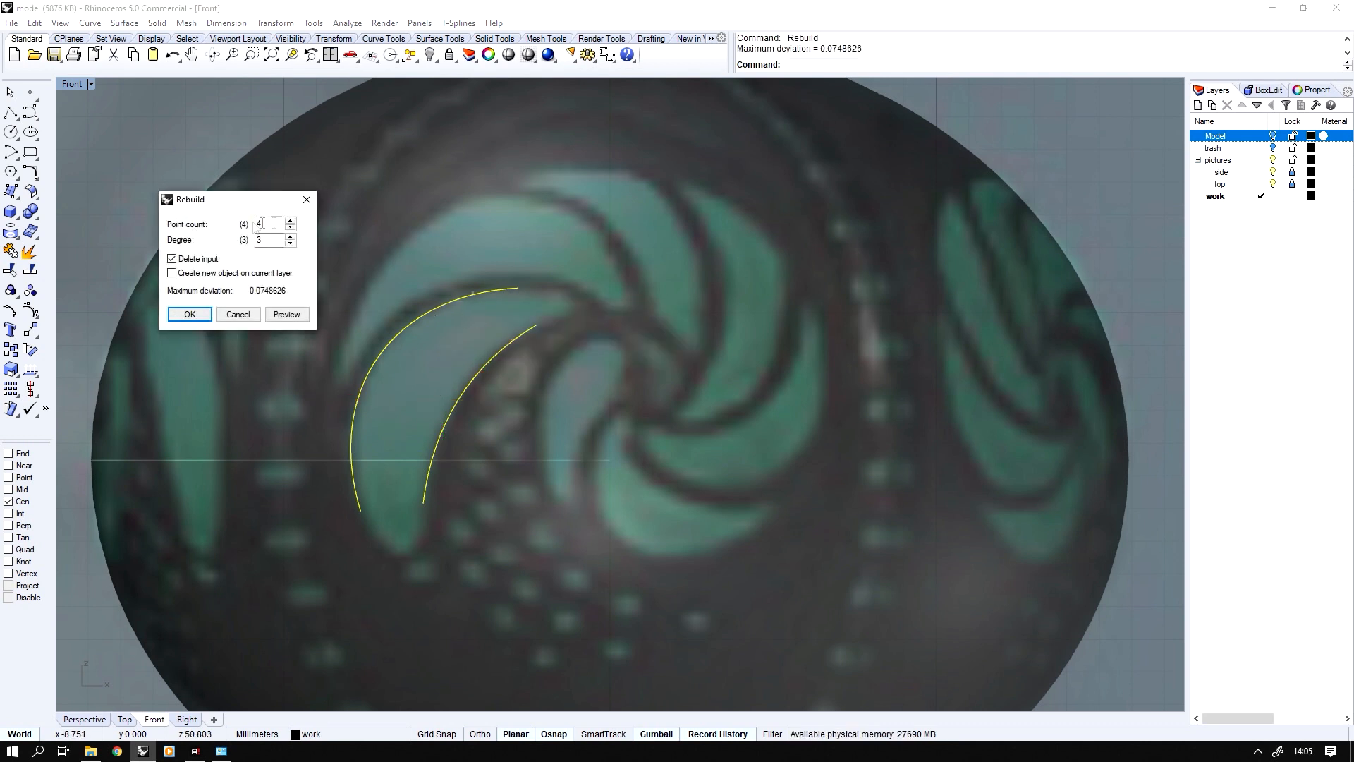
left_click(239, 316)
key("Delete")
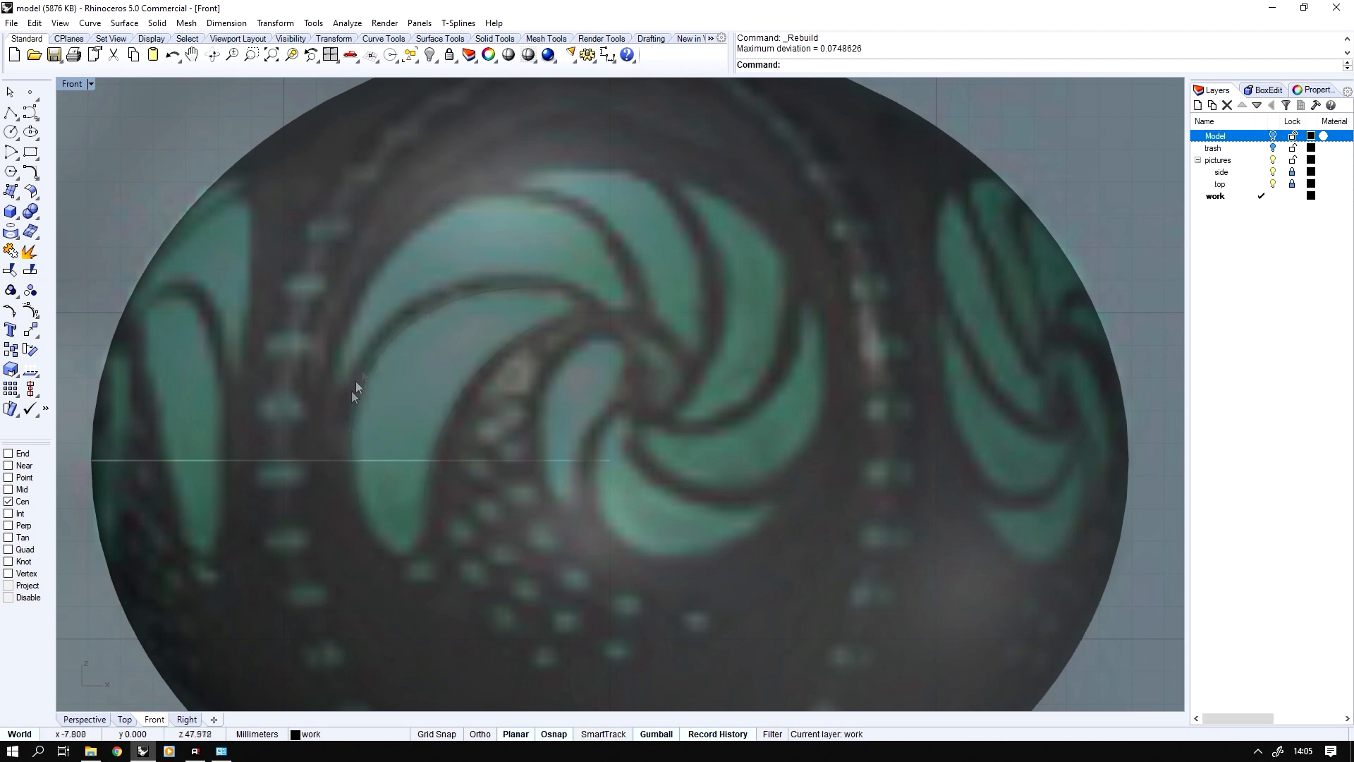
- Select the two crescent curves and move them out in front of the head surface
right_click_drag(366, 552, 415, 468)
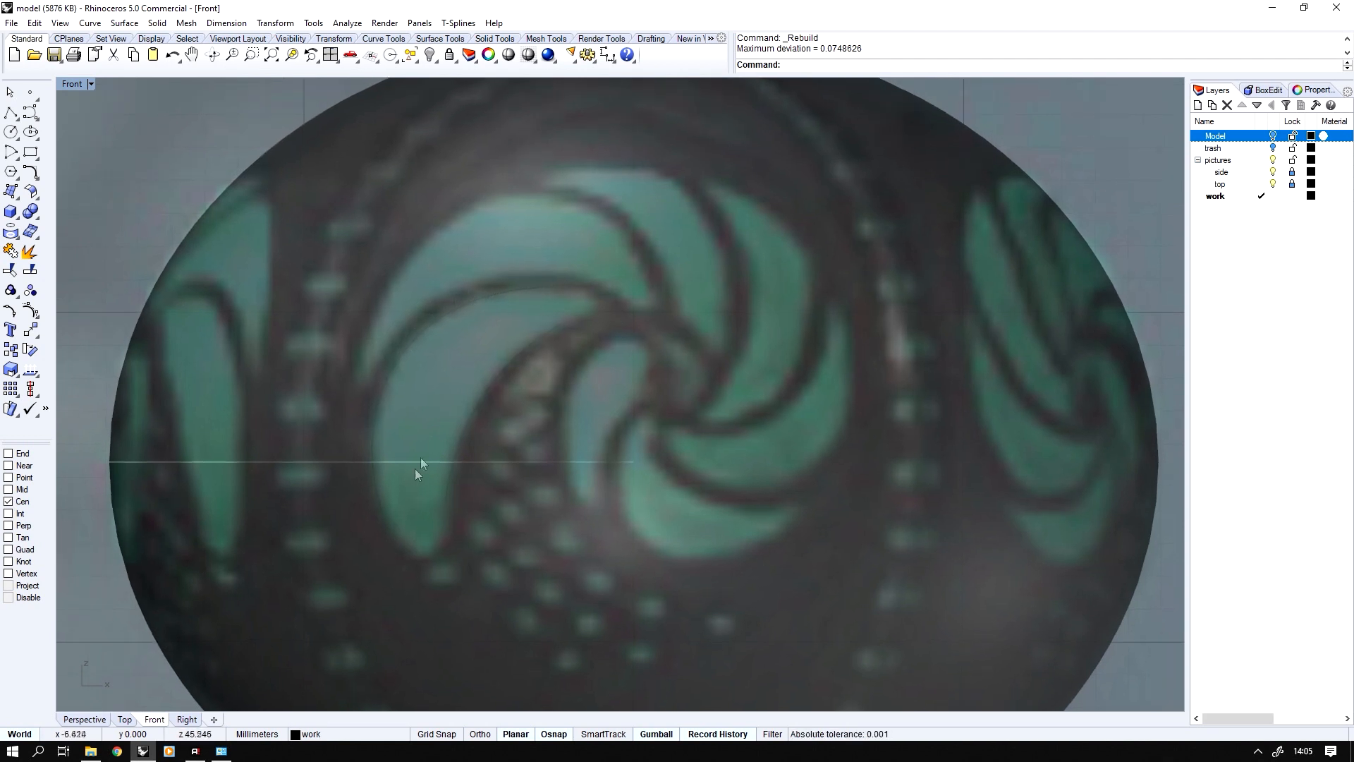
left_click_drag(628, 255, 471, 337)
double_click(72, 84)
right_click_drag(749, 204, 838, 251)
left_click(961, 318)
key("Escape")
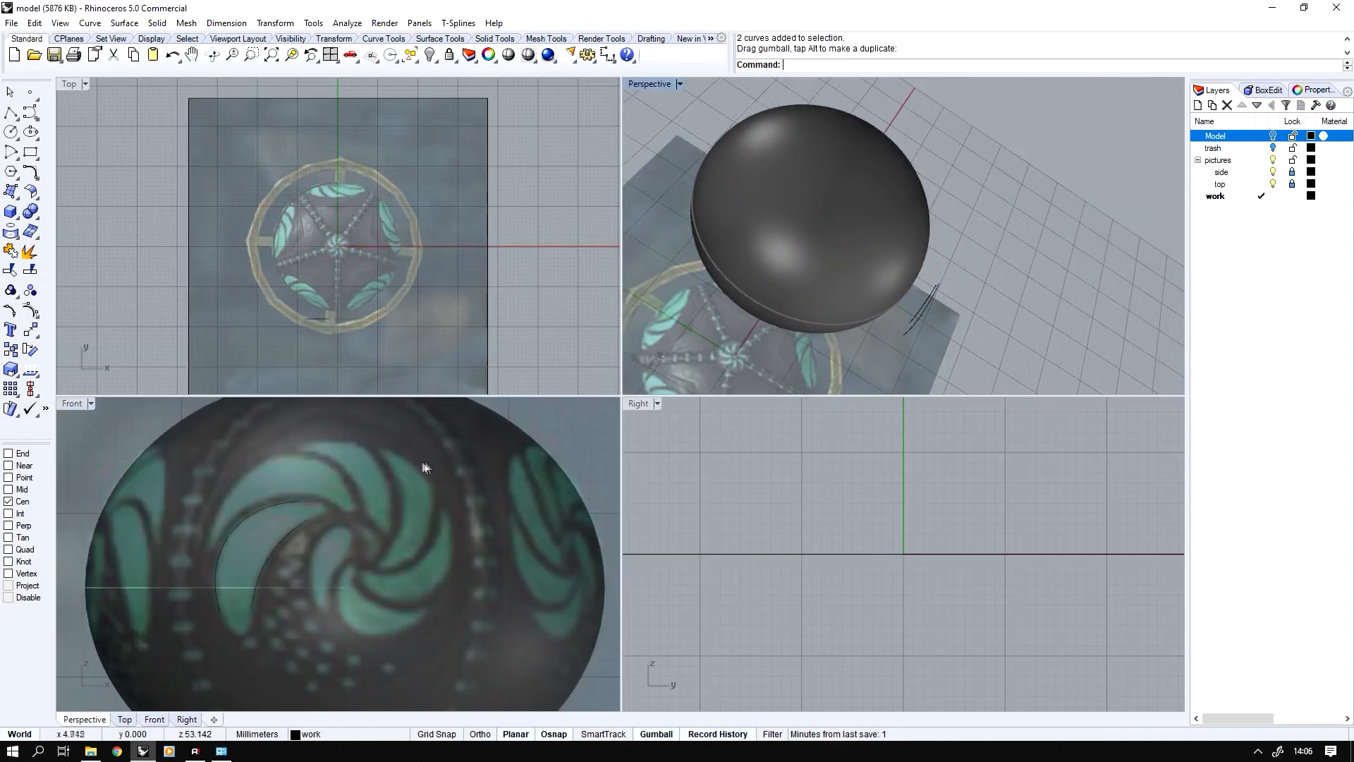
double_click(70, 403)
scroll(423, 363, "up", 3)
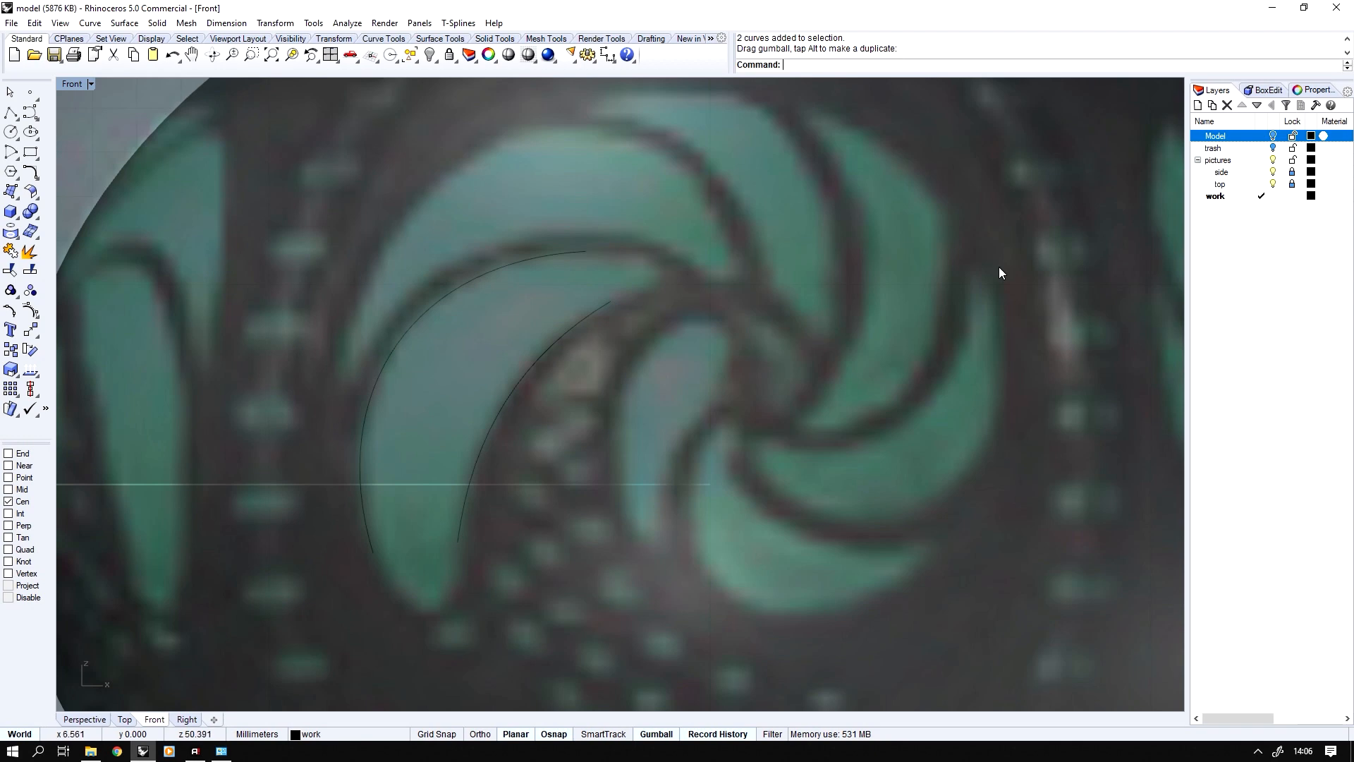
scroll(776, 310, "down", 4)
- Change the work layer's colour to a light red so its curves stand out against the reference picture
left_click_drag(733, 116, 465, 501)
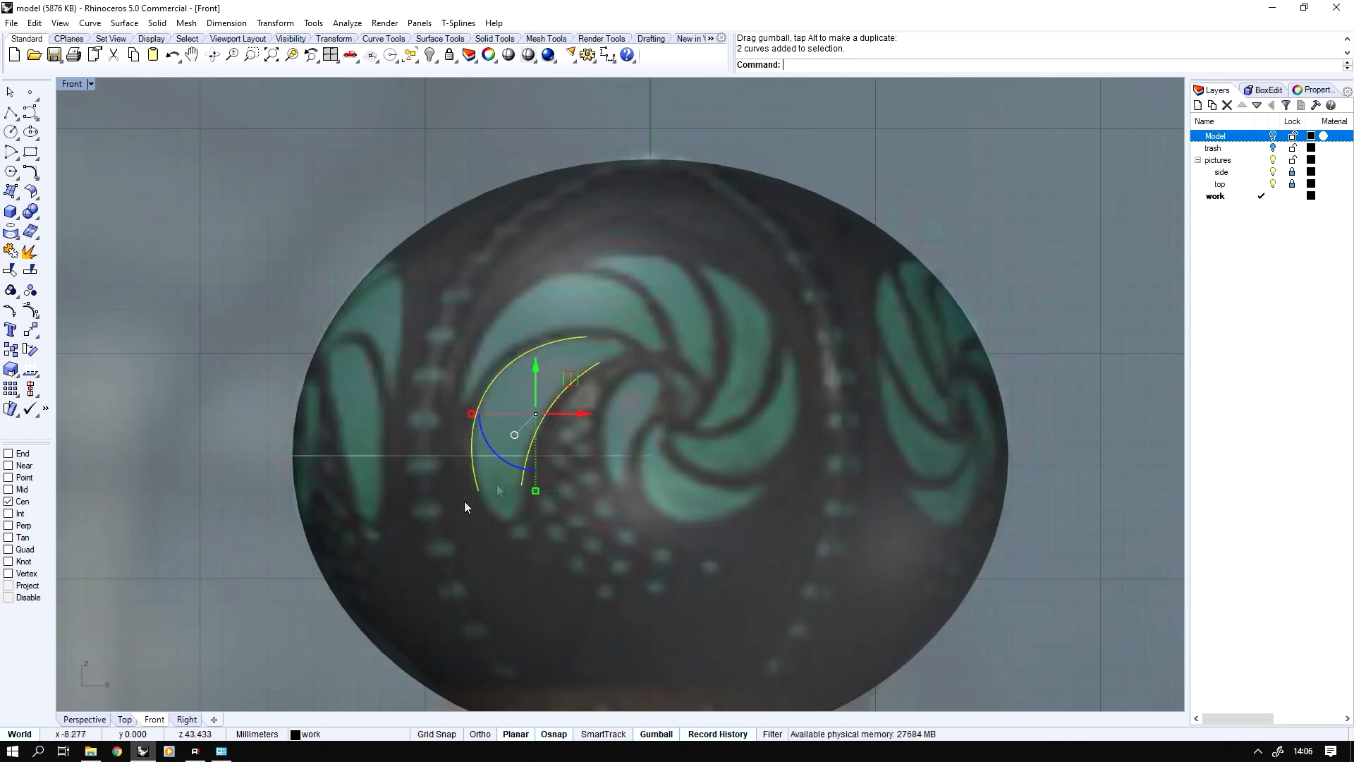
left_click(1311, 195)
left_click(1018, 234)
left_click(980, 219)
left_click(1030, 408)
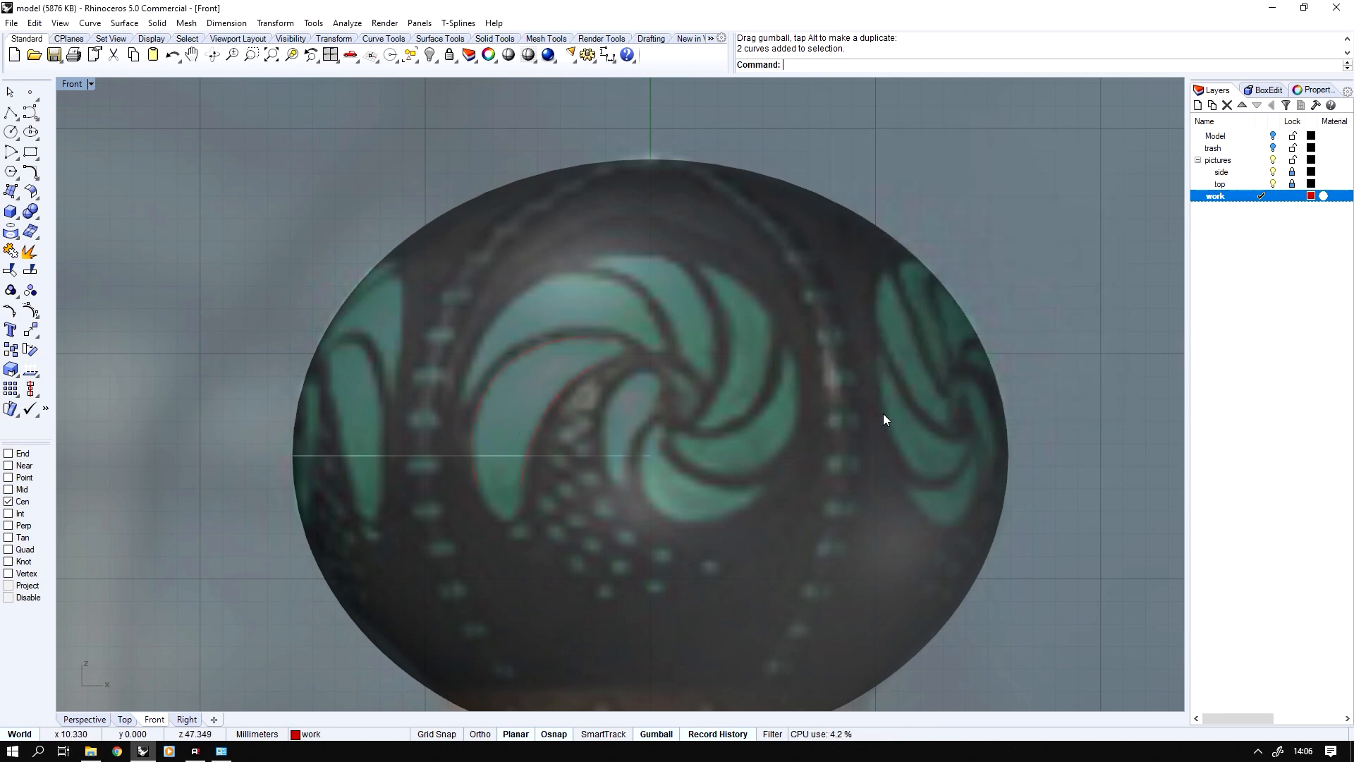
left_click(1311, 195)
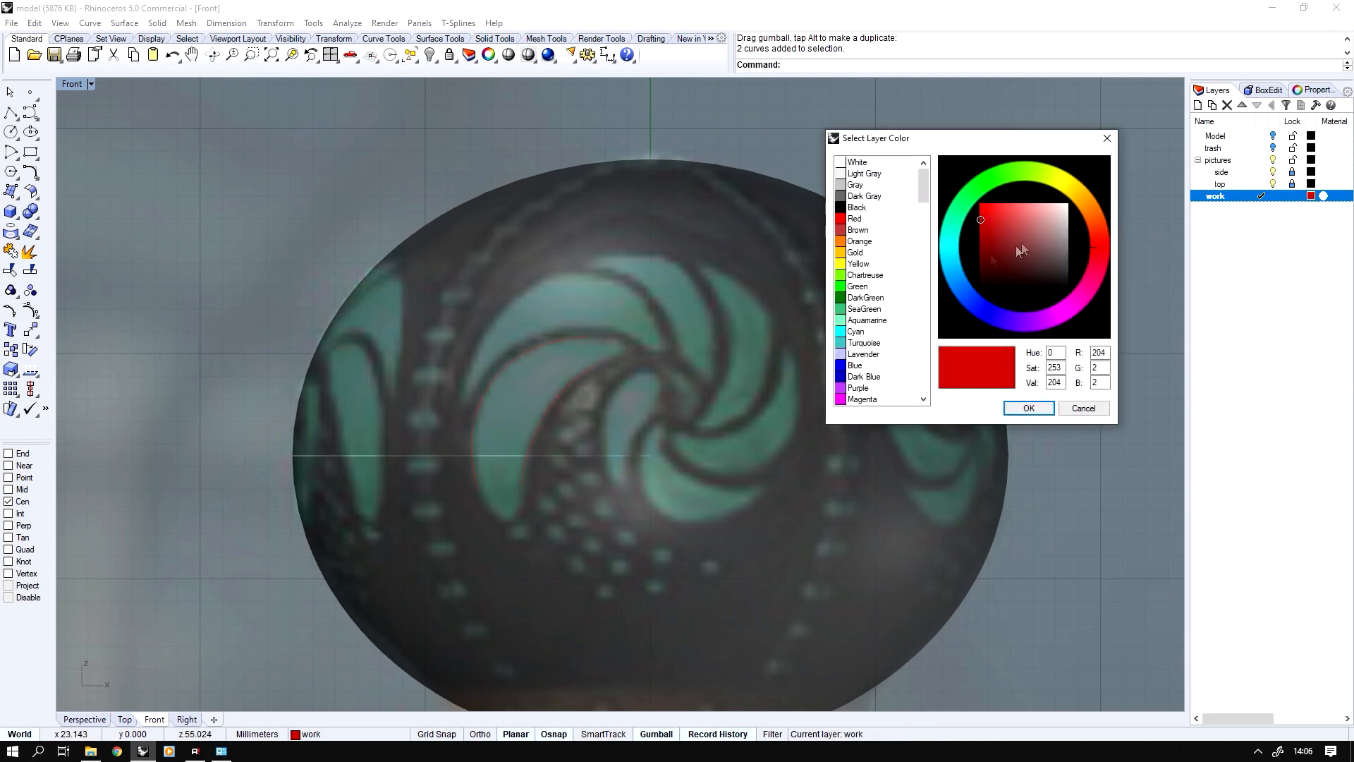
left_click(1029, 409)
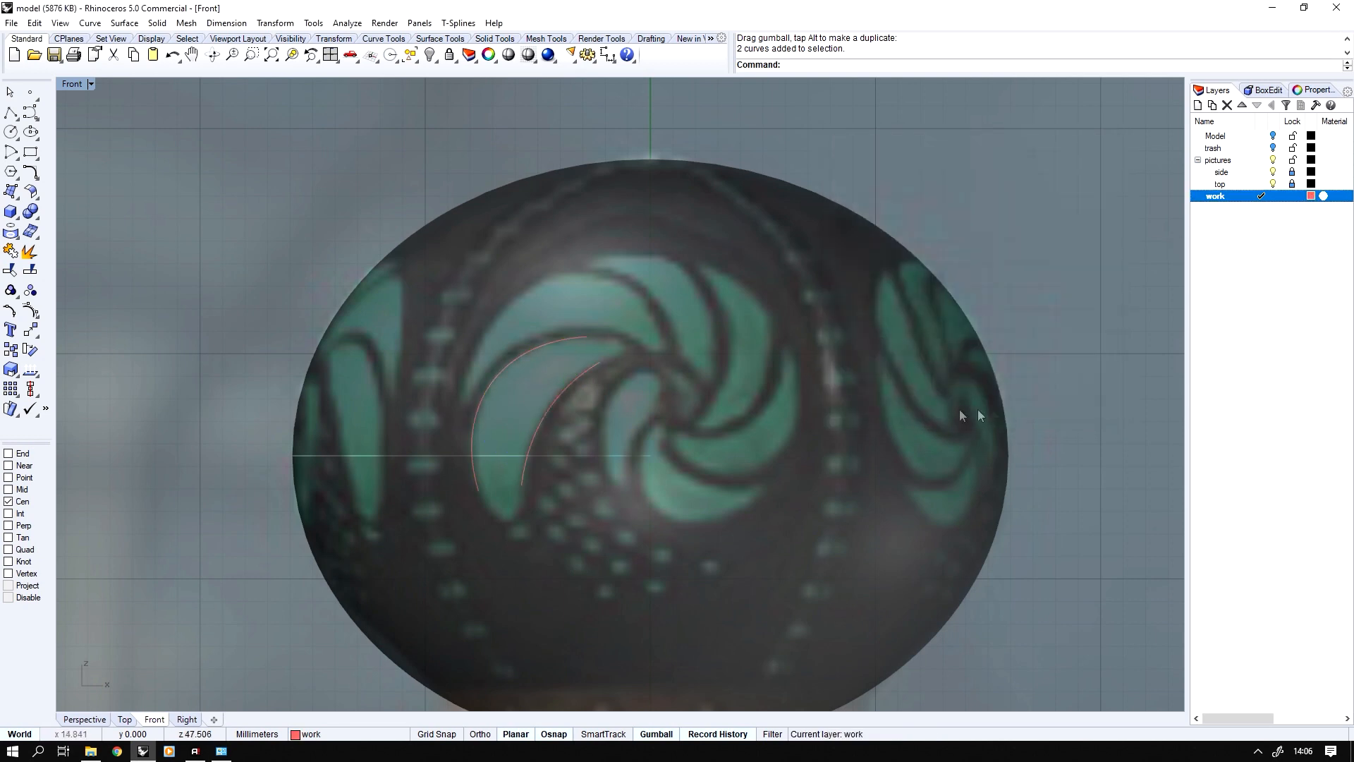
- Blend the upper ends of the two crescent curves with tangency and stretch the blend symmetrically to the crescent's tip
scroll(645, 397, "up", 6)
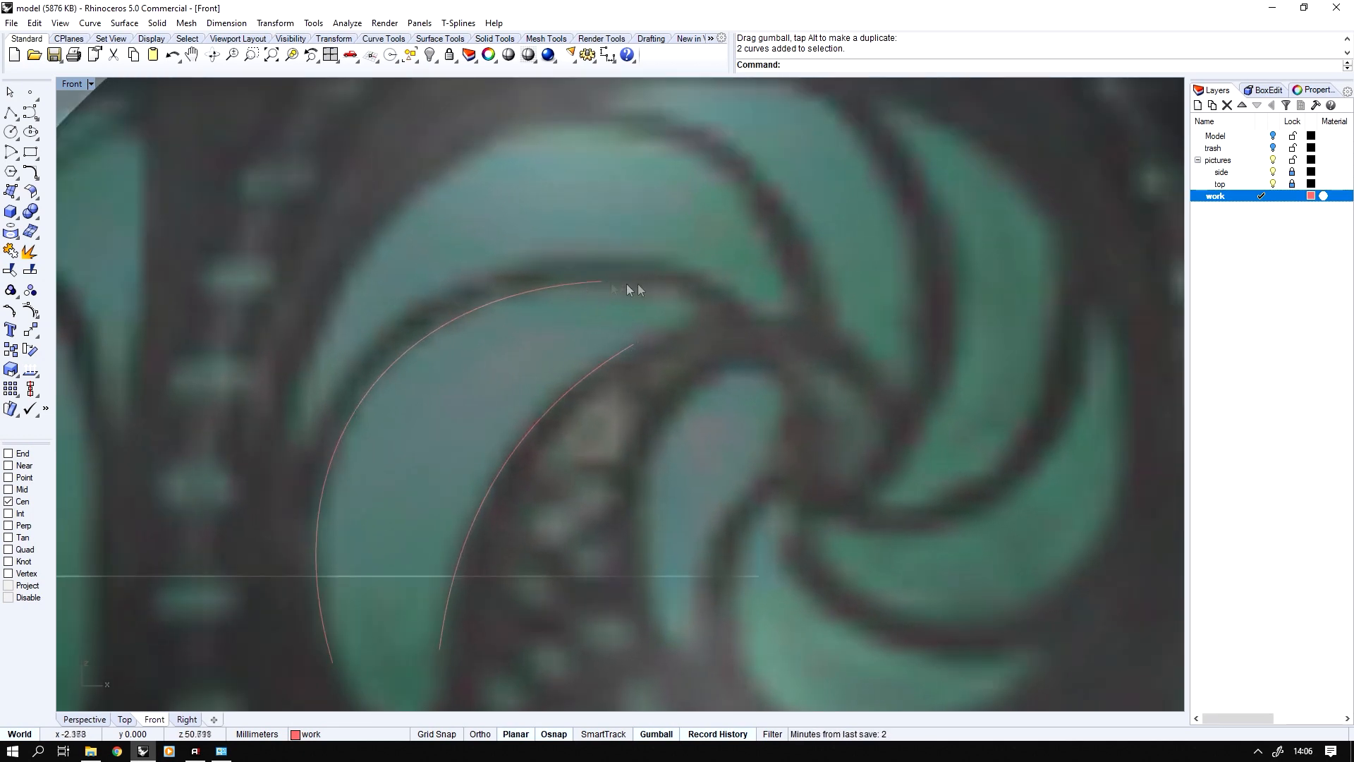
right_click_drag(626, 283, 563, 279)
scroll(563, 280, "down", 2)
scroll(653, 304, "up", 1)
middle_click(658, 305)
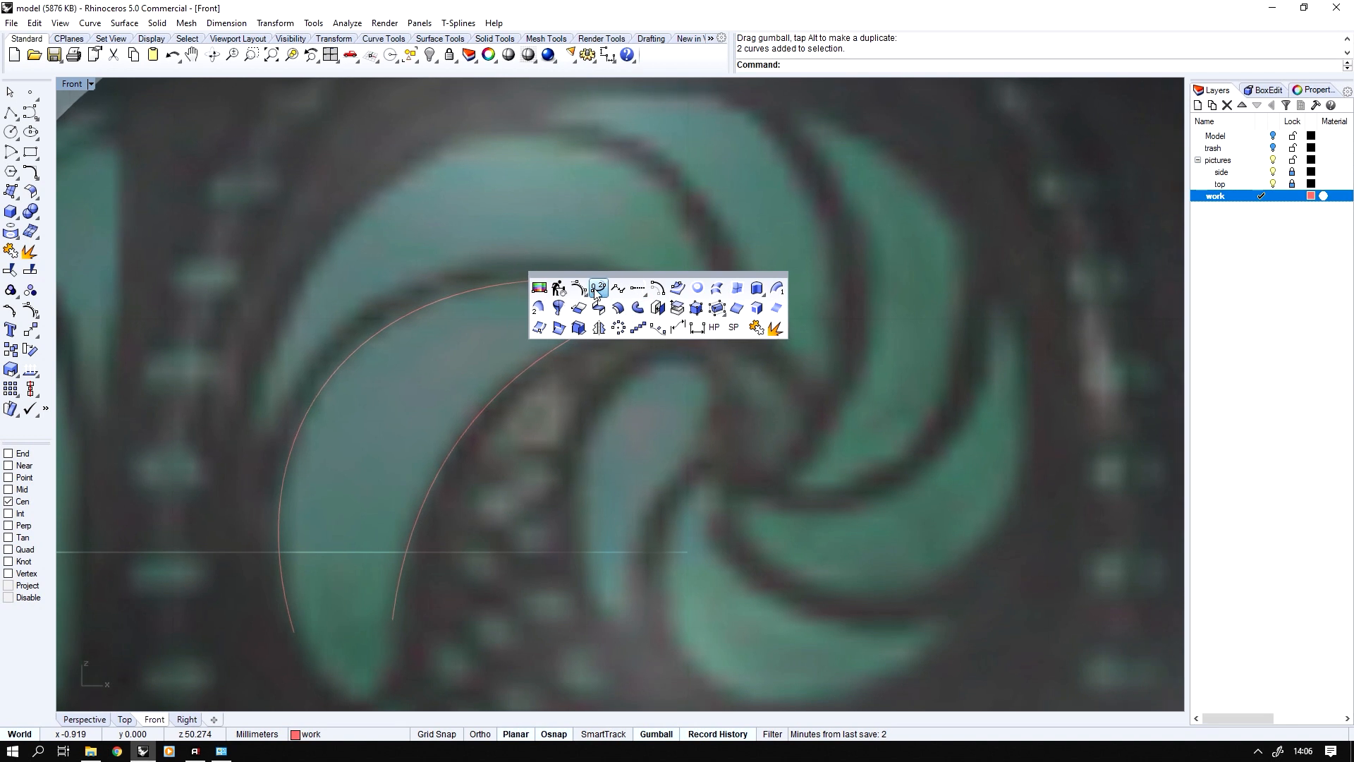
left_click(596, 290)
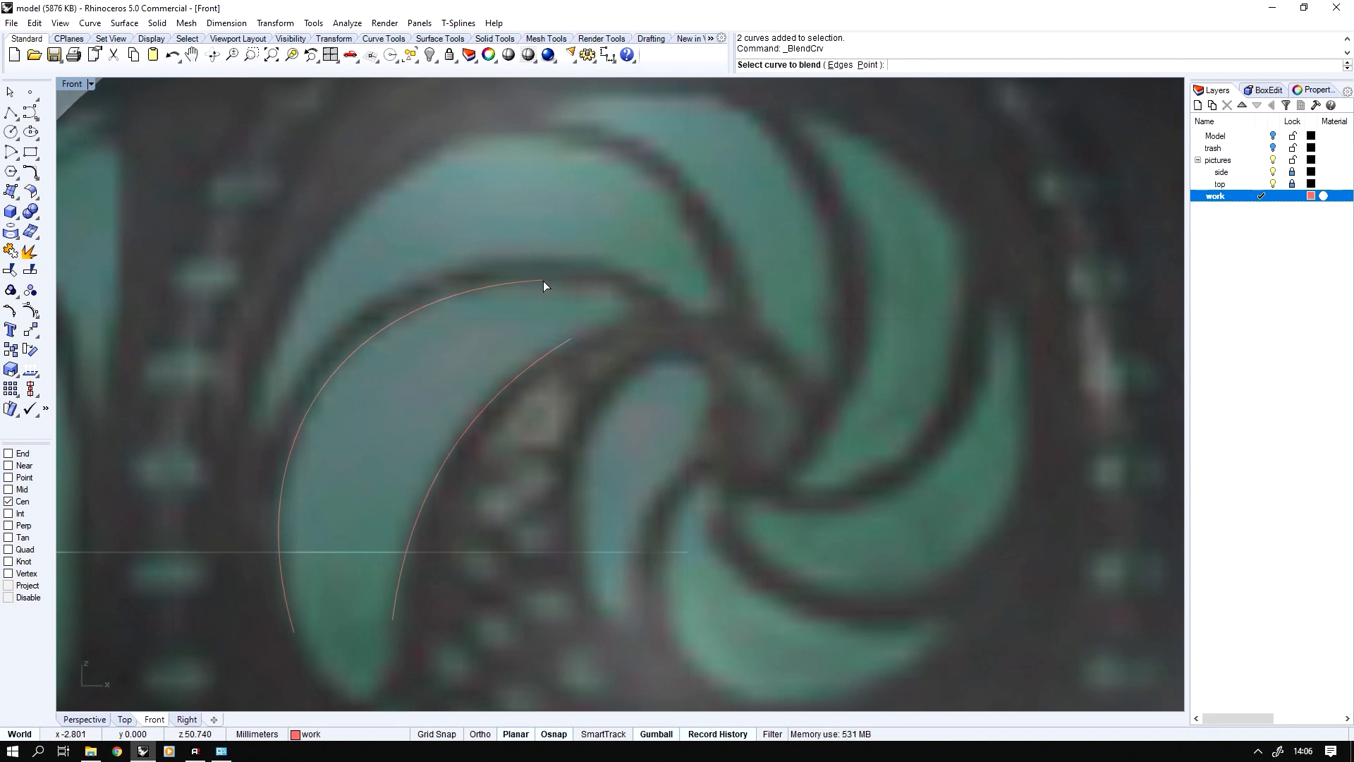
left_click(572, 336)
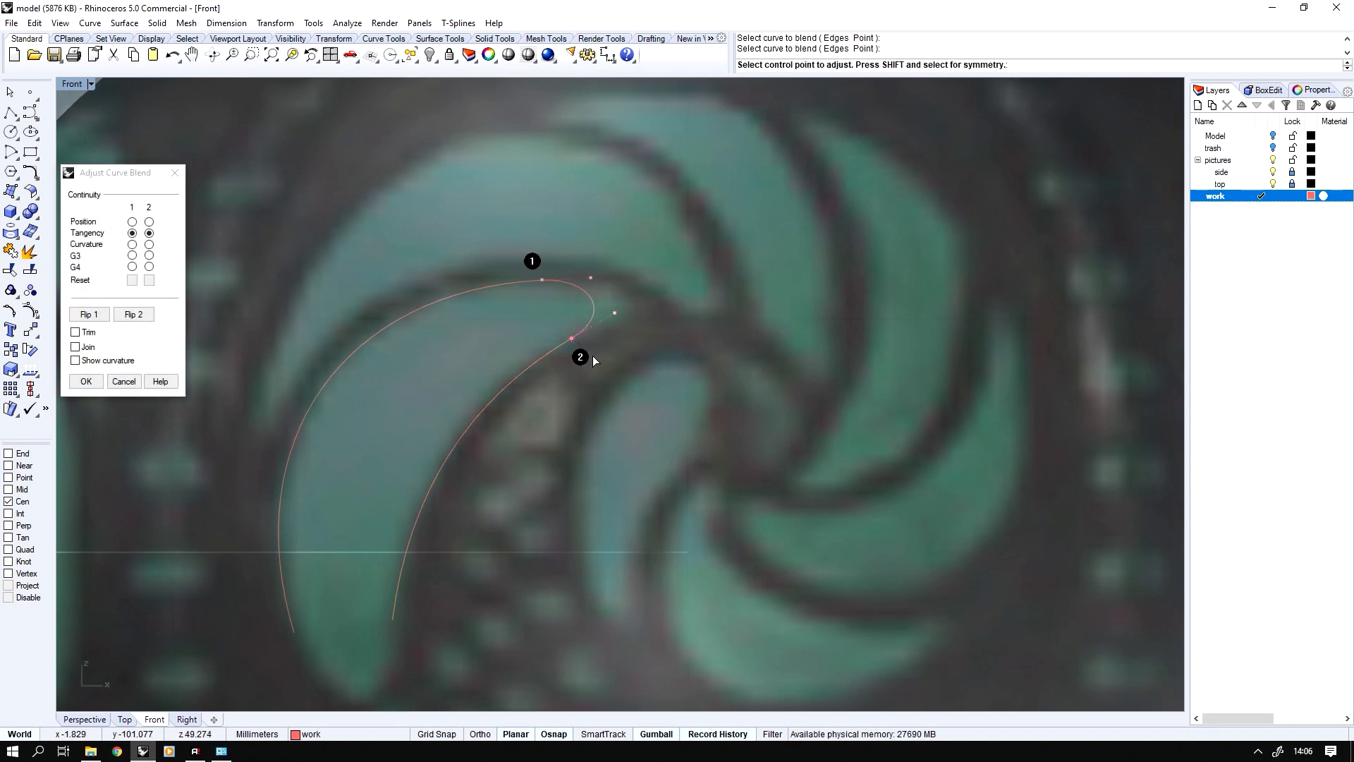
scroll(592, 361, "up", 1)
left_click(619, 348)
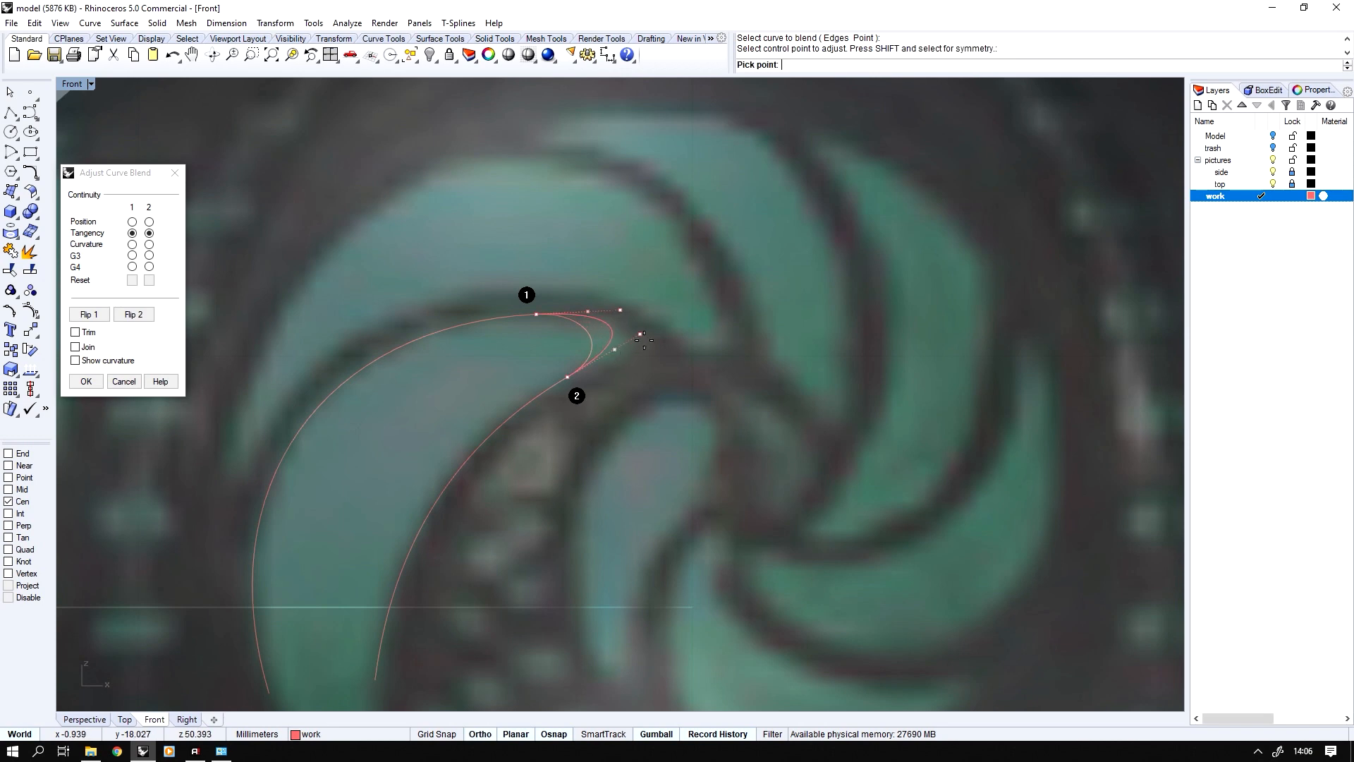
left_click(644, 341, "shift")
scroll(645, 341, "up", 3)
scroll(644, 341, "down", 3)
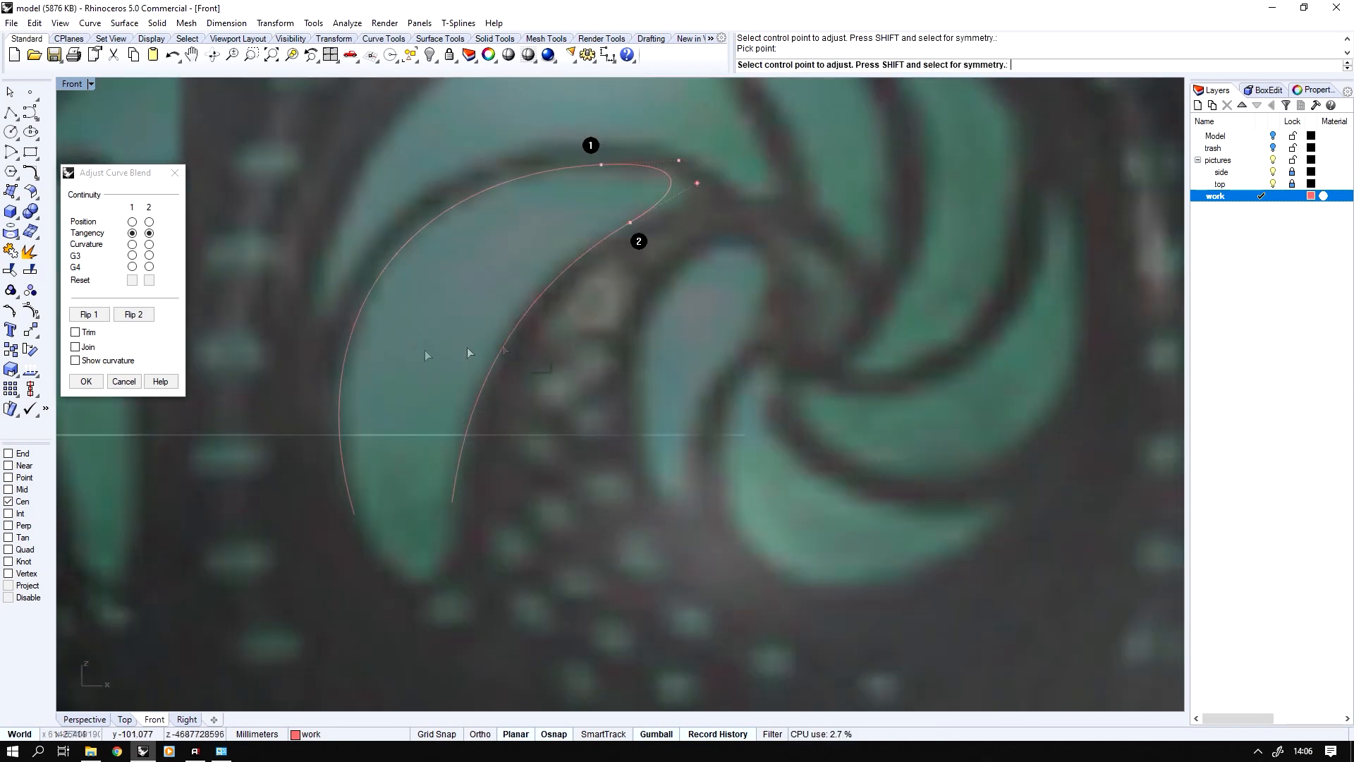
left_click(96, 383)
- Blend the lower ends of the two curves with tangency to close the lower-left crescent outline
right_click_drag(372, 530, 373, 467)
right_click(372, 467)
left_click(353, 450)
left_click(454, 441)
right_click(458, 526)
scroll(459, 526, "down", 5)
scroll(660, 409, "up", 3)
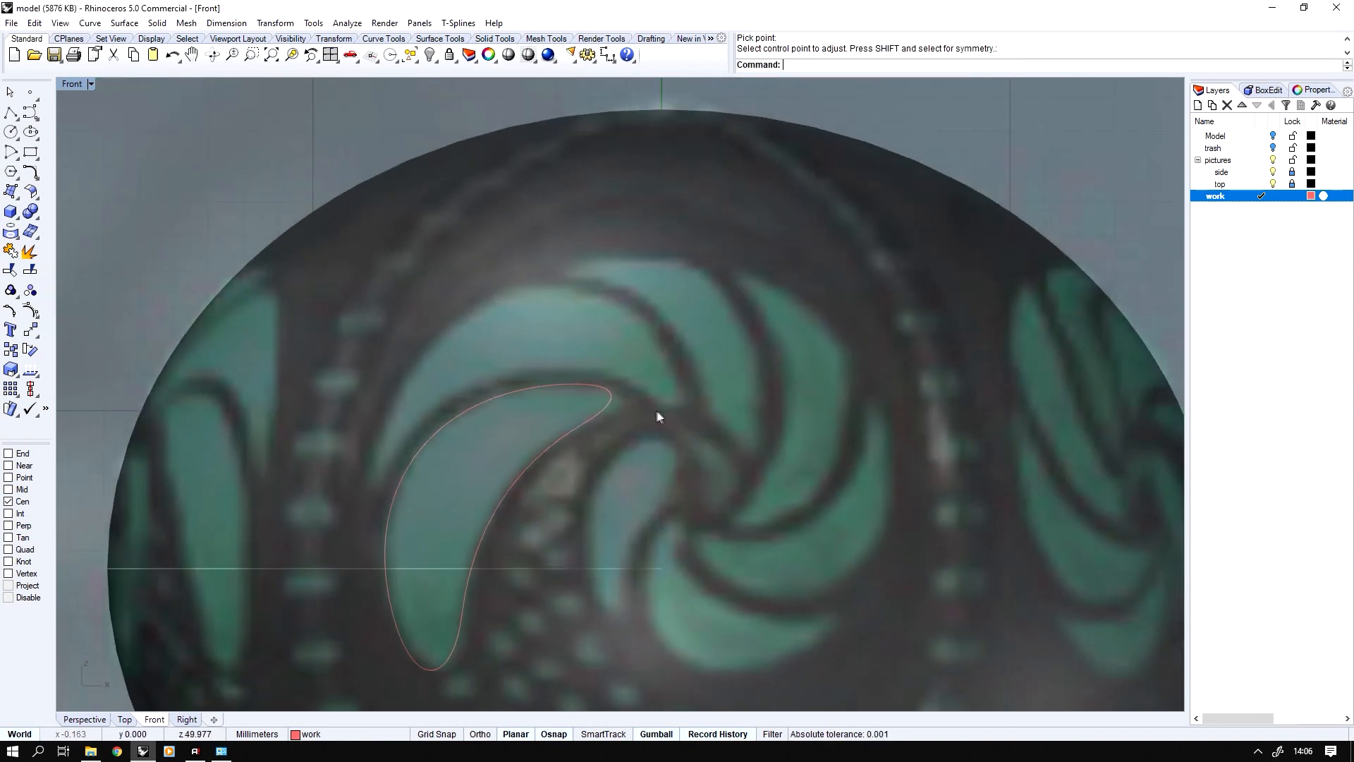
scroll(652, 314, "down", 4)
scroll(702, 334, "up", 4)
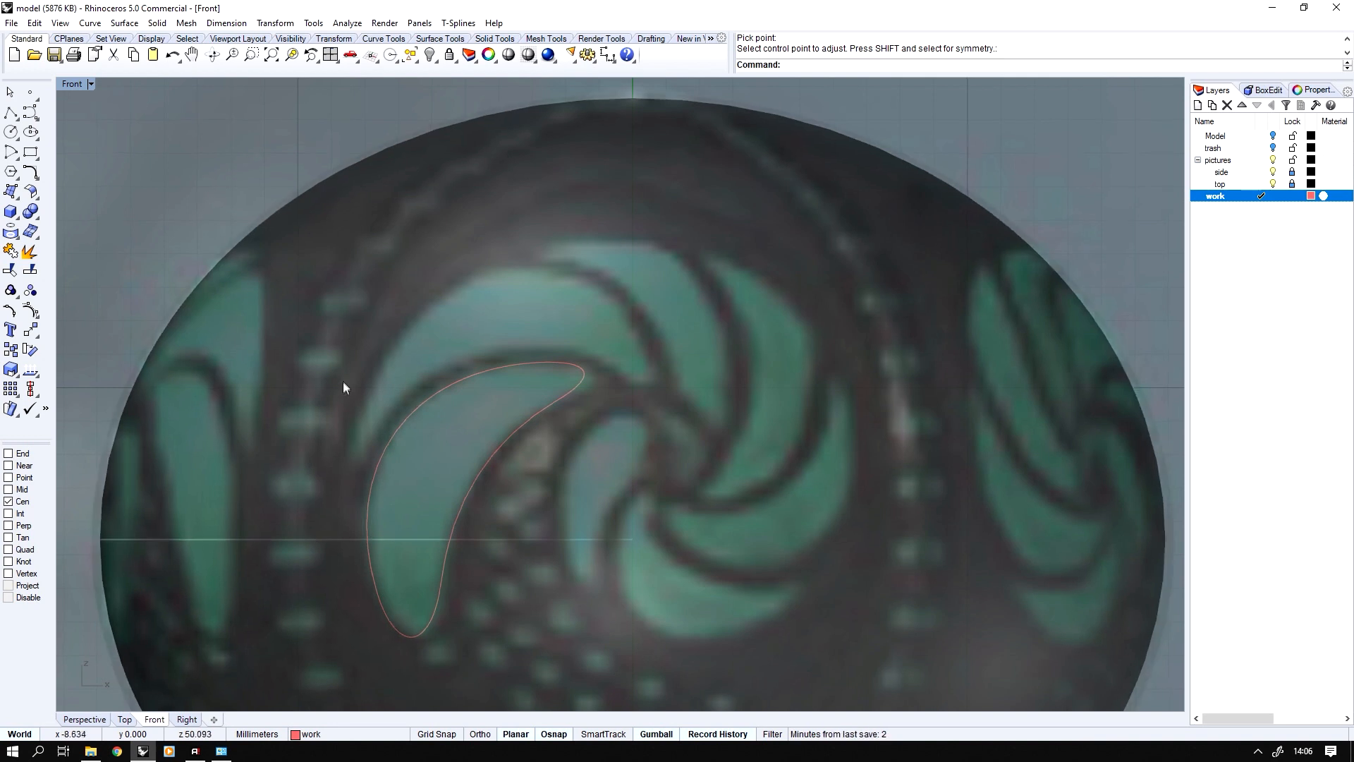
- Draw two straight polylines along the upper-left crescent's sides, rebuild them and turn on their control points
scroll(340, 390, "up", 2)
left_click(11, 113)
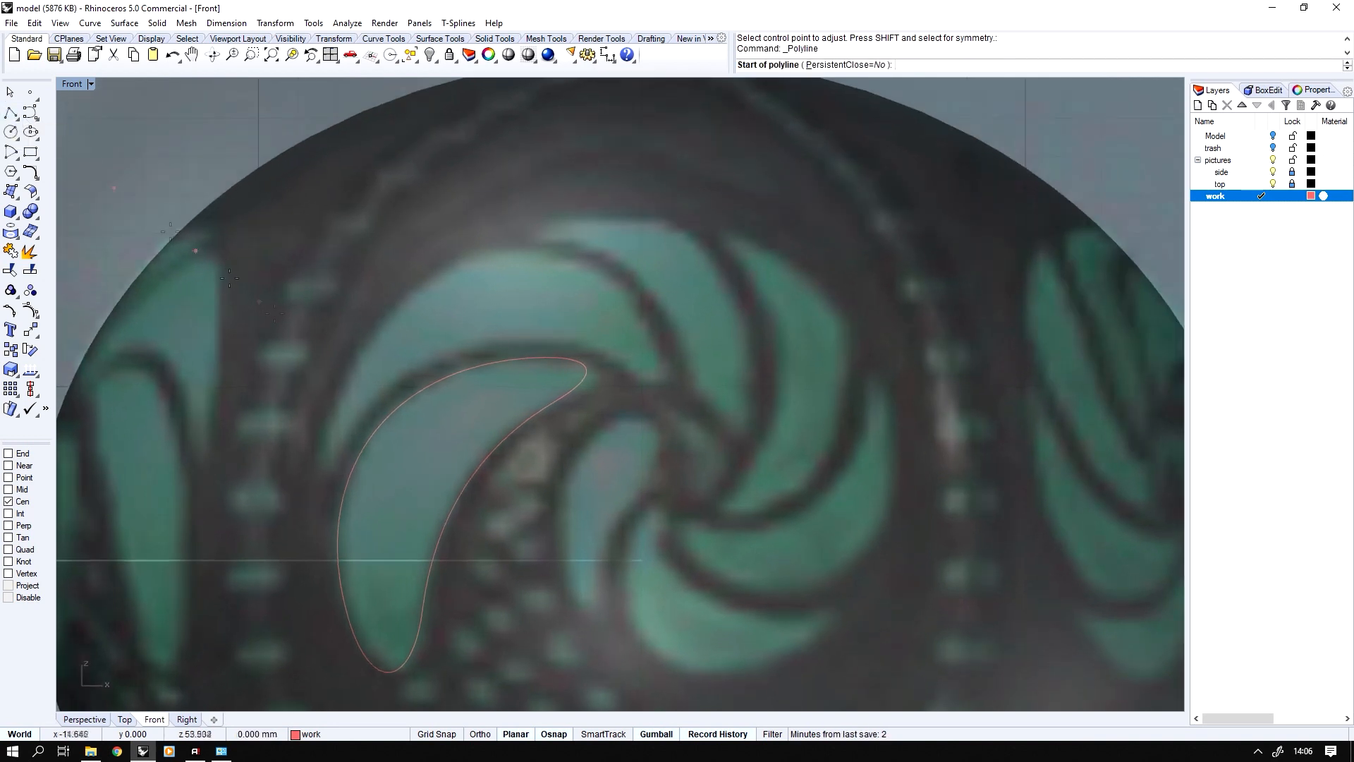
left_click(341, 443)
right_click(656, 341)
right_click(657, 342)
left_click(656, 341)
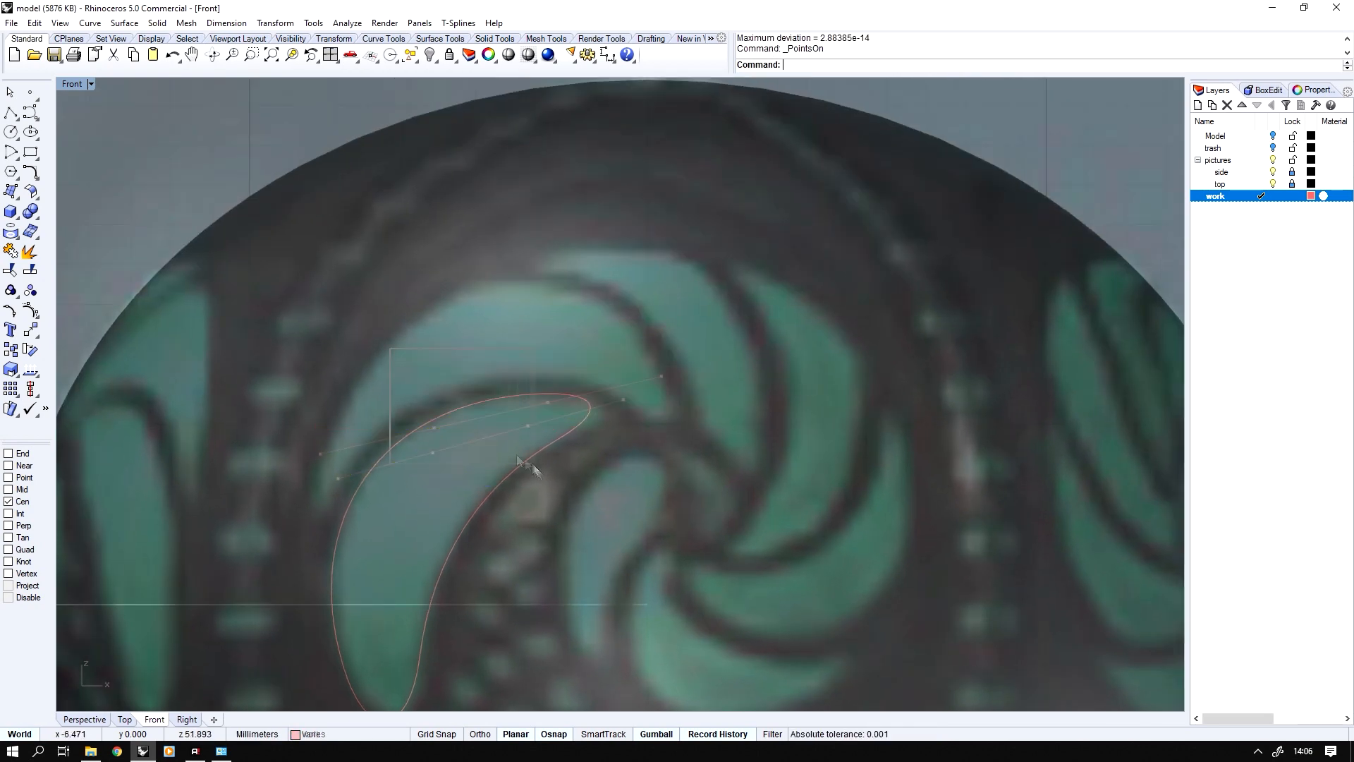
- Move the middle control points of both lines outward so the curves follow the upper-left crescent's edges
left_click_drag(534, 467, 561, 466)
left_click_drag(472, 374, 442, 198)
left_click(416, 356)
left_click(529, 331, "shift")
left_click_drag(402, 263, 411, 261)
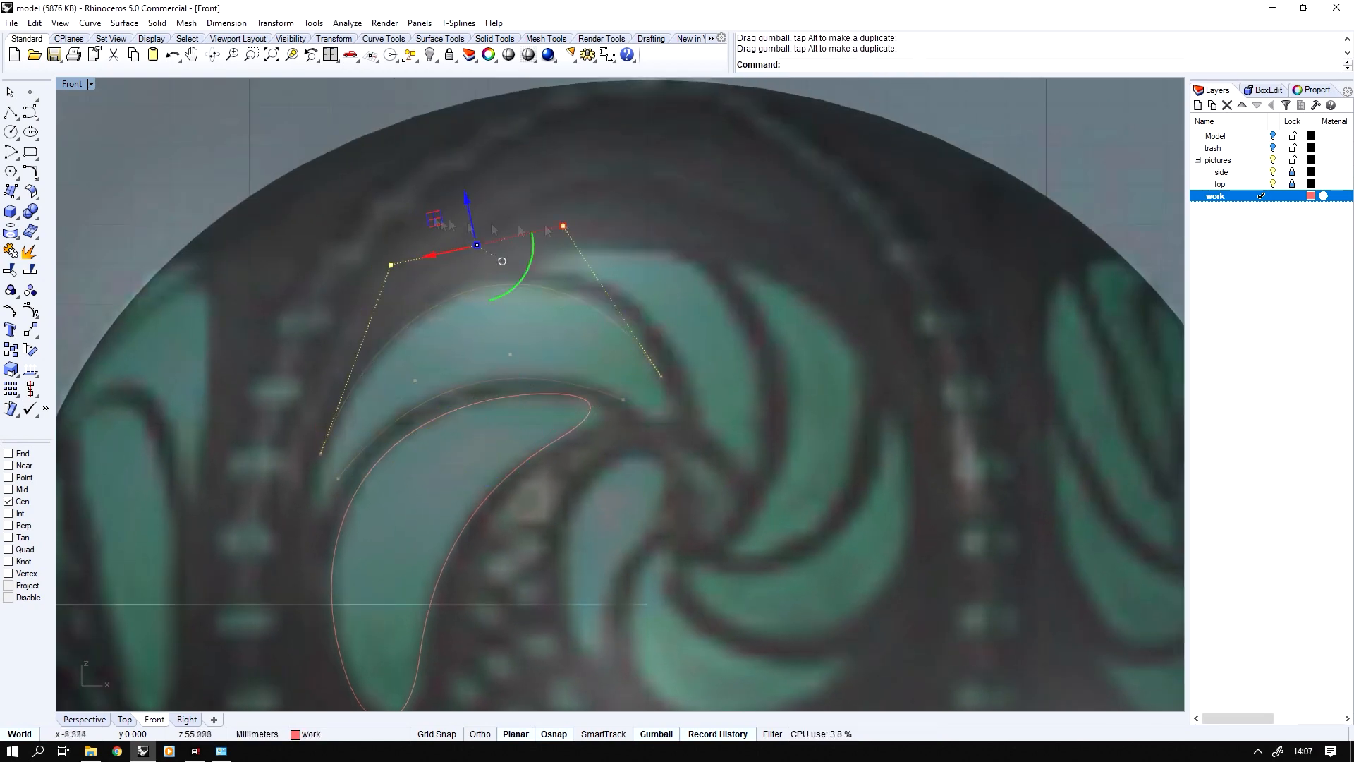
key("Escape")
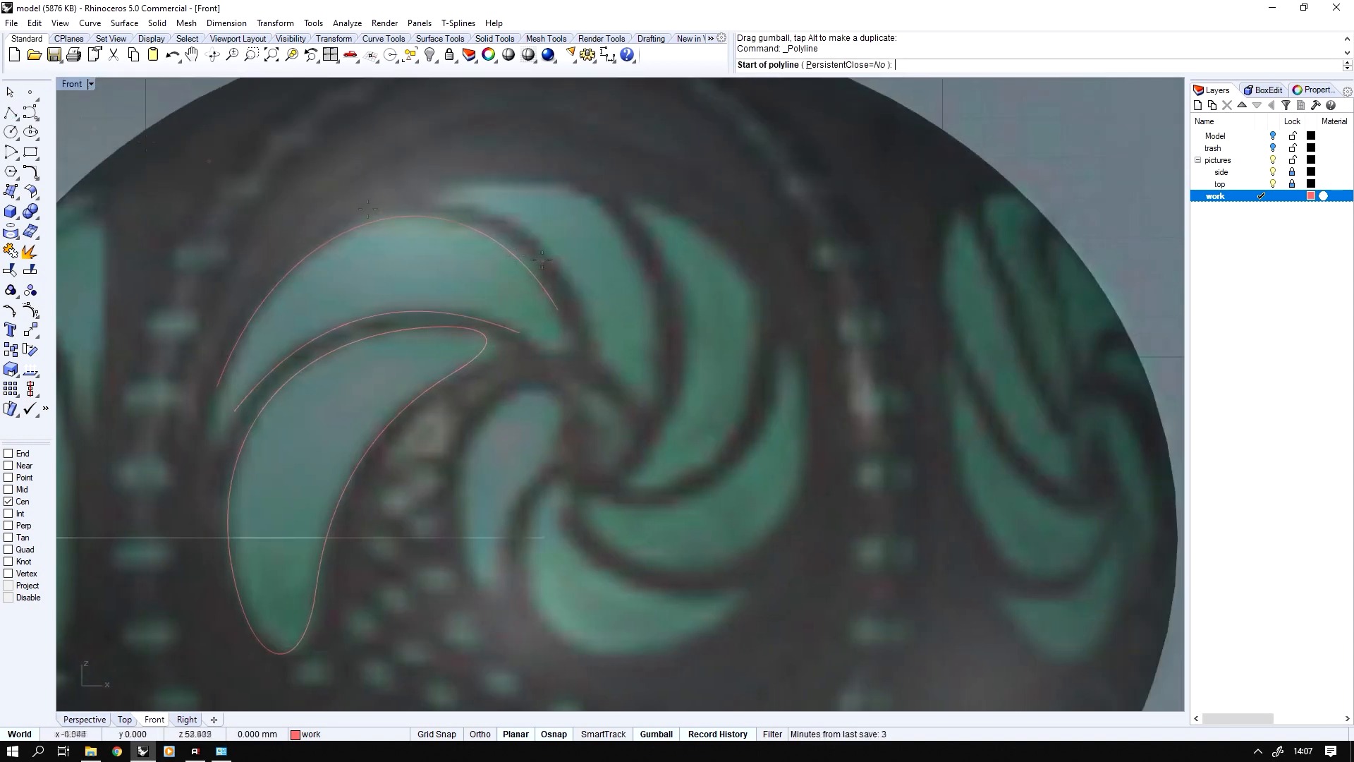
- Draw pairs of straight polylines along the long sides of the five remaining crescents, rebuild them and show their control points
left_click(474, 207)
key("Escape")
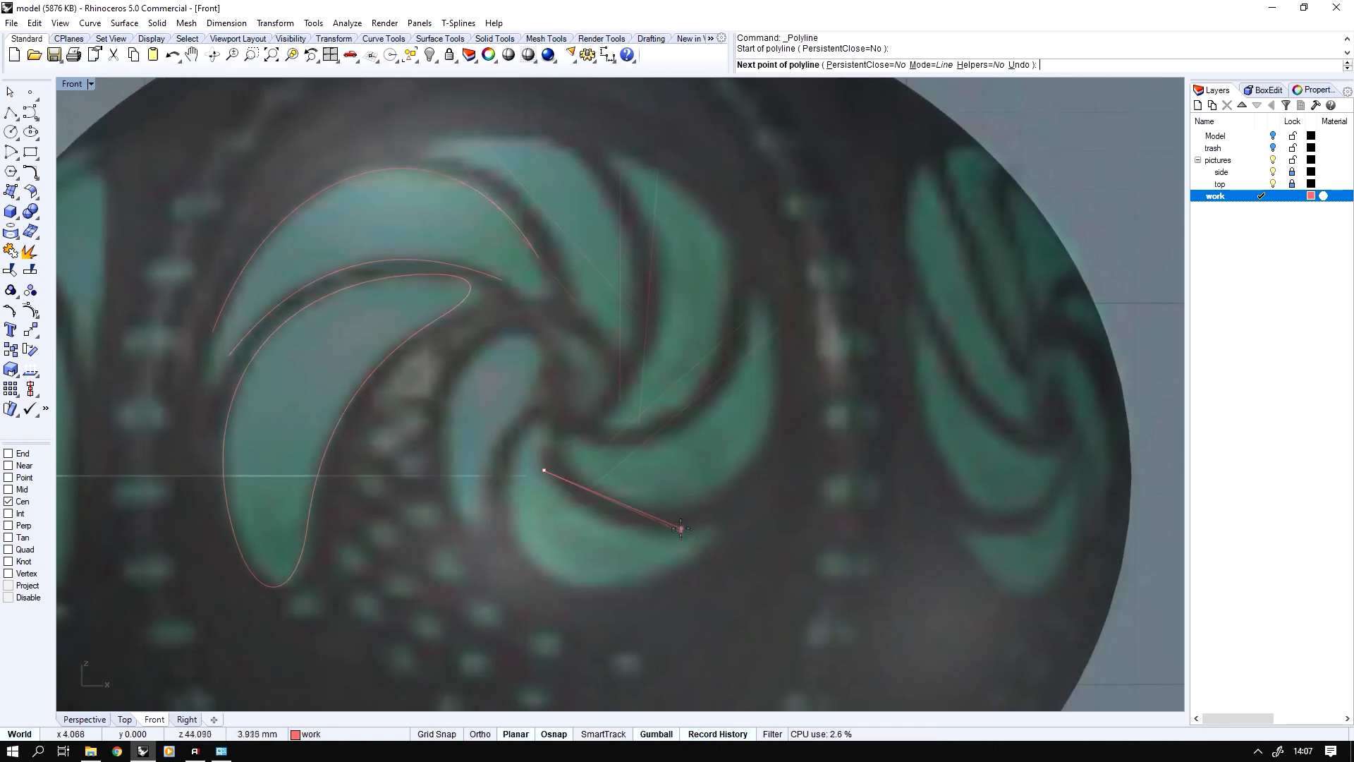
left_click(681, 528)
key("Return")
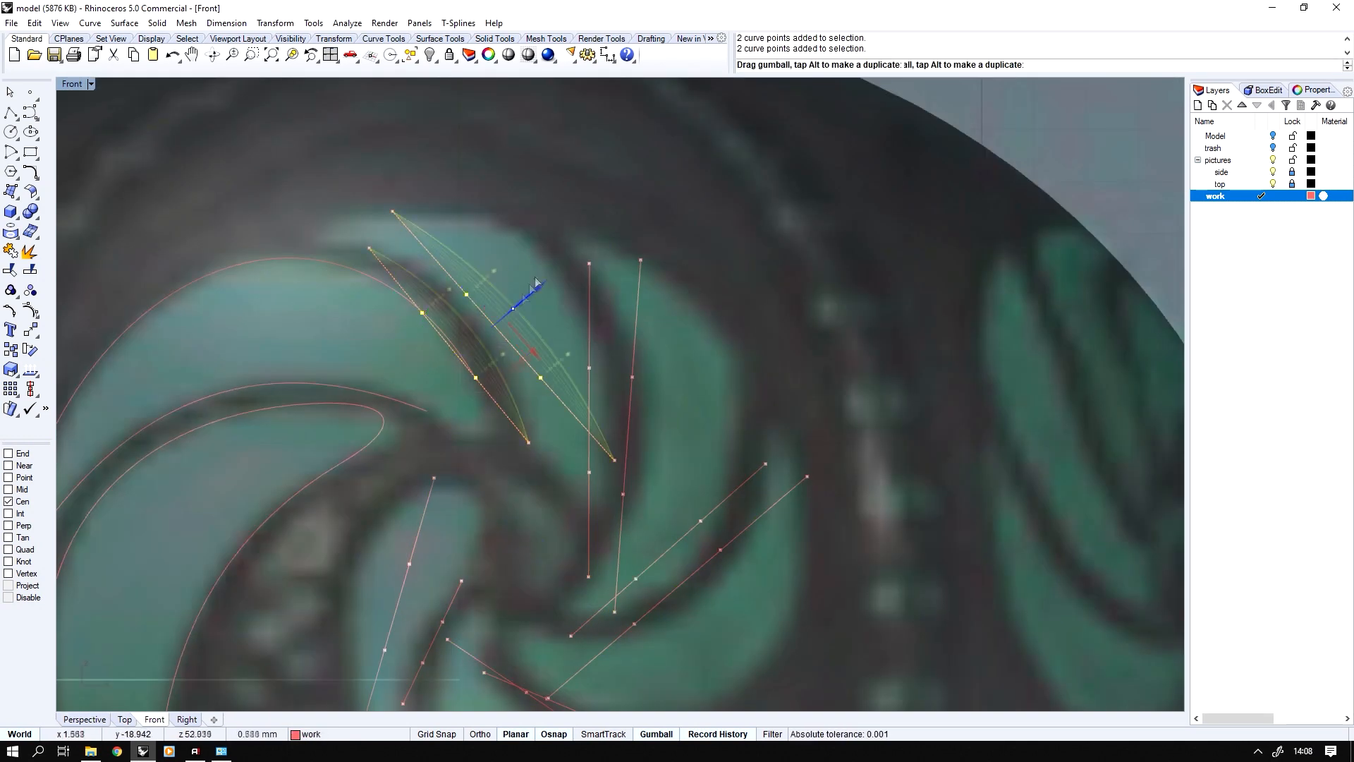
- Bend the pair of lines over the top crescent to match its curved edges
left_click(506, 260)
left_click_drag(535, 279, 629, 258)
left_click(578, 344, "shift")
scroll(629, 258, "down", 2)
right_click_drag(629, 258, 595, 228)
scroll(584, 378, "up", 2)
- Adjust the control points of the upper-right crescent's lines and undo the last point move
left_click(582, 388)
left_click_drag(611, 419, 600, 466)
right_click_drag(600, 466, 616, 519)
left_click(575, 355)
left_click_drag(607, 385, 697, 419)
key("ctrl+z")
- Turn on the curves' control points and bend the pair of lines on the lower-right crescent along its edges
scroll(614, 468, "down", 3)
left_click_drag(769, 614, 226, 240)
middle_click(565, 379)
left_click(566, 378)
left_click(674, 446)
left_click(623, 491, "shift")
left_click_drag(682, 516, 720, 561)
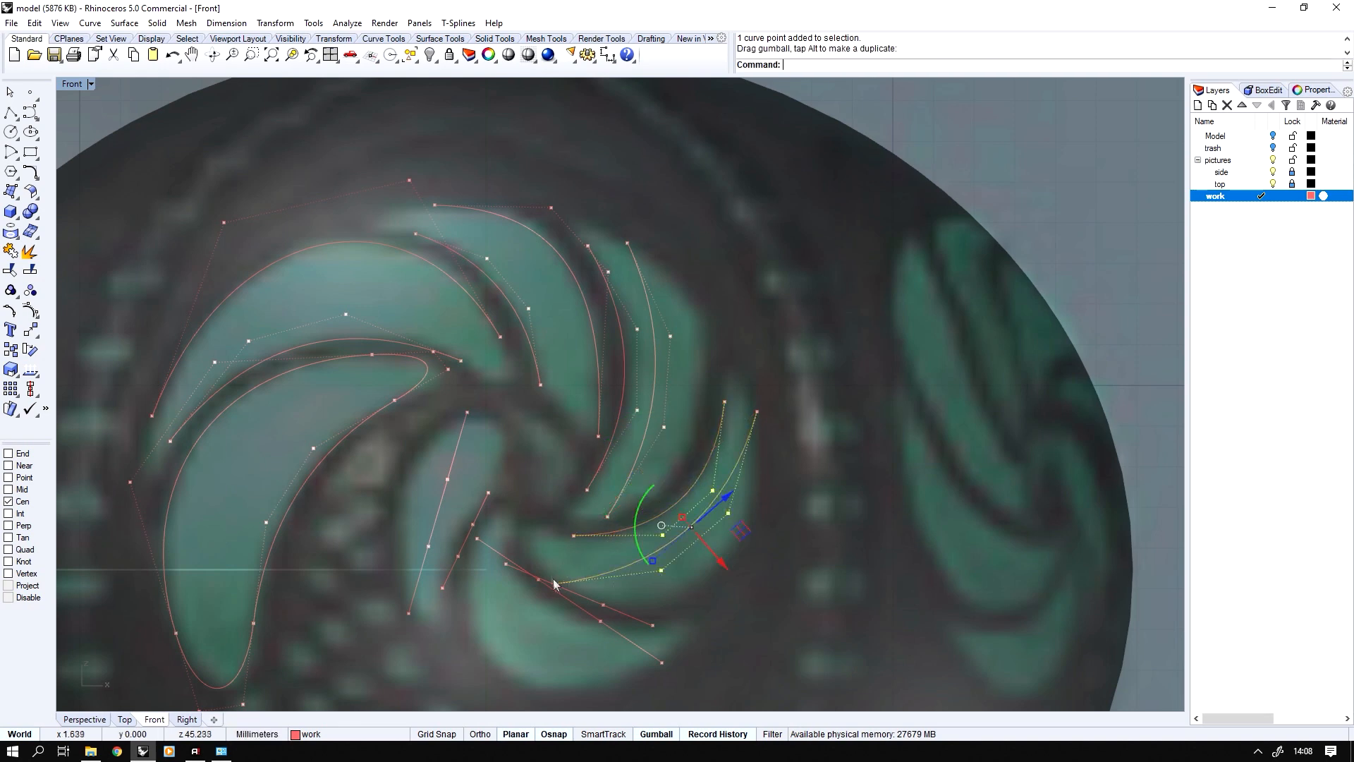
- Bend the two lines on the bottom crescent by moving their middle control points, then hide the points
scroll(551, 580, "up", 1)
right_click_drag(552, 596, 567, 503)
left_click(570, 508)
left_click(618, 531)
left_click(551, 485, "shift")
left_click_drag(560, 546, 489, 652)
left_click(569, 491)
left_click(626, 529)
left_click_drag(613, 455, 602, 483)
key("Escape")
key("Escape")
- Show the control points of the small inner crescent's two lines and curve them along its edges
middle_click(407, 386)
mouse_move(502, 452)
left_mouse_down()
mouse_move(409, 387)
mouse_move(488, 474)
left_mouse_up()
left_click(407, 386)
left_click_drag(413, 416, 386, 408)
scroll(497, 383, "down", 3)
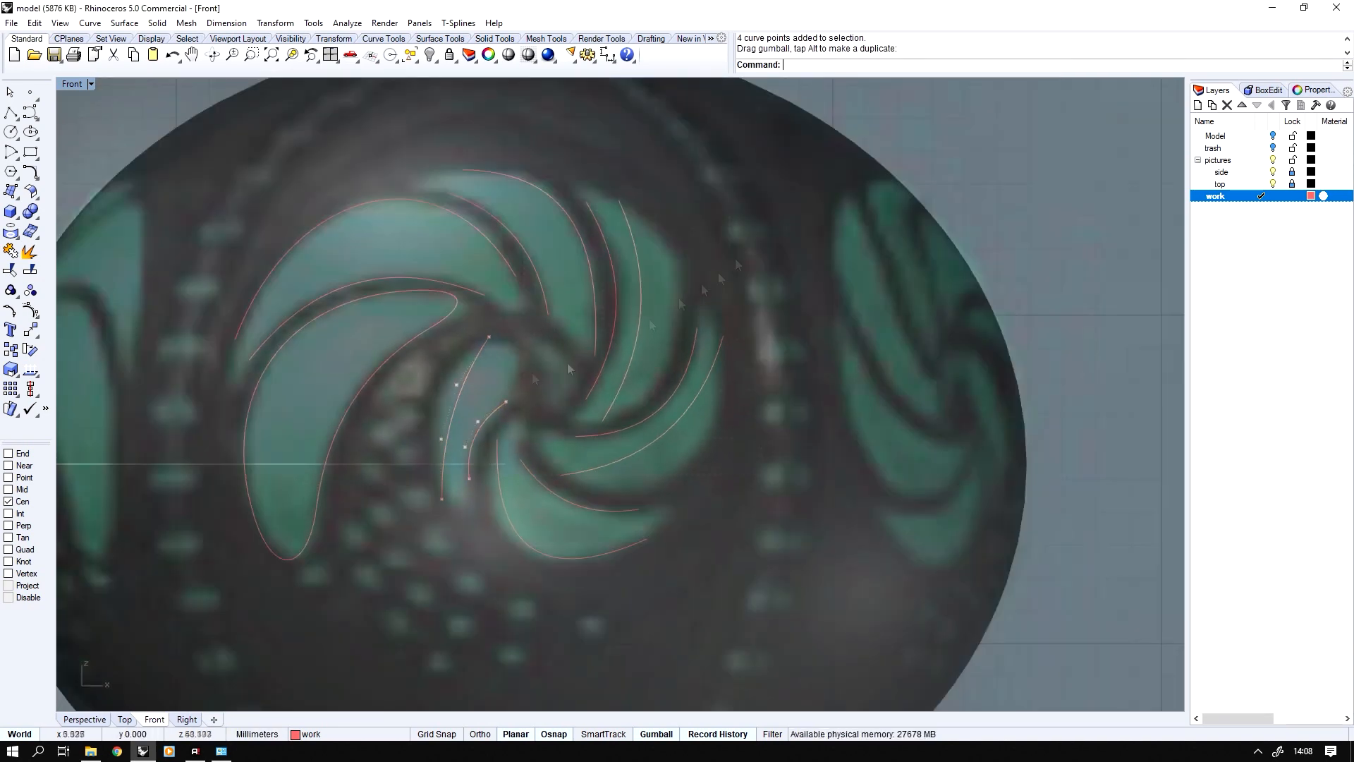
- Move the upper-right crescent's outer control points outward so the curve follows the picture, then hide the points
left_click_drag(698, 557, 402, 261)
middle_click(425, 335)
left_click(424, 335)
scroll(577, 212, "up", 4)
right_click_drag(577, 275, 432, 230)
left_click(622, 342)
left_click(612, 473, "shift")
left_click_drag(656, 373, 758, 372)
scroll(522, 317, "down", 1)
left_click_drag(698, 466, 696, 496)
right_click_drag(593, 493, 534, 340)
key("Escape")
key("Escape")
- Reshape the lower-right crescent's curves by moving their middle control points and end points onto its edges
left_click_drag(627, 446, 591, 359)
middle_click(624, 356)
left_click(624, 357)
left_click(631, 425)
left_click(542, 502, "shift")
left_click_drag(619, 503, 674, 569)
scroll(665, 329, "up", 1)
left_click(669, 288)
left_click_drag(664, 238, 663, 223)
left_click(464, 445)
left_click_drag(490, 487, 483, 478)
left_click(681, 496)
left_click_drag(725, 521, 714, 542)
- Refine the small inner crescent's outer curve by moving its middle control points and upper end point
right_click_drag(552, 548, 594, 498)
left_click(431, 498)
scroll(406, 505, "up", 1)
left_click(393, 534)
left_click_drag(352, 522, 289, 534)
right_click_drag(459, 634, 457, 384)
left_click_drag(325, 254, 409, 395)
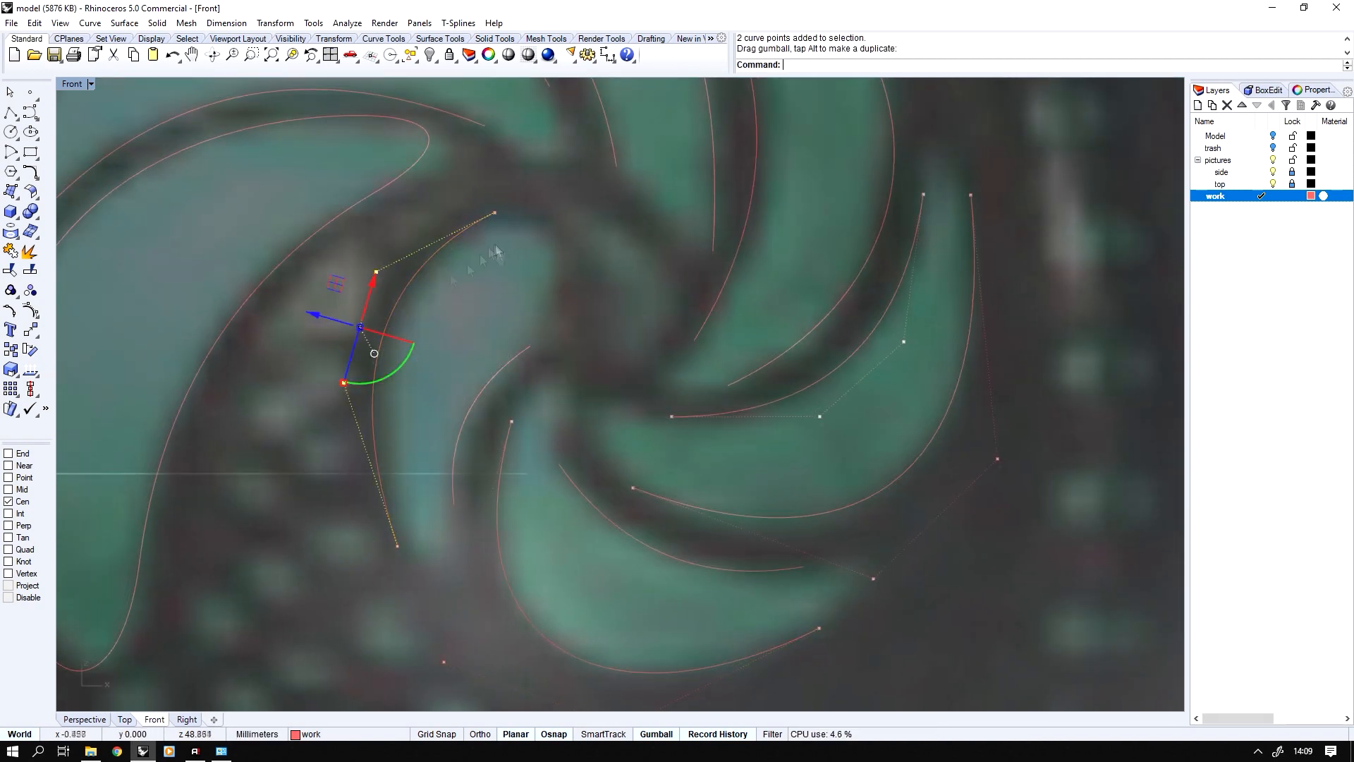
left_click(494, 212)
- Draw two short straight polylines along the sides of the small shape at the swirl's centre
right_click_drag(679, 239, 527, 481)
left_click(545, 483)
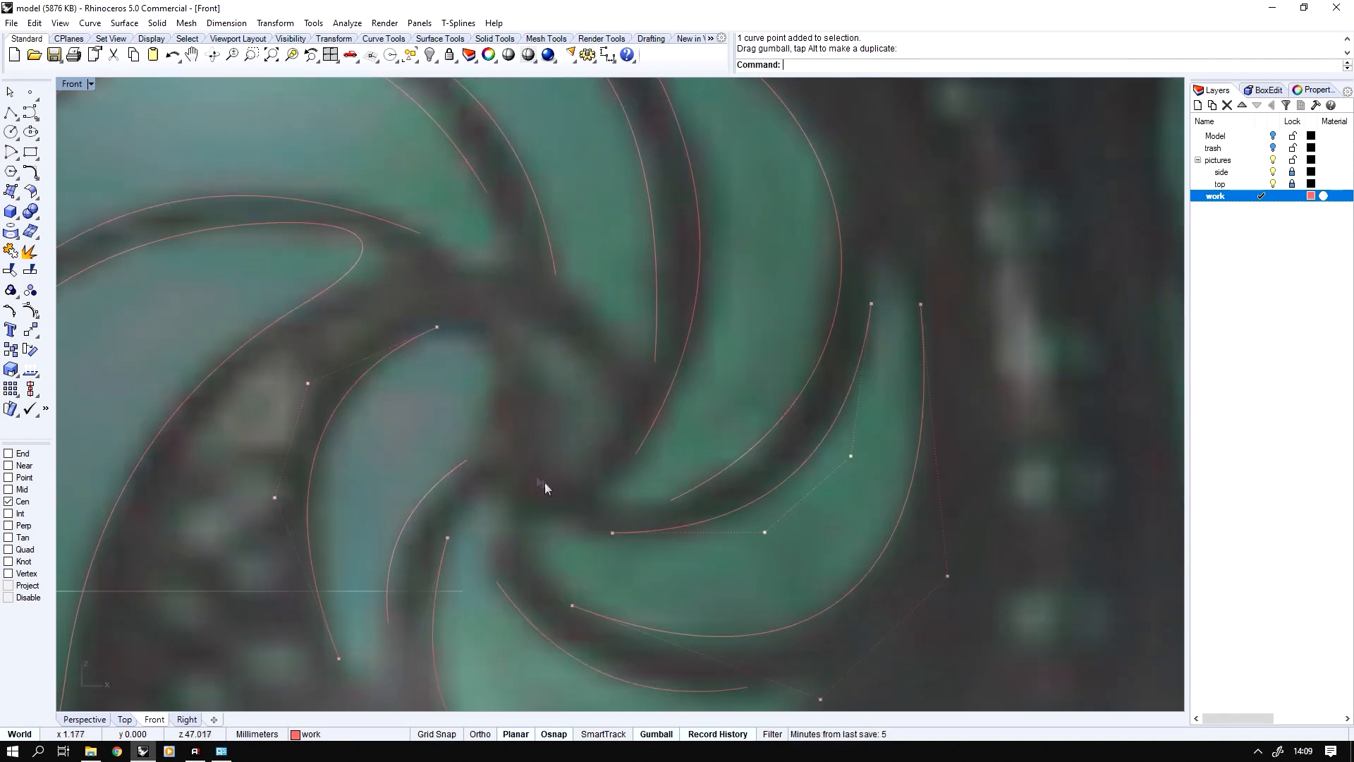
key("Return")
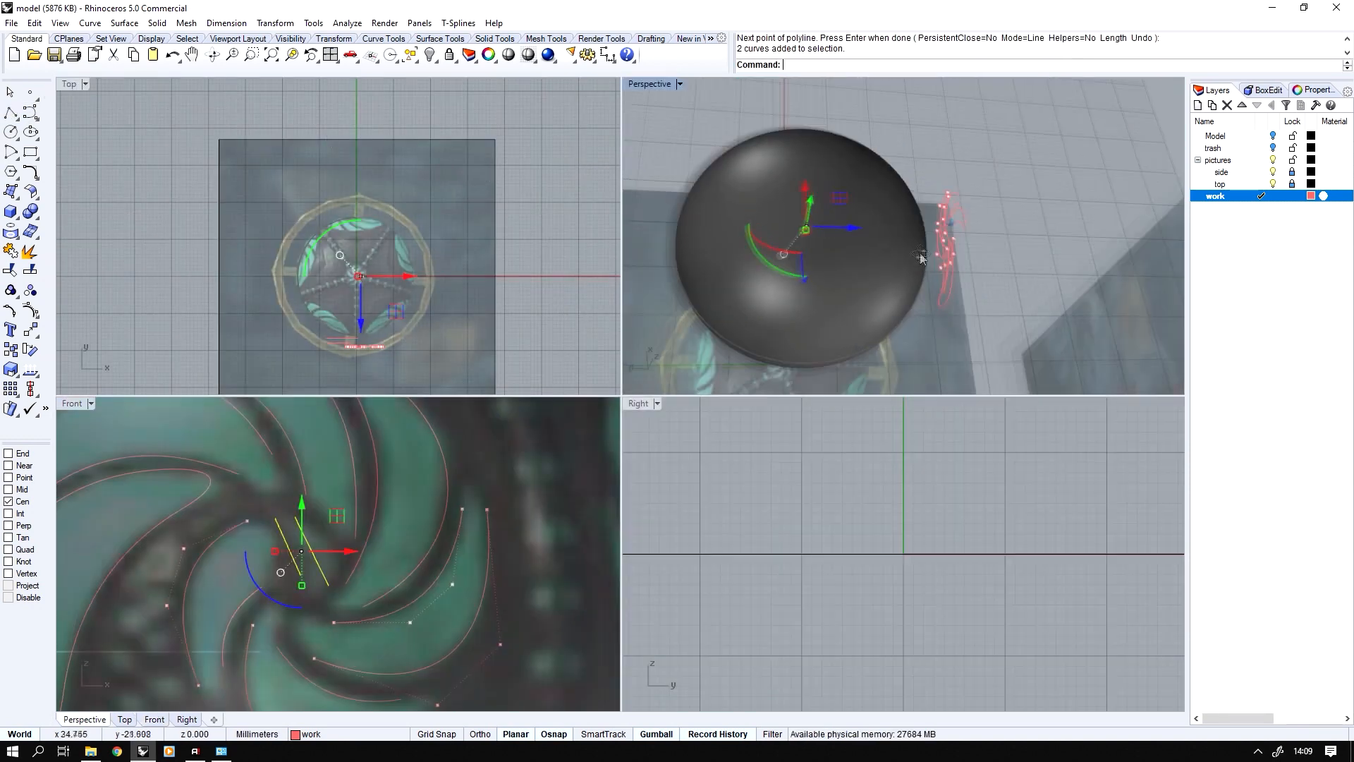
left_click(554, 407)
right_click_drag(553, 407, 447, 365)
- Reshape the two curves of the small central shape by moving their control points onto the pictured edges, then hide the points
middle_click(447, 365)
left_click(435, 353)
left_click_drag(435, 353, 638, 395)
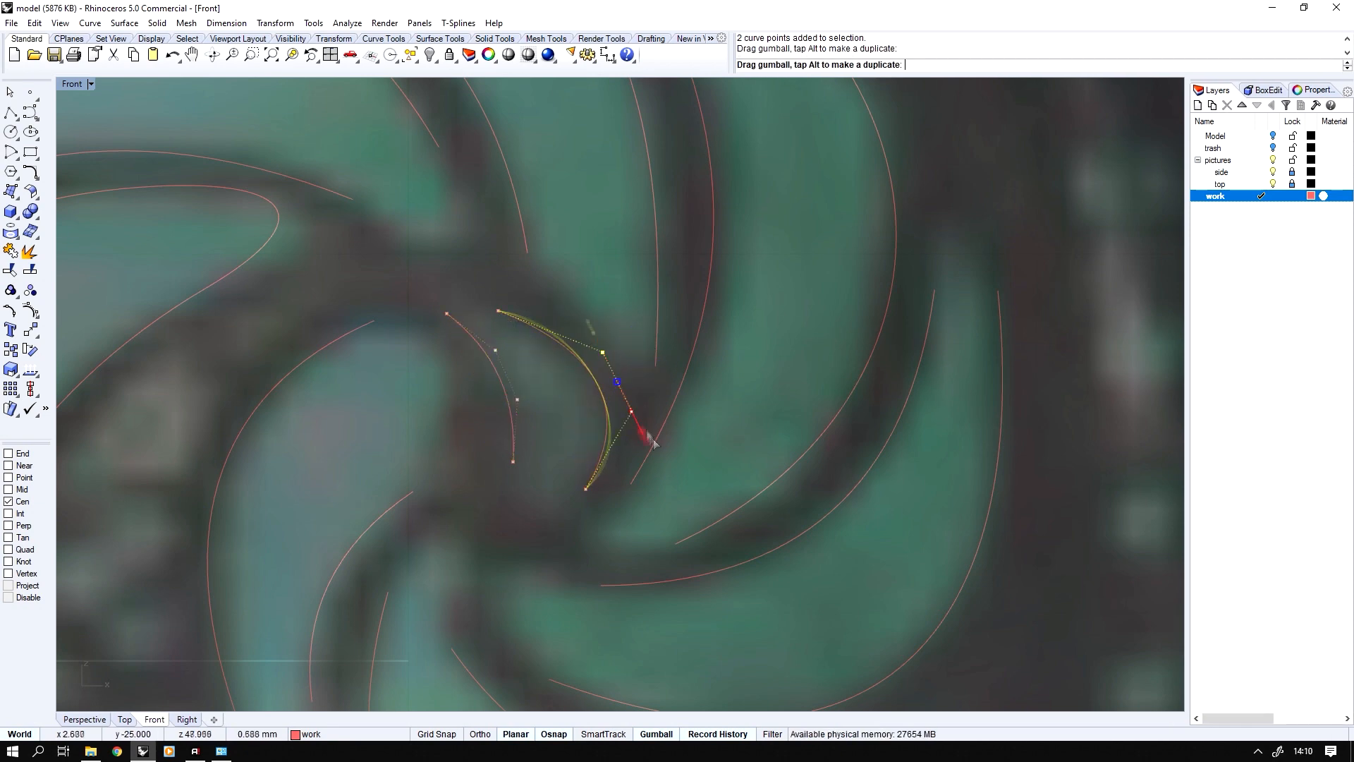
right_click_drag(638, 395, 648, 377)
left_click(515, 296)
left_click_drag(515, 296, 514, 310)
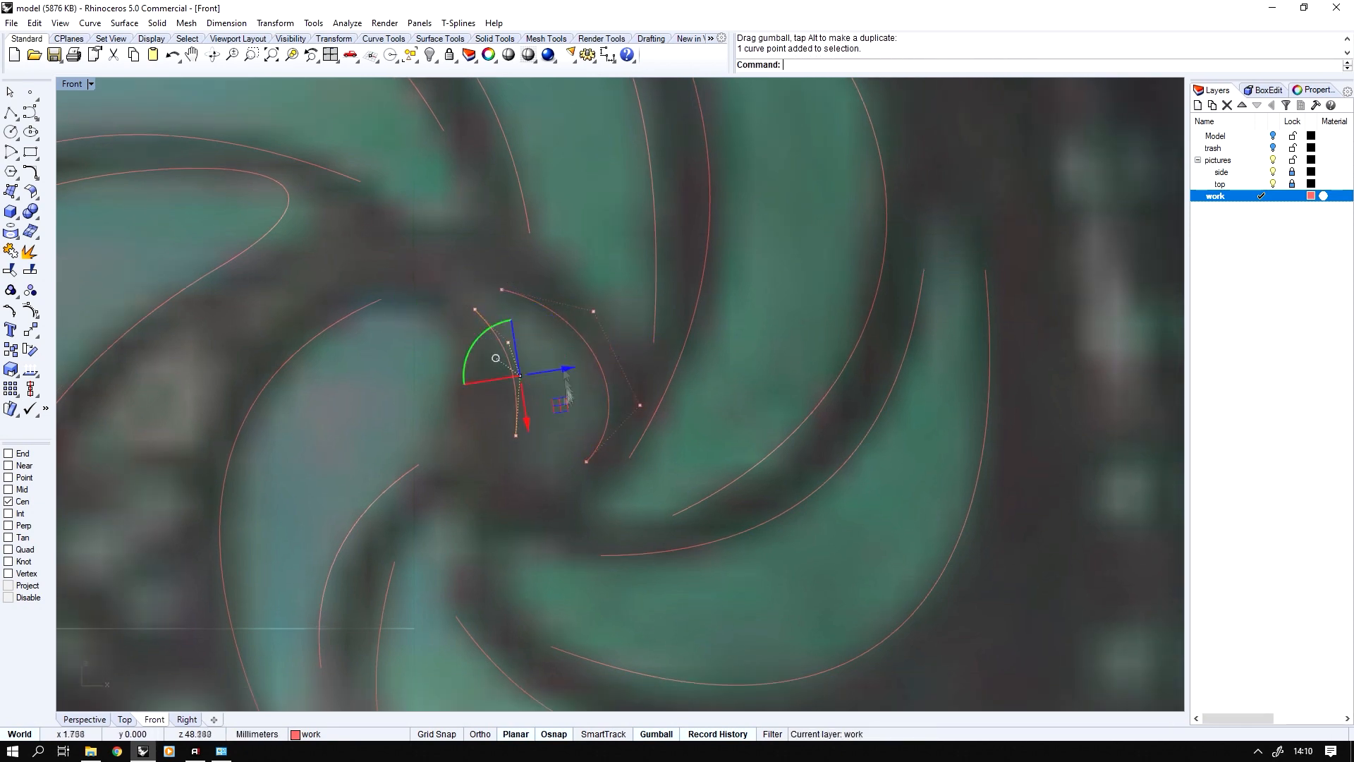
key("Escape")
- Close the open tips of the upper crescents by blending the ends of their side curves
scroll(499, 440, "down", 3)
key("Return")
scroll(499, 331, "up", 1)
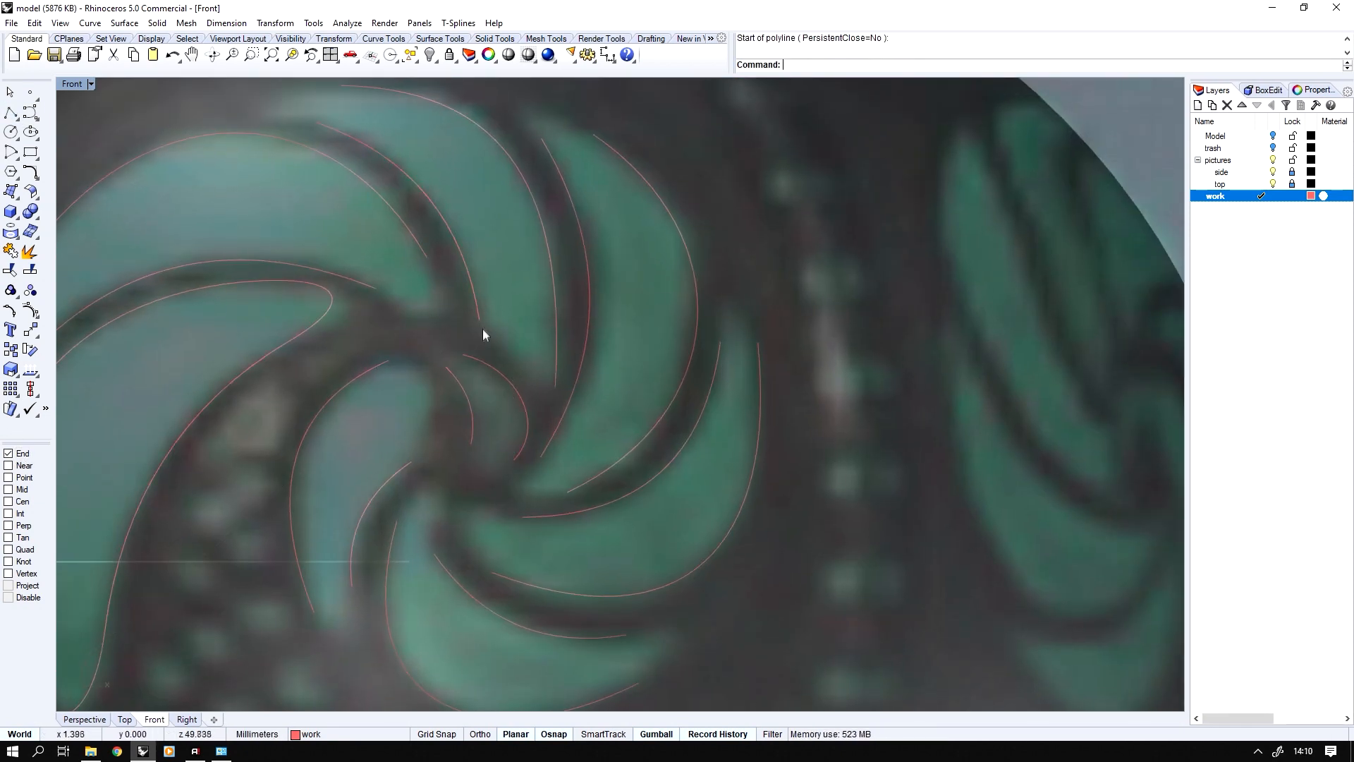
scroll(482, 332, "up", 3)
left_click(211, 308)
left_click_drag(480, 311, 530, 316)
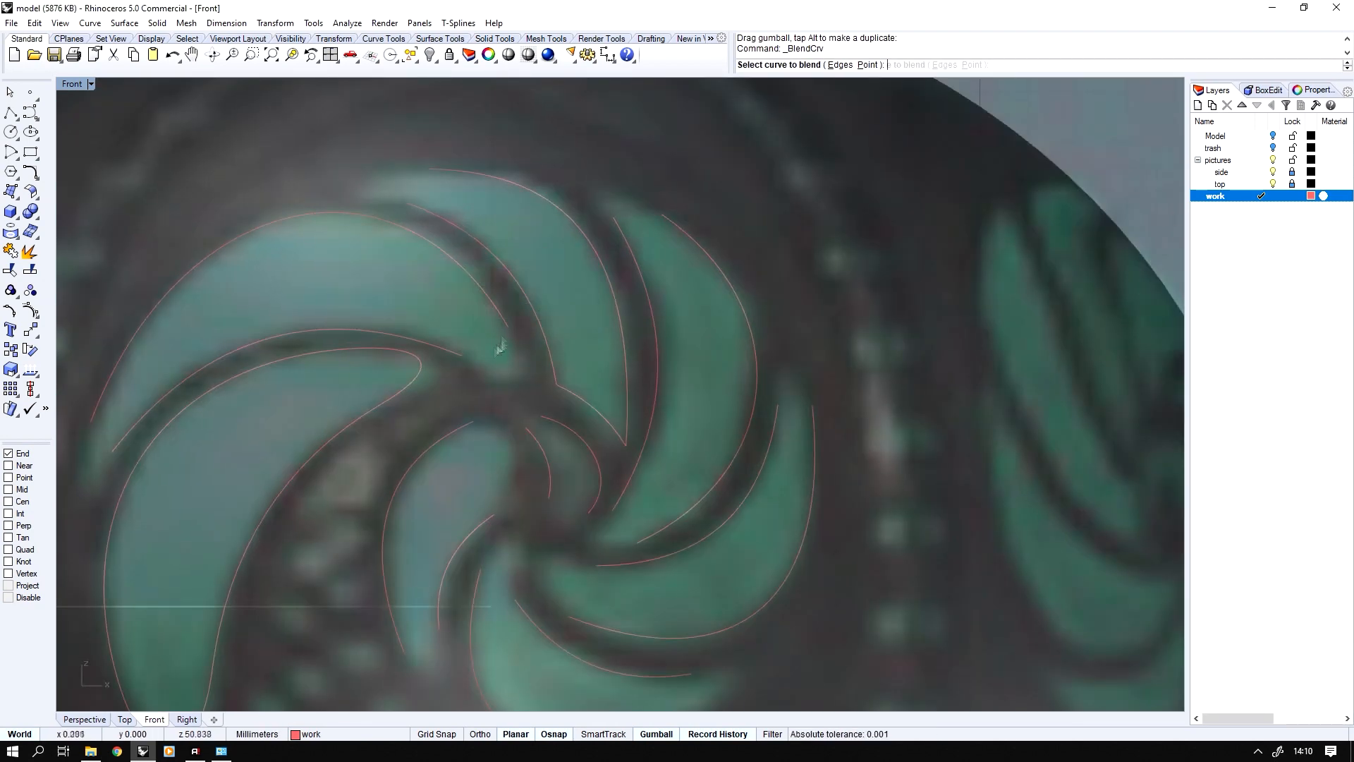
key("F9")
right_click_drag(380, 322, 403, 337)
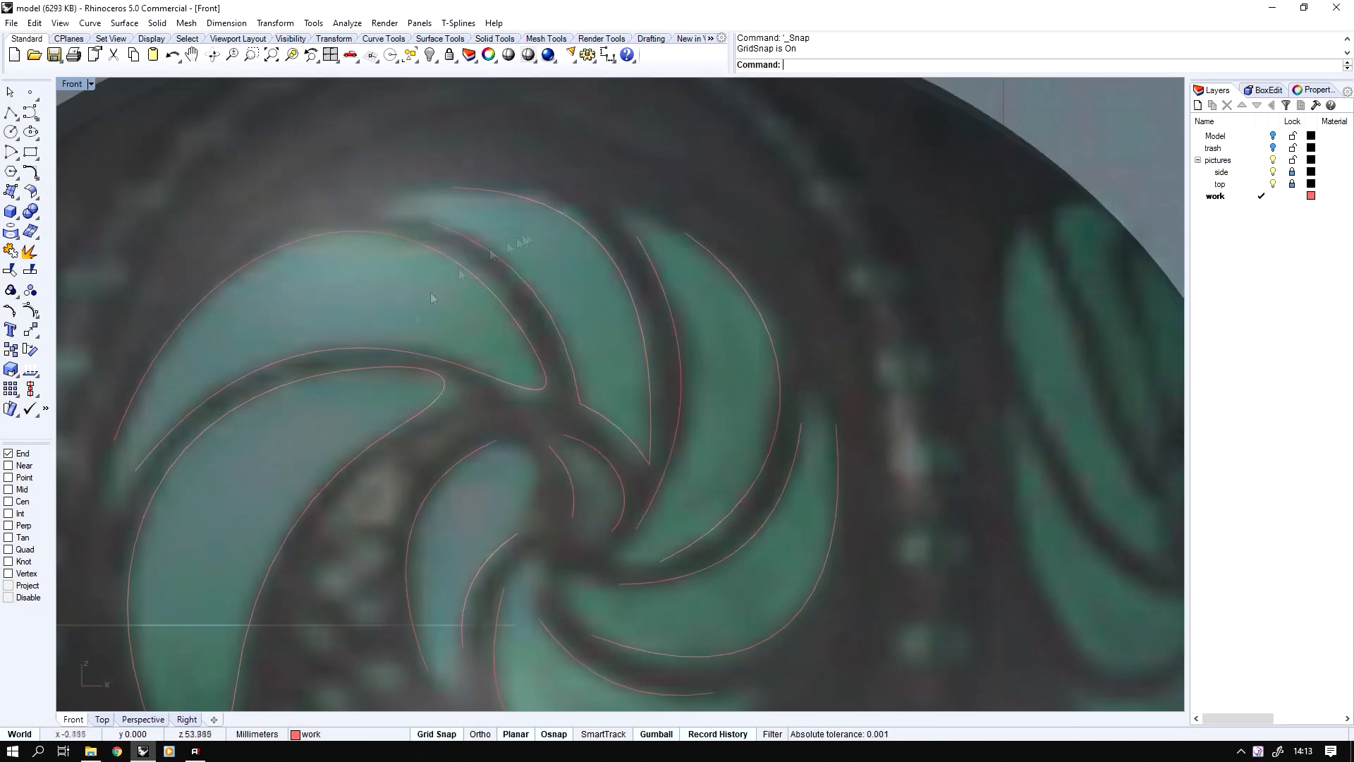
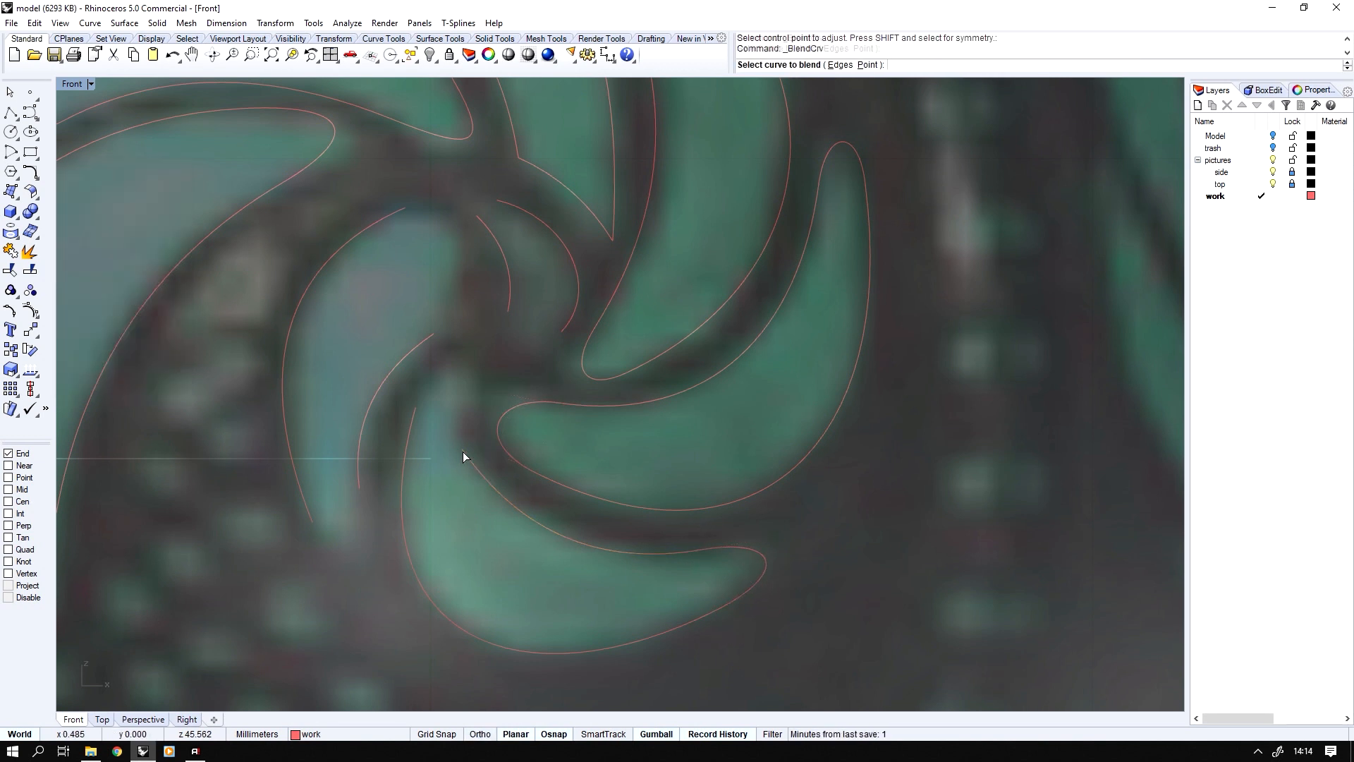
- Refine the bottom crescent's upper curve by showing its control points and nudging a middle one
left_click(462, 451)
key("F10")
left_click(521, 532)
mouse_move(517, 510)
left_mouse_down()
mouse_move(485, 421)
mouse_move(496, 391)
mouse_move(509, 510)
left_mouse_up()
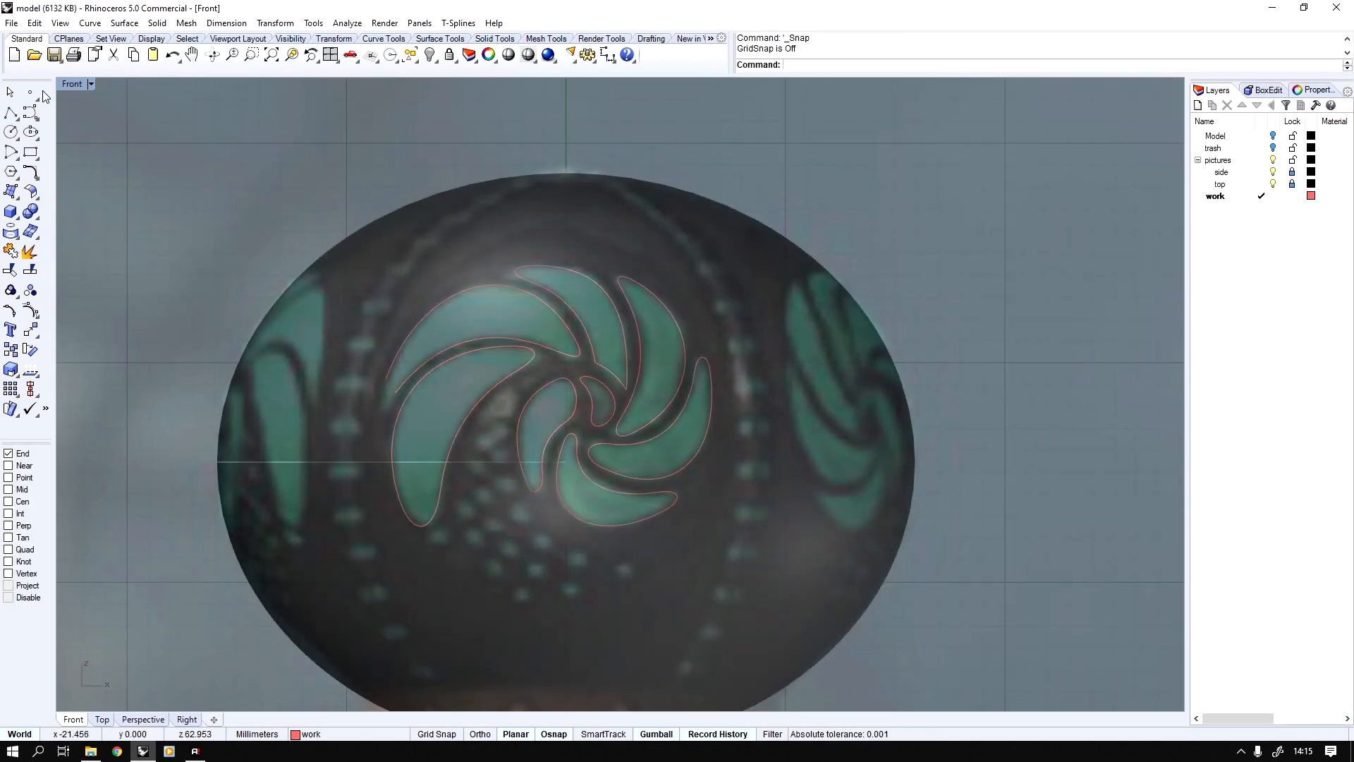
- Blend the two curve ends at the outer left tip of the upper-left crescent to close it
middle_click(407, 396)
left_click(347, 379)
scroll(392, 412, "up", 3)
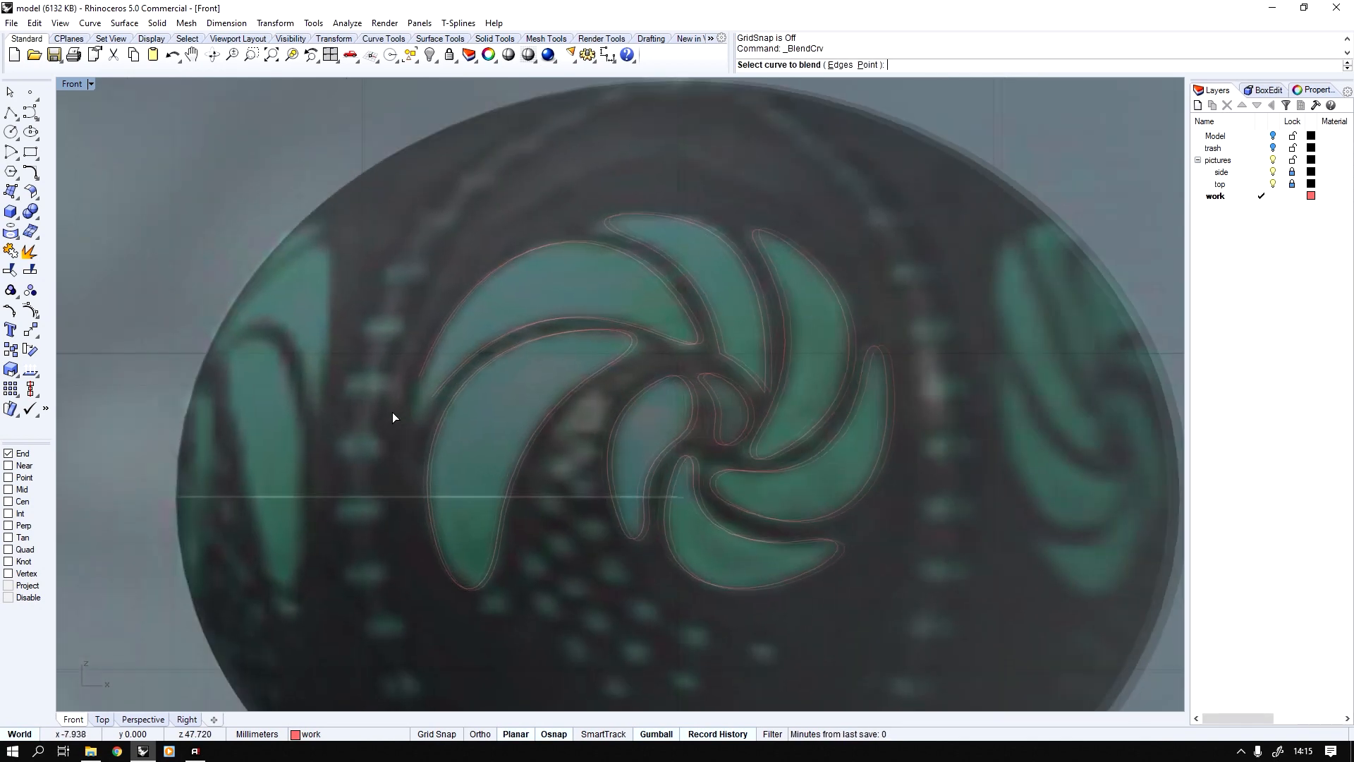
left_click(438, 398)
left_click(427, 411)
left_click(425, 414)
key("Return")
scroll(423, 421, "down", 5)
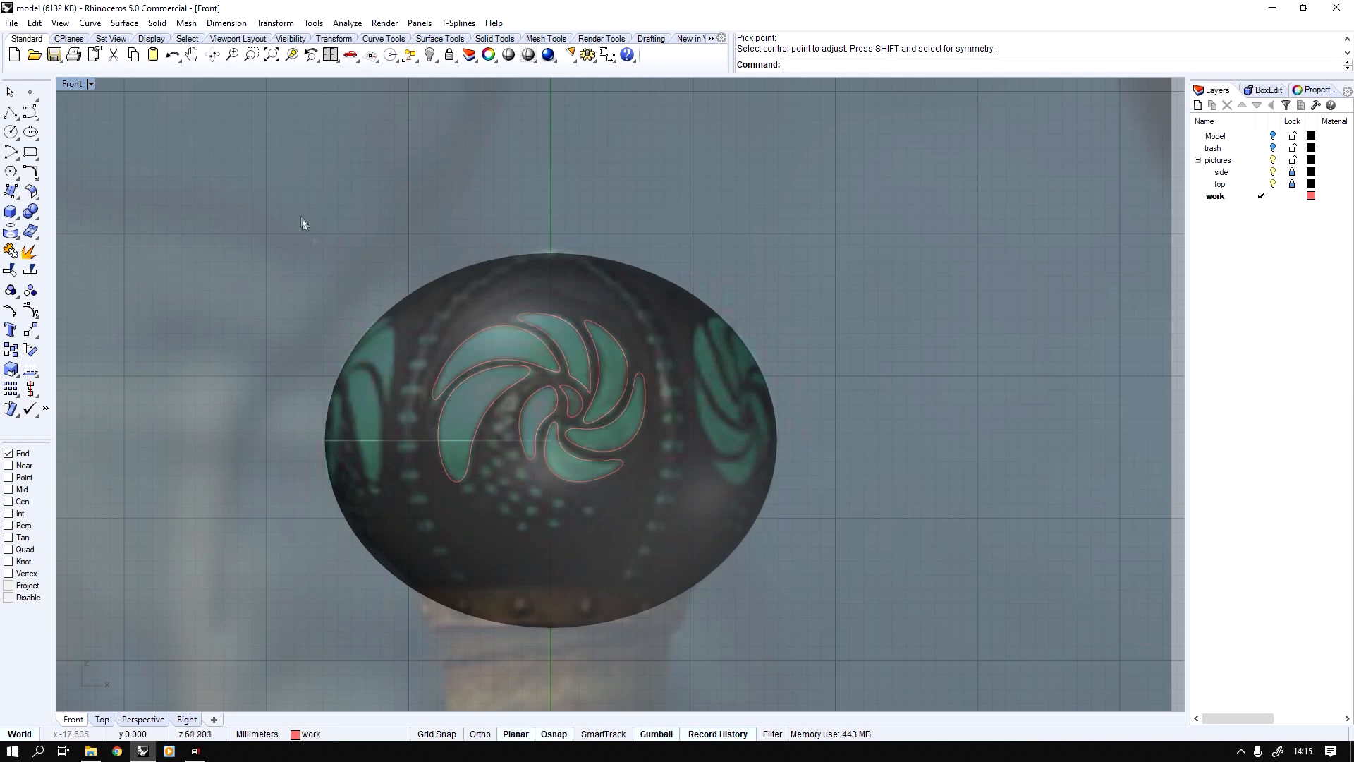
- Show the Model layer and shift all swirl curves slightly right so they sit centred between the seam bands
key("ctrl+h")
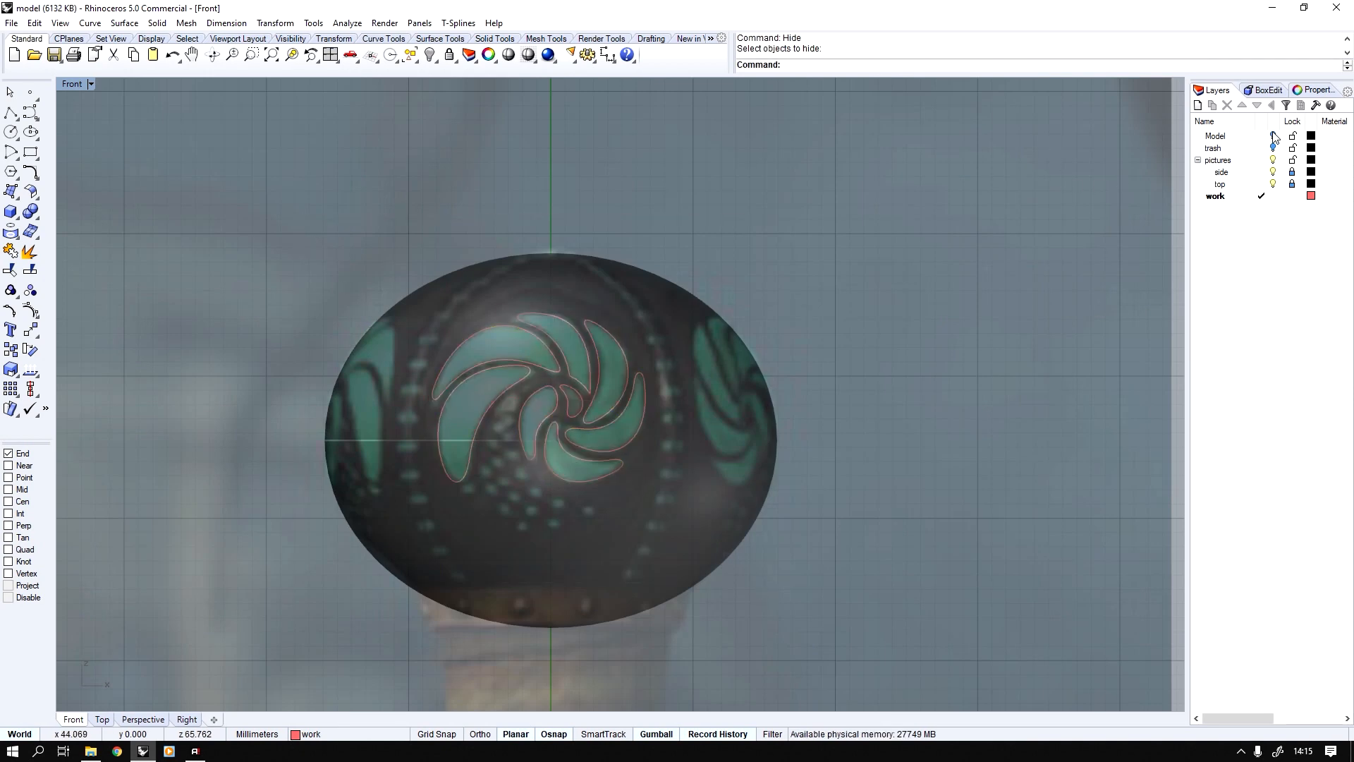
left_click_drag(218, 267, 677, 515)
left_click(1272, 137)
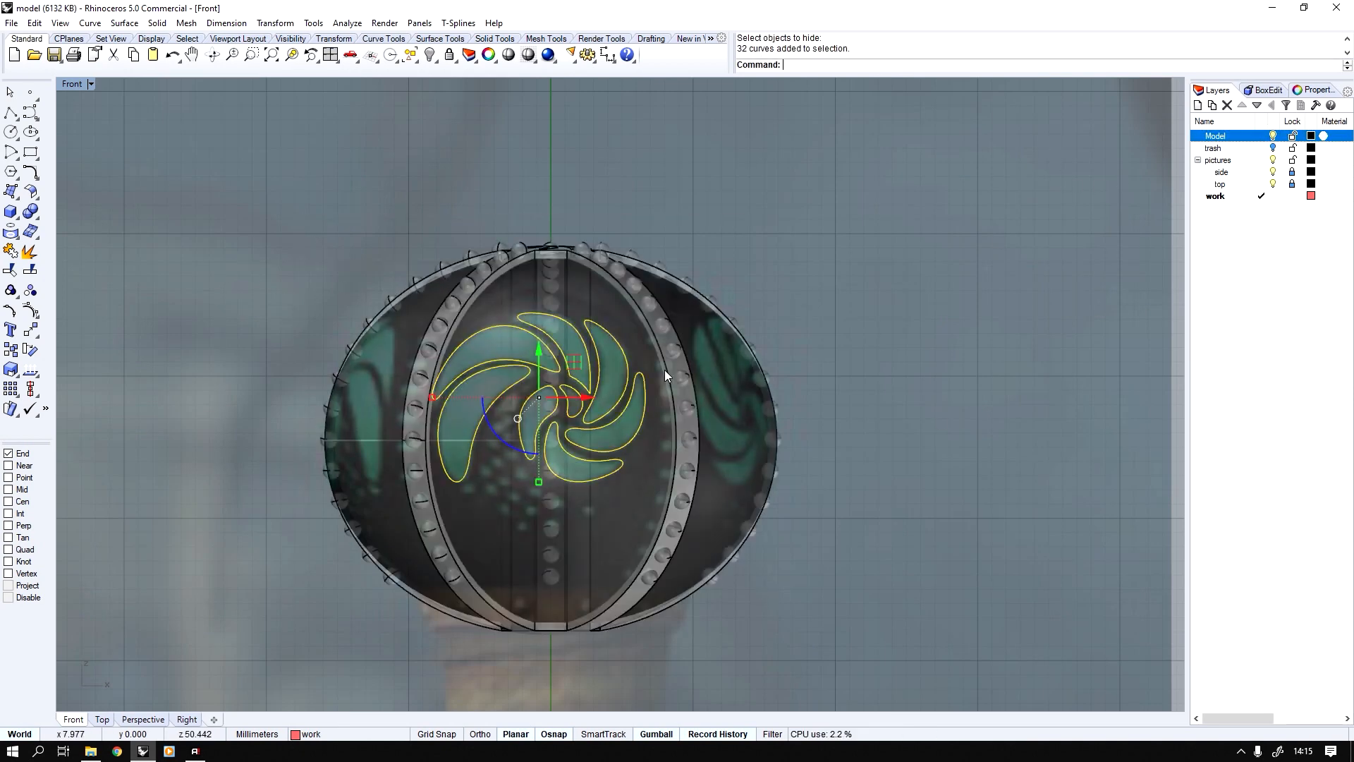
scroll(603, 421, "up", 4)
left_click_drag(585, 412, 599, 416)
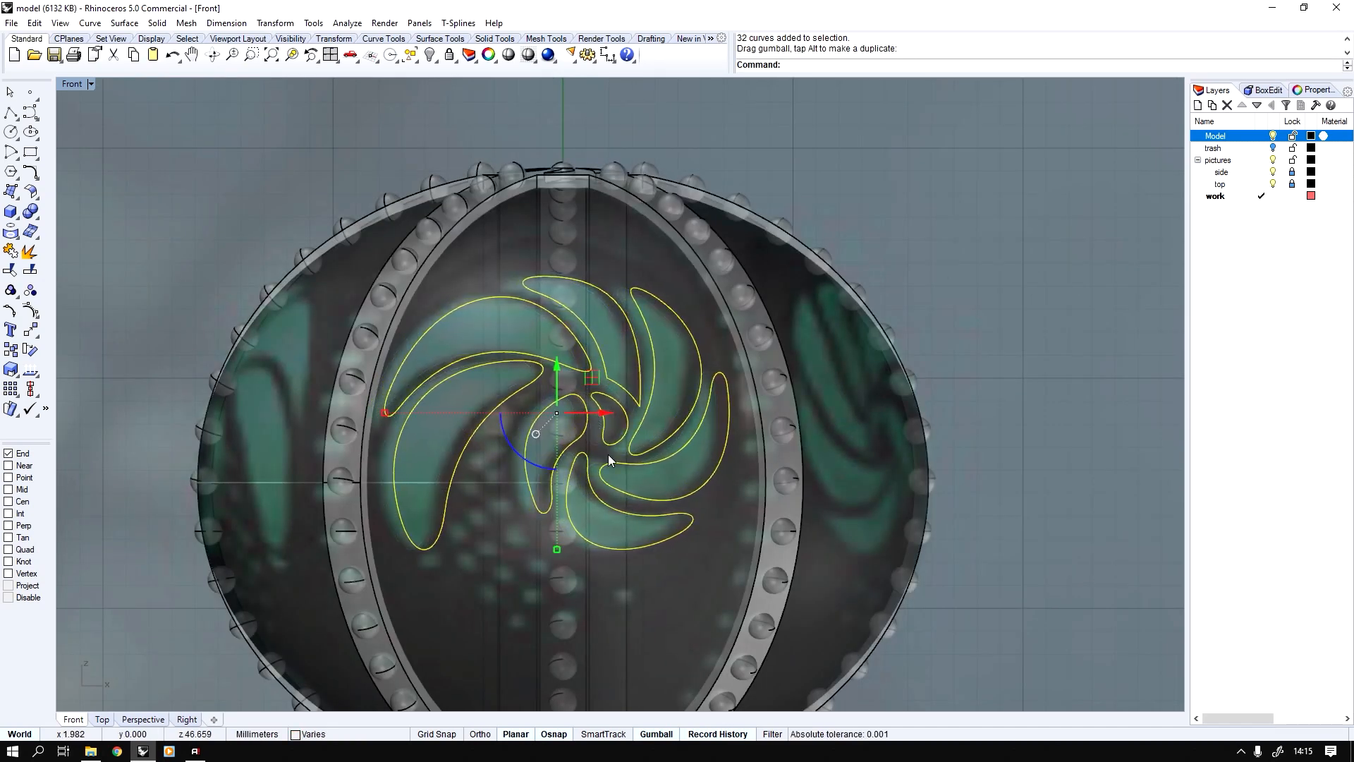
scroll(610, 457, "down", 1)
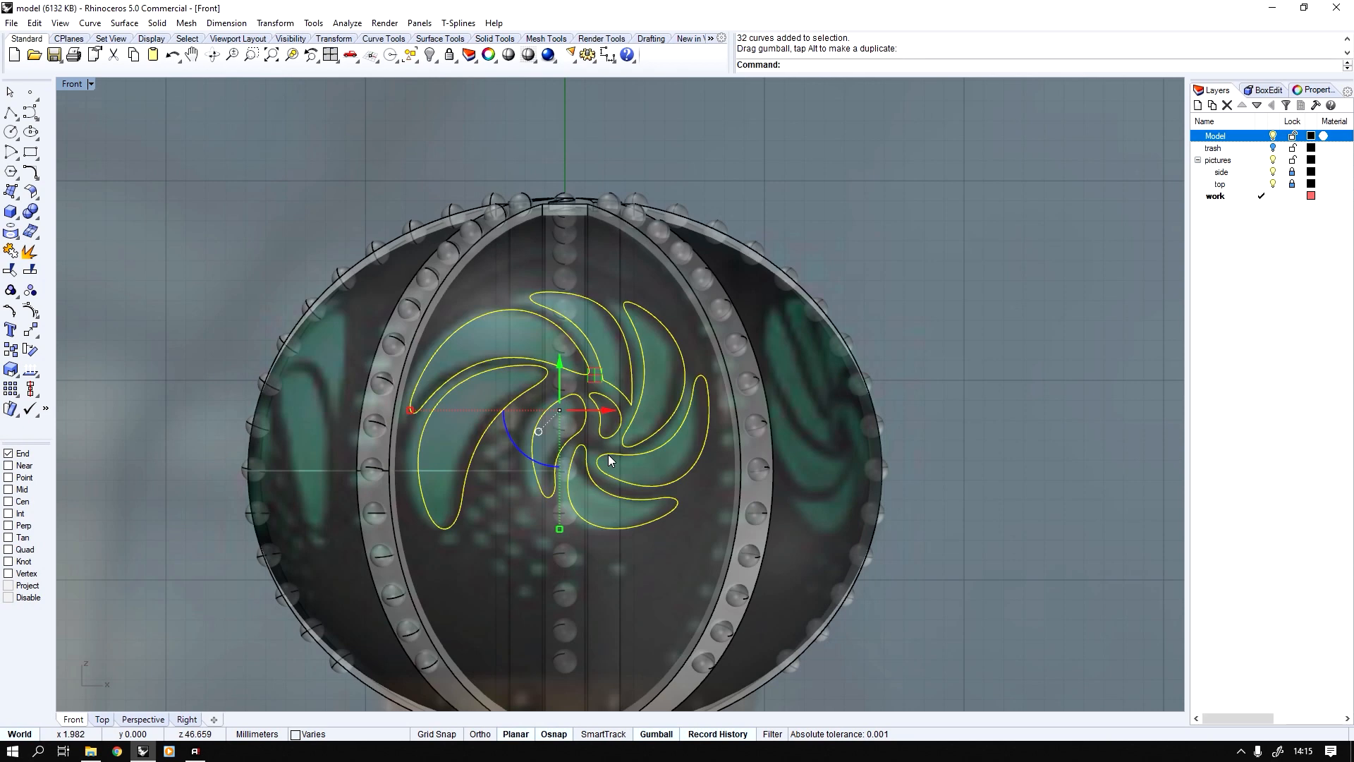
- Flatten the swirl curves along their depth so they all lie in one plane in front of the head
double_click(70, 84)
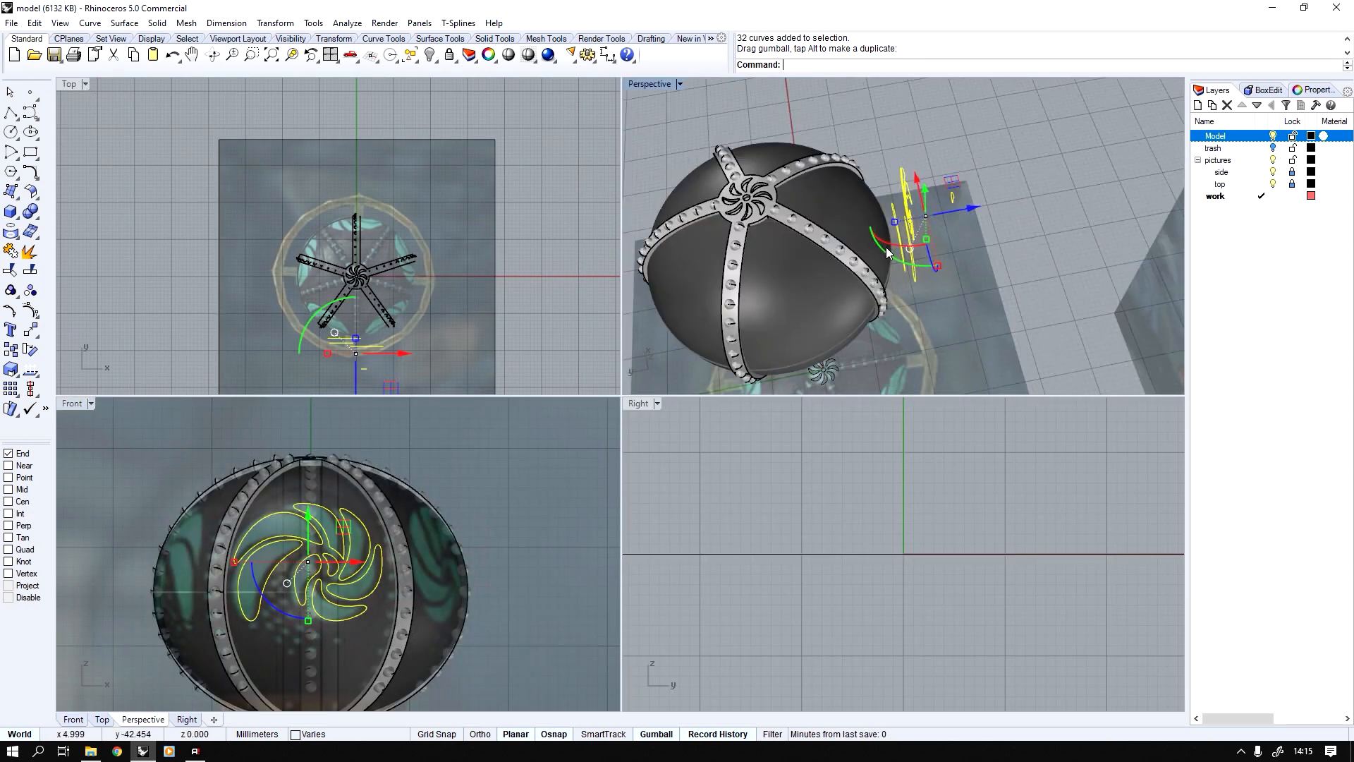
left_click_drag(960, 211, 968, 220)
scroll(387, 273, "up", 6)
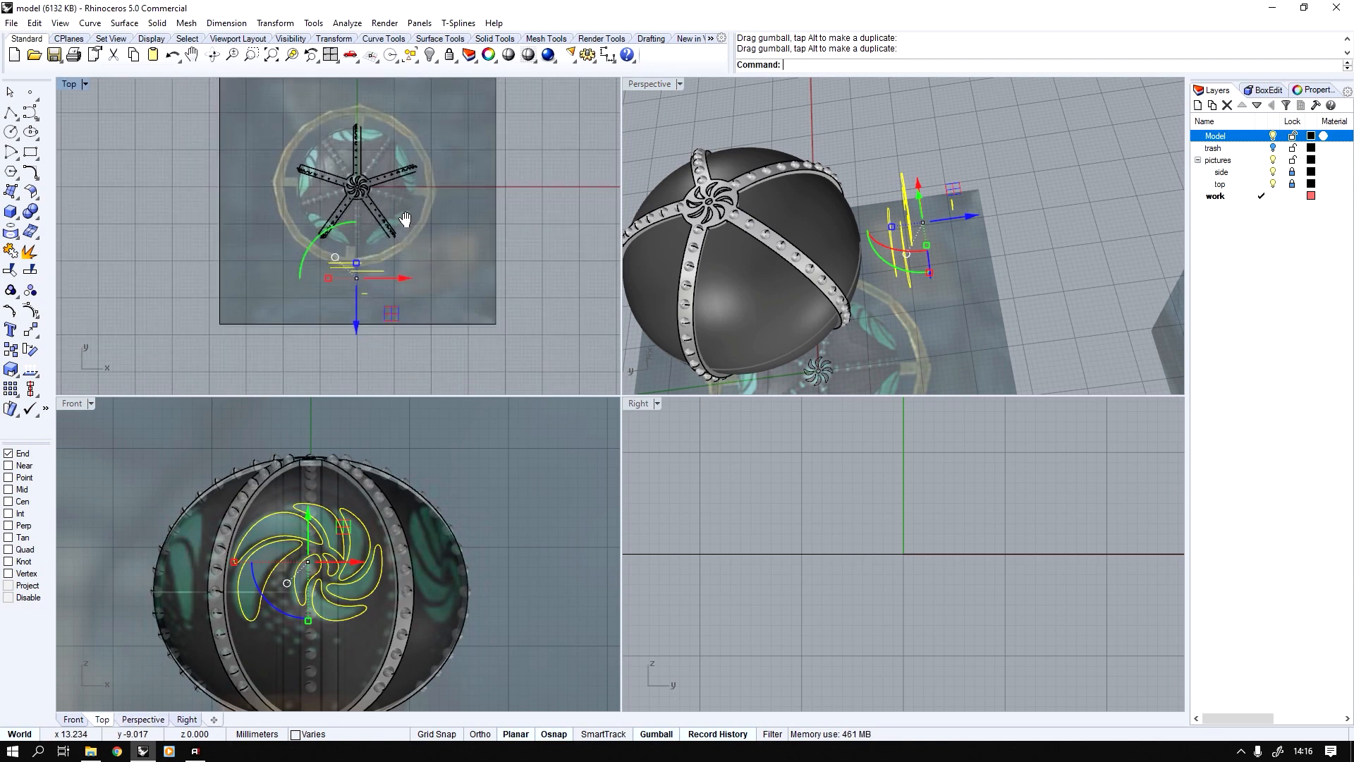
left_click_drag(357, 273, 359, 321)
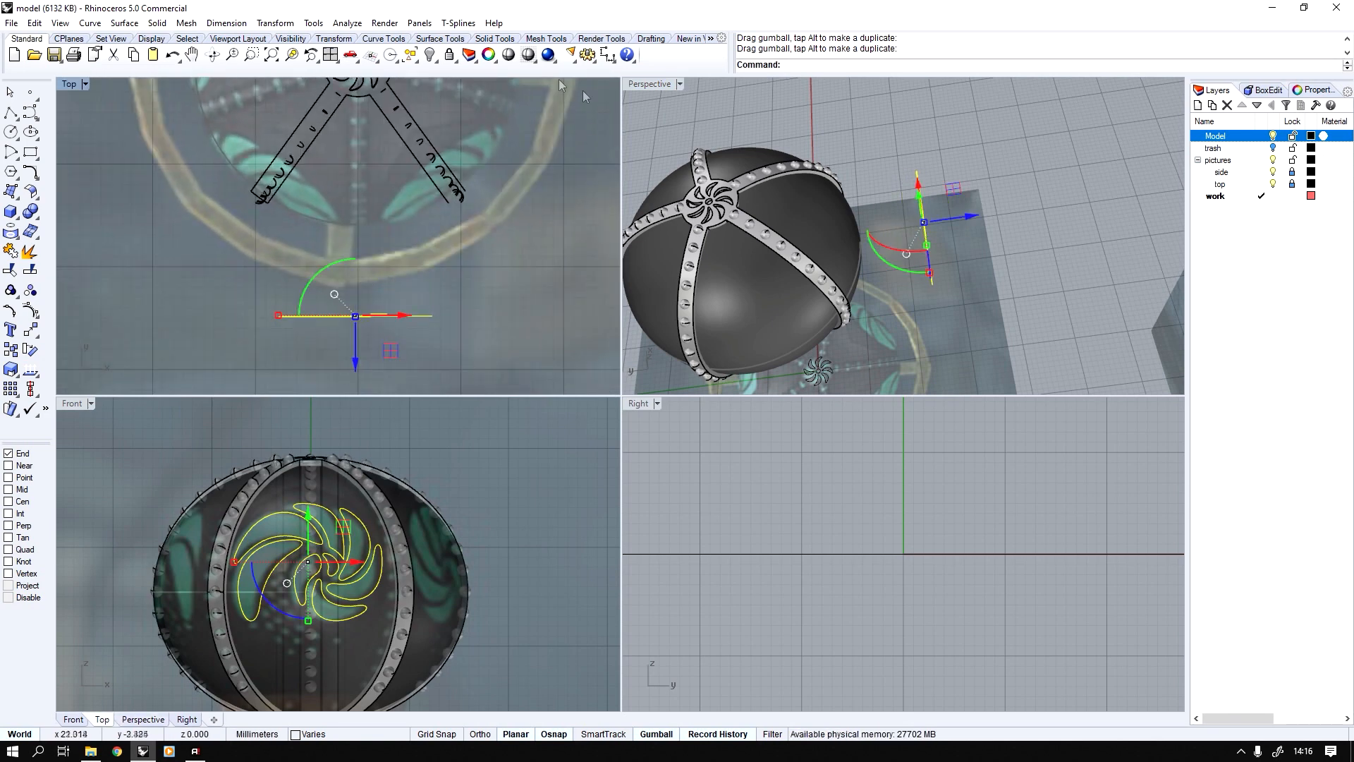
- Unlock the round head surface and move it to the Model layer
left_click(471, 81)
left_click(962, 158)
left_click(805, 305)
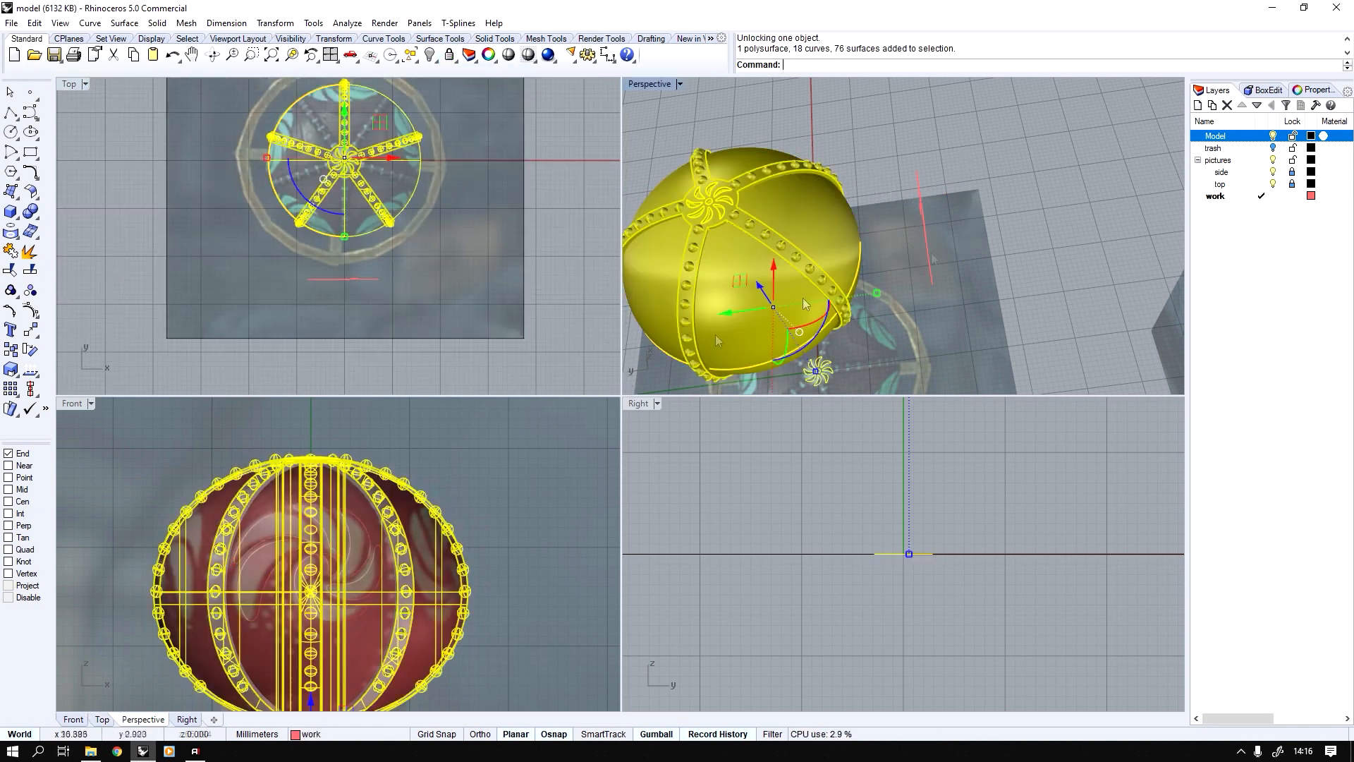
right_click(1229, 137)
key("Escape")
- Try to project the swirl curves in the Front view onto the visible band parts, and undo the projection
left_click_drag(971, 161, 894, 346)
right_click_drag(894, 346, 903, 235)
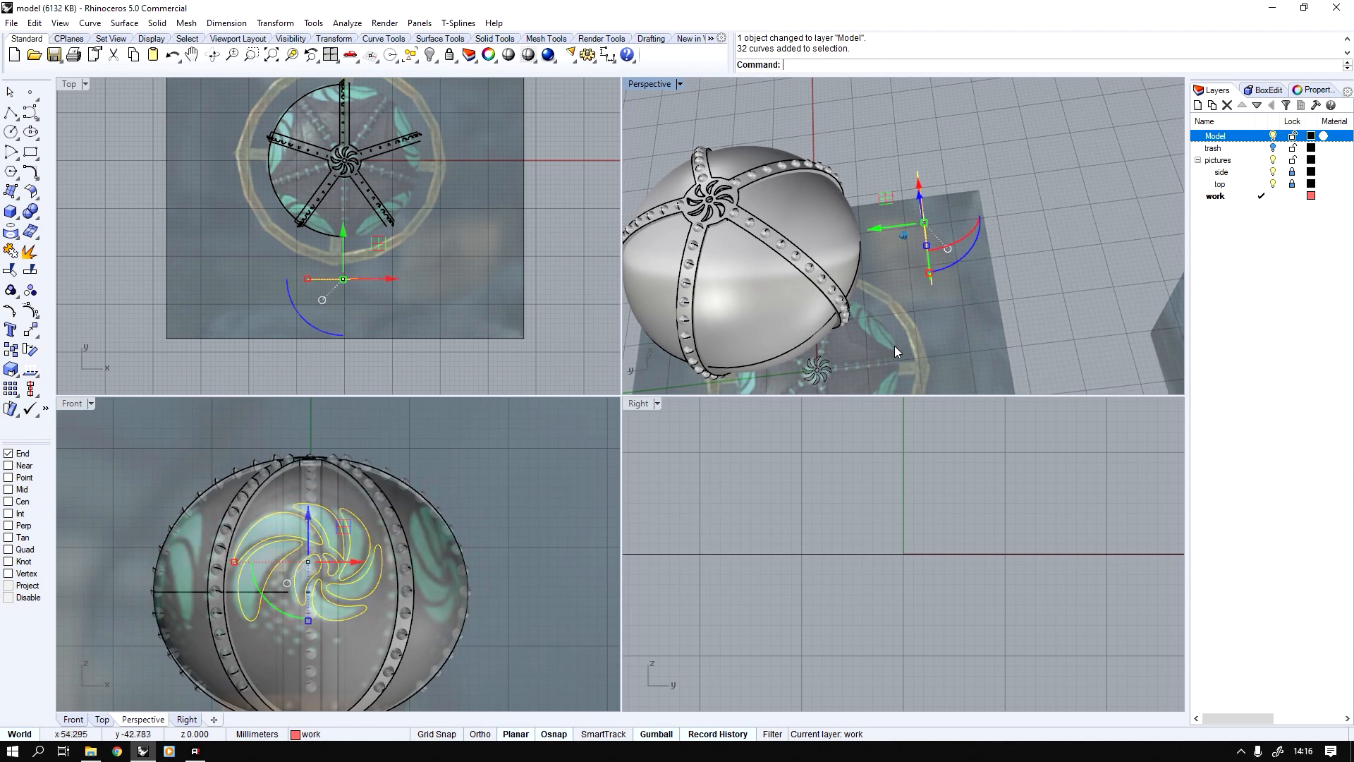
left_click(11, 233)
scroll(272, 498, "up", 5)
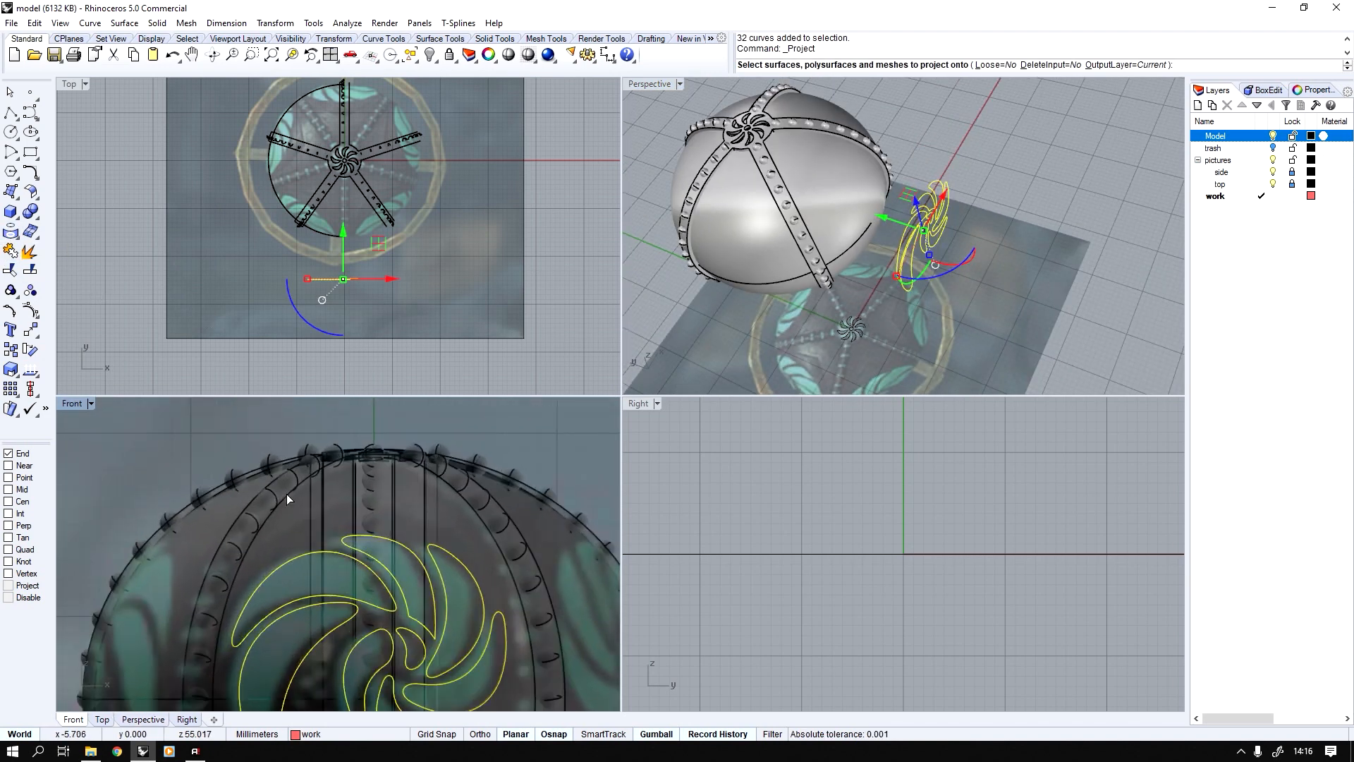
left_click(306, 523)
key("Return")
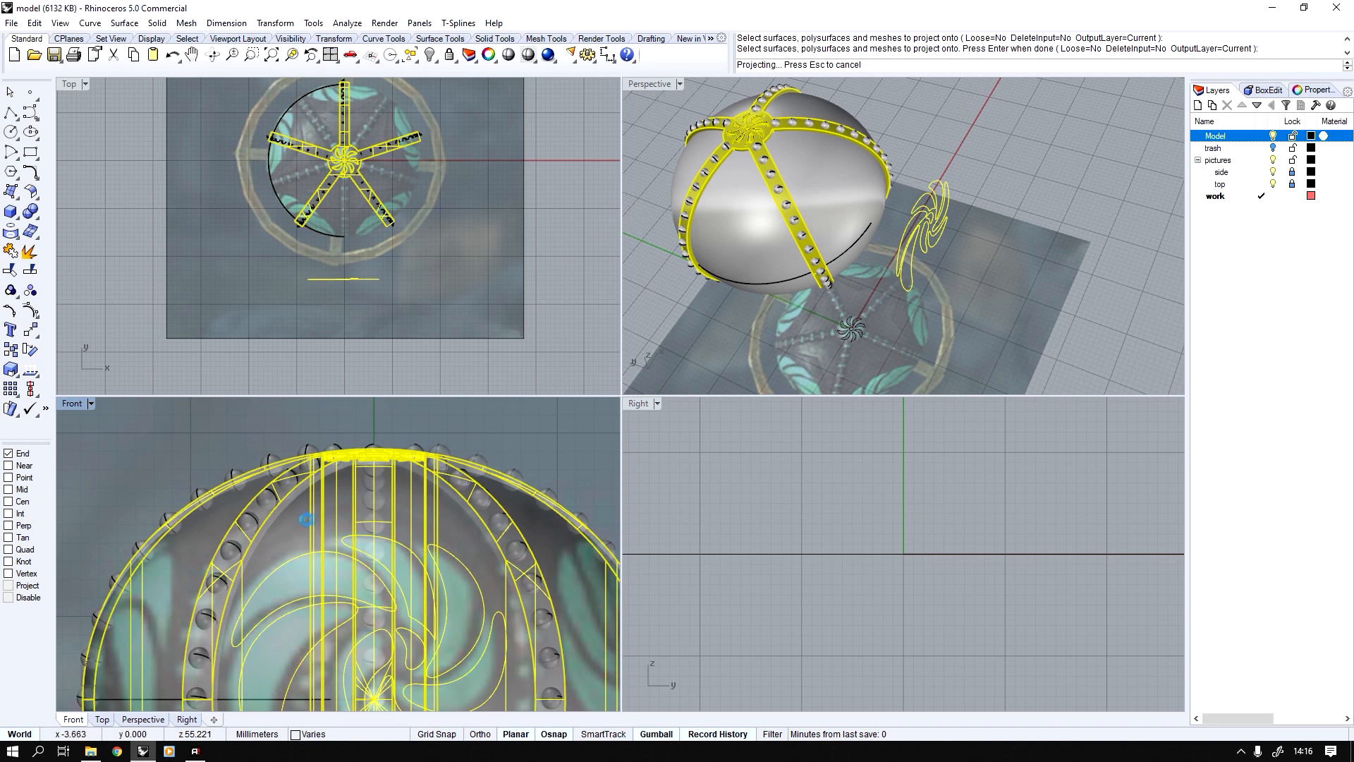
right_click_drag(795, 307, 824, 271)
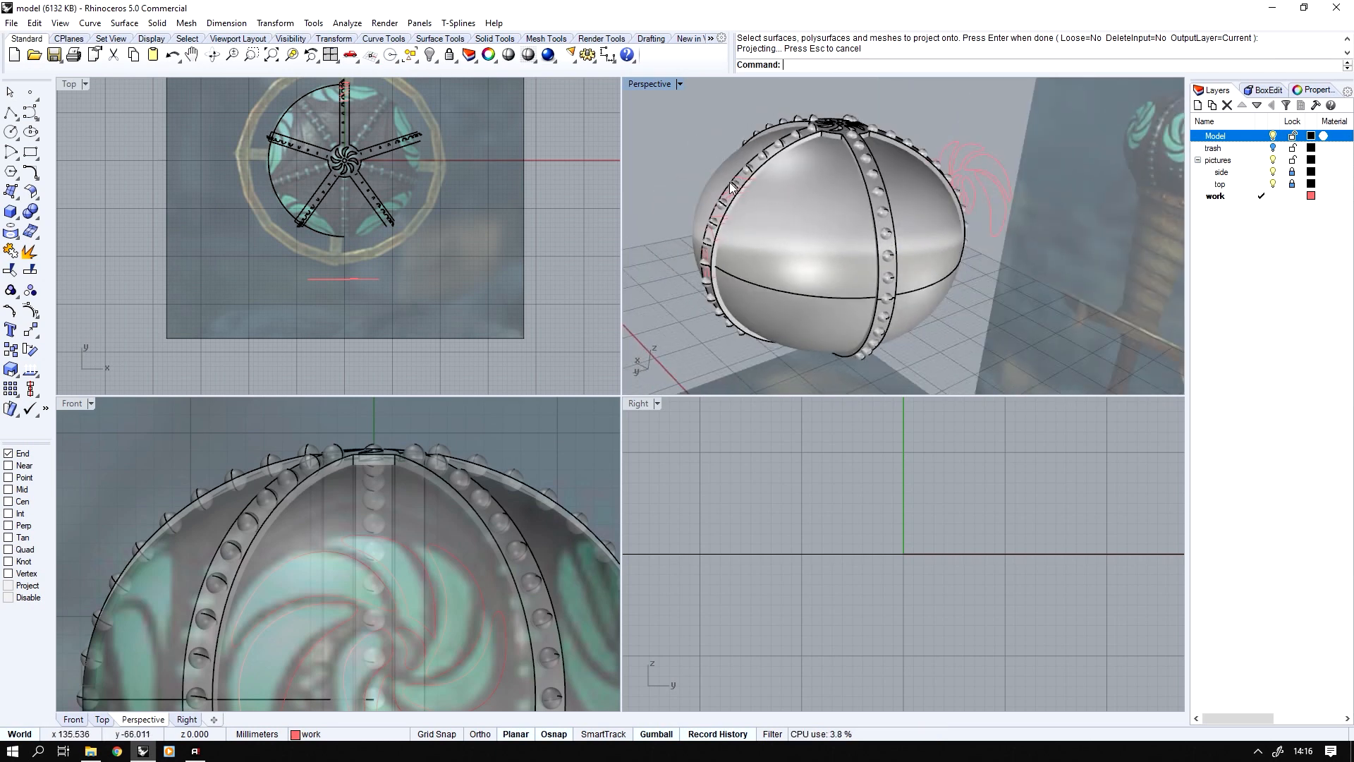
key("ctrl+z")
- Isolate the head surface and the swirl curves by hiding the bands, studs and top swirl
left_click(798, 251)
right_click_drag(799, 251, 823, 247)
left_click_drag(869, 129, 969, 293, "shift")
key("ctrl+h")
- Project the flat swirl curves onto the head surface from the Front view
scroll(301, 461, "up", 4)
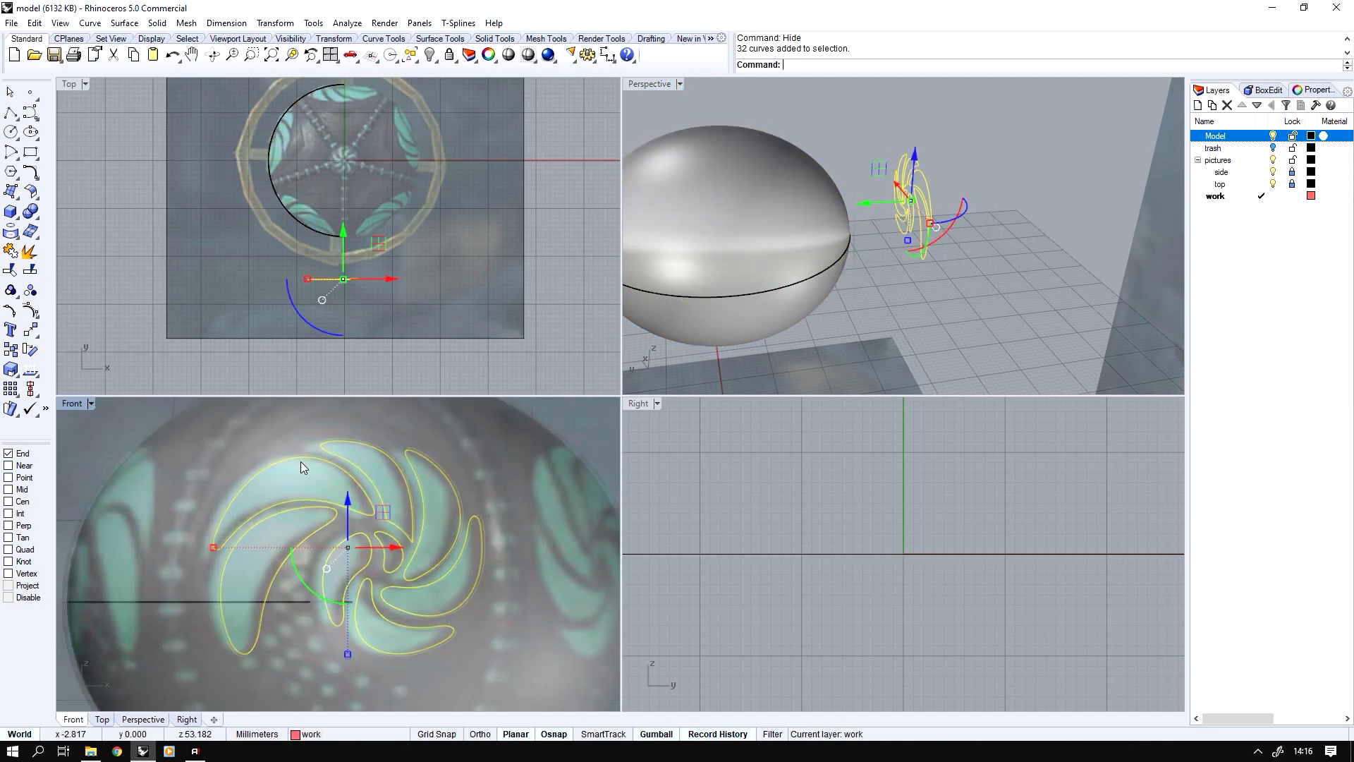
left_click(10, 270)
left_click(227, 452)
key("Return")
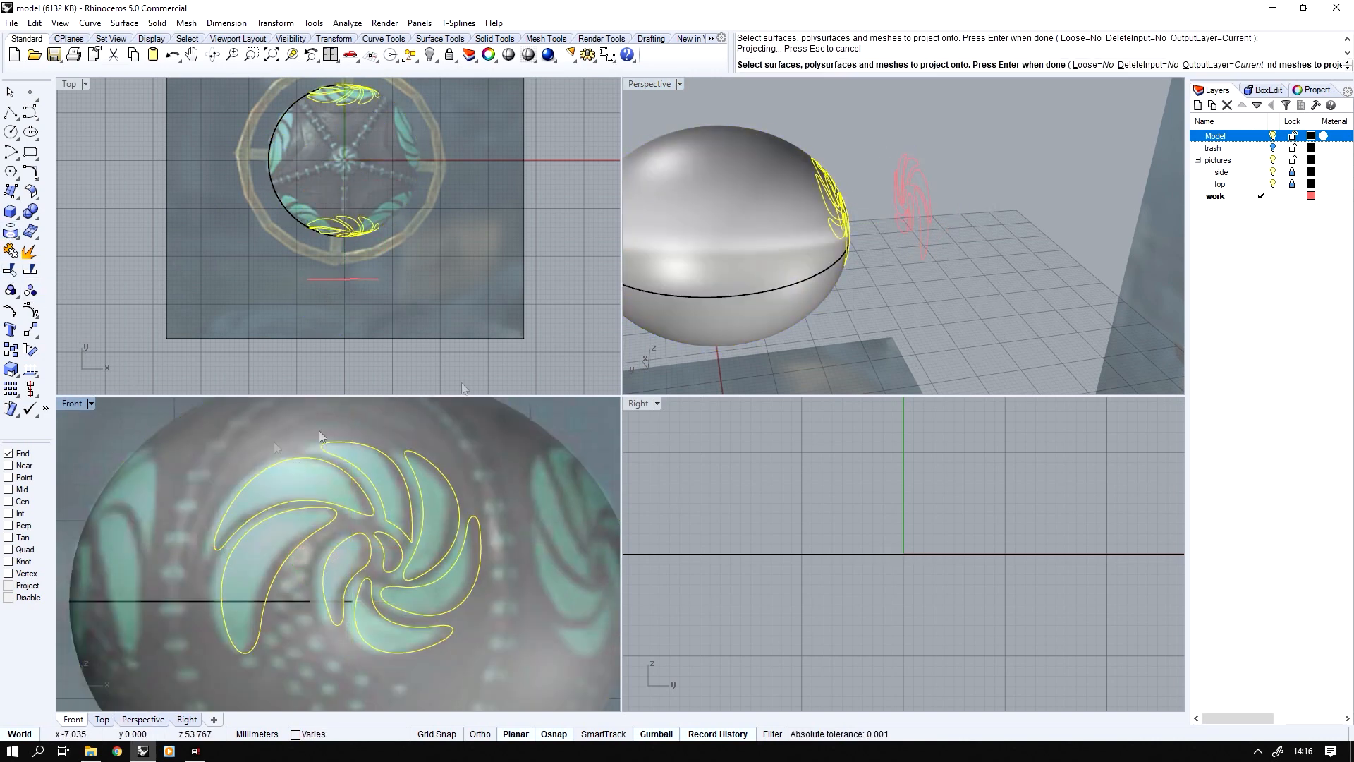
- Delete the flat source curves and the copies projected onto the head's far side
right_click_drag(1009, 227, 938, 193)
left_click_drag(938, 194, 958, 320)
key("Delete")
- Polar array the projected swirl curves around the origin in the Top view, with 5 items over 360 degrees
right_click_drag(958, 320, 609, 416)
double_click(647, 84)
left_click_drag(607, 213, 747, 504)
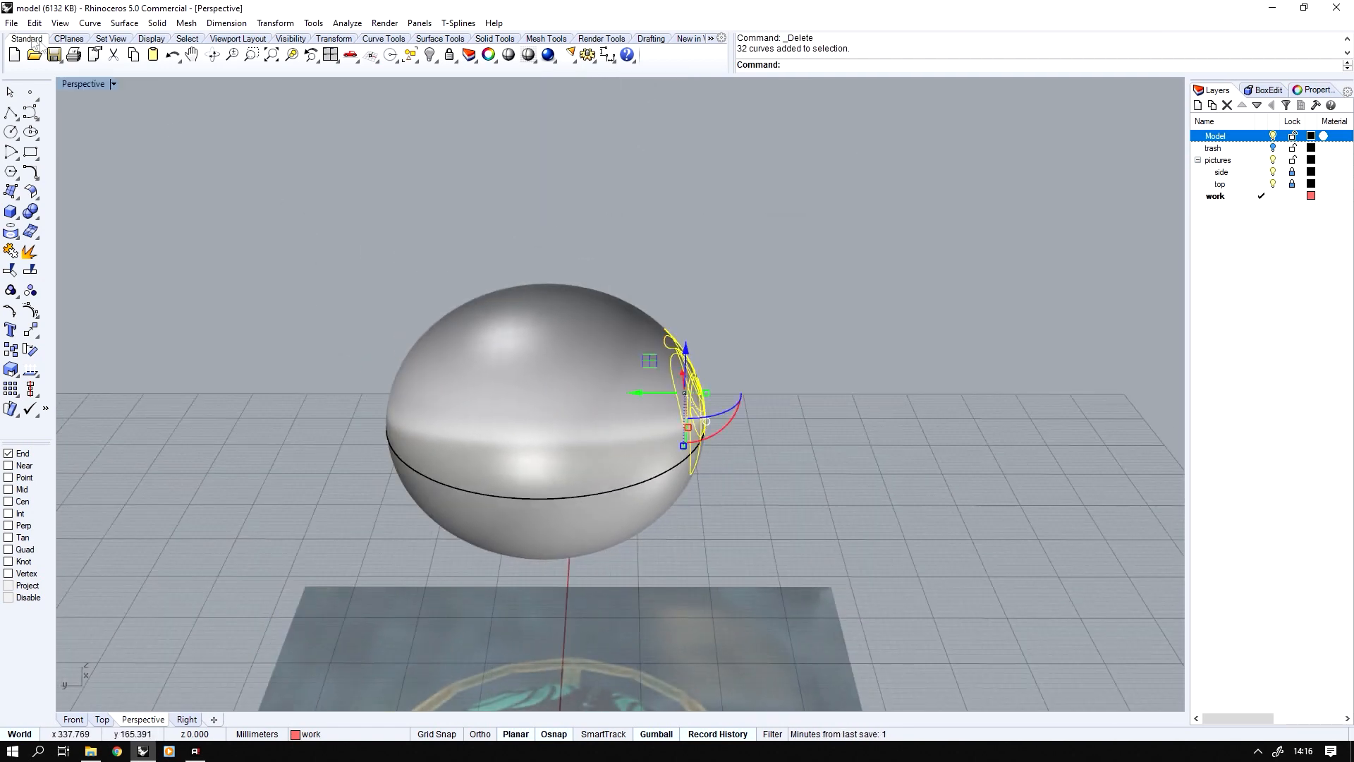
double_click(84, 84)
middle_click(369, 240)
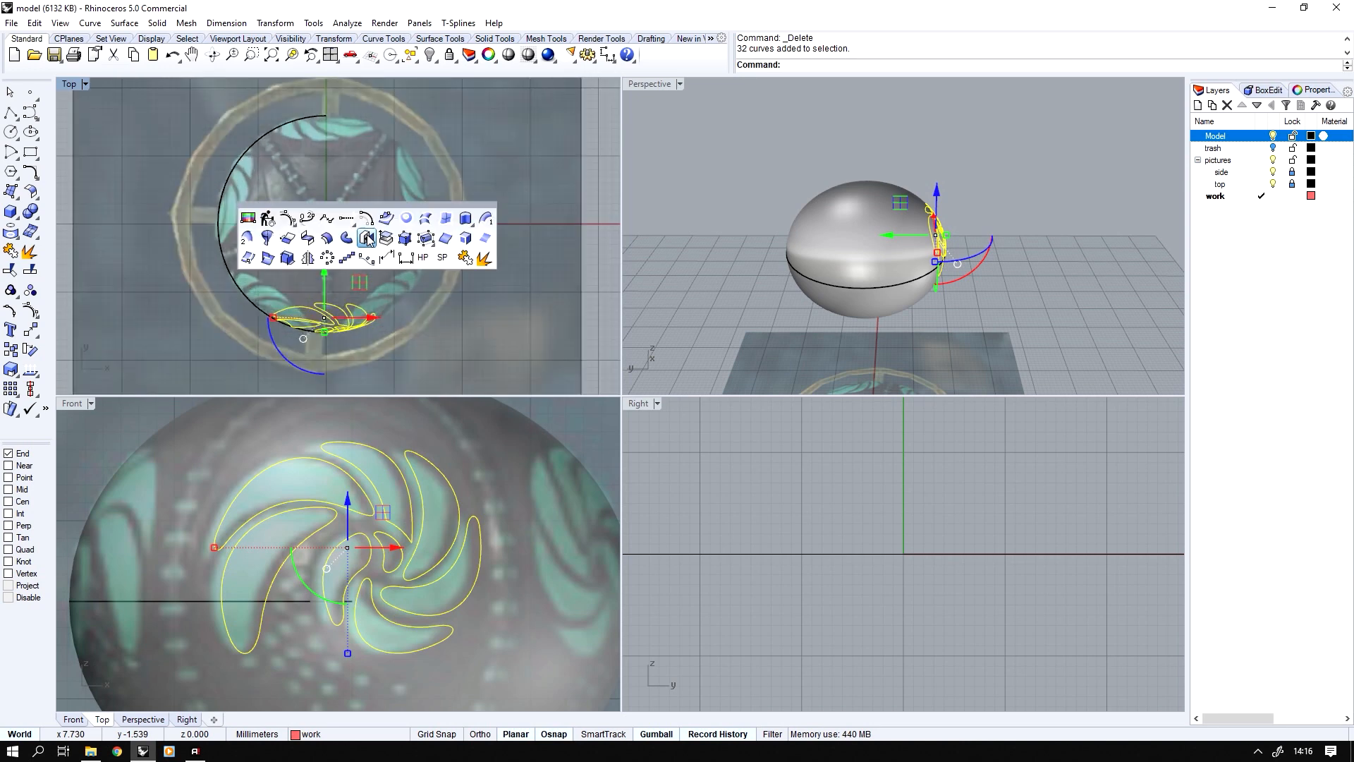
left_click(325, 258)
scroll(394, 203, "down", 1)
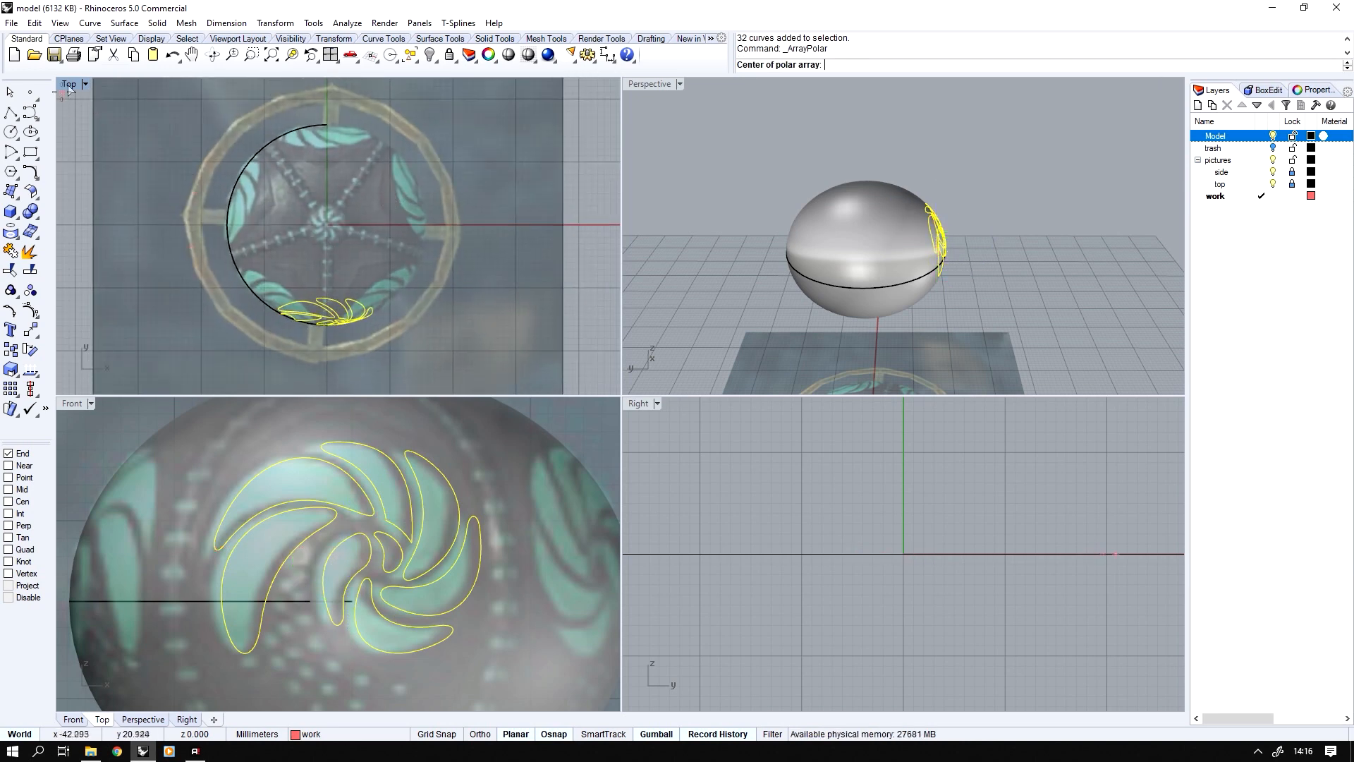
scroll(314, 219, "up", 1)
type("0")
key("Return")
type("5")
key("Return")
key("Return")
key("Return")
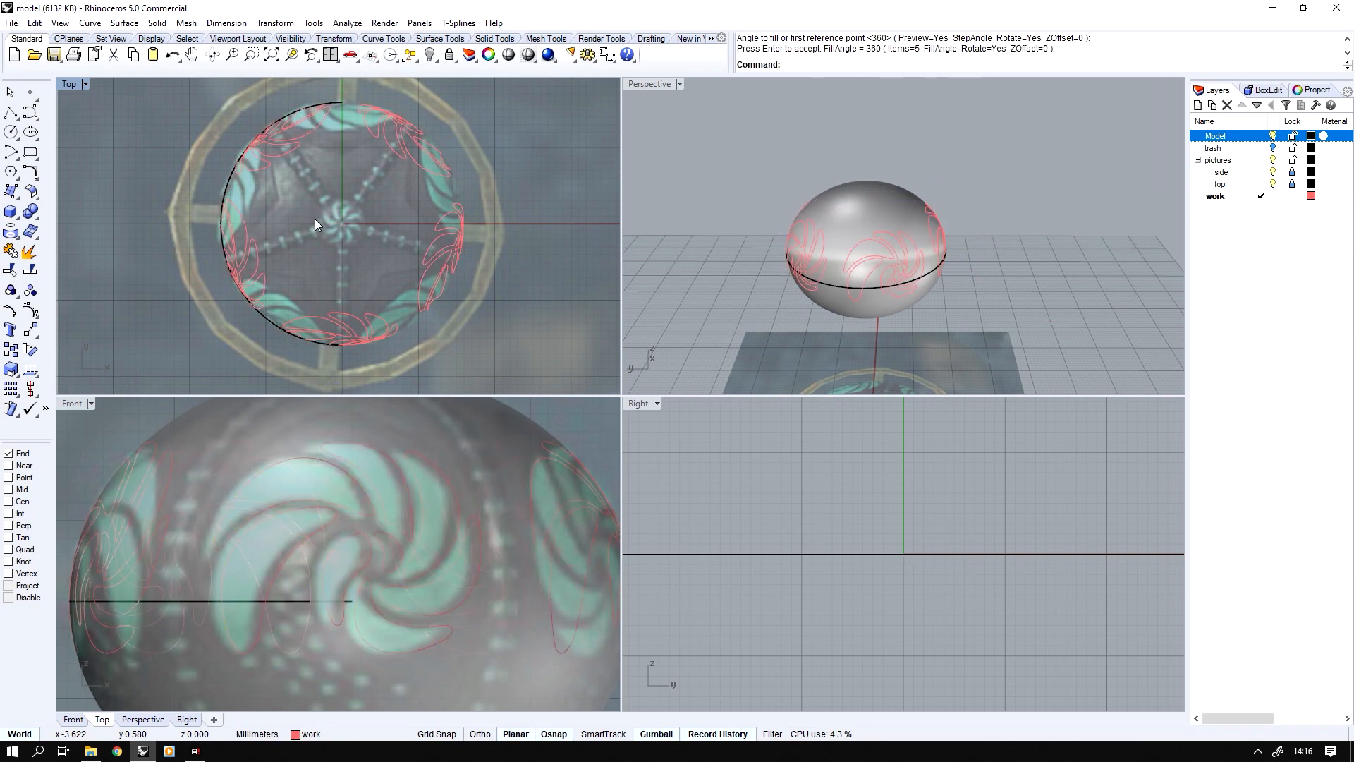
- Split the head surface using all the arrayed swirl curves as cutting objects
double_click(650, 87)
left_click(417, 332)
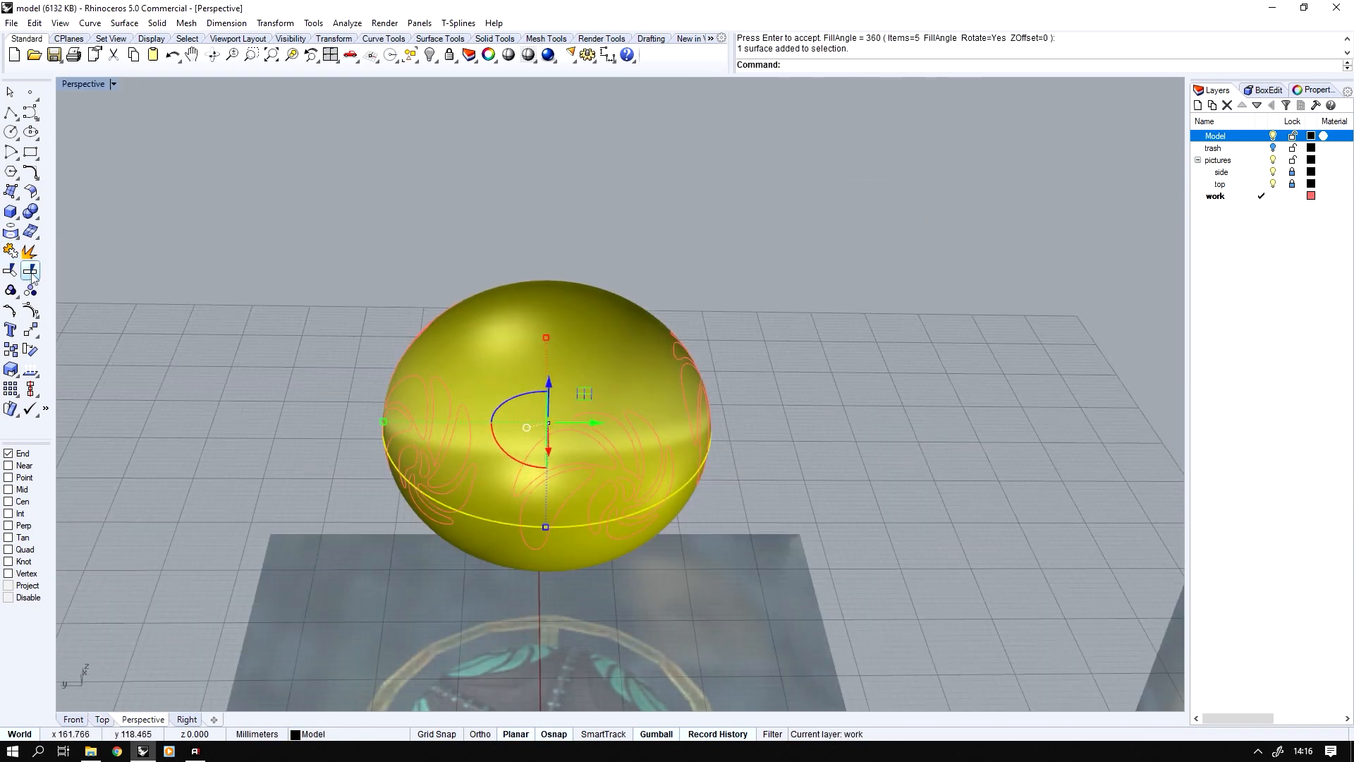
left_click(31, 273)
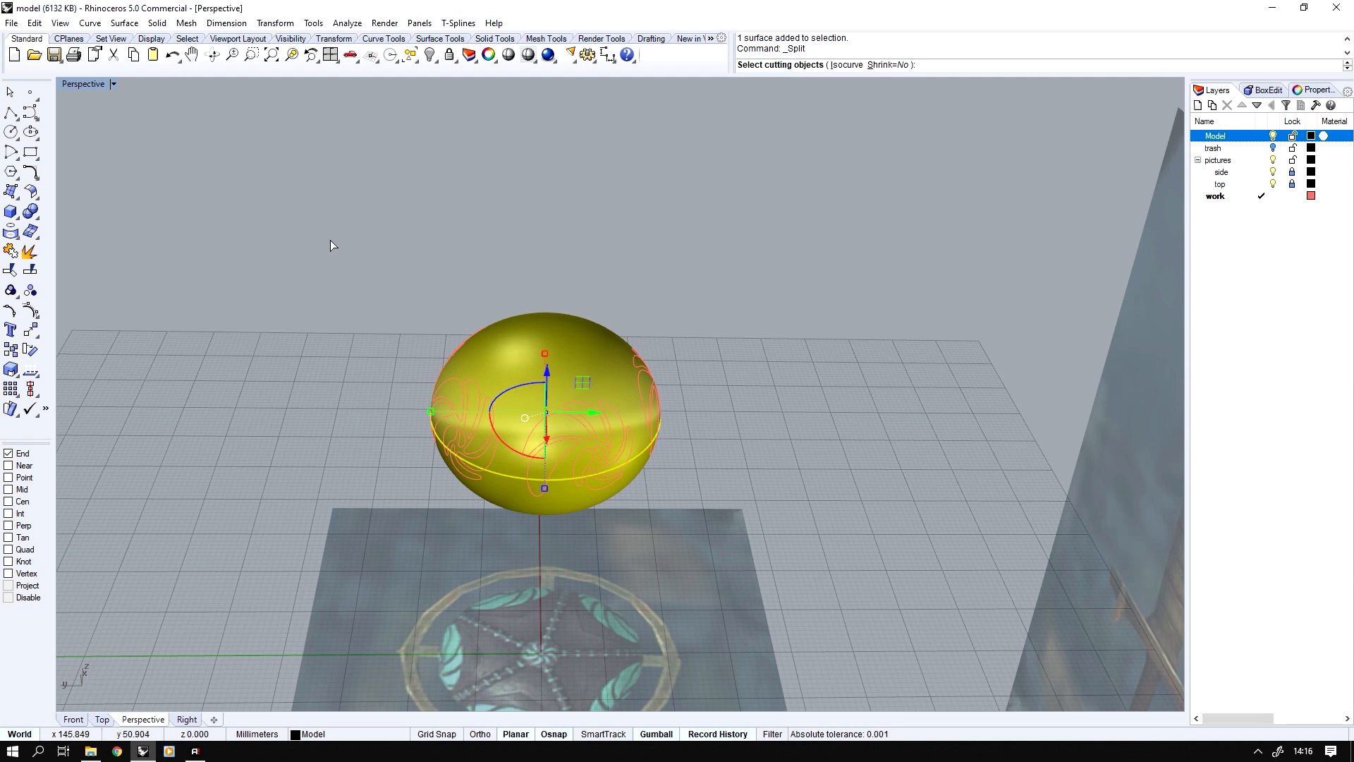
right_click_drag(330, 245, 350, 231)
left_click_drag(330, 262, 826, 577)
right_click_drag(825, 577, 768, 487)
scroll(768, 487, "up", 5)
key("Return")
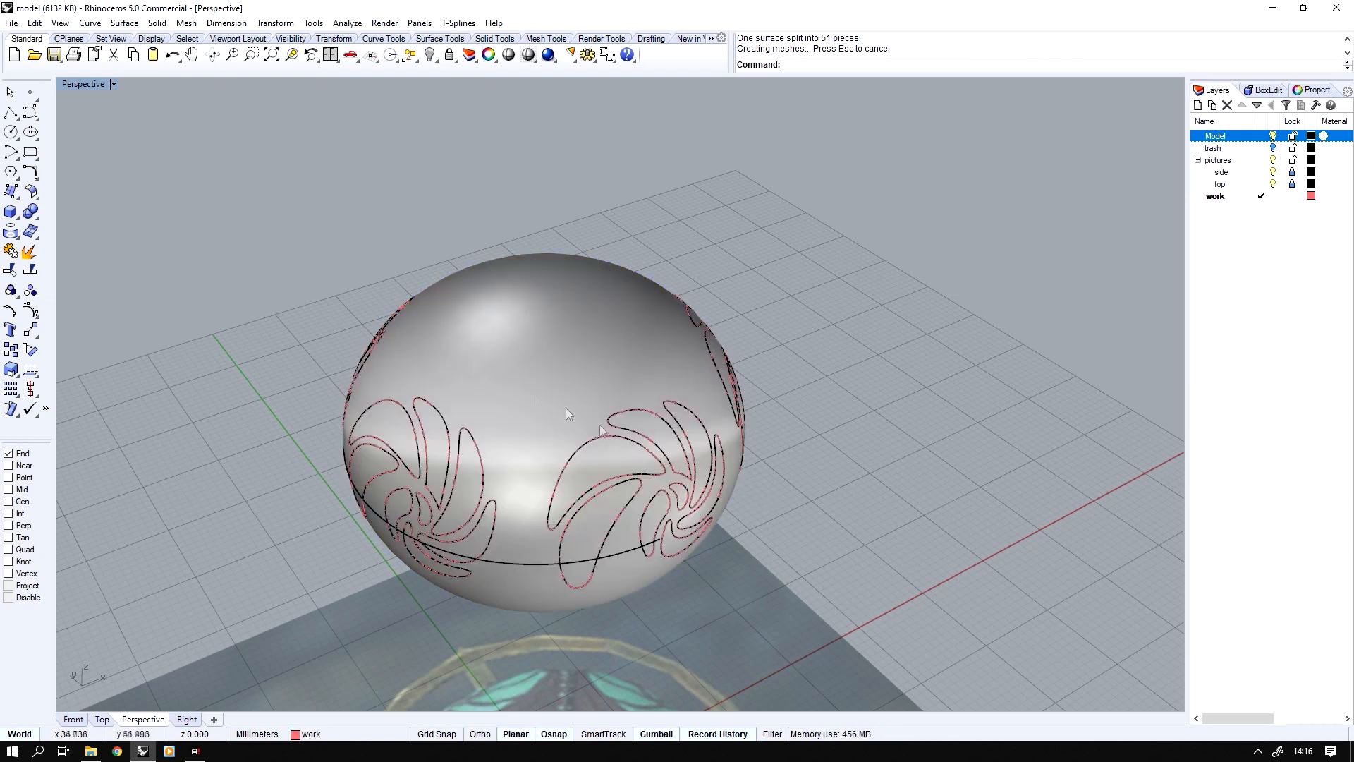
- Hide the main head surface so only the cut-out crescent pieces are left in view
left_click(510, 382)
mouse_move(510, 382)
right_mouse_down()
mouse_move(554, 361)
mouse_move(584, 366)
mouse_move(508, 378)
right_mouse_up()
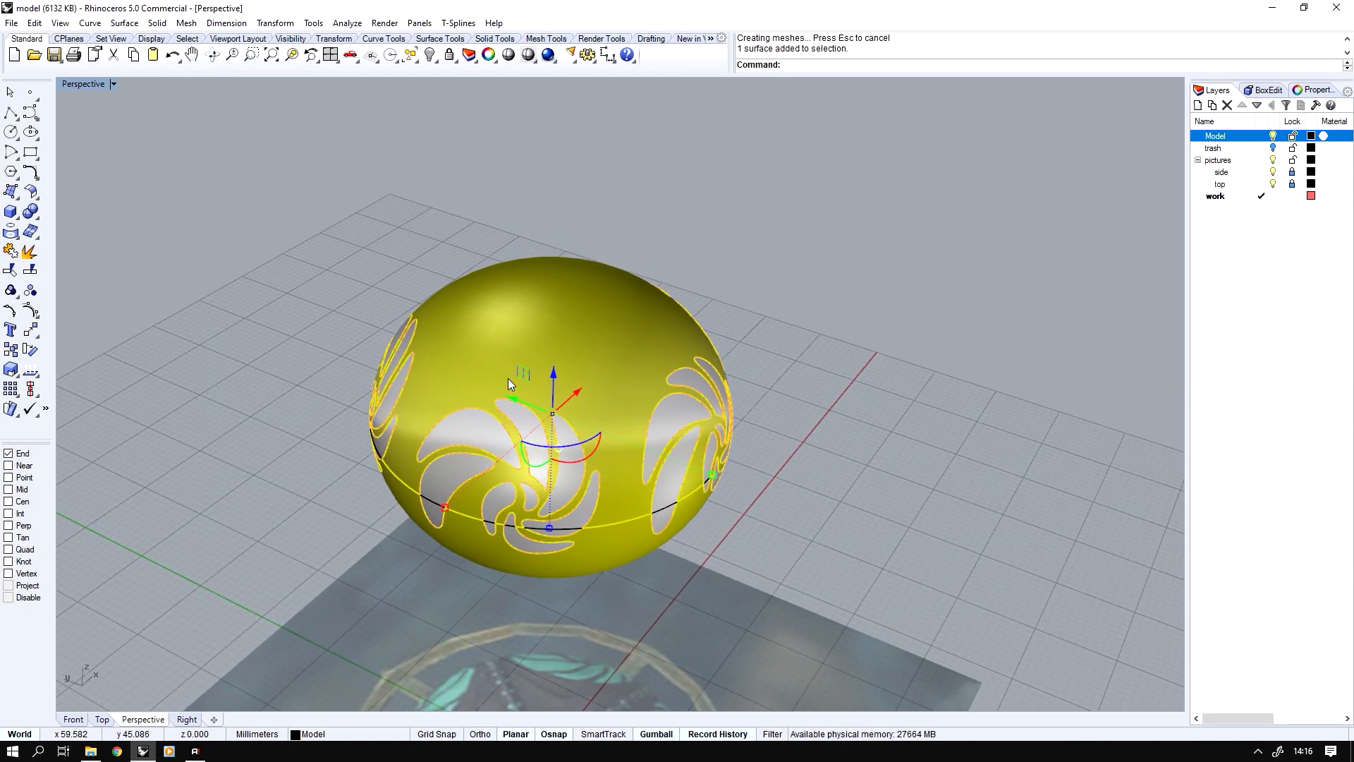
left_click(429, 55)
- Select all curves and move them to the trash layer
left_click(418, 63)
left_click(480, 139)
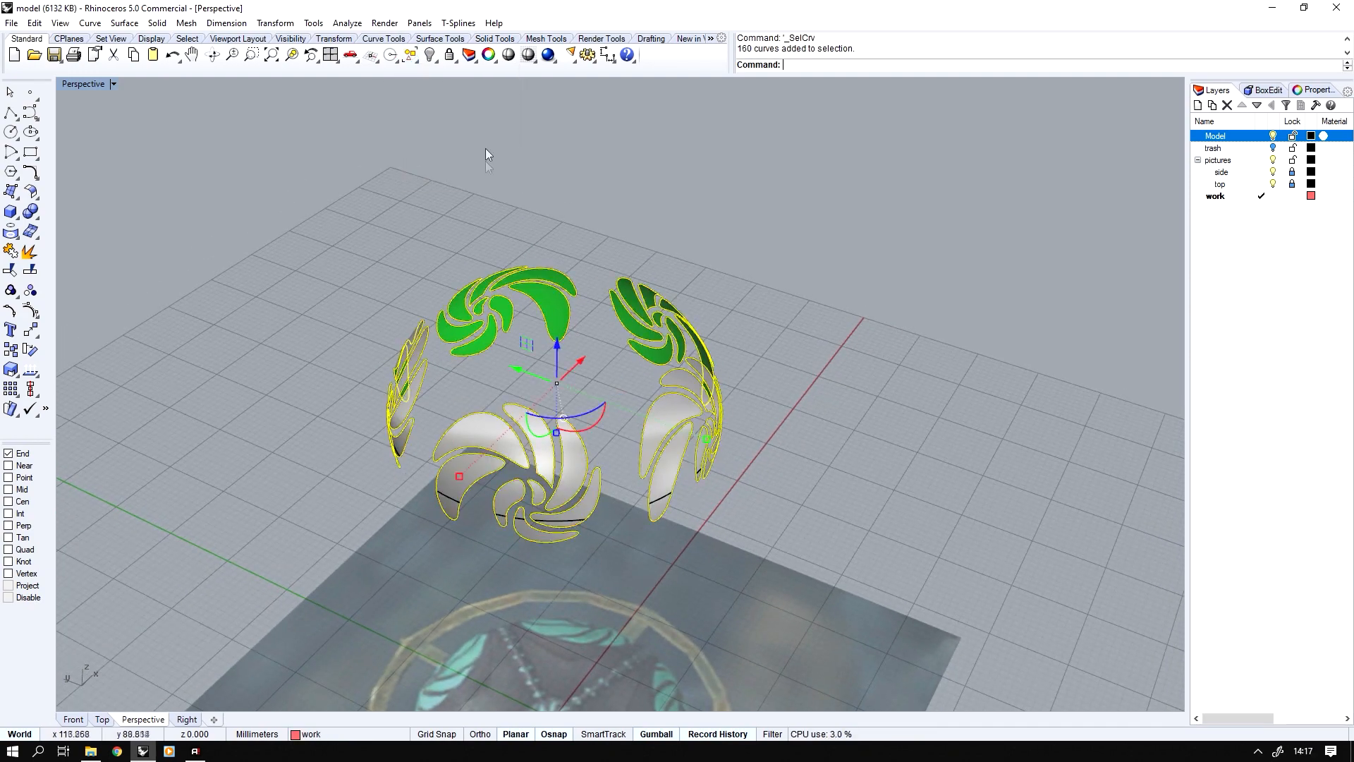
right_click(1220, 152)
left_click(1153, 397)
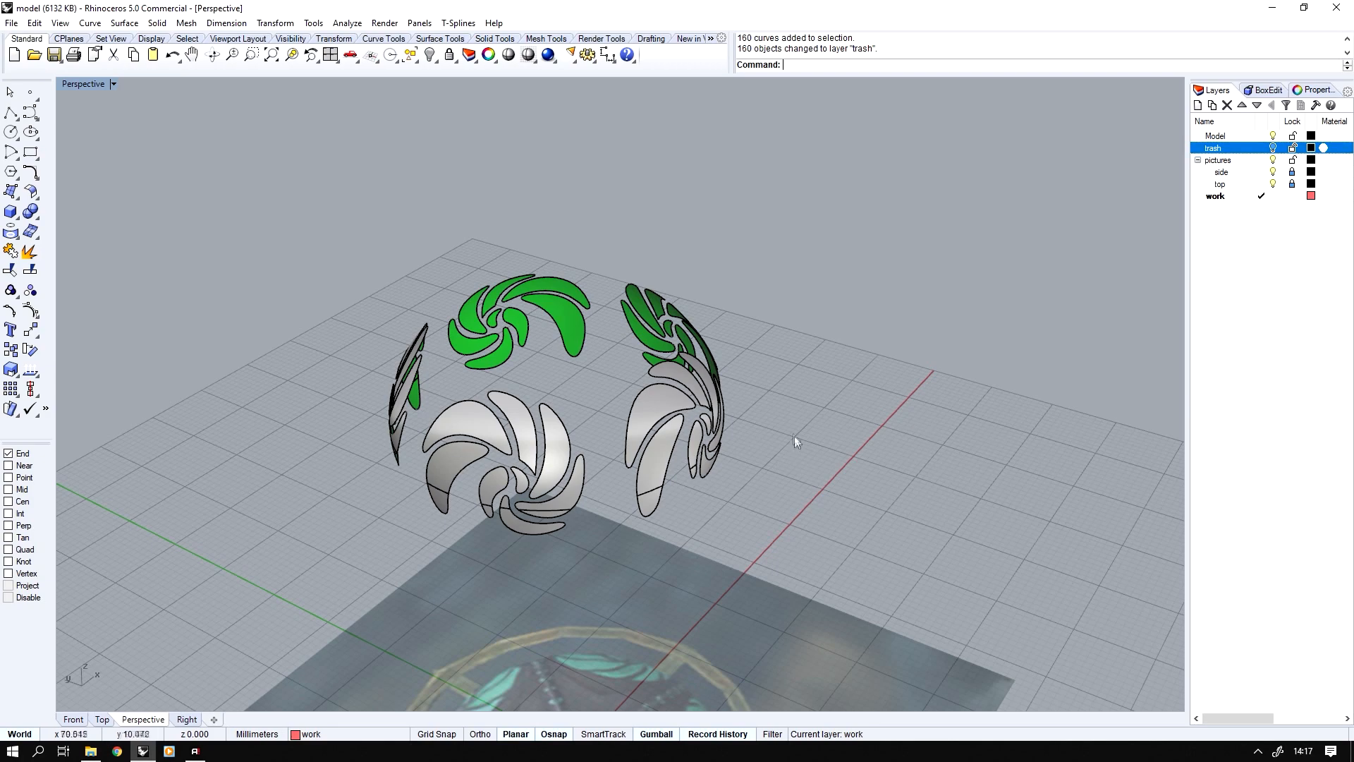
- Try to offset all the crescent surfaces outward by 0.5 mm as solids, and undo the offset
right_click_drag(794, 436, 833, 310)
left_click_drag(858, 257, 305, 618)
scroll(529, 437, "up", 5)
middle_click(509, 434)
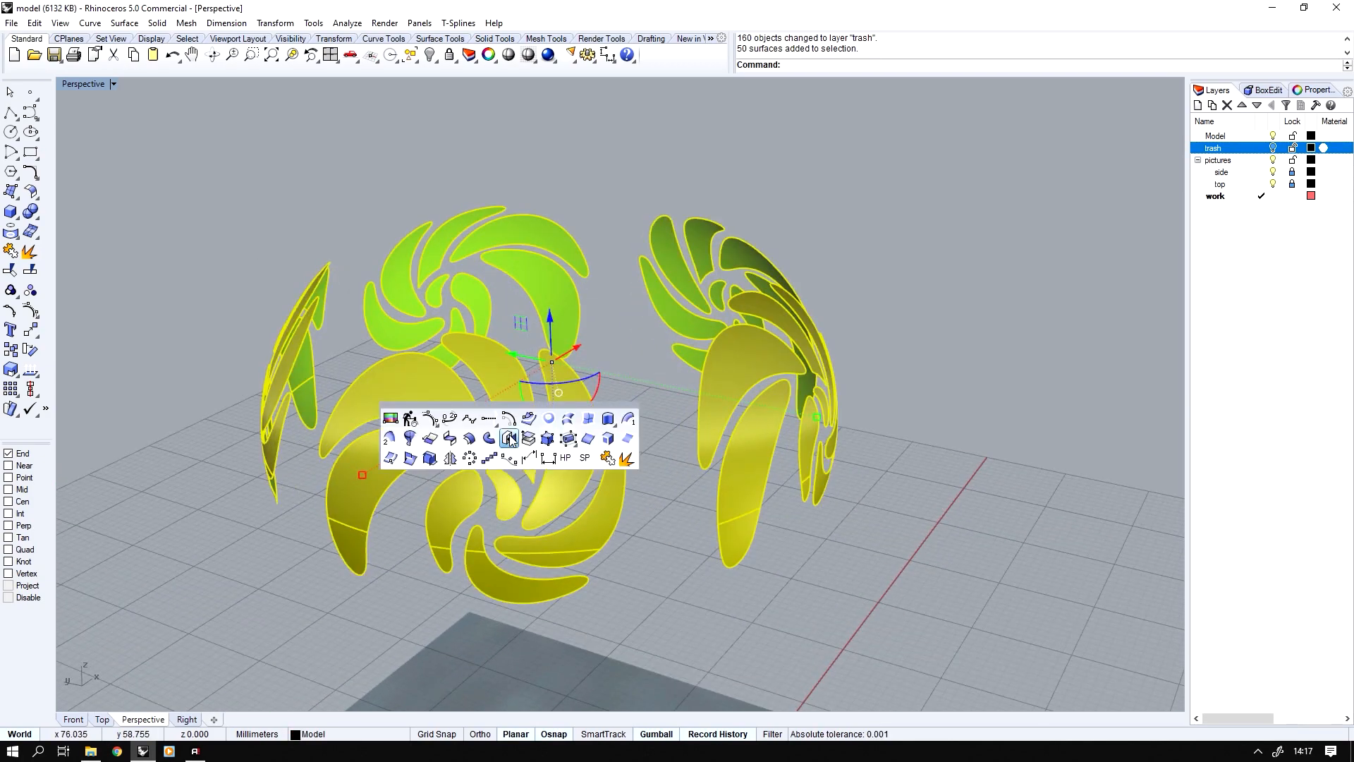
left_click(509, 438)
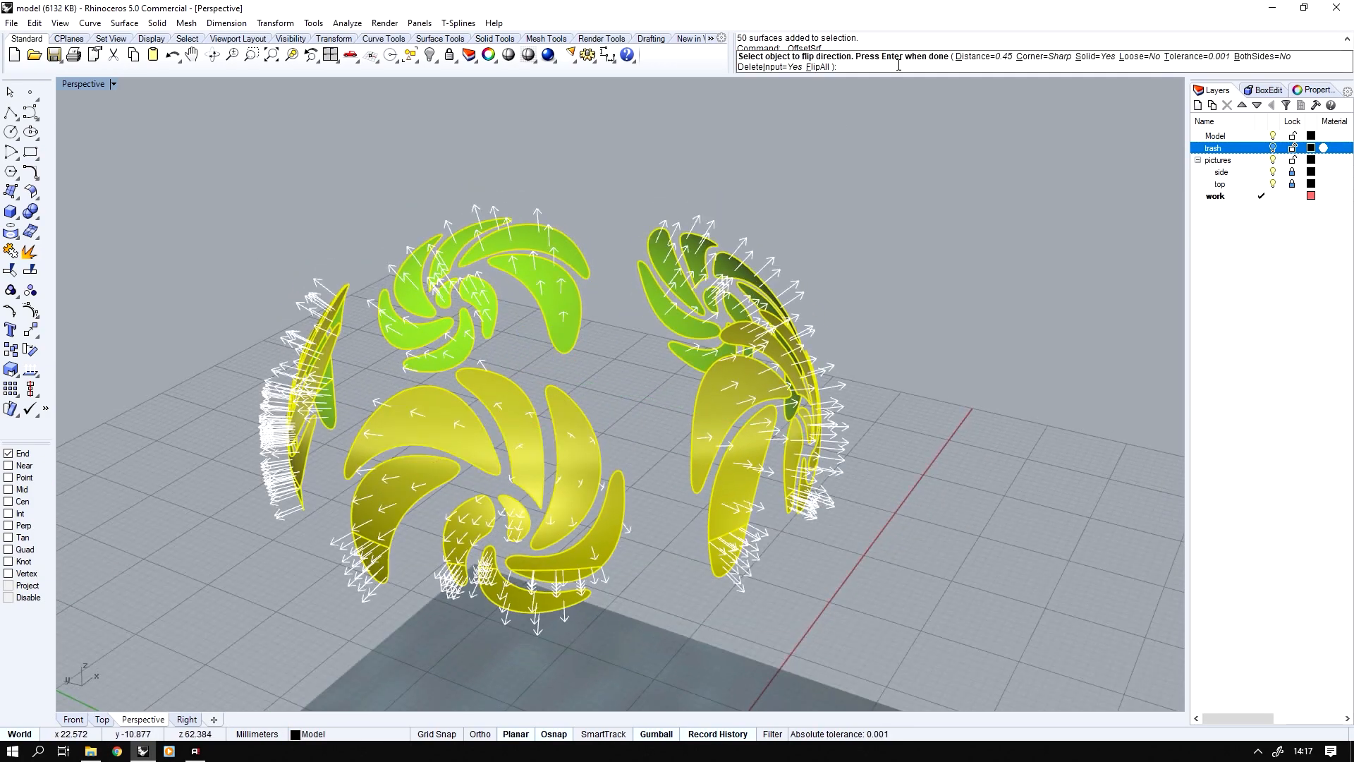
left_click(983, 60)
key("Return")
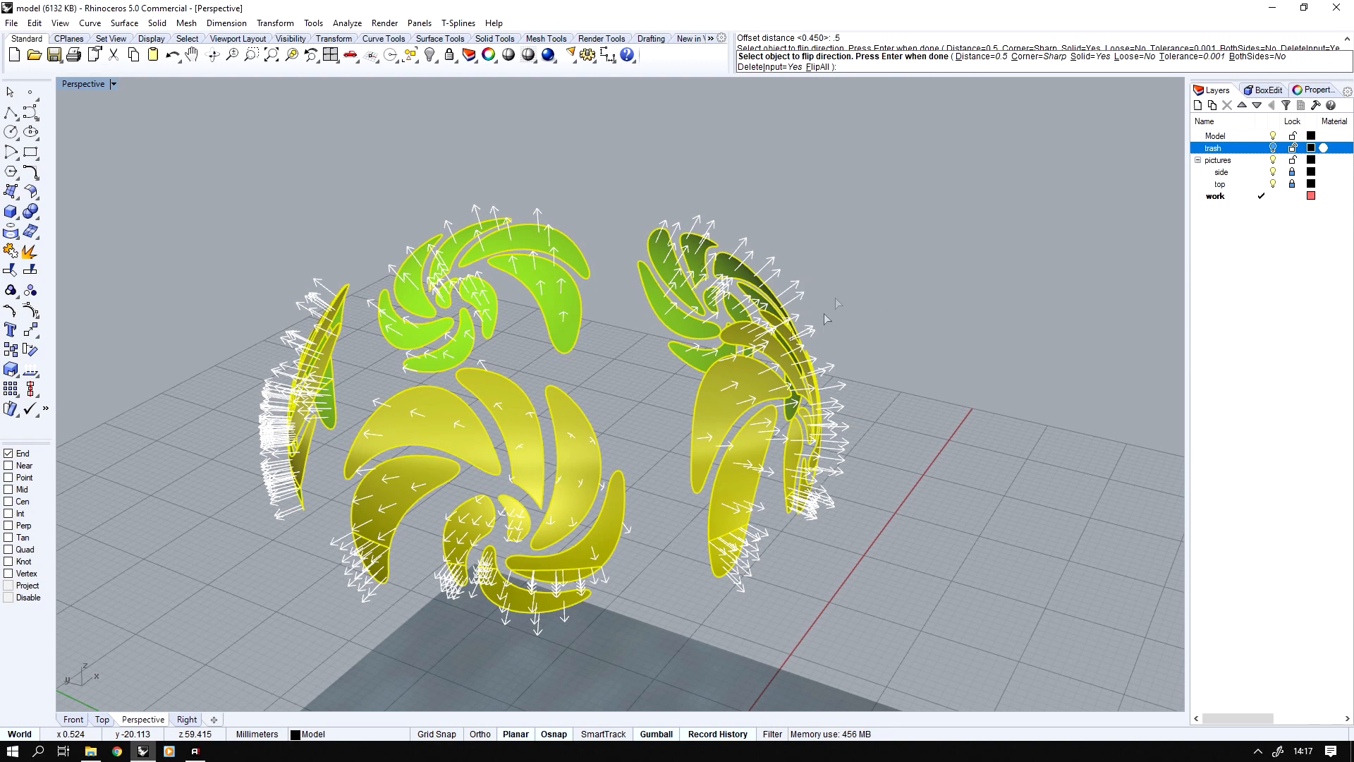
key("Return")
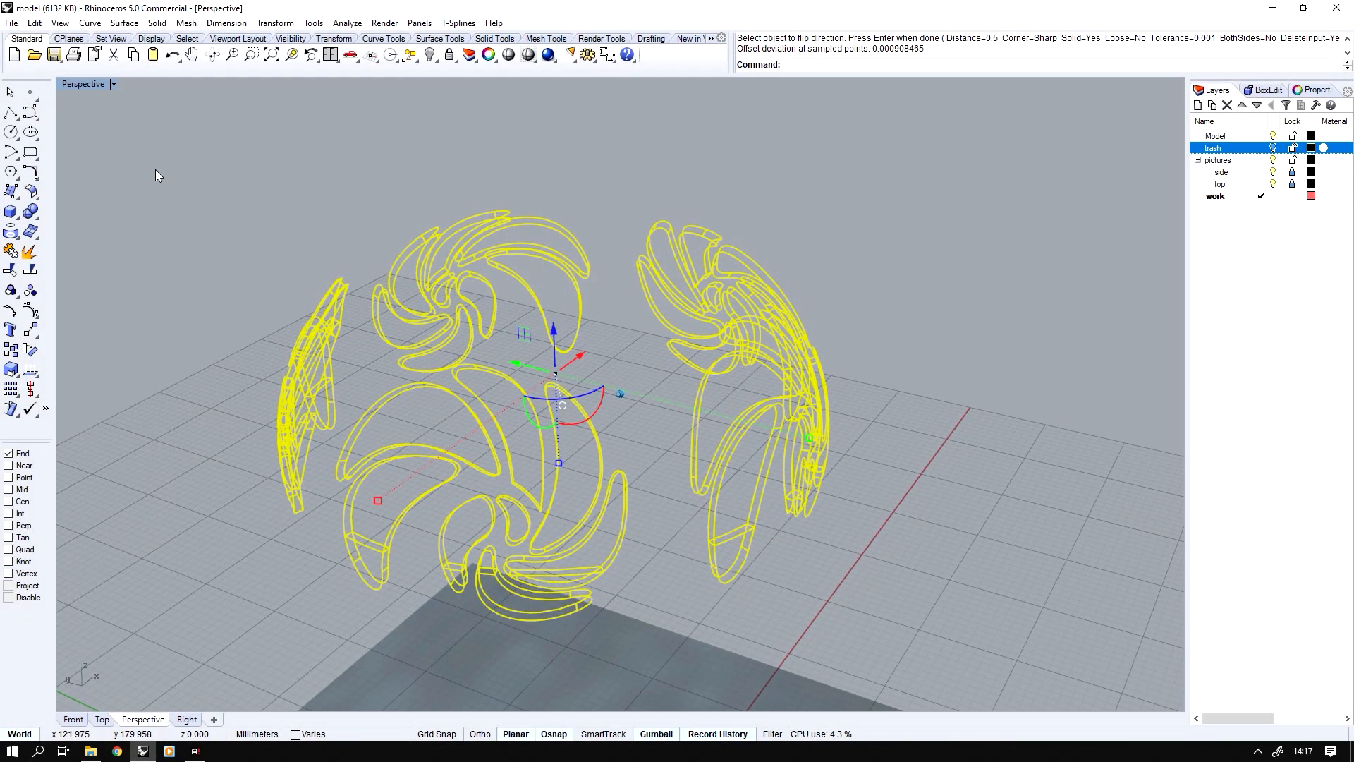
left_click(80, 84)
left_click(84, 115)
right_click_drag(303, 169, 369, 202)
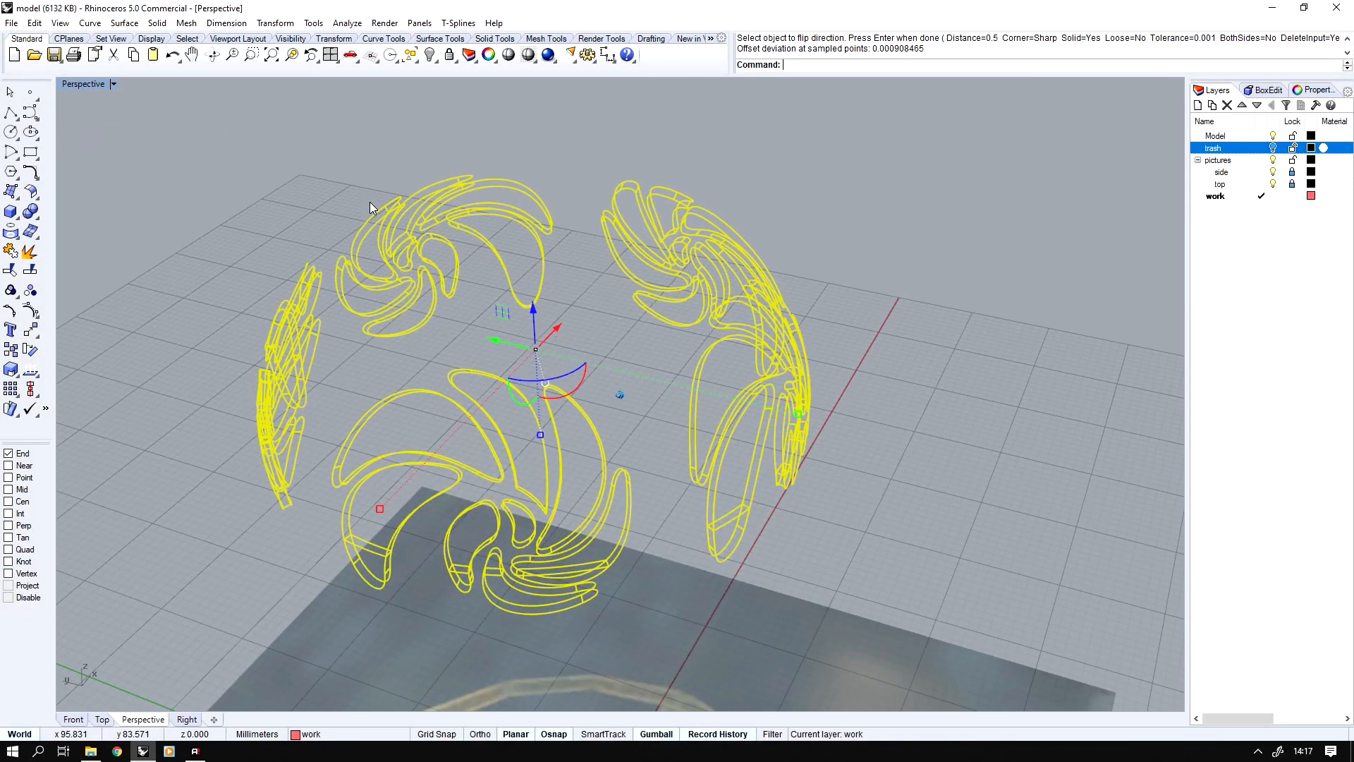
key("ctrl+z")
- Offset all the crescent surfaces as solids by 0.5 mm with every direction flipped towards the inside of the head
middle_click(541, 309)
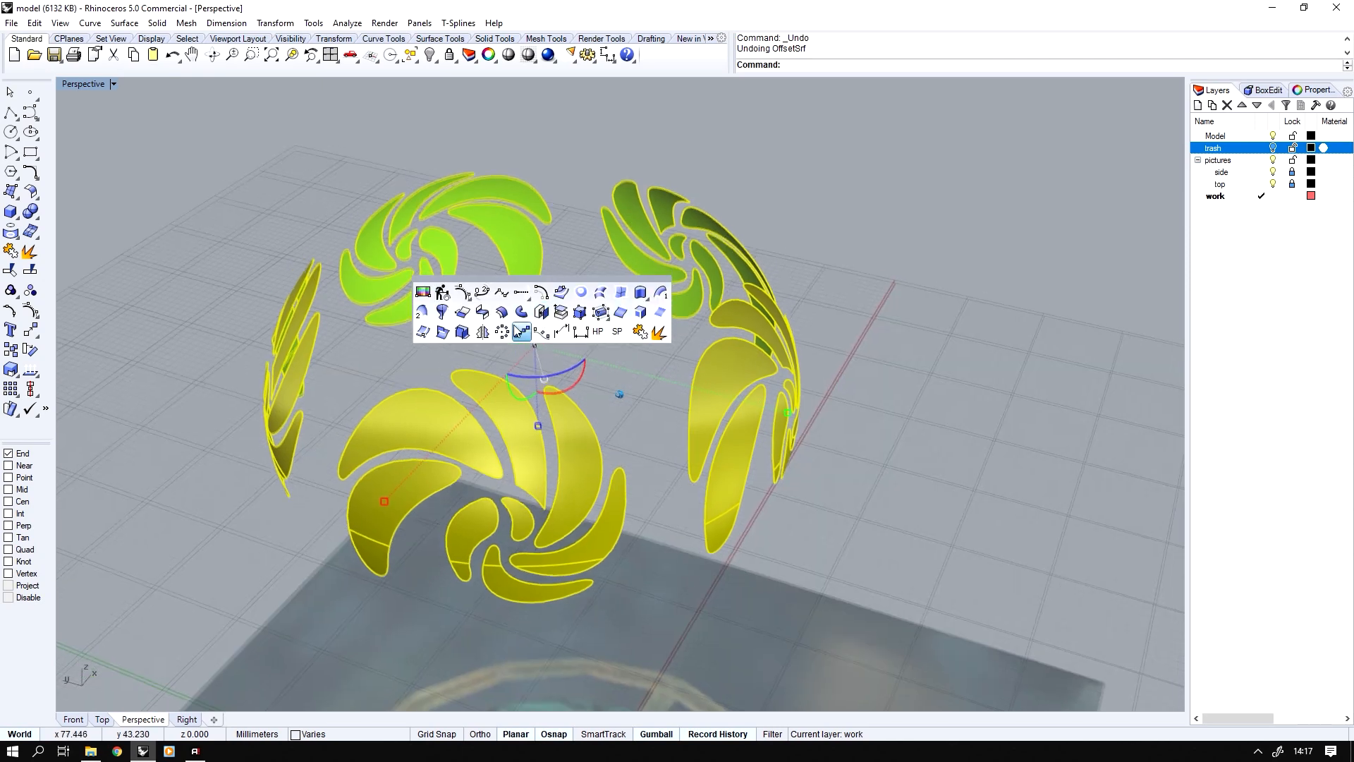
left_click(502, 312)
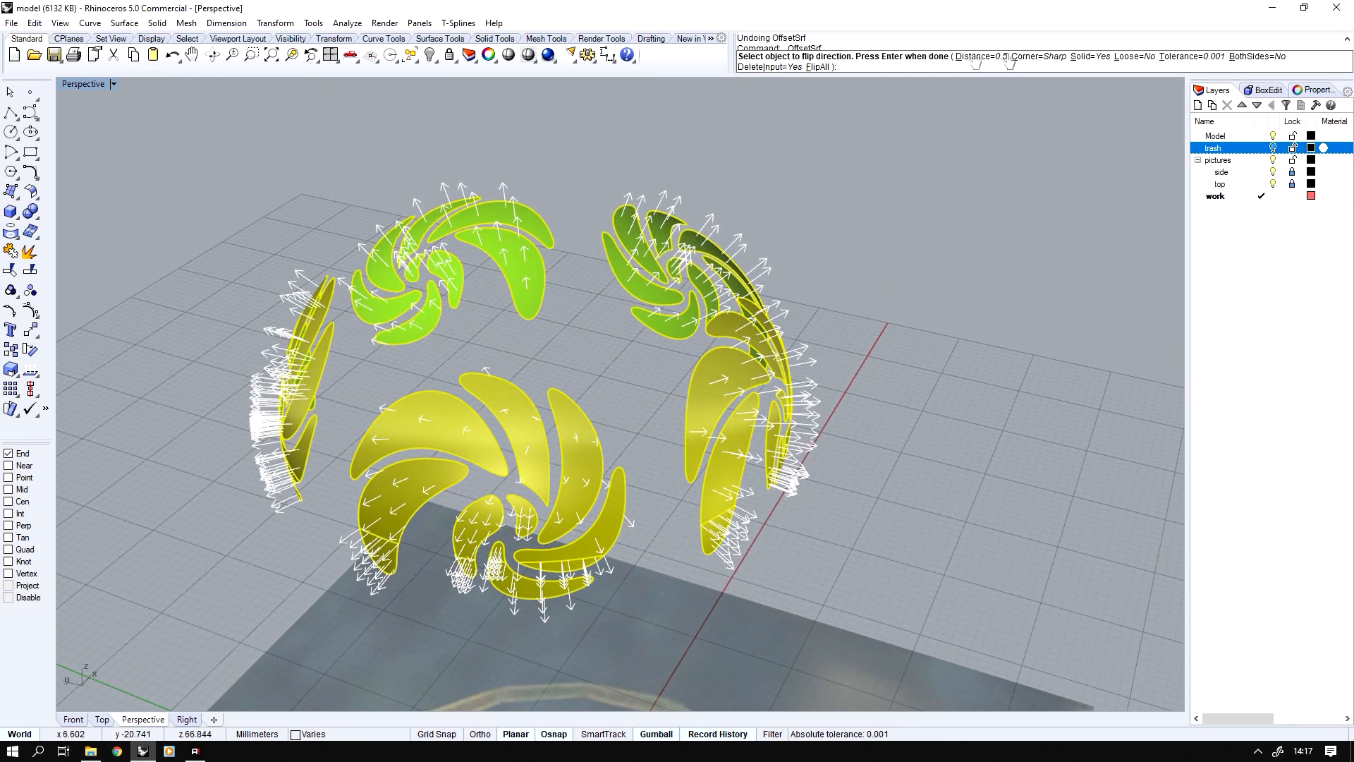
left_click(815, 67)
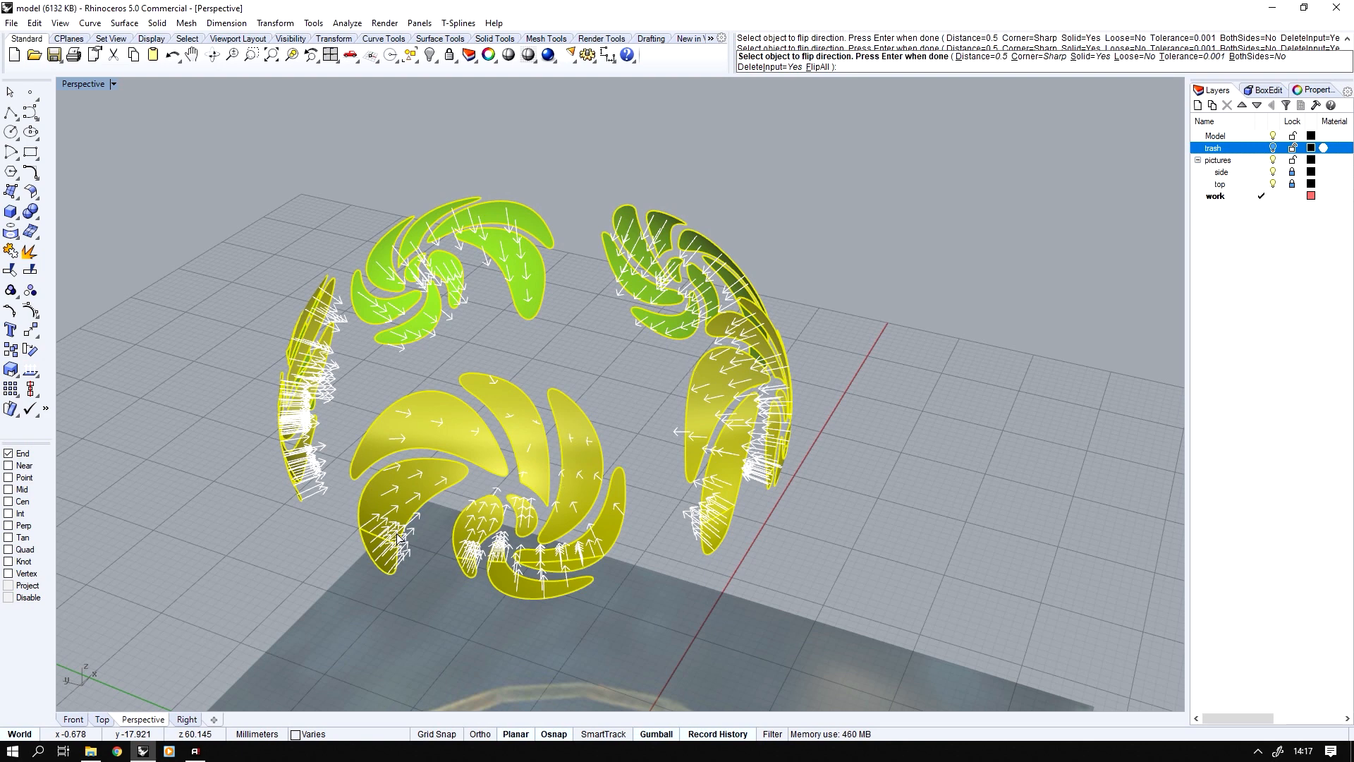
key("Return")
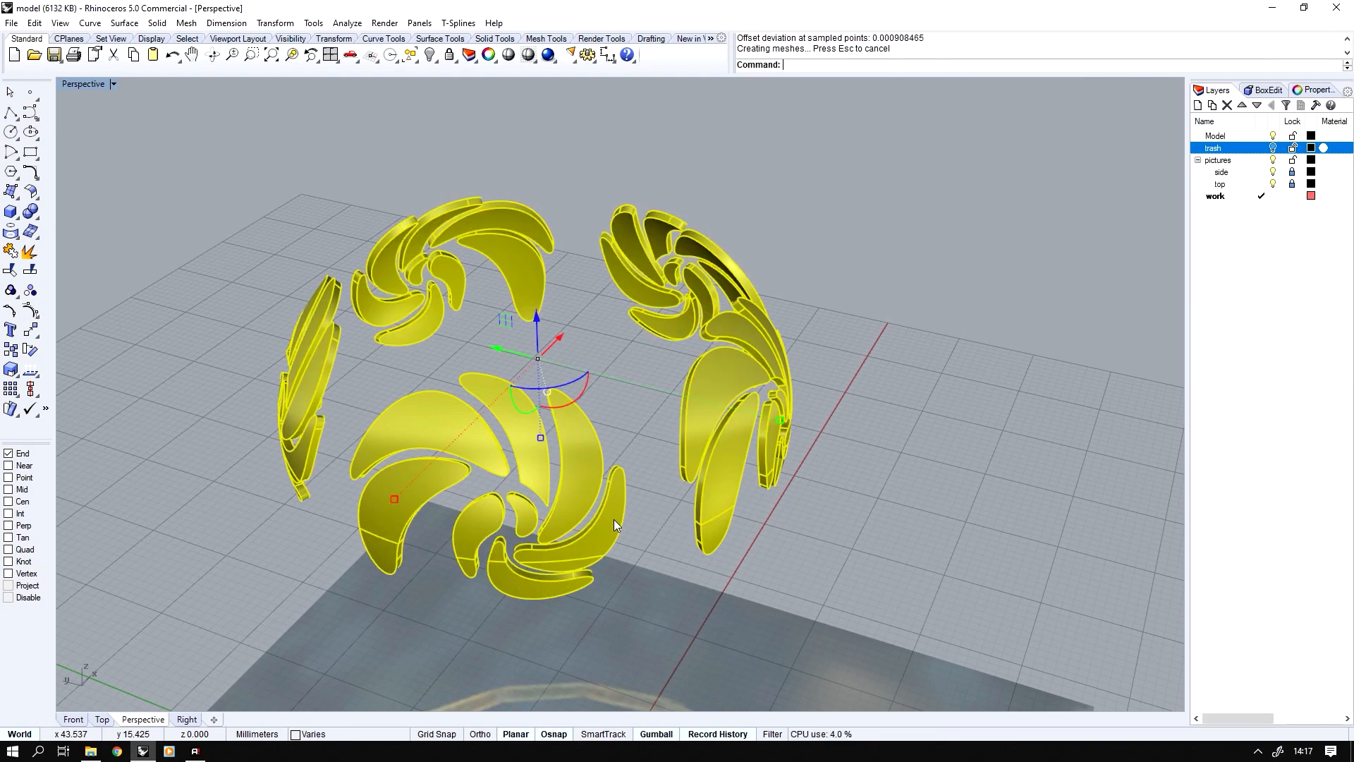
key("Escape")
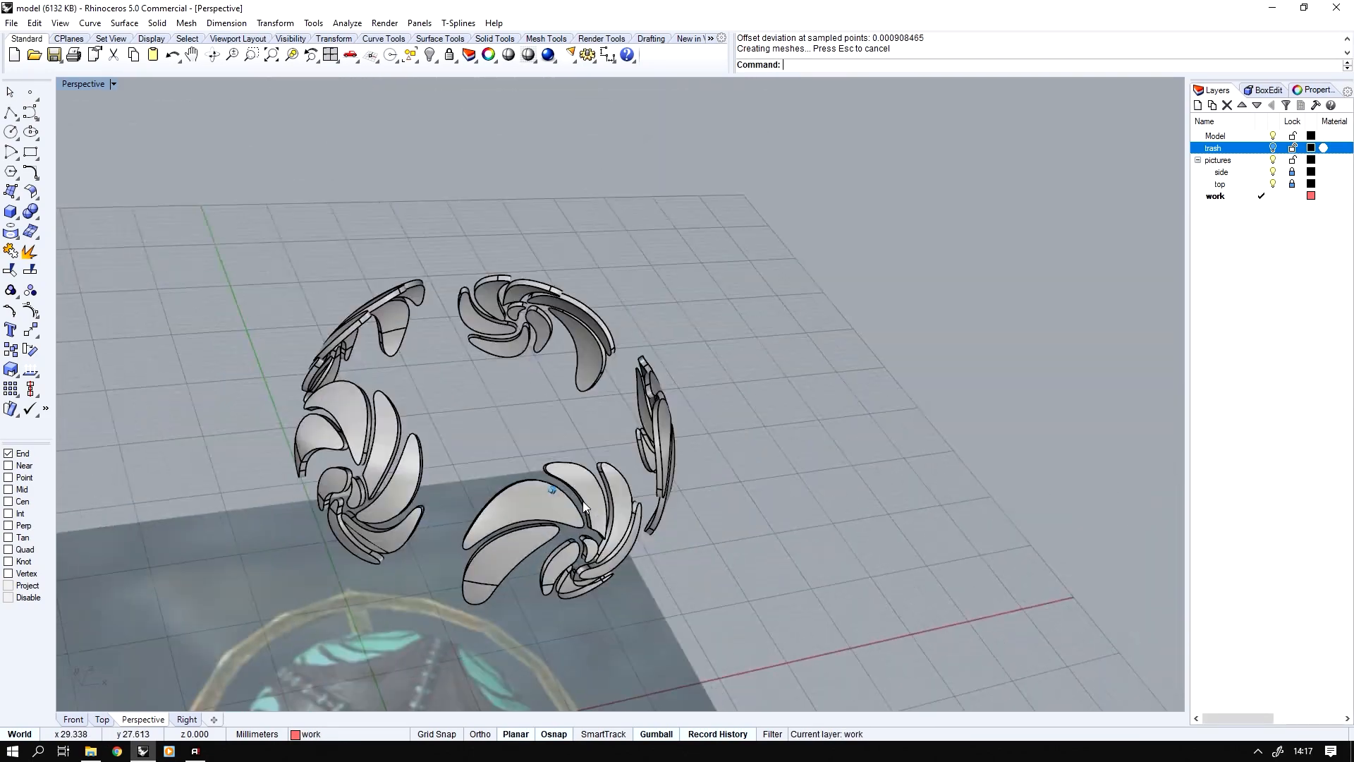
- Delete four of the five thickened swirl groups, keeping only the front one
left_click_drag(736, 304, 651, 587)
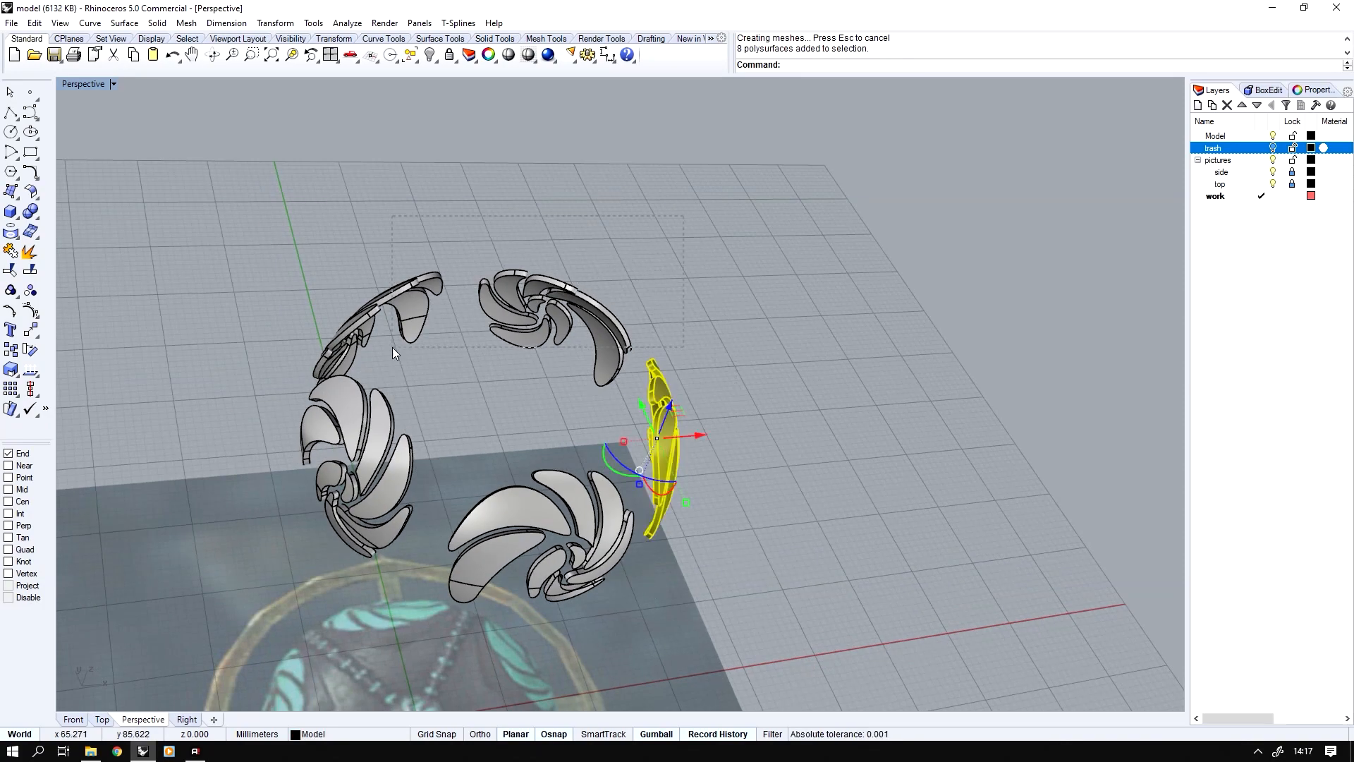
left_click_drag(334, 386, 332, 391, "shift")
left_click_drag(252, 619, 448, 413, "shift")
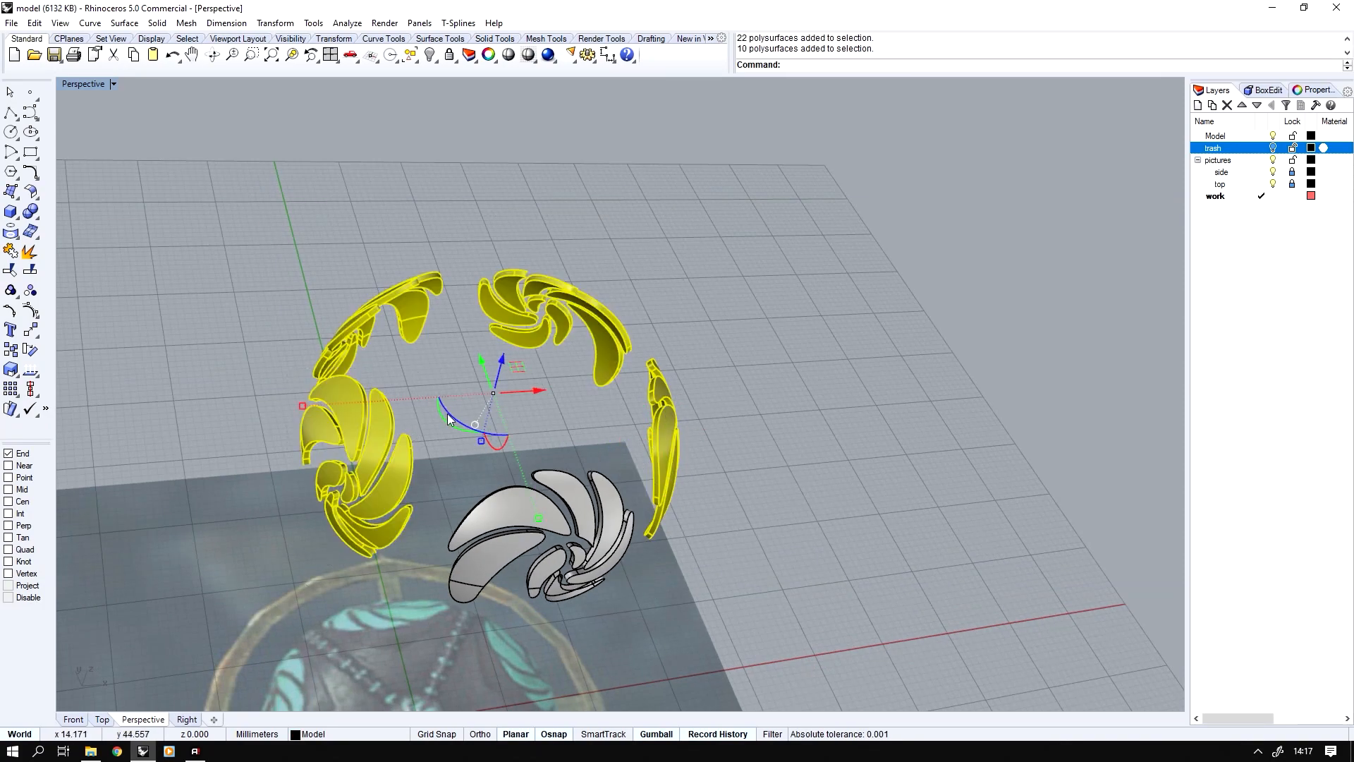
key("Delete")
scroll(444, 432, "up", 5)
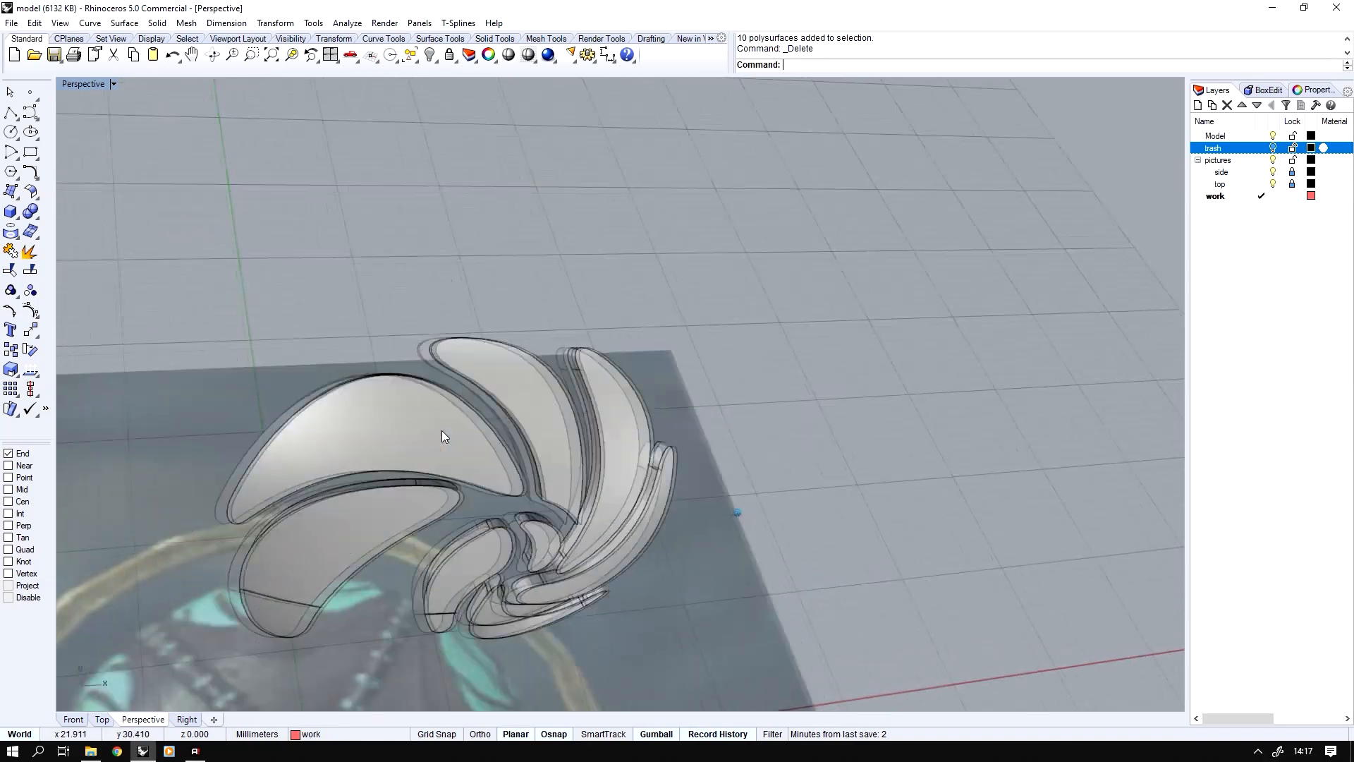
- Delete the outer faces of the front swirl's crescent solids, keeping their side walls and inner faces
left_click(379, 649)
left_click(504, 434, "shift")
left_click(710, 381, "shift")
left_click(841, 422, "shift")
right_click_drag(803, 428, 515, 552)
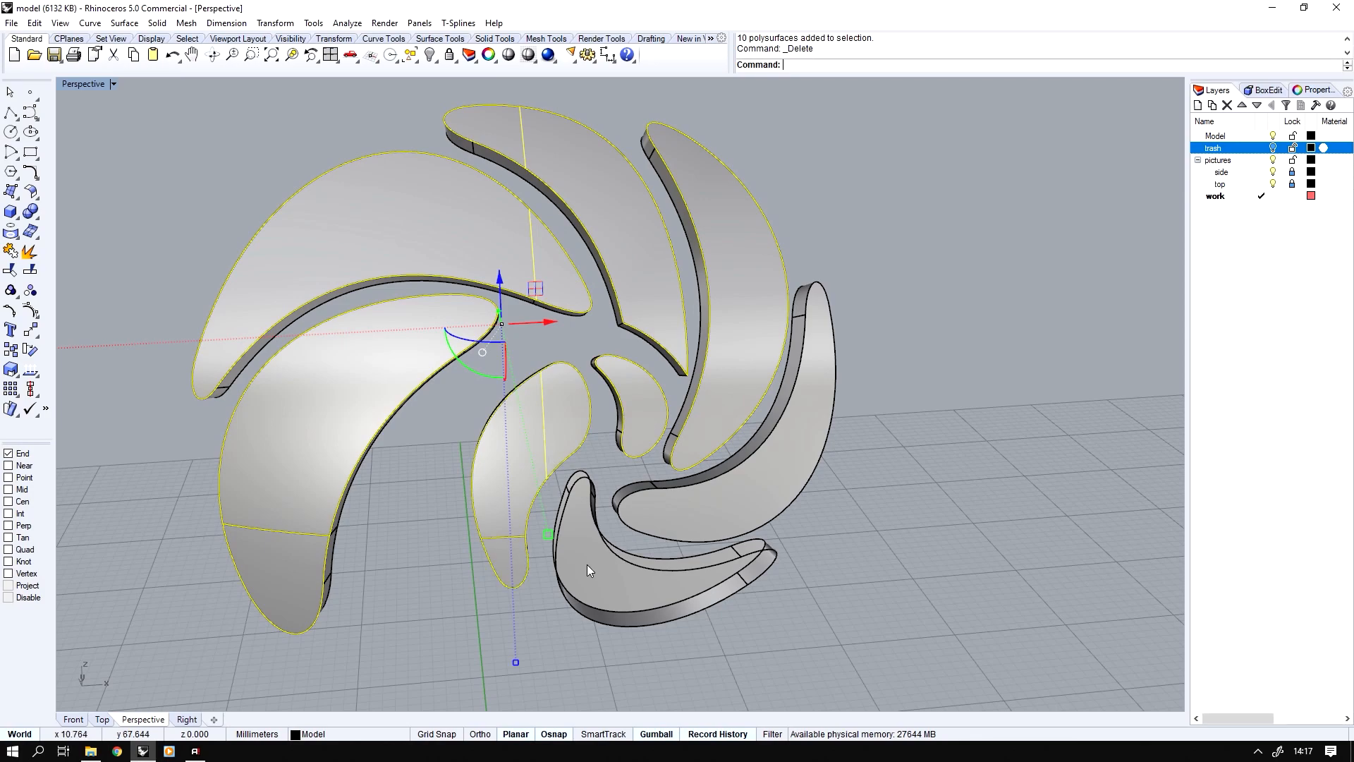
left_click(712, 506, "ctrl+shift")
key("Delete")
- Delete the internal dividing walls that cross the opened crescents at the surface seam
right_click_drag(717, 512, 717, 512)
left_click(526, 524)
right_click_drag(525, 523, 524, 523)
left_click(525, 524)
right_click_drag(608, 512, 655, 515)
left_click(654, 515, "ctrl+shift")
key("Delete")
left_click(669, 533, "ctrl+shift")
left_click(671, 534)
key("Delete")
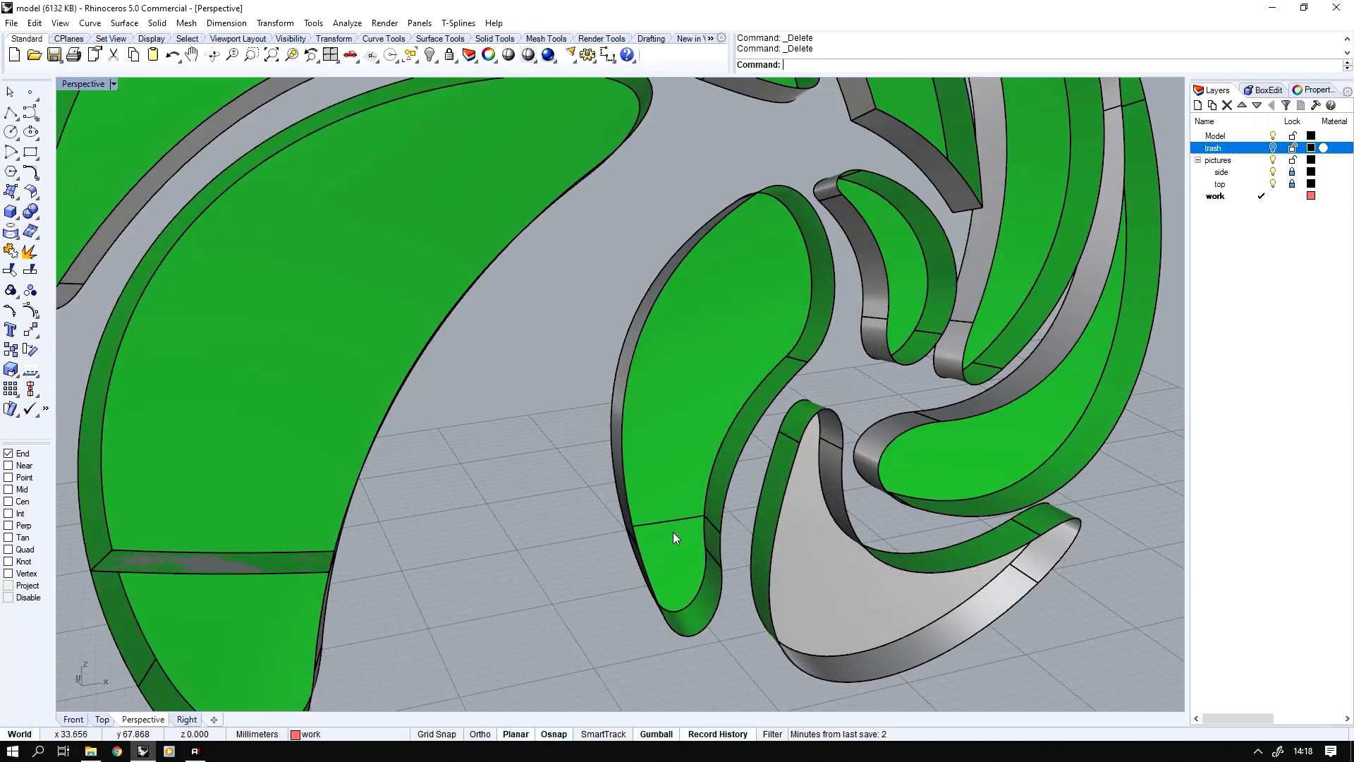
left_click(222, 561, "ctrl+shift")
left_click(224, 561)
key("Delete")
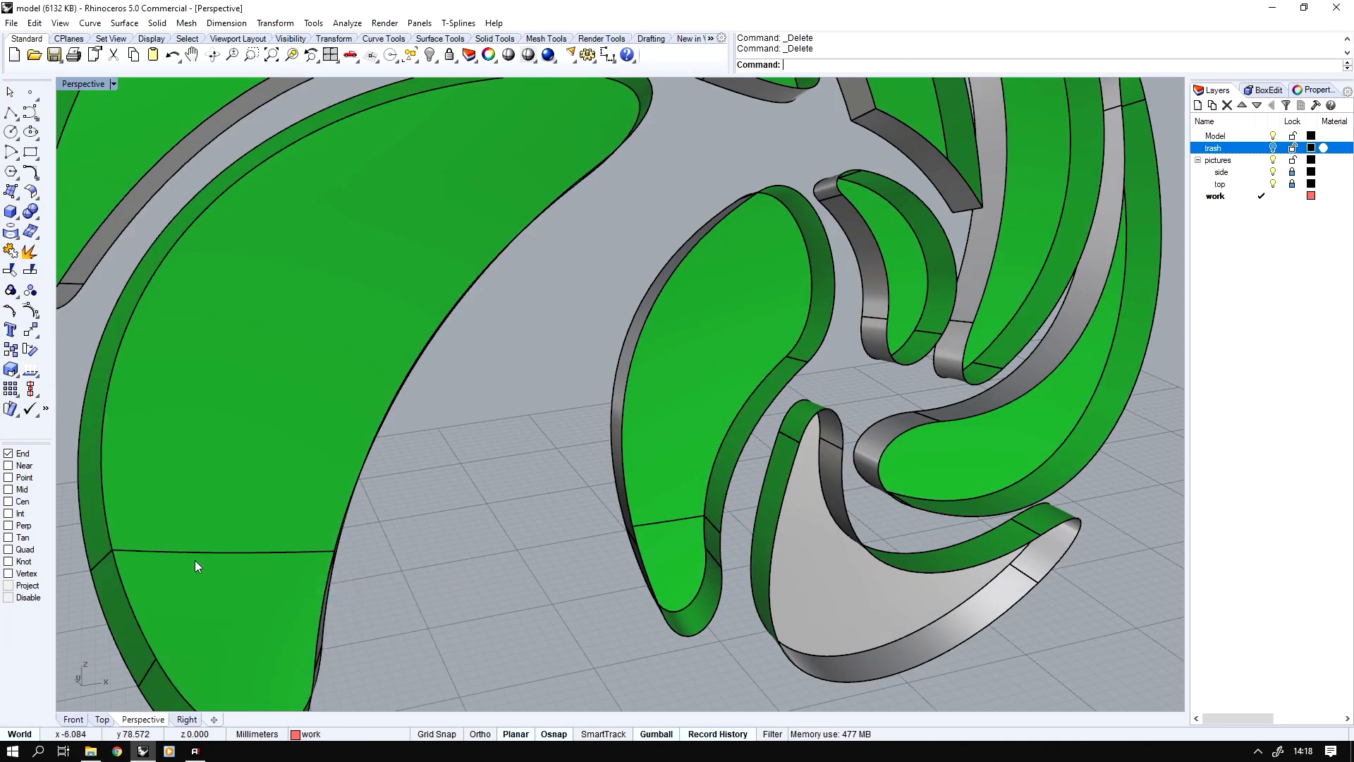
- Polar array the front swirl's opened crescents around the origin in the Top view, with 5 items over 360 degrees
scroll(195, 560, "down", 6)
right_click_drag(195, 560, 195, 560)
scroll(194, 560, "down", 5)
left_click_drag(377, 615, 730, 166)
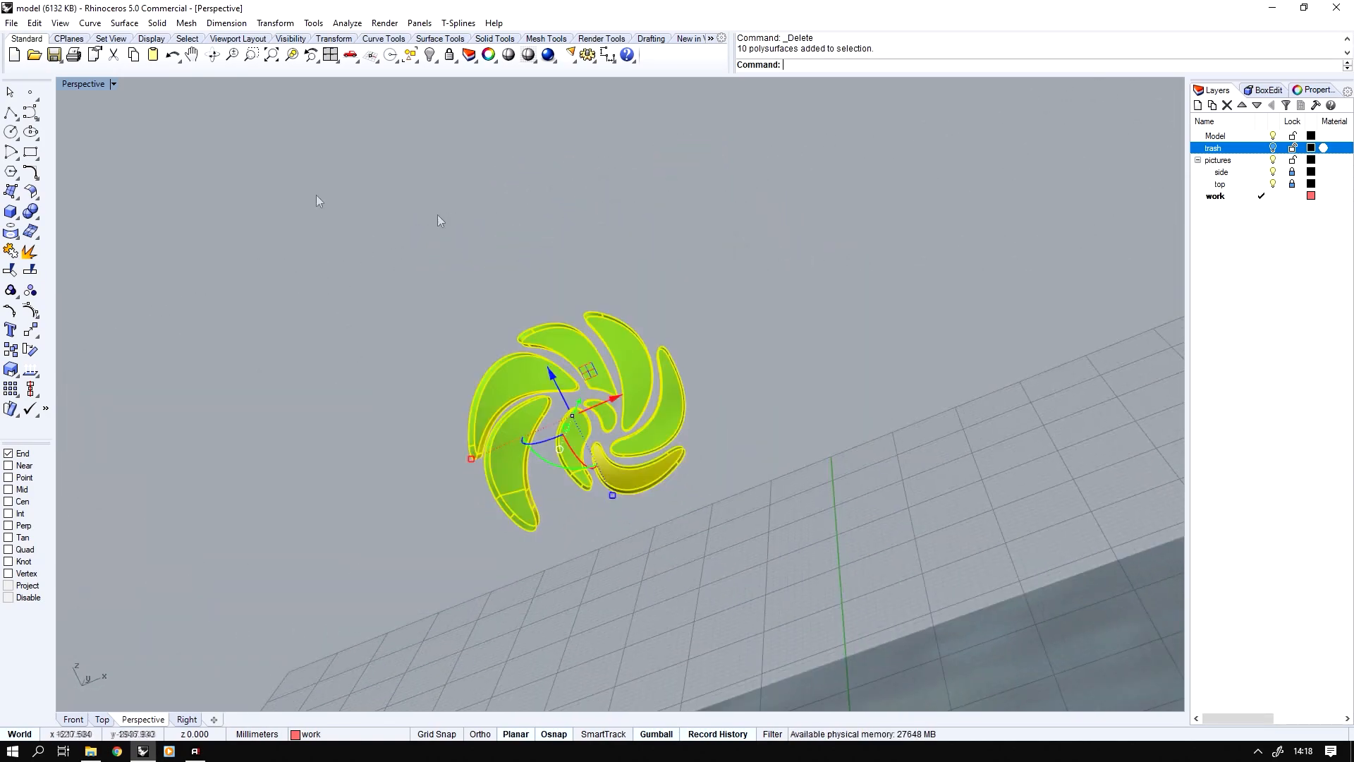
double_click(83, 84)
scroll(278, 200, "down", 3)
middle_click(375, 249)
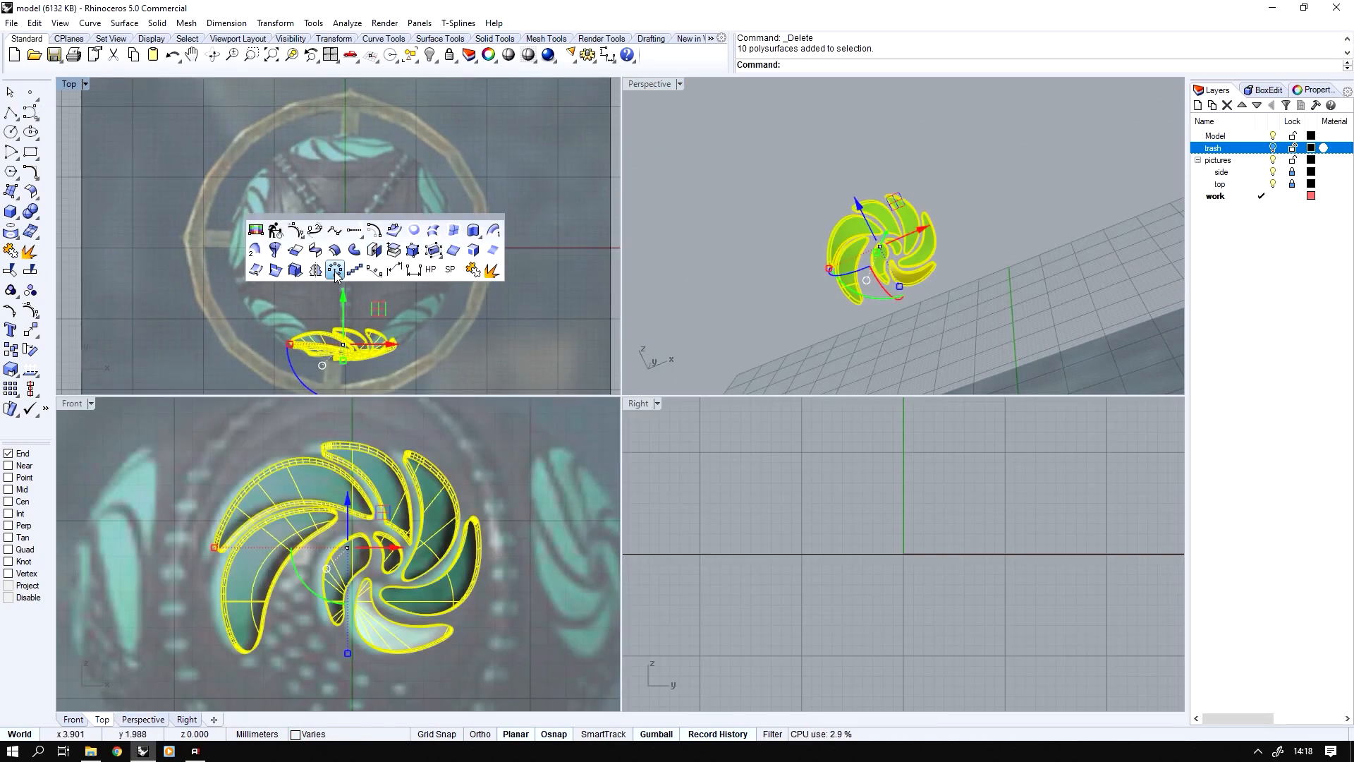
left_click(335, 270)
type("0")
key("Return")
key("Return")
key("Return")
key("Return")
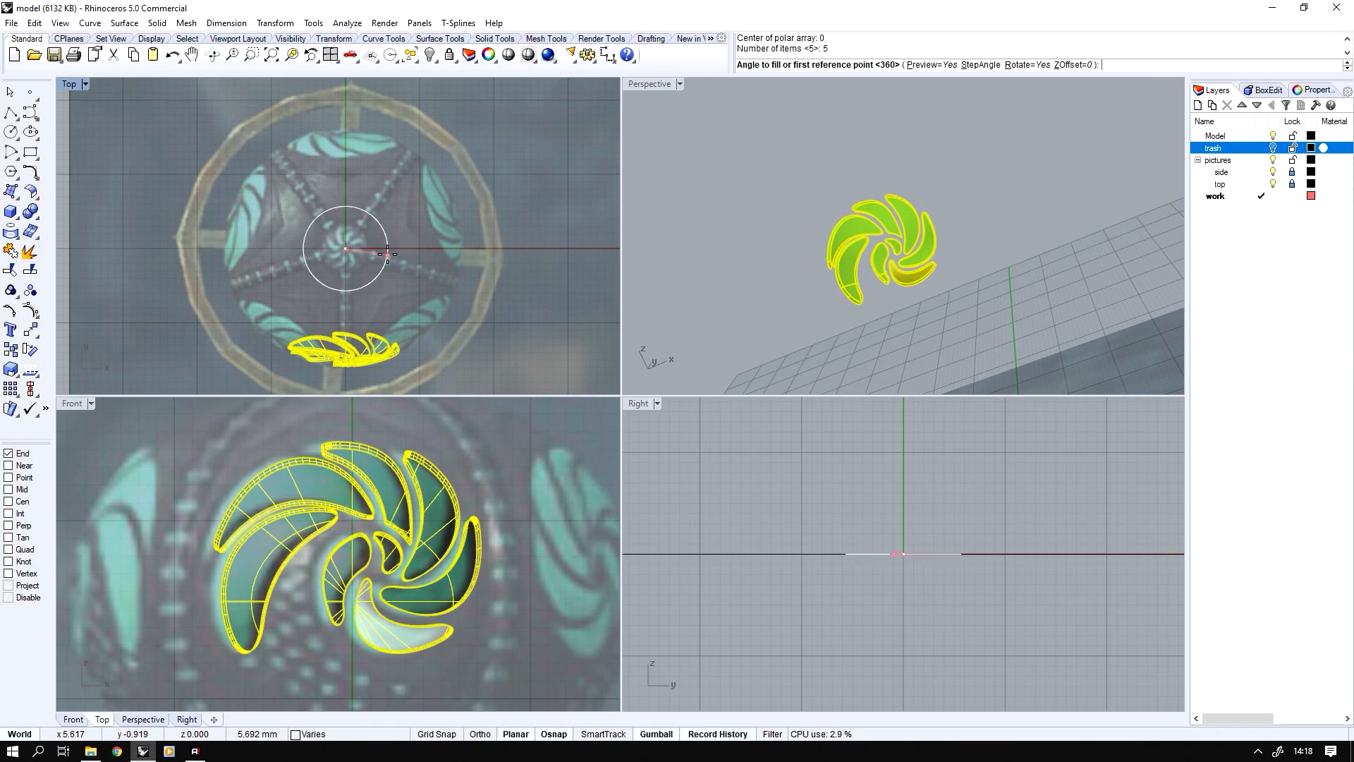
- Show the hidden head parts and join the head surface with all the recessed crescents into one polysurface
double_click(645, 86)
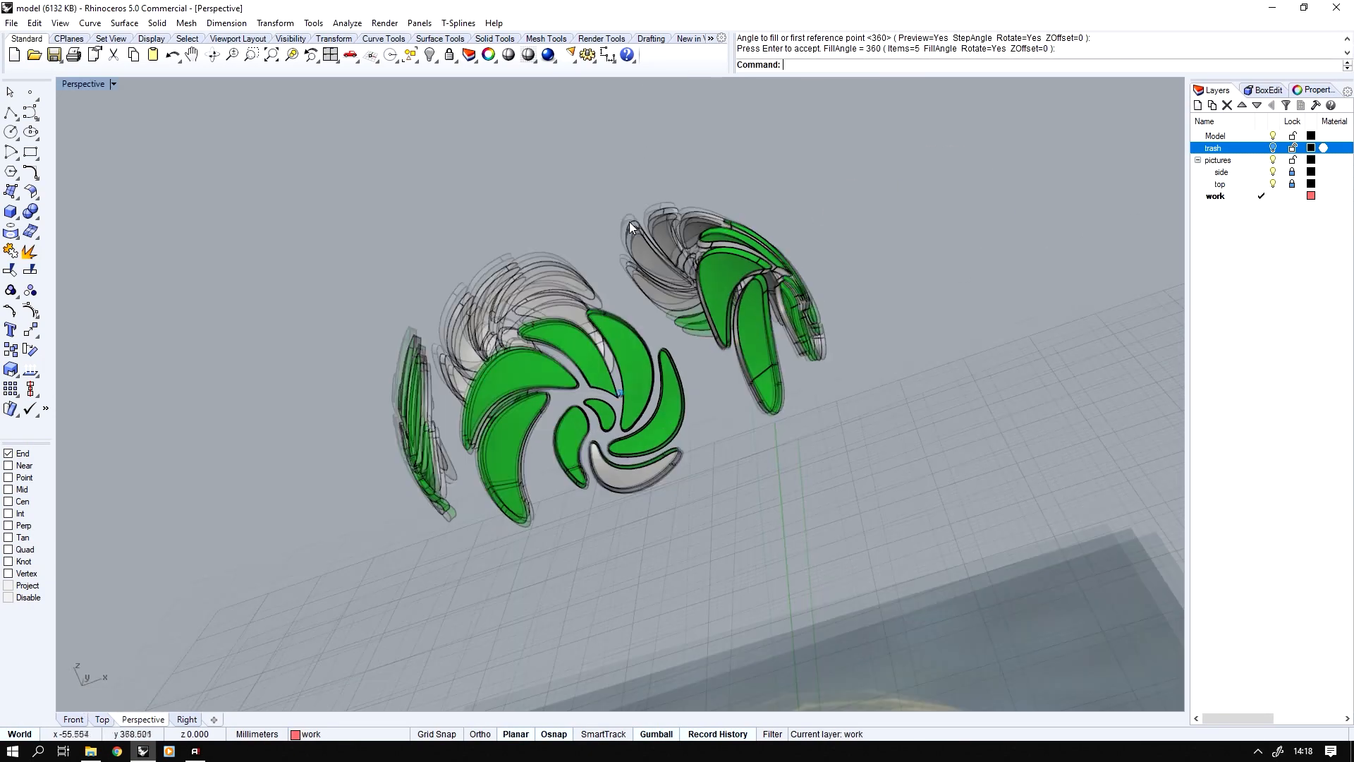
key("ctrl+alt+h")
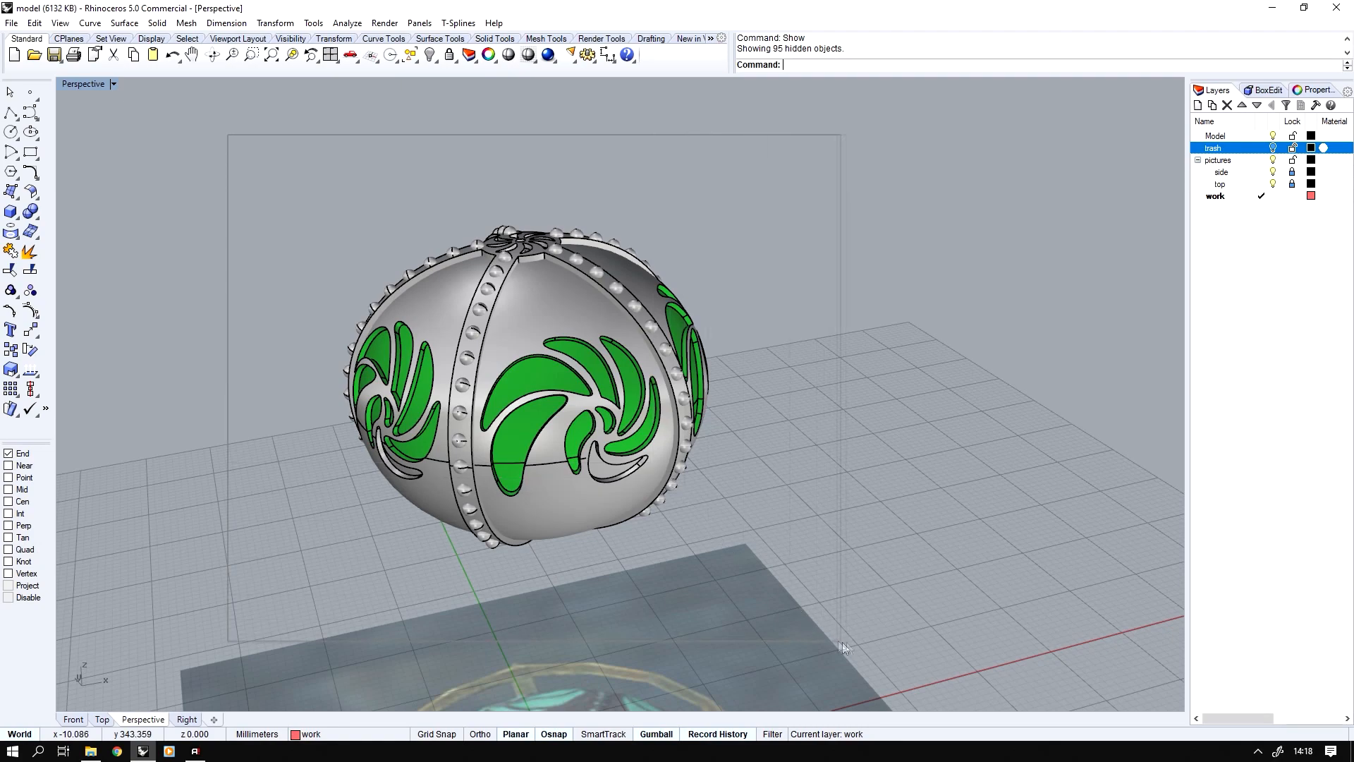
key("ctrl+a")
scroll(631, 534, "up", 4)
key("Escape")
right_click_drag(597, 517, 486, 431)
scroll(597, 516, "down", 4)
left_click_drag(462, 266, 1034, 706)
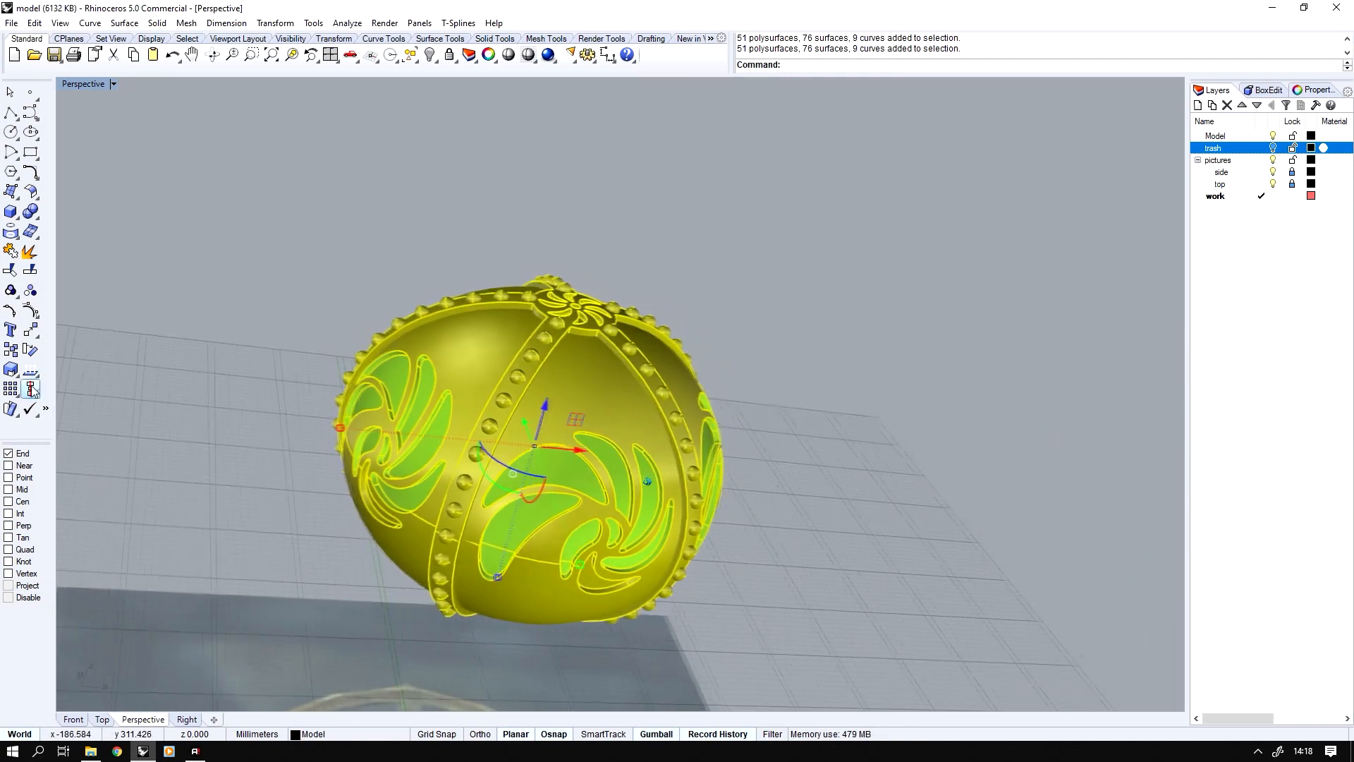
left_click(11, 252)
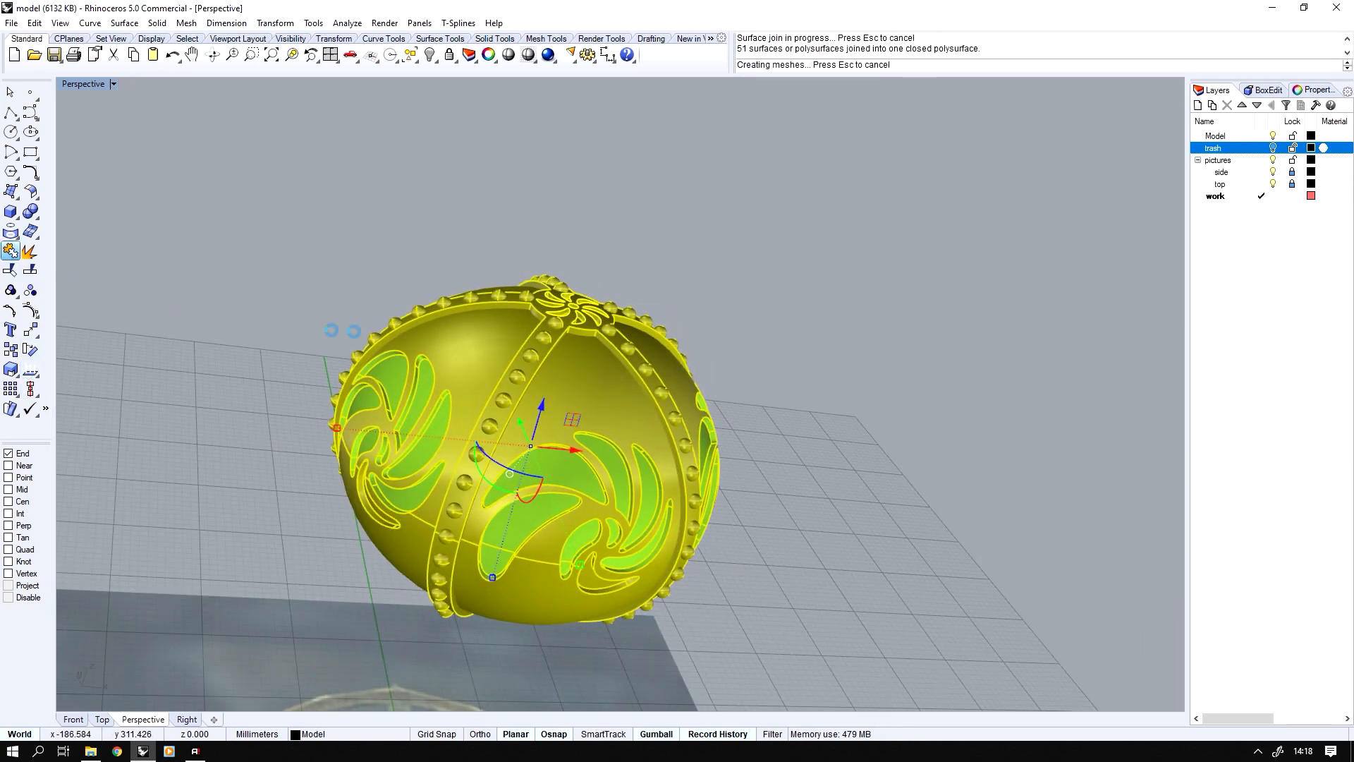
key("Escape")
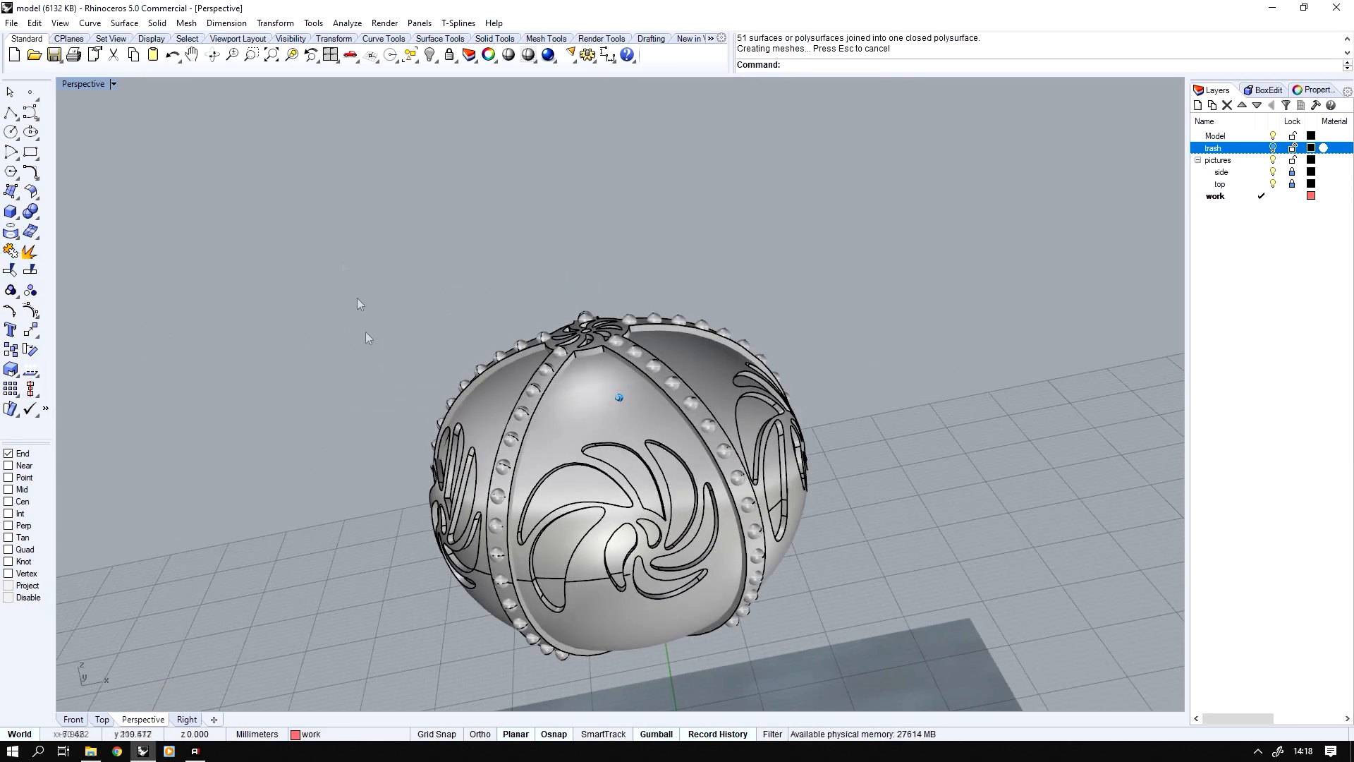
- Set the Perspective view to Rendered display to check the engraved head, and restore the four-view layout
left_click(83, 84)
left_click(78, 151)
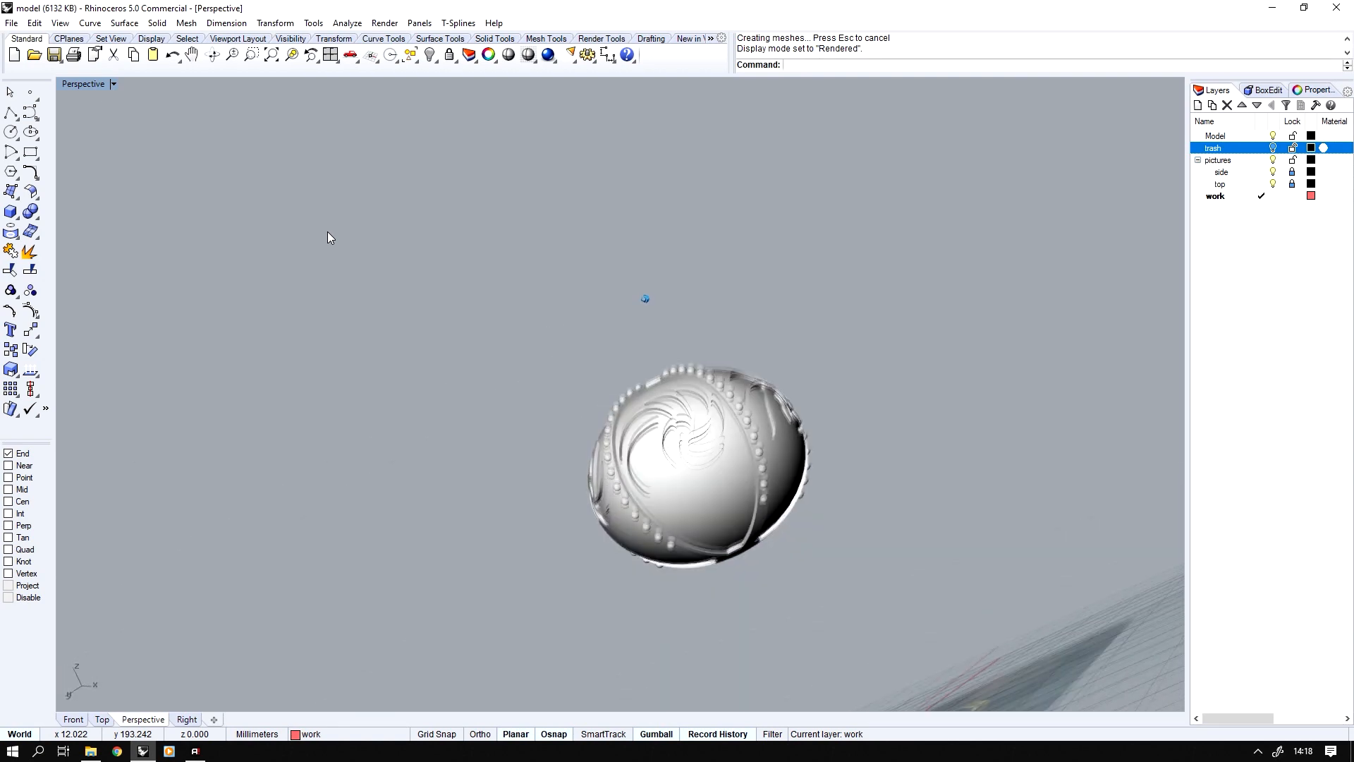
double_click(90, 85)
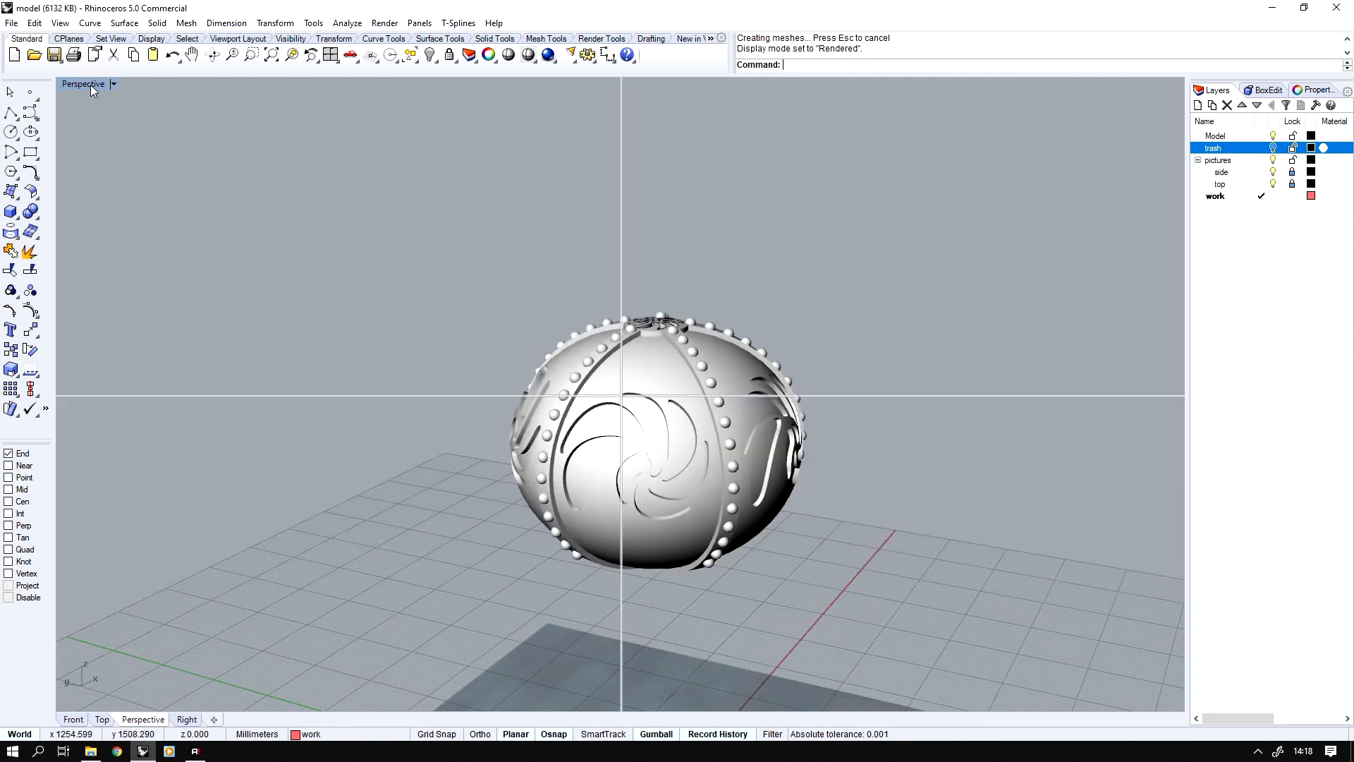
scroll(378, 529, "up", 5)
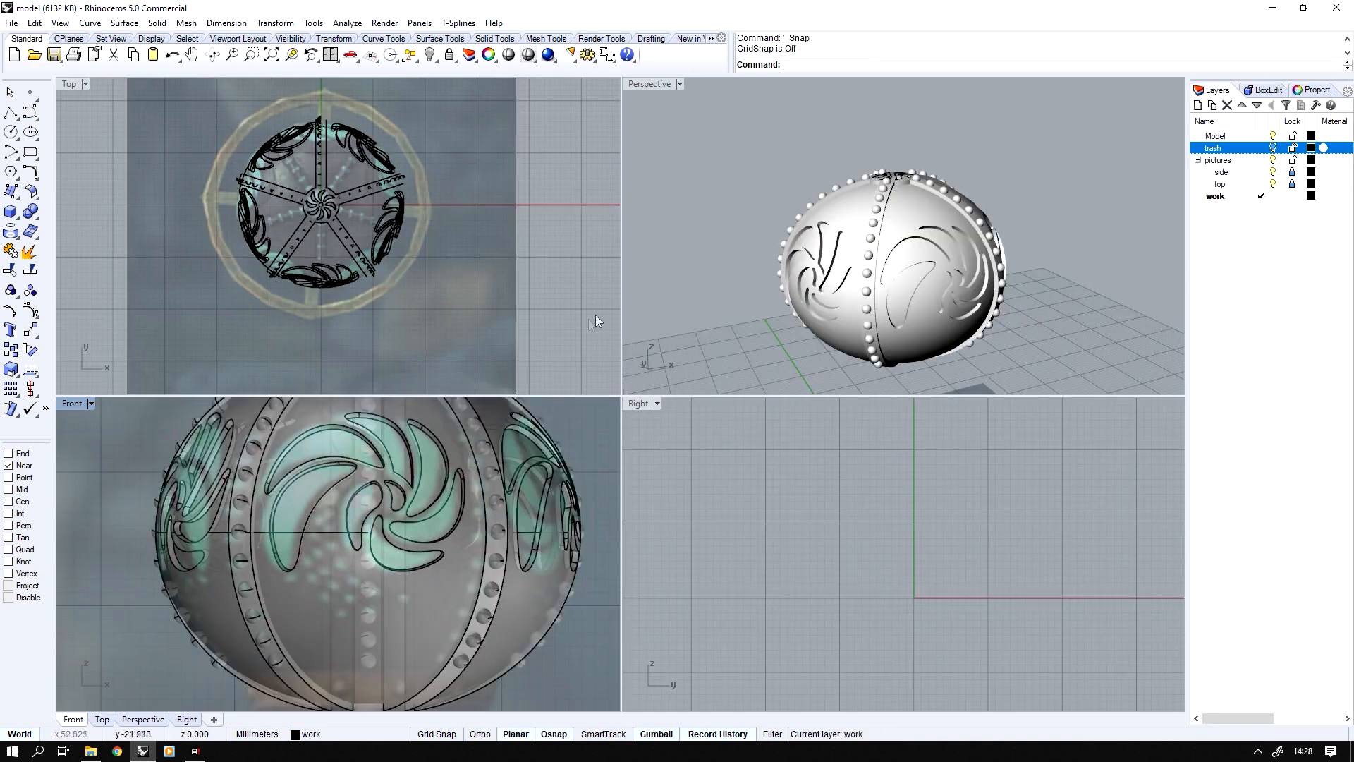
- Hide all the head geometry and maximize the Front view on the swirl in the side reference picture
right_click_drag(678, 268, 757, 158)
left_click_drag(764, 152, 1041, 367)
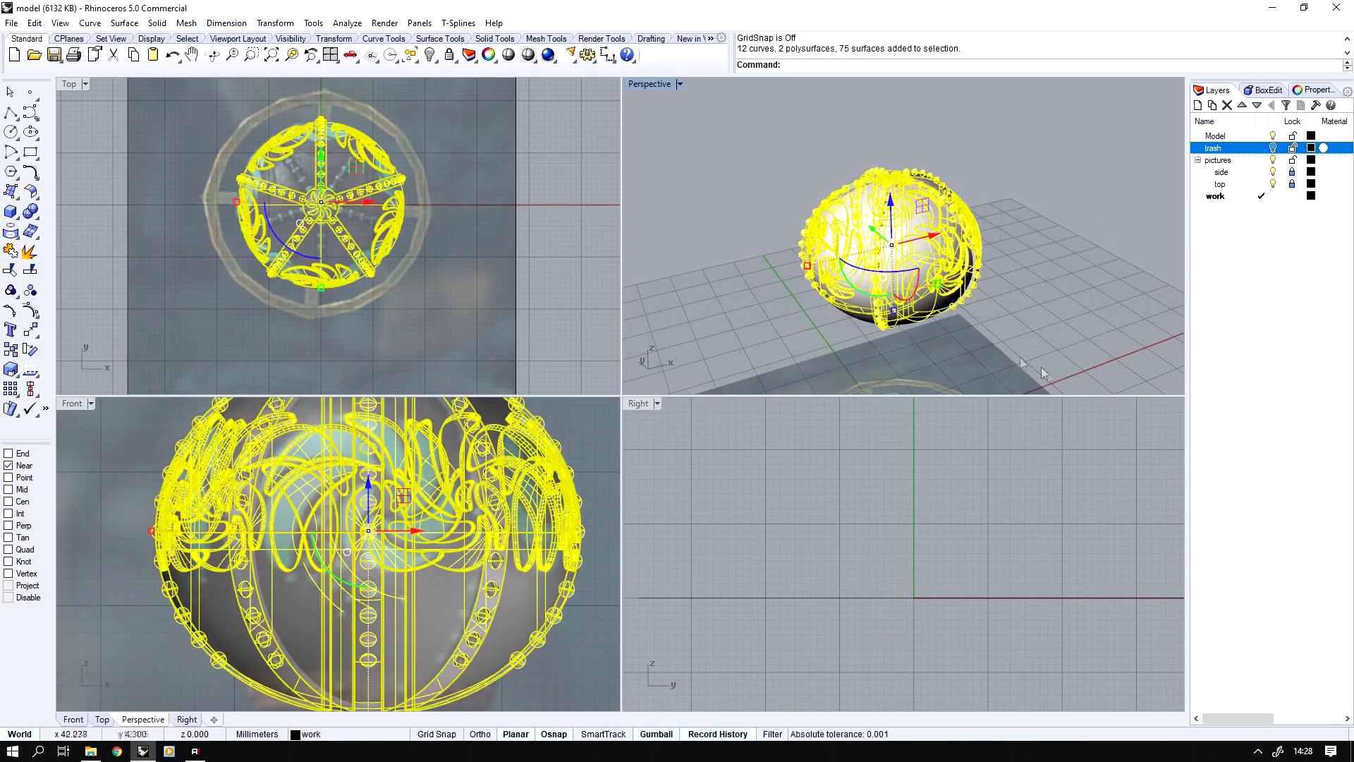
left_click(410, 55)
scroll(371, 497, "up", 5)
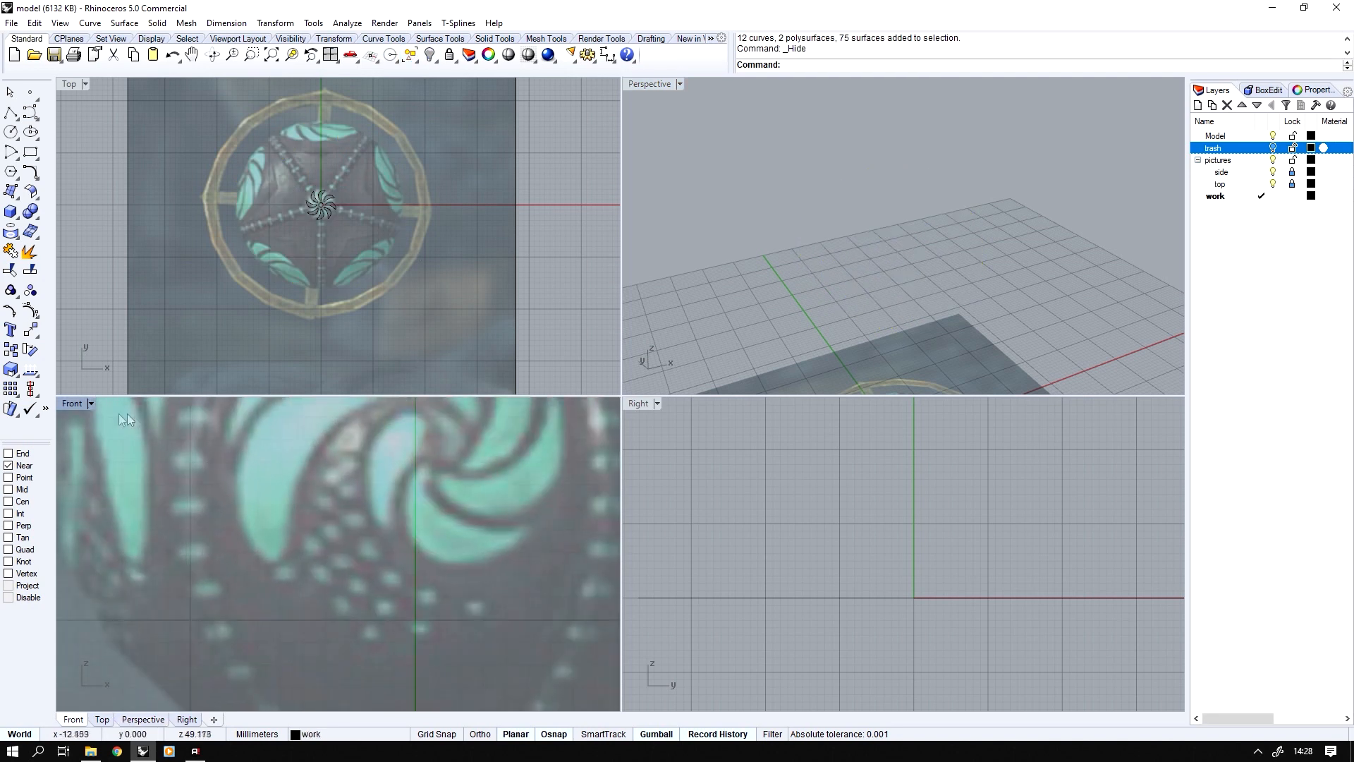
double_click(80, 403)
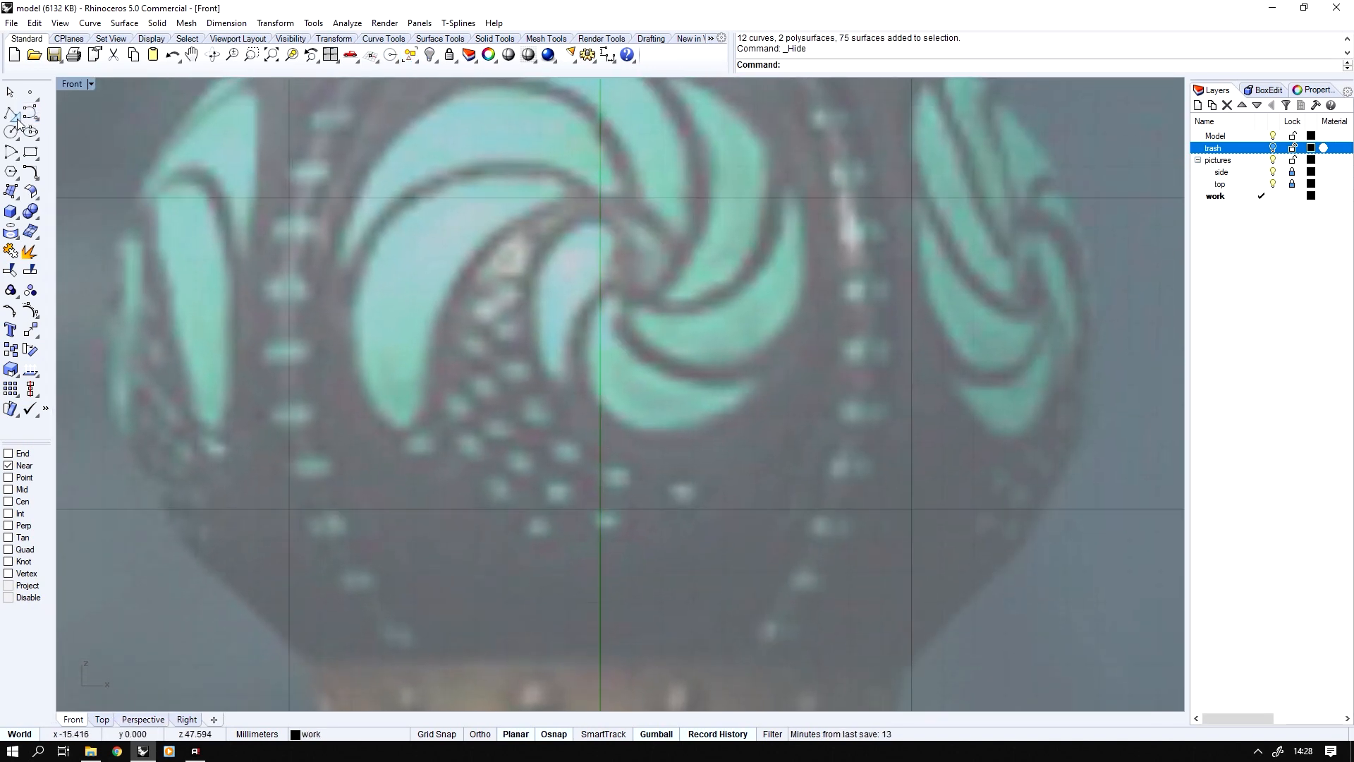
- Draw a start-end-point arc below the swirl, from the gap between its crescents to the outermost small stud on the reference picture
left_click(14, 158)
left_click(17, 159)
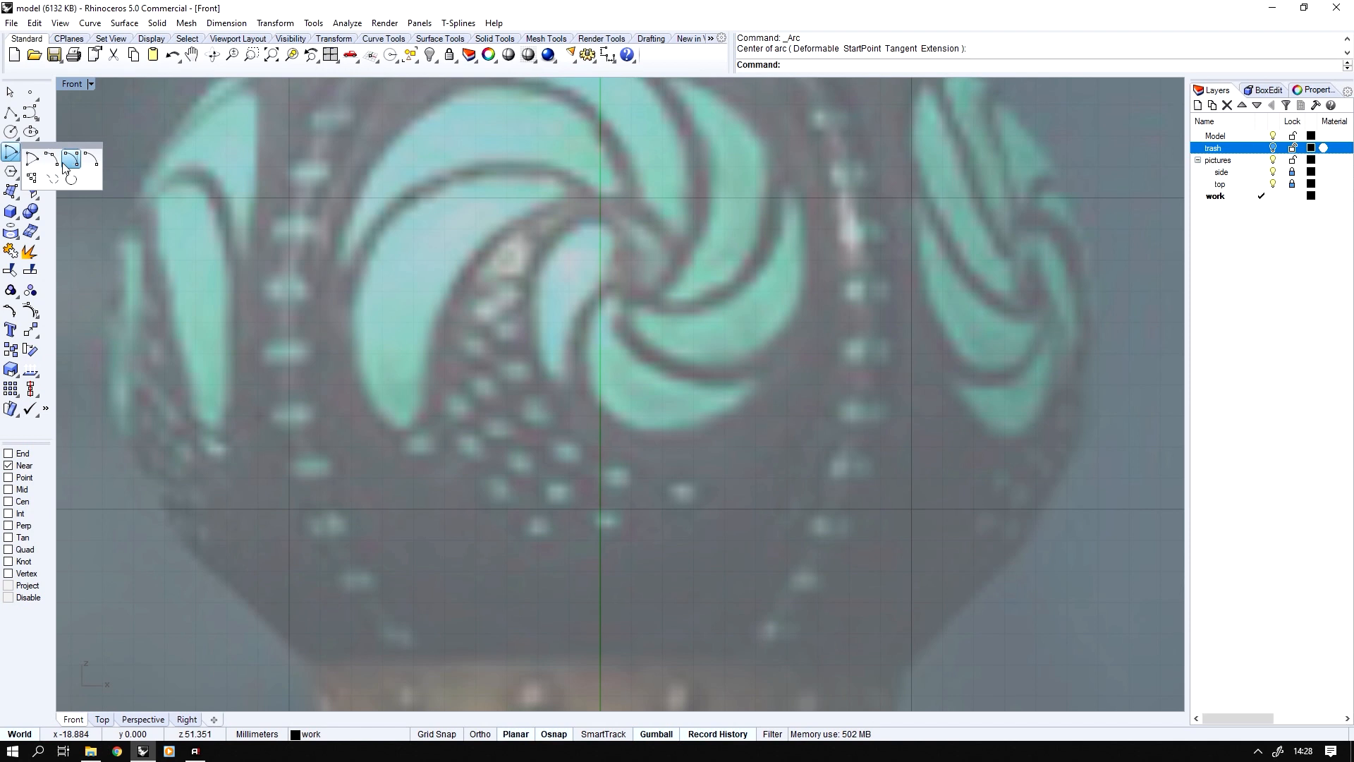
left_click(51, 161)
scroll(635, 365, "down", 1)
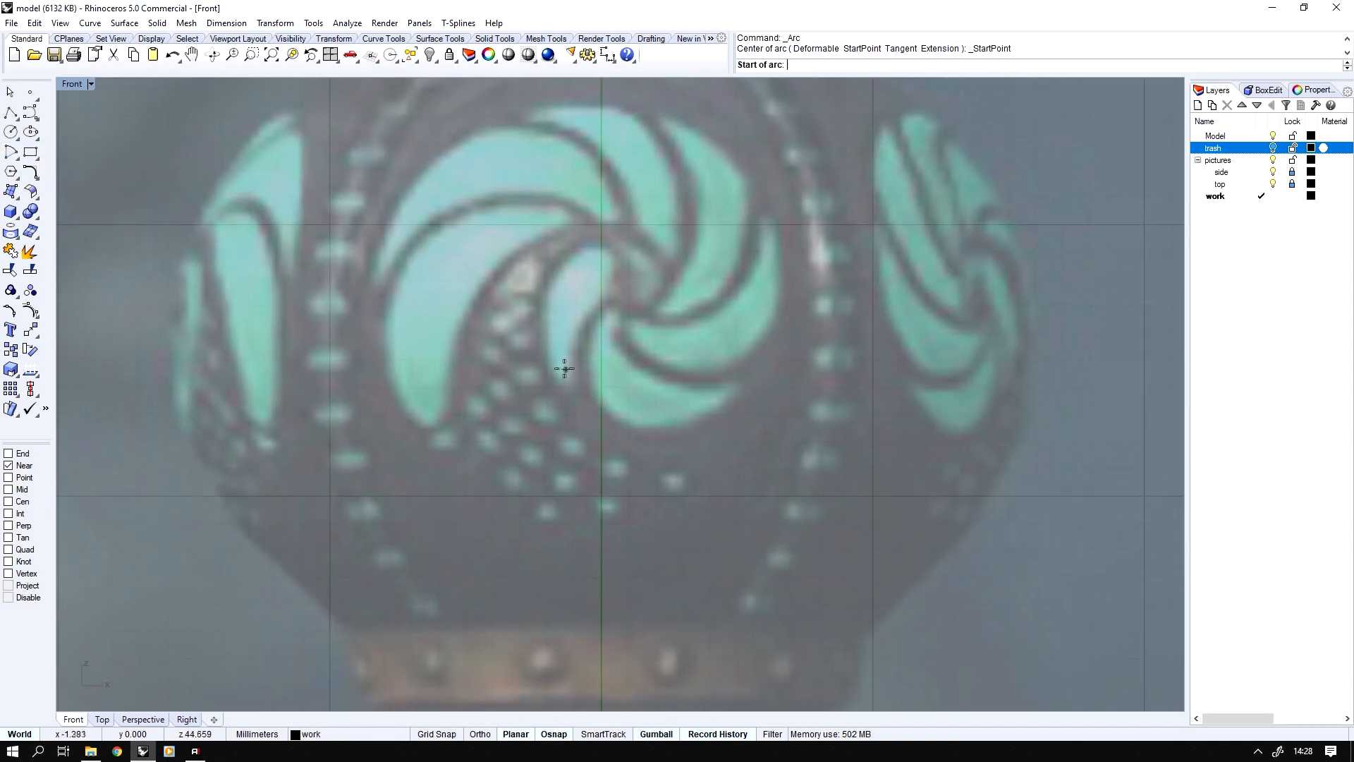
scroll(524, 330, "up", 1)
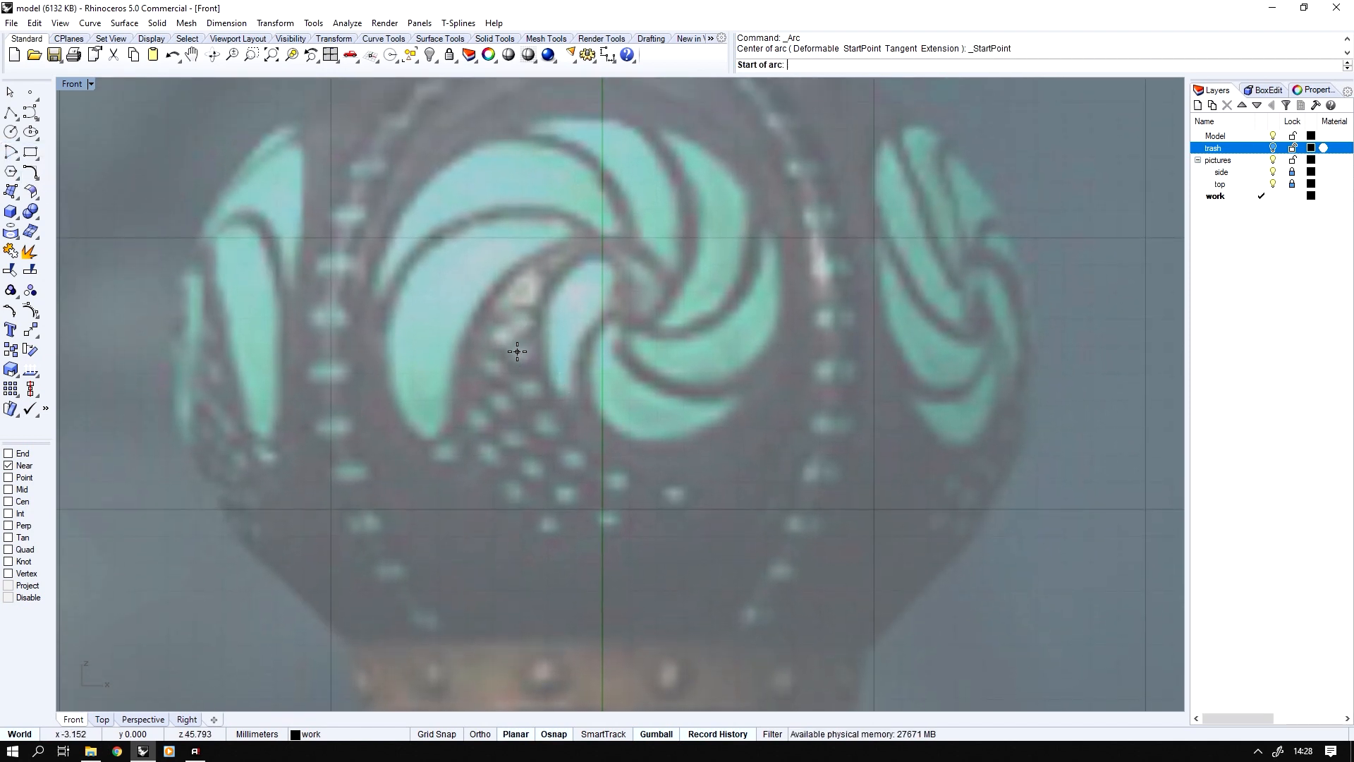
left_click(517, 352)
left_click(677, 492)
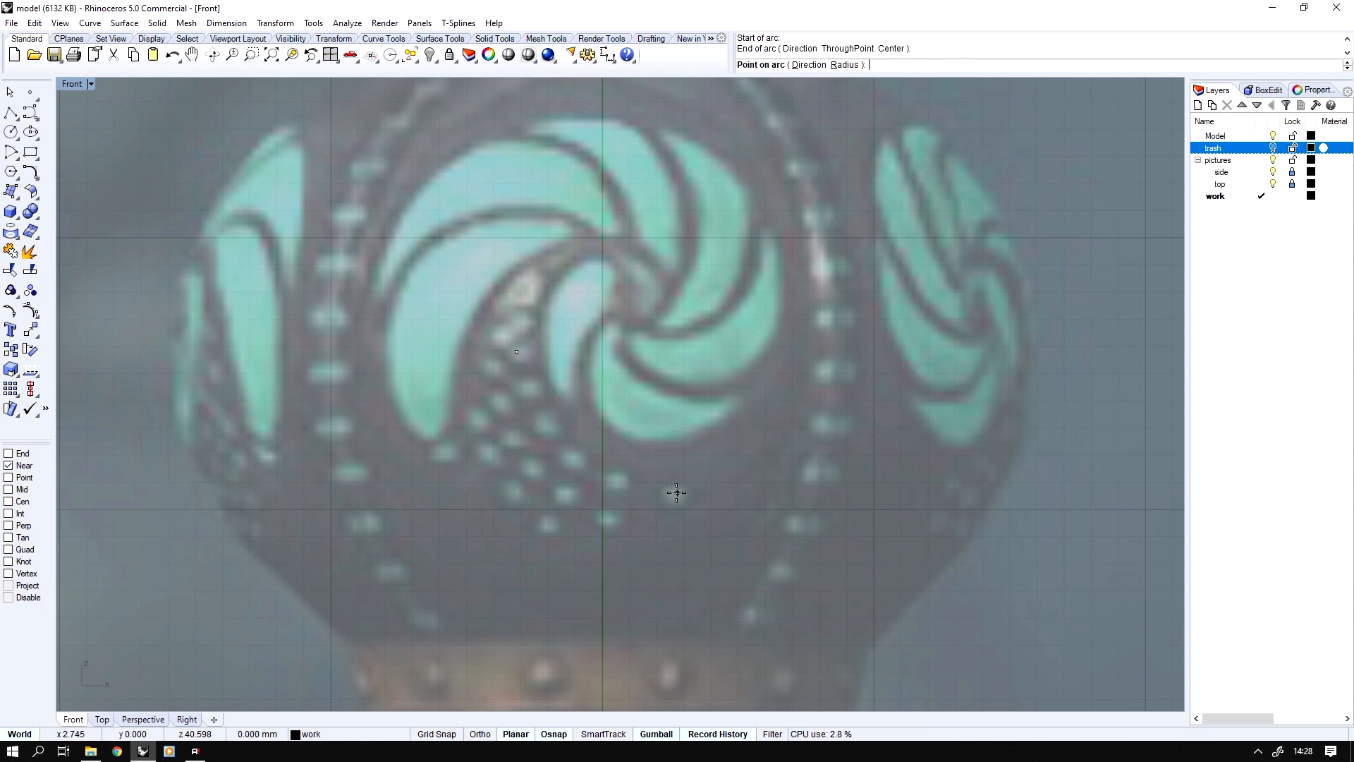
left_click(578, 455)
- Offset the arc twice through picked points, following the middle and outer rows of small studs on the reference picture
middle_click(578, 456)
left_click(566, 433)
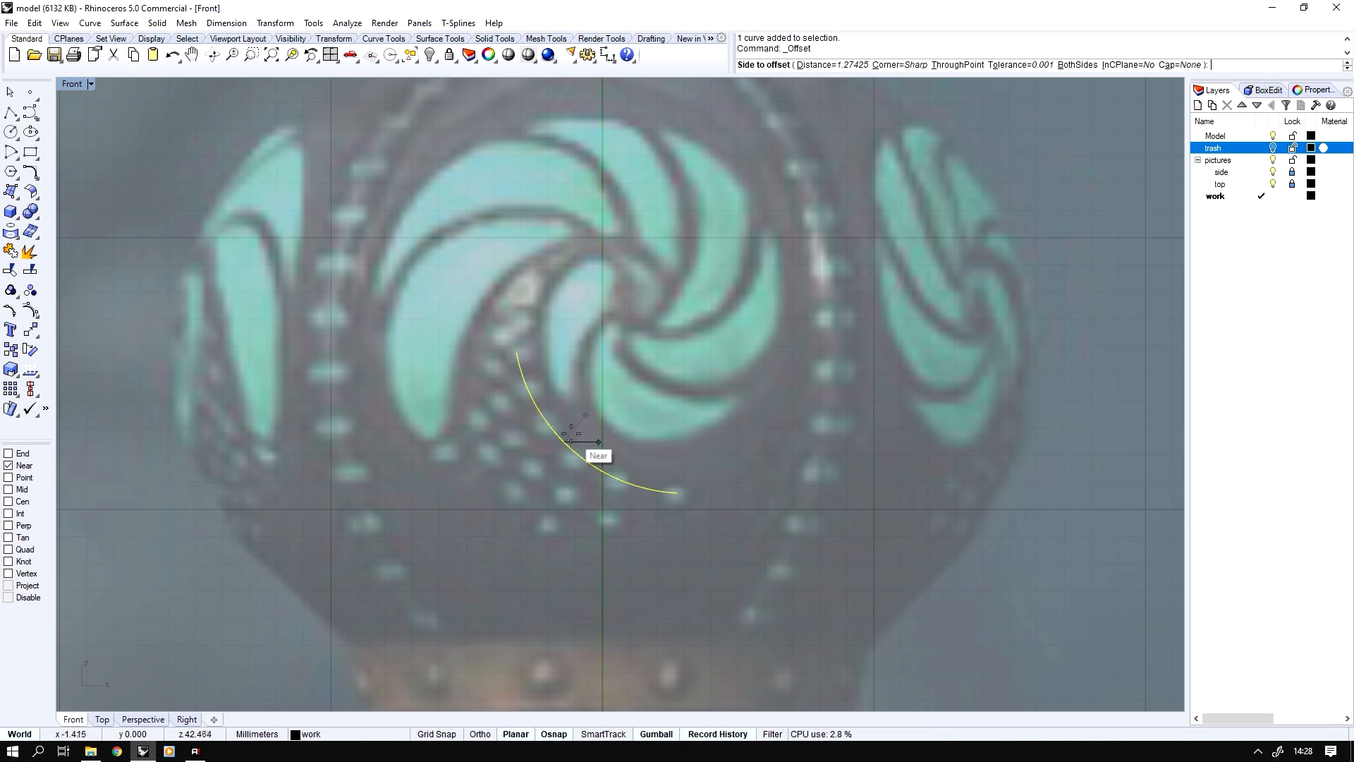
left_click(956, 64)
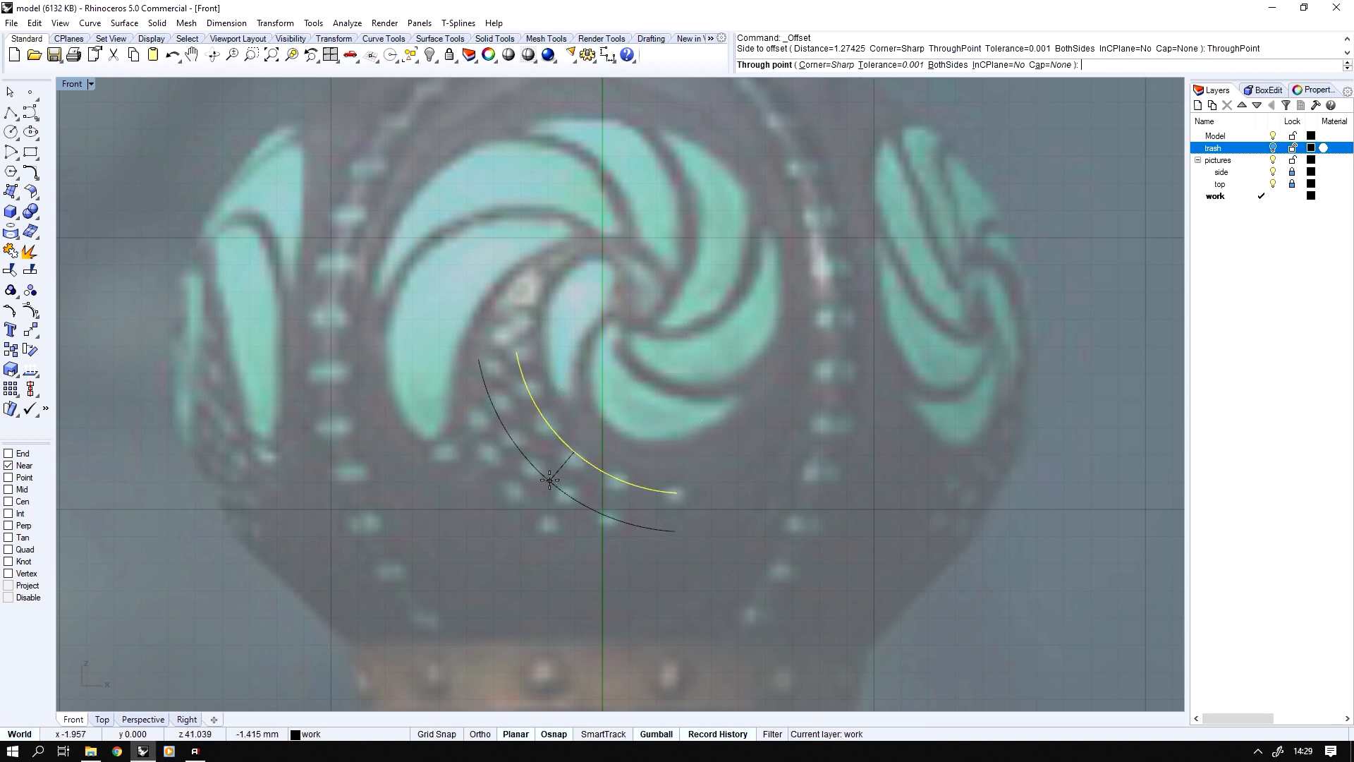
left_click(553, 480)
right_click(545, 474)
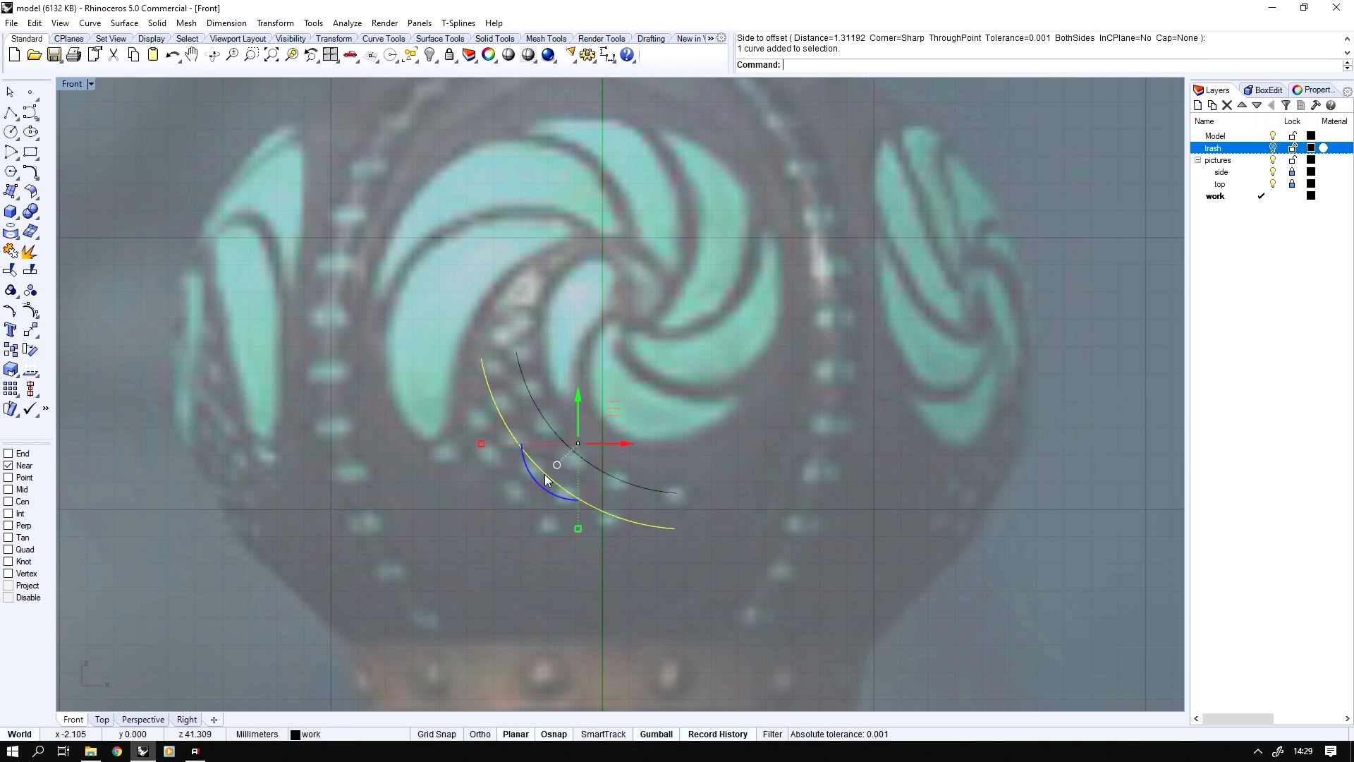
left_click(515, 490)
scroll(514, 497, "up", 2)
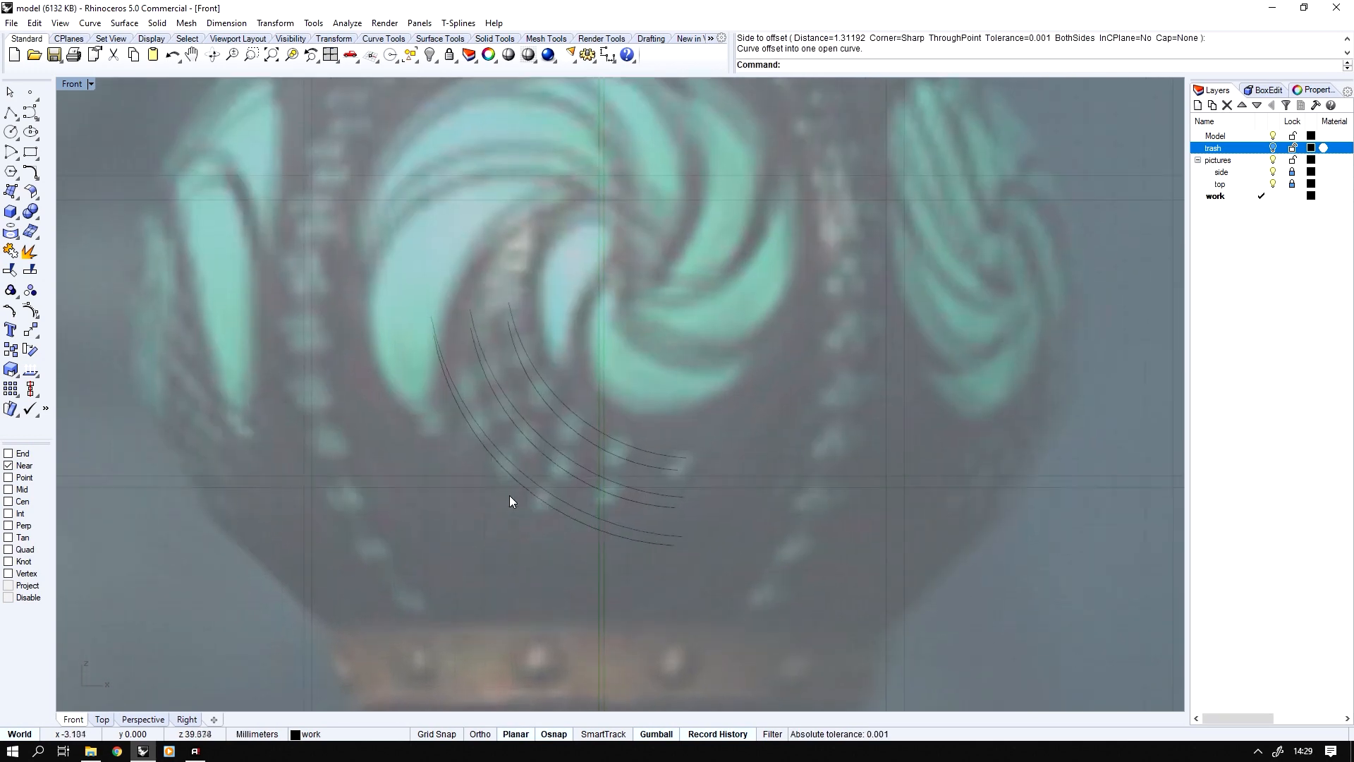
key("Up")
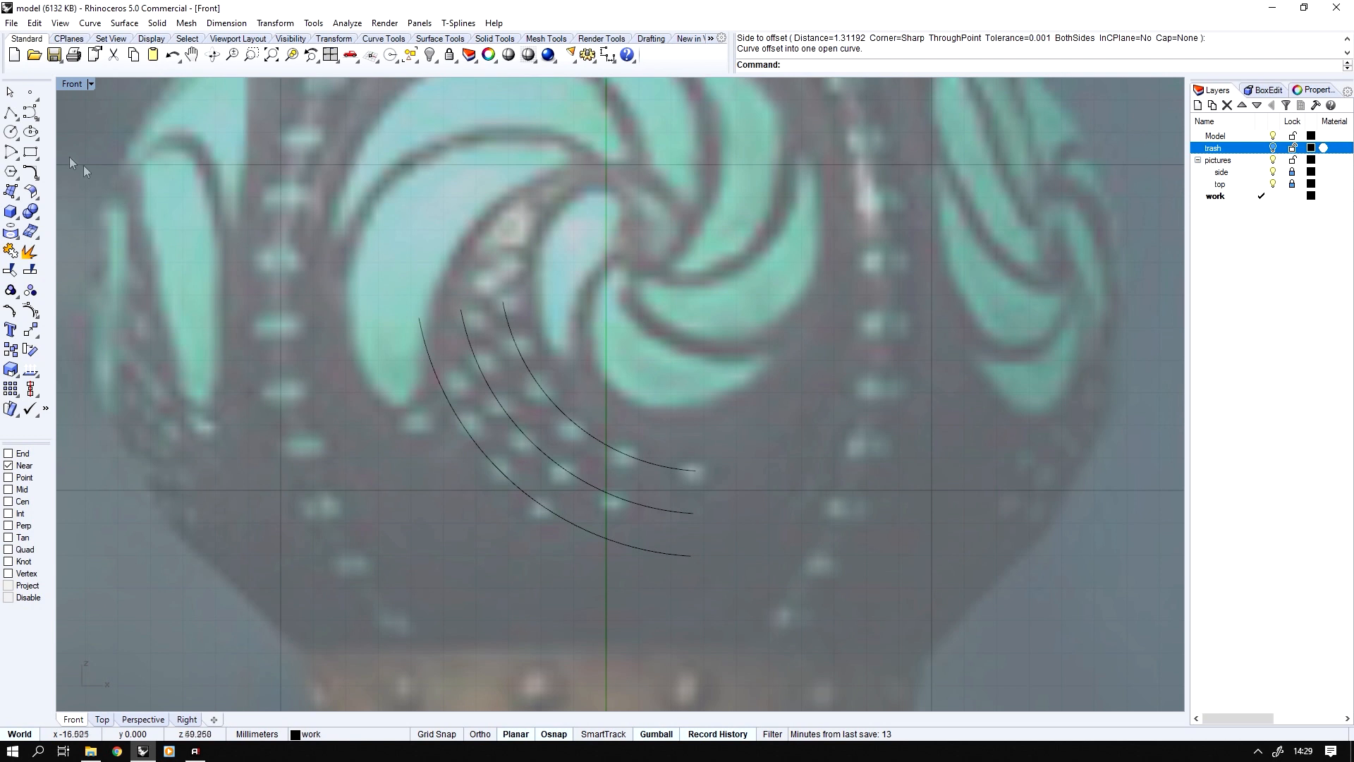
- Place four points on the two offset arcs to mark where the middle and outer stud rows start and end
left_click(31, 97)
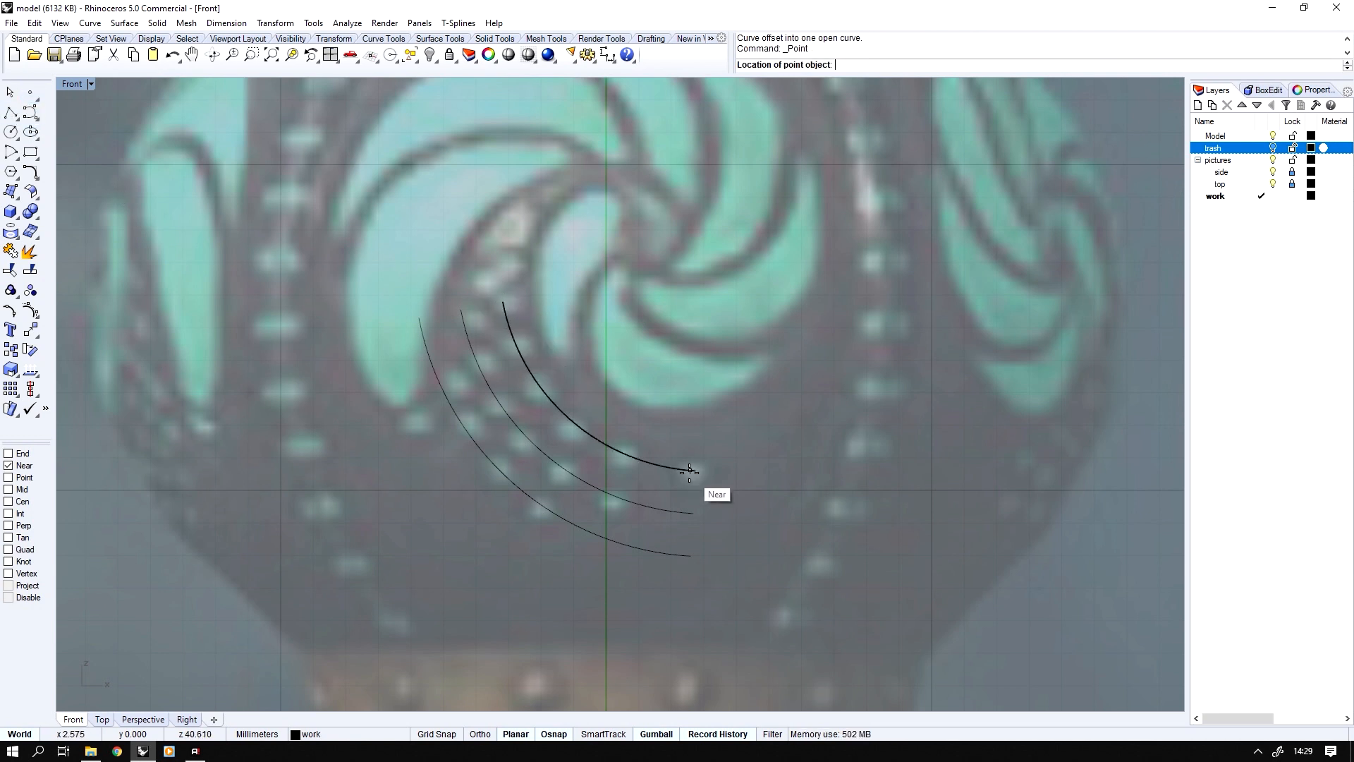
left_click(463, 322)
key("Return")
left_click(615, 496)
key("Return")
left_click(542, 505)
key("Return")
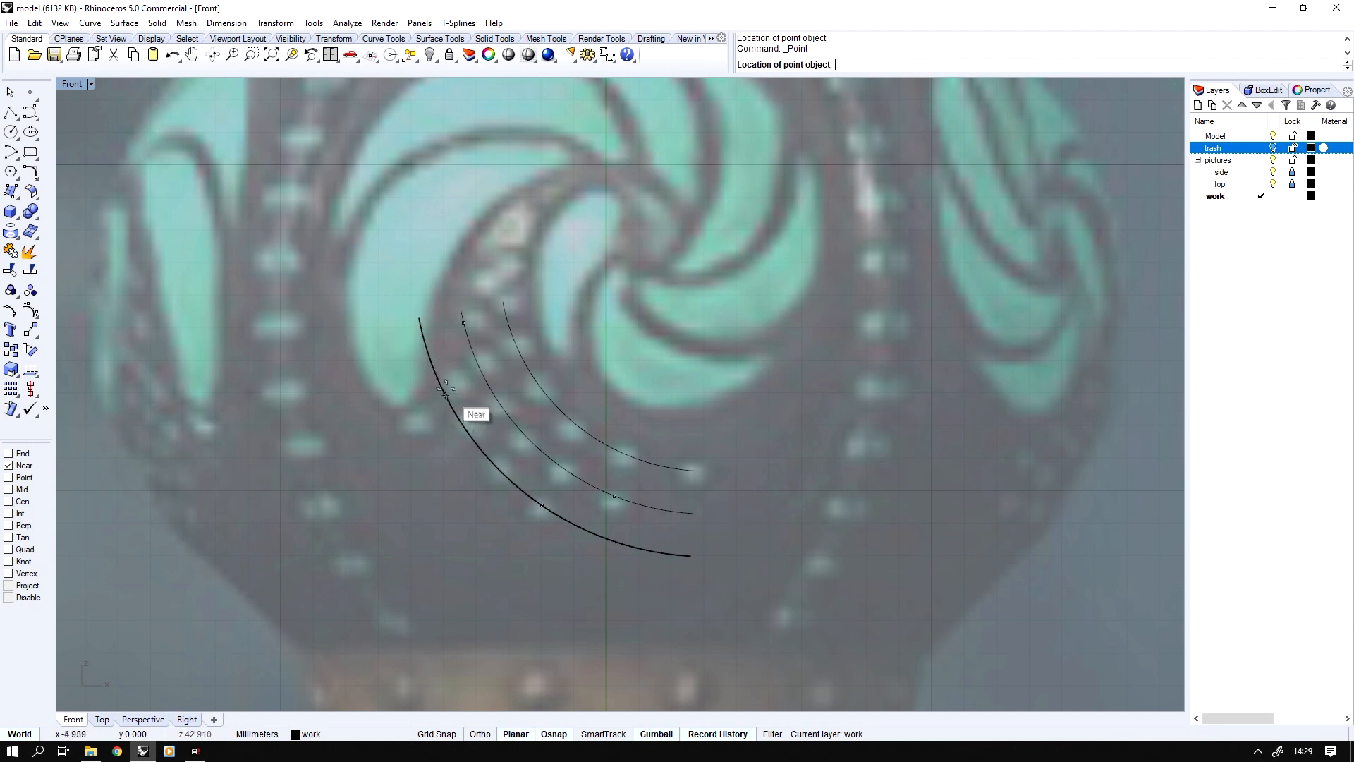
left_click(443, 390)
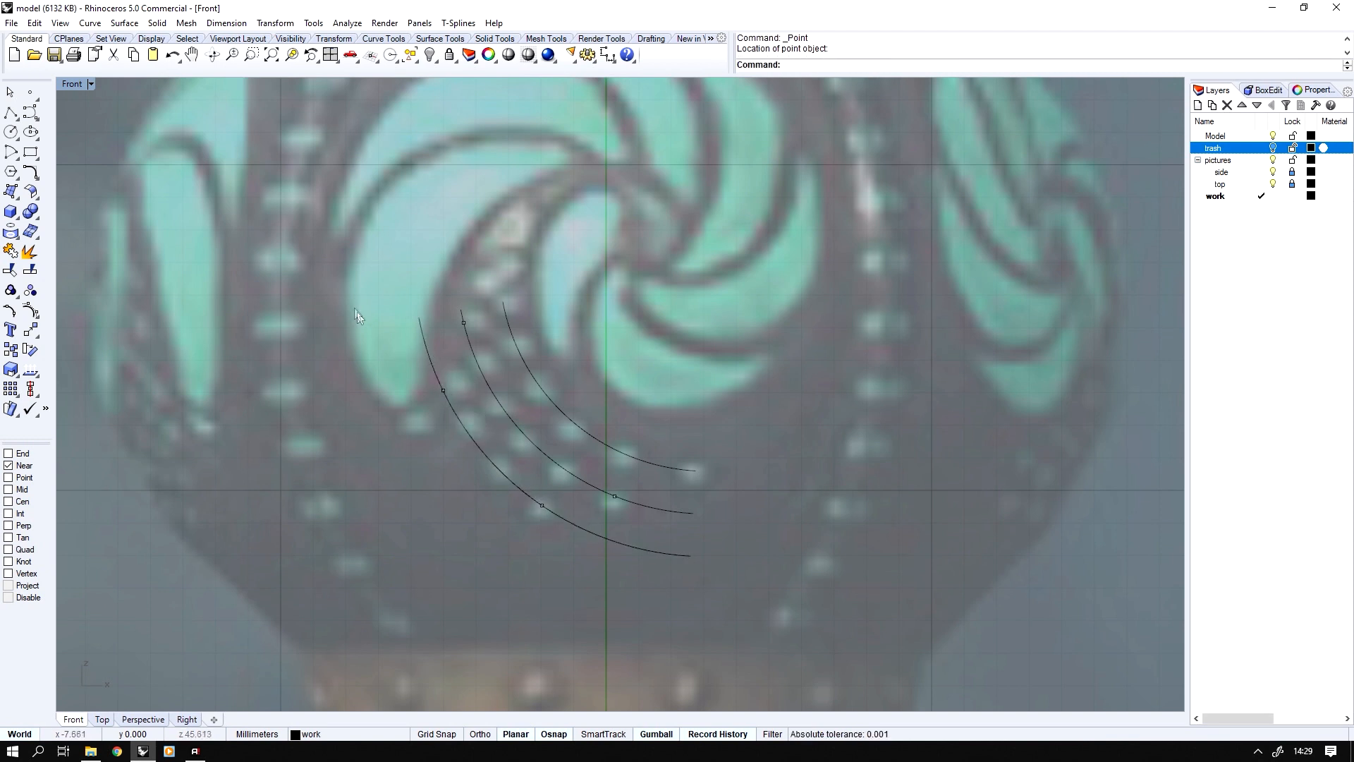
- Trim the two offset arcs at the four points, removing the parts that extend beyond the stud rows
left_click_drag(537, 427, 661, 581)
left_click(10, 269)
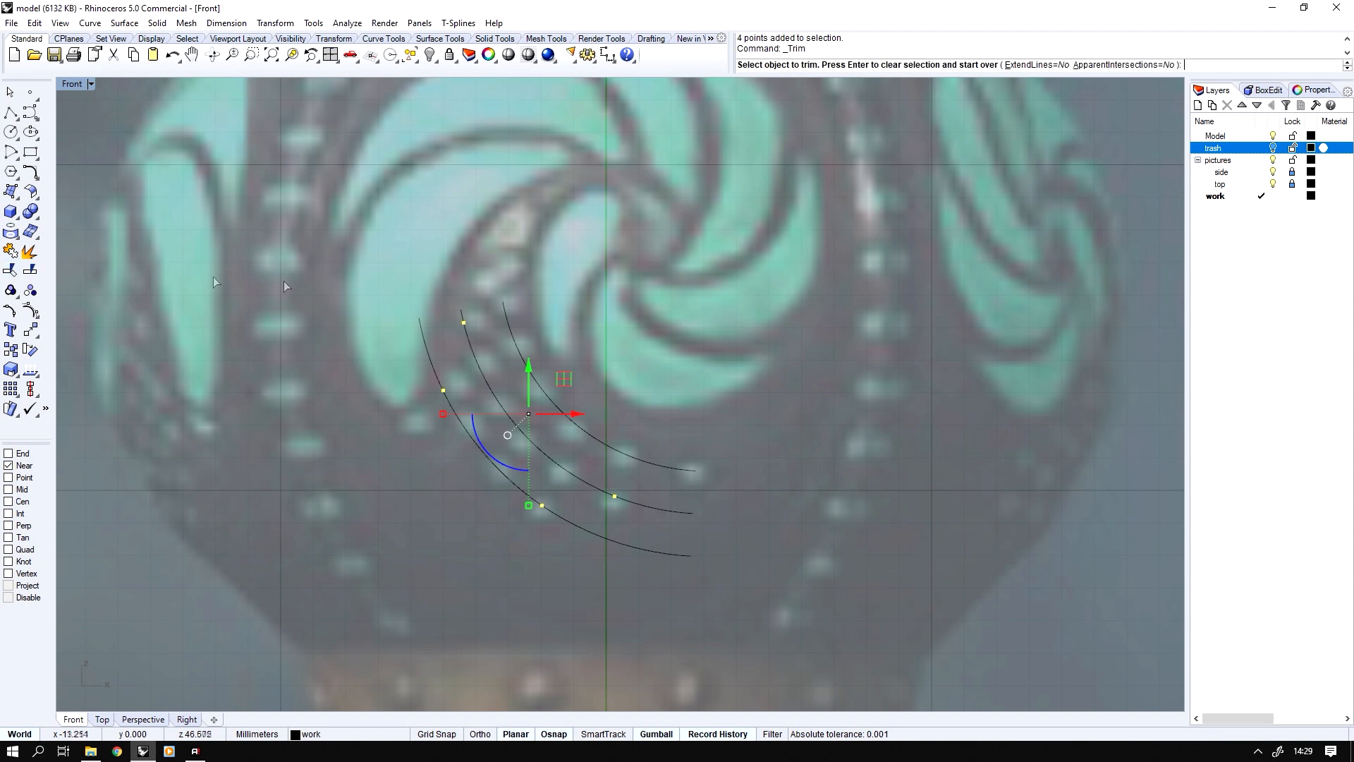
left_click(424, 329)
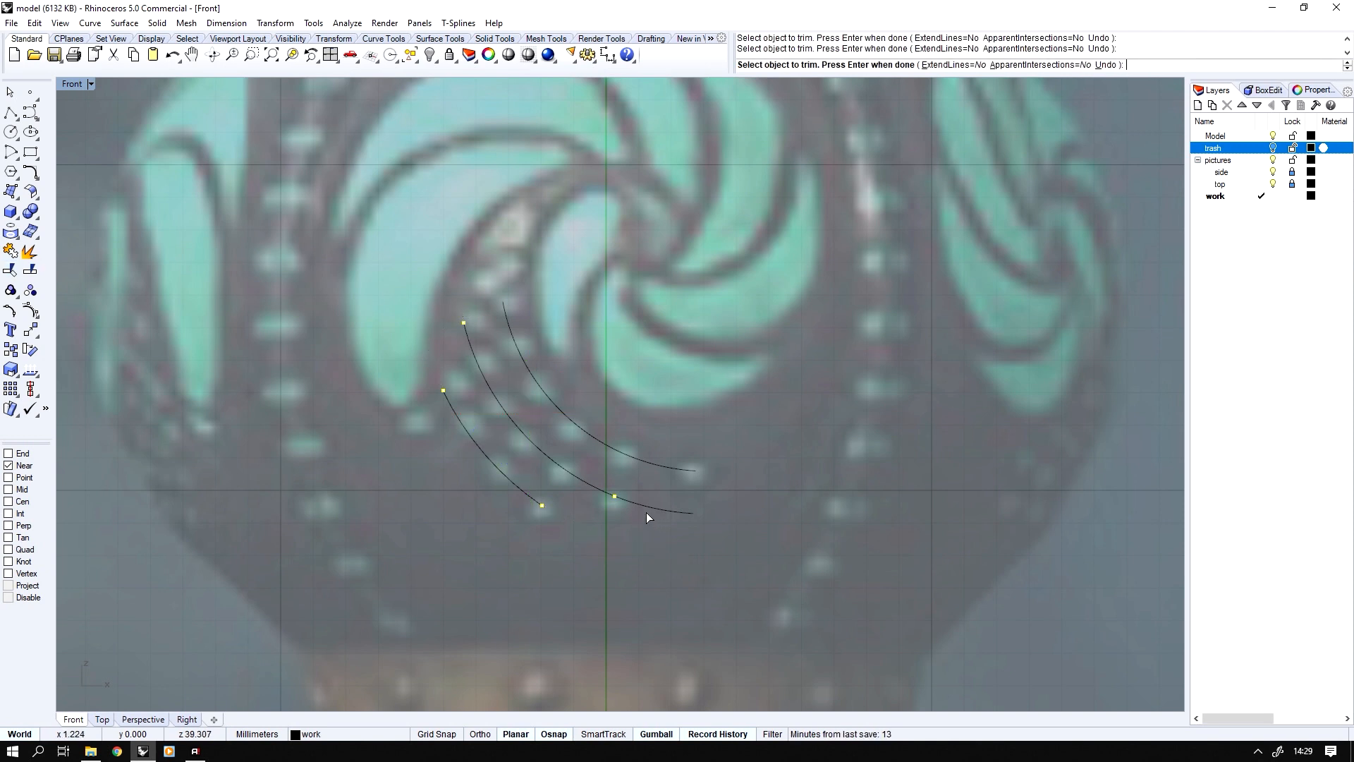
key("Return")
scroll(603, 465, "up", 1)
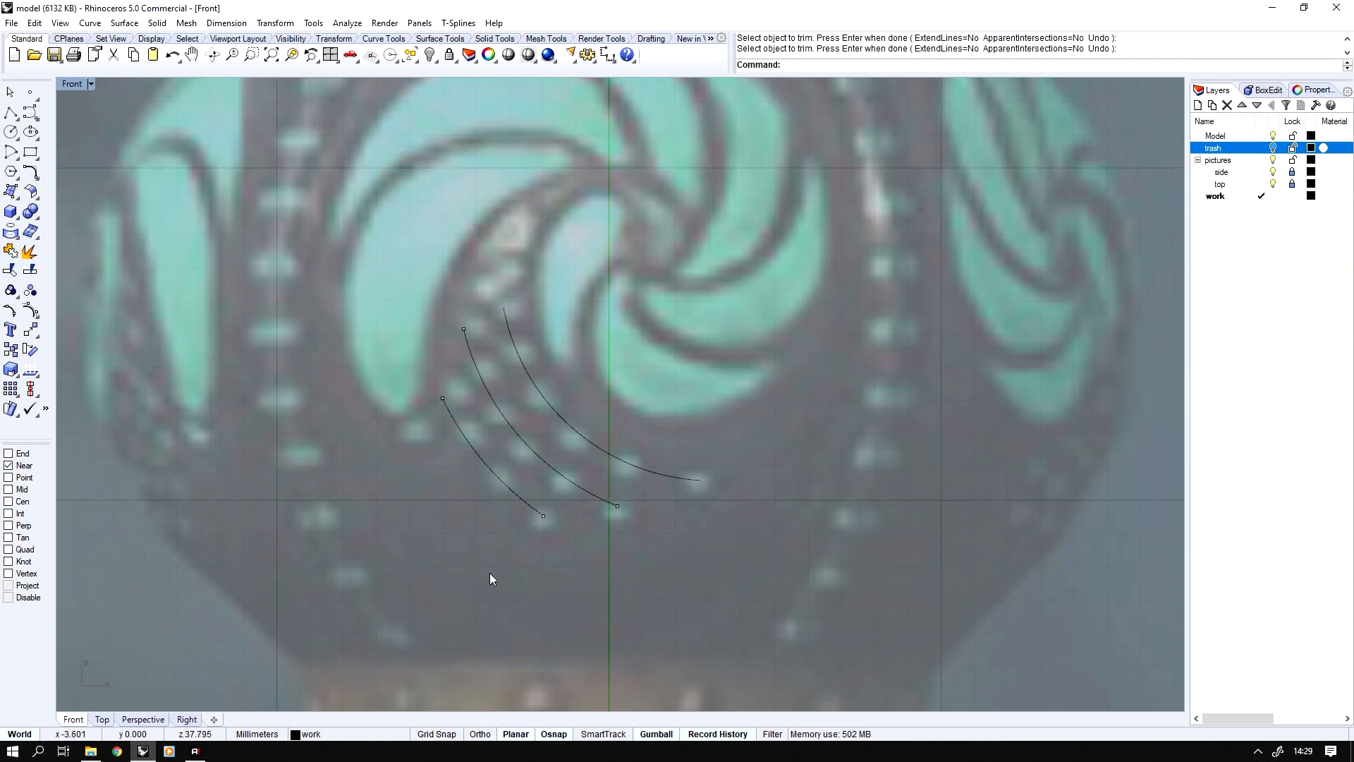
- Delete the points at the lower ends of the trimmed arcs and place a point at the upper end of the inner arc
left_click_drag(493, 577, 664, 499)
key("Delete")
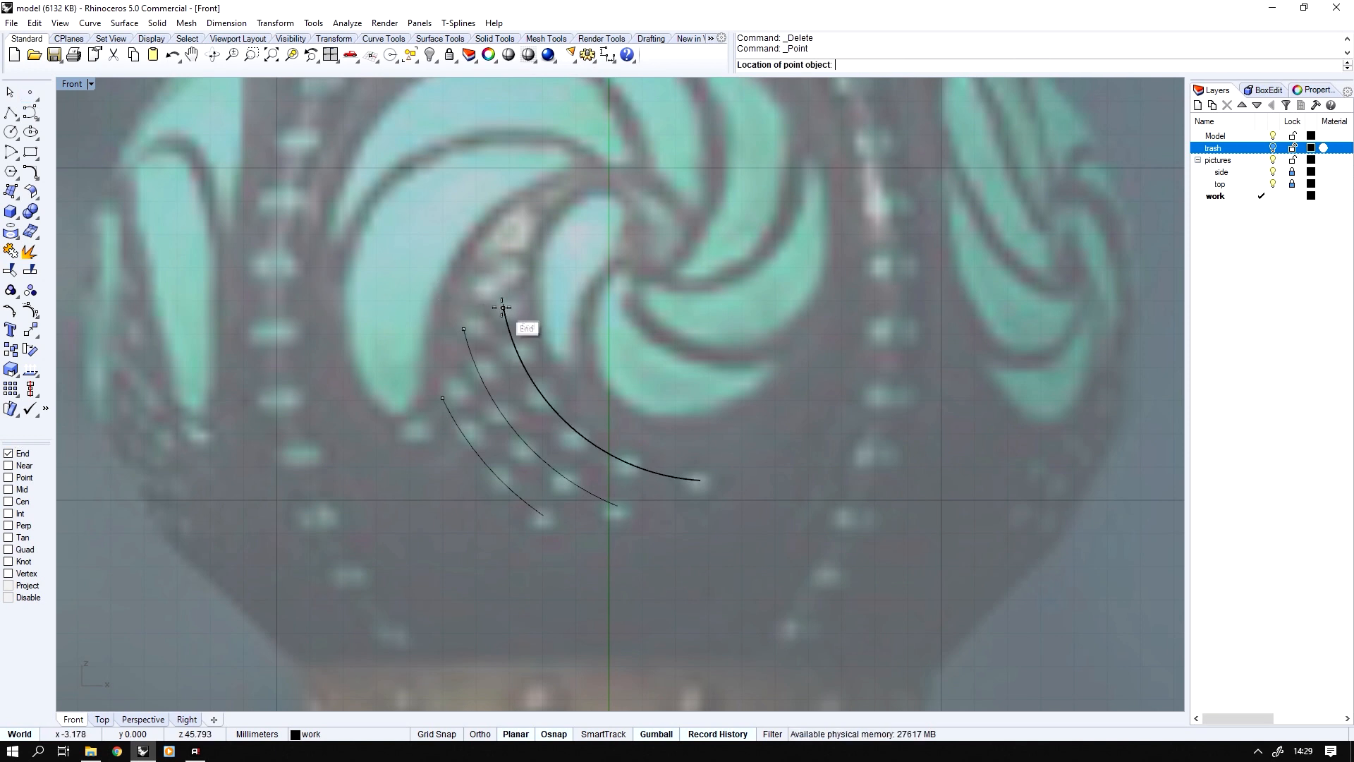
scroll(525, 308, "up", 1)
- Array the starting point along each arc, with 6 items on the inner and middle arcs and 4 on the outer one, Freeform orientation
middle_click(524, 350)
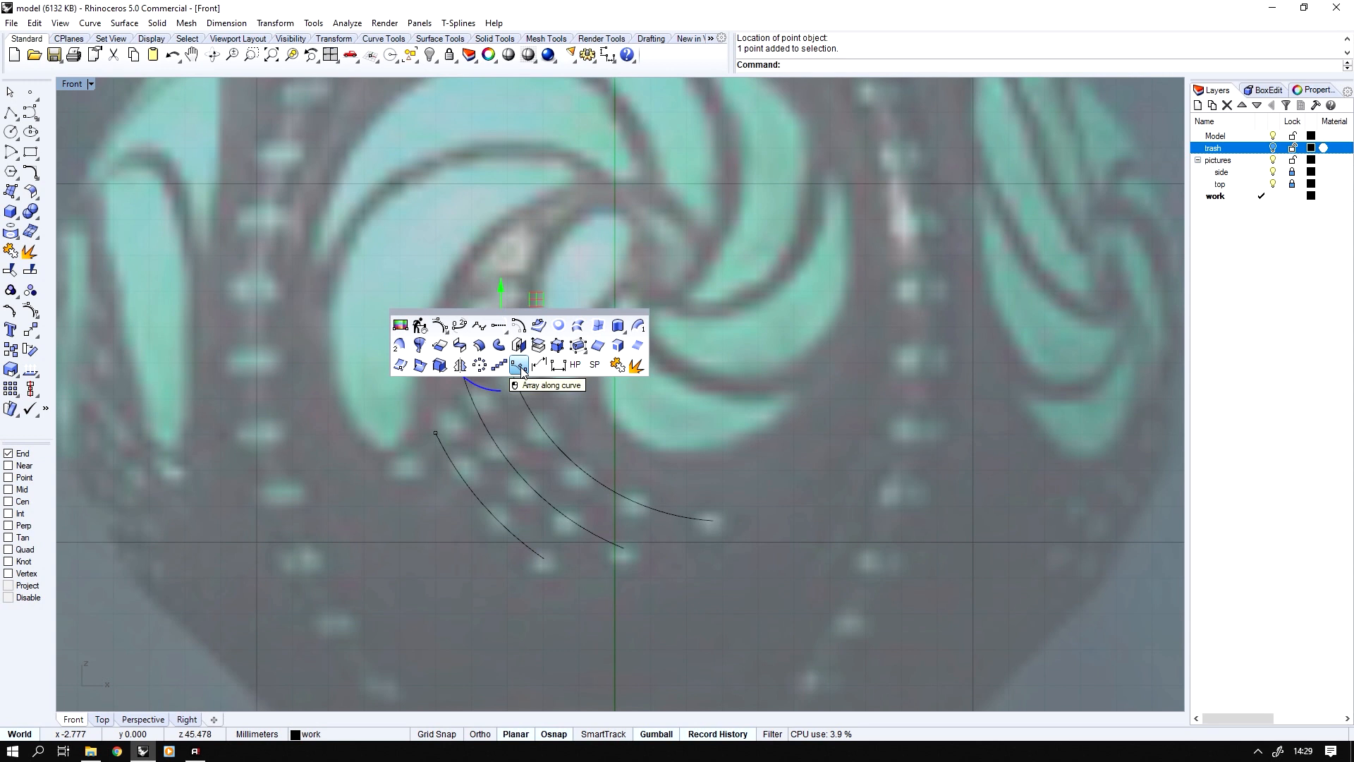
left_click(520, 368)
left_click(505, 352)
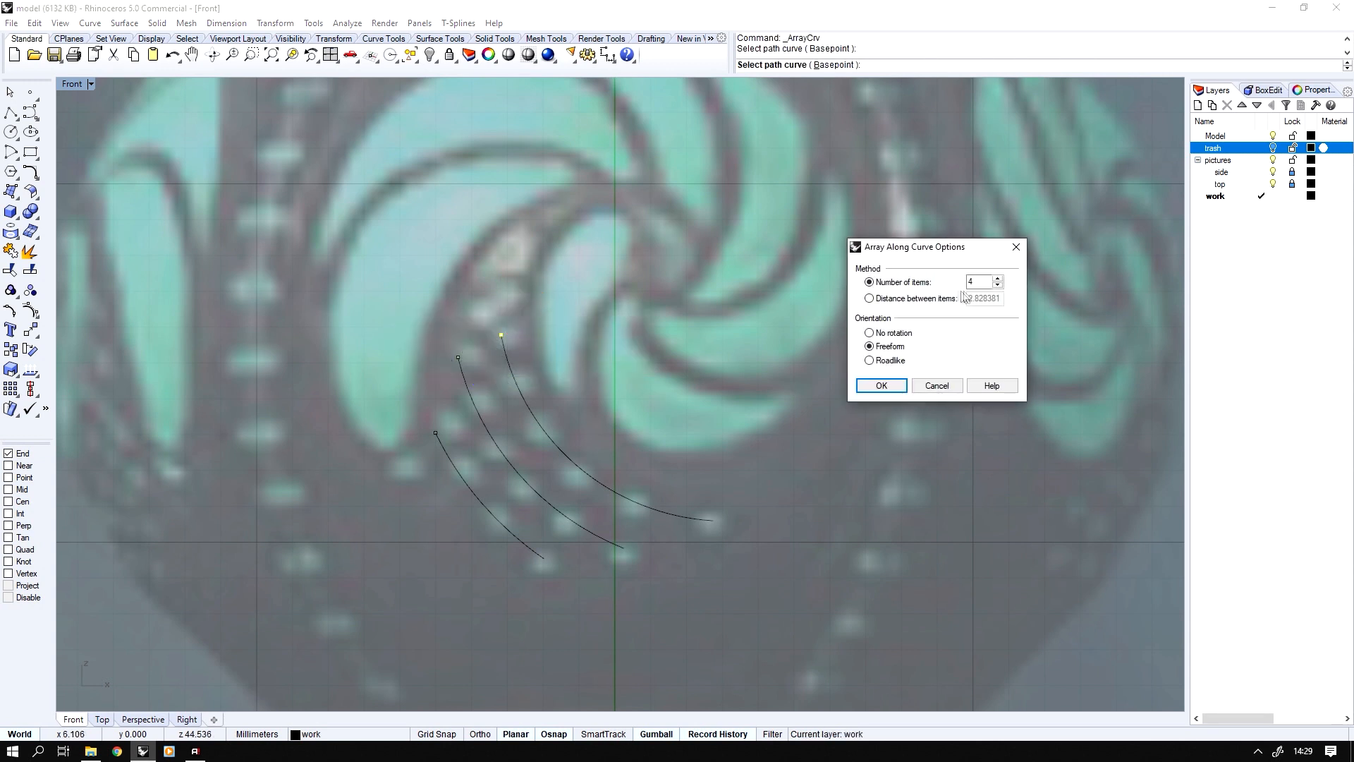
left_click(881, 385)
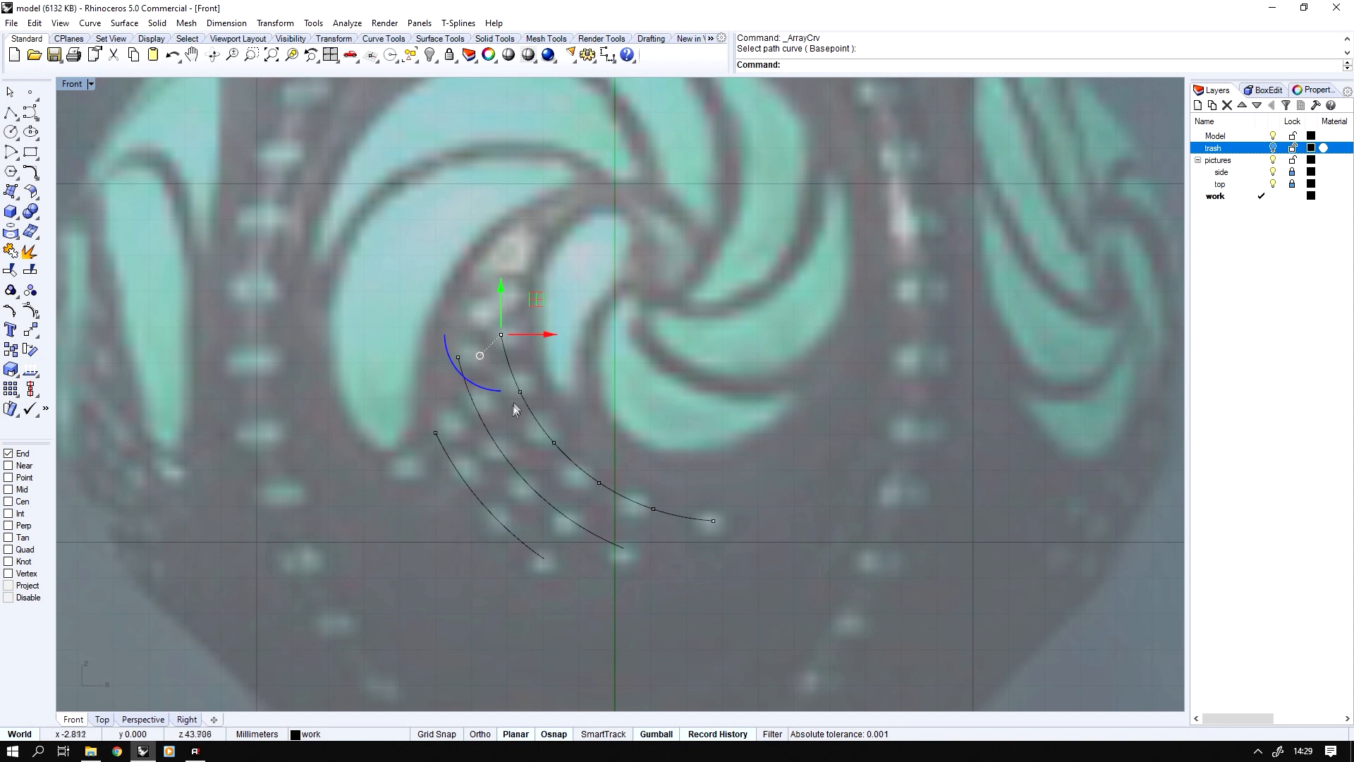
right_click(468, 382)
left_click(463, 378)
left_click(886, 384)
right_click(449, 464)
left_click(451, 465)
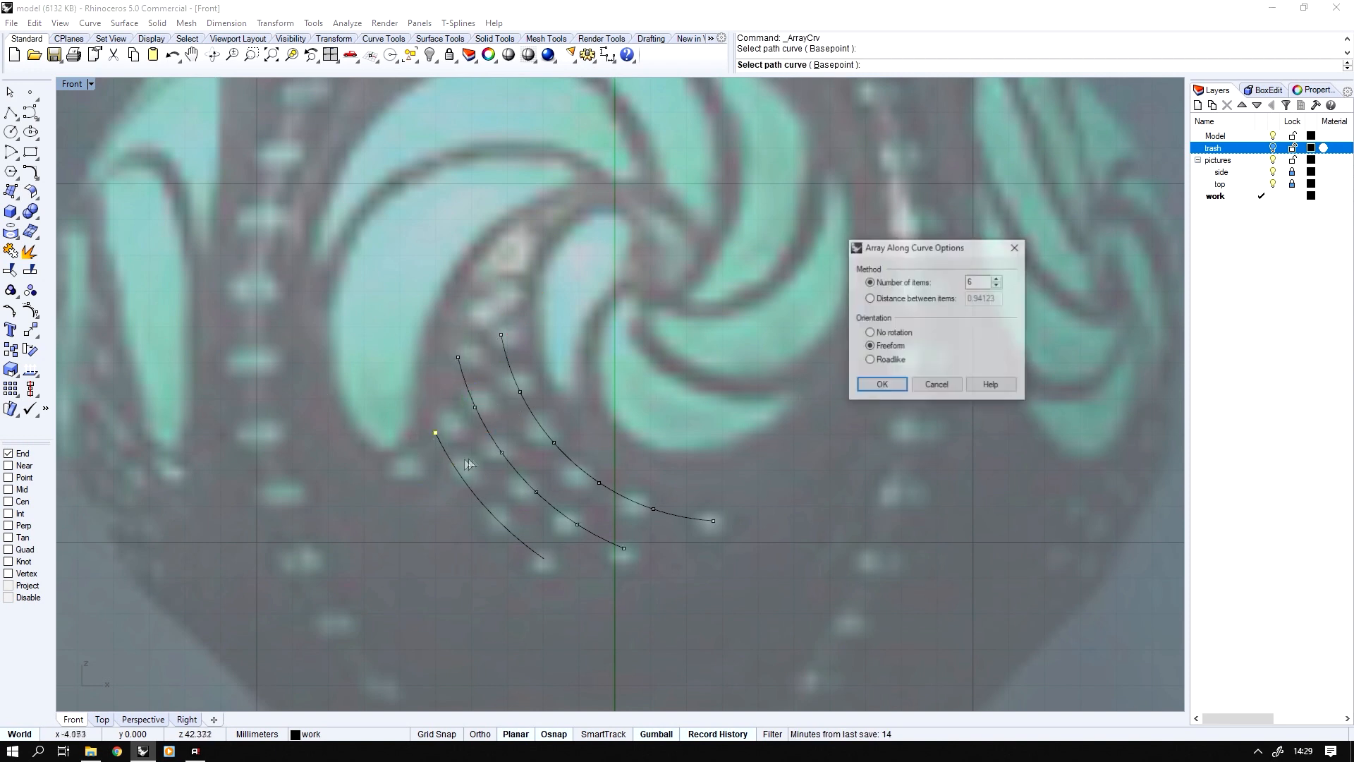
left_click(872, 390)
- Delete the three guide arcs and shift all the arrayed stud points slightly sideways in the Front view
left_click(539, 422)
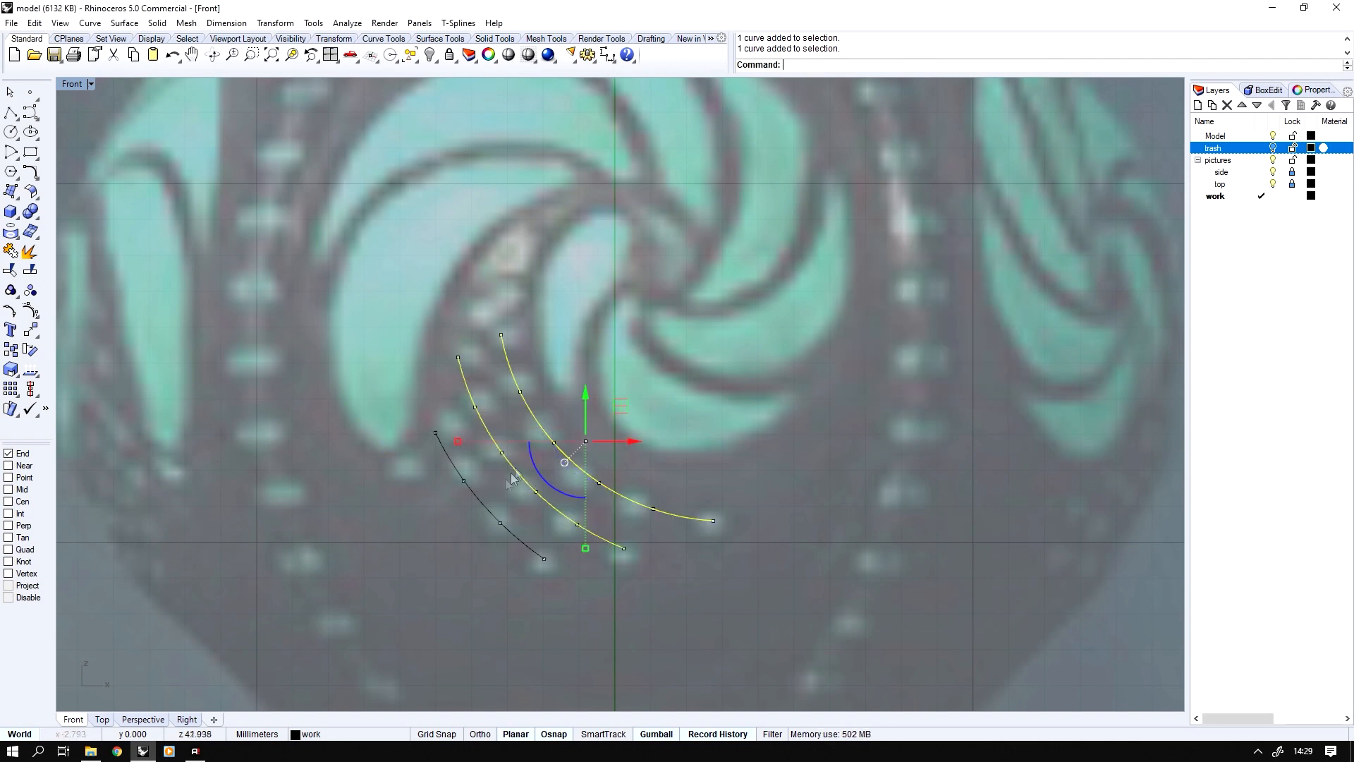
scroll(491, 459, "down", 2)
scroll(491, 459, "up", 2)
key("Delete")
left_click_drag(332, 295, 831, 675)
left_click_drag(610, 461, 619, 464)
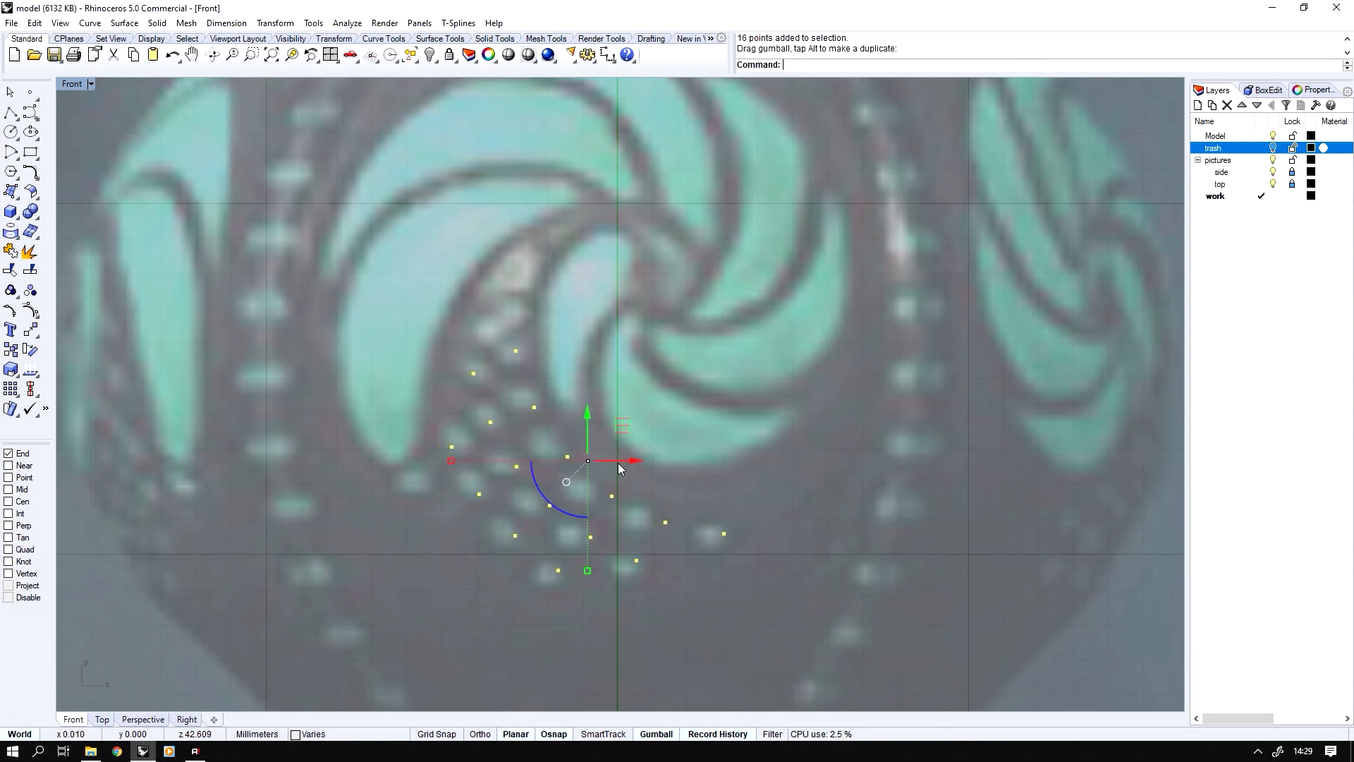
- Move the stud points forward to the front side of the head in the four-view layout and show all hidden geometry
double_click(73, 84)
right_click_drag(846, 280, 928, 290)
left_click_drag(894, 273, 954, 295)
key("ctrl+alt+h")
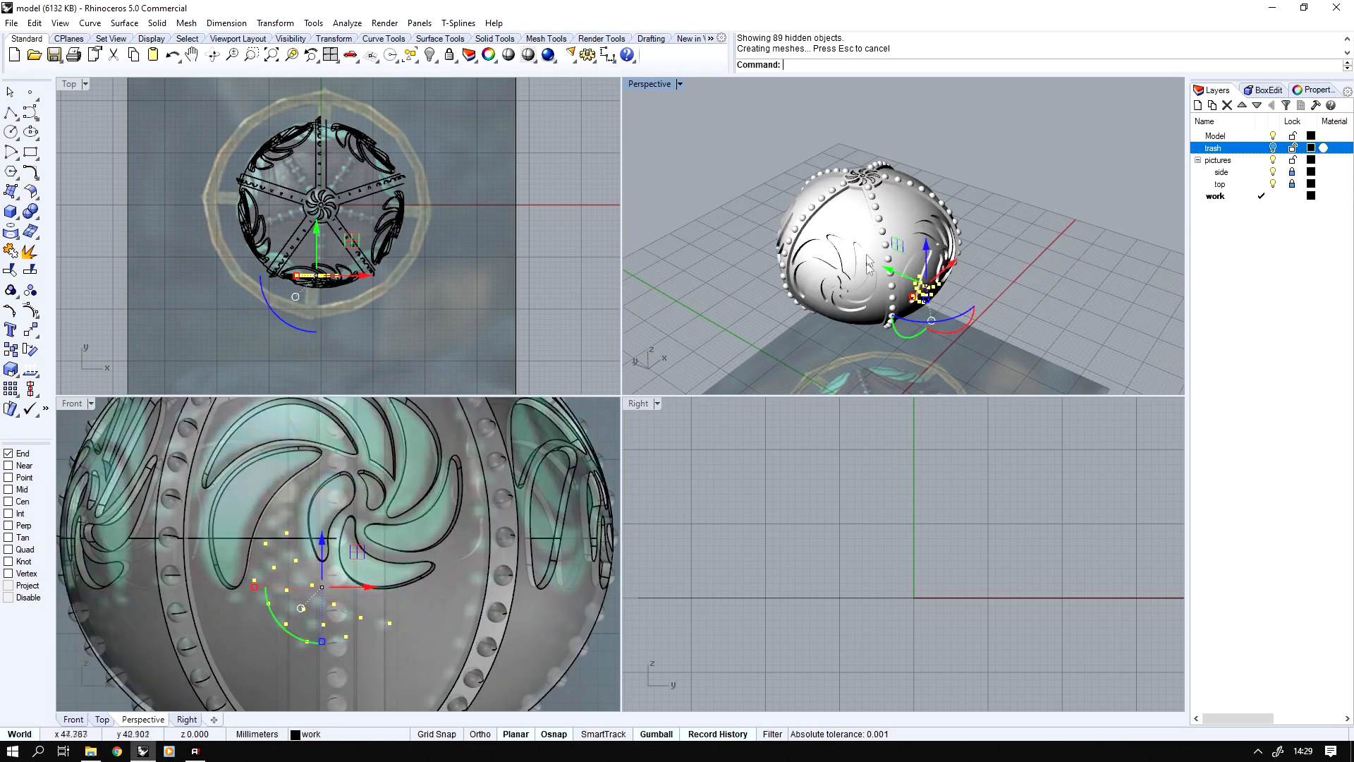
right_click_drag(445, 538, 457, 518)
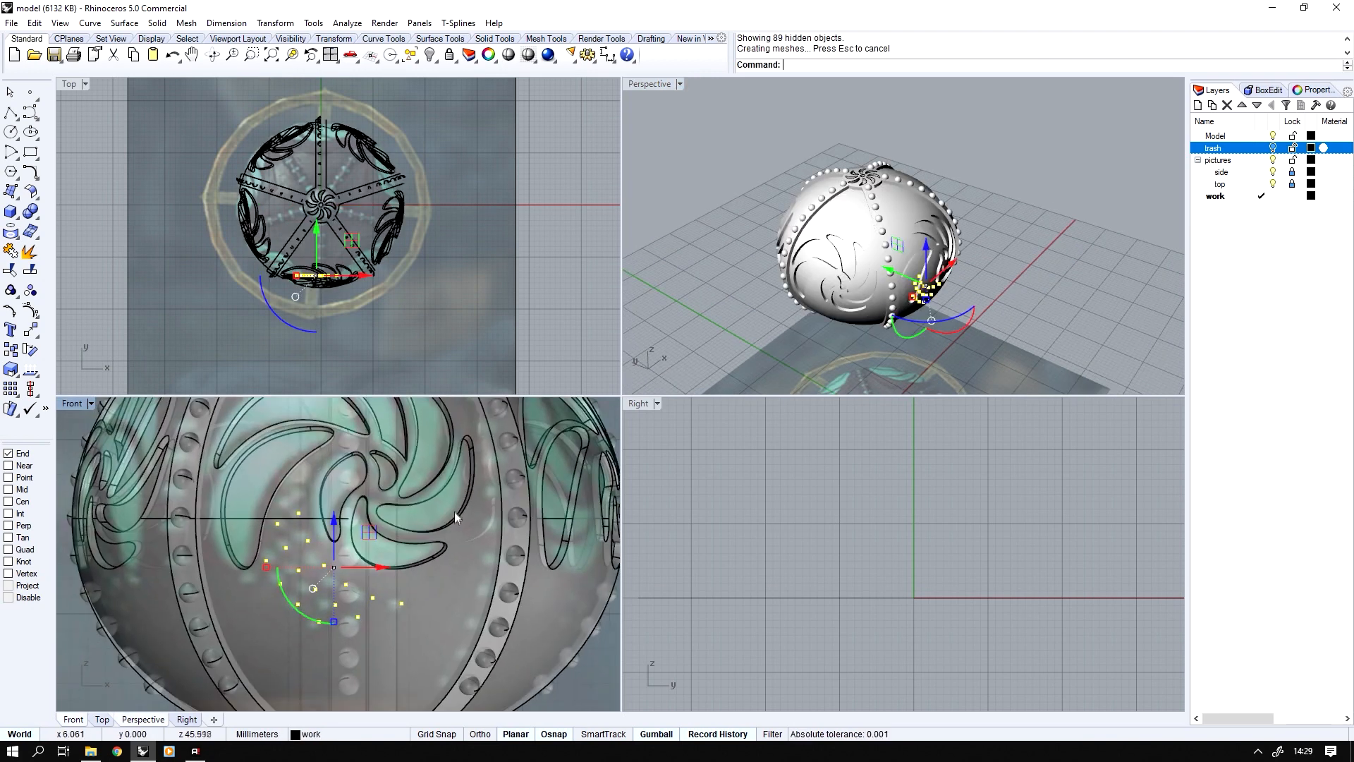
- Try to project the stud points onto the head from the Front view and check the result in the Perspective view
left_click(11, 232)
left_click(251, 620)
key("Return")
double_click(650, 83)
scroll(713, 225, "up", 3)
right_click_drag(714, 225, 638, 243)
scroll(714, 226, "down", 5)
- Hide the head surfaces to check the points inside, and undo both the hiding and the point projection
left_click(516, 317)
right_click_drag(517, 317, 515, 330)
left_click(430, 55)
left_click(430, 55)
scroll(502, 424, "up", 8)
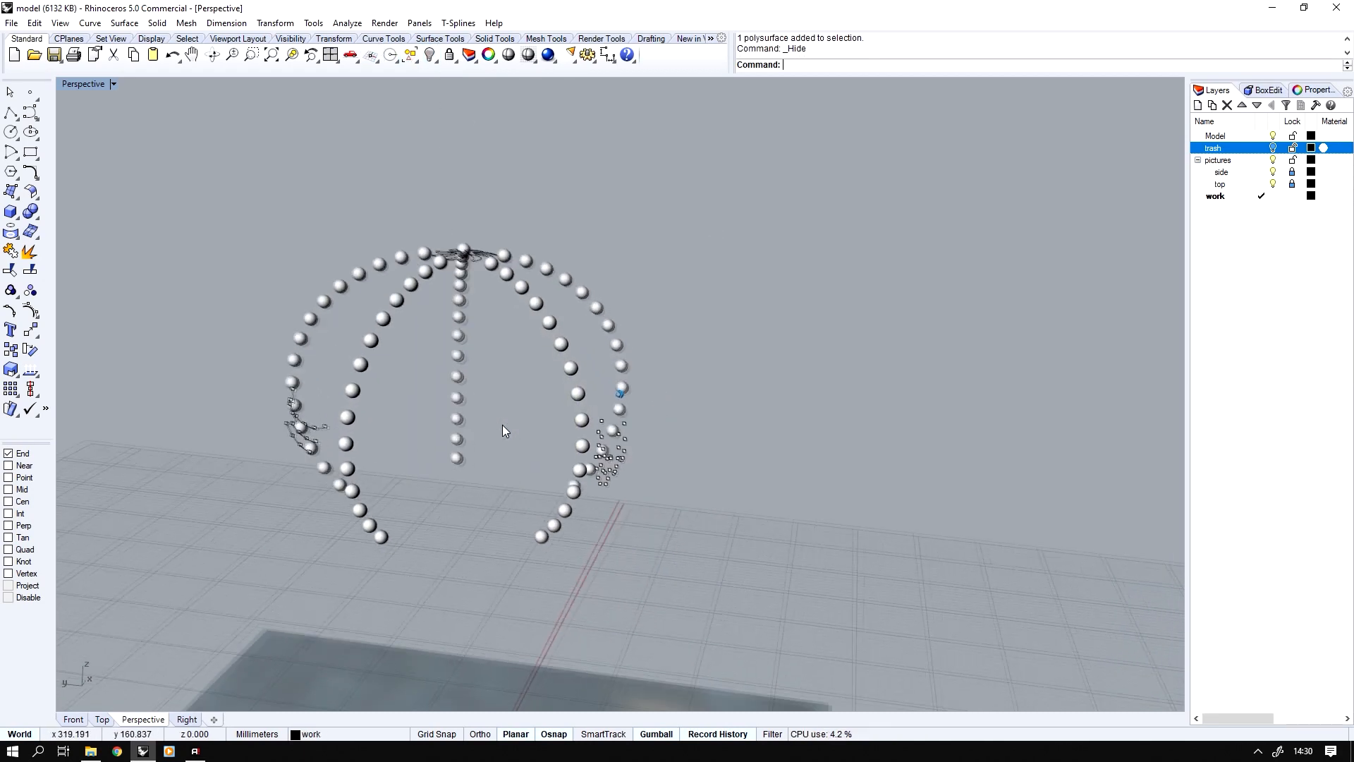
key("ctrl+z")
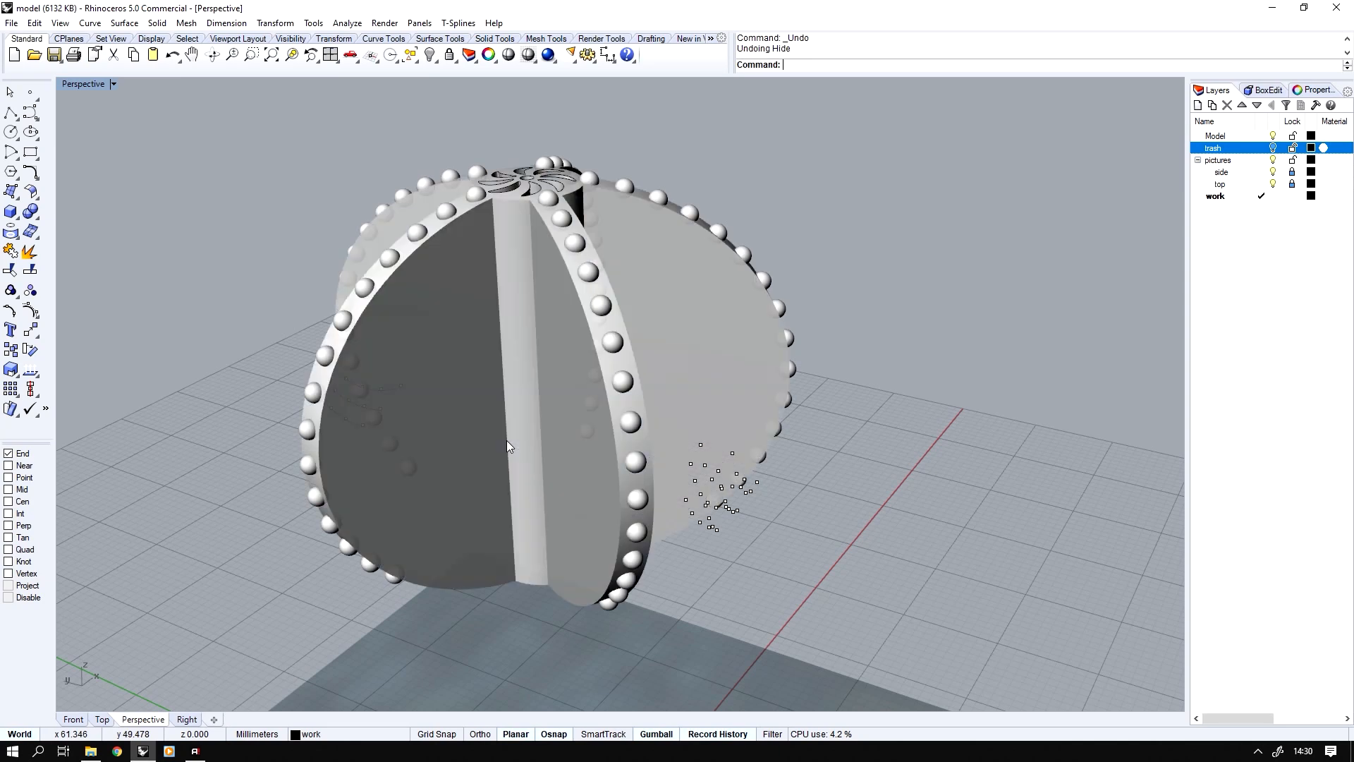
double_click(76, 82)
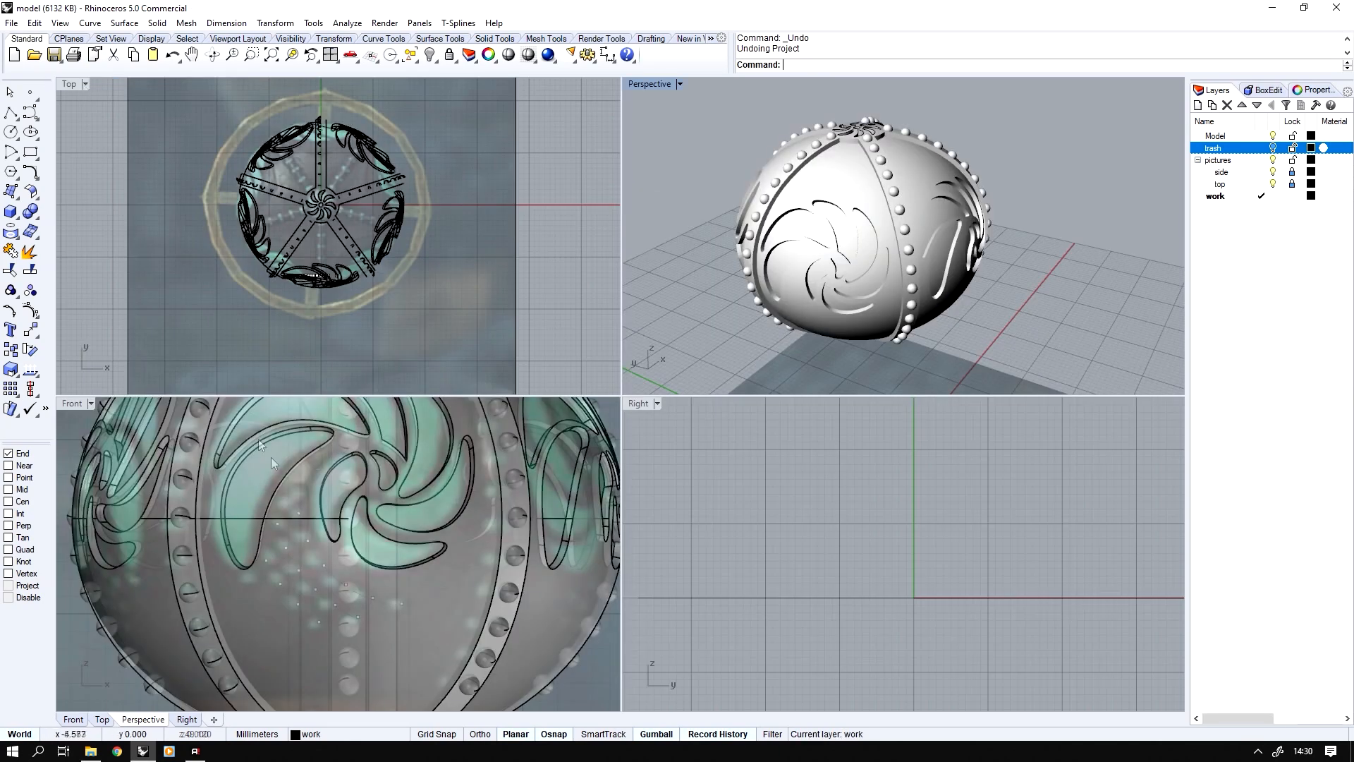
- Hide everything except the stud points and delete the stray curves left beside them
scroll(256, 590, "down", 5)
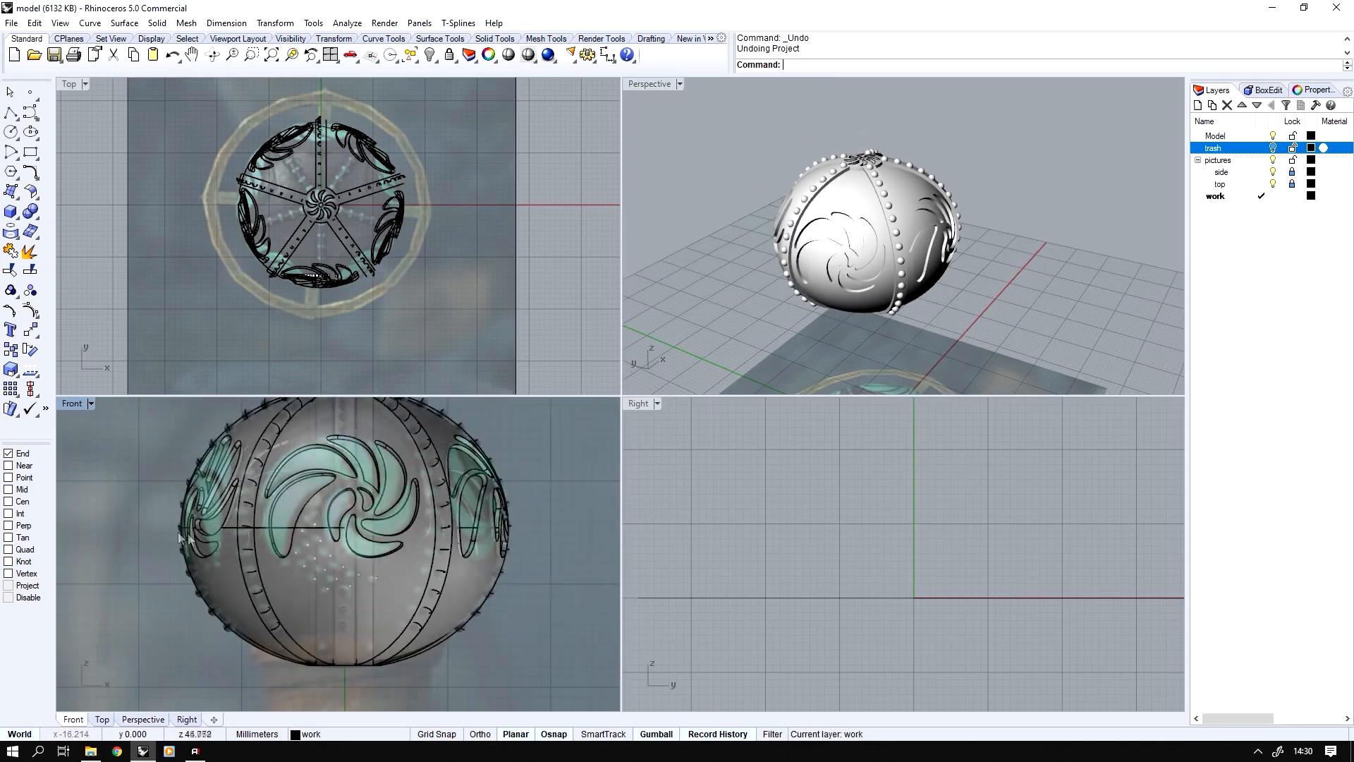
left_click(318, 588)
left_click(148, 460)
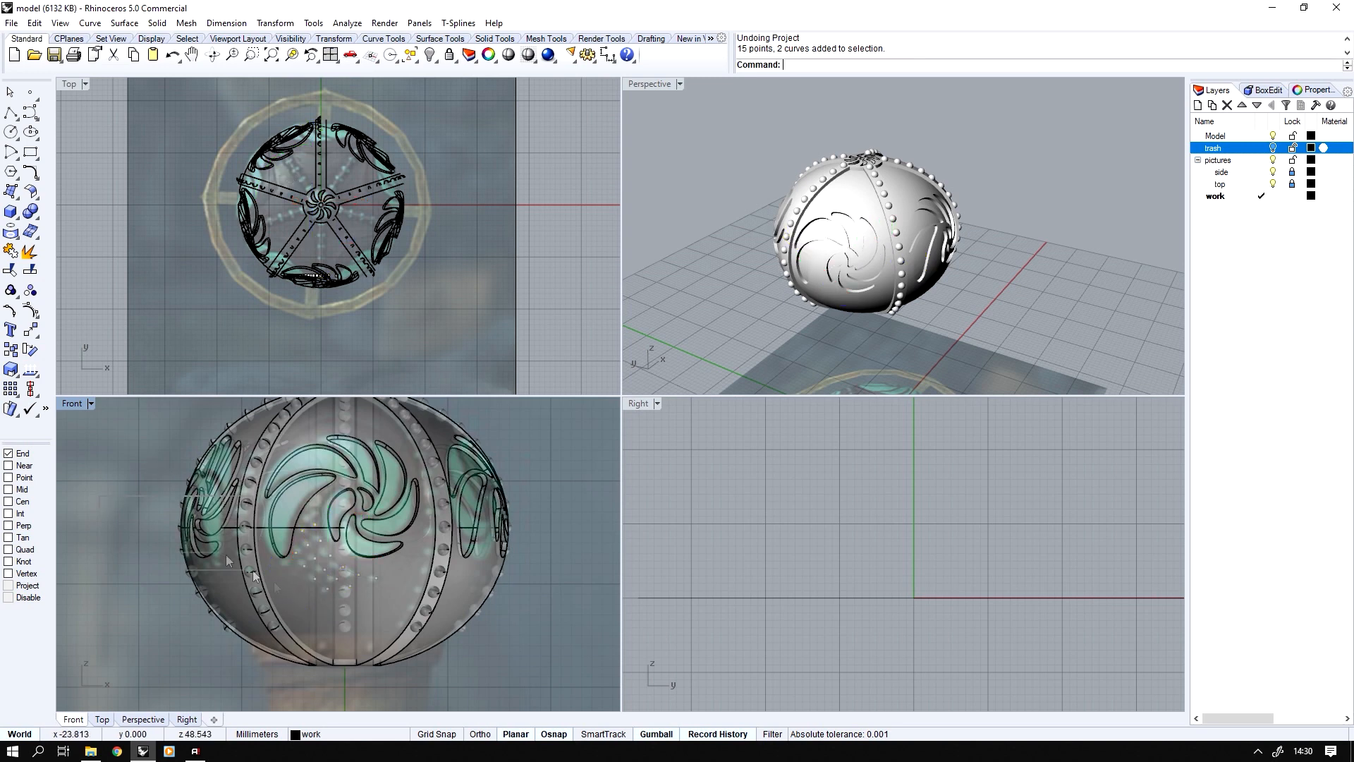
left_click_drag(398, 617, 398, 616)
right_click_drag(855, 270, 854, 271)
left_click(855, 271, "shift")
key("Delete")
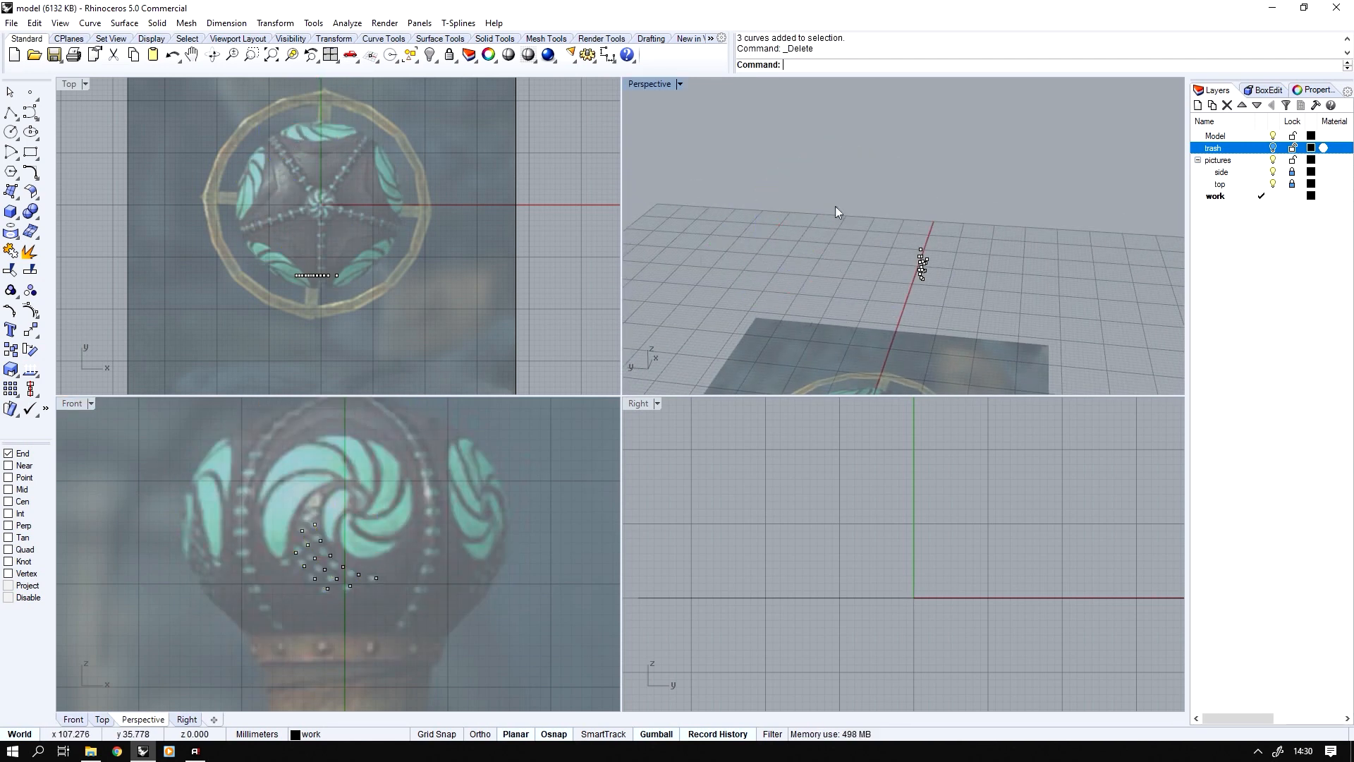
- Move the stud points farther forward, clear of the head, and show all the hidden objects
left_click_drag(894, 259, 980, 277)
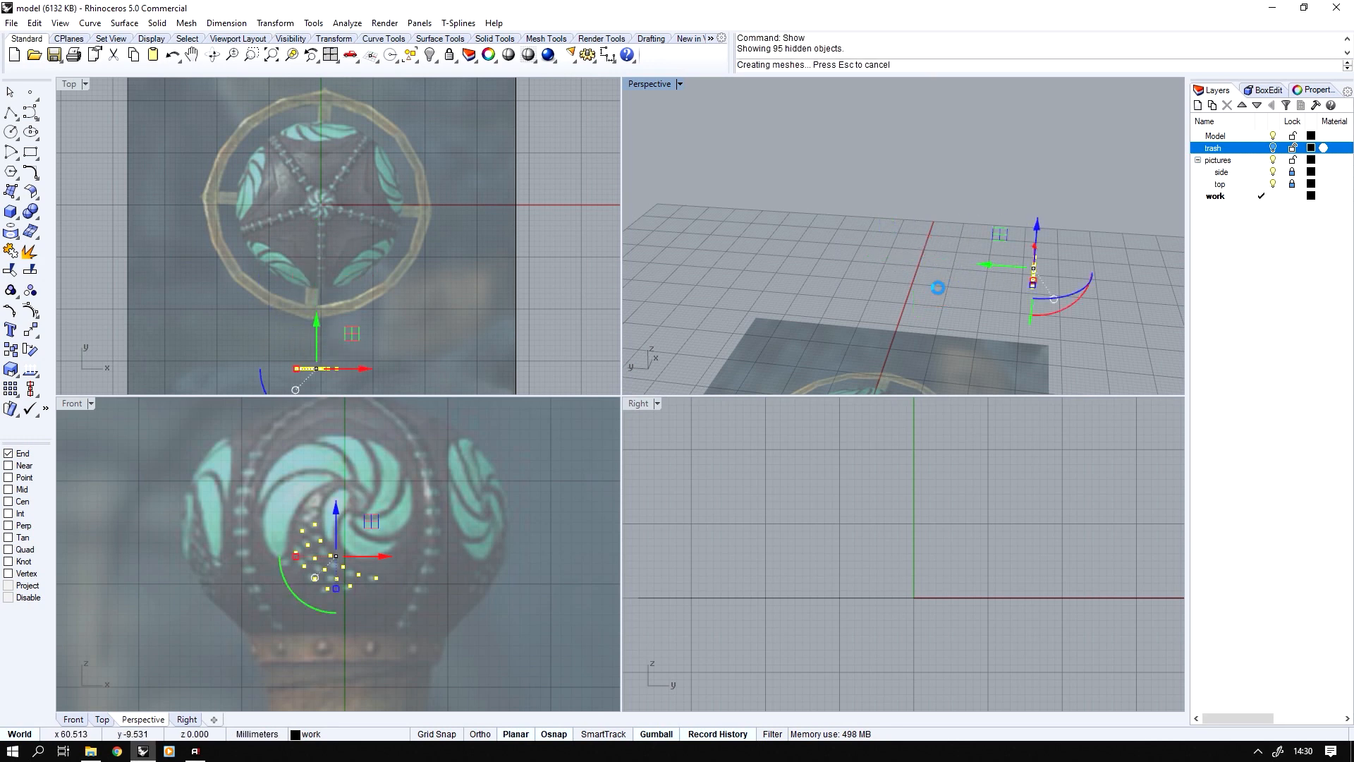
scroll(938, 288, "up", 2)
right_click_drag(993, 303, 973, 301)
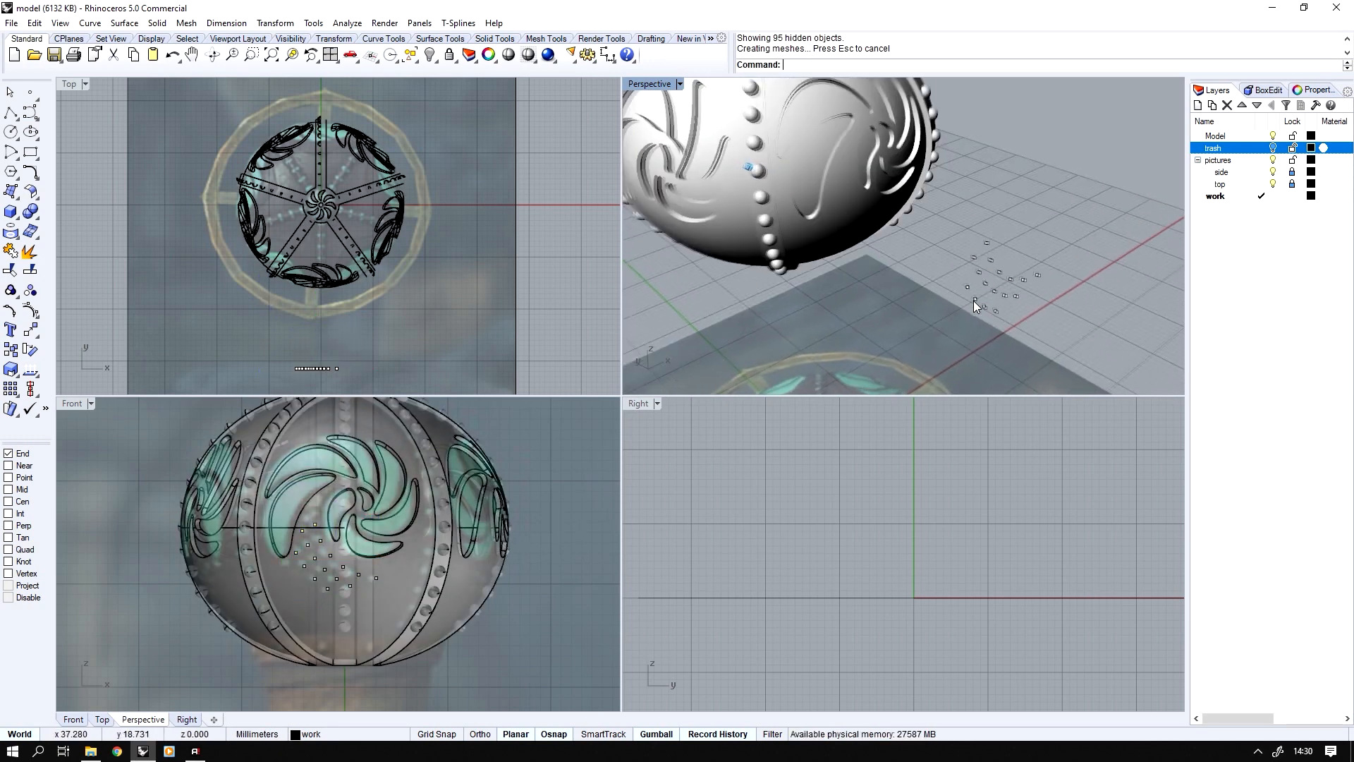
- Try to project the stud points onto the visible head geometry from the Front view, and undo the projection
left_click_drag(957, 225, 1092, 339)
left_click(10, 231)
left_click(307, 430)
key("Return")
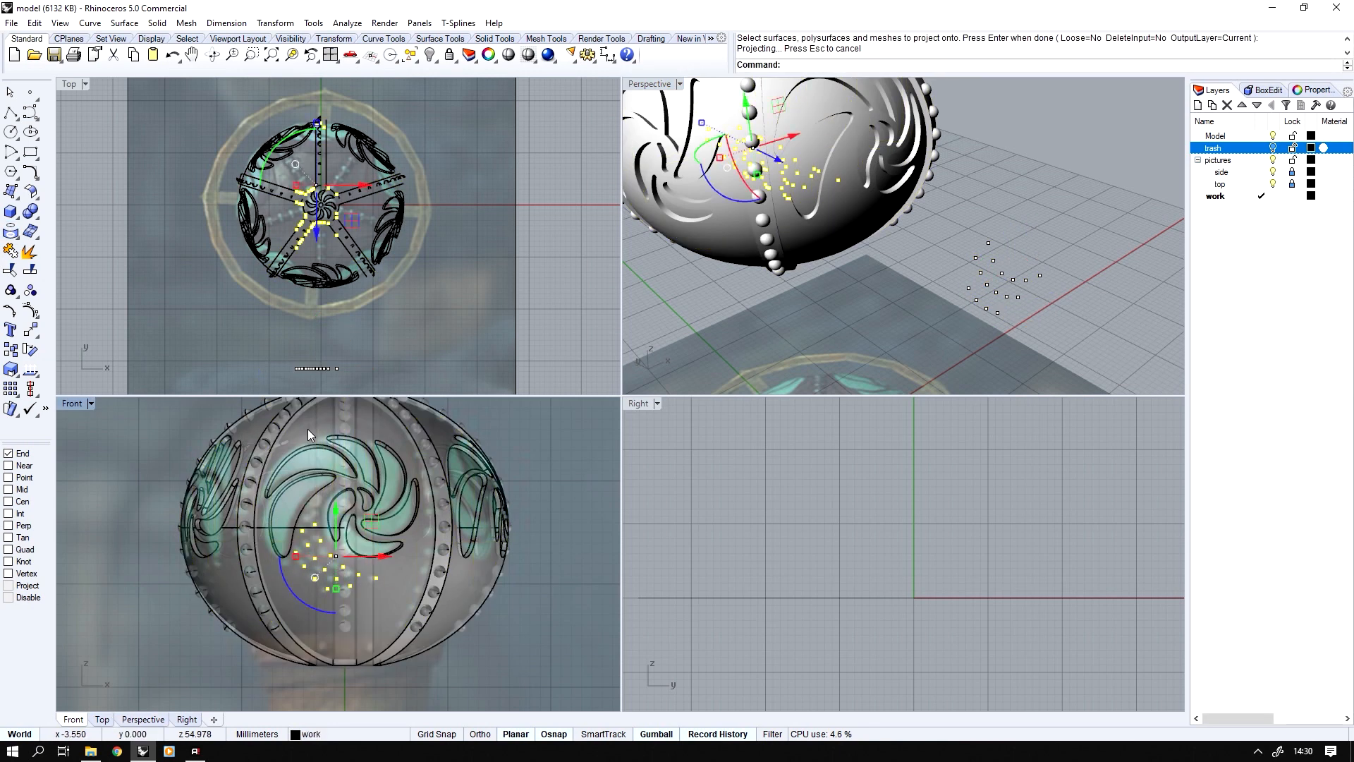
key("ctrl+z")
- Hide everything except the engraved head polysurface and the stud points in front of it
left_click_drag(1144, 220, 1143, 222)
key("ctrl+i")
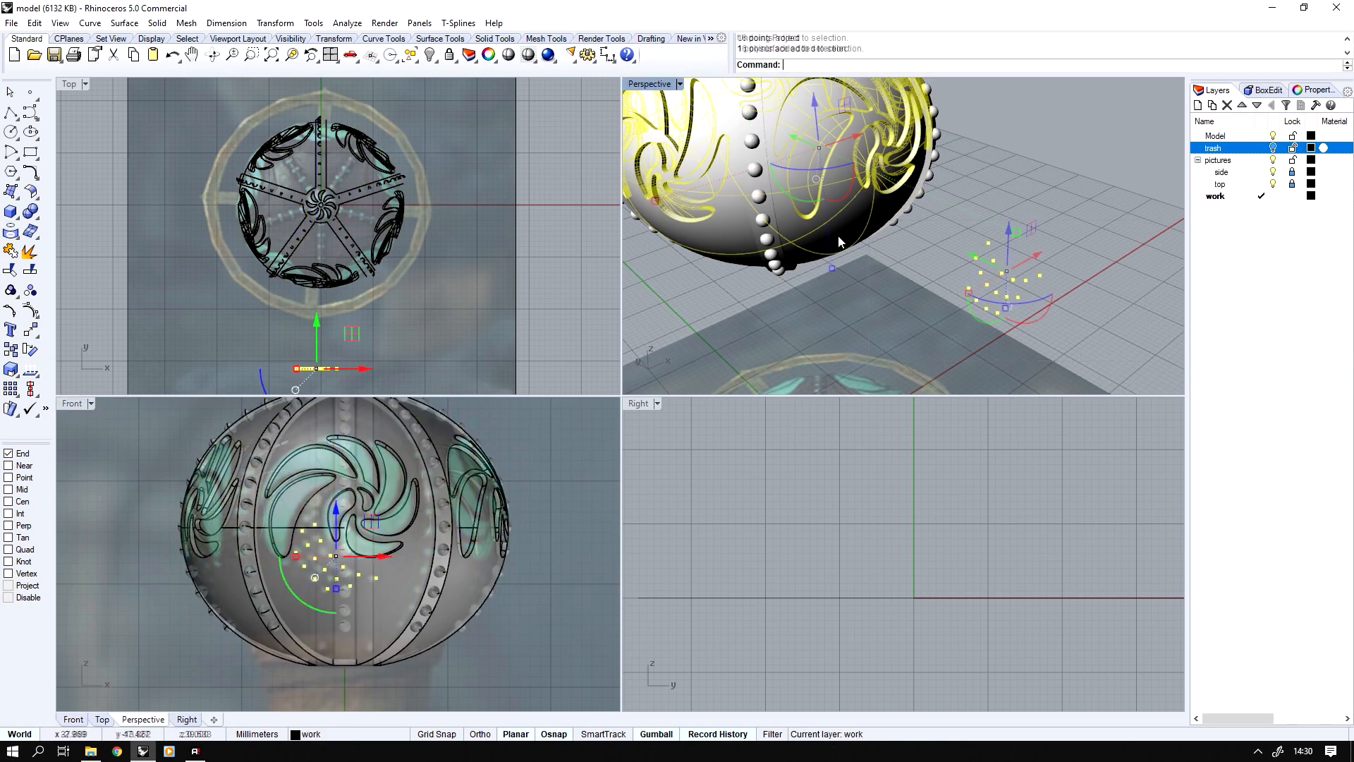
key("ctrl+h")
key("ctrl+i")
- Project the stud points onto the engraved head polysurface along the Front view direction
left_click(11, 251)
left_click(826, 233)
key("Return")
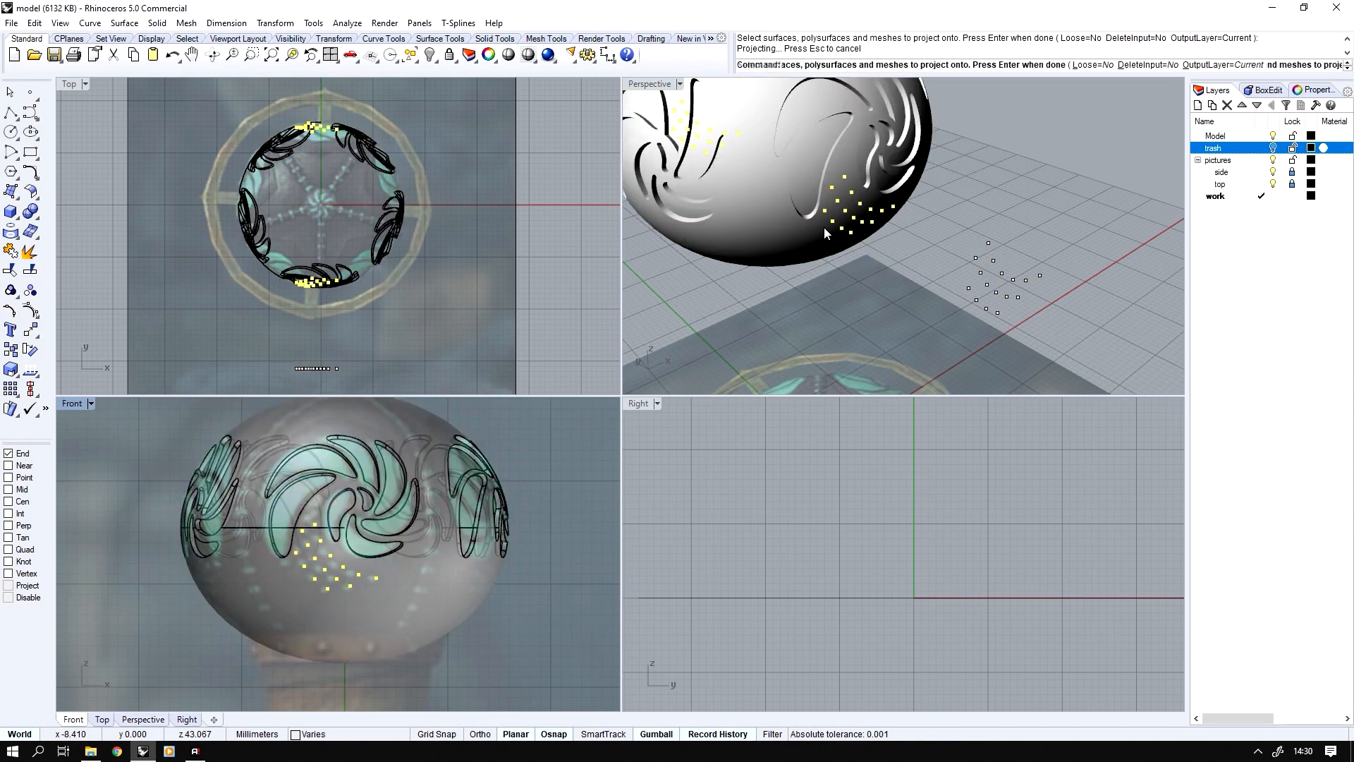
- Delete the original floating points and the copies projected onto the back of the head, keeping only those on its front
key("ctrl+m")
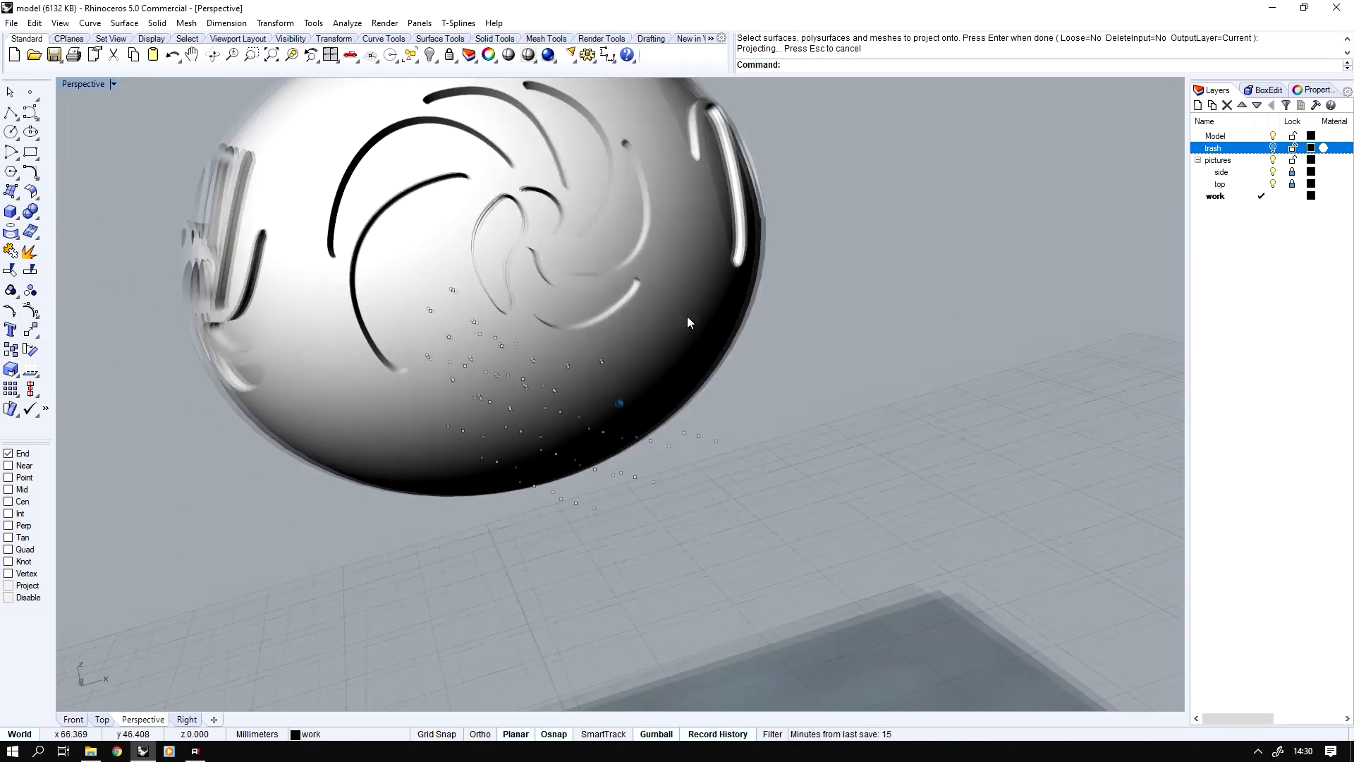
key("Left")
key("Left")
key("Left")
key("Left")
left_click_drag(781, 285, 910, 508)
key("Delete")
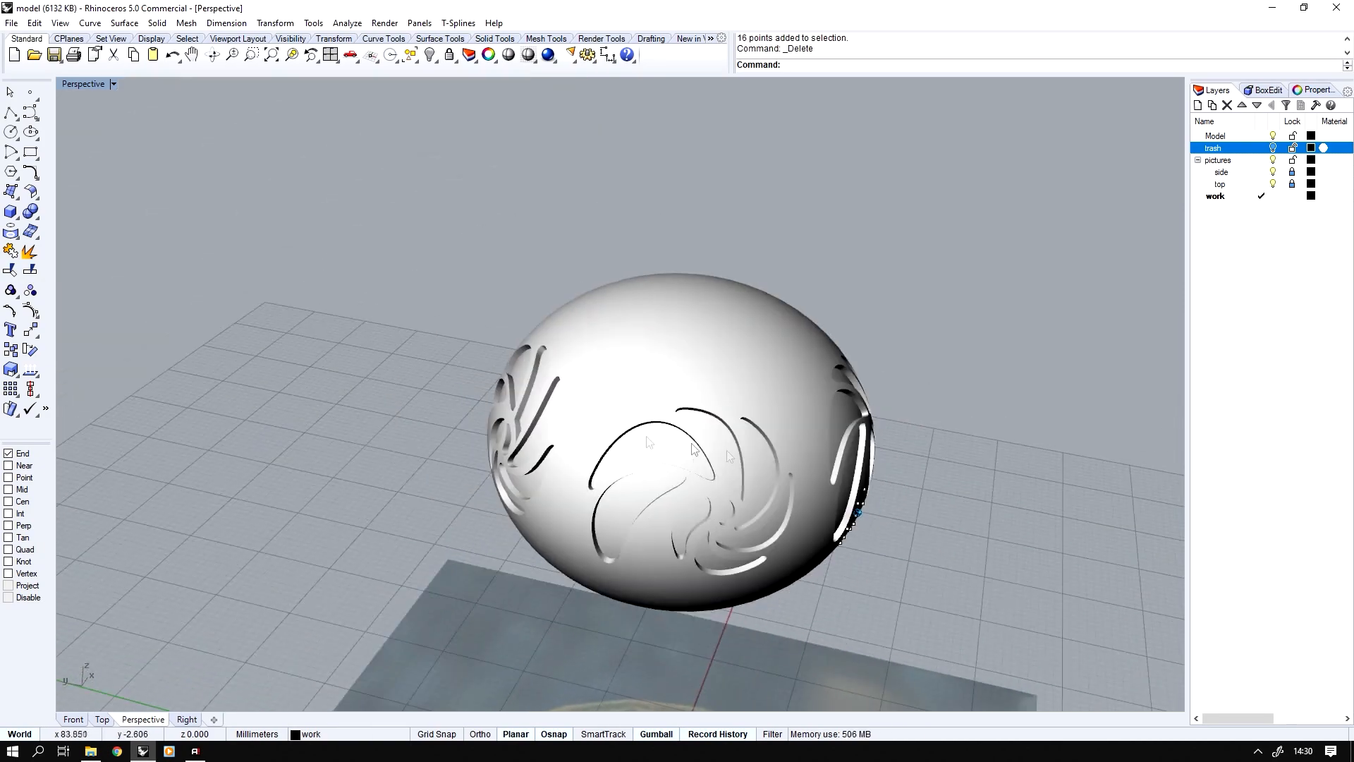
left_click_drag(353, 288, 625, 641)
right_click_drag(580, 520, 580, 521)
key("Delete")
- Create a small solid cylinder in front of the head in the Top view and size it to 0.6 × 0.6 × 1 mm
scroll(580, 521, "up", 3)
right_click_drag(620, 394, 619, 384)
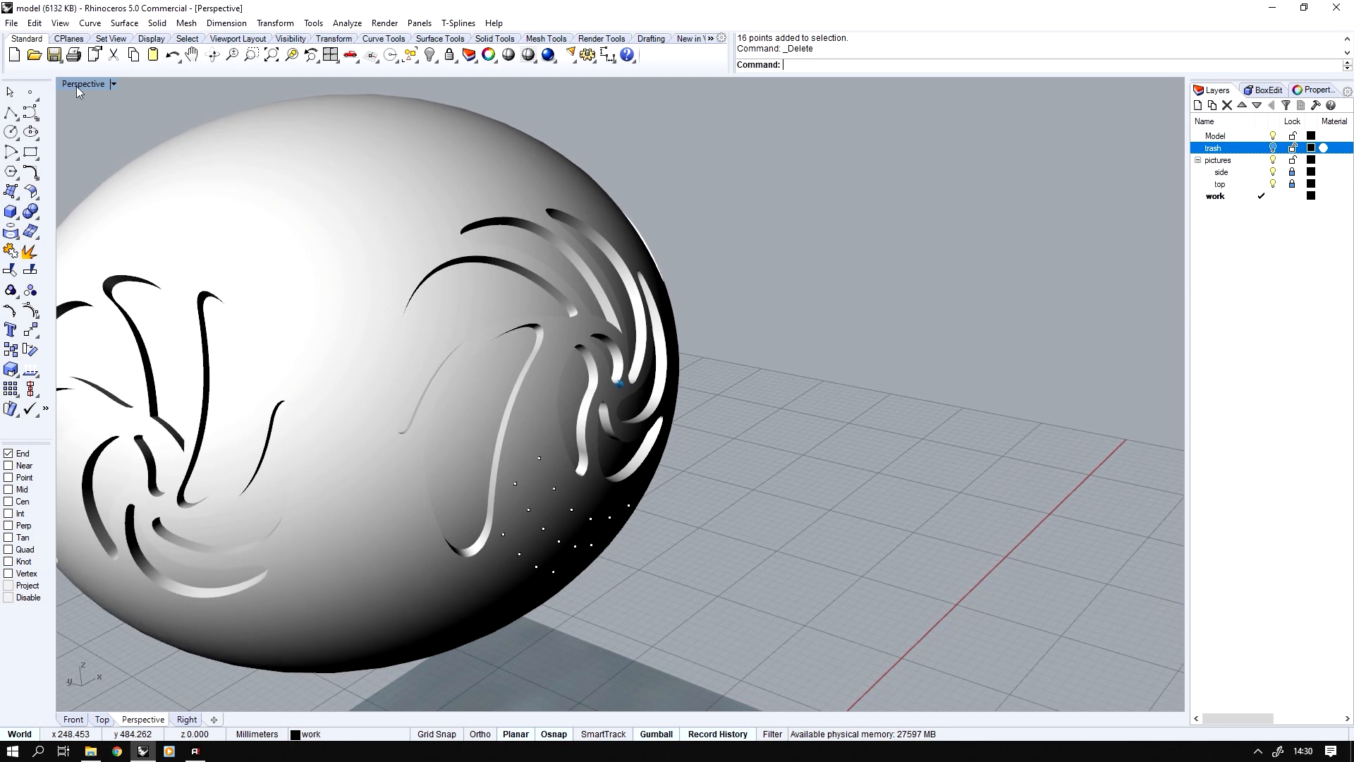
double_click(76, 85)
scroll(256, 218, "up", 6)
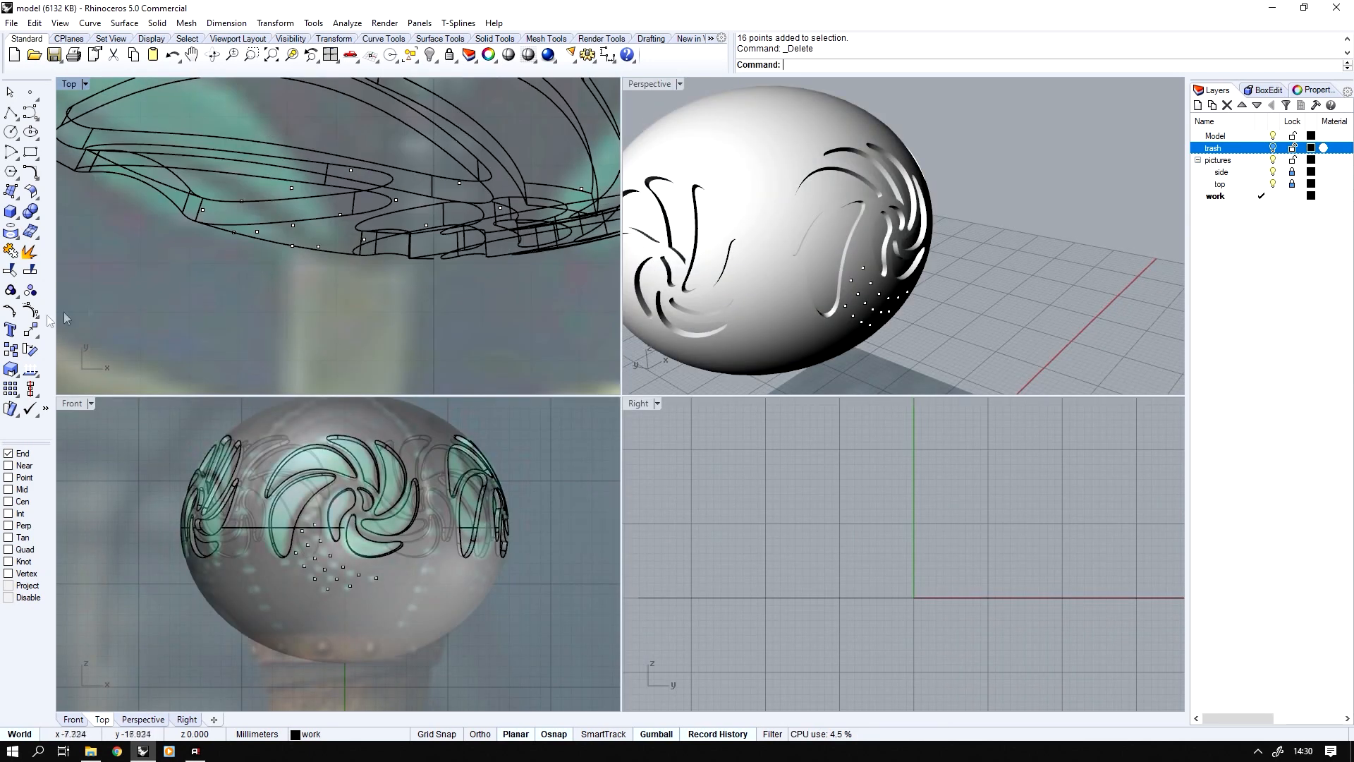
left_click(11, 212)
left_click(72, 222)
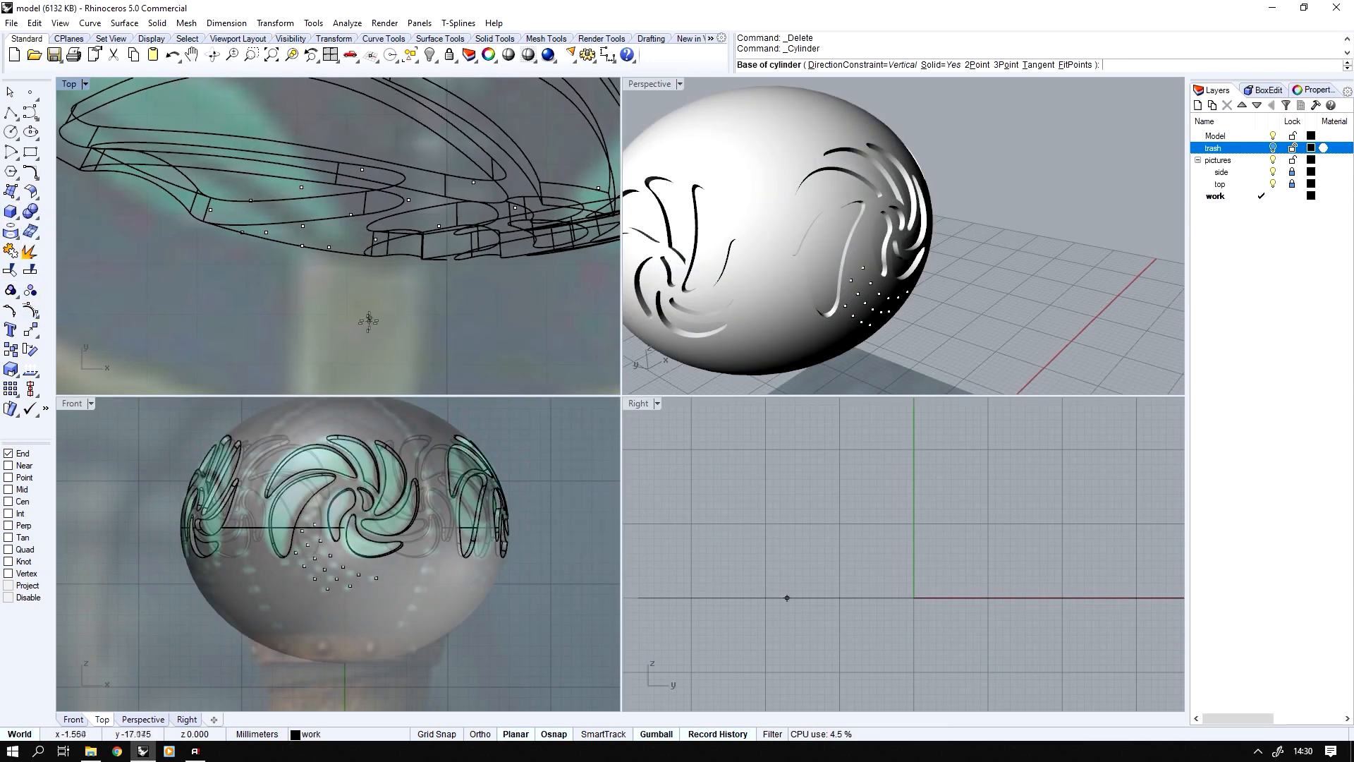
left_click(331, 314)
key("Return")
key("Return")
left_click(1262, 90)
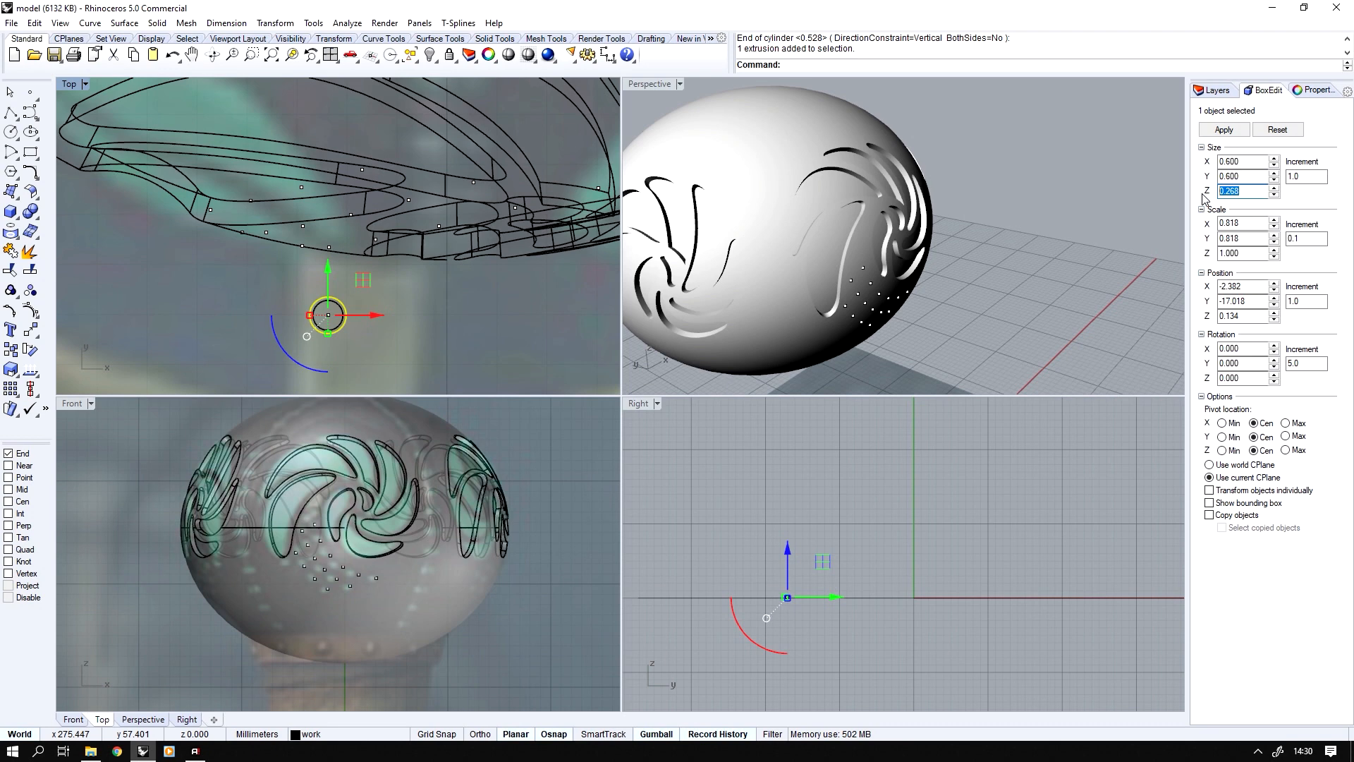
left_click(907, 346)
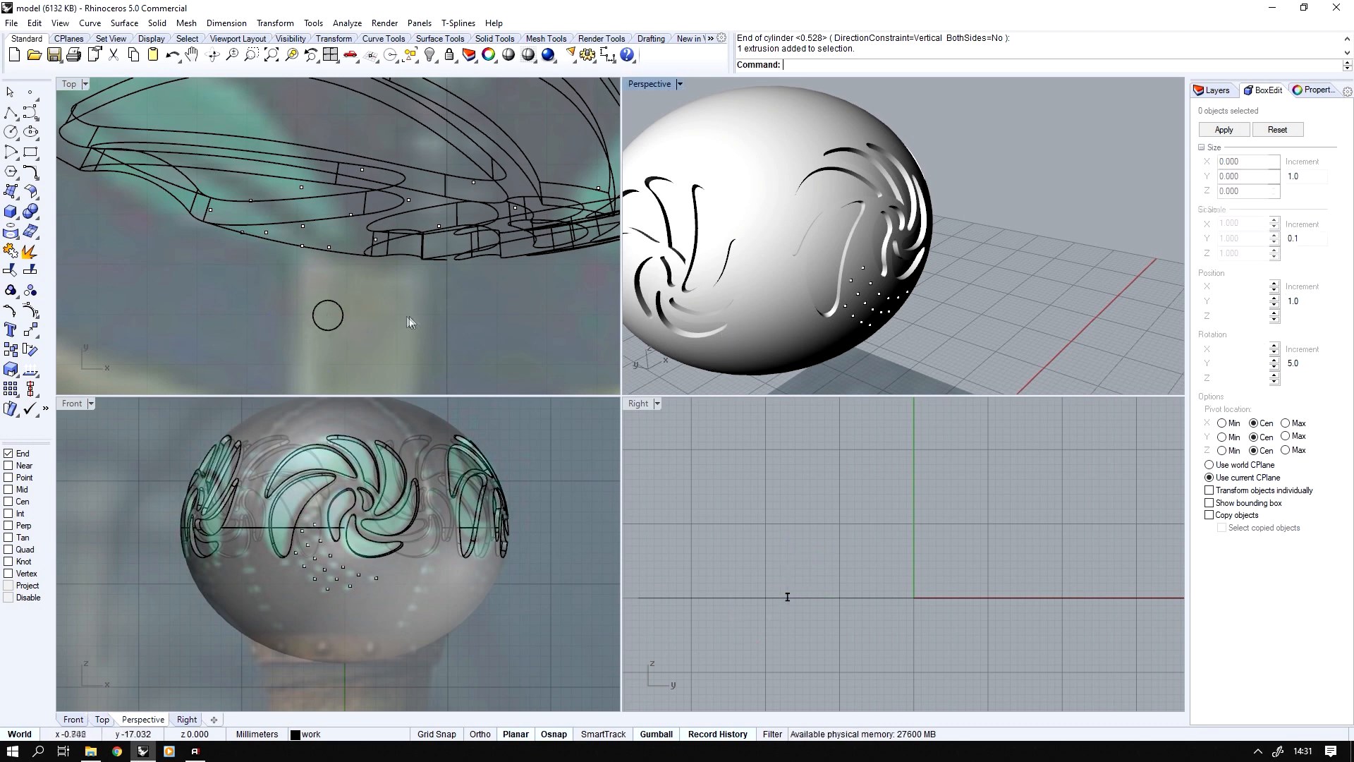
- Raise the cylinder in the Front view to a height of about 39.4 mm, just below the stud points
left_click(341, 322)
scroll(307, 481, "down", 4)
scroll(366, 538, "down", 5)
left_click_drag(318, 649, 321, 506)
scroll(320, 506, "up", 15)
left_click_drag(359, 666, 369, 633)
scroll(368, 633, "up", 4)
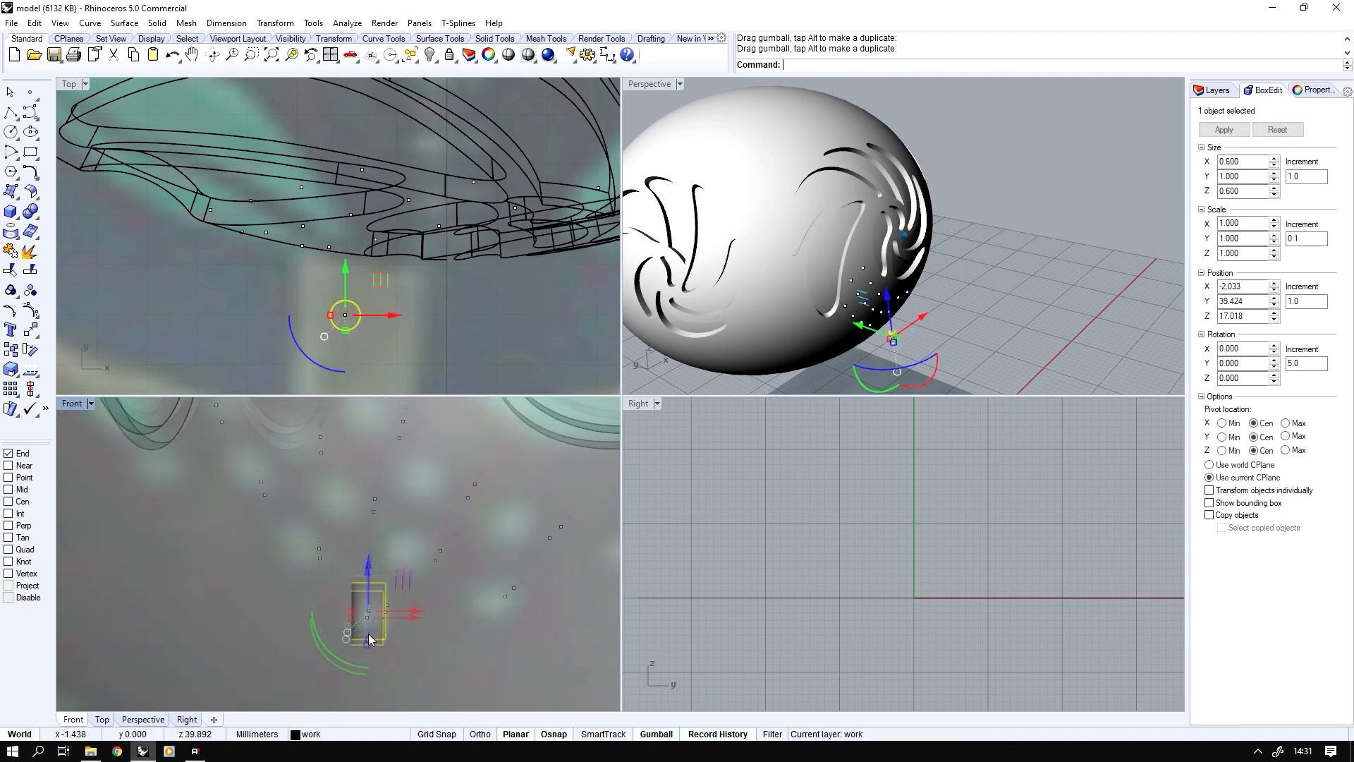
- Scale the cylinder in 2D about its centre to a diameter of about 0.715 mm
scroll(905, 286, "up", 5)
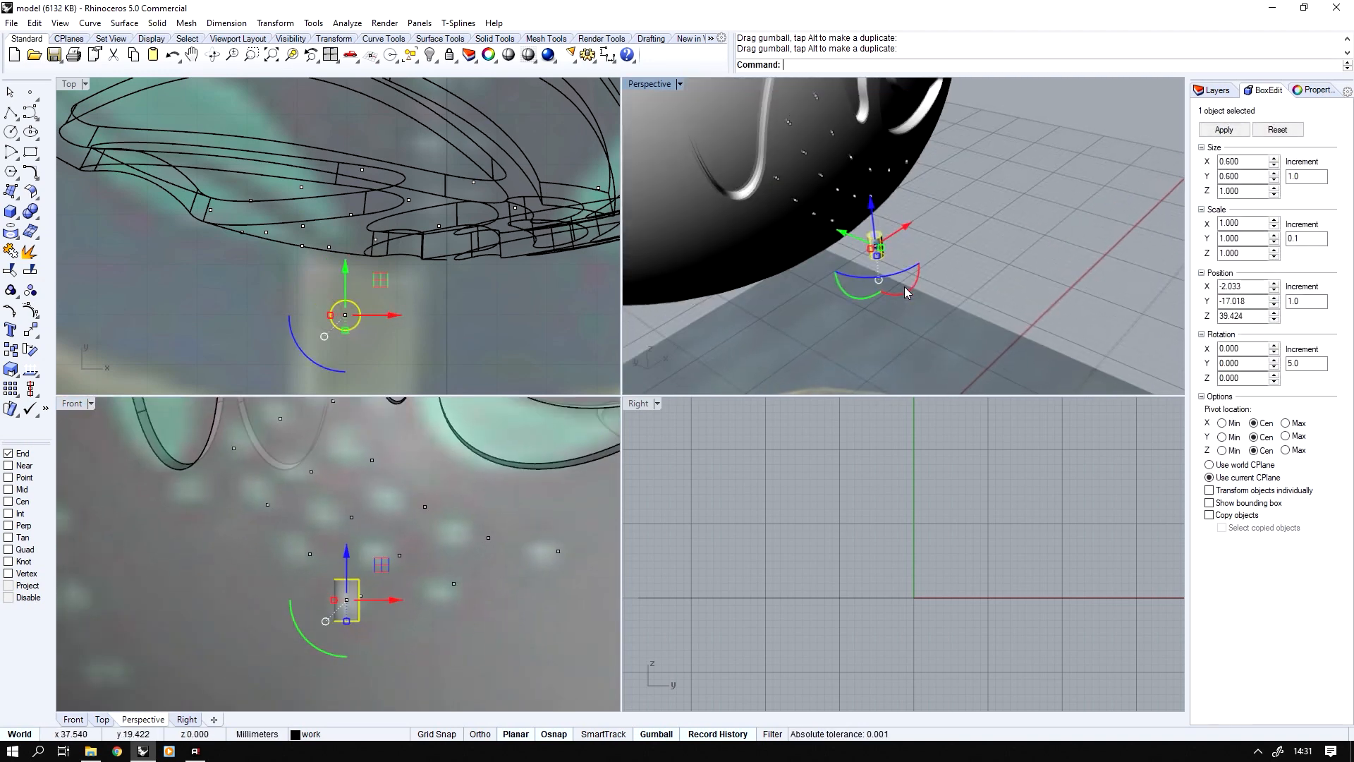
scroll(409, 390, "up", 3)
scroll(91, 340, "up", 1)
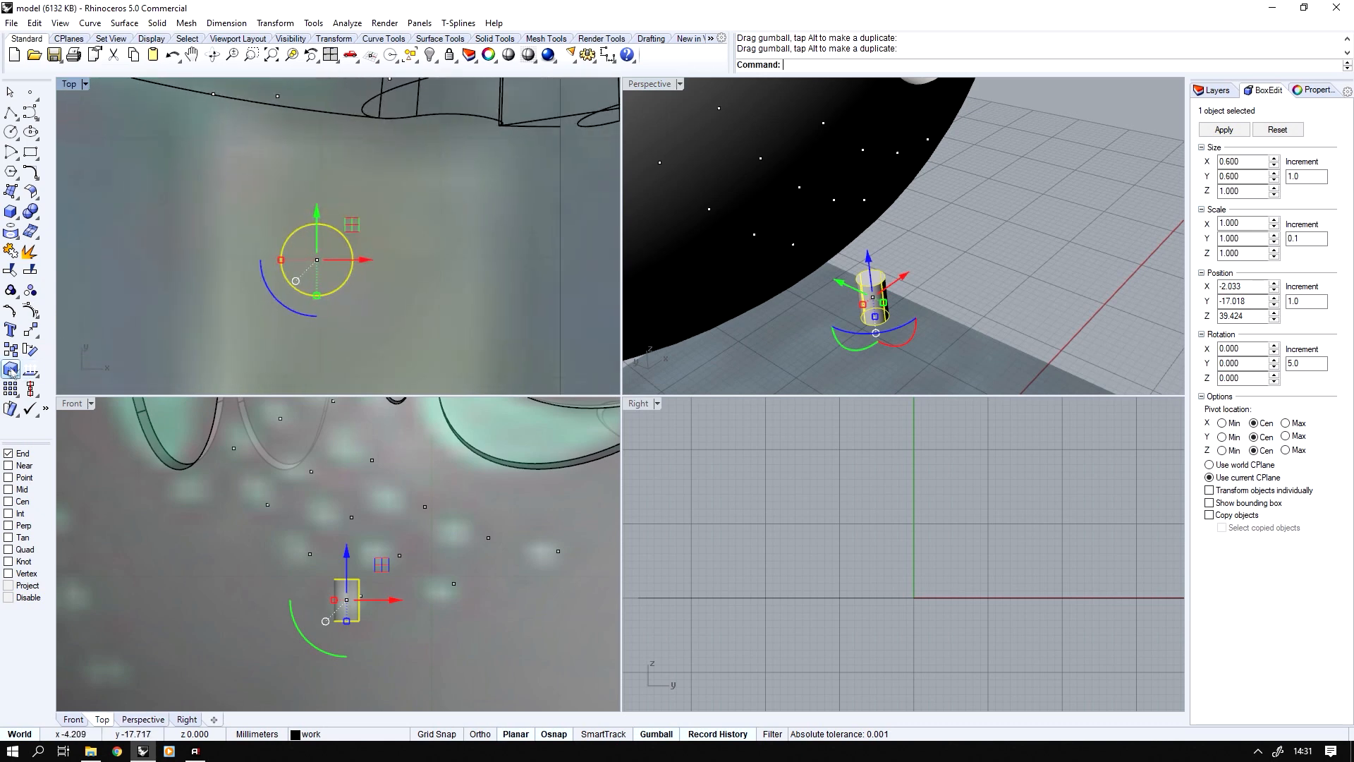
right_click(10, 369)
right_click(21, 502)
left_click(317, 260)
left_click(385, 276)
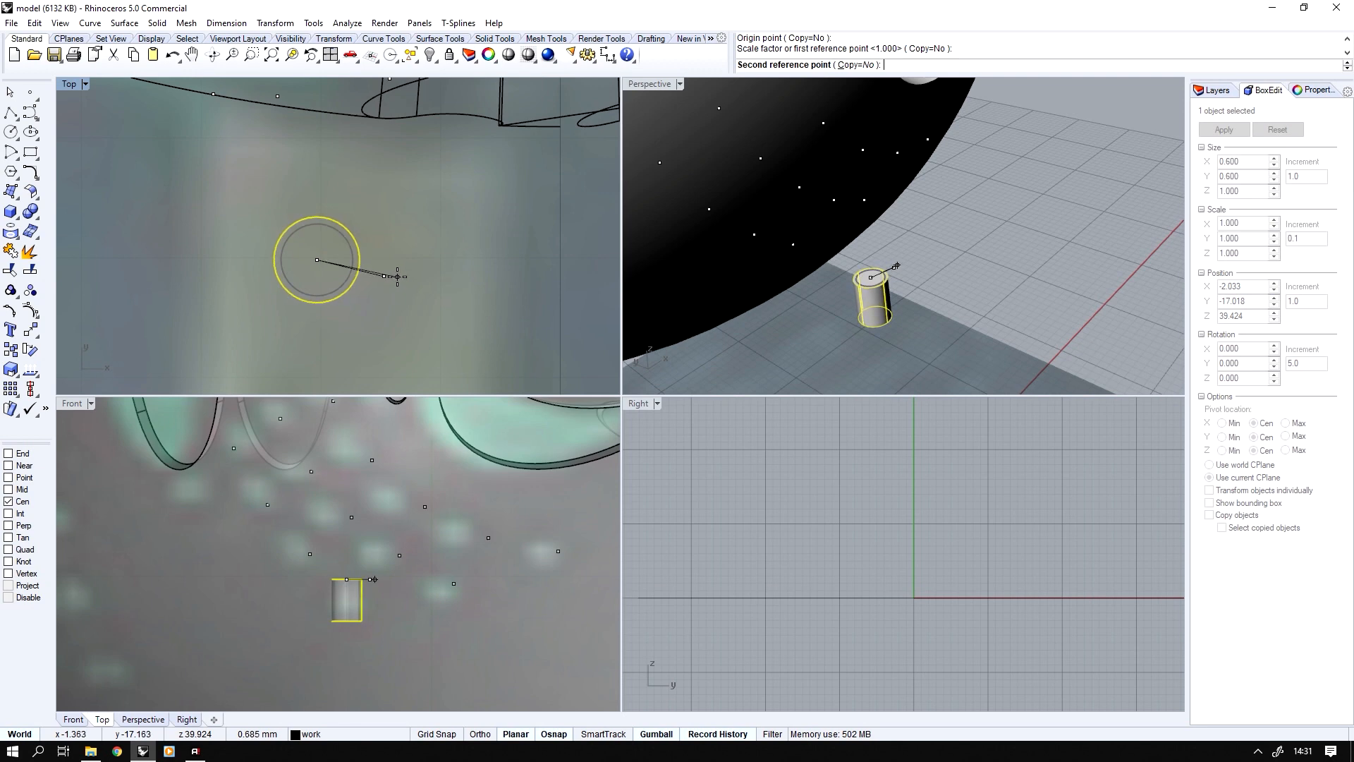
left_click(398, 276)
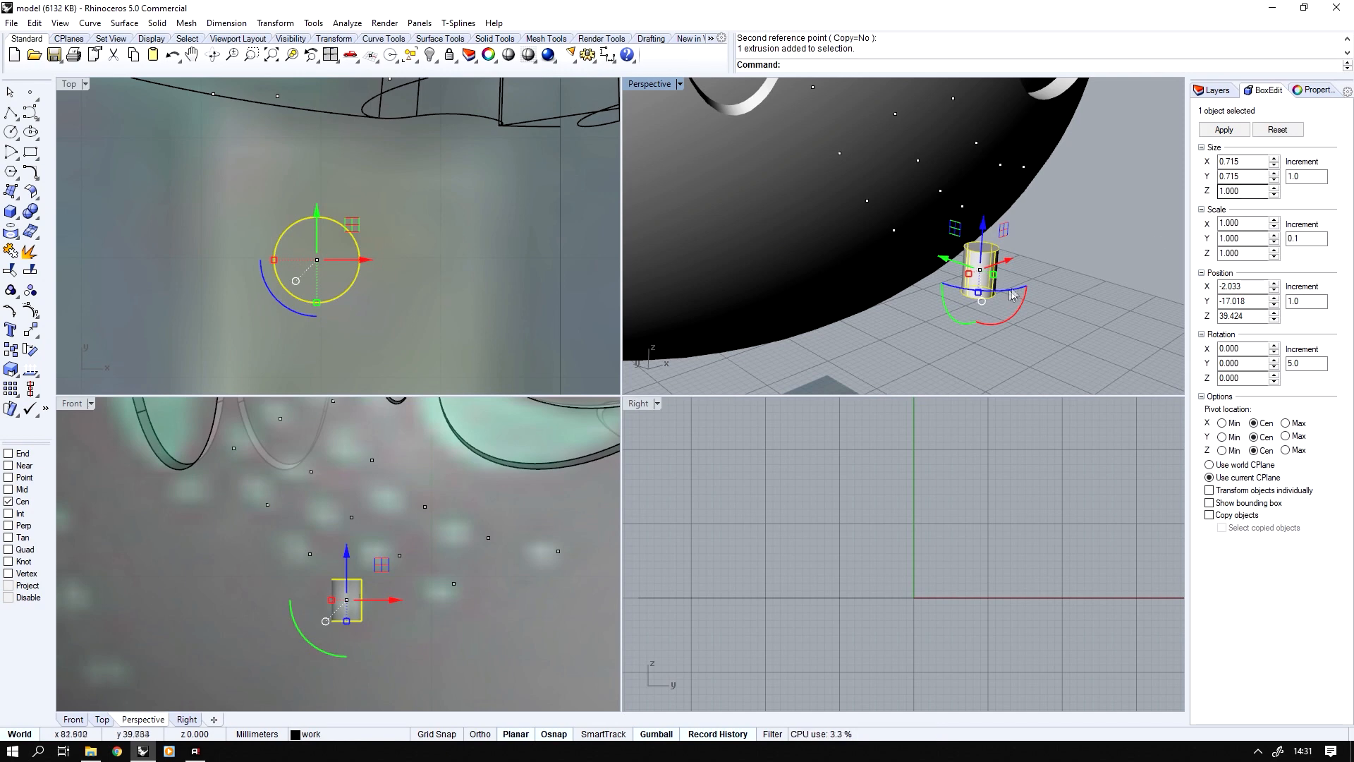
- Try to fillet the cylinder's bottom edge with a 0.25 mm radius, and undo the fillet
left_click(748, 290)
left_click(31, 211)
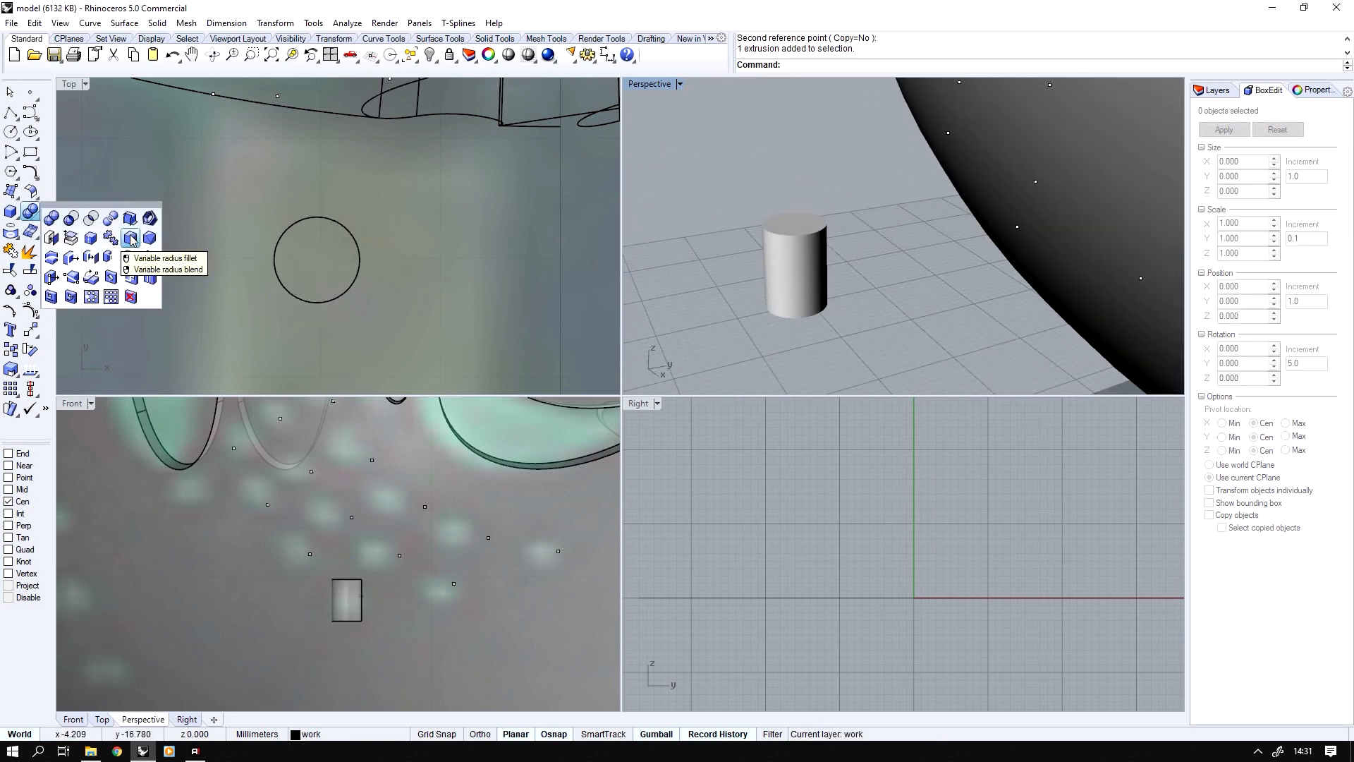
left_click(131, 240)
left_click(824, 318)
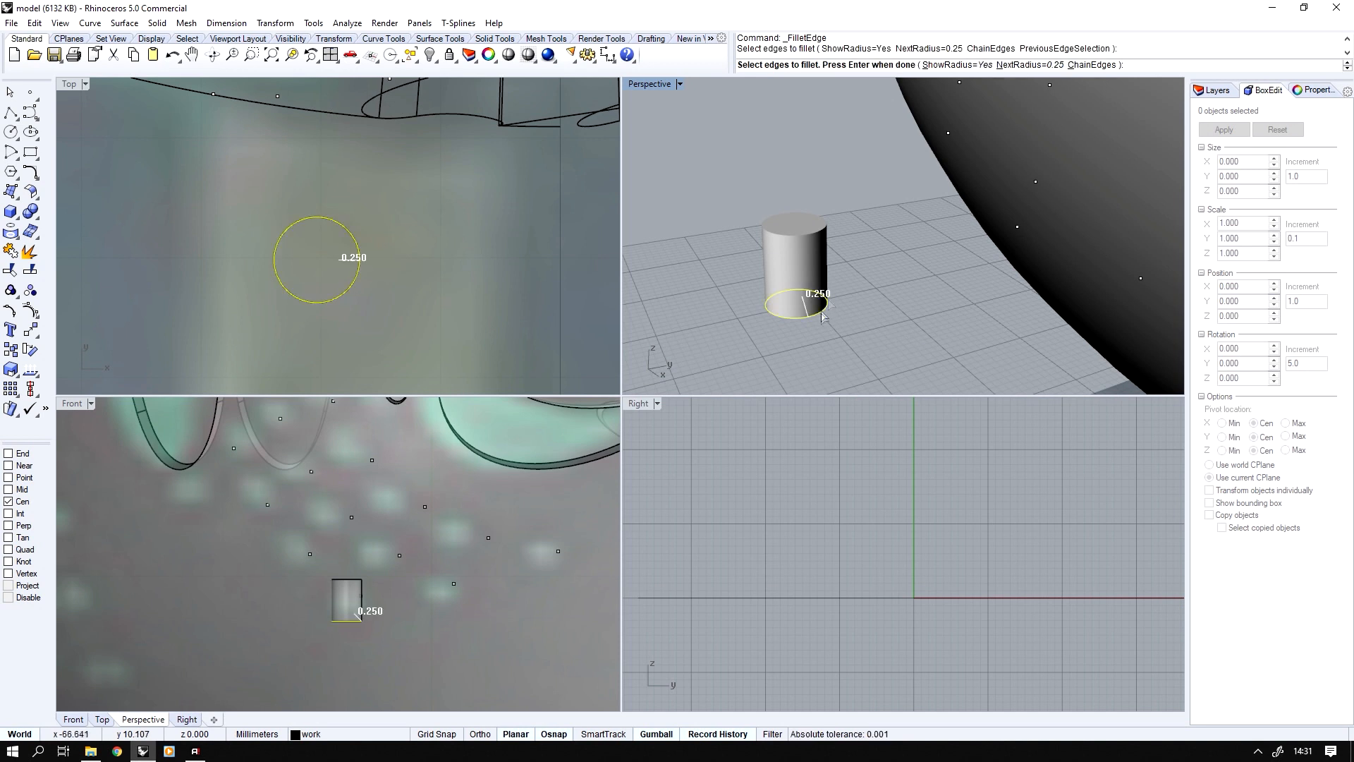
key("Return")
key("Return")
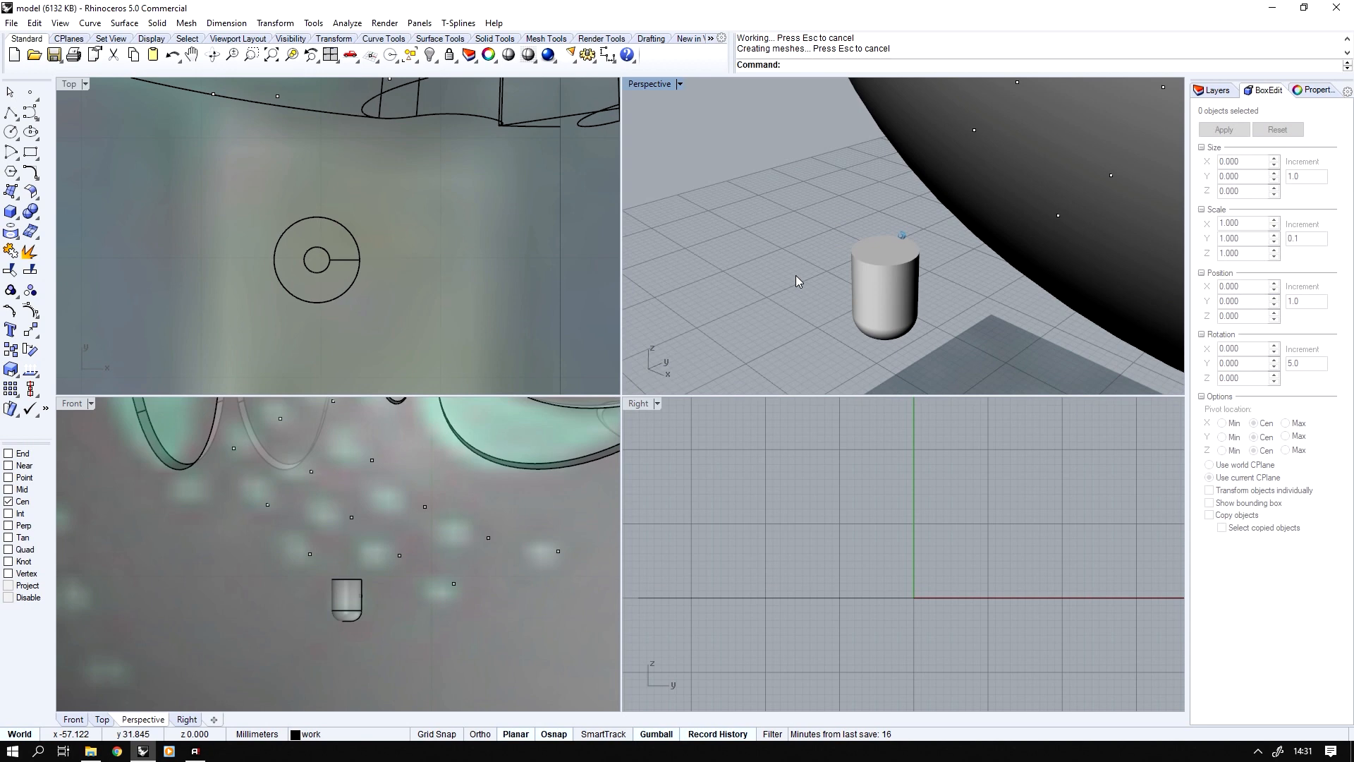
key("ctrl+z")
- Set the Perspective view to Shaded display and extract a circular isocurve around the cylinder's side at mid-height
left_click(650, 84)
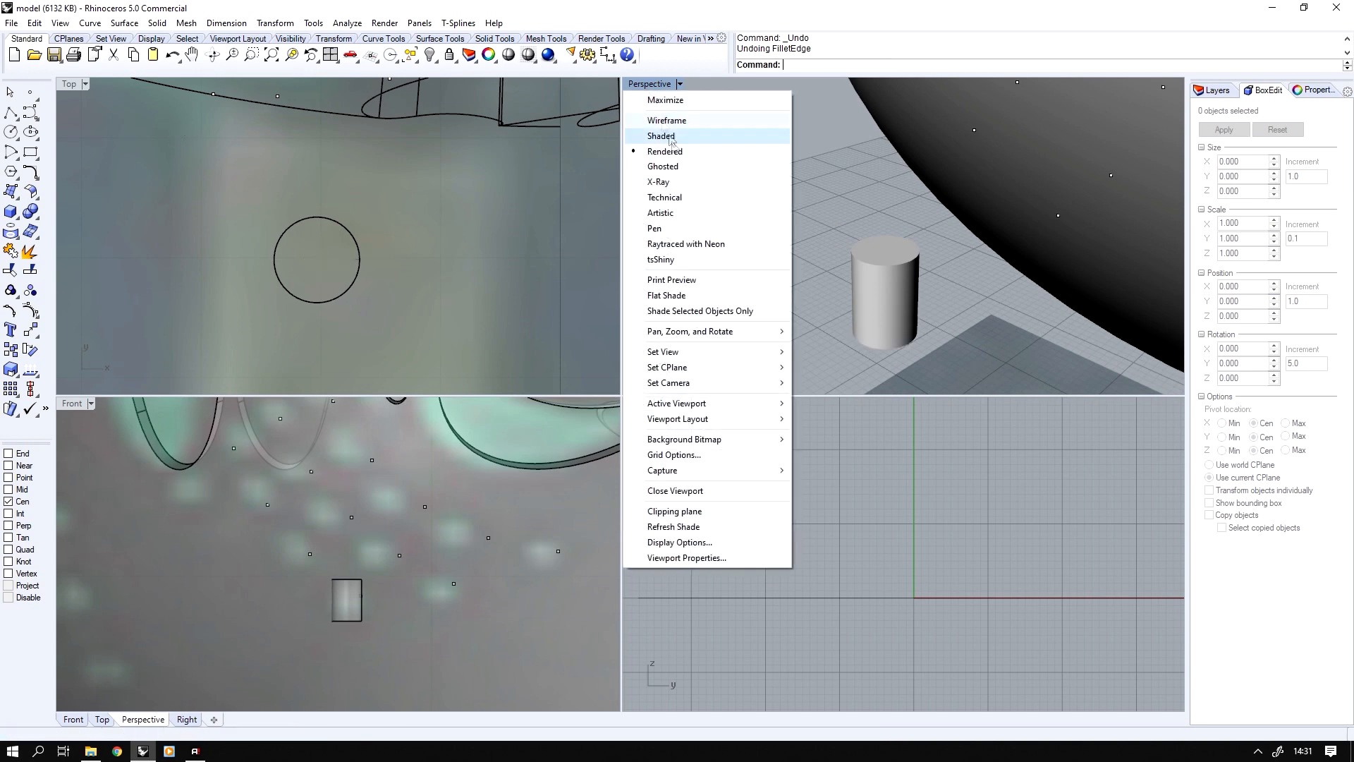
left_click(675, 140)
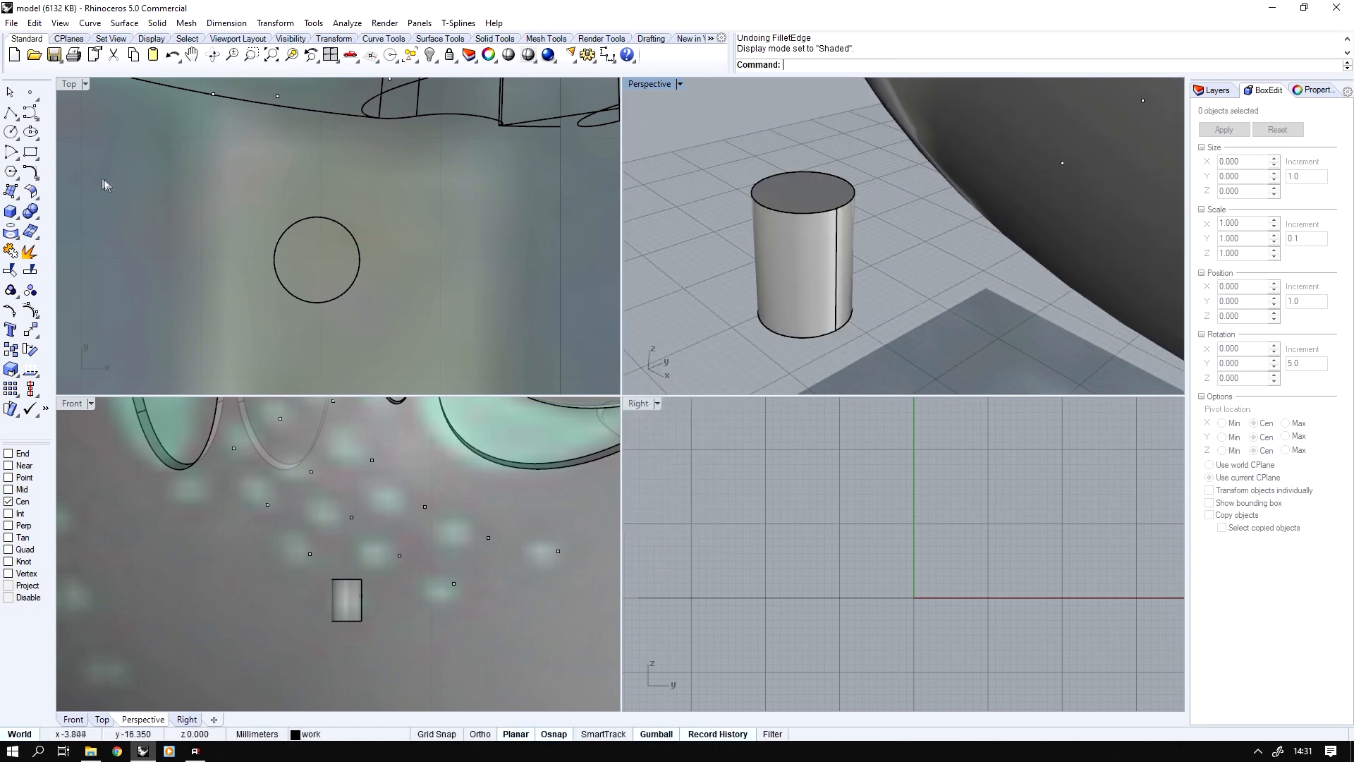
middle_click(850, 245)
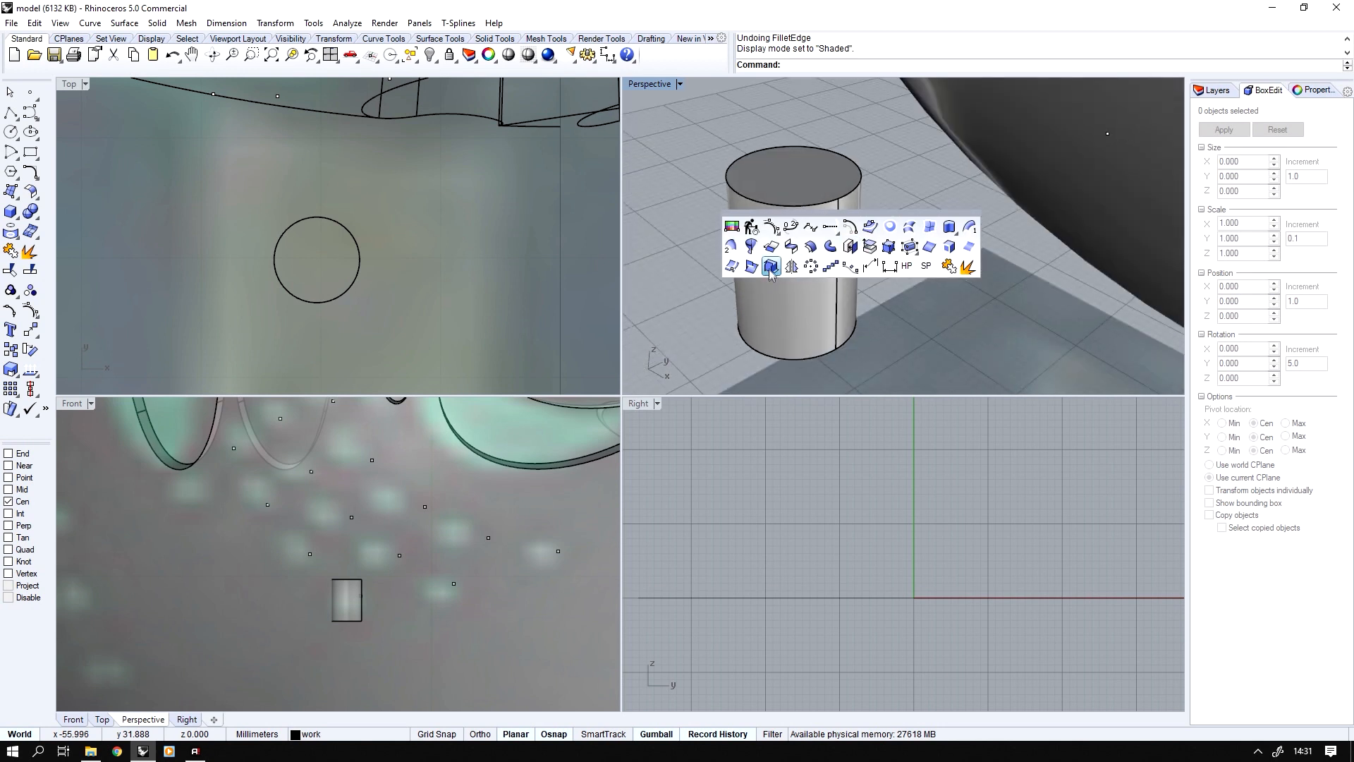
left_click(730, 266)
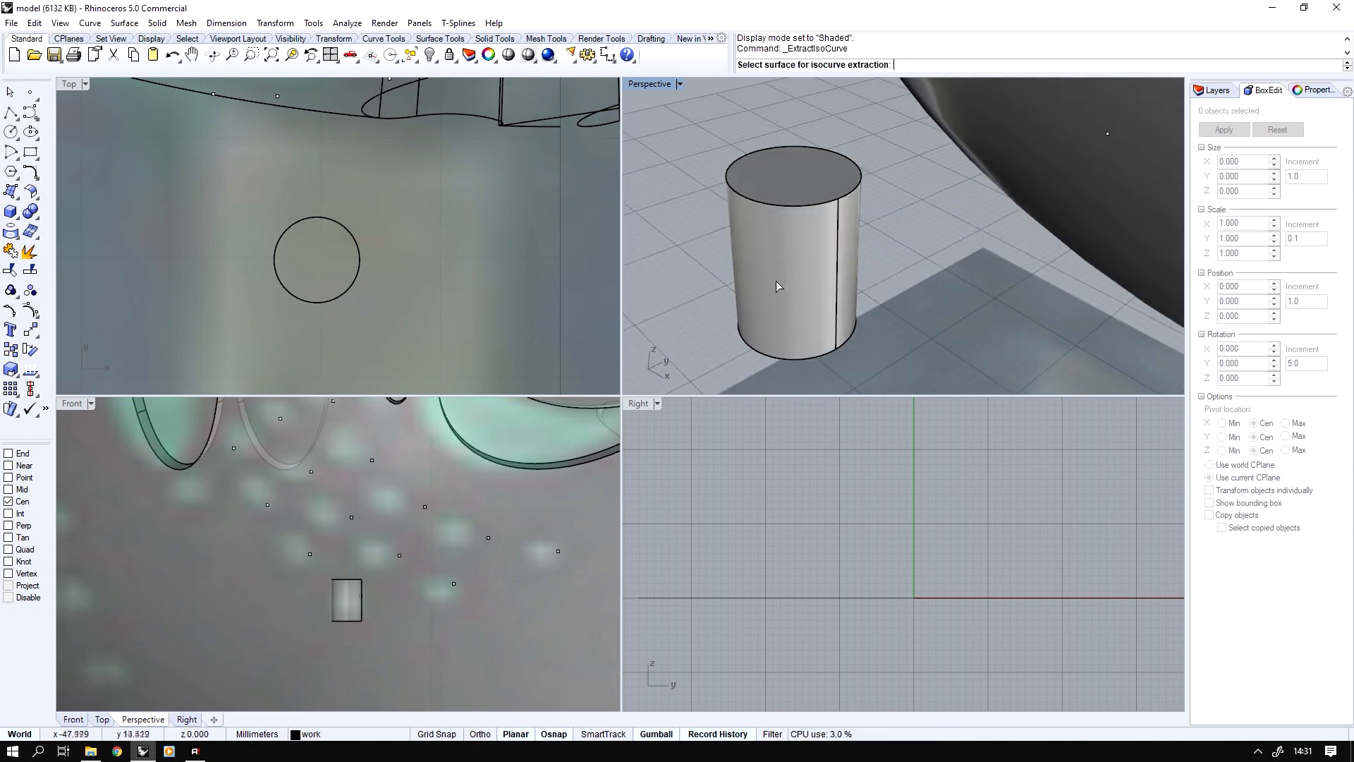
left_click(24, 489)
left_click(836, 283)
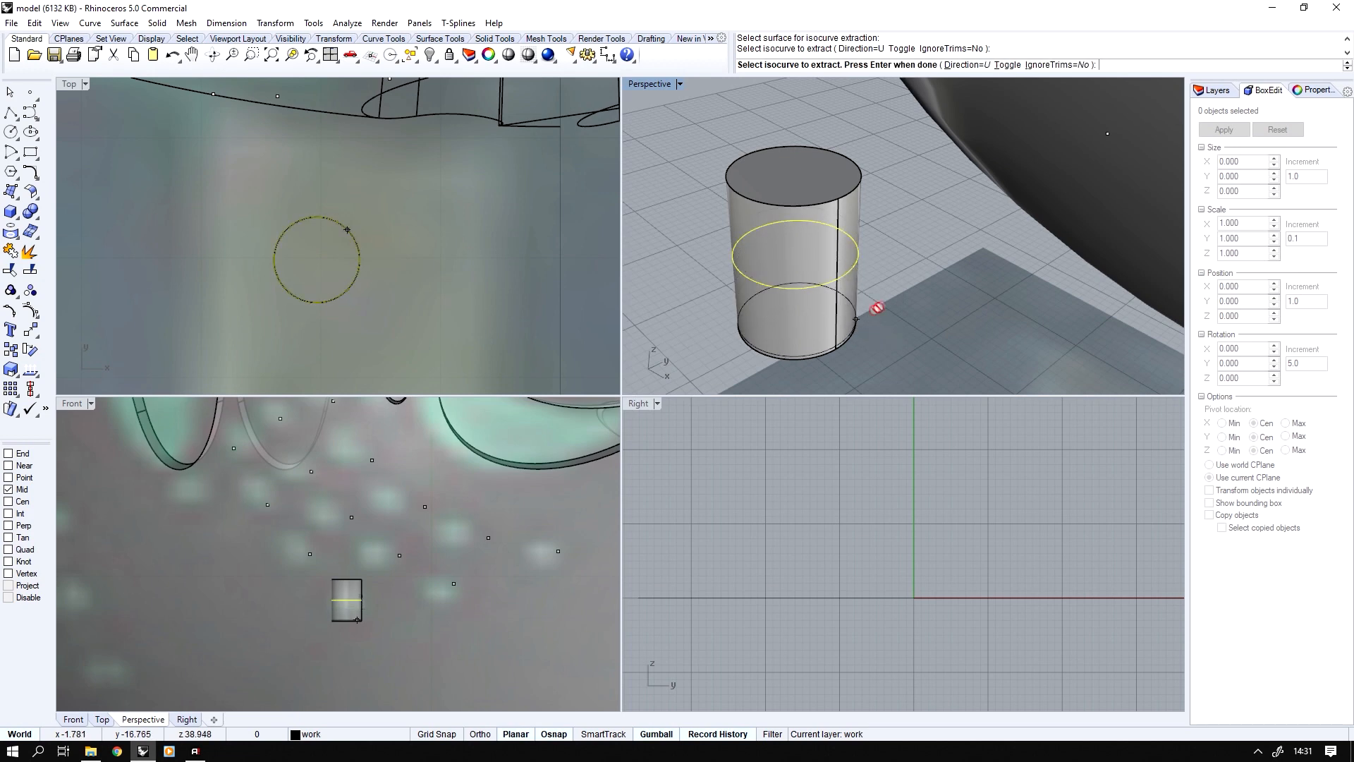
key("Return")
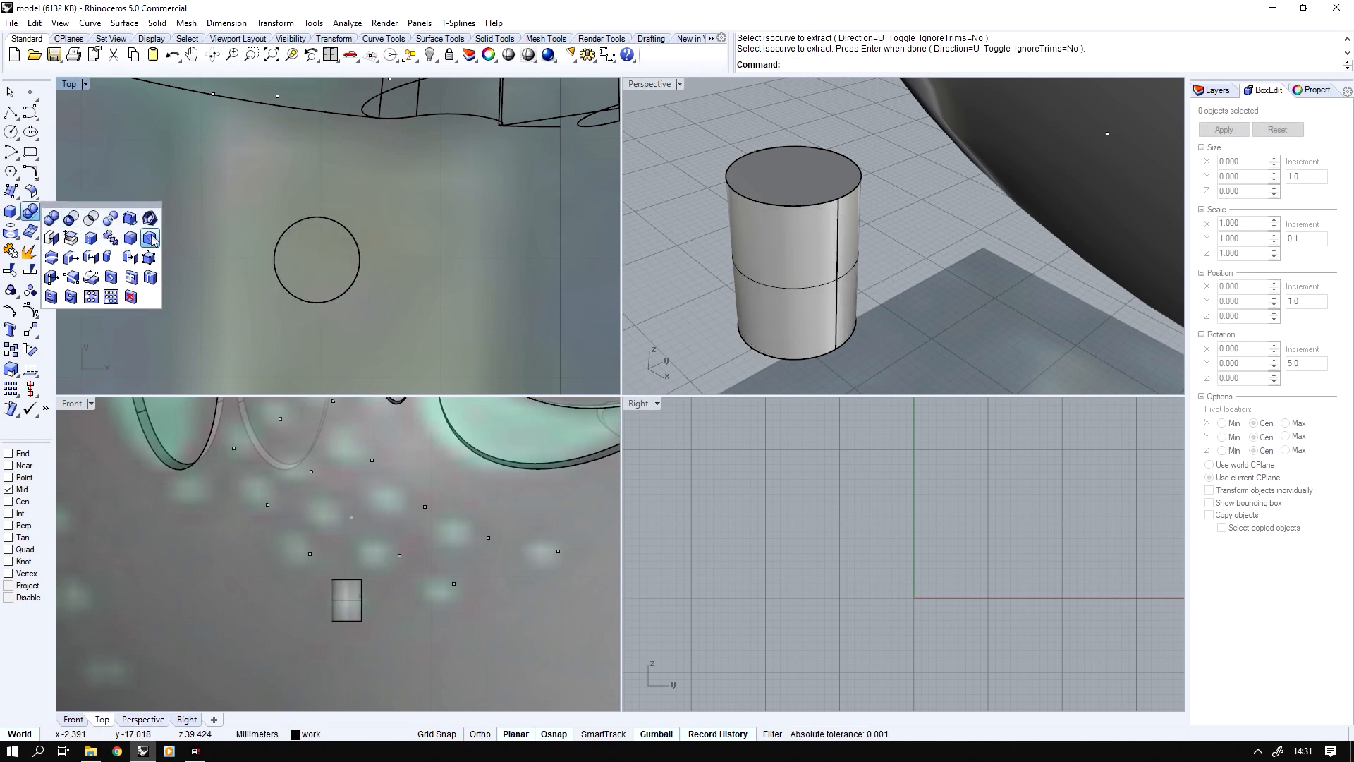
- Fillet the cylinder's bottom edge with a 0.25 mm radius
left_click(137, 238)
left_click(822, 357)
key("Return")
key("Return")
- Start orienting the filleted stud and its extracted curve on a surface, with the base point at the centre of the mid-height curve
right_click_drag(887, 360, 1002, 353)
scroll(924, 318, "down", 10)
left_click(916, 319)
left_click(275, 22)
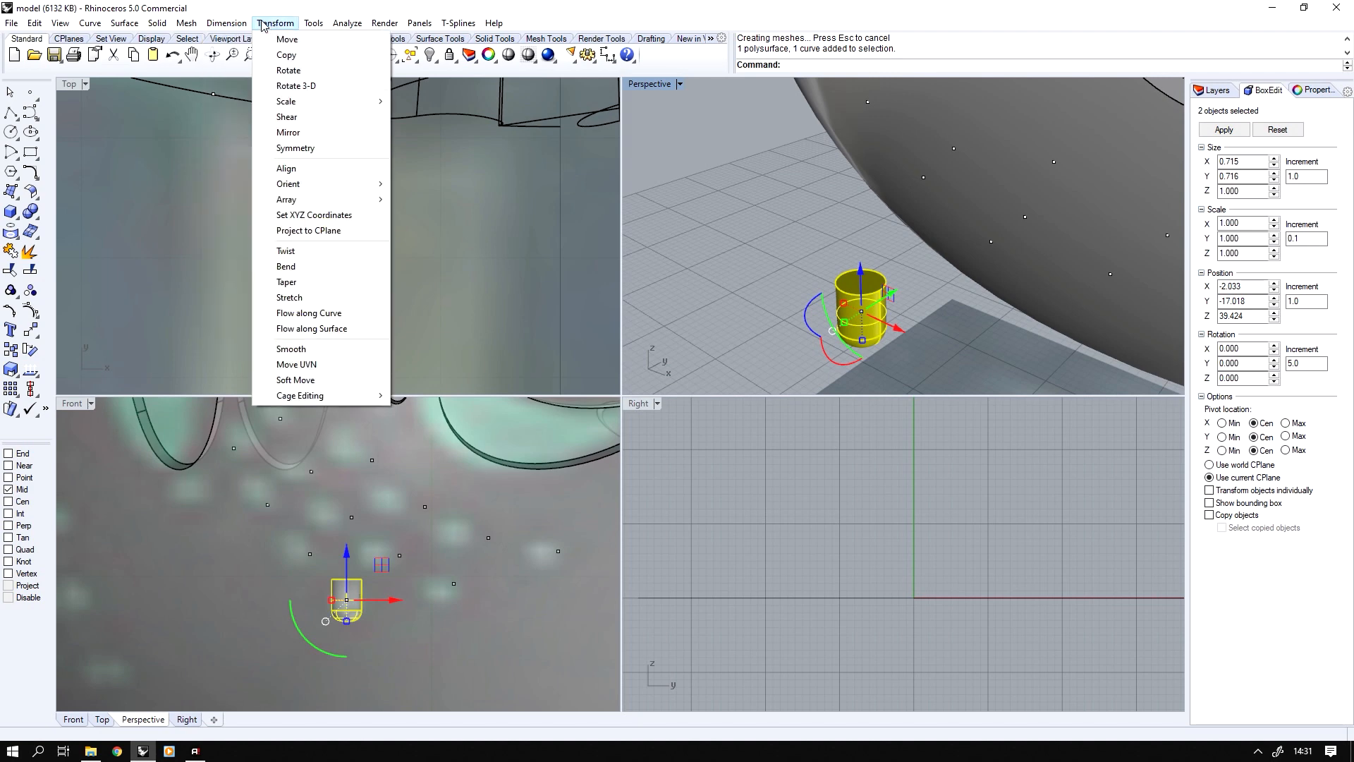
mouse_move(353, 184)
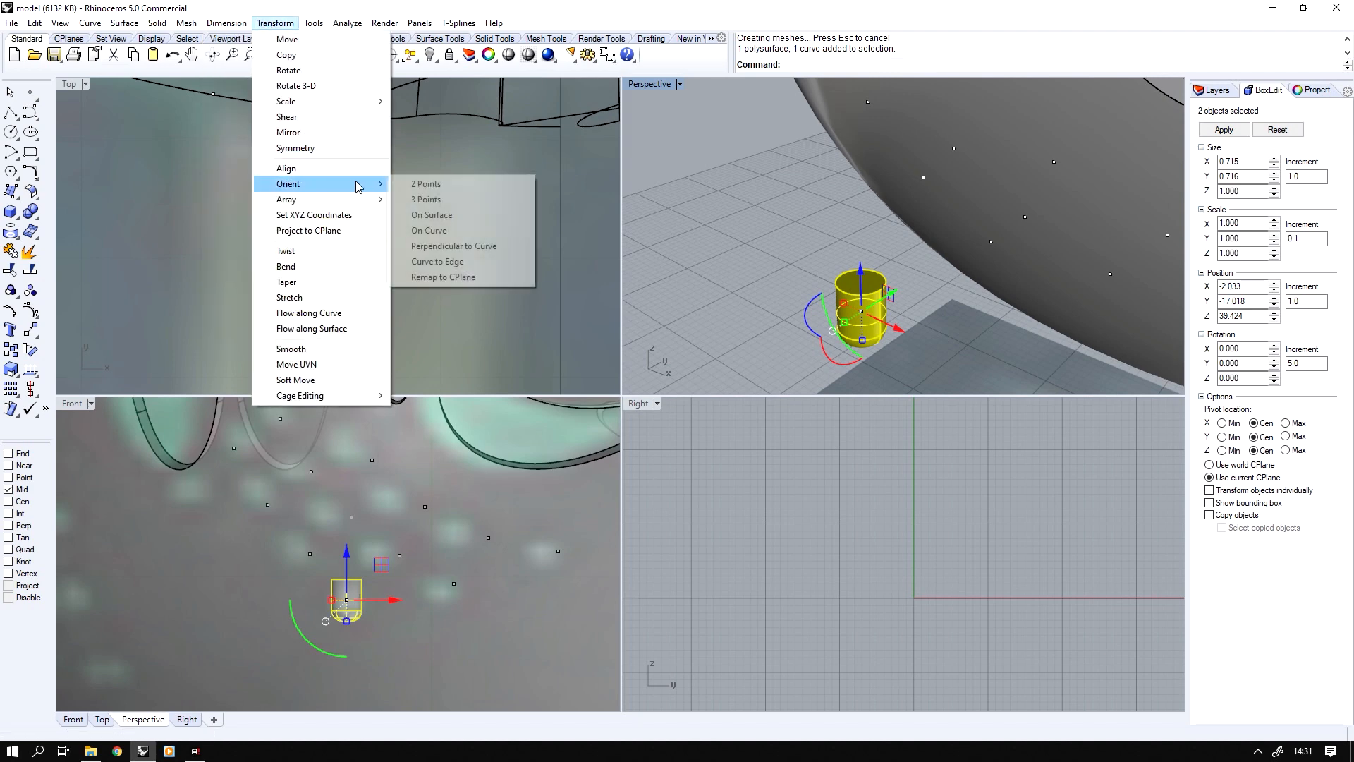
left_click(453, 215)
scroll(840, 232, "down", 7)
right_click_drag(840, 233, 879, 256)
scroll(880, 257, "up", 5)
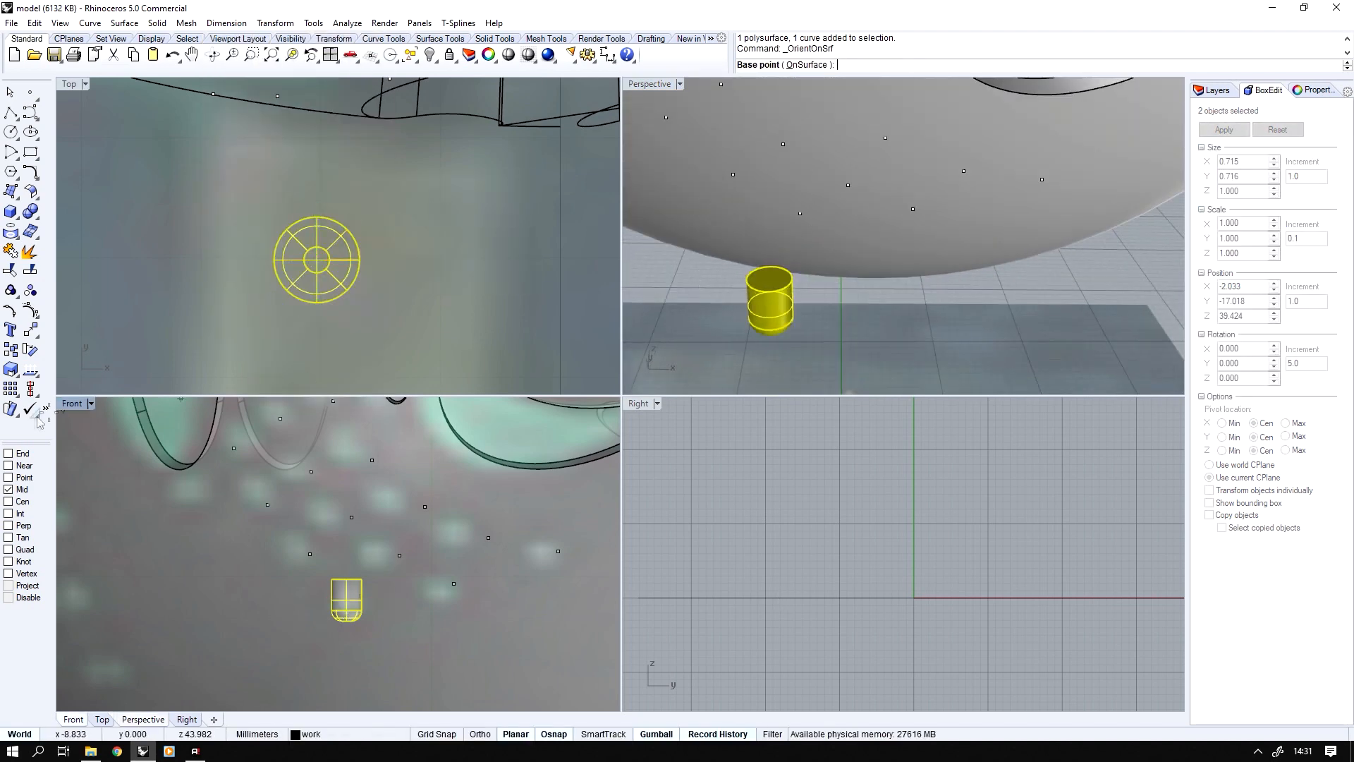
right_click_drag(64, 411, 112, 424)
right_click(21, 501)
right_click_drag(811, 282, 847, 254)
scroll(762, 311, "up", 2)
left_click(753, 326)
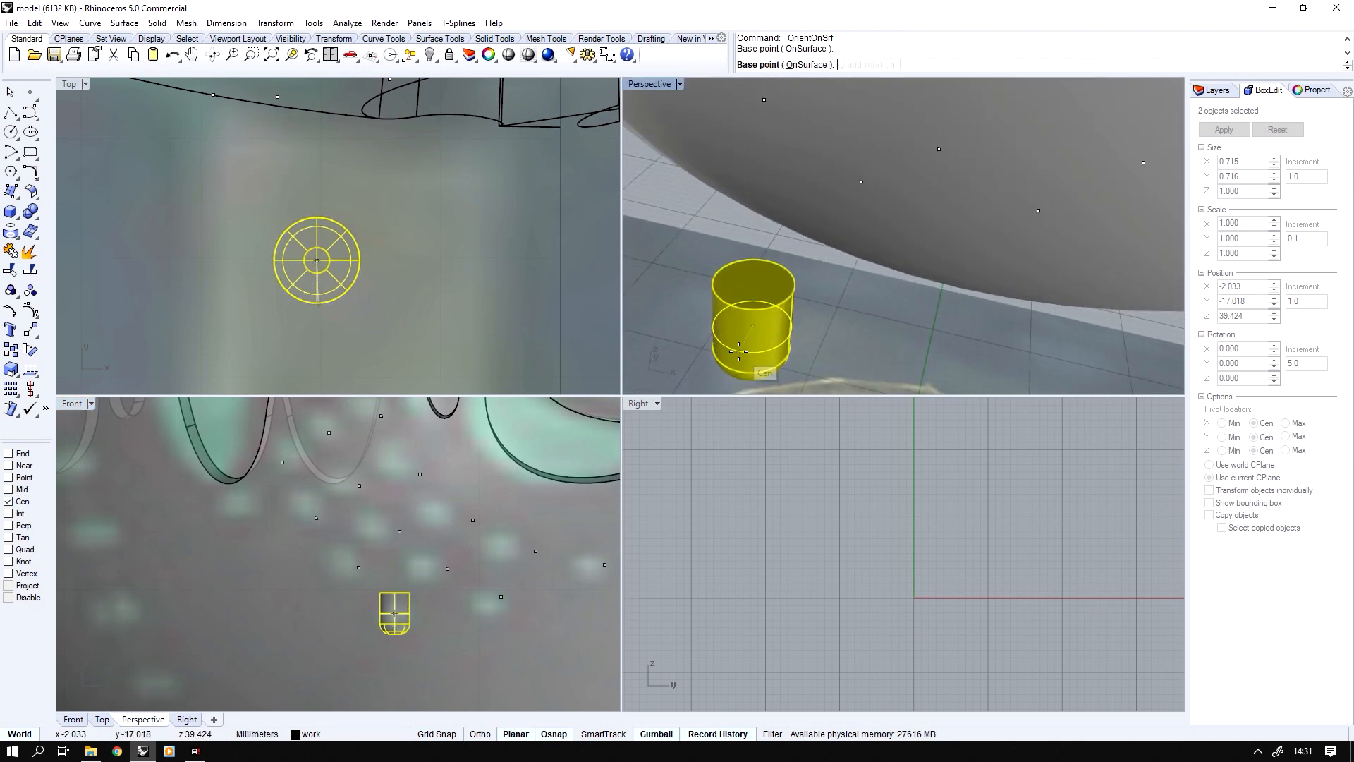
- Set a rotation reference point on the stud's mid-height curve and choose the engraved head as the target surface, with copying enabled
right_click(23, 465)
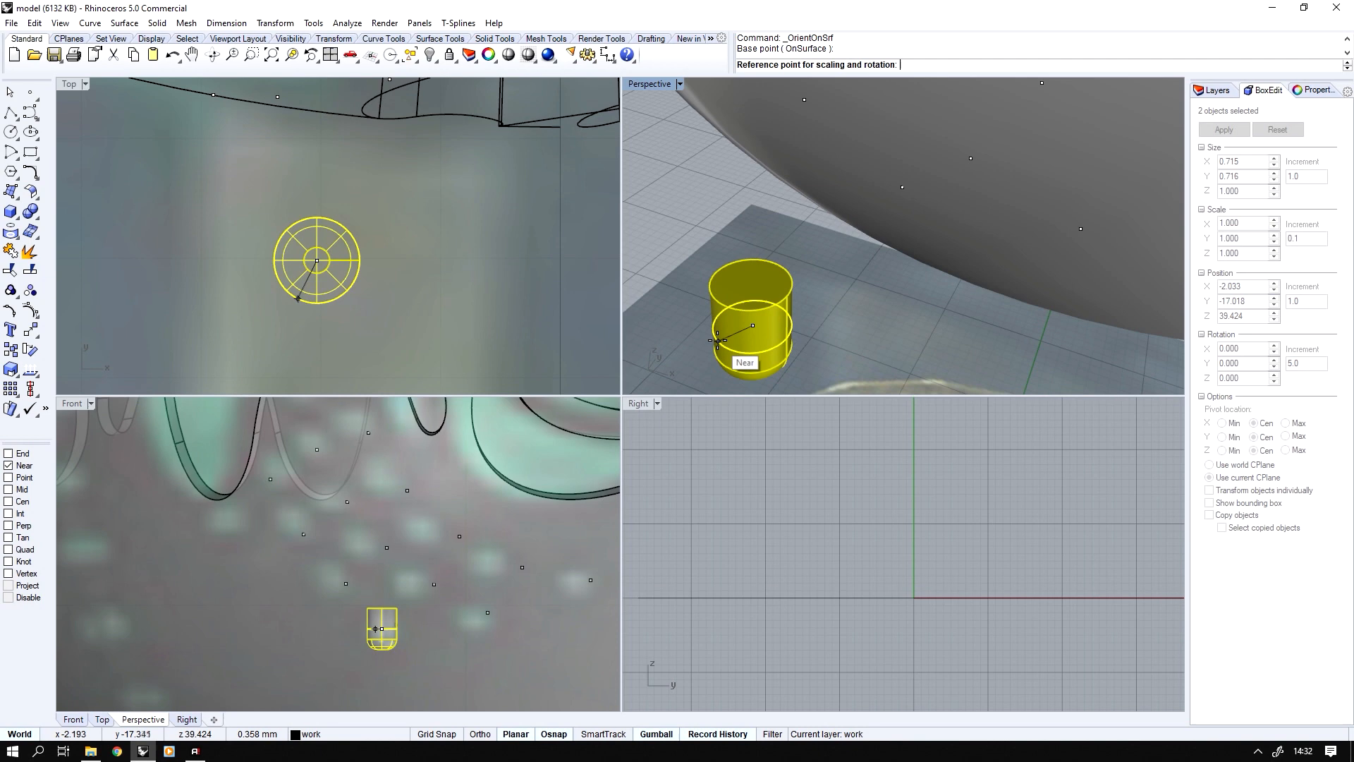
left_click(757, 352)
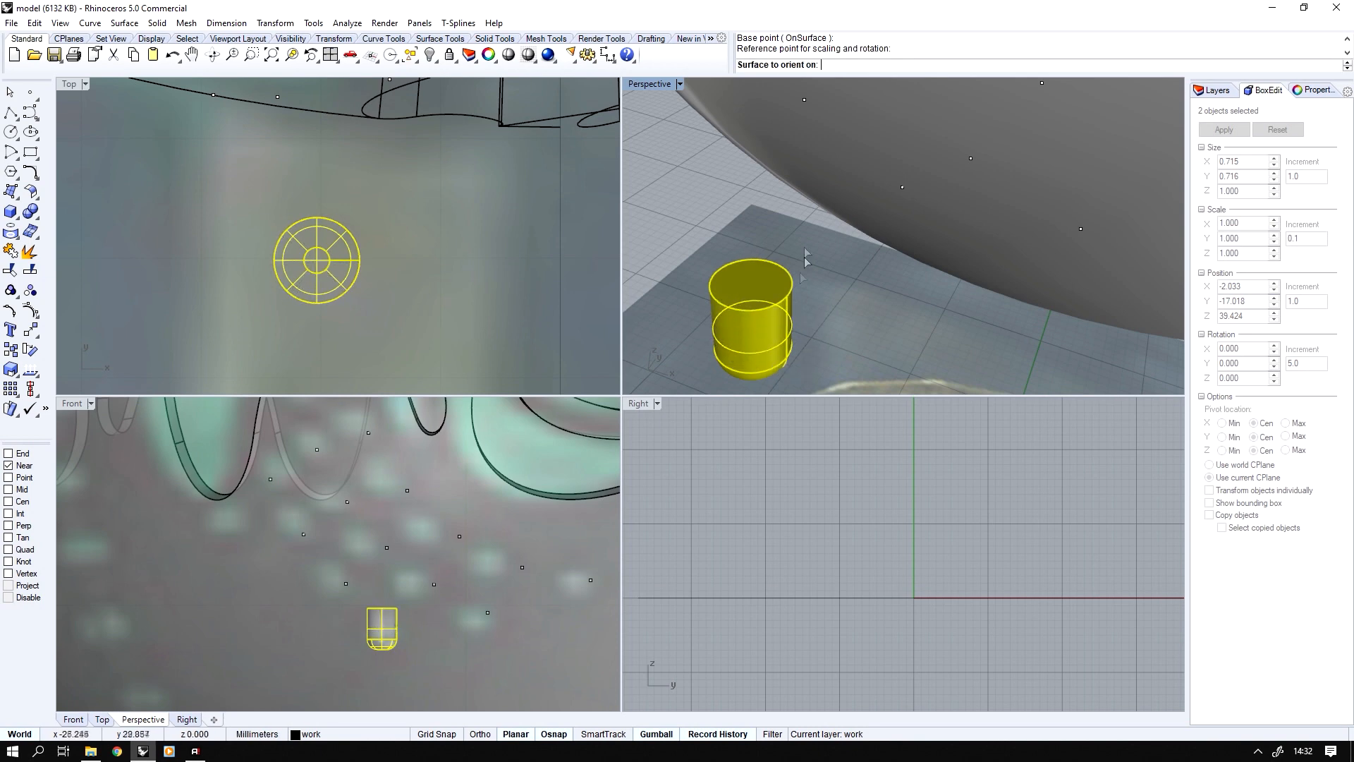
scroll(757, 352, "down", 5)
left_click(827, 258)
left_click(614, 439)
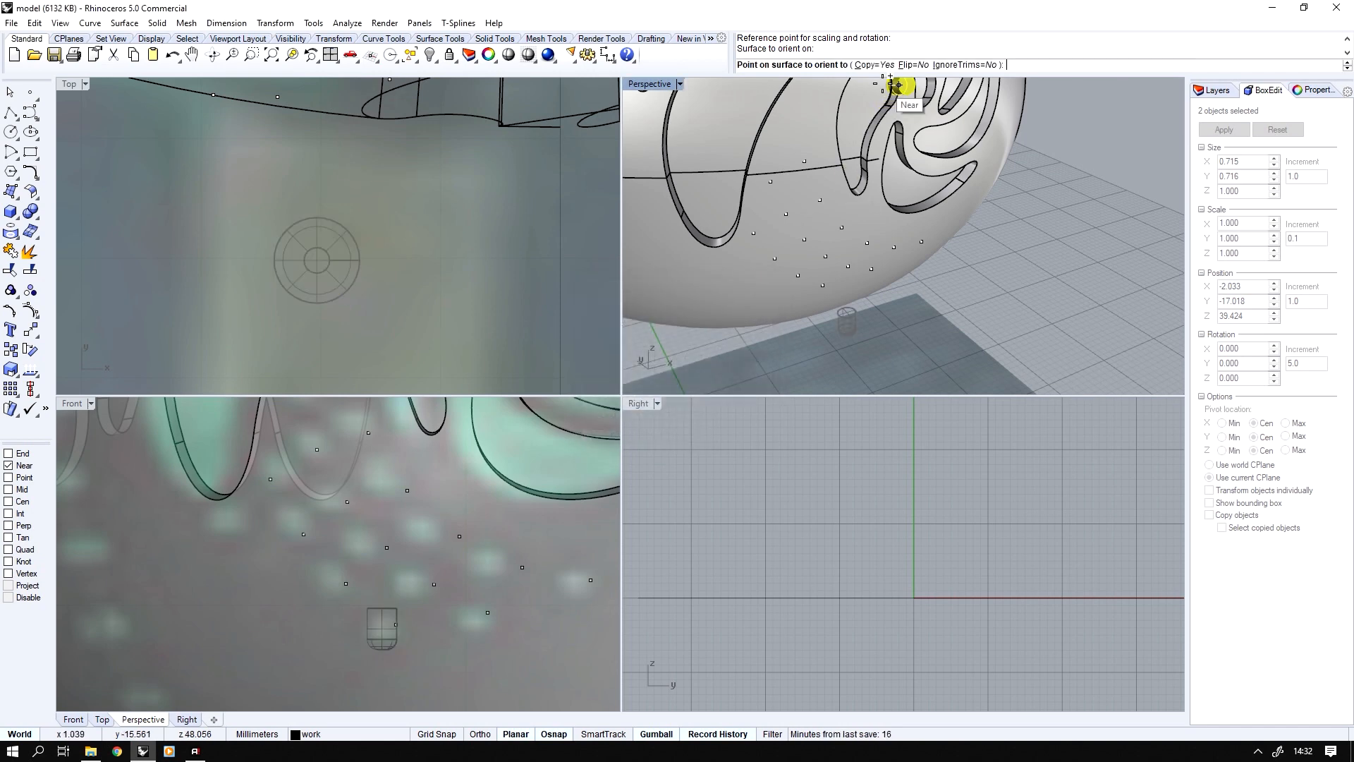
- Place 16 copies of the stud on the head's surface, snapping each one to a projected stud point
scroll(817, 302, "up", 3)
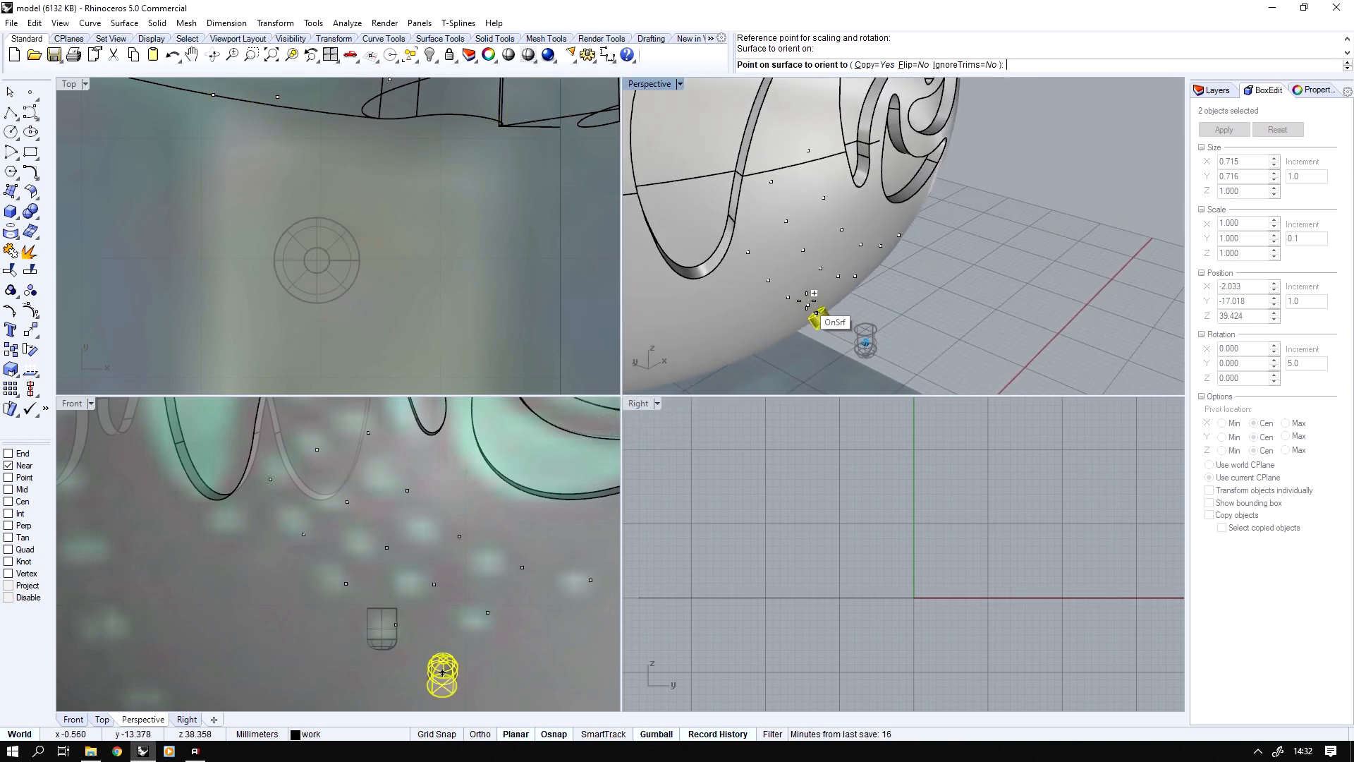
scroll(811, 197, "up", 3)
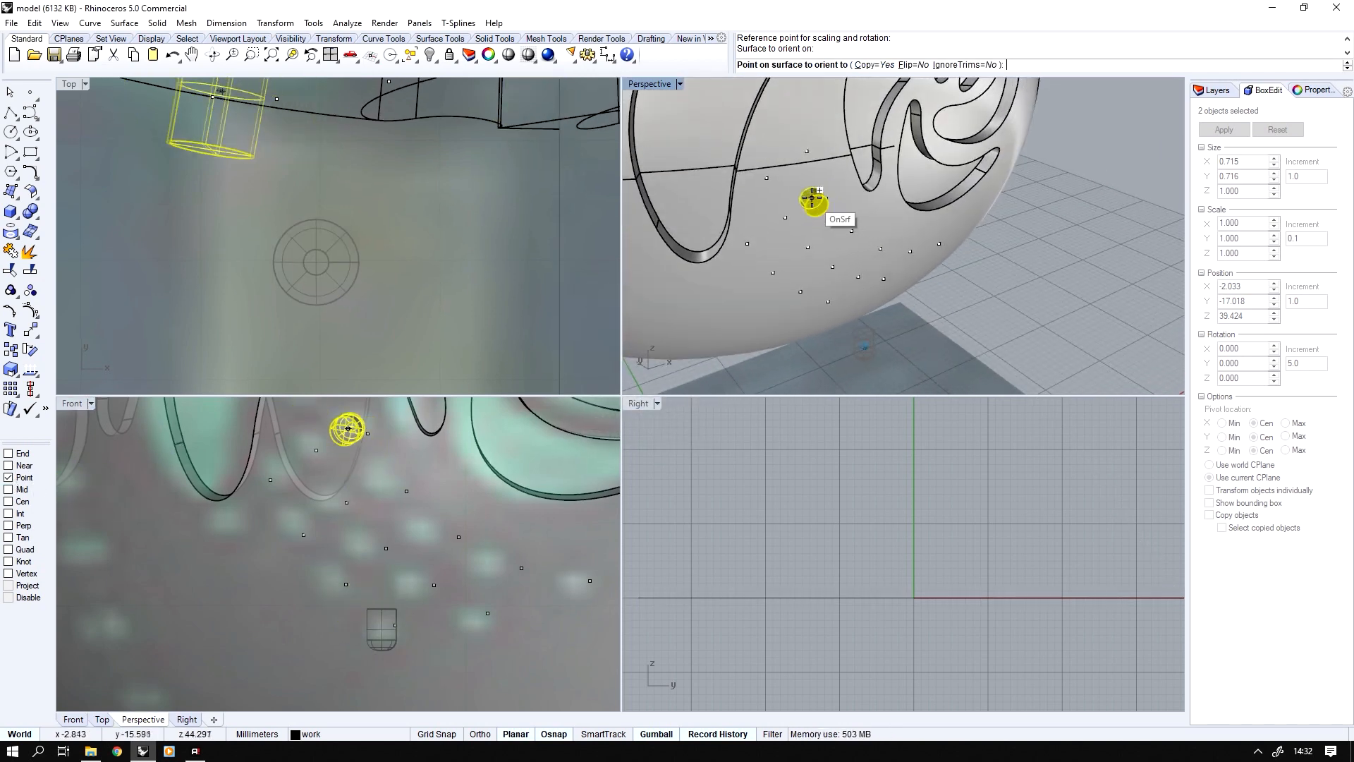
left_click(777, 151)
left_click(801, 200)
left_click(828, 232)
left_click(857, 249)
left_click(888, 251)
left_click(918, 244)
left_click(862, 279)
left_click(836, 276)
left_click(810, 266)
left_click(783, 248)
left_click(759, 218)
left_click(738, 178)
left_click(721, 244)
left_click(748, 273)
left_click(778, 291)
left_click(809, 305)
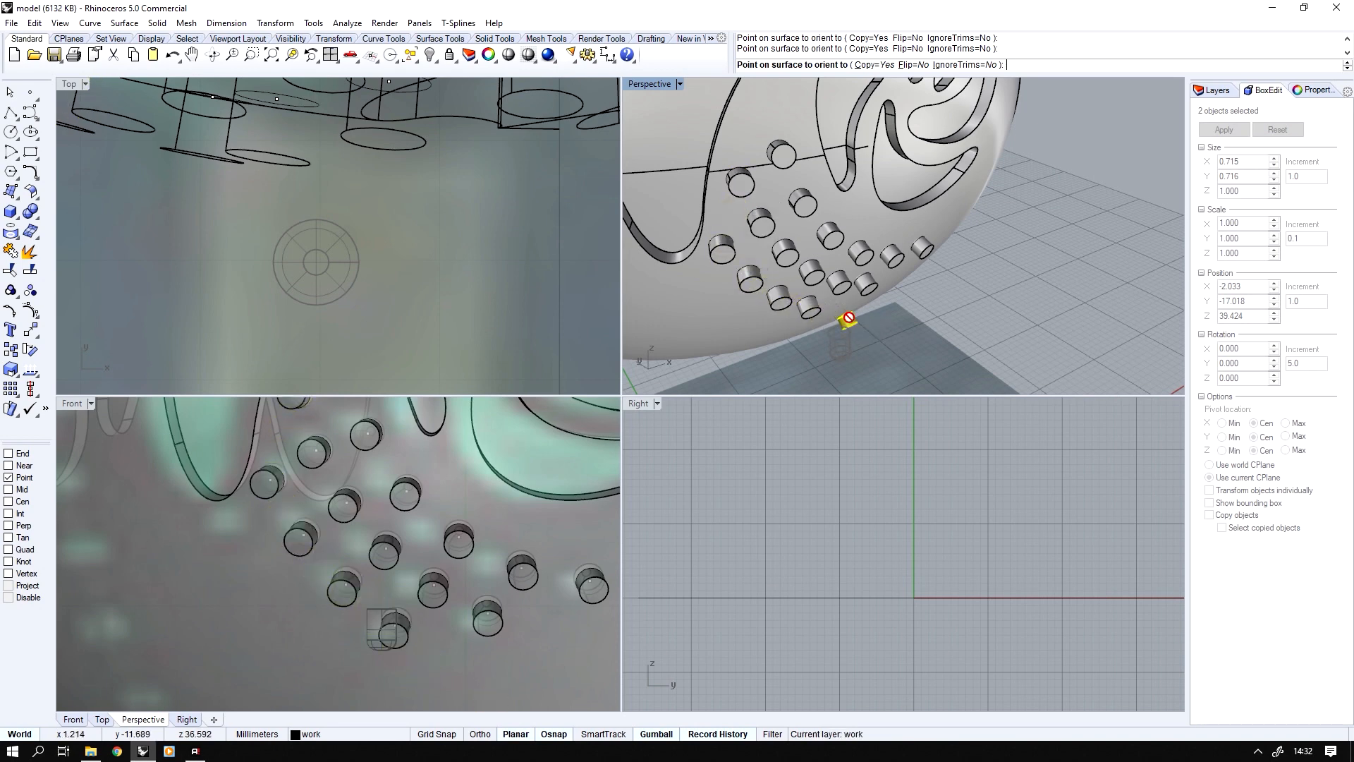
key("Return")
- Delete the original stud and its mid-height curve floating below the head
left_click(845, 347)
scroll(844, 347, "down", 3)
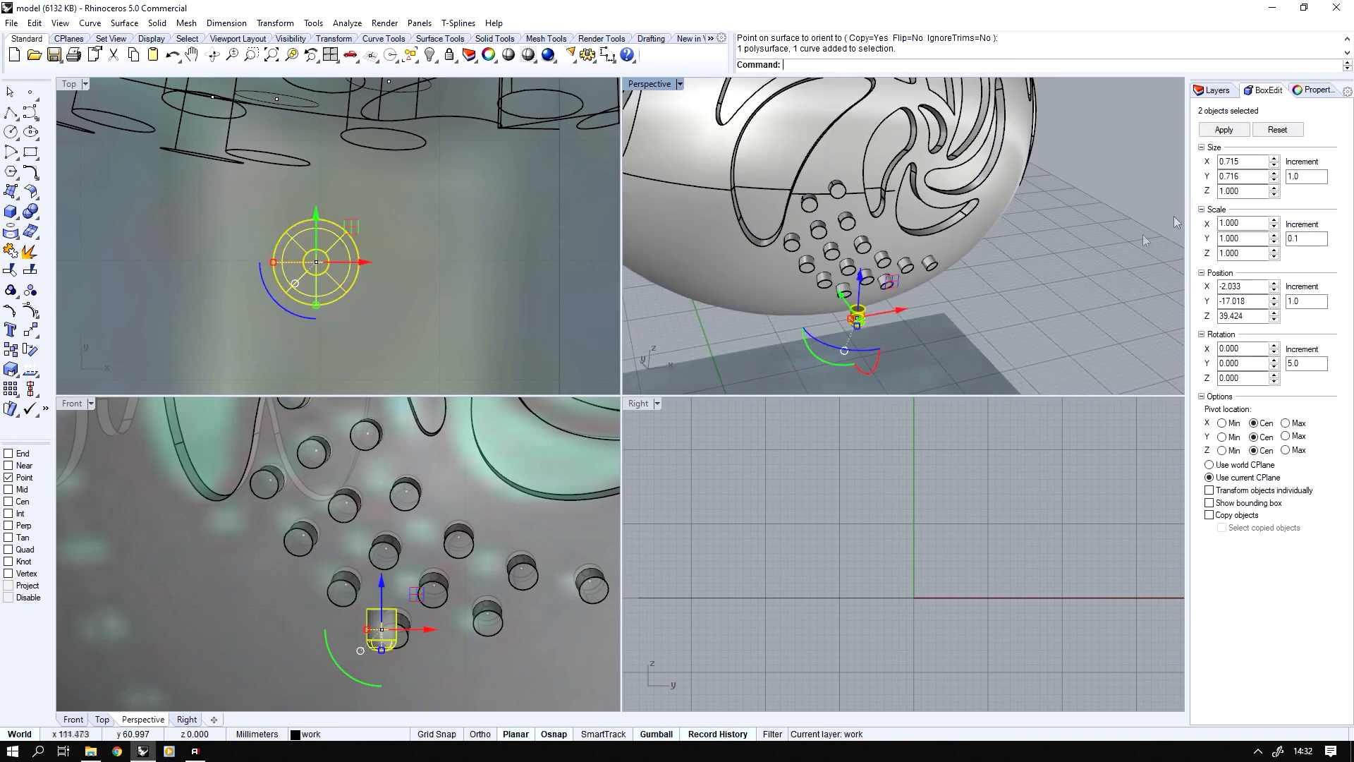
key("Delete")
- Polar-array the studs with their curves and points around the head's centre, making 5 items over a 360-degree fill angle
double_click(647, 84)
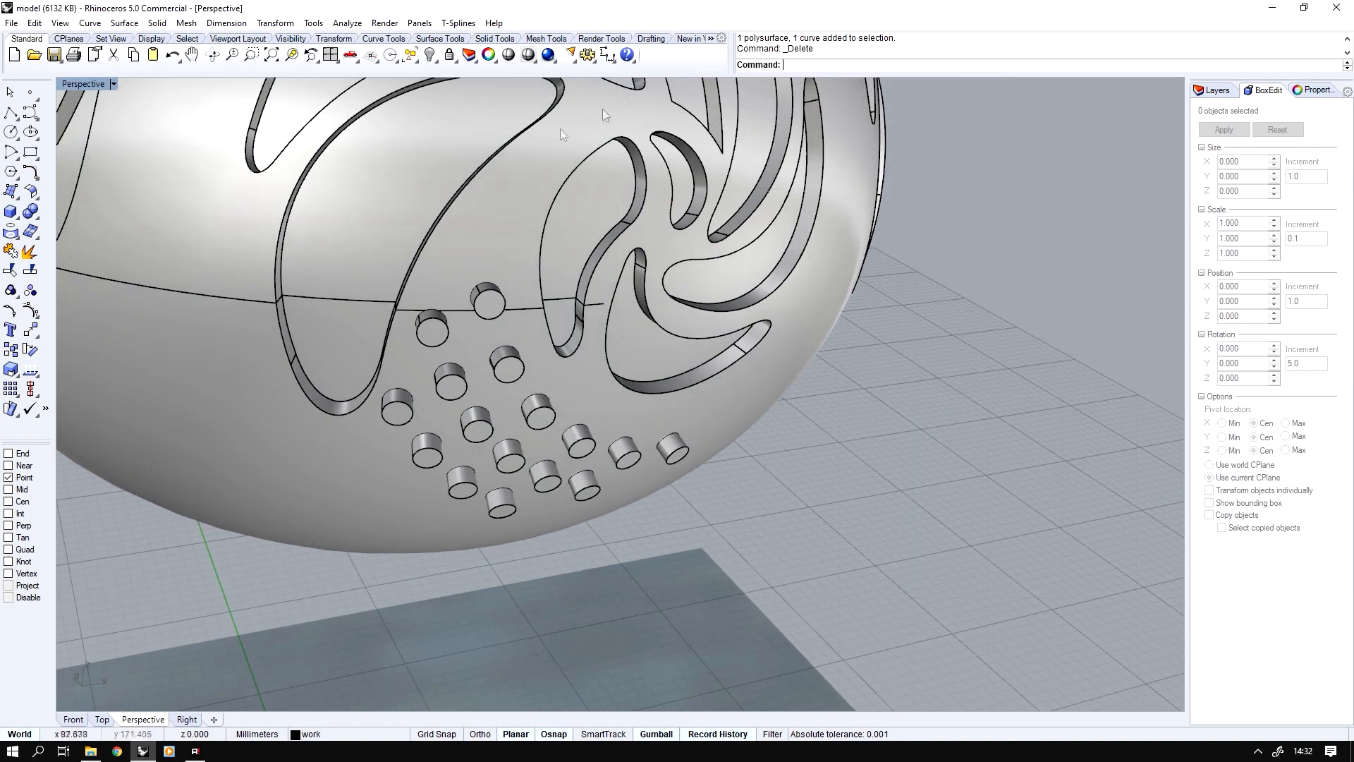
left_click(31, 213)
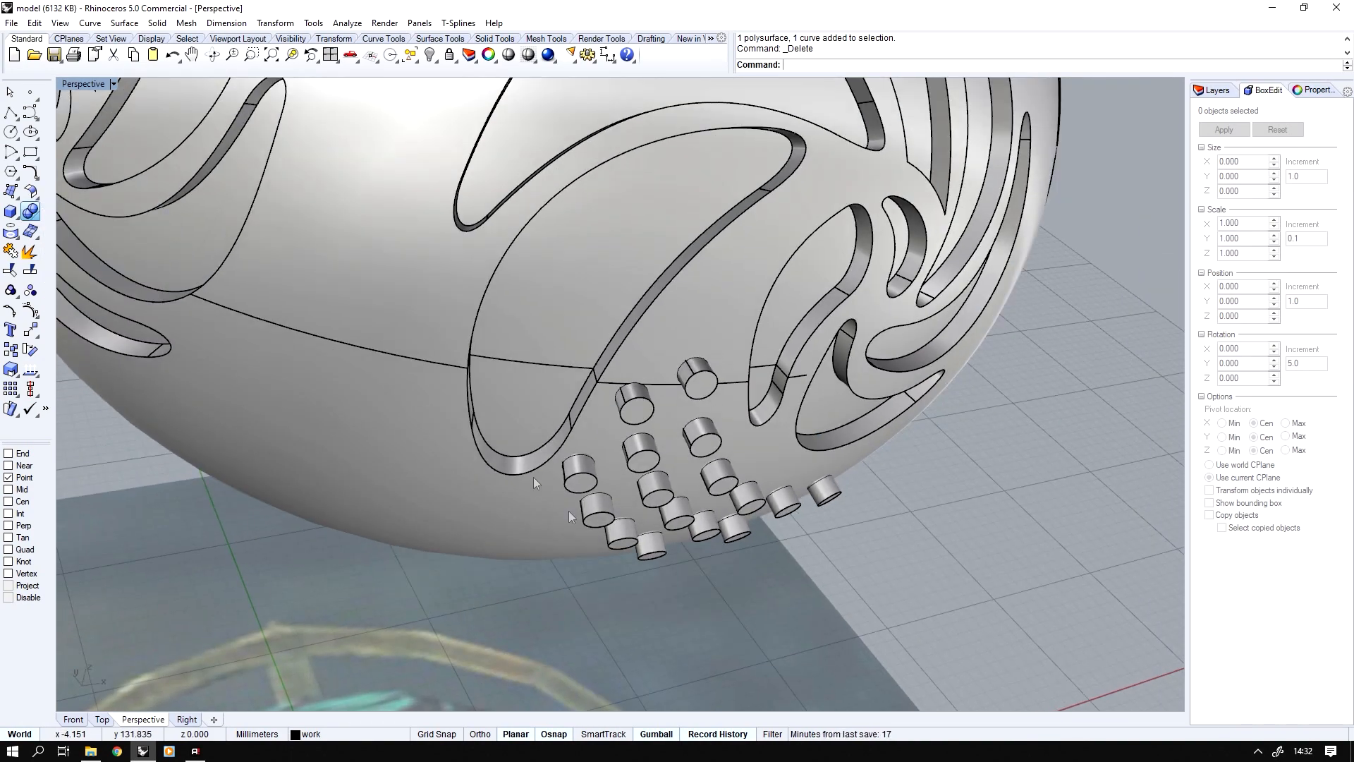
left_click_drag(491, 654, 1025, 304)
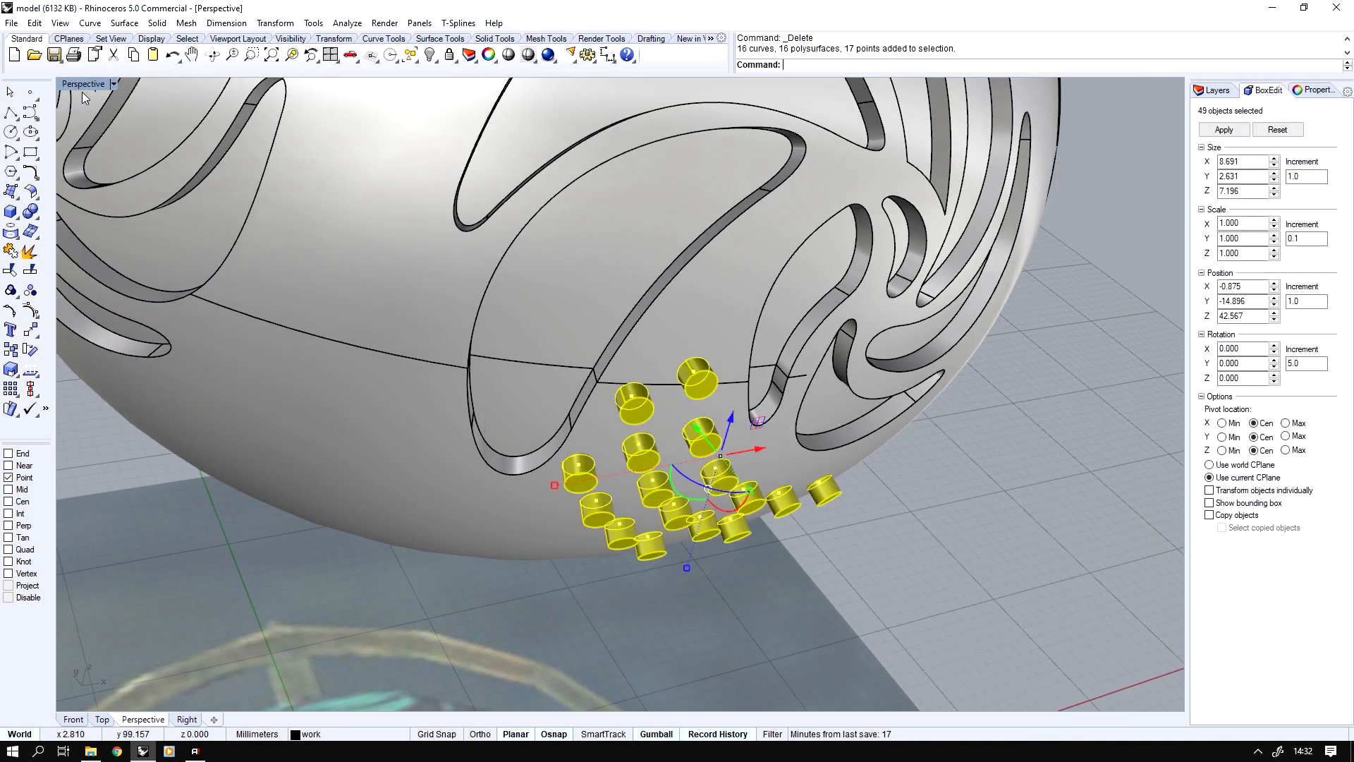
double_click(82, 92)
middle_click(410, 192)
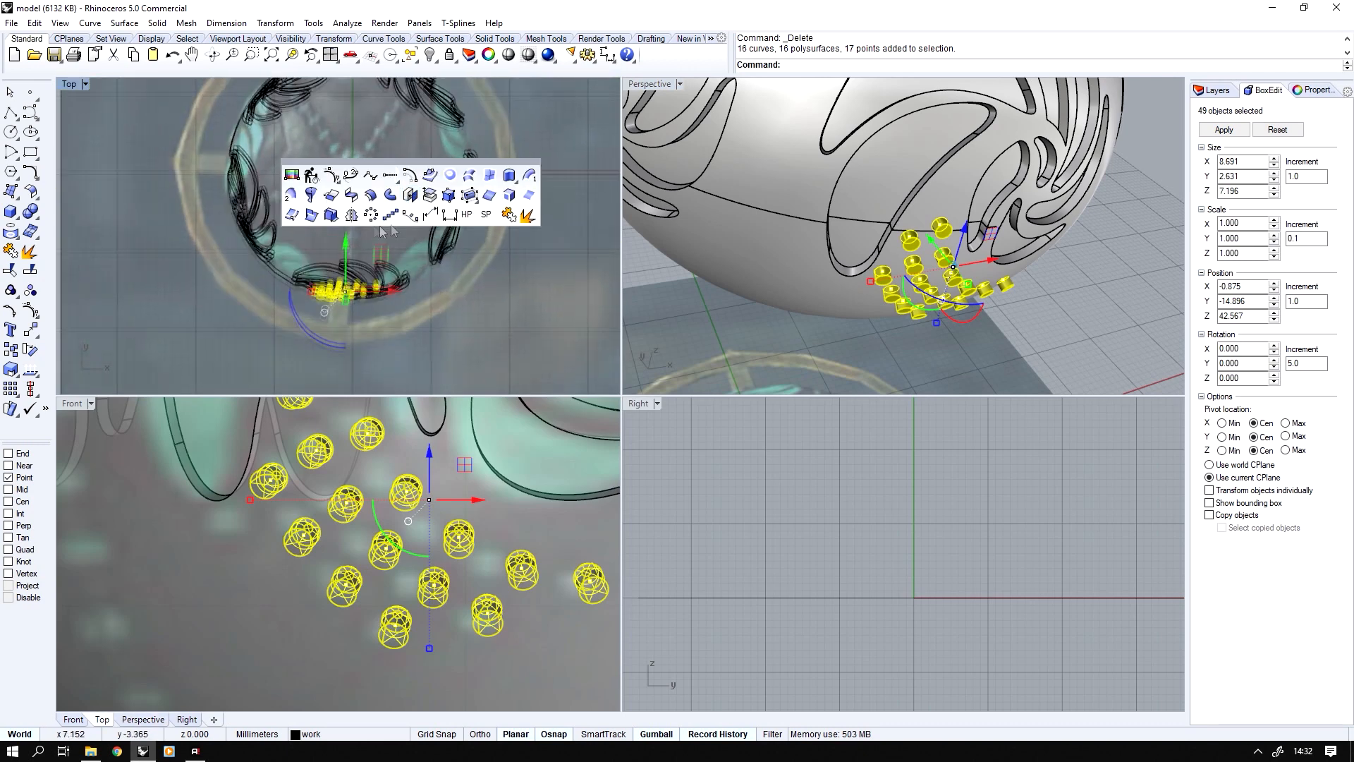
left_click(370, 215)
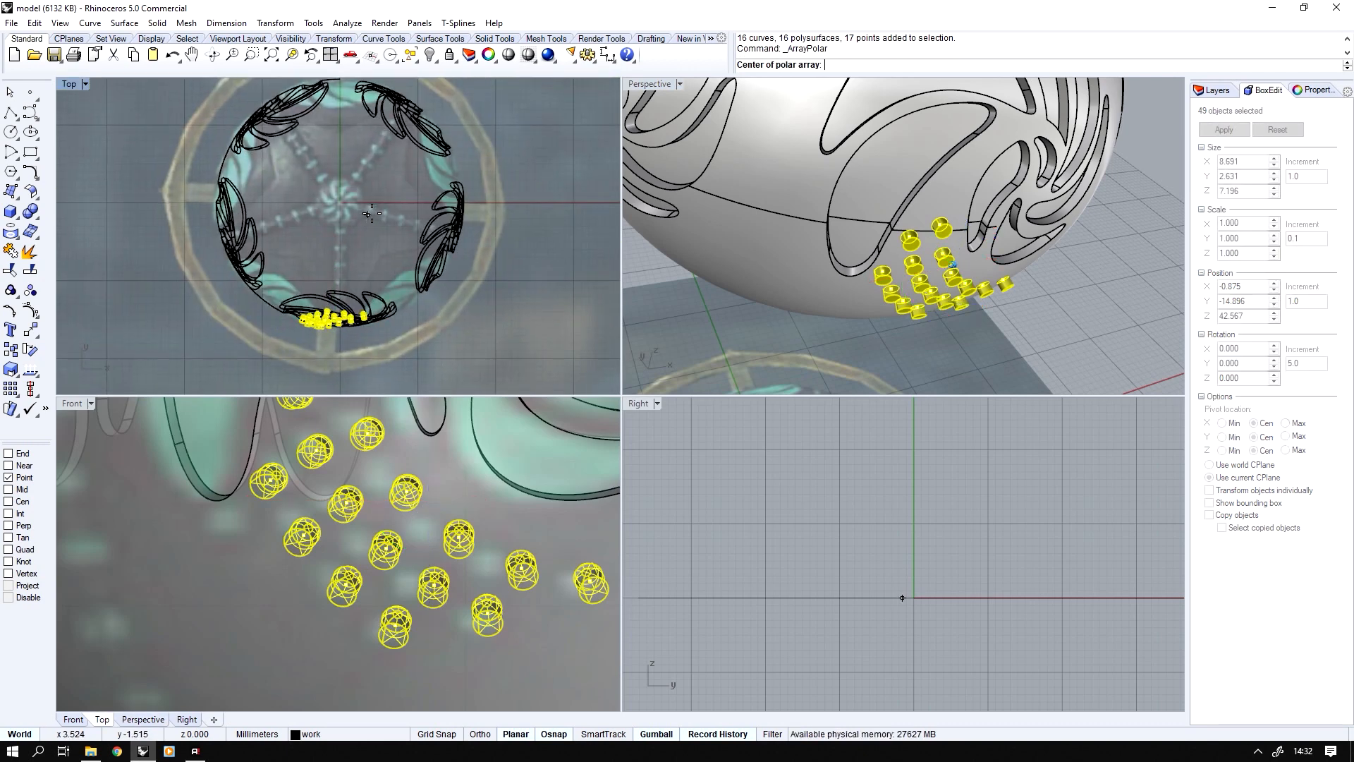
type("5")
key("Return")
key("Return")
key("Return")
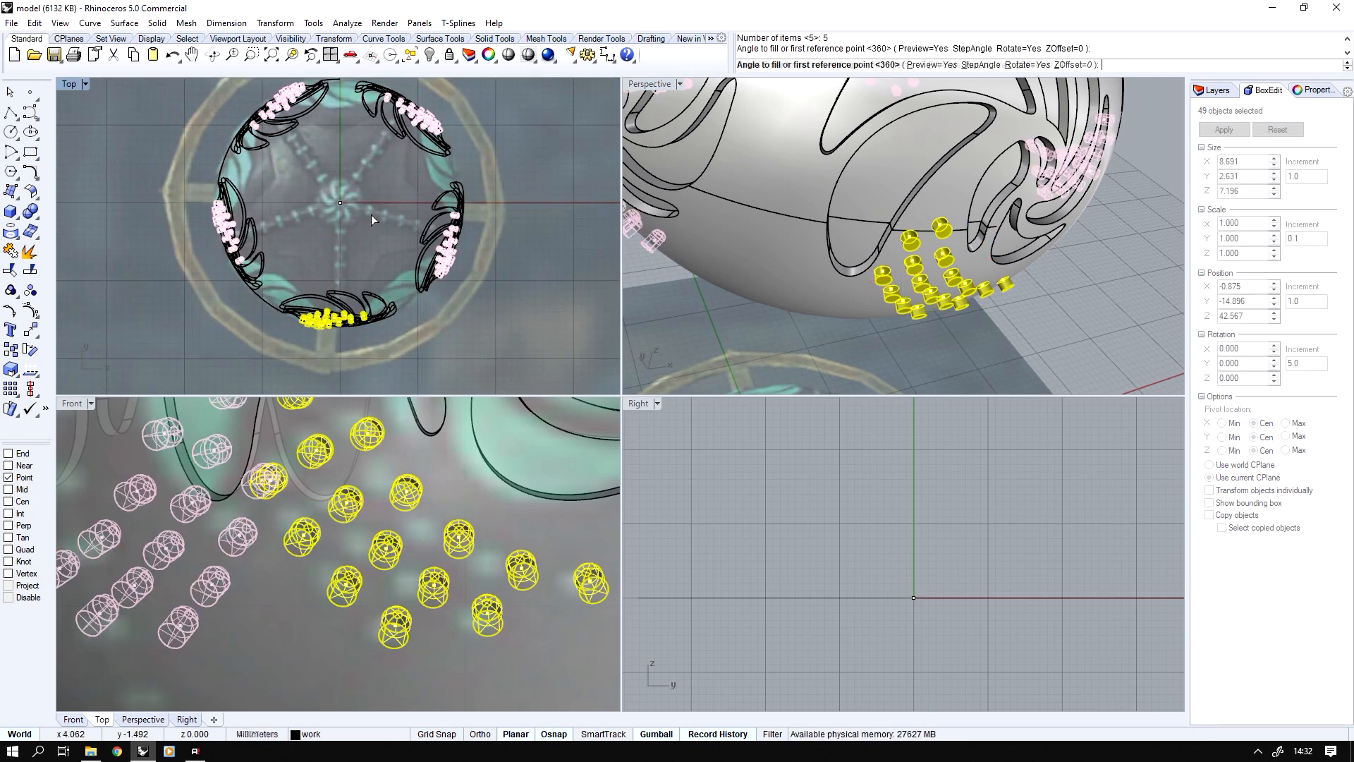
- Select all the arrayed studs' mid-height curves around the head and delete them
double_click(647, 84)
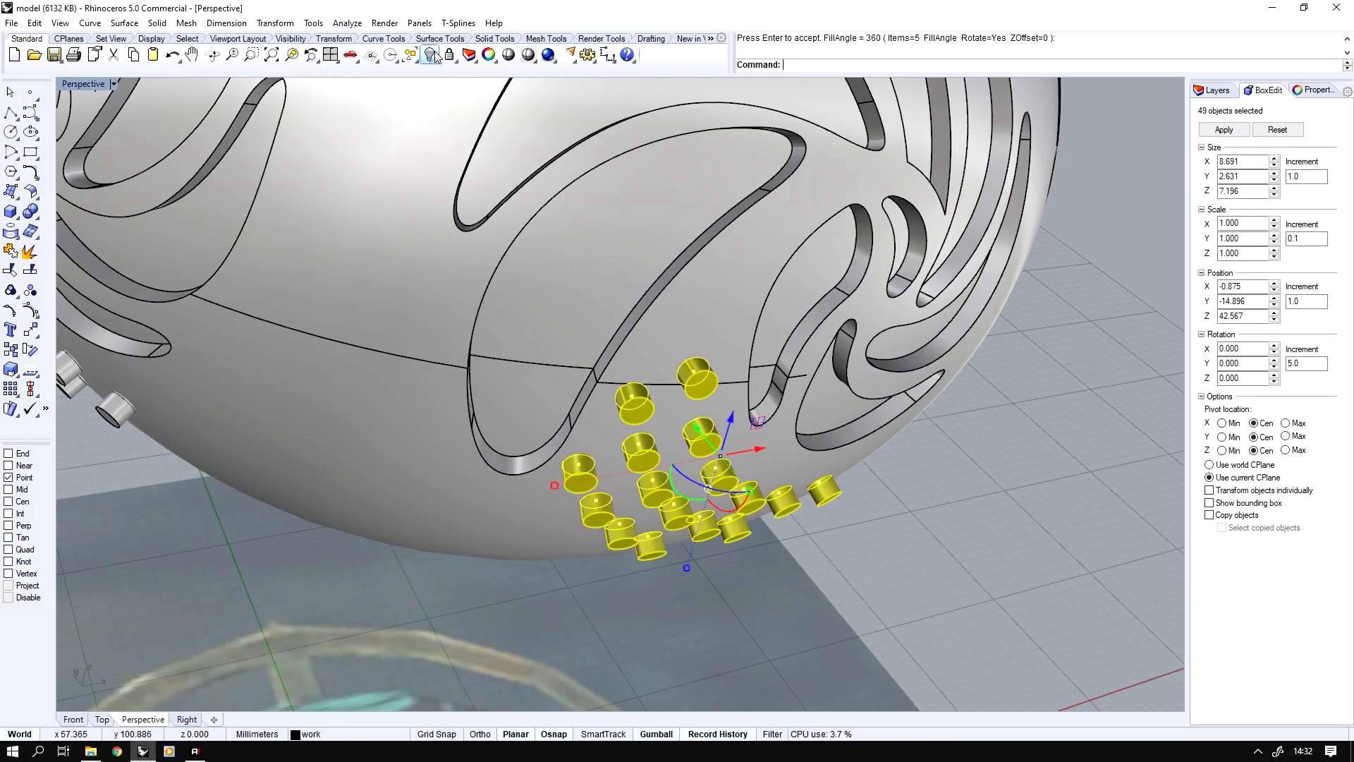
key("Escape")
scroll(395, 78, "down", 3)
middle_click(395, 77)
left_click(494, 146)
right_click_drag(494, 146, 558, 223)
key("Delete")
scroll(557, 225, "down", 3)
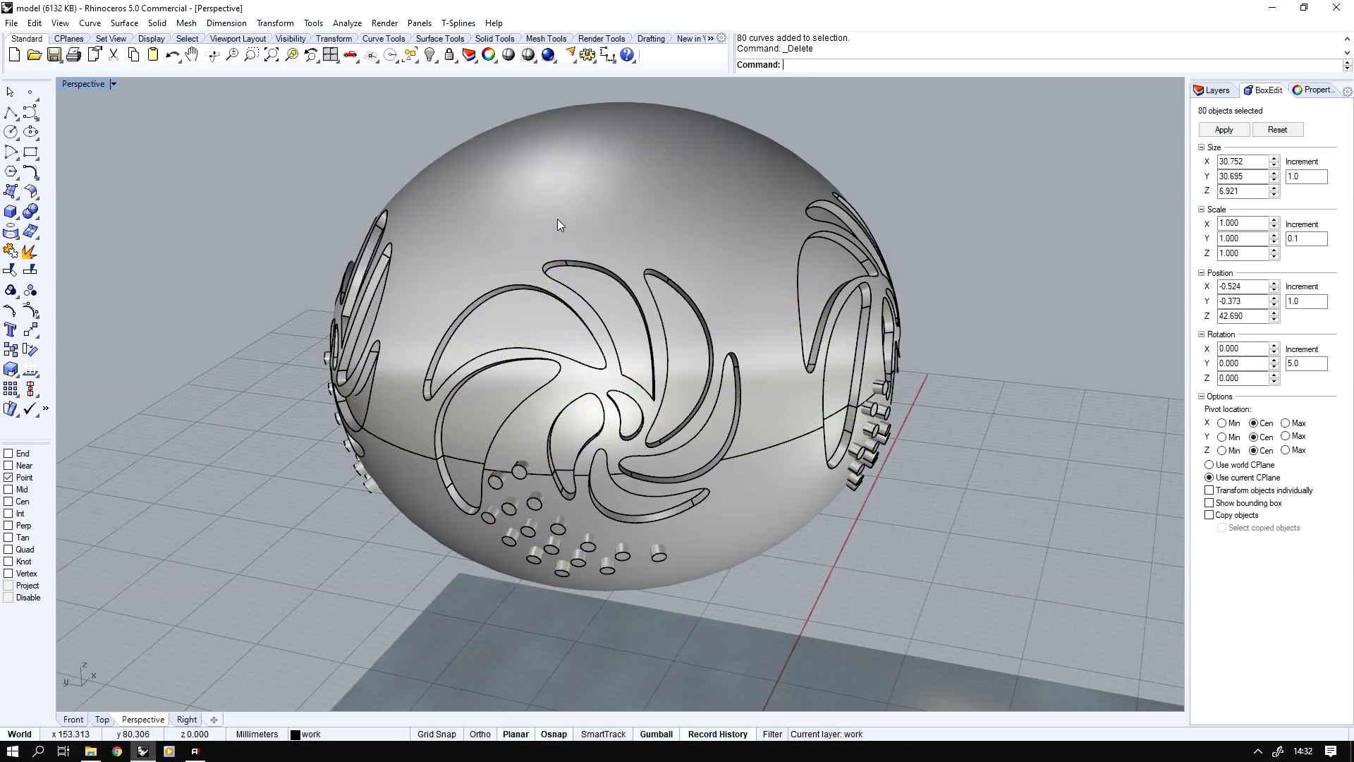
- Subtract all arrayed studs from the engraved head with a Boolean difference that keeps the input objects
left_click(520, 345)
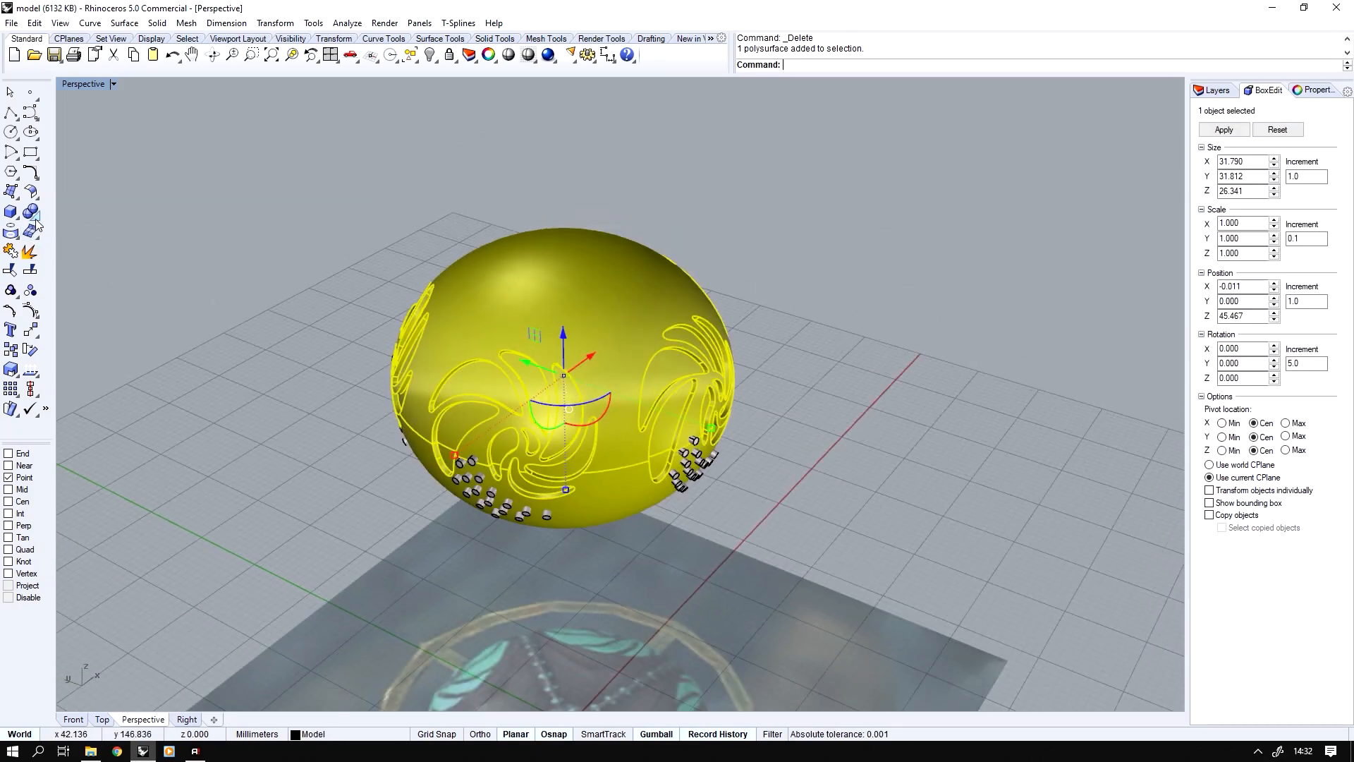
left_click(30, 211)
scroll(238, 240, "down", 4)
left_click_drag(354, 242, 589, 494)
left_click_drag(550, 201, 783, 480)
right_click_drag(720, 454, 705, 444)
right_click_drag(577, 359, 473, 364)
key("Return")
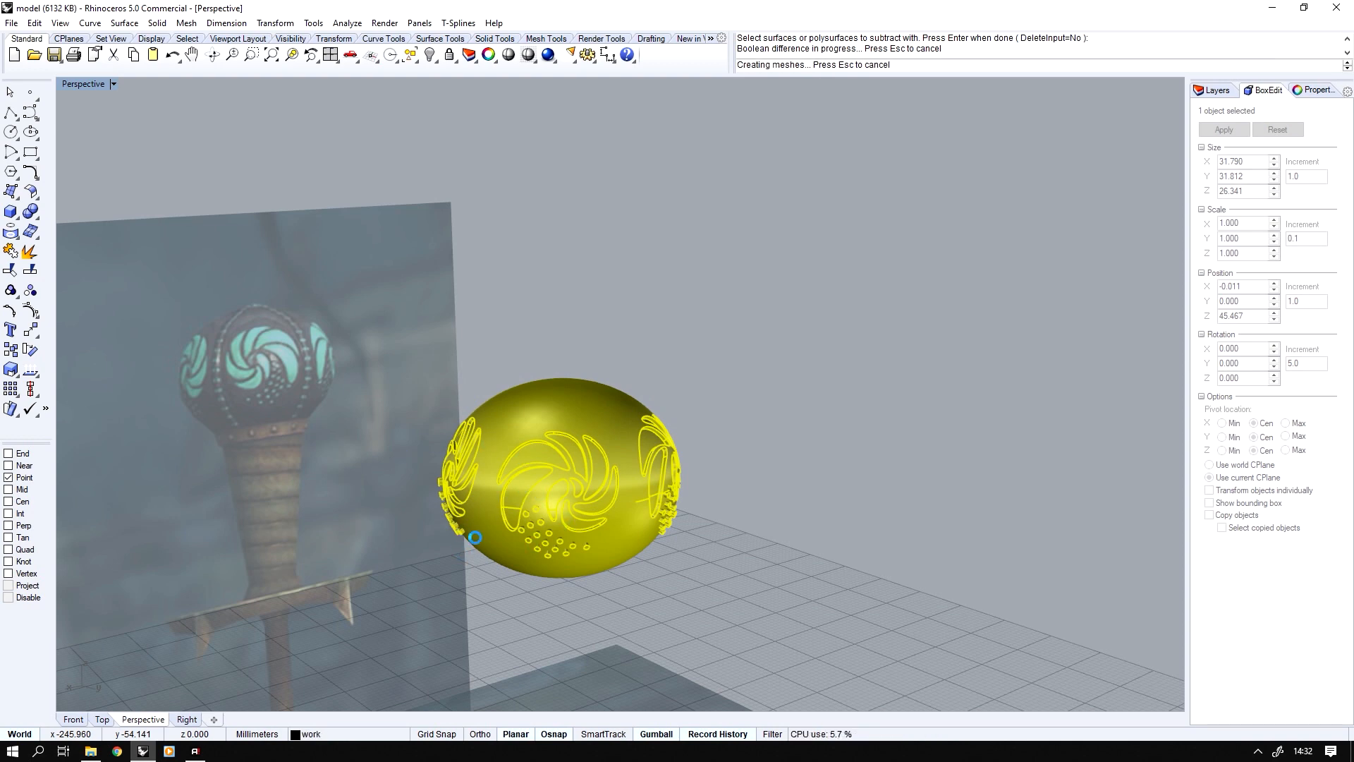
- Select all the leftover studs and points around the head and move them to the trash layer
scroll(476, 538, "up", 3)
left_click_drag(323, 282, 577, 544)
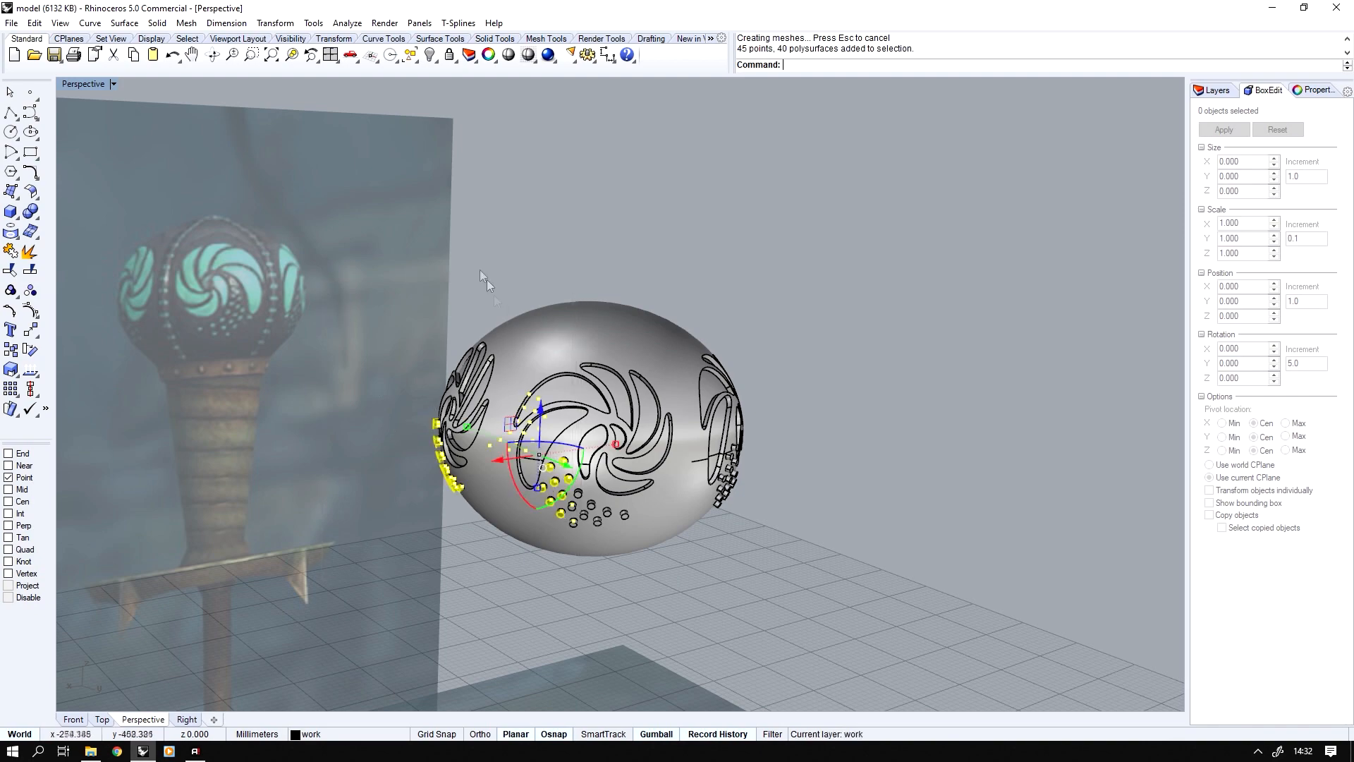
left_click_drag(480, 283, 637, 608, "shift")
right_click_drag(638, 552, 586, 593)
left_click_drag(625, 236, 780, 571, "shift")
right_click_drag(826, 487, 1063, 308)
left_click(1216, 90)
right_click(1213, 148)
left_click(1241, 395)
right_click_drag(1072, 395, 1007, 416)
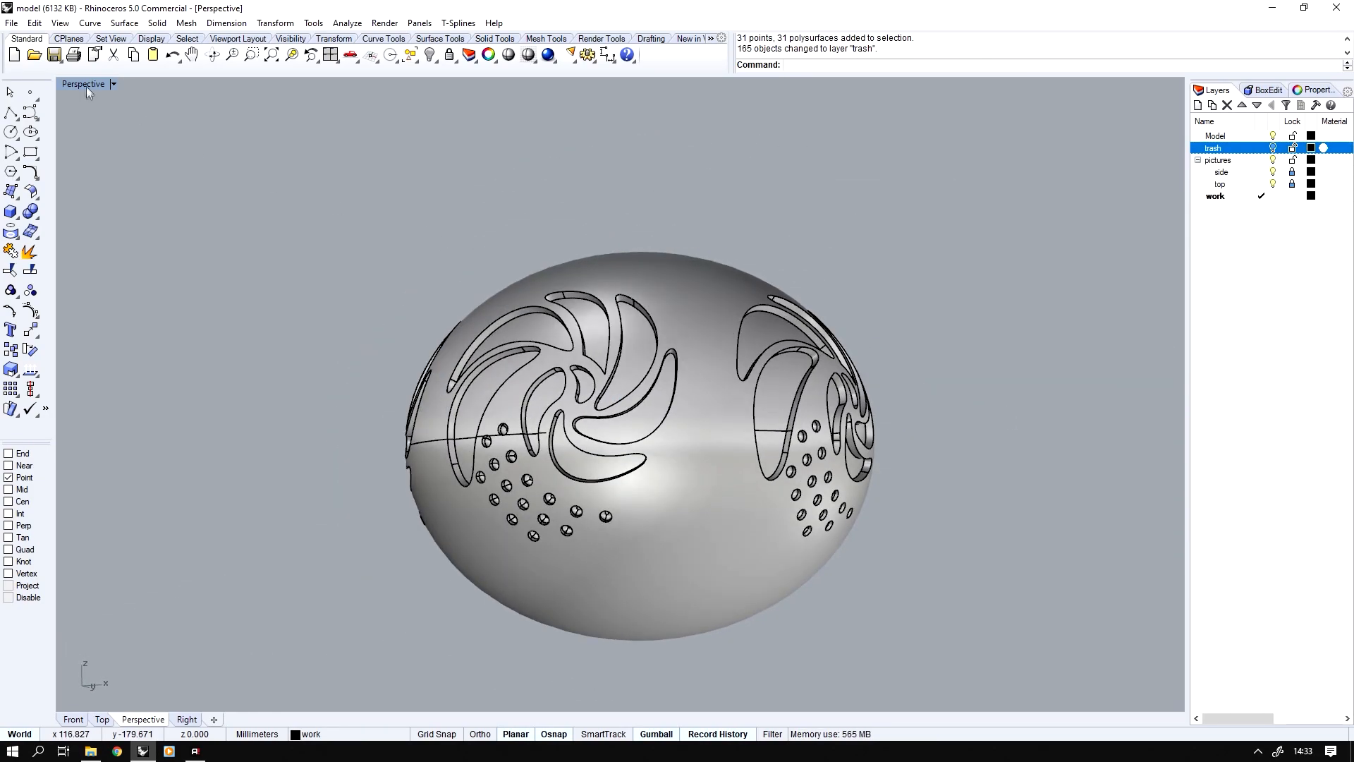
- Show all hidden objects to compare the head's base with the front reference, and hide the whole model to expose the pictures
double_click(83, 84)
key("ctrl+alt+h")
scroll(762, 452, "down", 5)
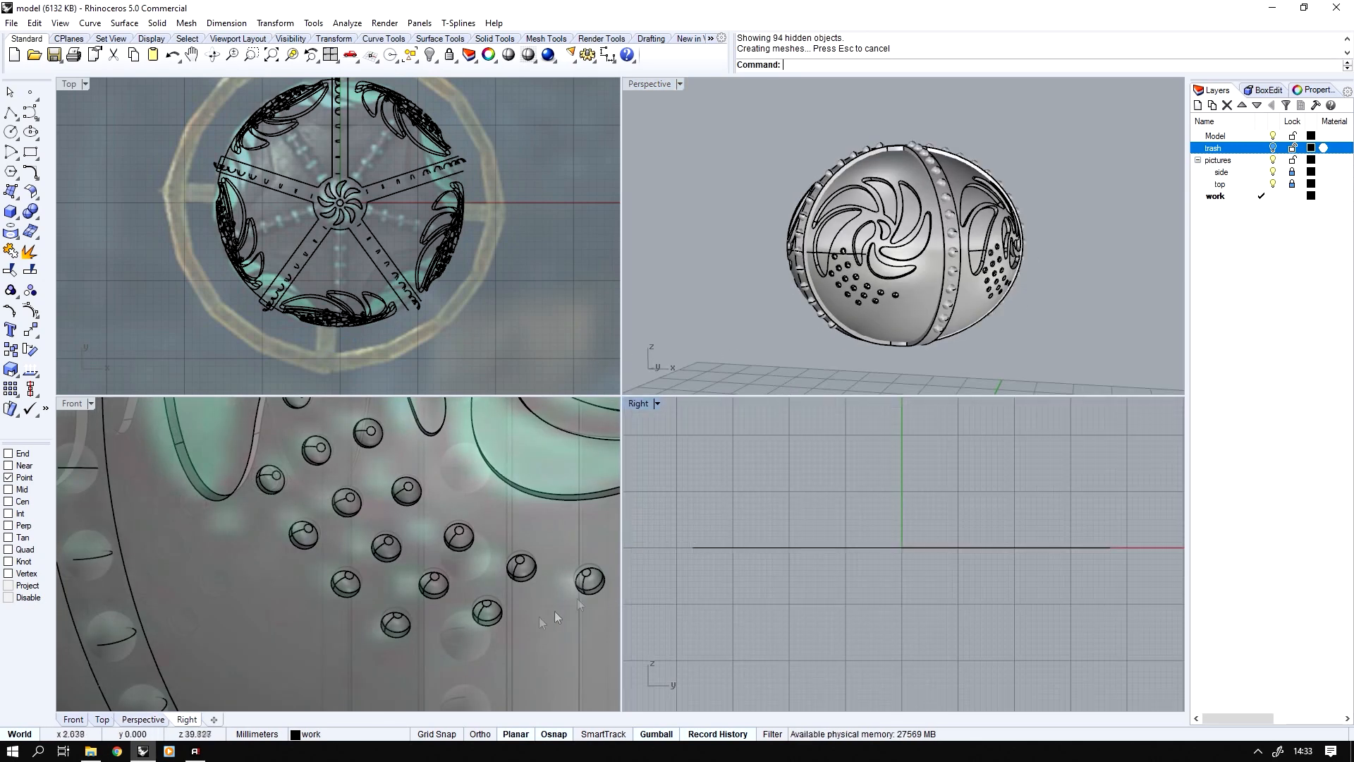
scroll(423, 543, "down", 12)
scroll(282, 586, "up", 4)
scroll(159, 585, "down", 1)
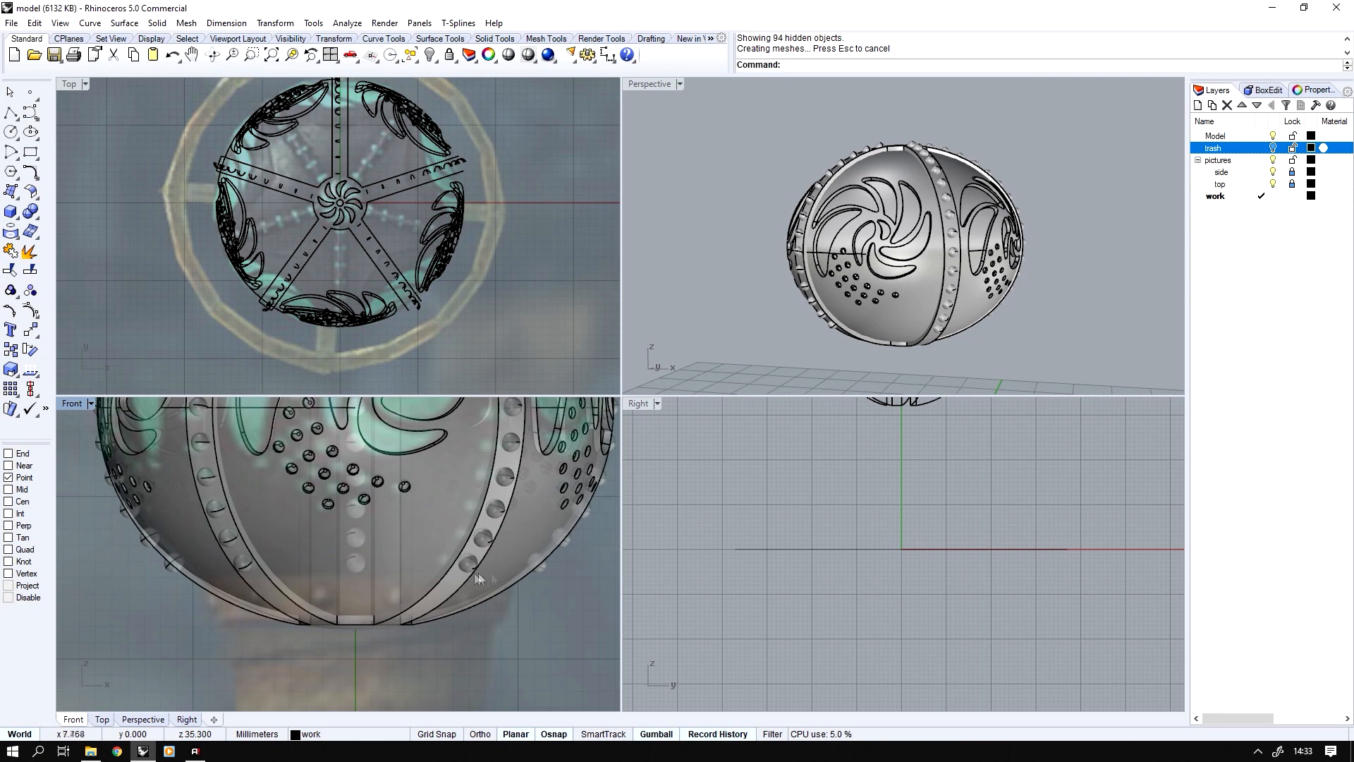
key("ctrl+a")
type("hide")
key("Return")
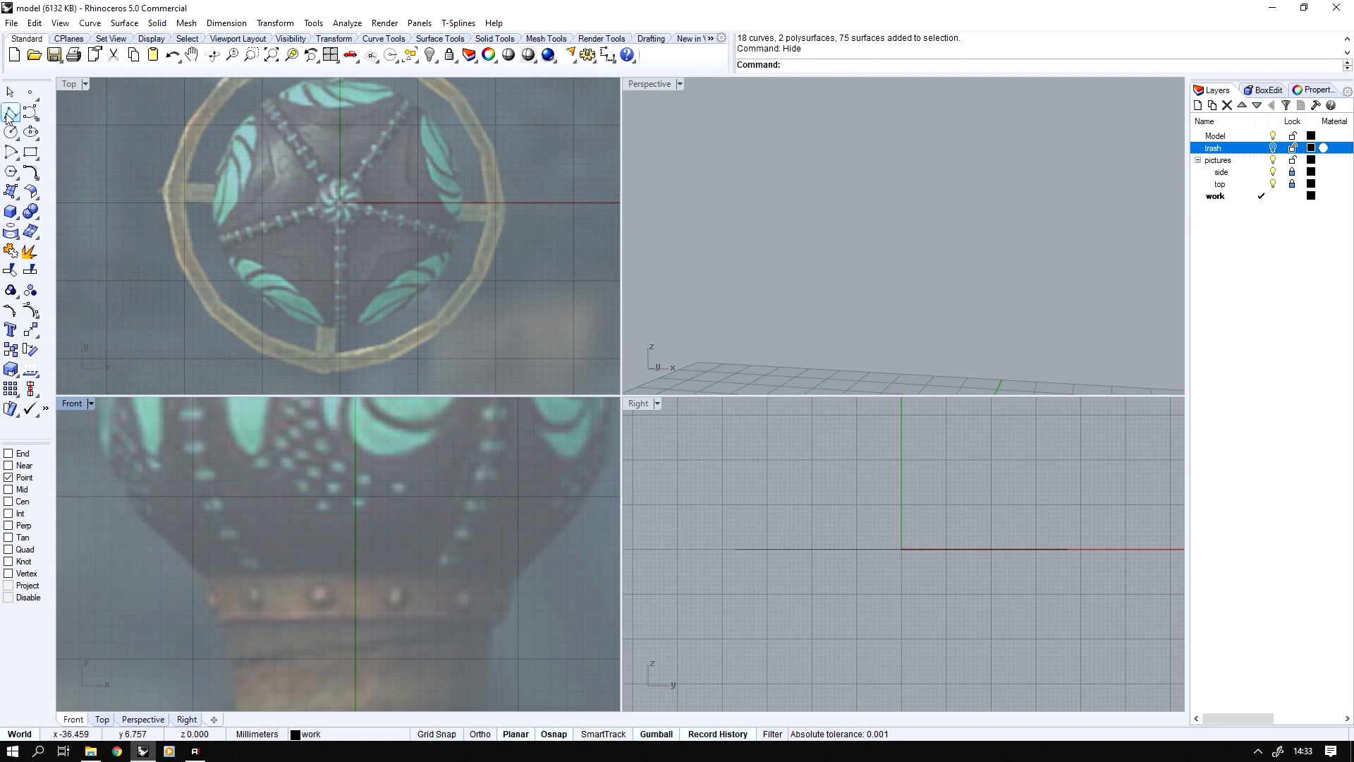
- Draw a horizontal polyline across the front reference picture where the head meets the handle's collar
left_click(10, 114)
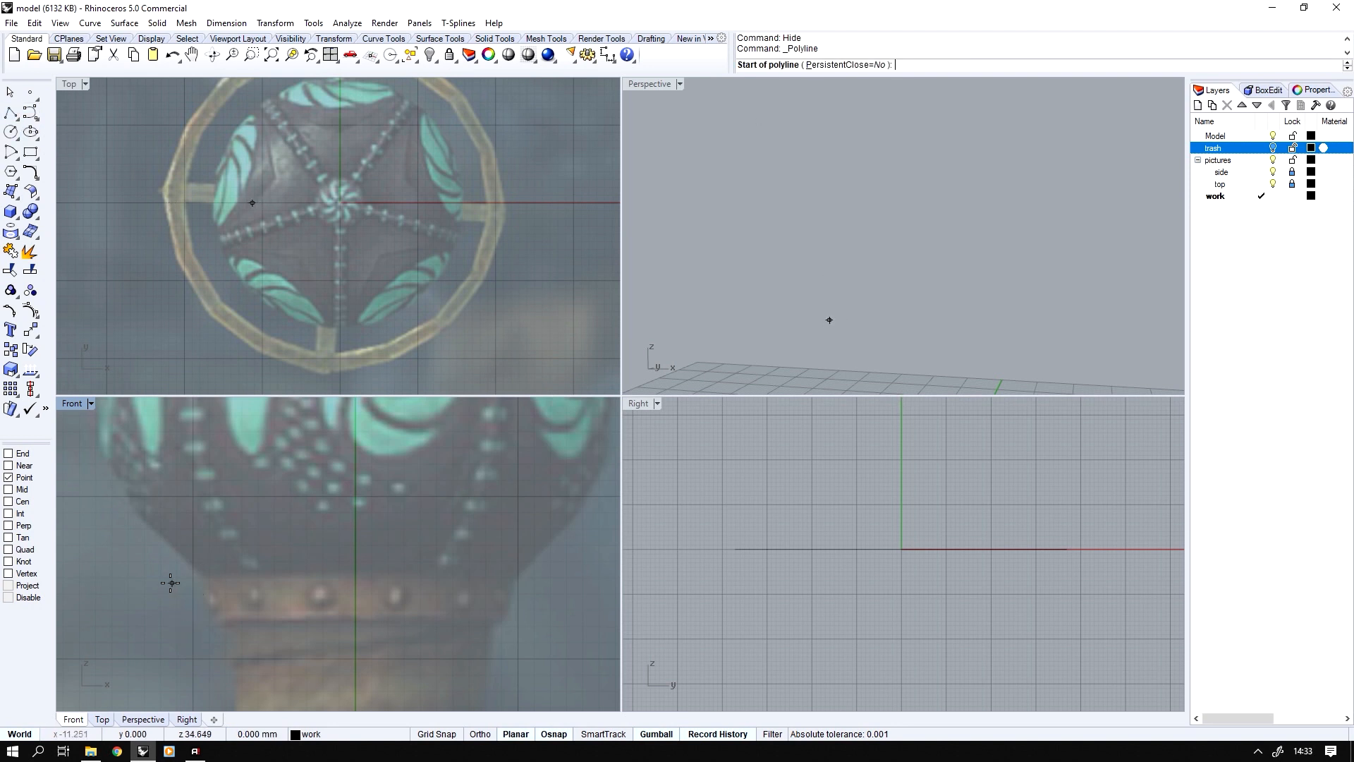
left_click(163, 578)
left_click(605, 561)
right_click(606, 560)
left_click(477, 577)
scroll(221, 555, "up", 3)
left_click_drag(446, 544, 445, 544)
- Show the hidden head parts, extrude the line into a flat cutting plane through the head's base, and delete the surplus extrusion
key("ctrl+alt+h")
double_click(663, 87)
right_click_drag(734, 183, 663, 316)
scroll(663, 316, "down", 5)
right_click_drag(416, 399, 530, 481)
left_click_drag(531, 481, 398, 485)
left_click(465, 531)
key("Delete")
- Trim away the head's and seam bands' lower ends with the flat plane as cutter, and delete the plane
key("Down")
key("Down")
key("Down")
key("Down")
key("Down")
key("Down")
key("Up")
key("Up")
key("Up")
key("Up")
key("Up")
key("Up")
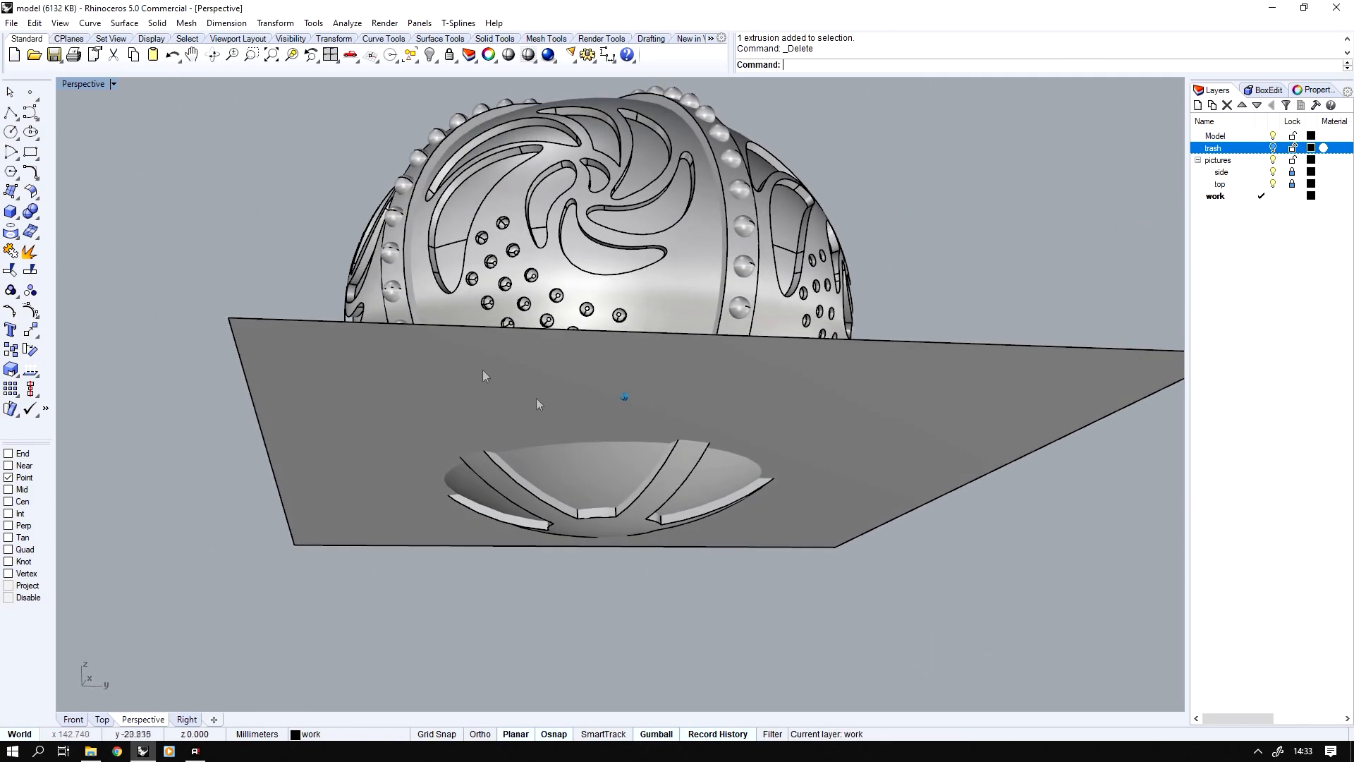
left_click(308, 362)
left_click(11, 271)
left_click(580, 518)
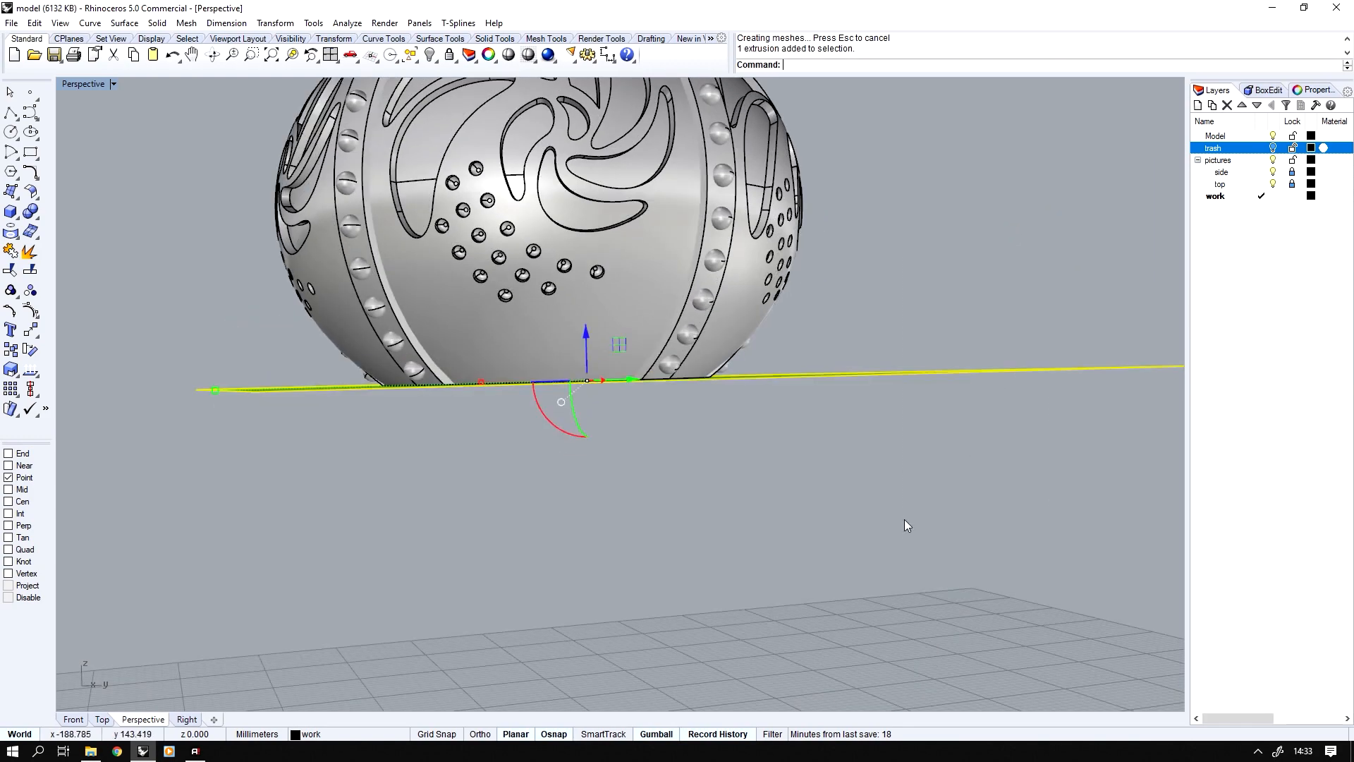
key("Delete")
- Cap the open undersides of the trimmed head body and the seam-band body with planar faces
right_click_drag(904, 515, 776, 367)
left_click(776, 367)
middle_click(646, 340)
left_click(706, 347)
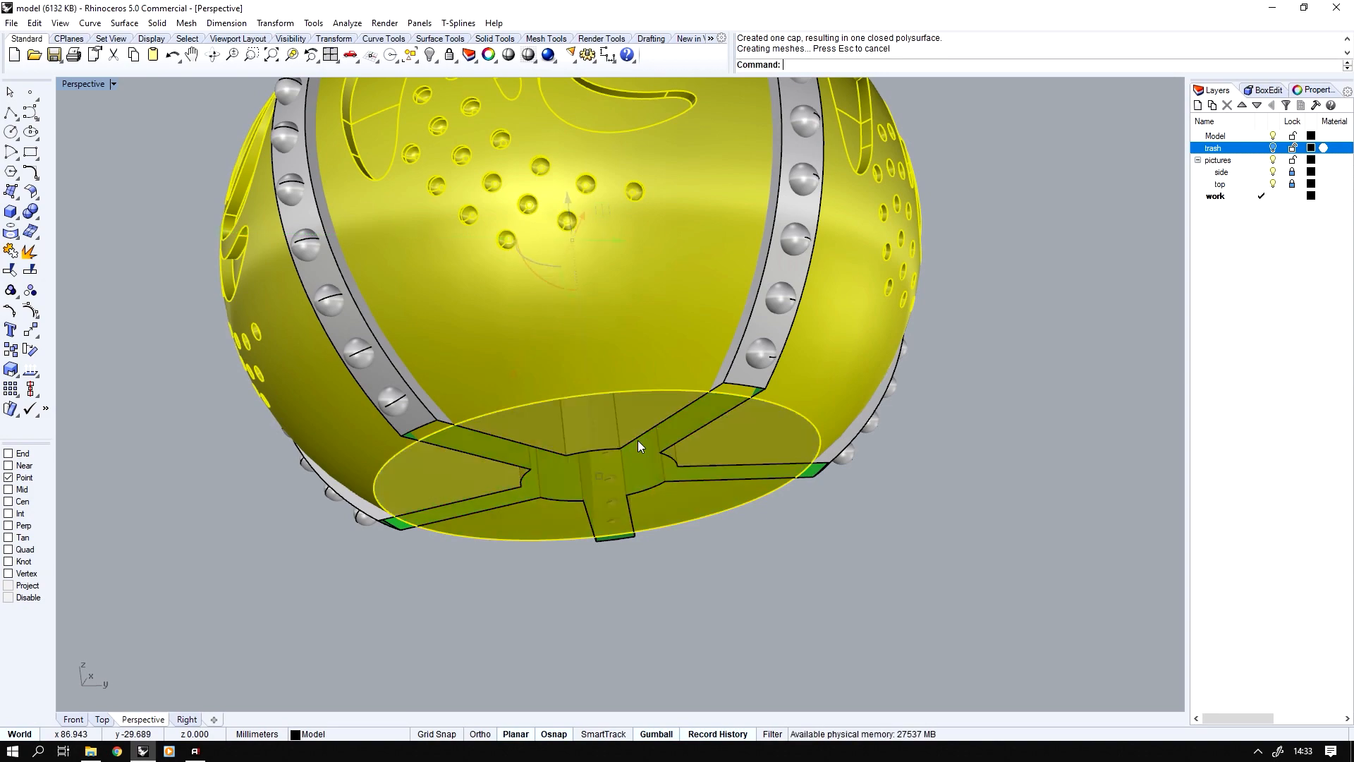
left_click(739, 380)
right_click(737, 375)
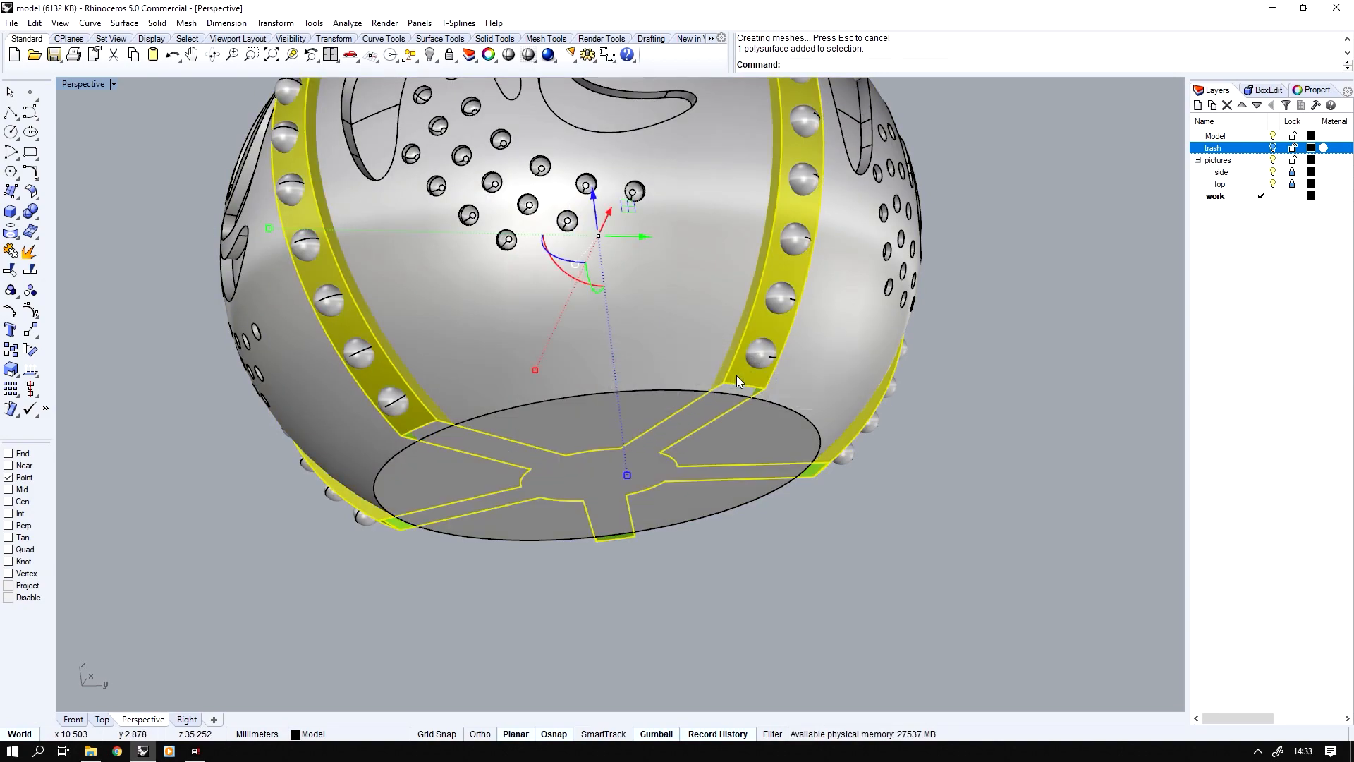
- Examine the capped head from several sides and compare it with the whole key in the front reference picture
right_click_drag(728, 384, 735, 438)
key("Left")
key("Left")
key("Left")
key("Left")
key("Left")
key("Left")
key("Left")
key("Left")
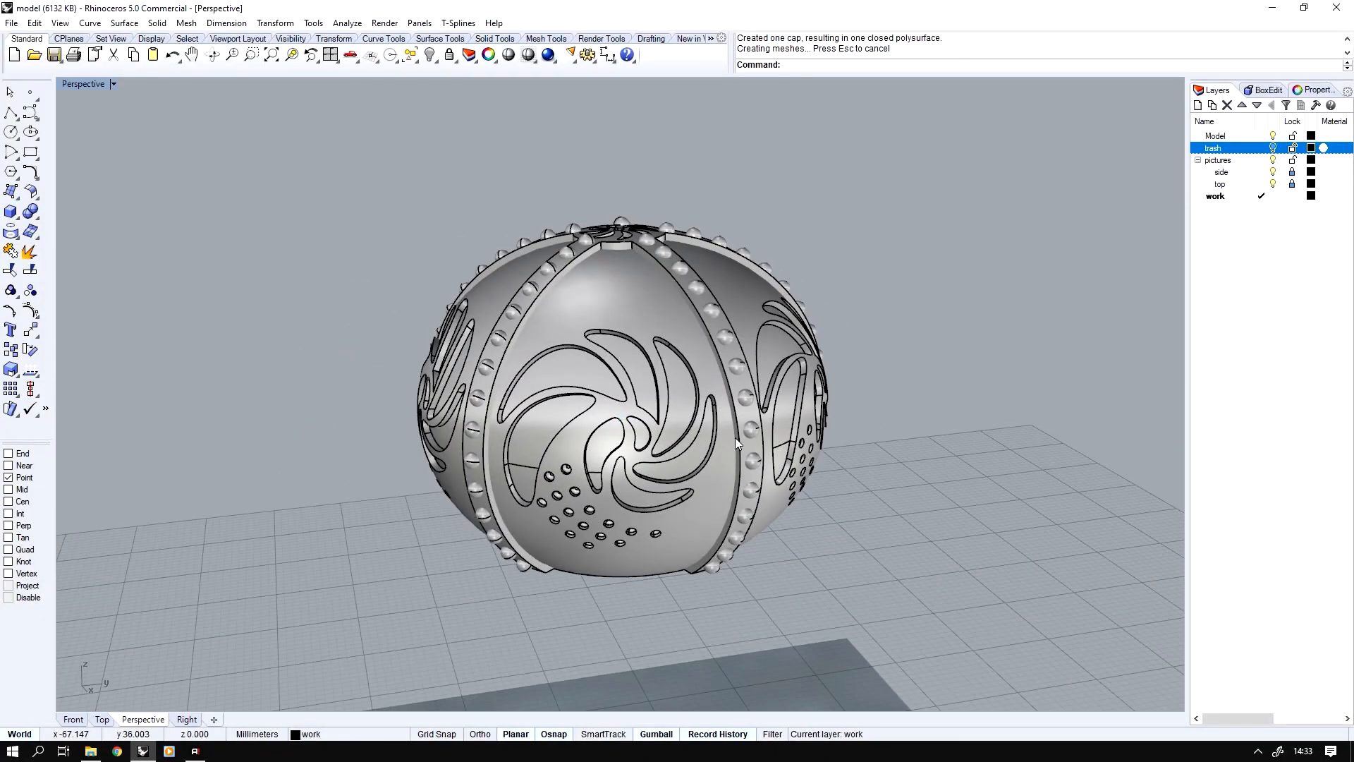
double_click(82, 87)
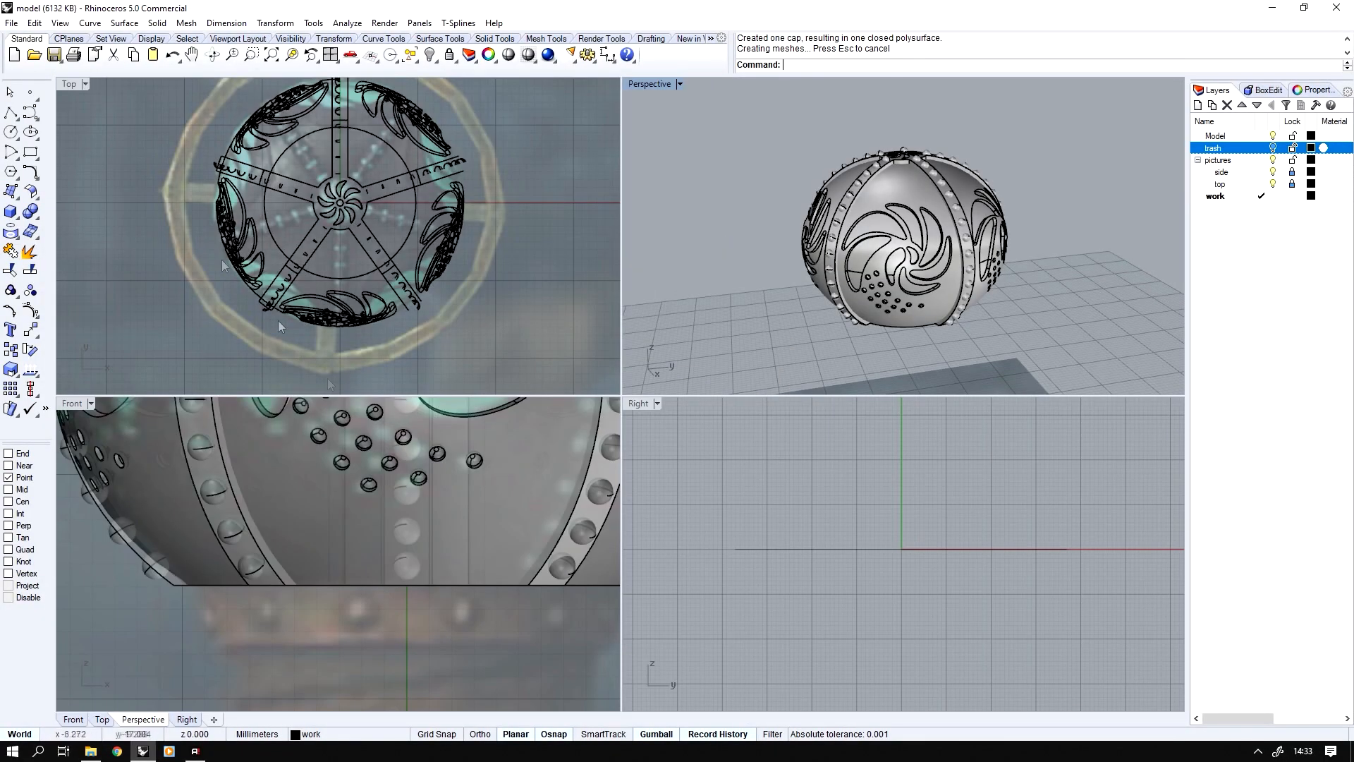
scroll(341, 459, "down", 5)
scroll(341, 458, "down", 3)
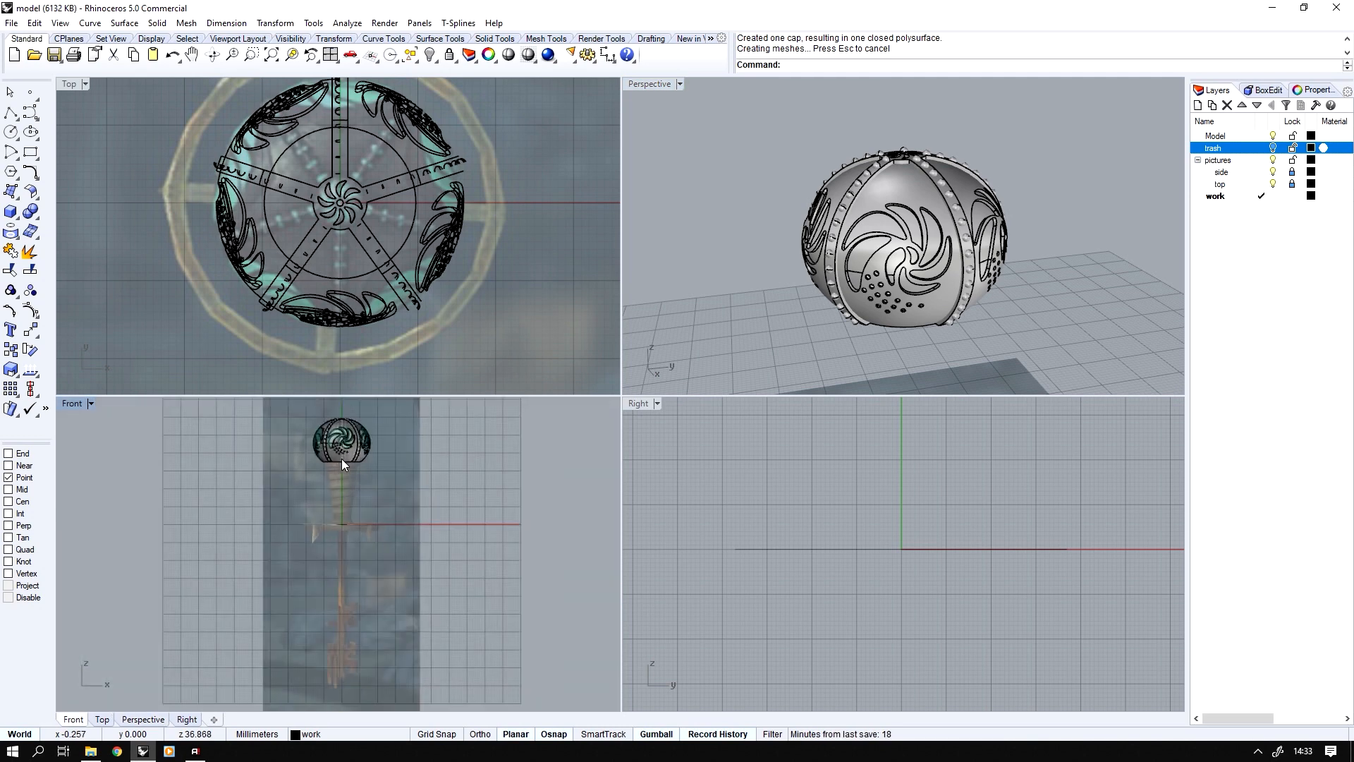